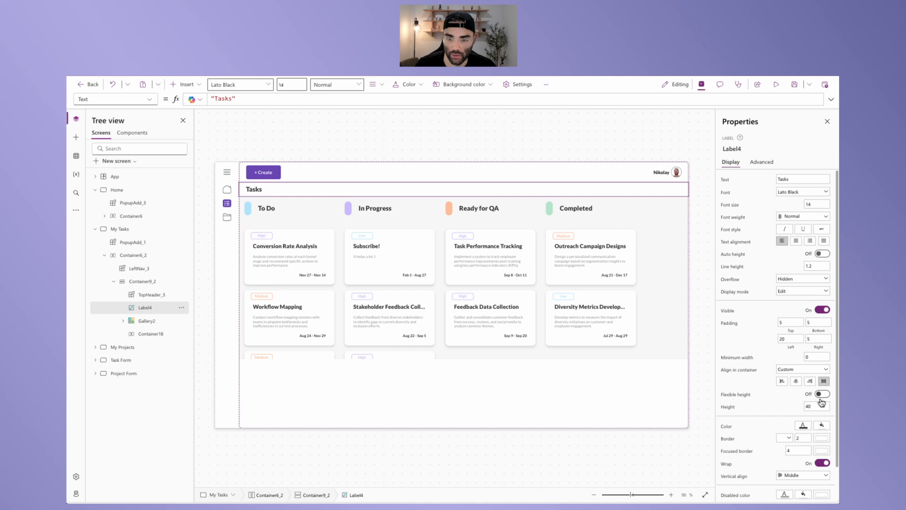
- Set the empty container below the task gallery to a height of 40 and reorder it directly above the gallery
left_click(525, 377)
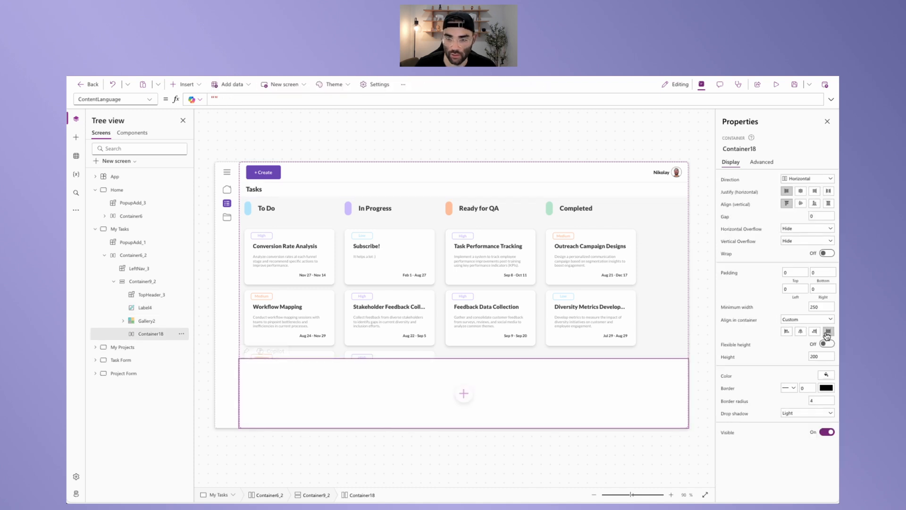
double_click(824, 357)
type("40")
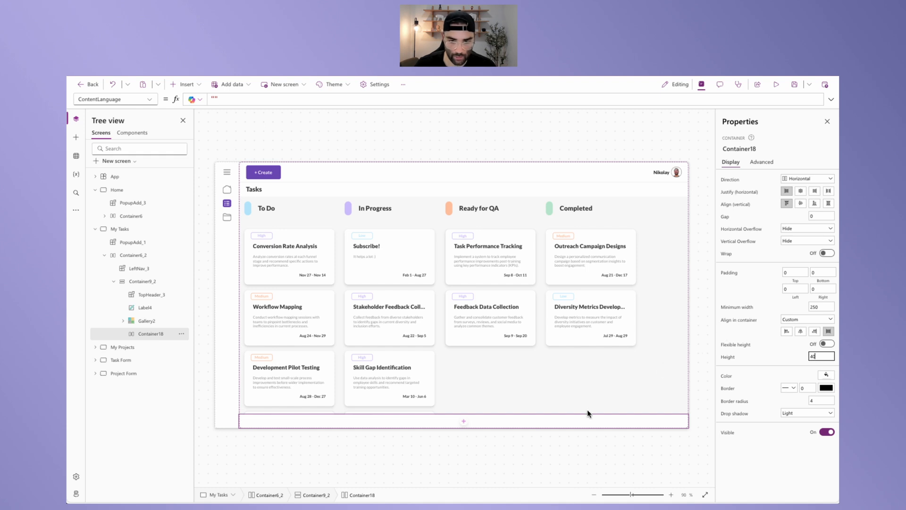
left_click(587, 424)
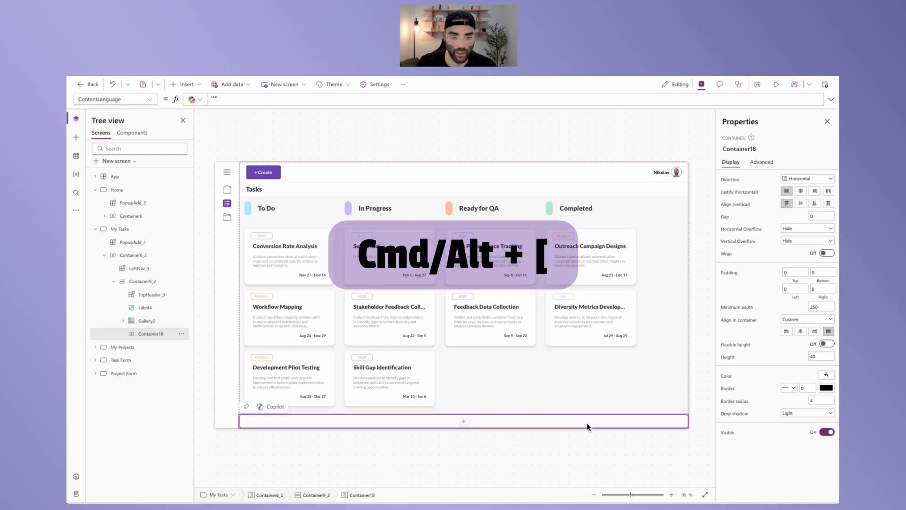
key("alt+bracketleft")
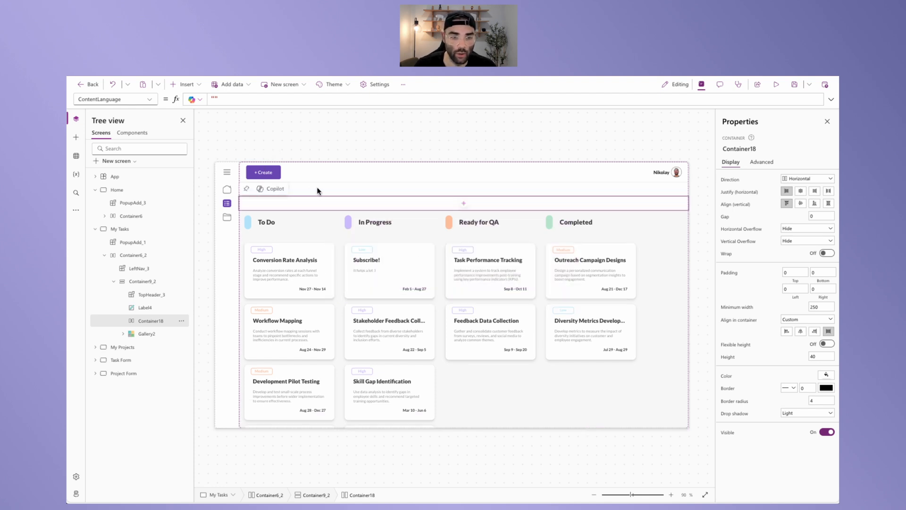
- Set the empty container's border radius to 0, drop shadow to None and minimum width to 0
left_click_drag(823, 401, 782, 402)
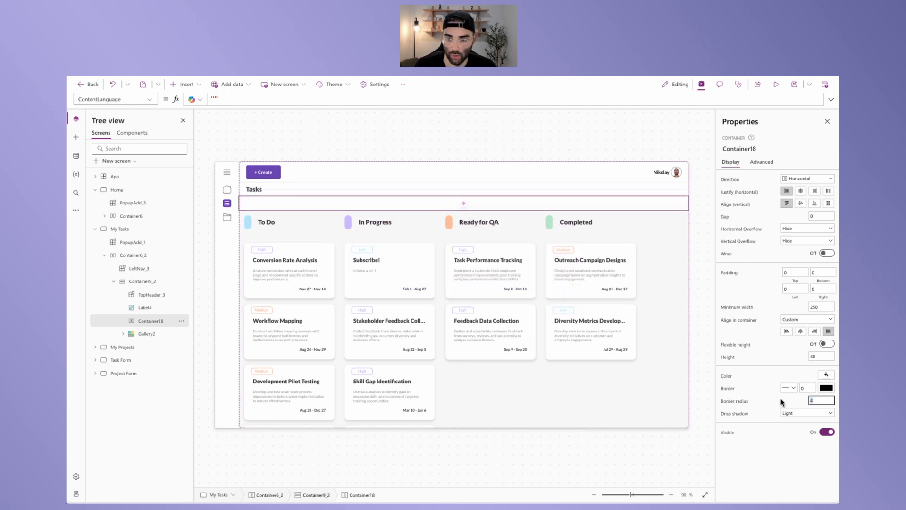
type("0")
left_click(798, 413)
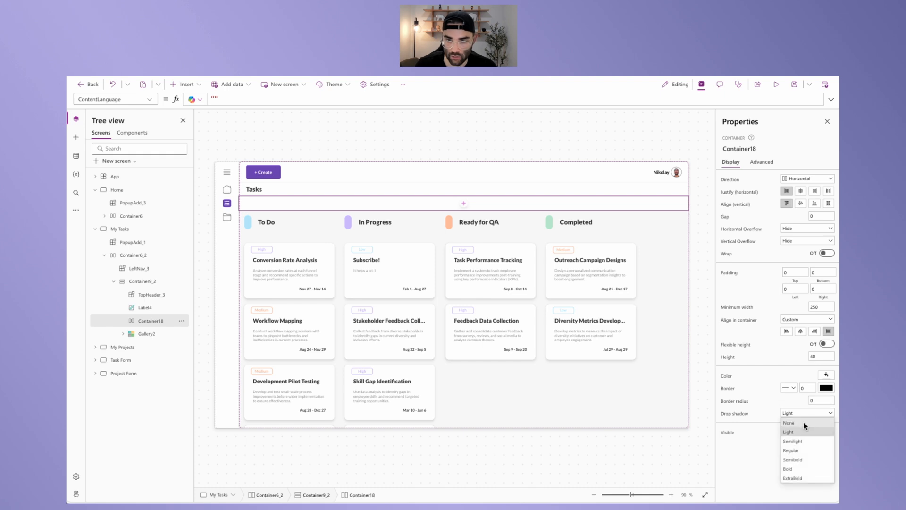
left_click(804, 424)
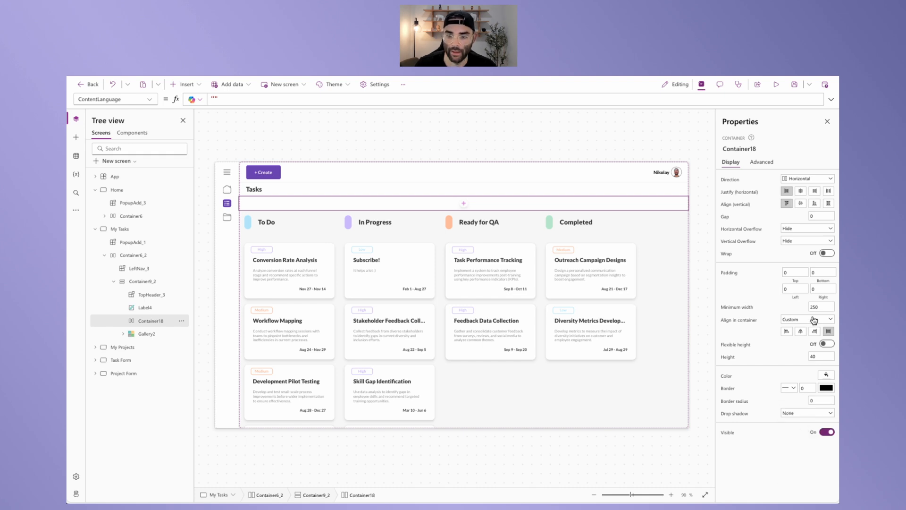
left_click_drag(823, 308, 806, 310)
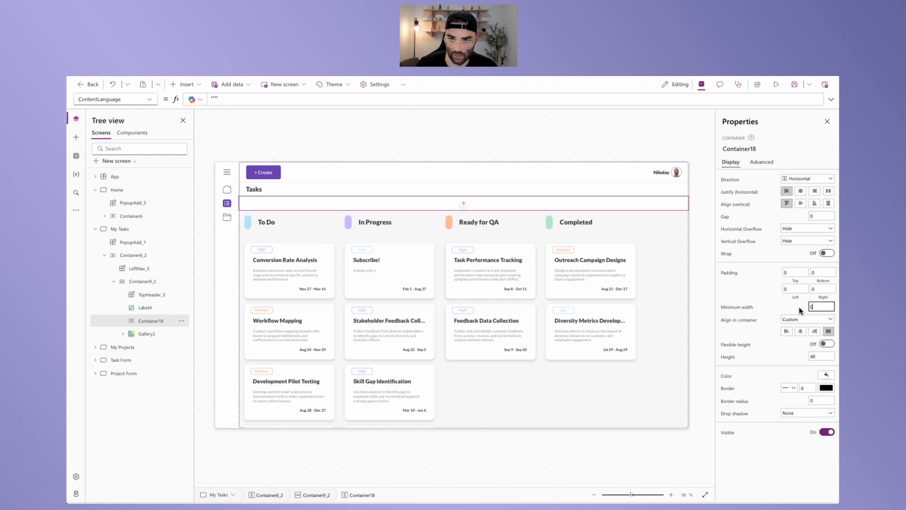
type("0")
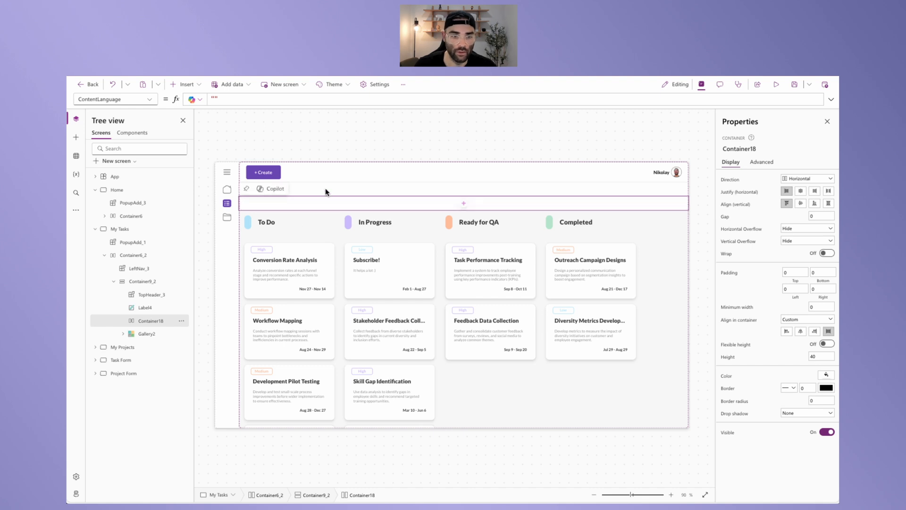
- Cut the Tasks label and paste it into the empty container above the gallery
left_click(268, 189)
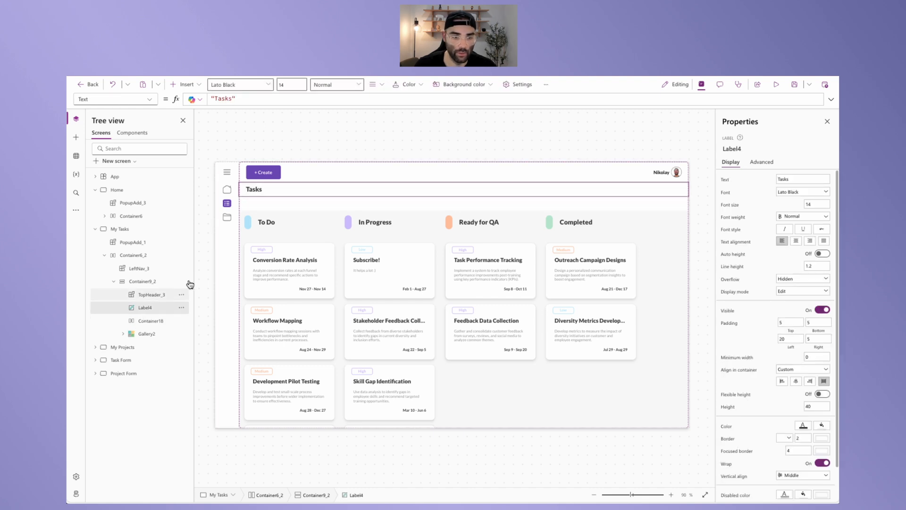
key("Delete")
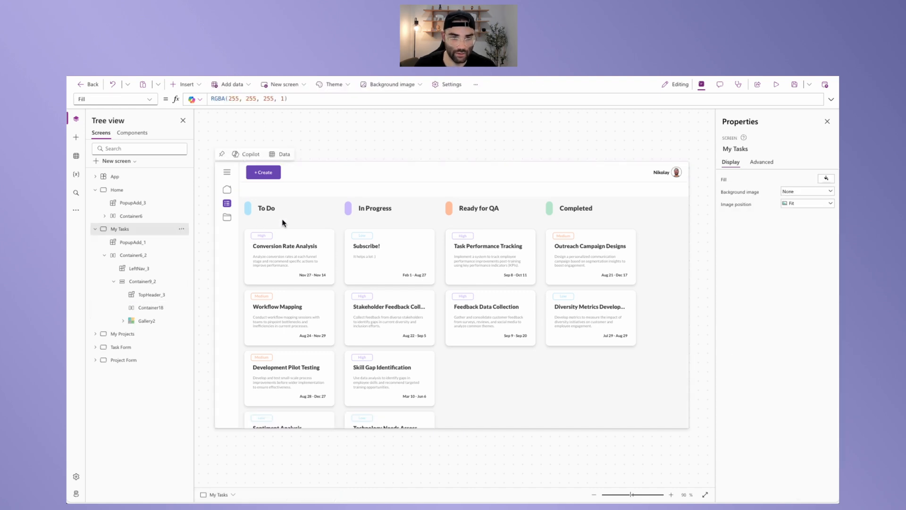
left_click(268, 188)
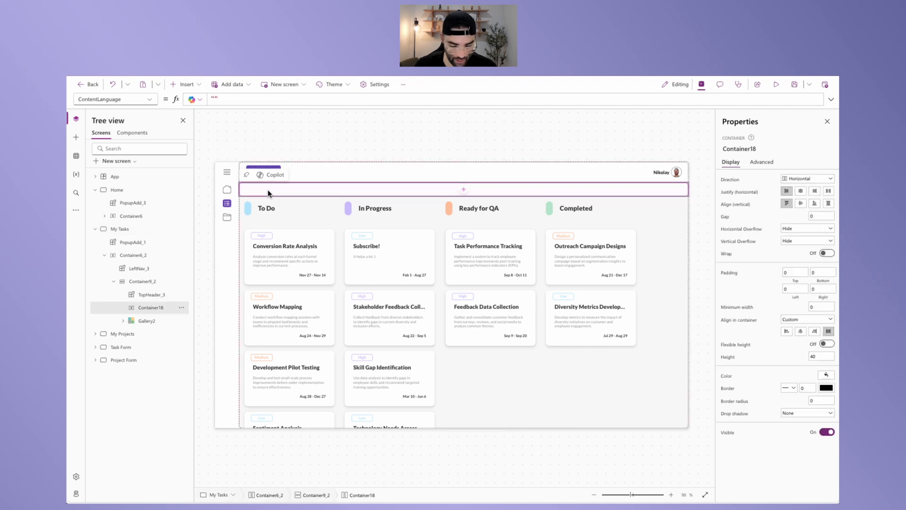
key("ctrl+z")
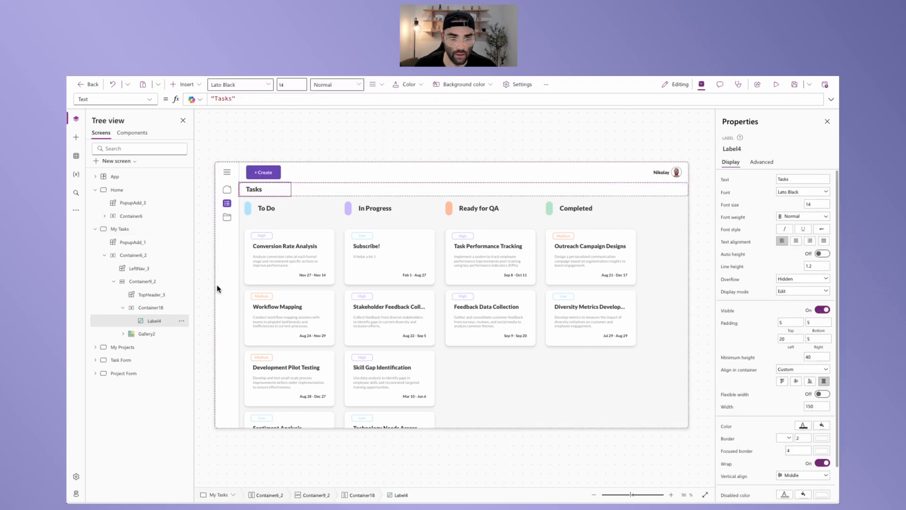
left_click(154, 308)
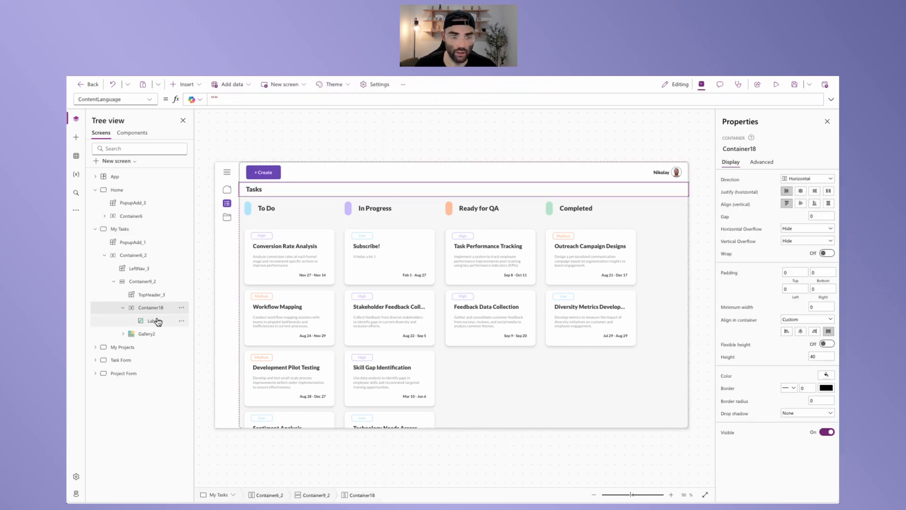
left_click(154, 321)
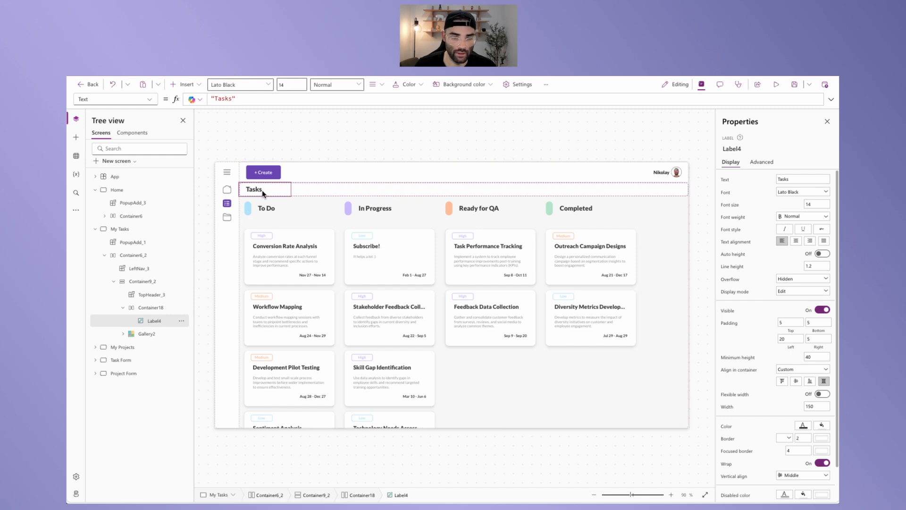
- Insert a button into the container beside the Tasks label and set its text to Filter
left_click(292, 188)
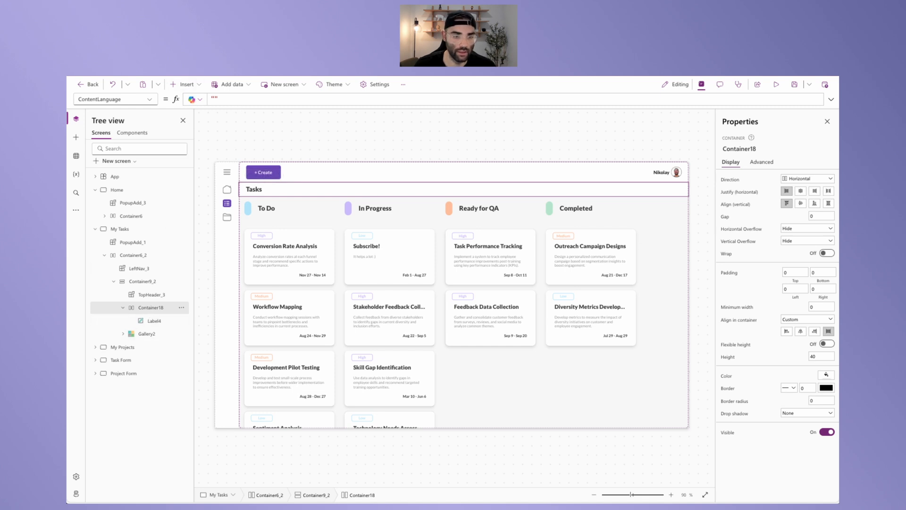
left_click(186, 84)
type("button")
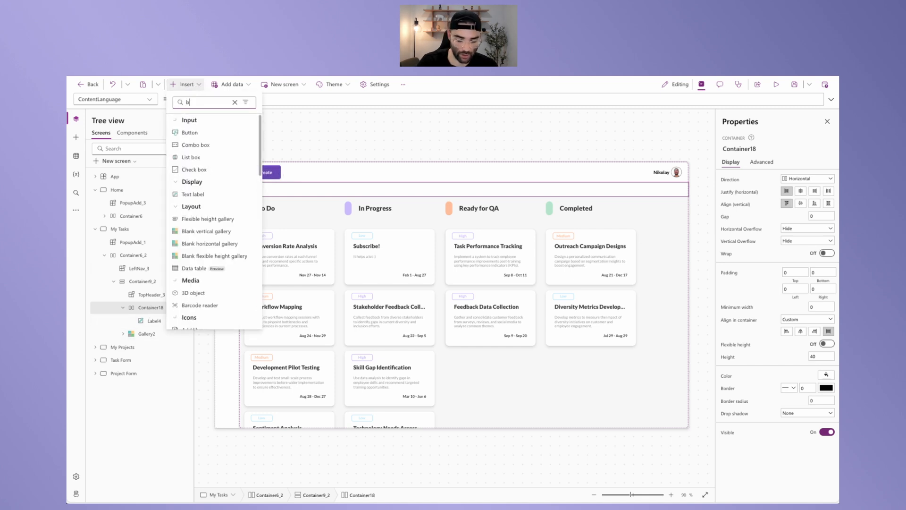
left_click(190, 132)
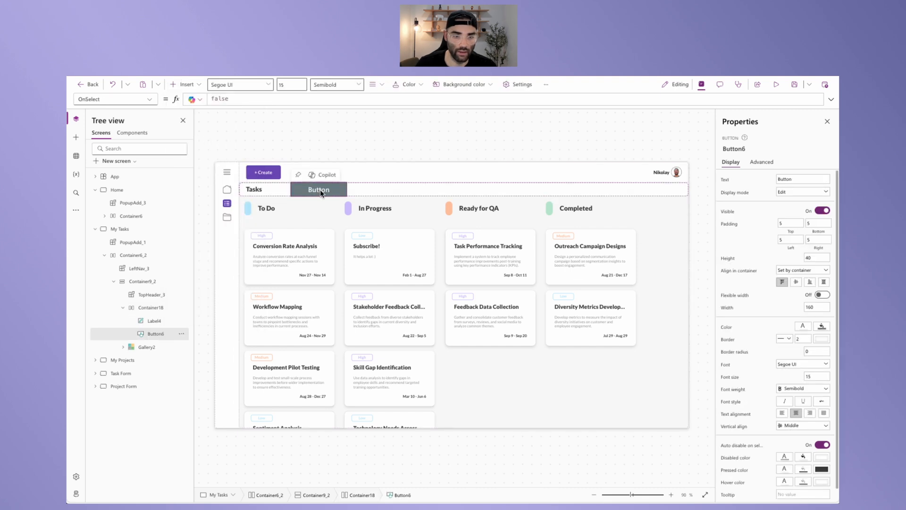
left_click(800, 180)
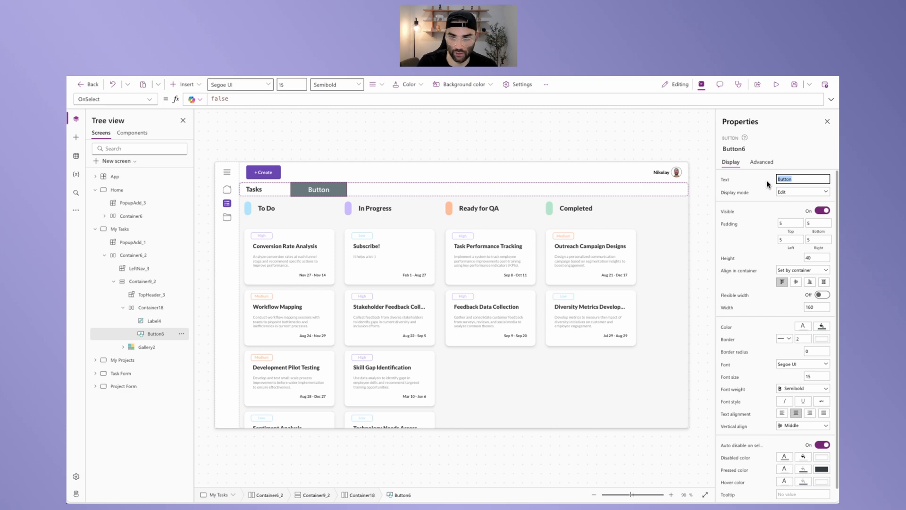
type("Filter")
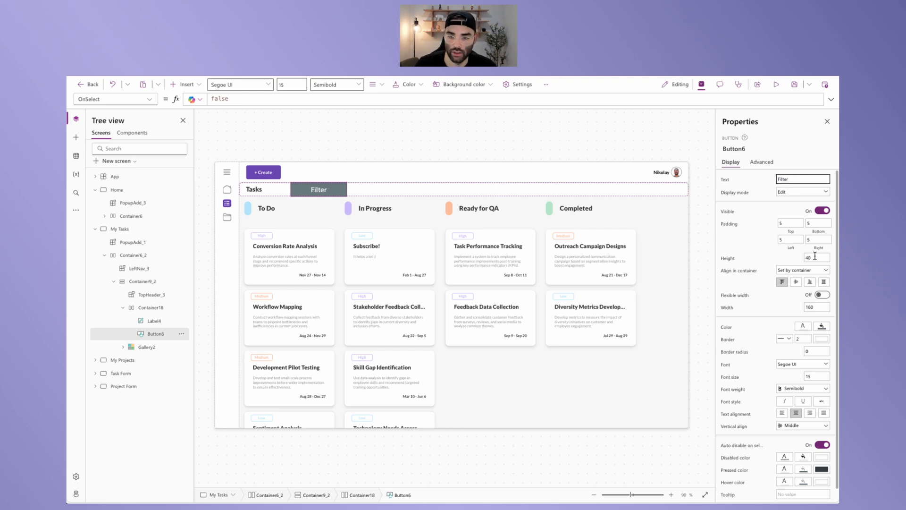
- Stretch the Filter button vertically in its container, with minimum height 0 and width 100
left_click(824, 282)
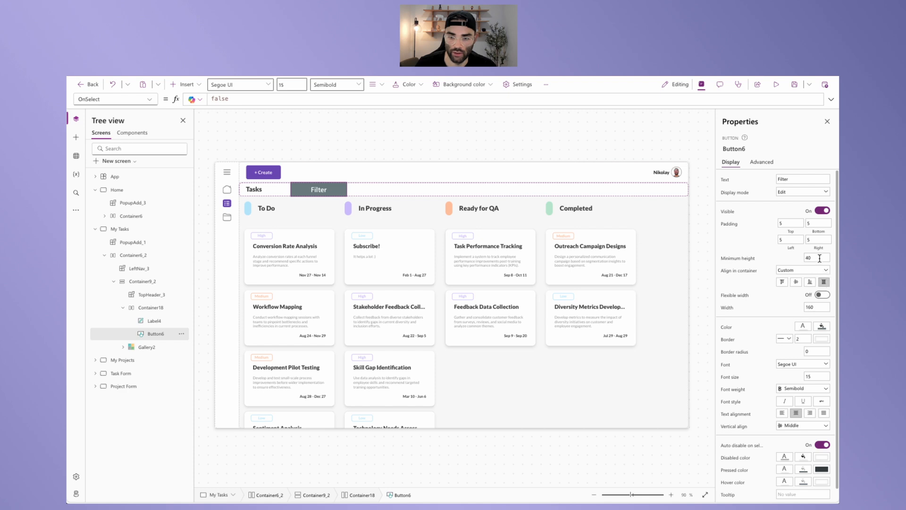
left_click_drag(820, 258, 791, 256)
type("0")
left_click_drag(821, 307, 788, 305)
type("100")
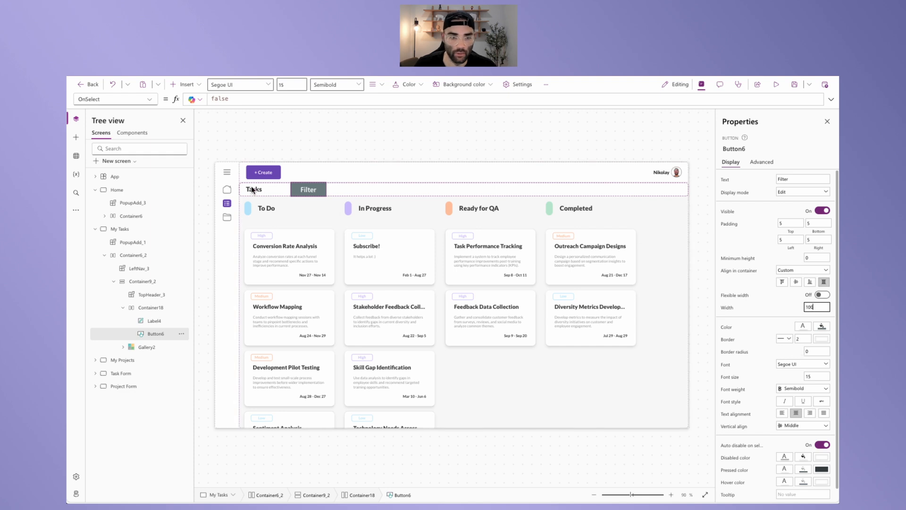
- Match the Filter button's font to the Tasks label, using Lato Black at size 14
left_click(253, 189)
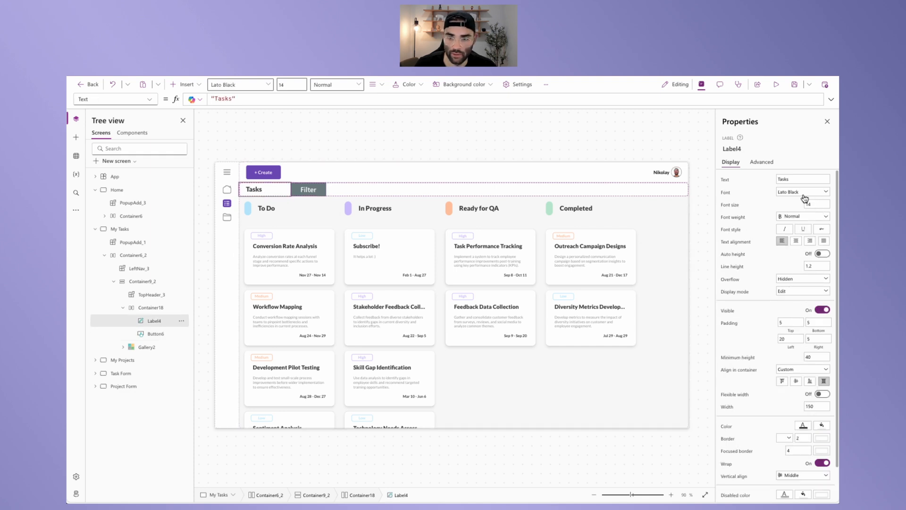
left_click(307, 191)
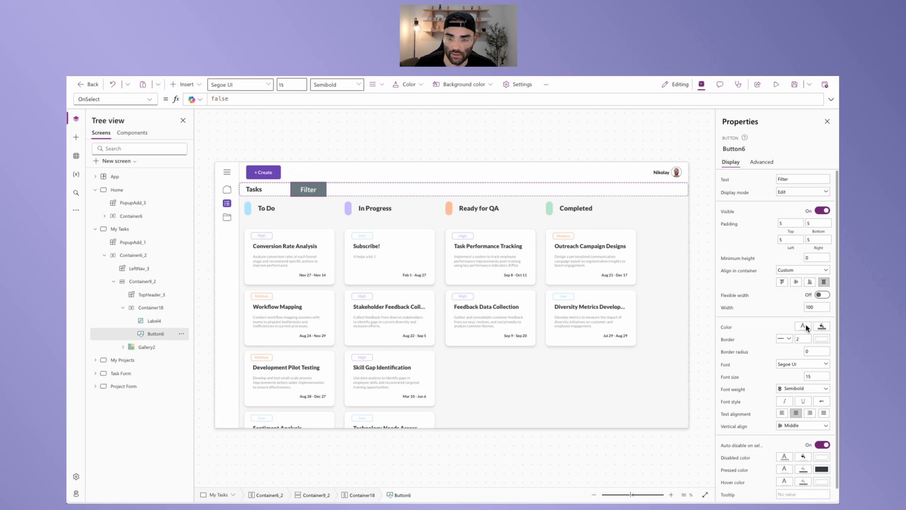
left_click(798, 364)
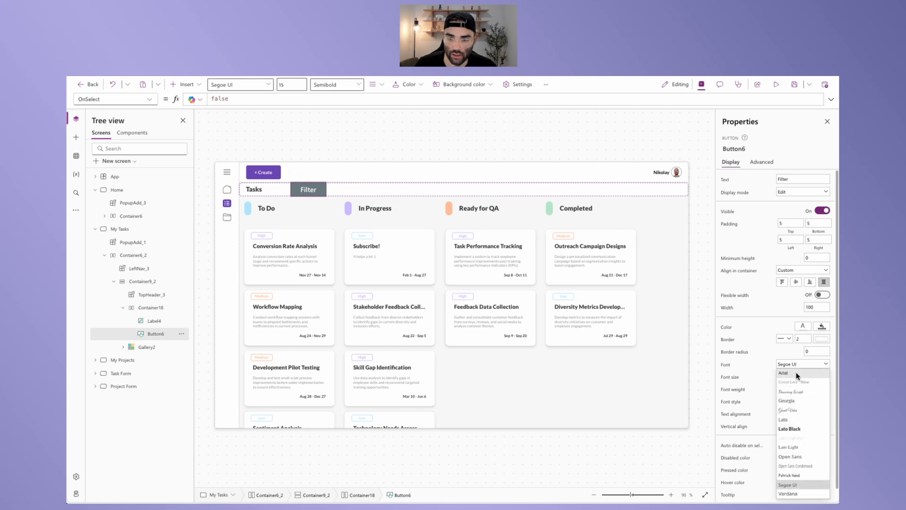
left_click(788, 426)
left_click_drag(816, 376, 801, 375)
type("14")
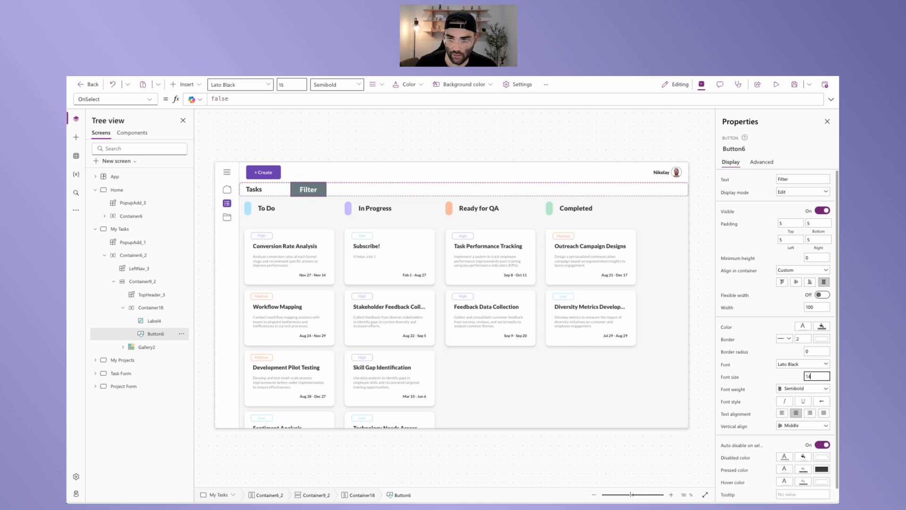
- Set the Filter button's text color formula to MyTheme.Gray
scroll(796, 380, "down", 1)
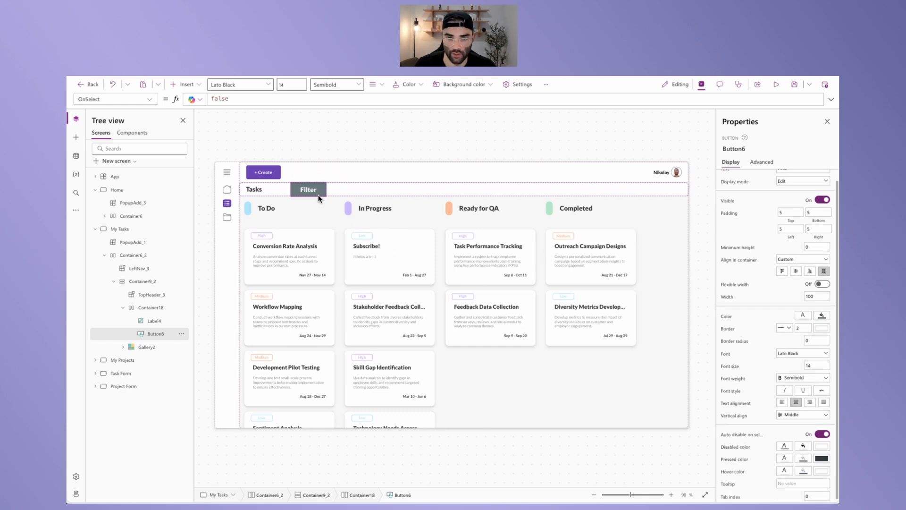
left_click(724, 318)
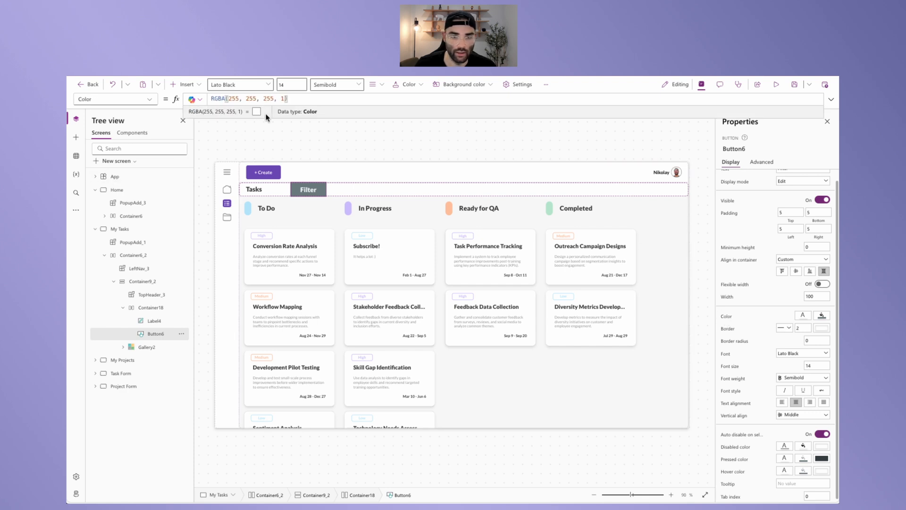
left_click_drag(295, 99, 138, 96)
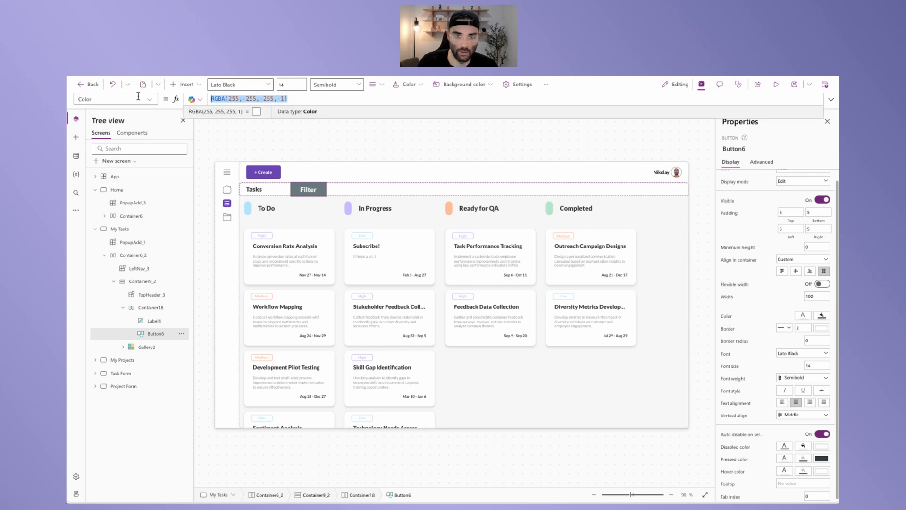
type("MyTheem.")
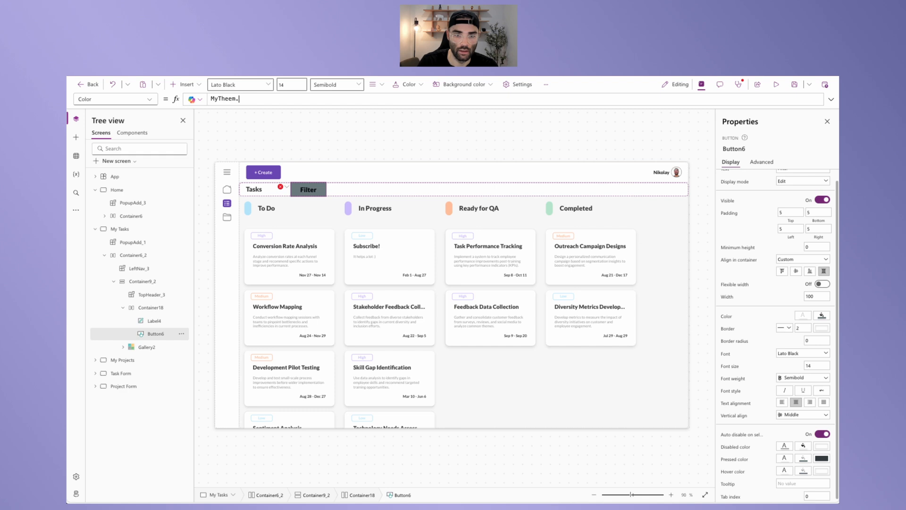
key("BackSpace")
key("BackSpace")
key("BackSpace")
type("me.")
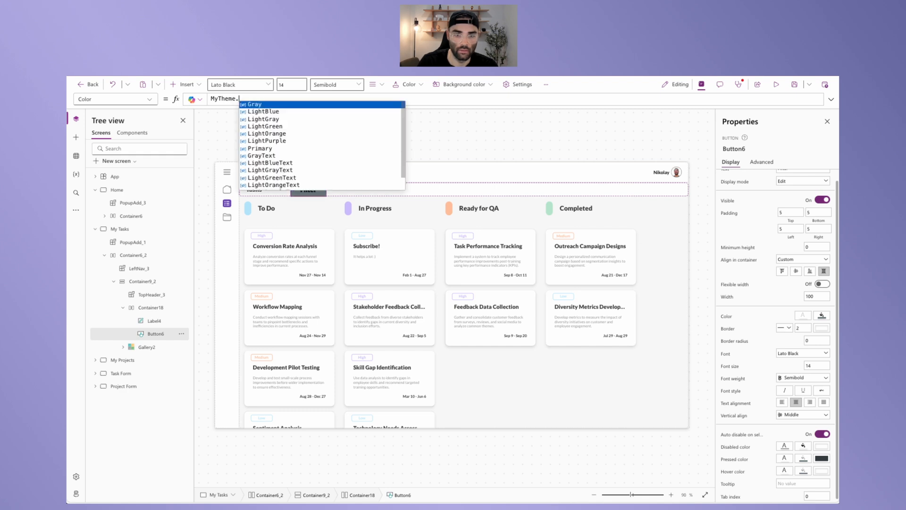
type("Gray")
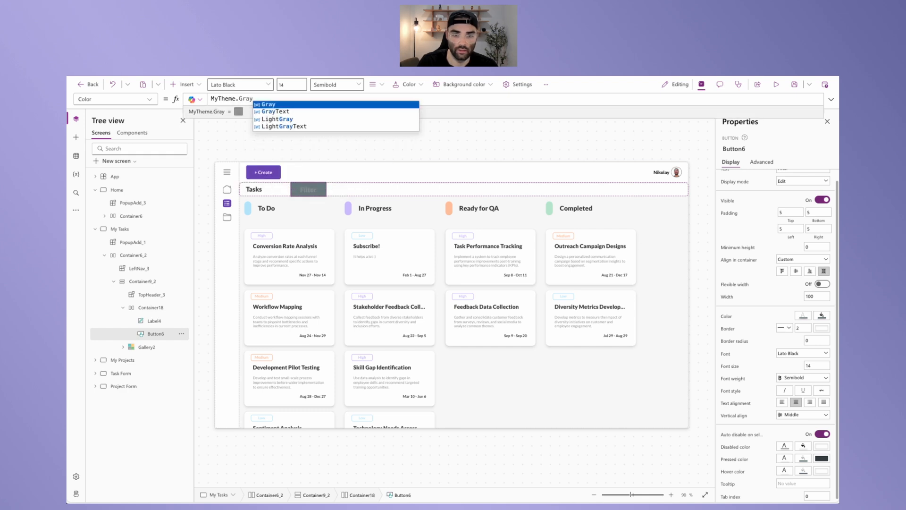
left_click(448, 146)
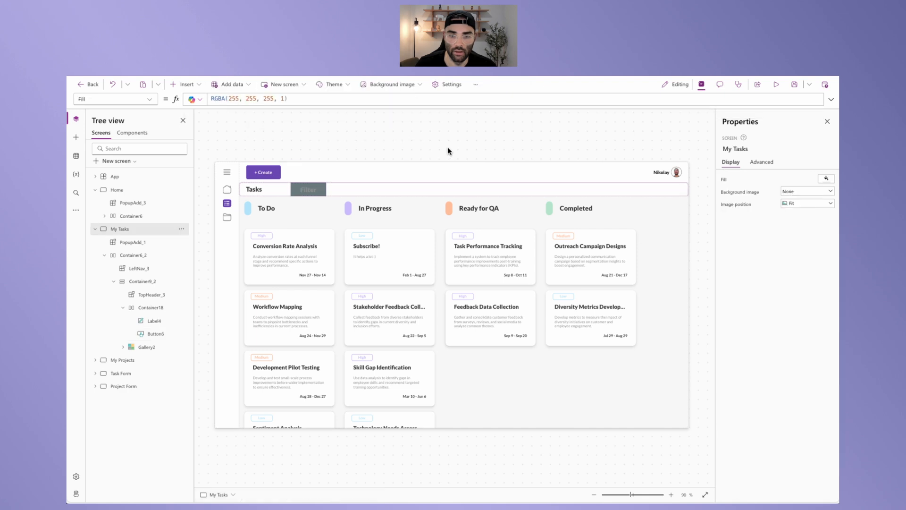
- Give the Filter button a transparent fill from the standard colors
left_click(314, 190)
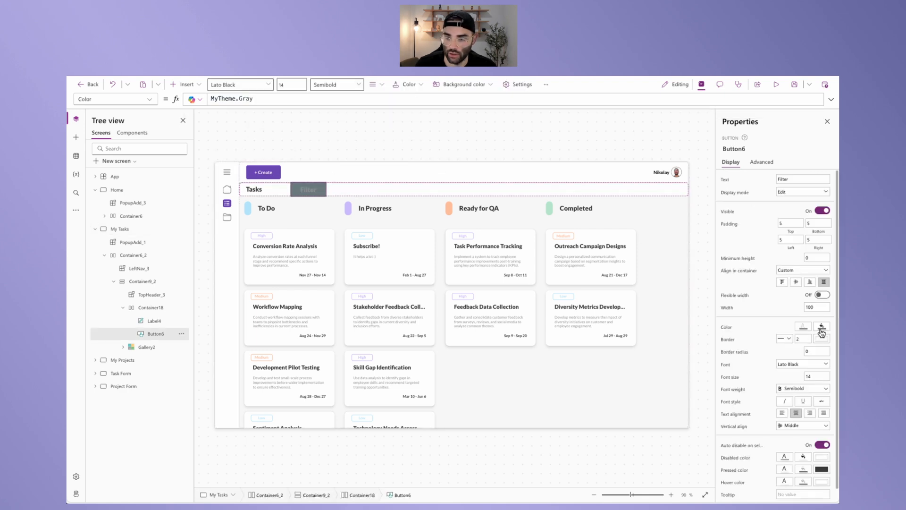
left_click(821, 326)
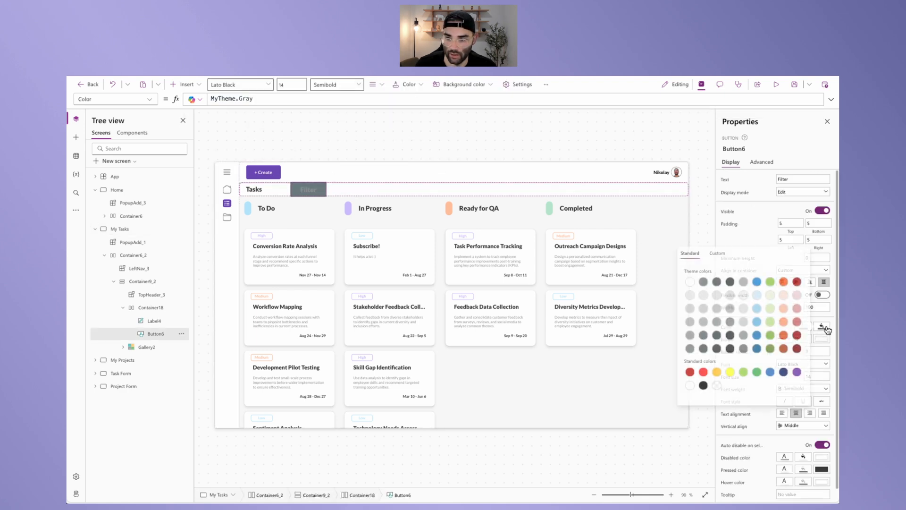
left_click(716, 385)
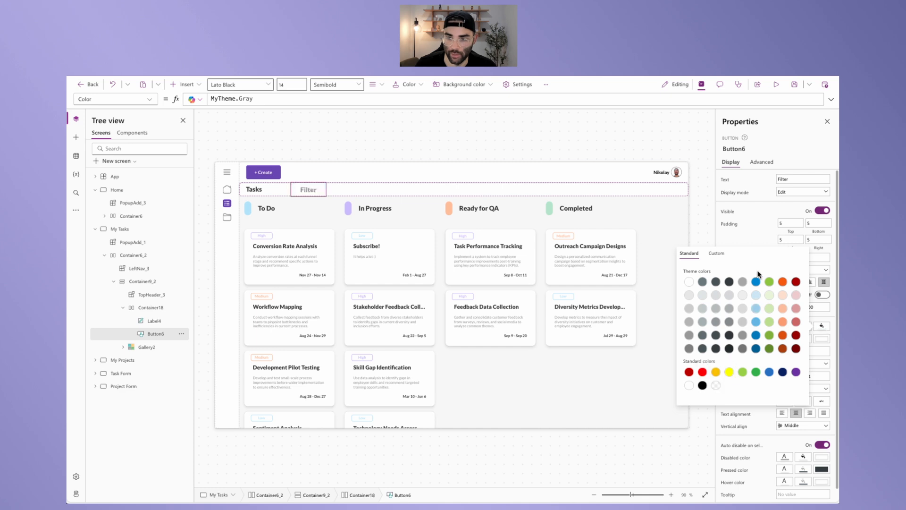
left_click(743, 239)
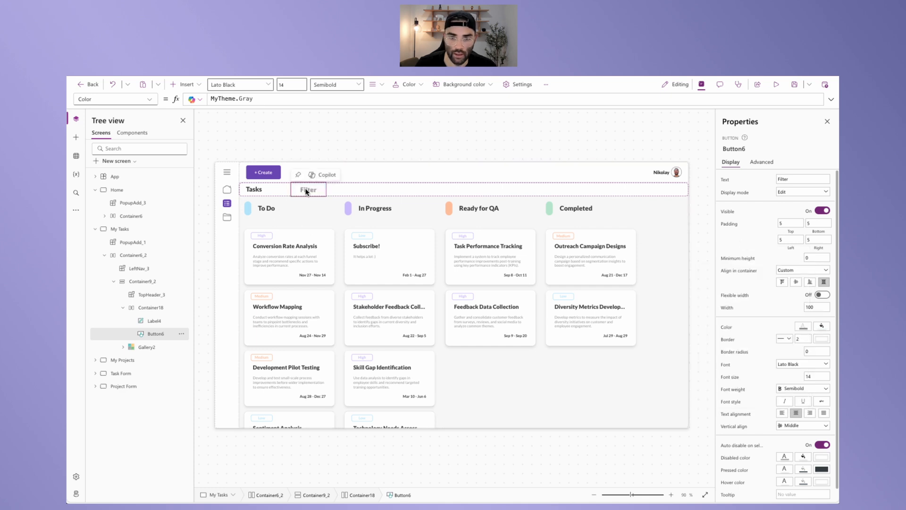
- Justify the header row container horizontally with space between, so Tasks and Filter sit at opposite ends
left_click(407, 189)
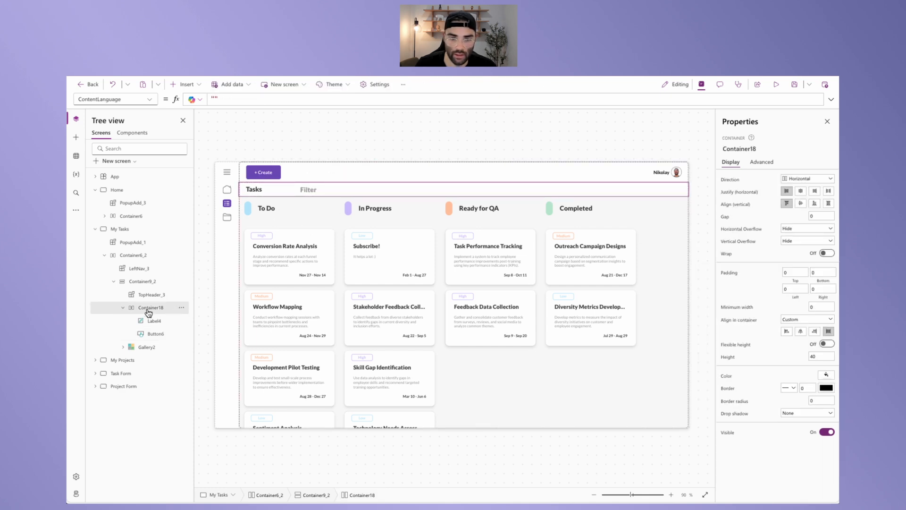
left_click(829, 192)
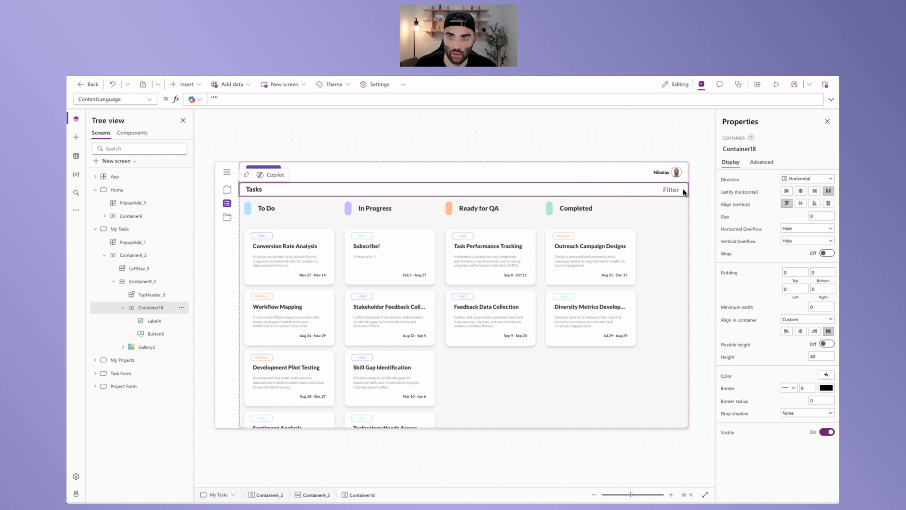
left_click(671, 190)
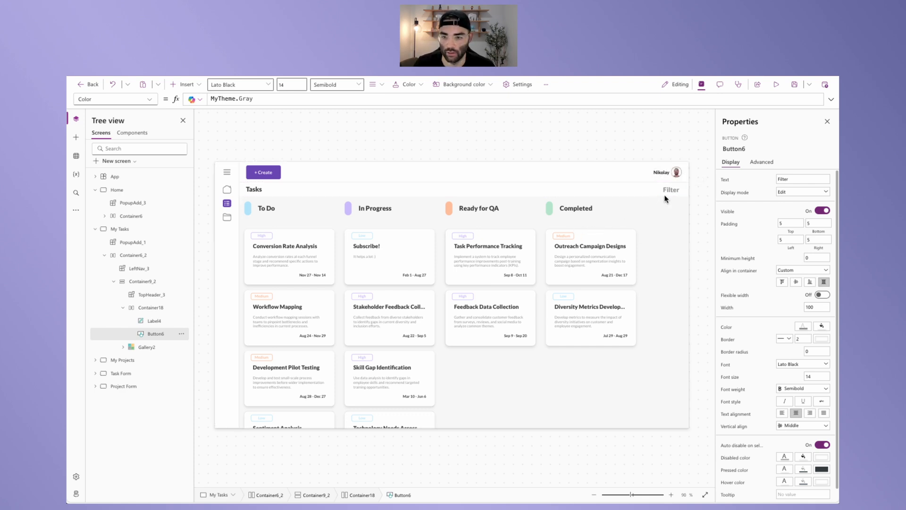
left_click(625, 153)
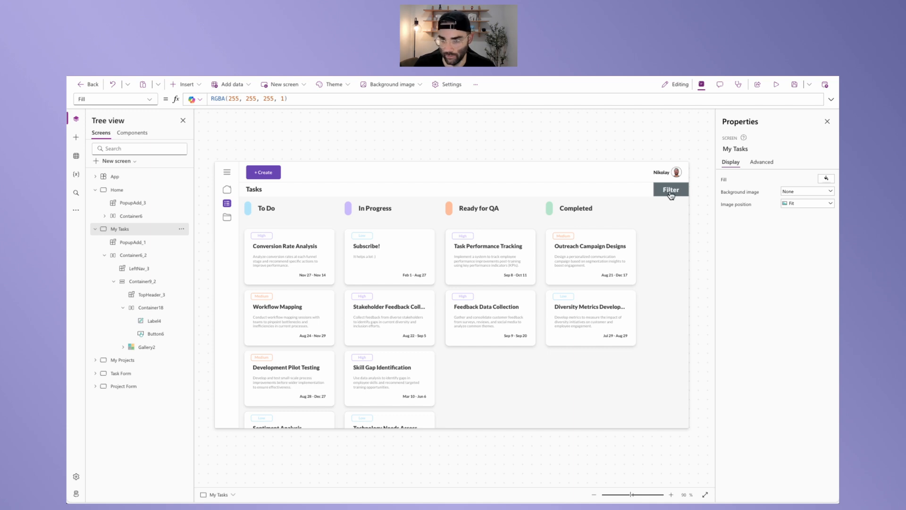
- Find the Filter button's hover properties and set its HoverColor formula to MyTheme.Primary
left_click(674, 192)
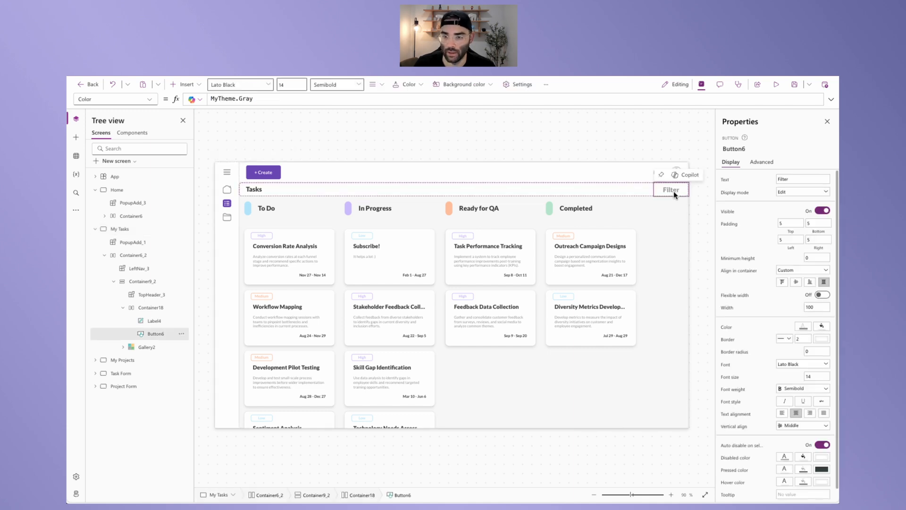
left_click(761, 163)
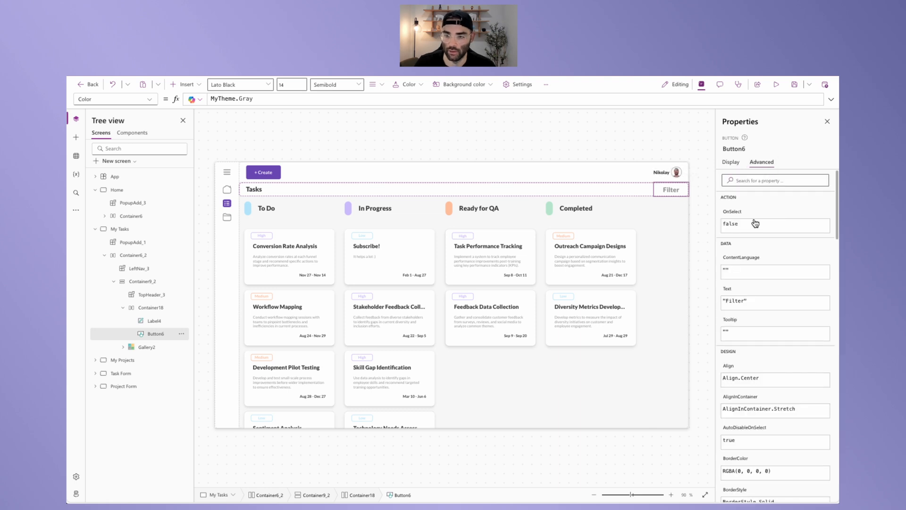
left_click(756, 182)
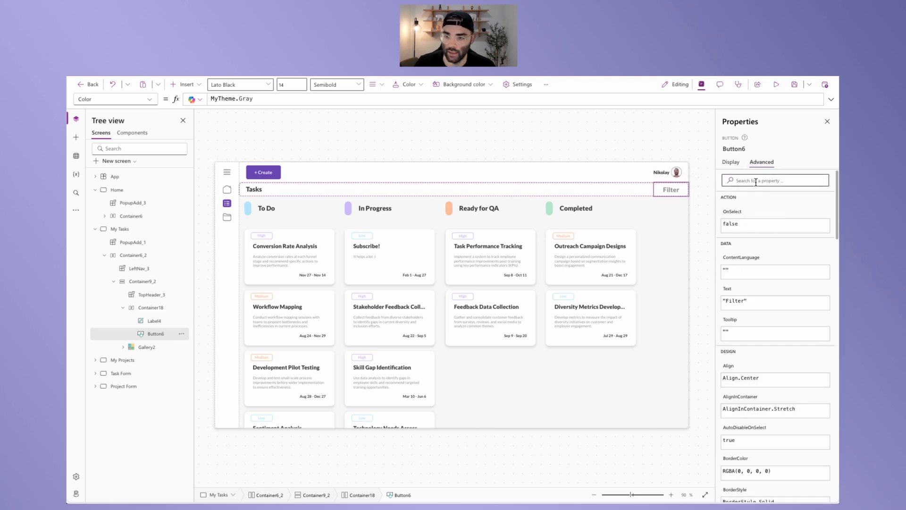
type("hover")
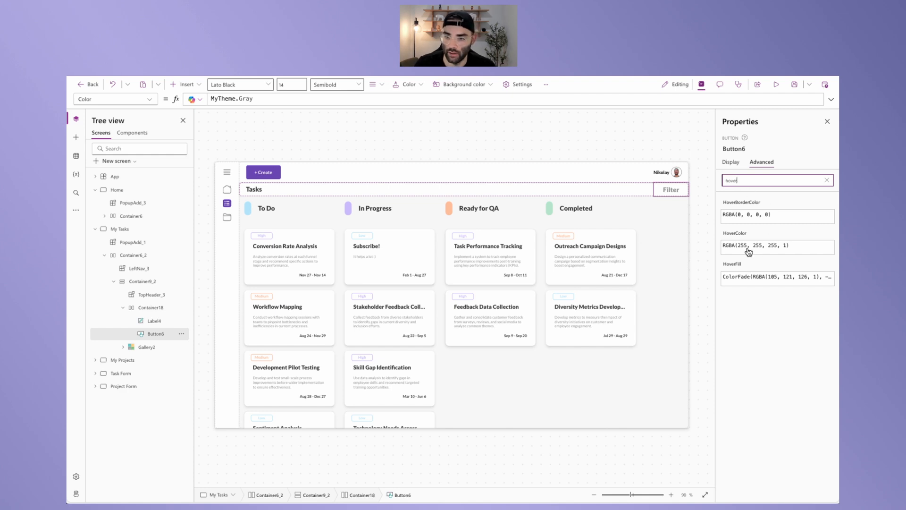
left_click(749, 250)
key("ctrl+a")
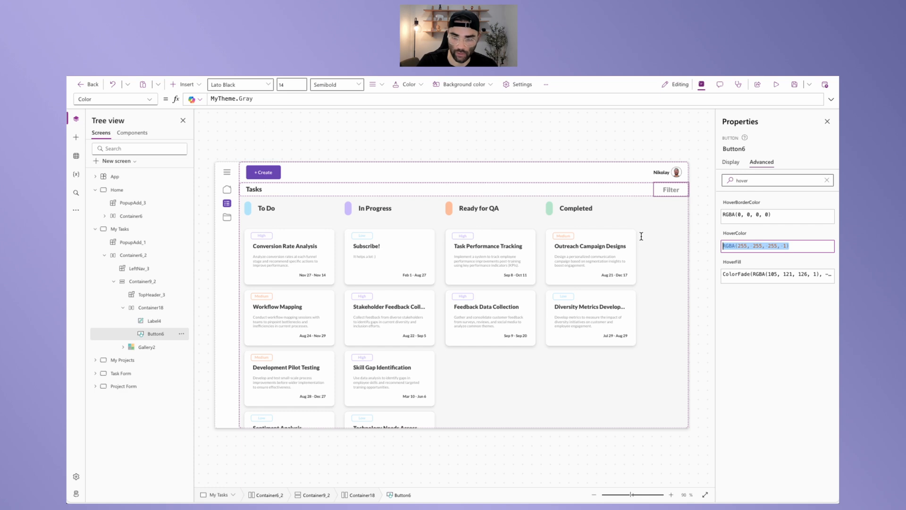
type("MyTheme")
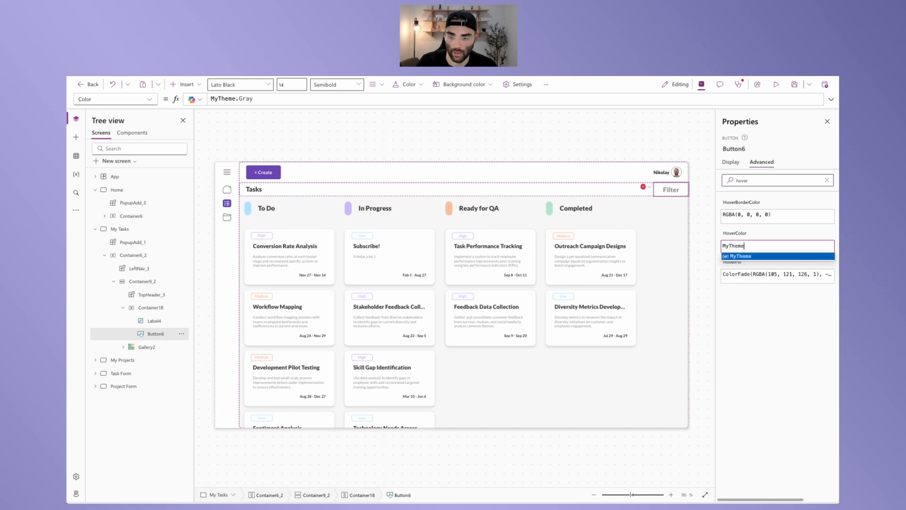
type(".Primary")
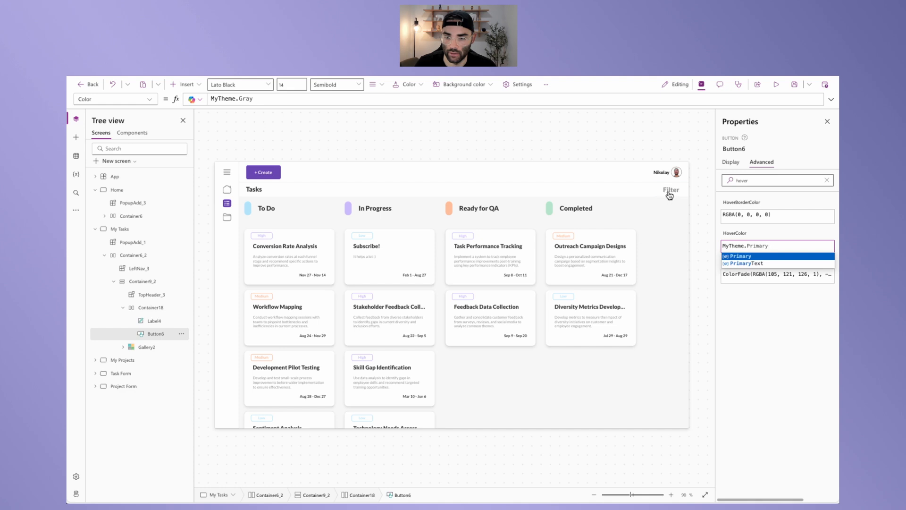
left_click(776, 229)
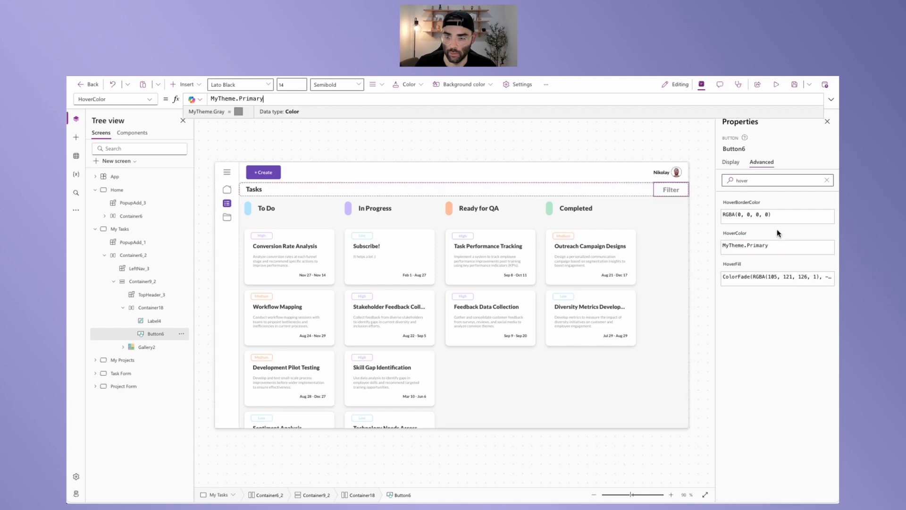
- Set the Filter button's HoverFill formula to Color.Transparent
left_click(746, 279)
left_click_drag(750, 275, 720, 274)
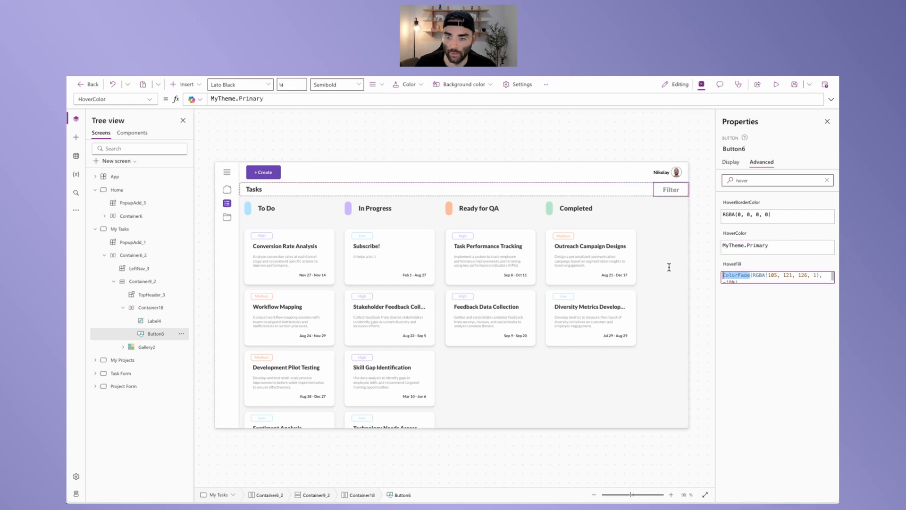
key("ctrl+a")
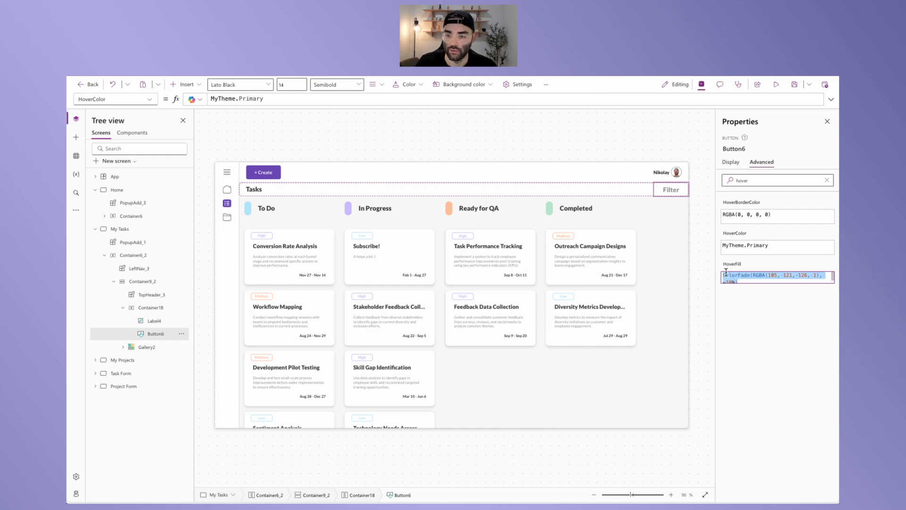
type("Color.Transparent")
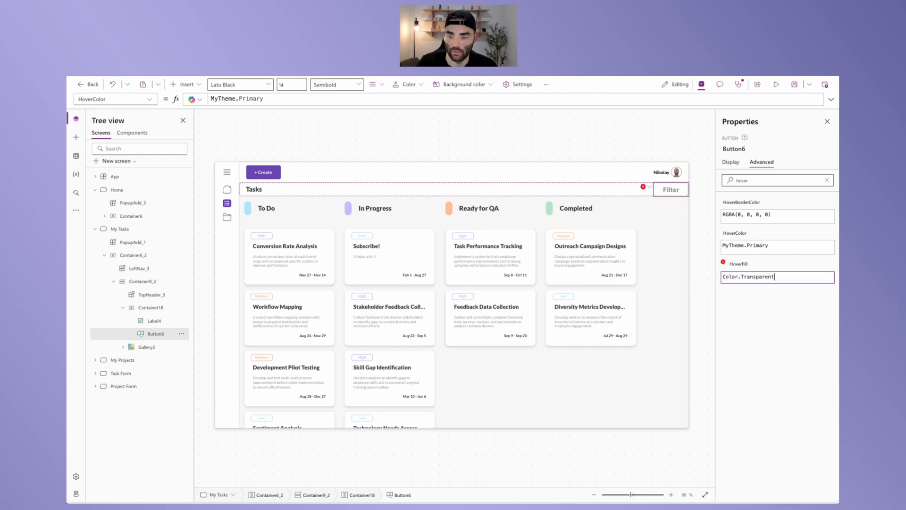
left_click(776, 317)
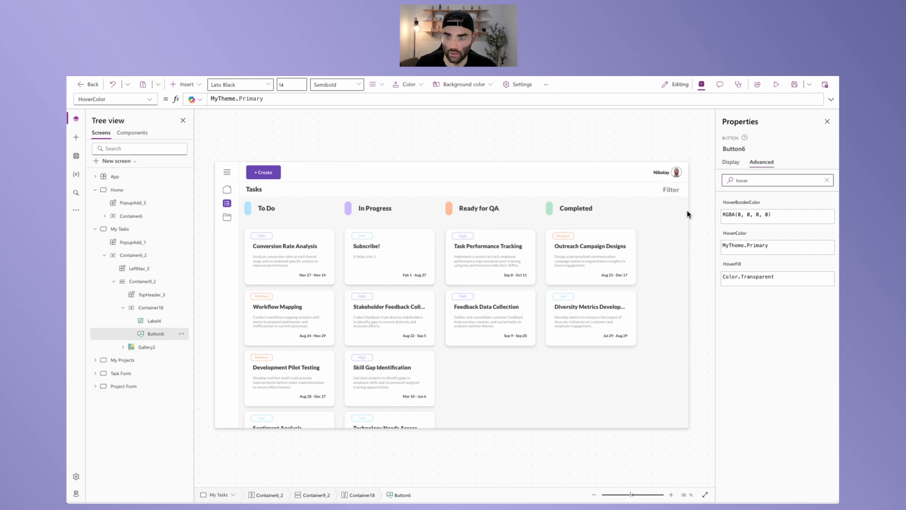
left_click(642, 142)
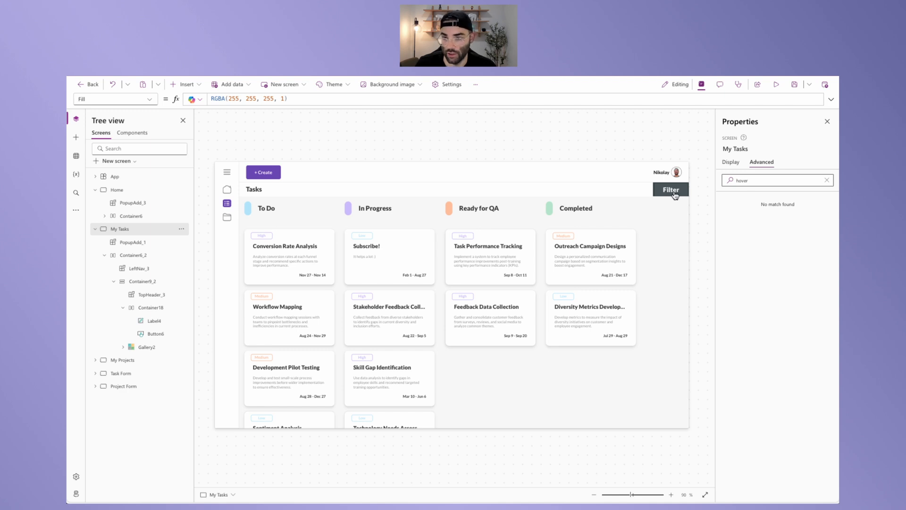
- Find the Filter button's pressed properties and set its PressedColor formula to ColorFade(Self.Color, -20%)
left_click(675, 195)
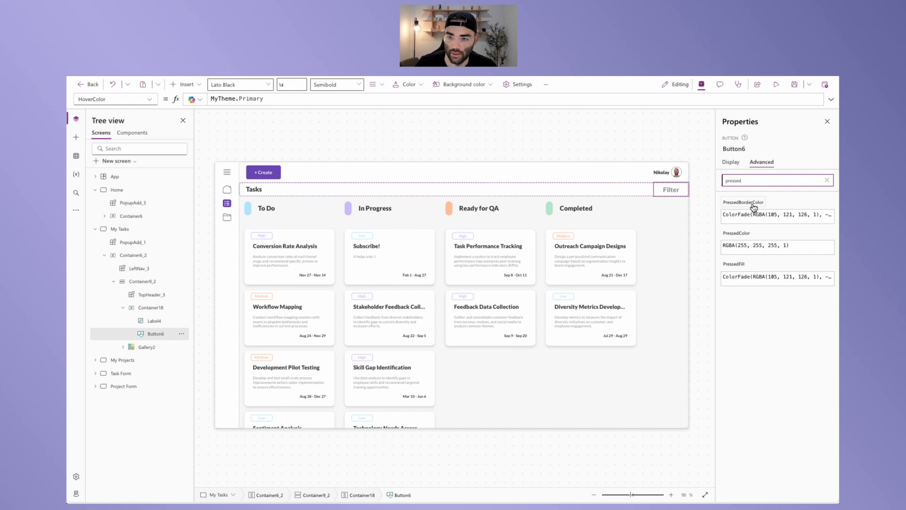
left_click_drag(796, 247, 695, 237)
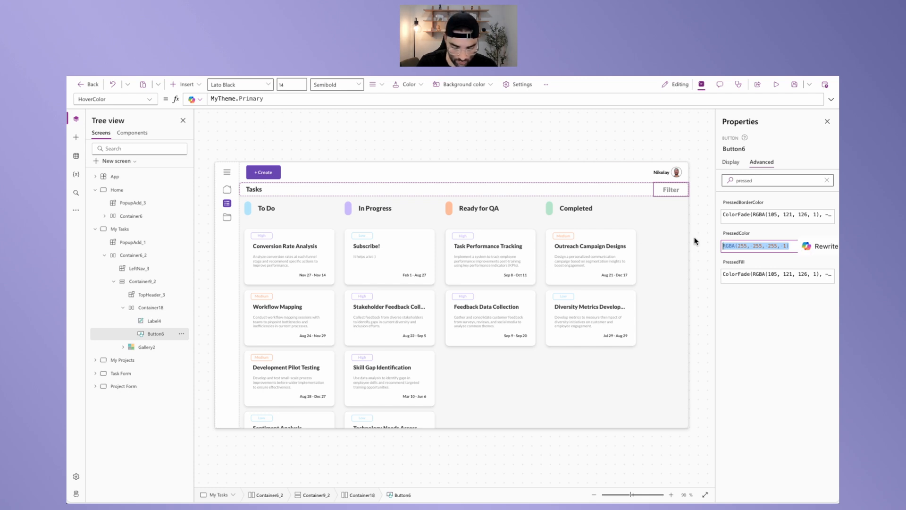
type("ColorFade(")
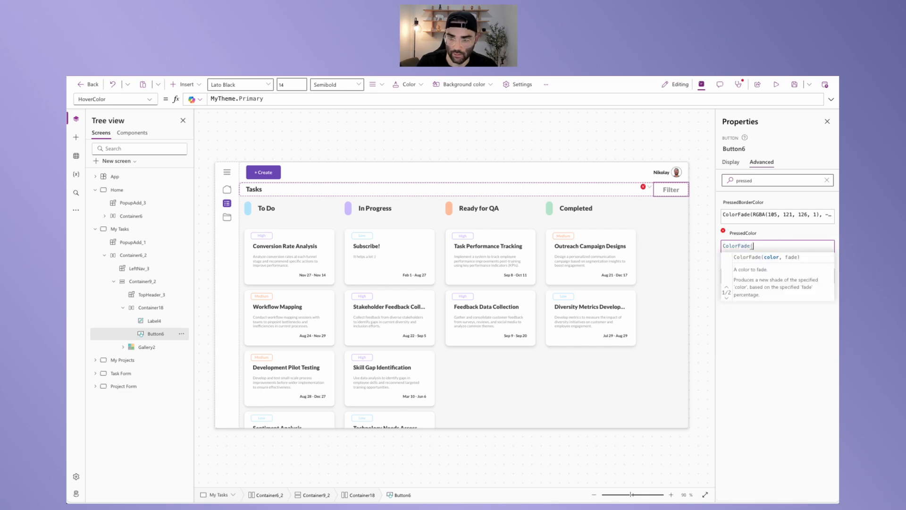
type("MyTheme.")
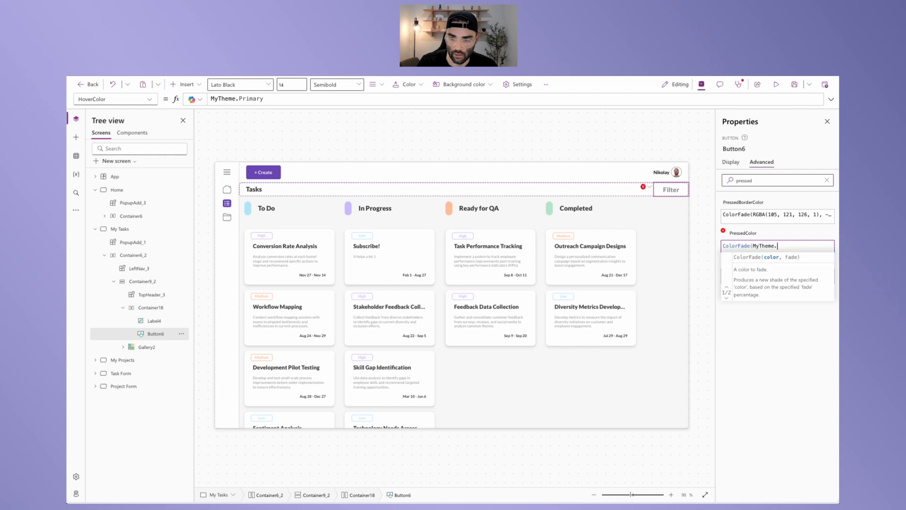
key("BackSpace")
key("BackSpace")
key("BackSpace")
key("BackSpace")
key("BackSpace")
key("BackSpace")
key("BackSpace")
key("BackSpace")
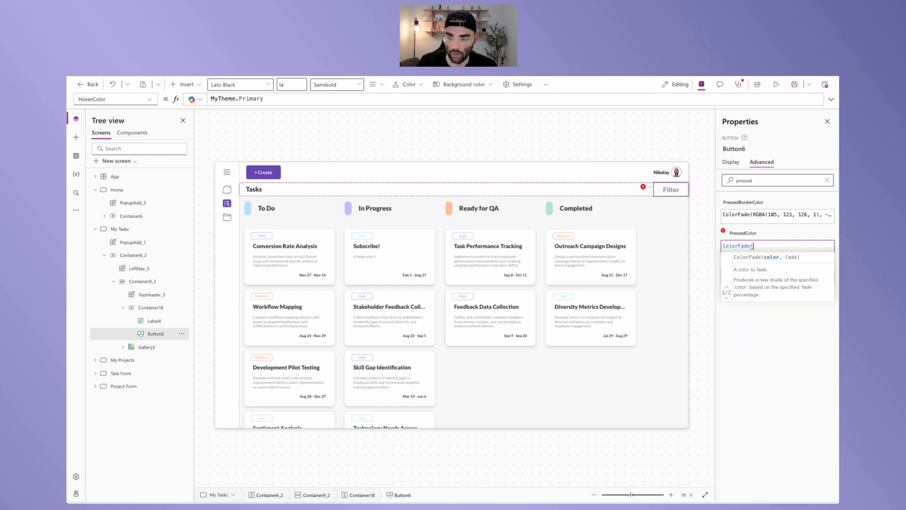
type("Self.")
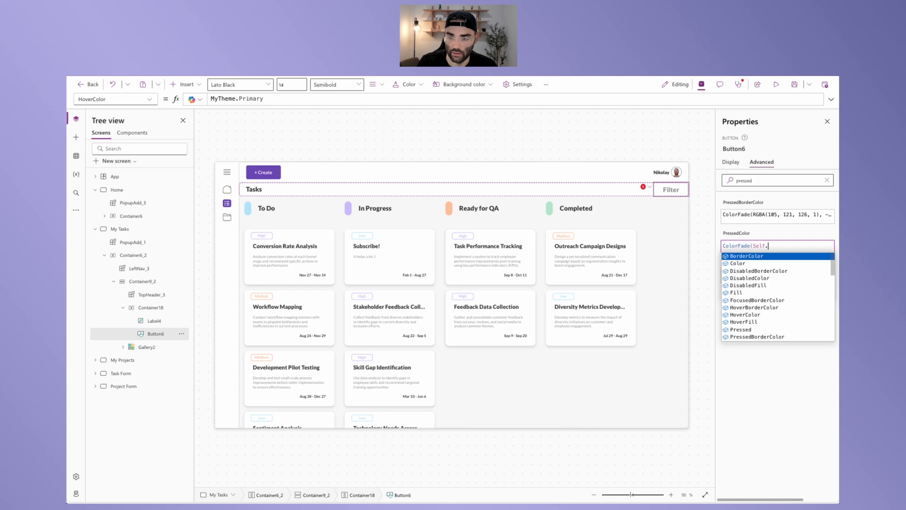
type("Color, ")
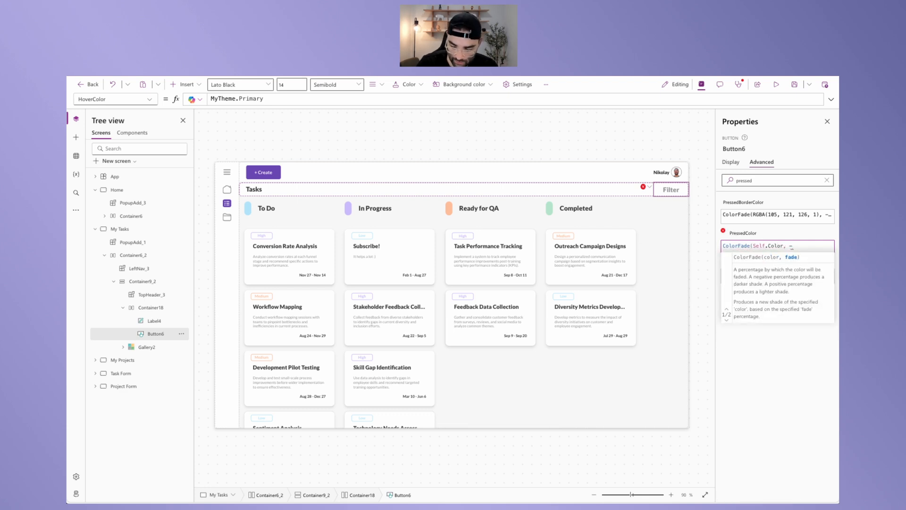
type("-20%)")
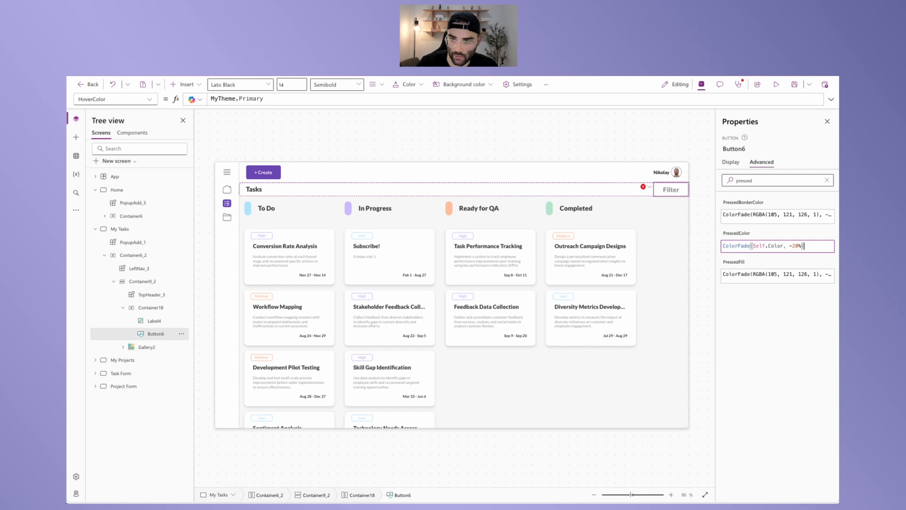
left_click(757, 323)
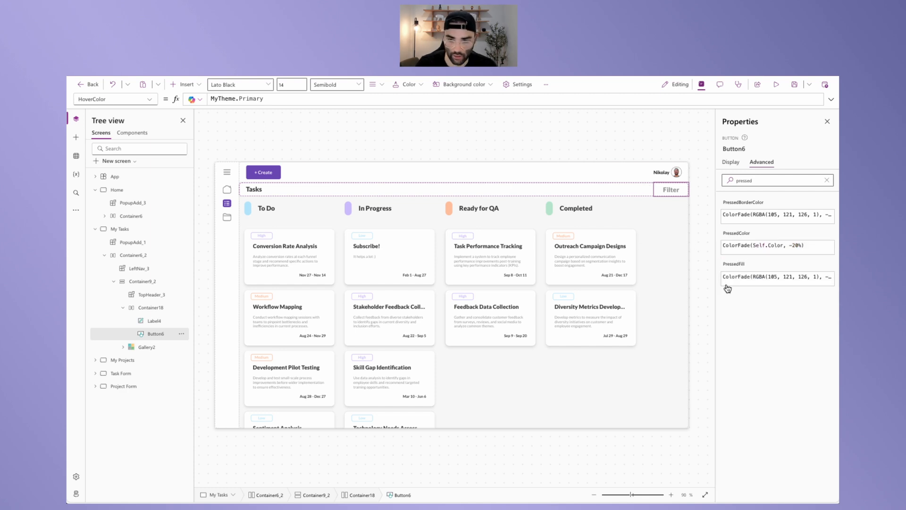
- Replace Color with HoverColor in the PressedColor formula, making it ColorFade(Self.HoverColor, -20%)
left_click(771, 245)
double_click(776, 245)
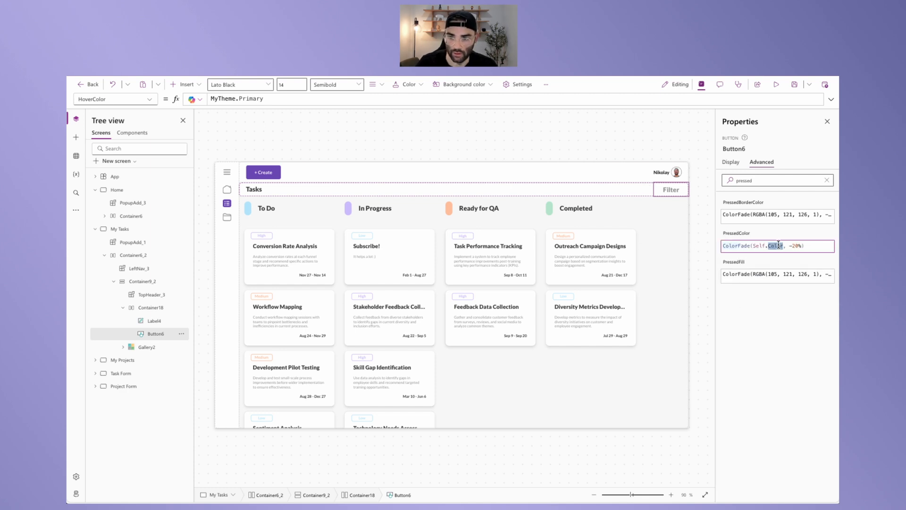
type("HoverColor")
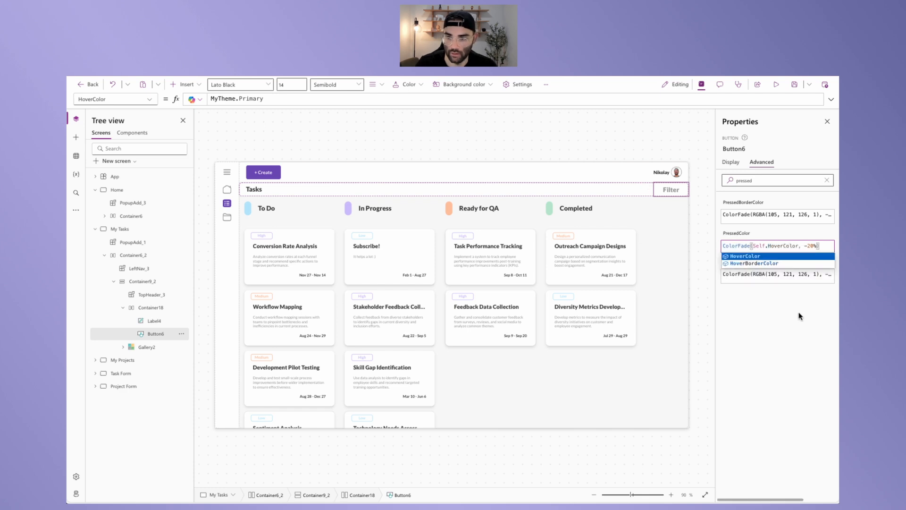
left_click(801, 286)
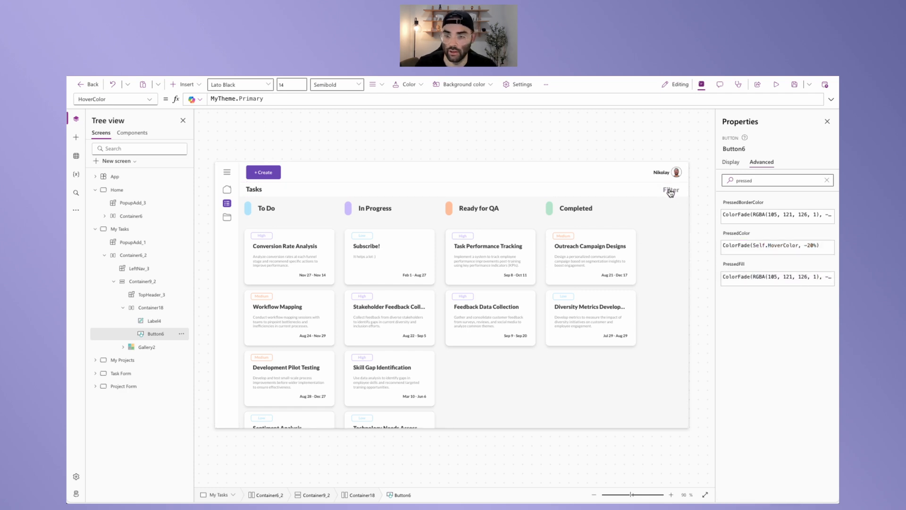
- Preview the My Tasks screen in play mode to check the header row and Filter button
left_click(709, 166)
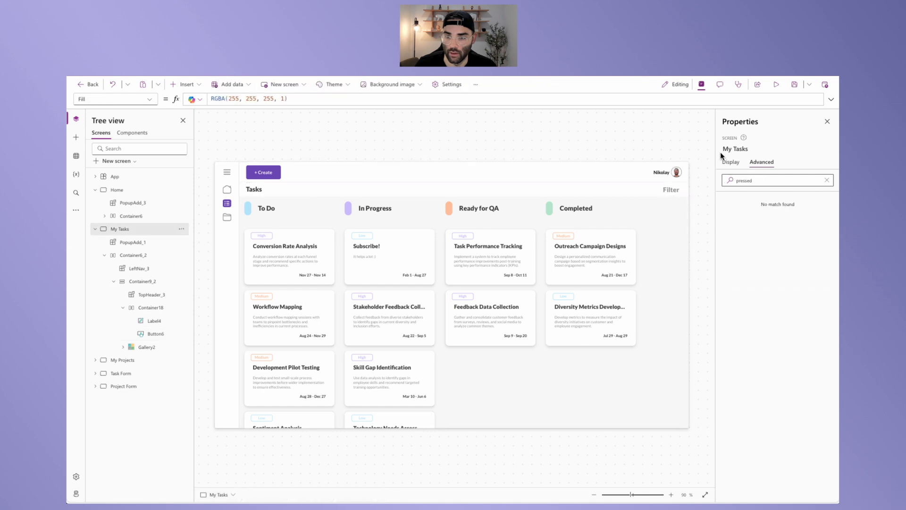
left_click(776, 84)
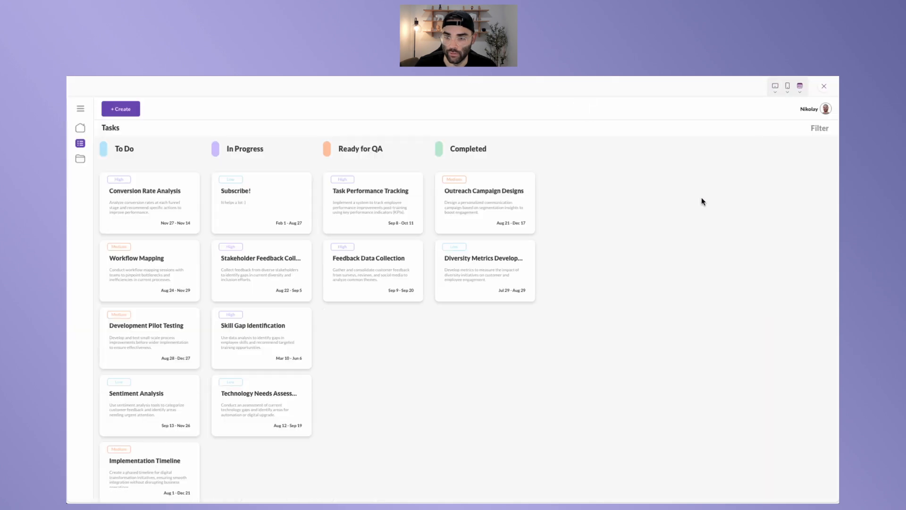
- Test the Filter button's pressed look in the preview, and set its PressedFill formula to Color.Transparent
left_click(825, 134)
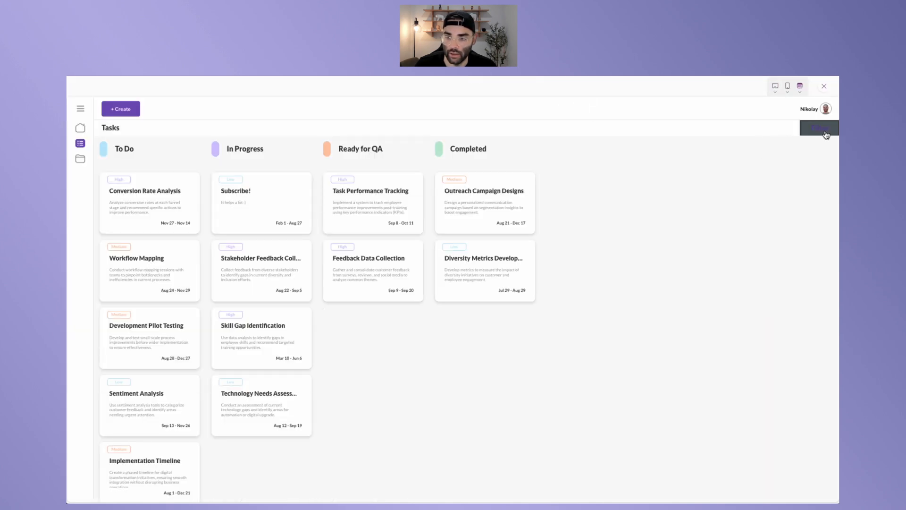
left_click(824, 86)
left_click(672, 189)
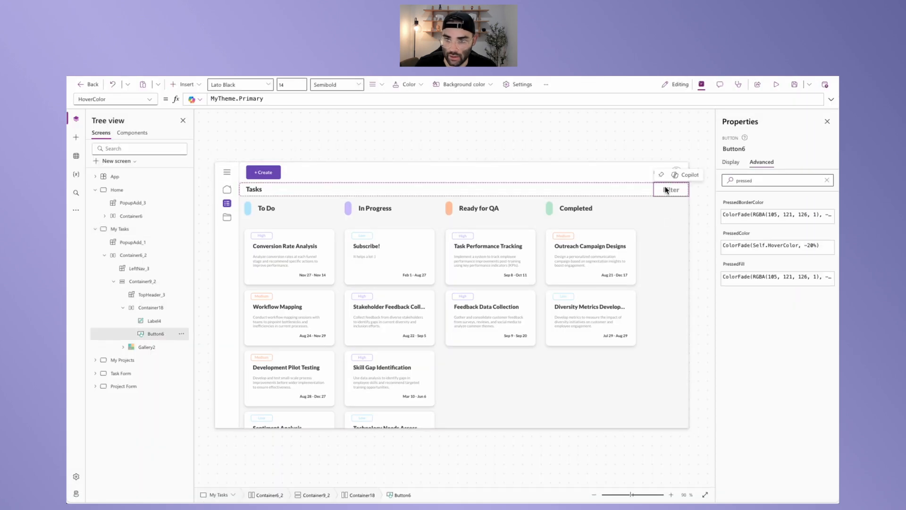
left_click(749, 277)
left_click_drag(744, 281, 702, 265)
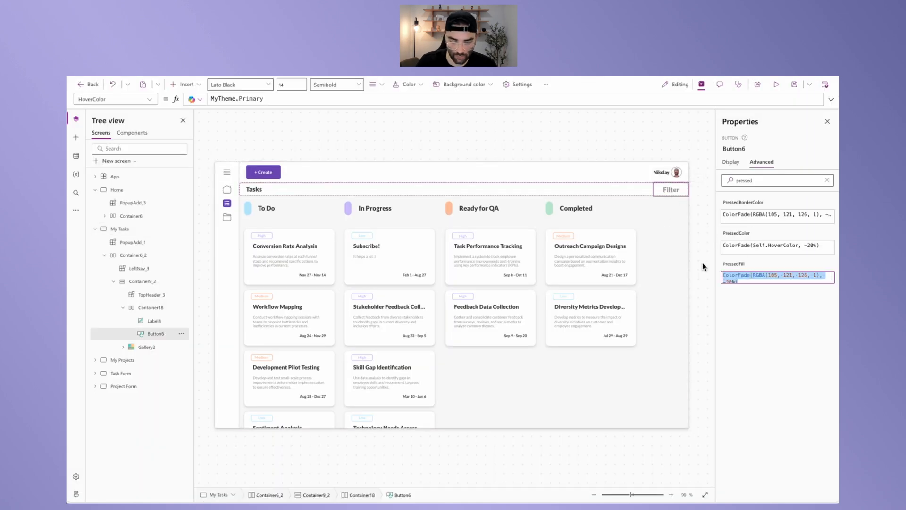
type("Transparent")
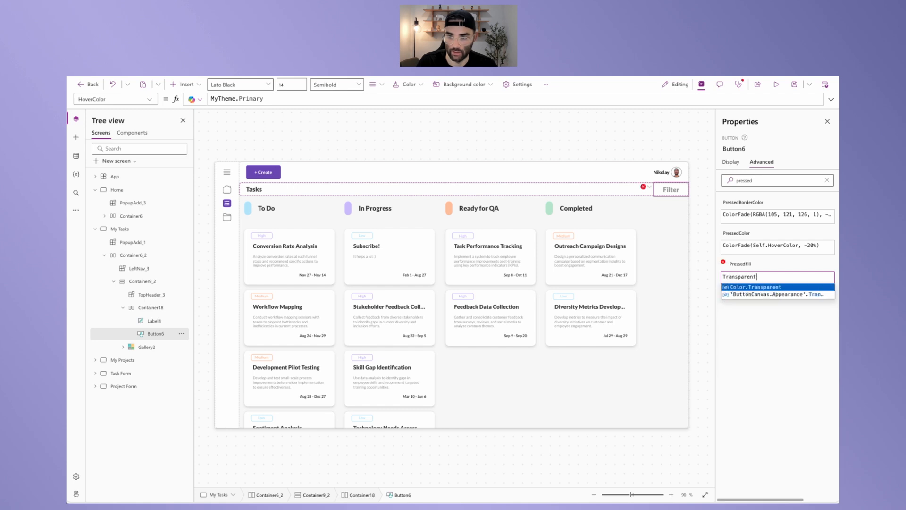
key("Return")
left_click(720, 294)
- Preview the My Tasks screen and test the Filter button's pressed state again
left_click(775, 84)
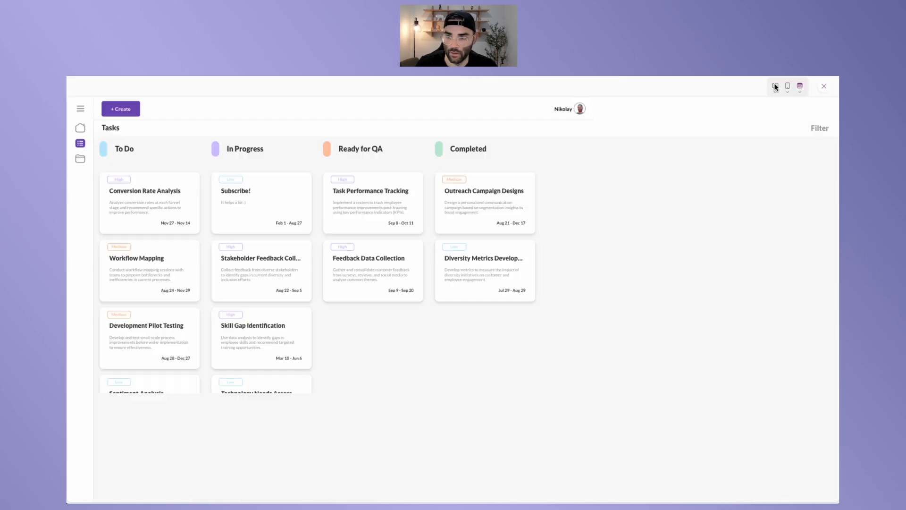
left_click(825, 135)
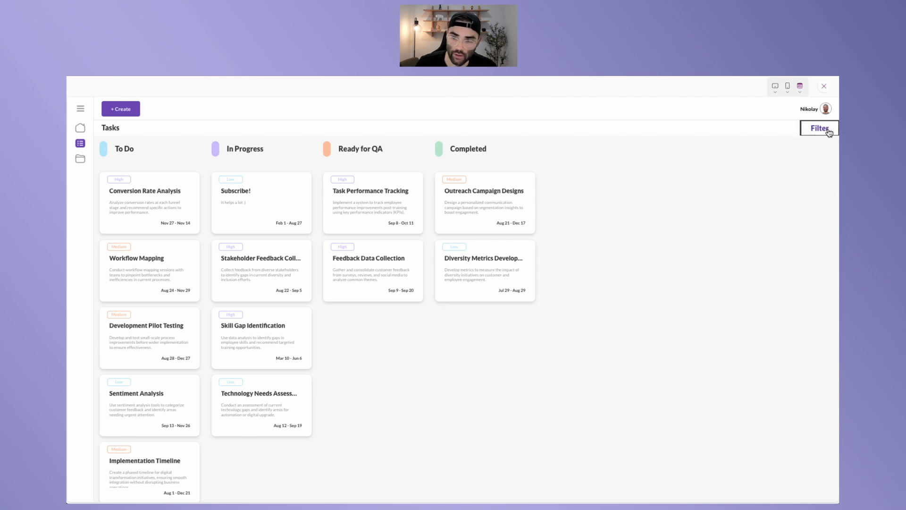
left_click(824, 87)
- Find the Filter button's pressed properties and set its PressedBorderColor formula to Color.Transparent
left_click(825, 181)
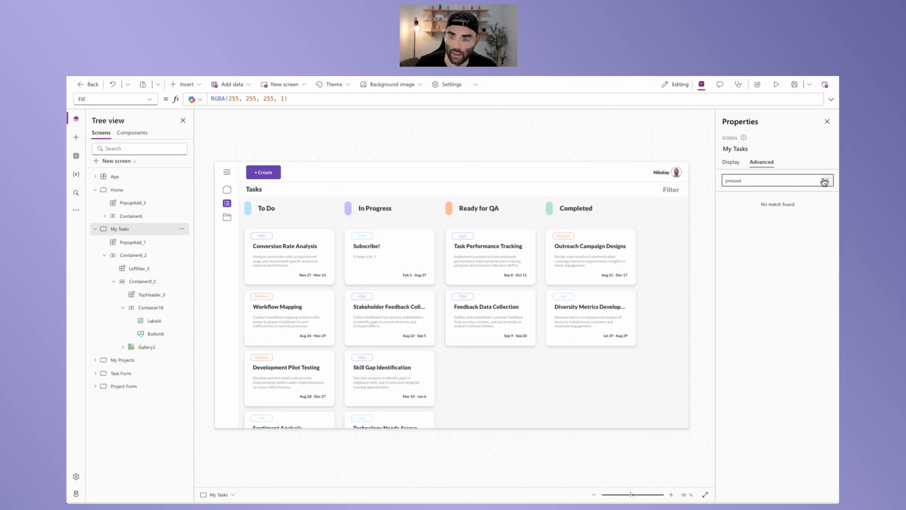
left_click(825, 181)
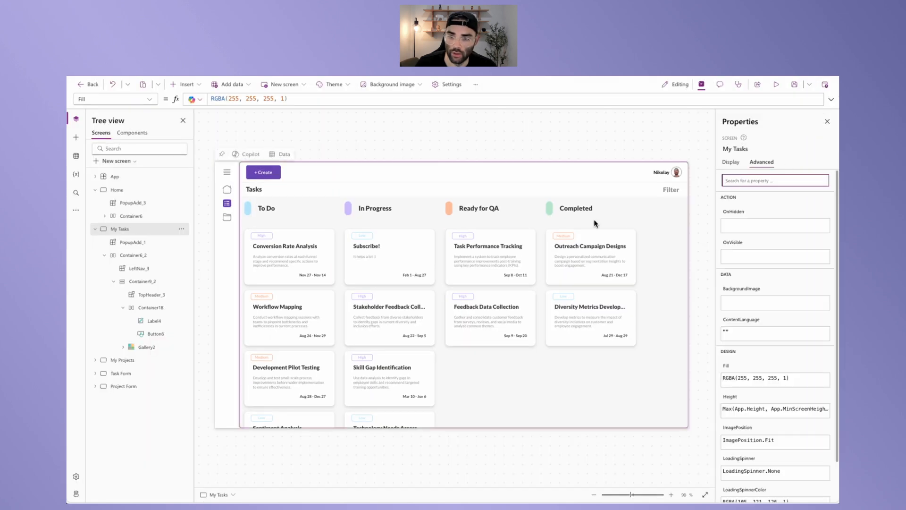
left_click(667, 189)
left_click(749, 181)
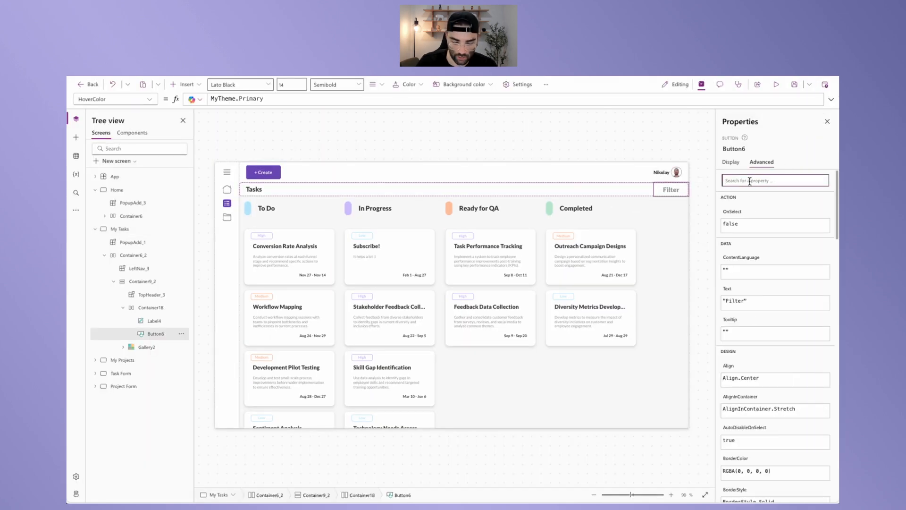
type("pressed")
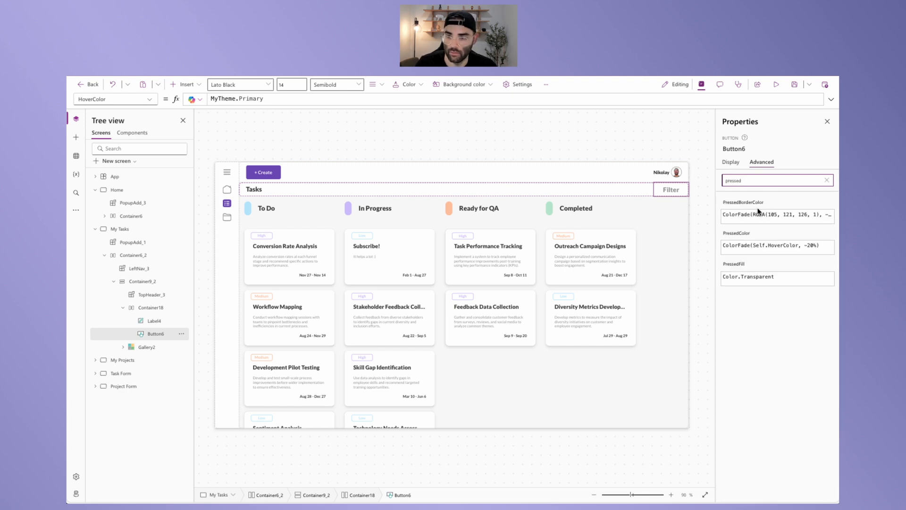
left_click(759, 211)
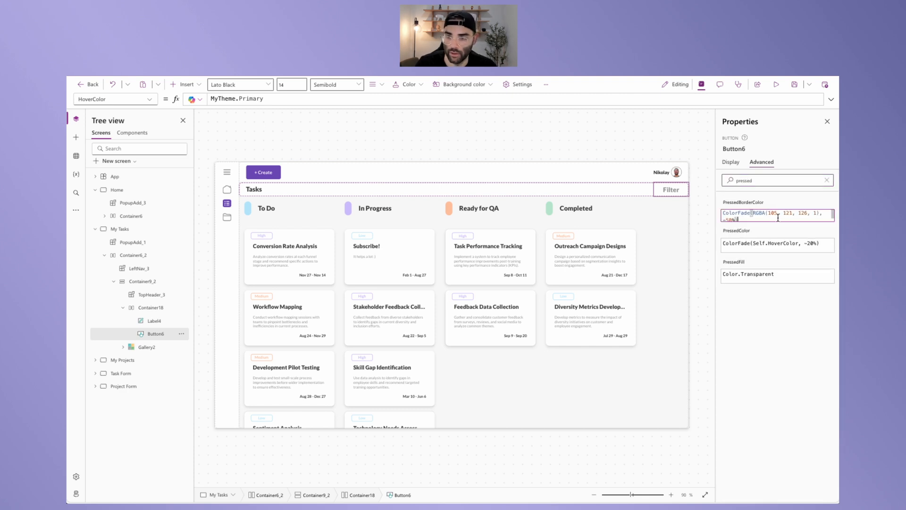
key("ctrl+a")
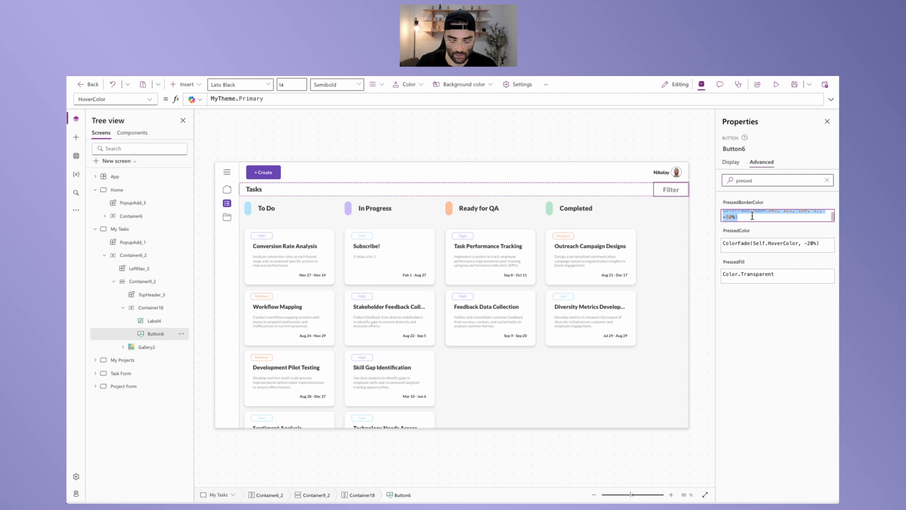
type("Transparent")
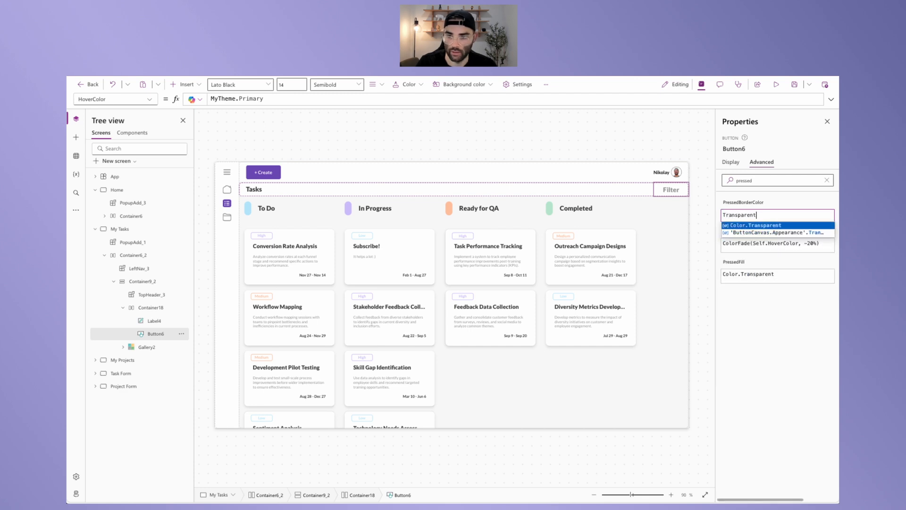
key("Tab")
- Set the Filter button's border style to None
left_click(730, 161)
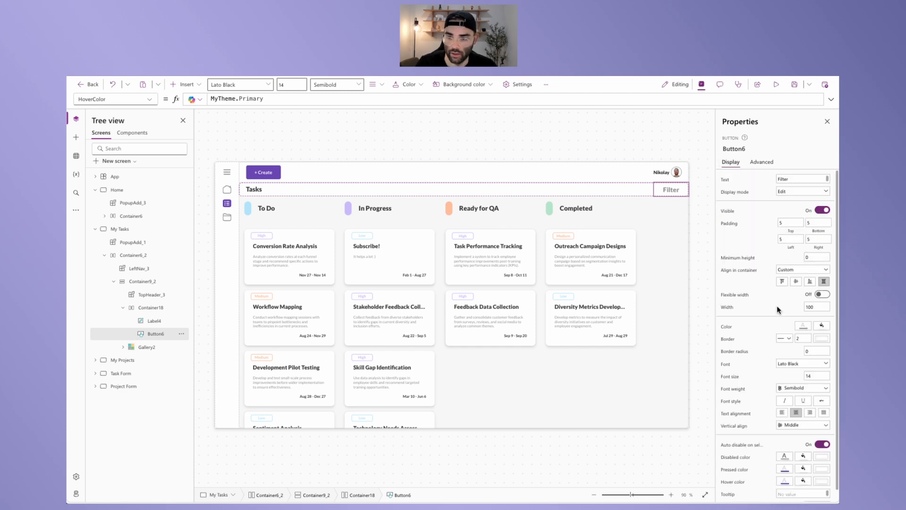
left_click(787, 338)
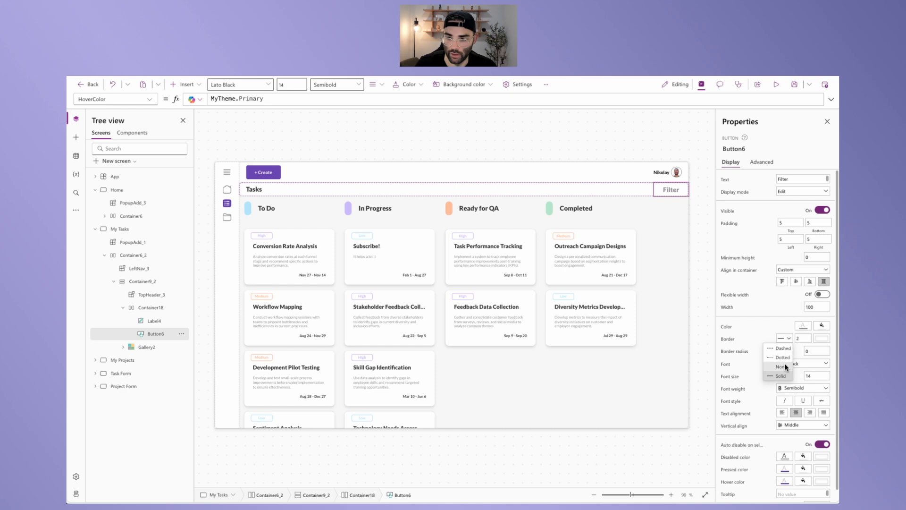
left_click(781, 367)
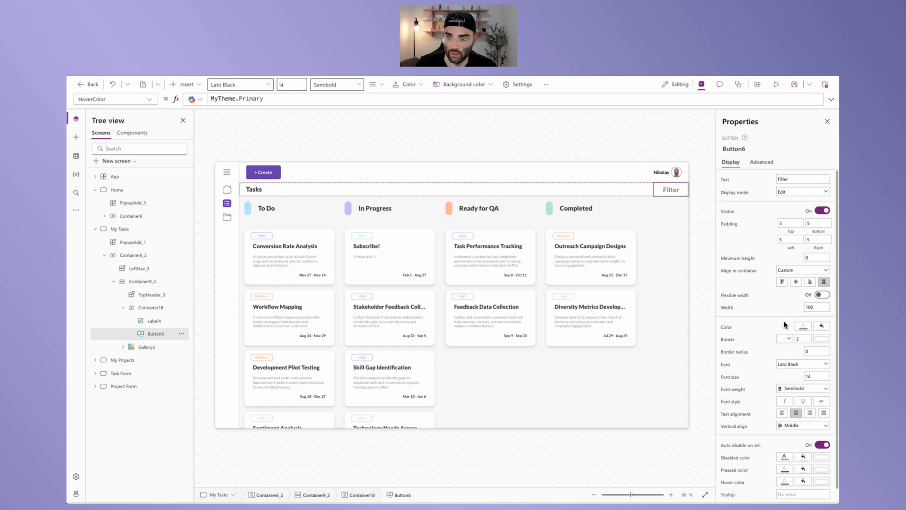
- Preview the My Tasks screen at Apple iPhone X size to check the header row and Filter button
left_click(776, 84)
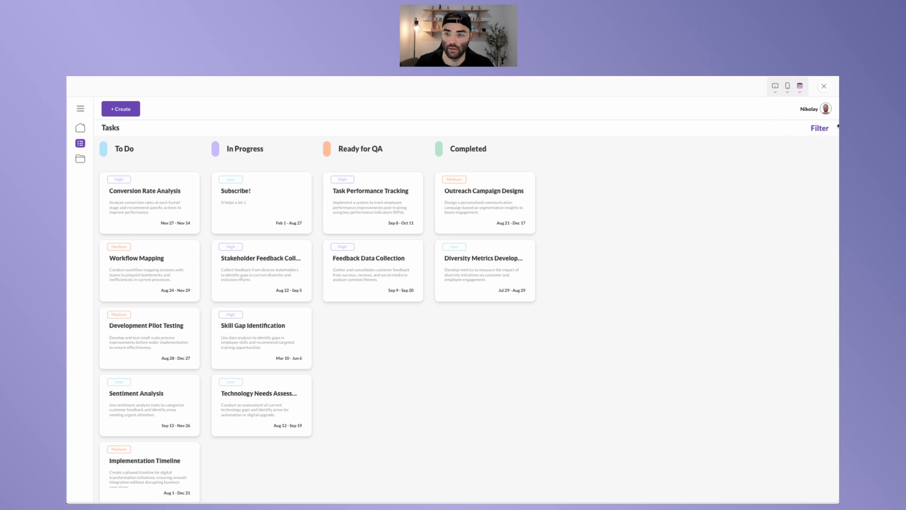
left_click(787, 87)
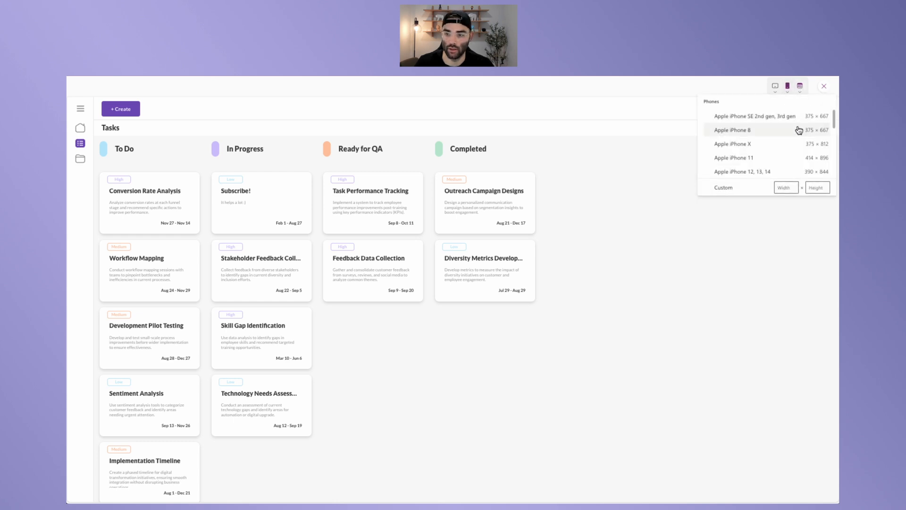
left_click(747, 144)
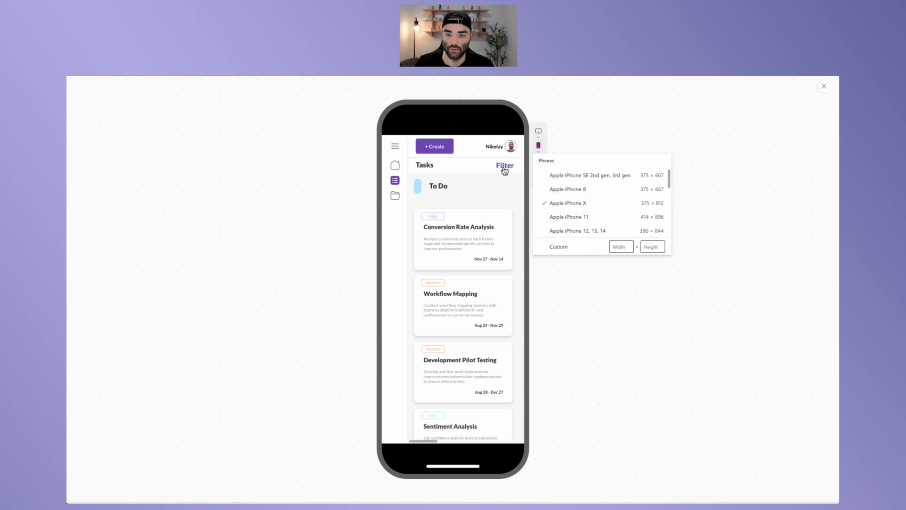
left_click(475, 167)
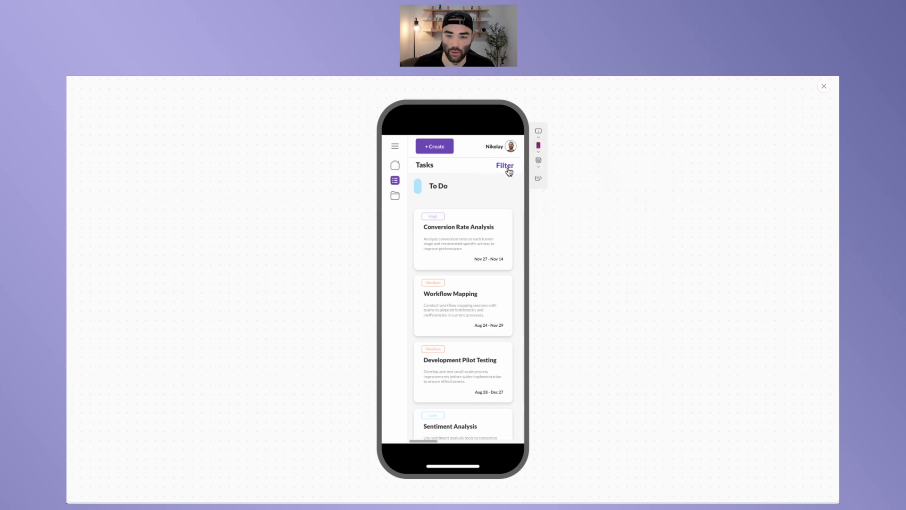
left_click(821, 88)
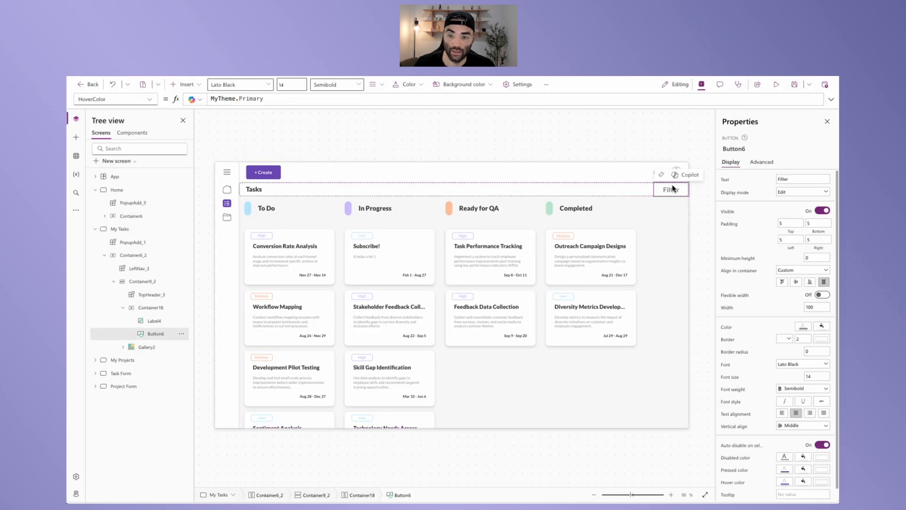
- Replace the Filter button's OnSelect formula with Set(varPopupFilter, true)
left_click(764, 162)
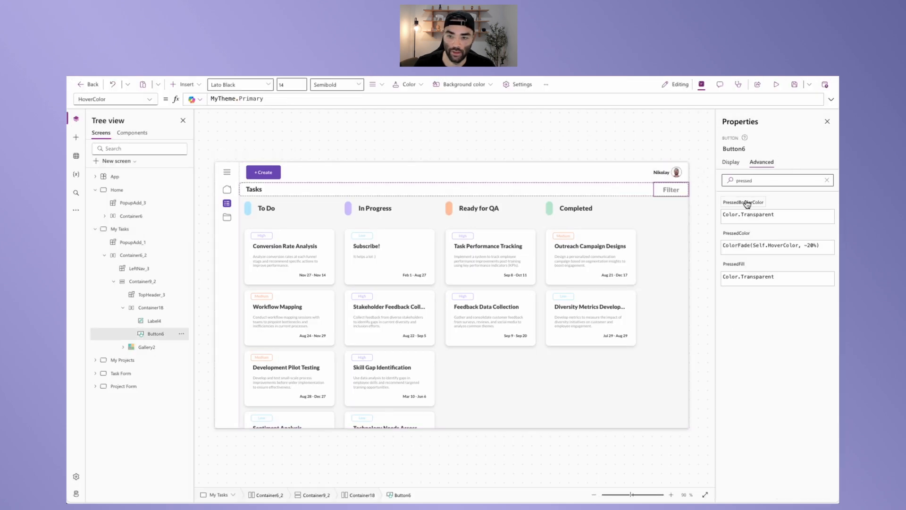
left_click(827, 179)
left_click(733, 218)
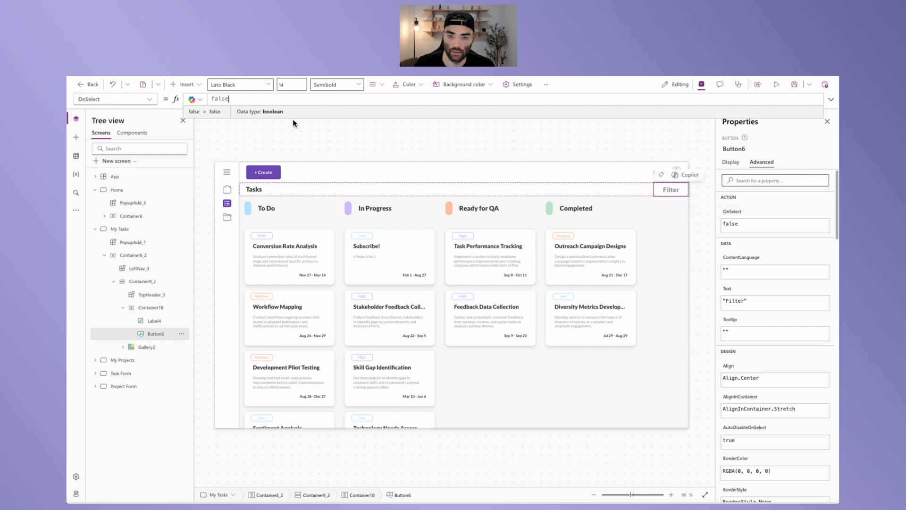
key("ctrl+a")
type("f")
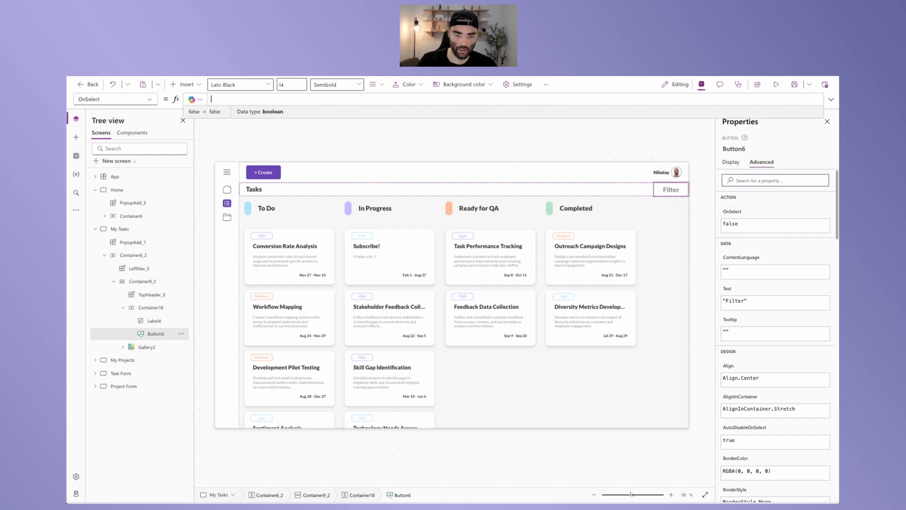
type("Set(v")
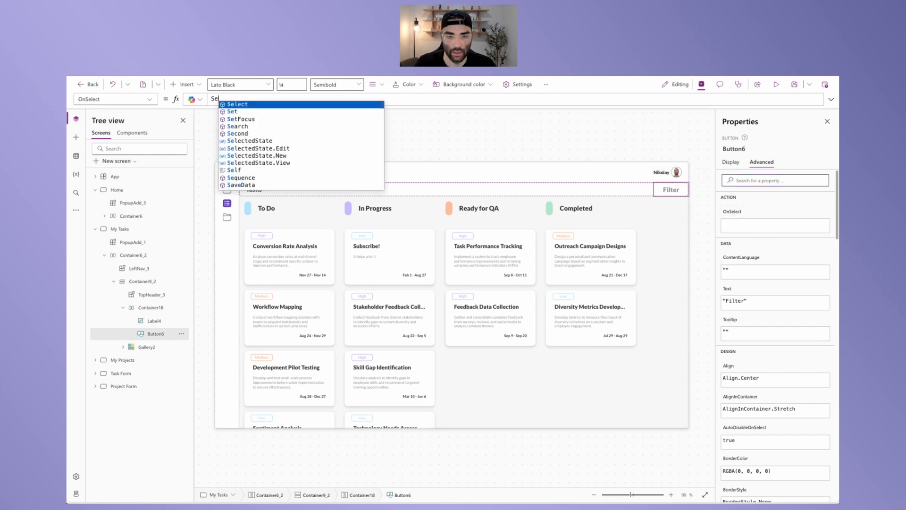
type("ar")
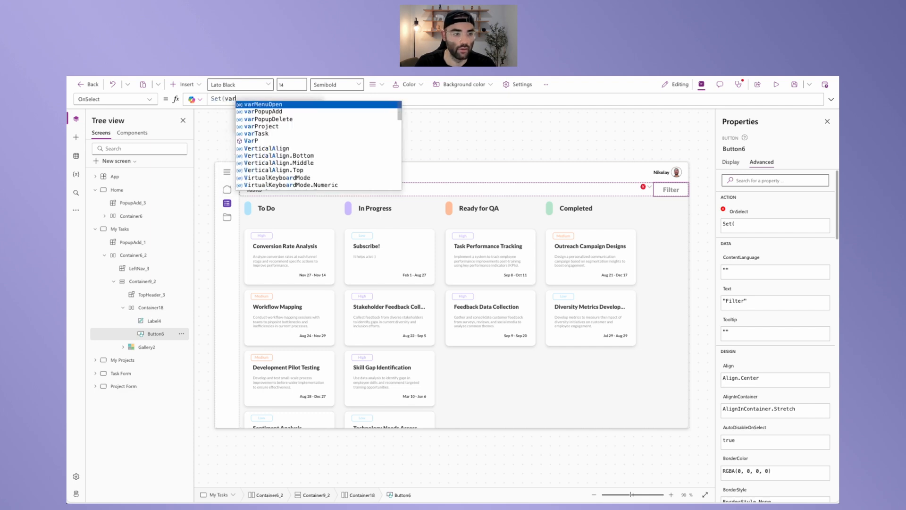
type("PopupFil")
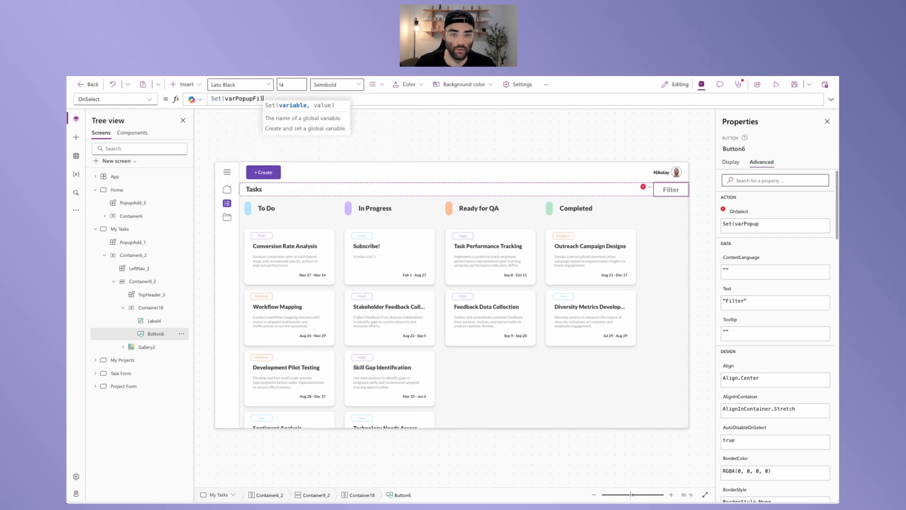
type("ter, ")
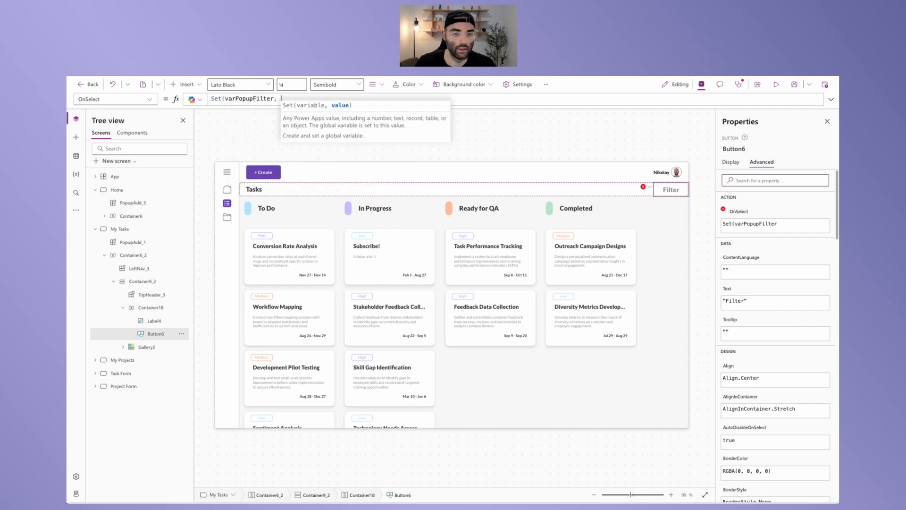
type("true);")
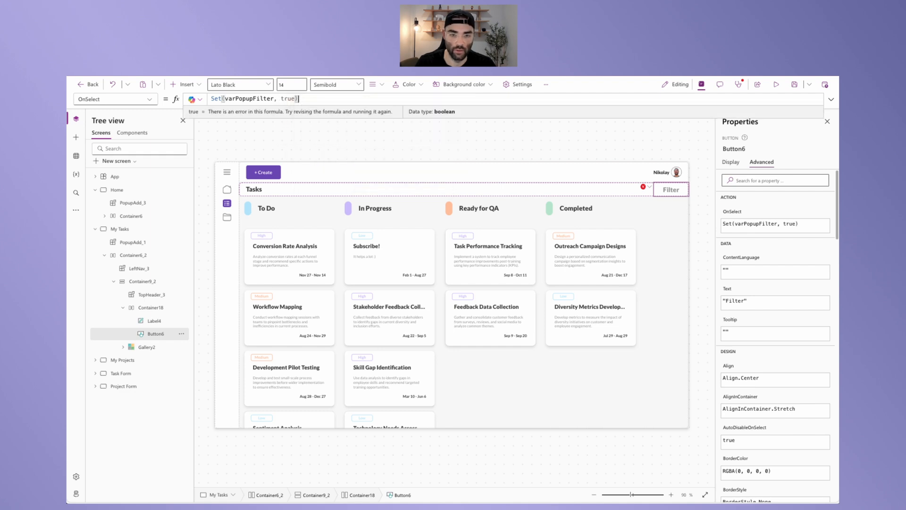
left_click(419, 150)
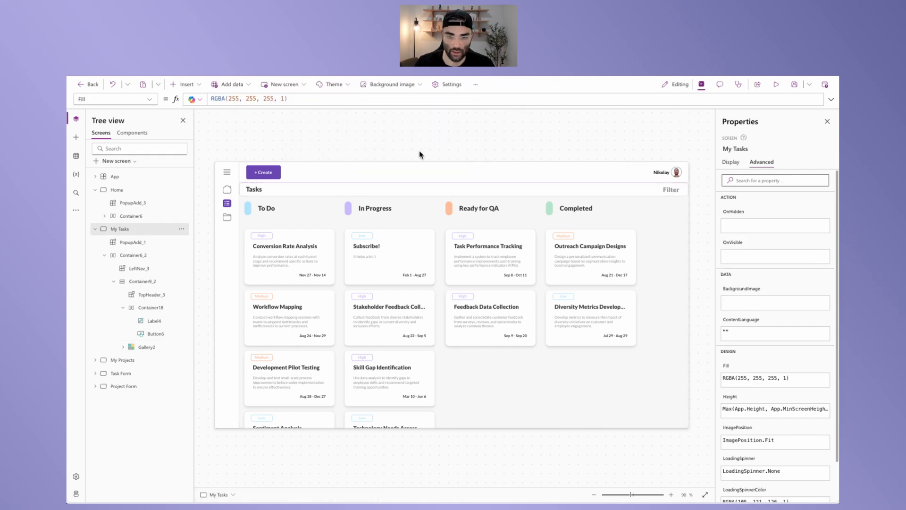
left_click(666, 190)
left_click(626, 147)
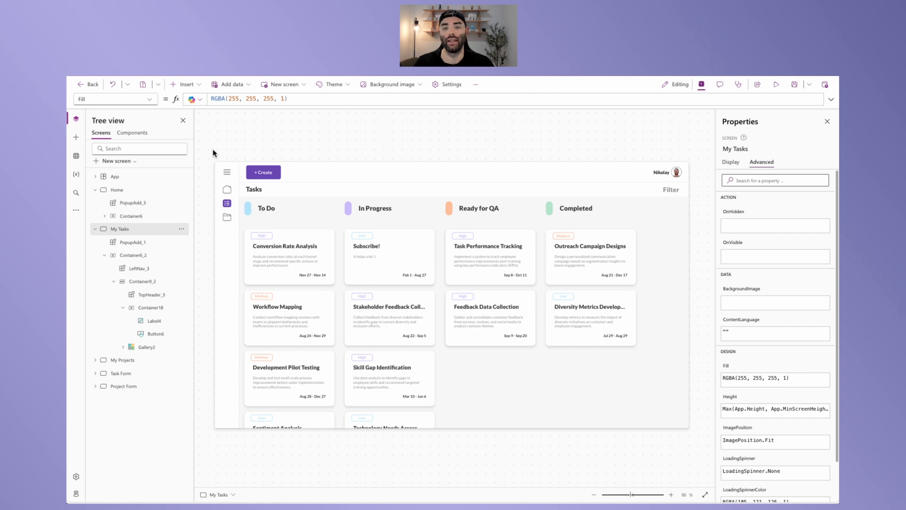
- Create a new component and name it PopupFilterTask
left_click(142, 134)
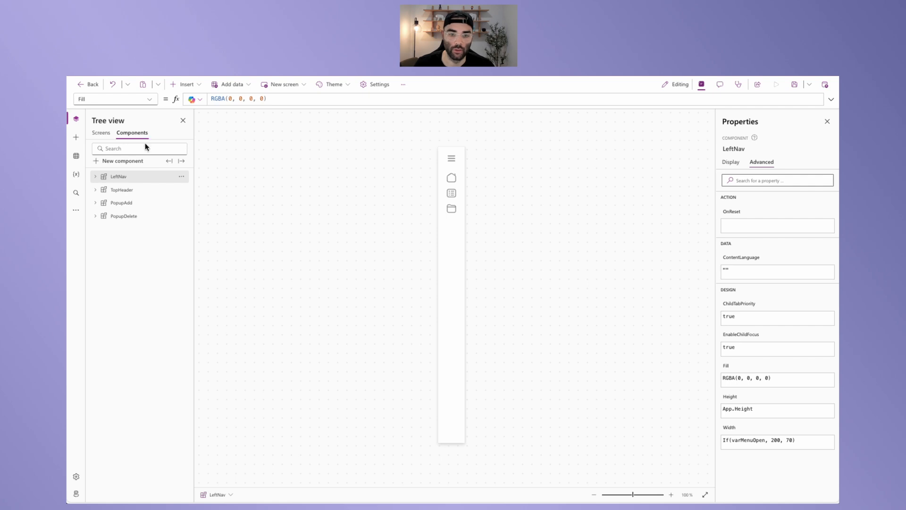
left_click(118, 160)
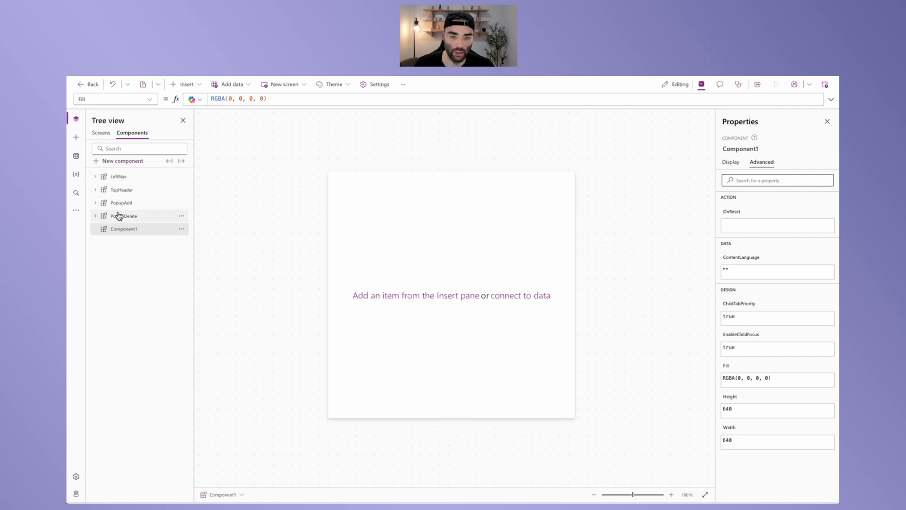
double_click(119, 229)
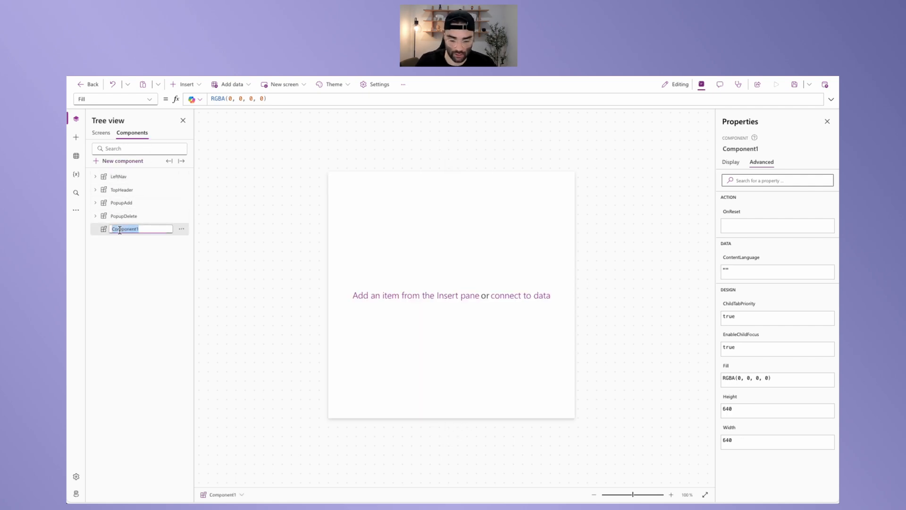
type("H")
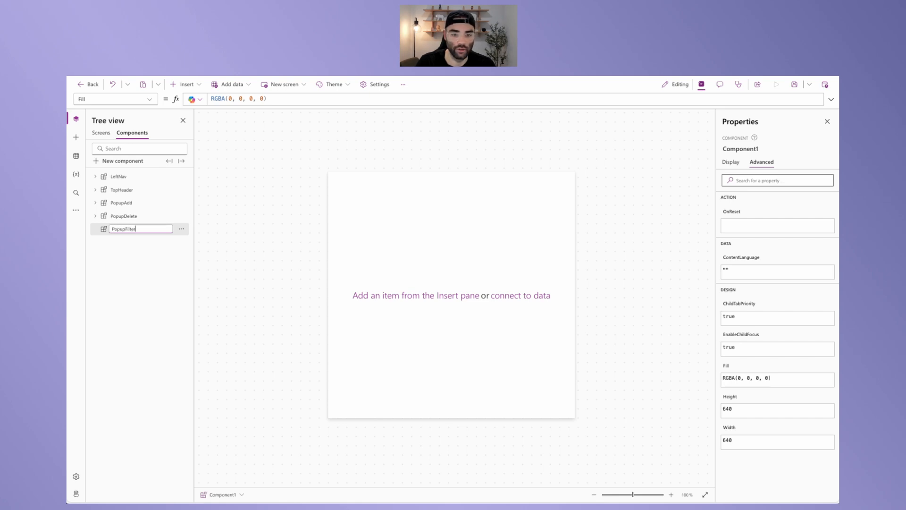
key("Return")
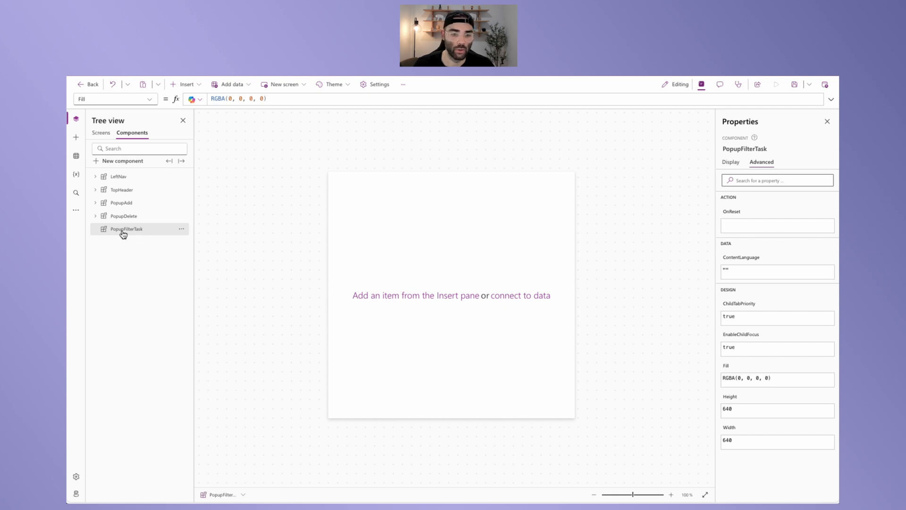
- Turn on app scope access for PopupFilterTask, sized 1366 by 768 with the fill RGBA(0, 0, 0, 0.1)
left_click(737, 163)
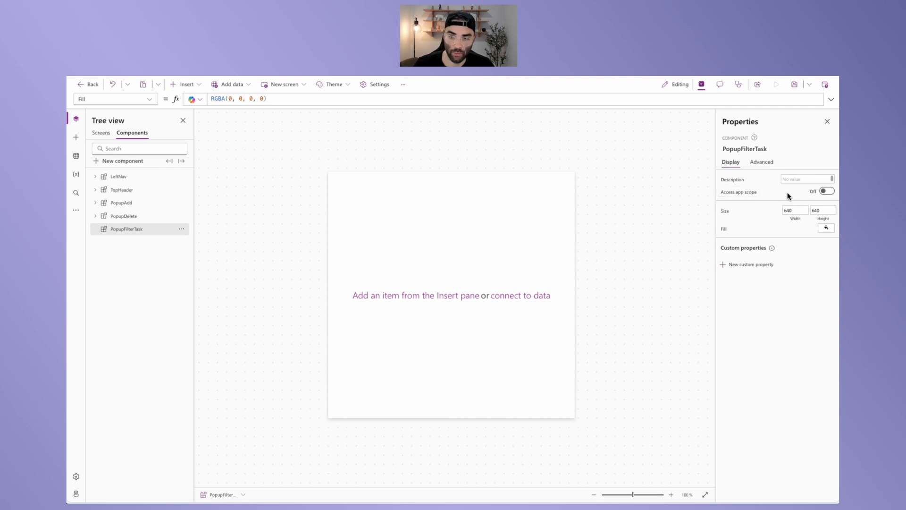
left_click(825, 191)
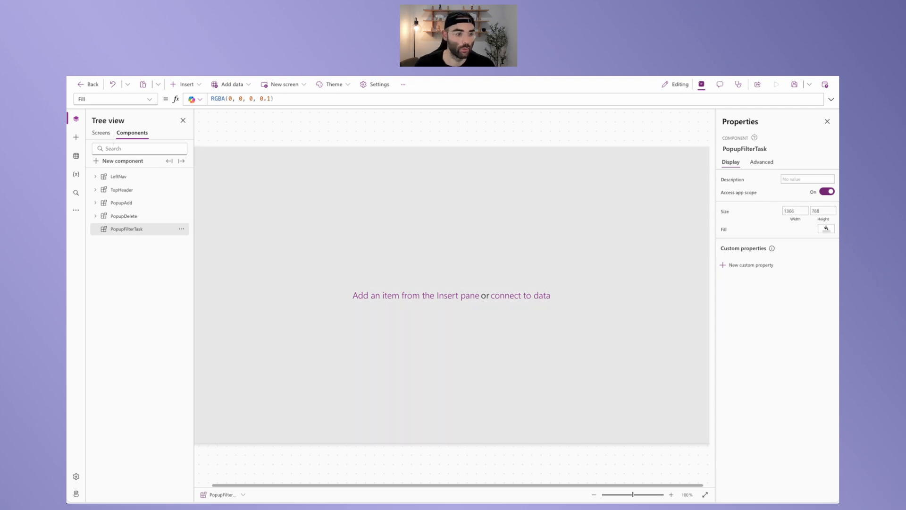
- Insert a vertical container into the PopupFilterTask component and set its horizontal alignment to center
left_click(184, 84)
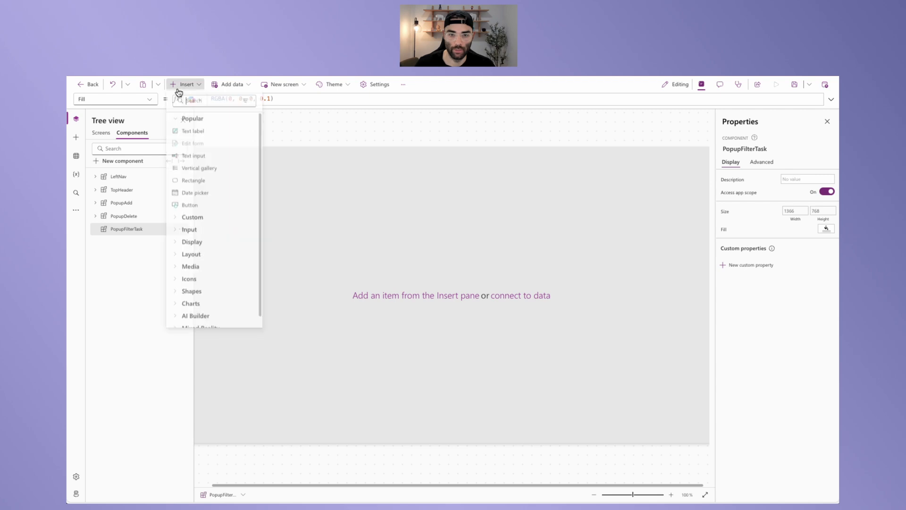
type("conta")
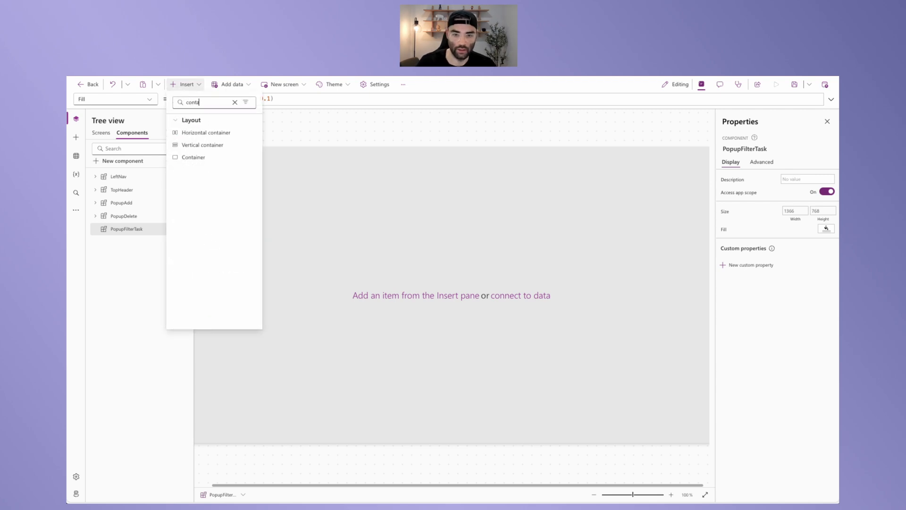
left_click(198, 145)
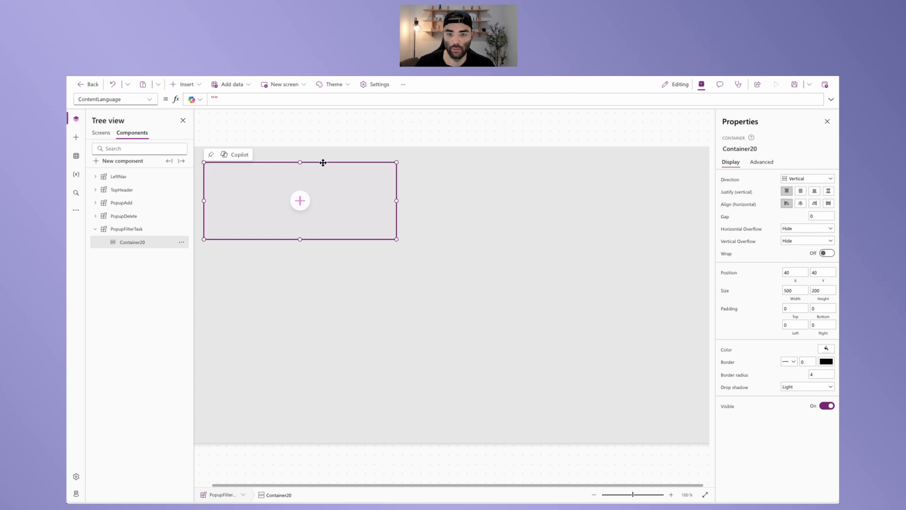
left_click(799, 204)
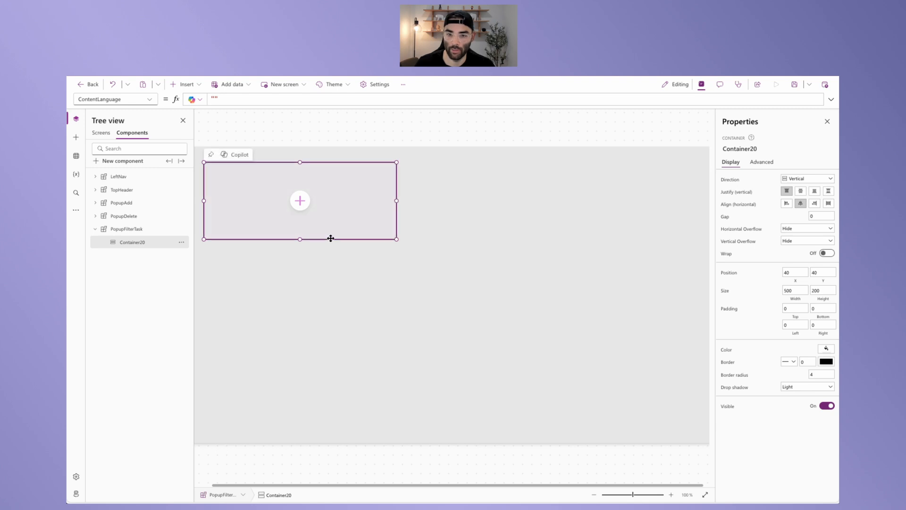
- Center the container with X formula (Parent.Width - Self.Width) / 2 and Y formula (Parent.Height - Self.Height) / 2
left_click_drag(368, 242, 406, 262)
left_click(793, 278)
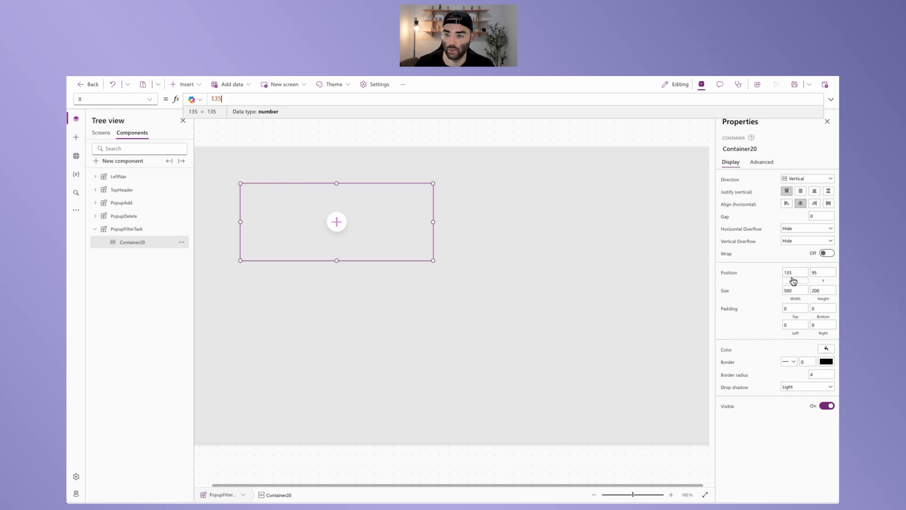
left_click_drag(243, 98, 166, 97)
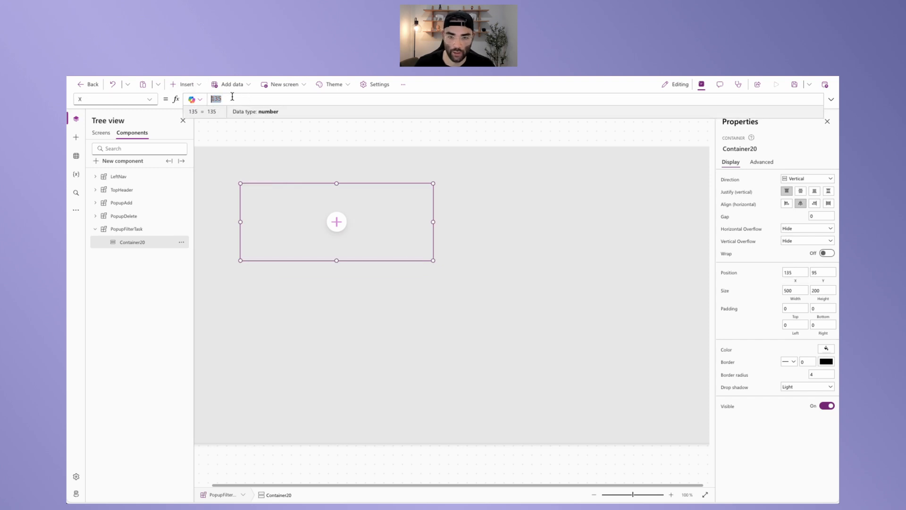
type("(Parent.Width - Self.Width) / 2")
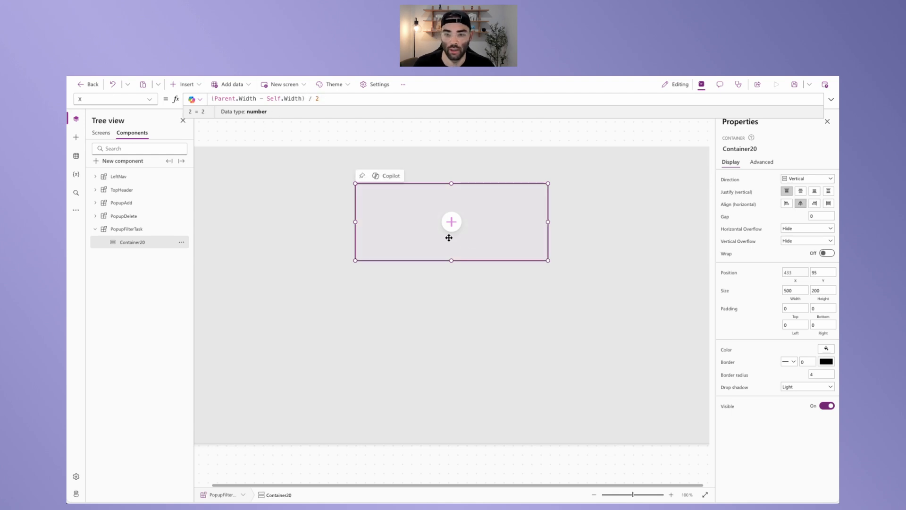
left_click(75, 283)
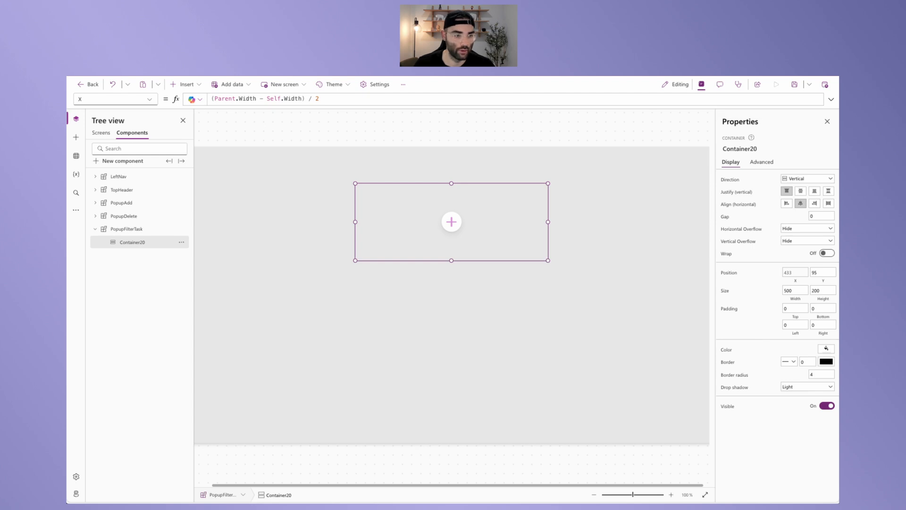
left_click(823, 273)
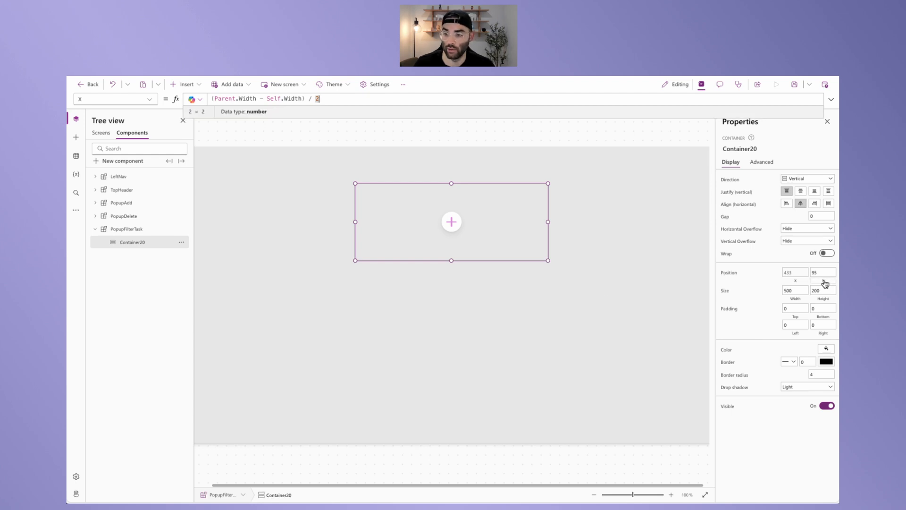
key("ctrl+a")
type("(Parent.Height - Self.Height) / 2")
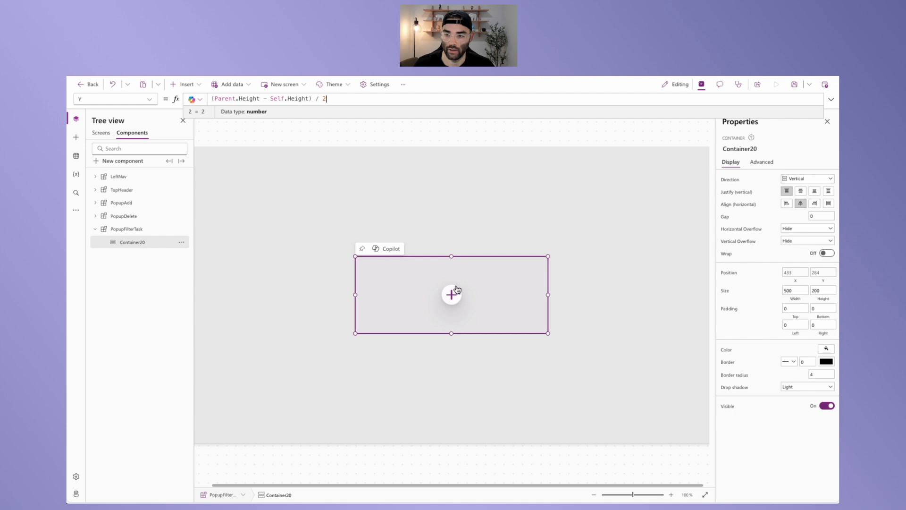
left_click(114, 299)
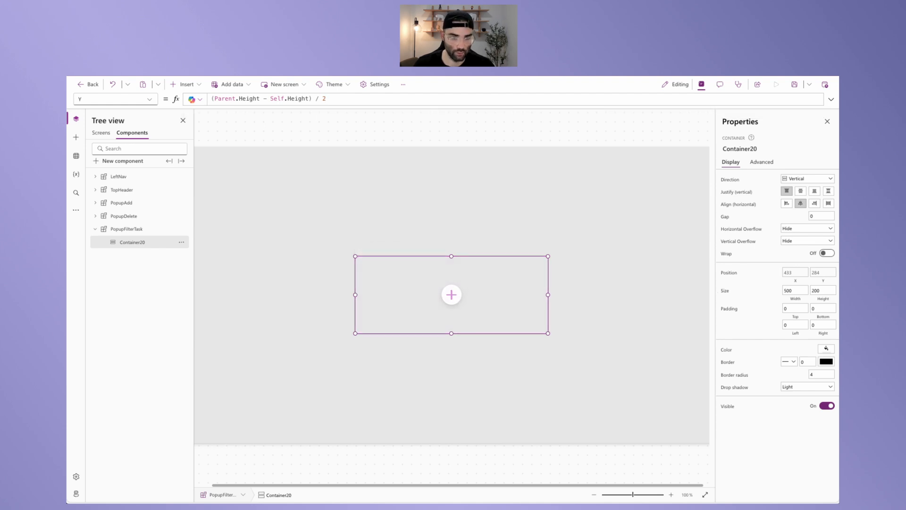
- Set the container's Width formula to Min(App.Width * 95%, 400)
left_click(799, 300)
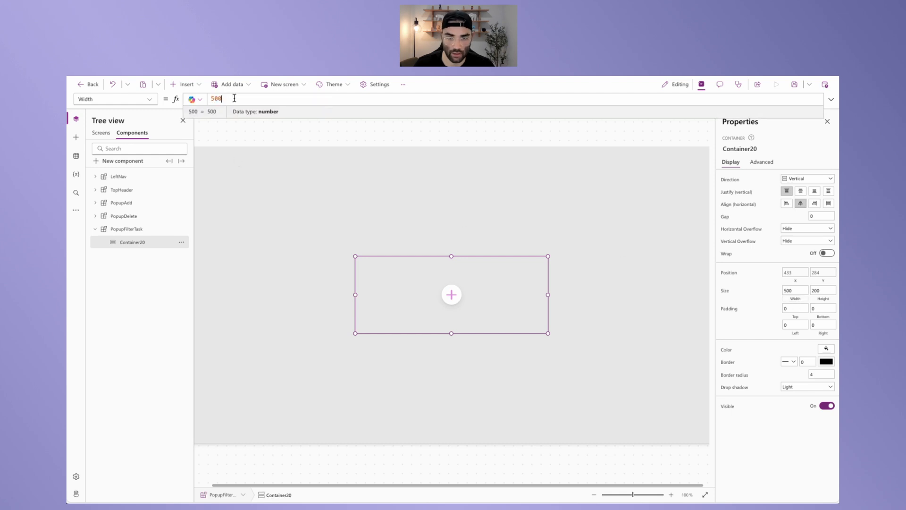
key("ctrl+a")
type("Min(App.Width * 95%, 400)")
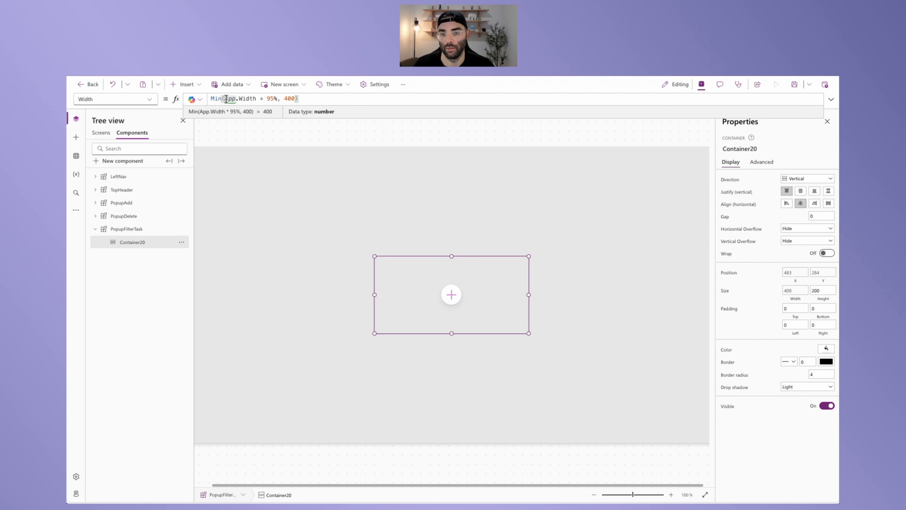
left_click_drag(227, 99, 271, 98)
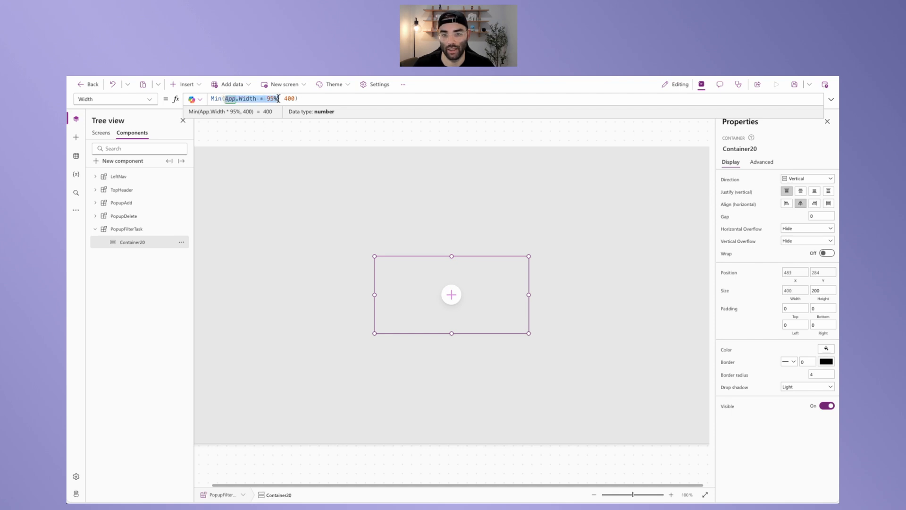
double_click(286, 100)
type("400")
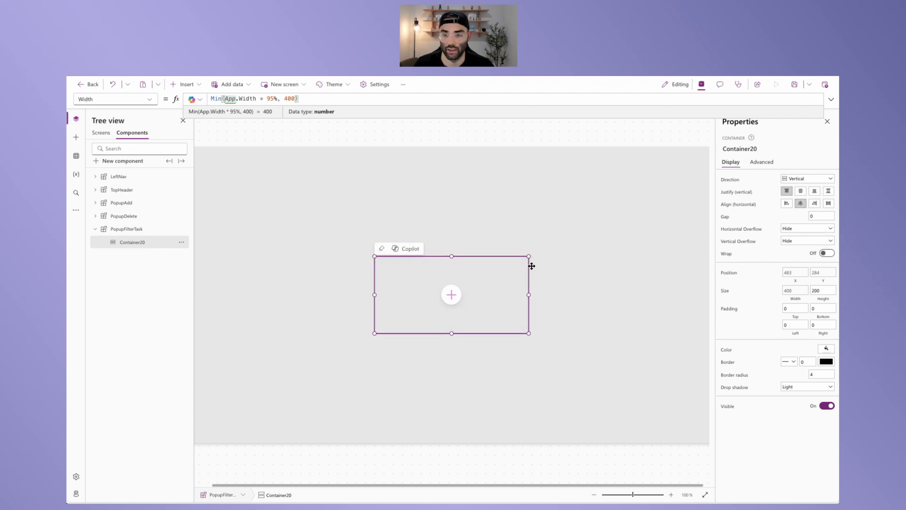
double_click(272, 98)
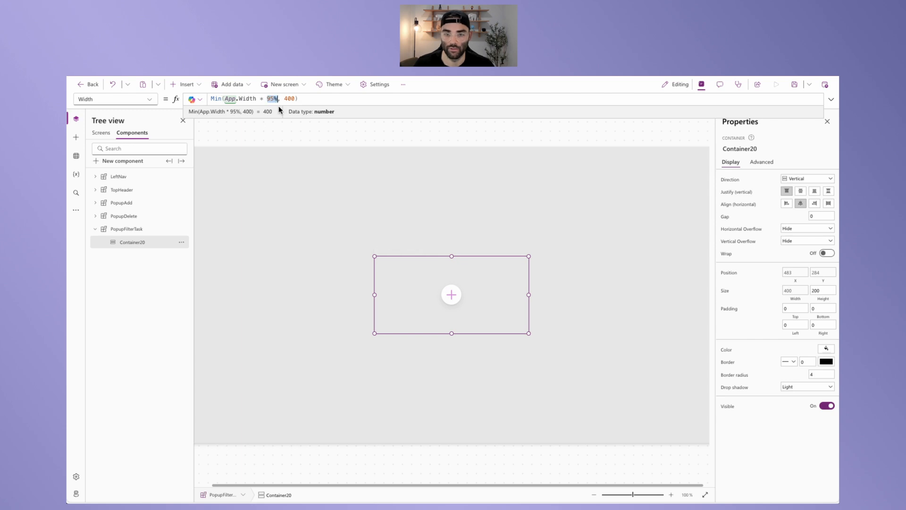
left_click(301, 99)
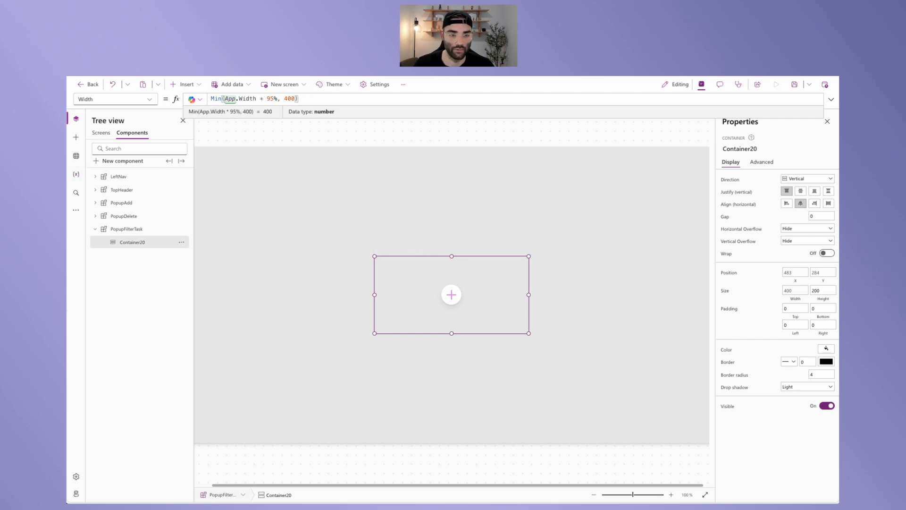
key("Escape")
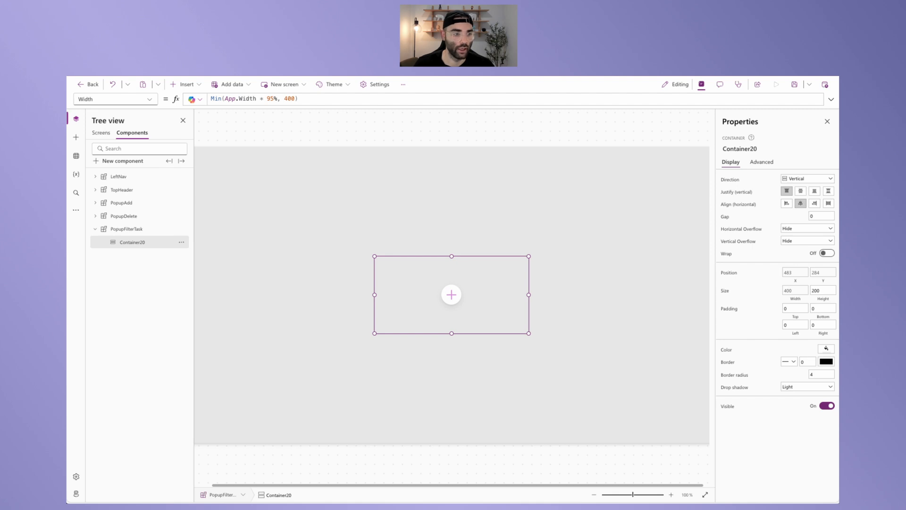
- Set the container's Height formula to Min(App.Height * 95%, 700)
left_click(823, 294)
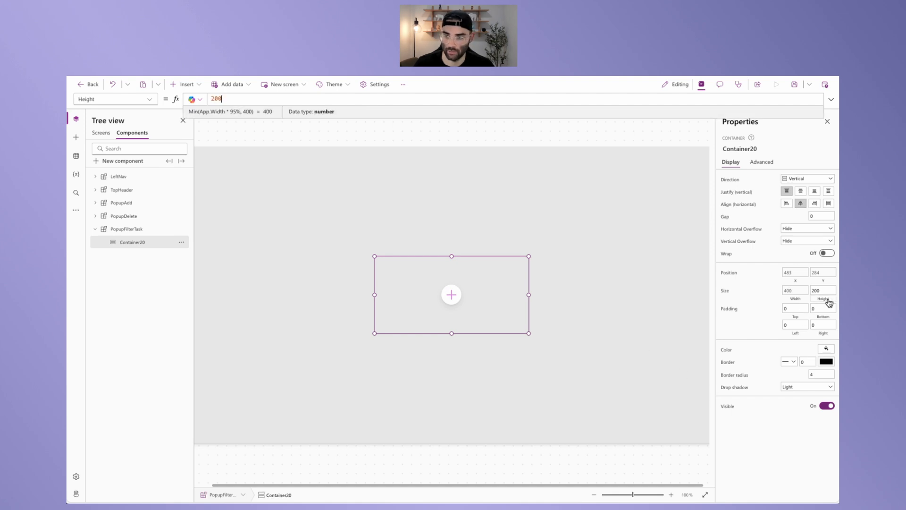
key("ctrl+a")
type("Min(App.Height * 95%, 700)")
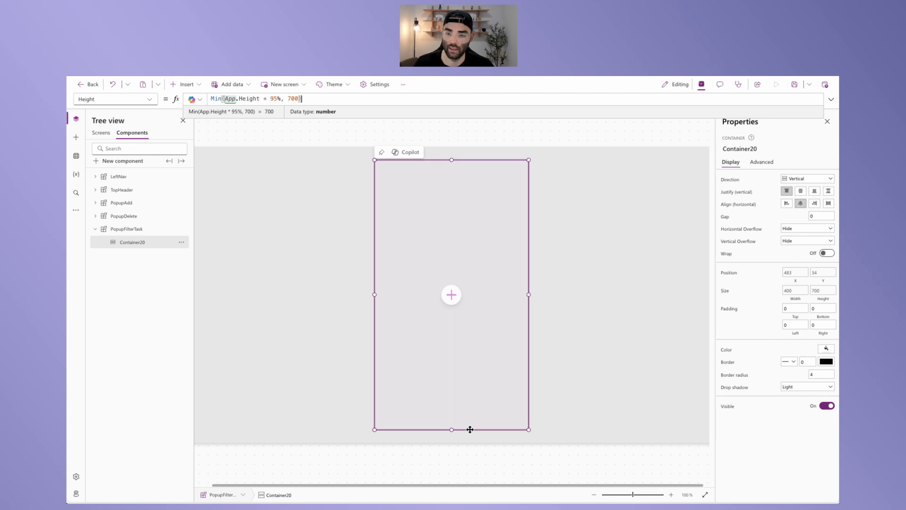
left_click(741, 337)
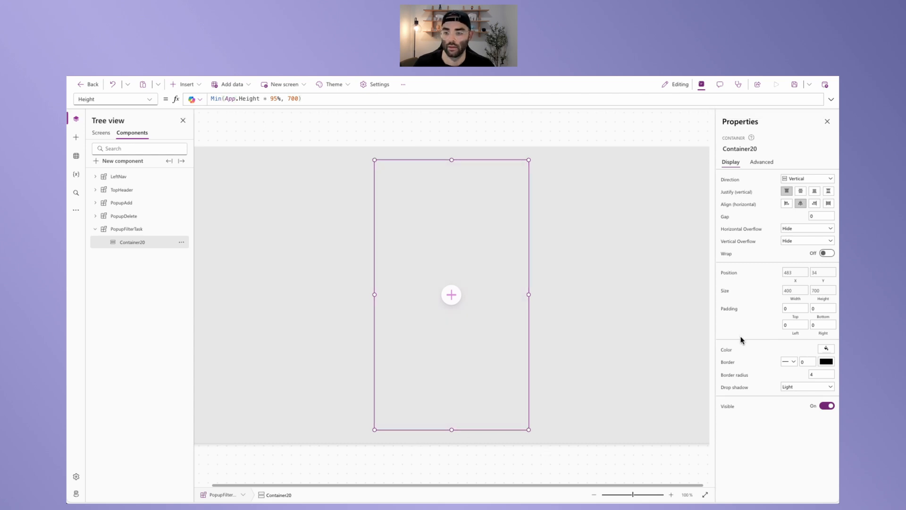
- Set the container's border radius to 10 and its drop shadow to Bold
double_click(814, 375)
type("10")
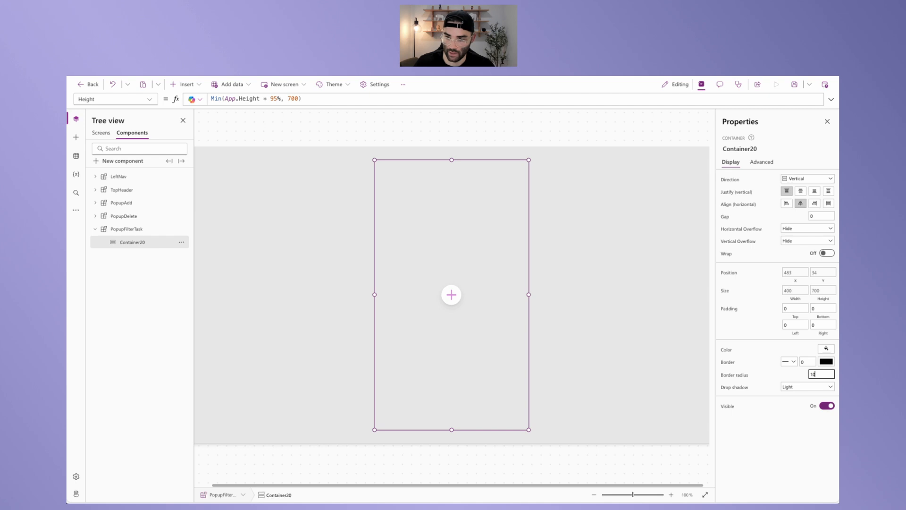
left_click(803, 387)
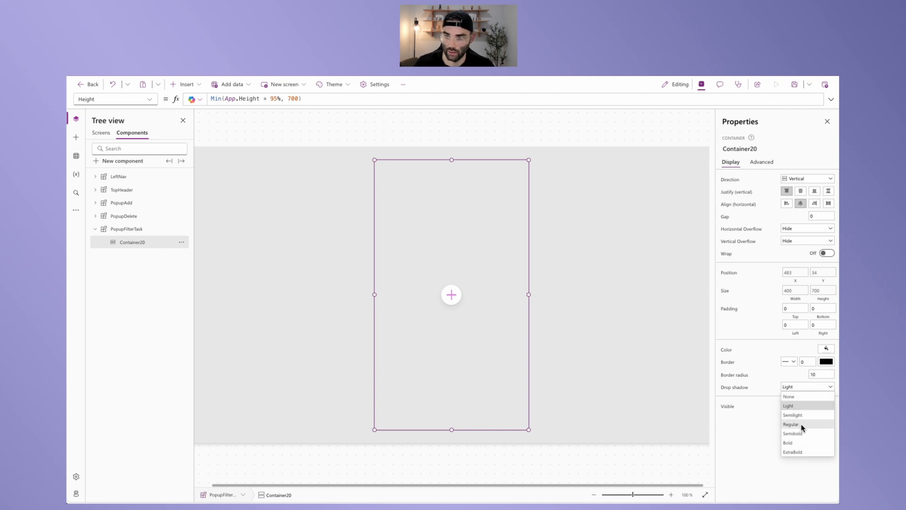
left_click(800, 442)
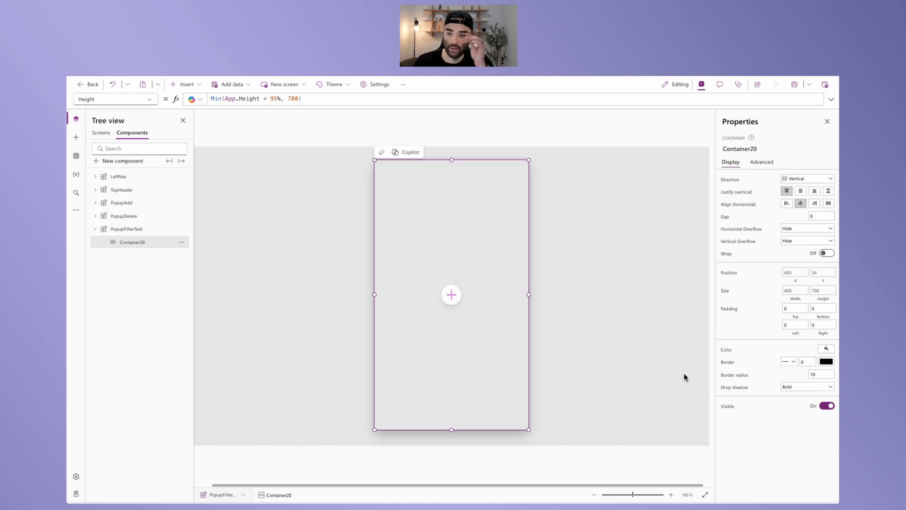
- Fill the popup container with white and reselect it within PopupFilterTask
left_click(826, 348)
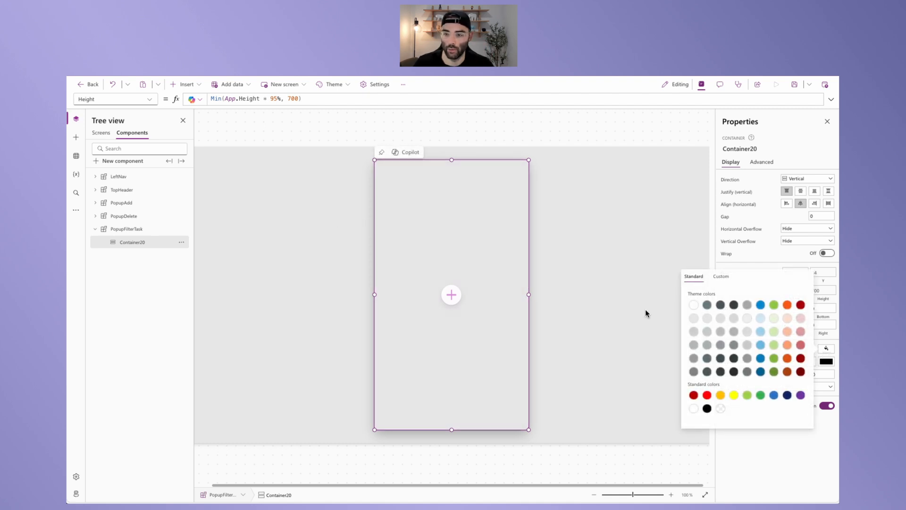
left_click(689, 306)
left_click(761, 459)
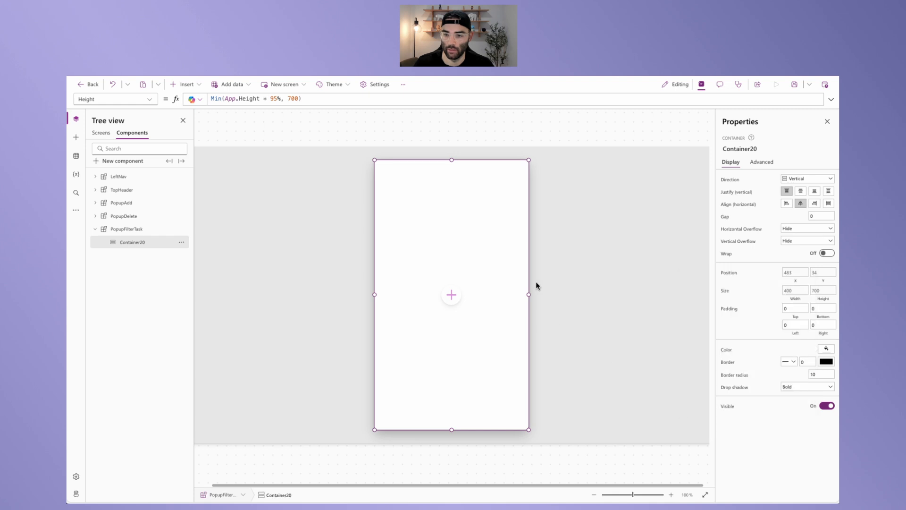
left_click(506, 134)
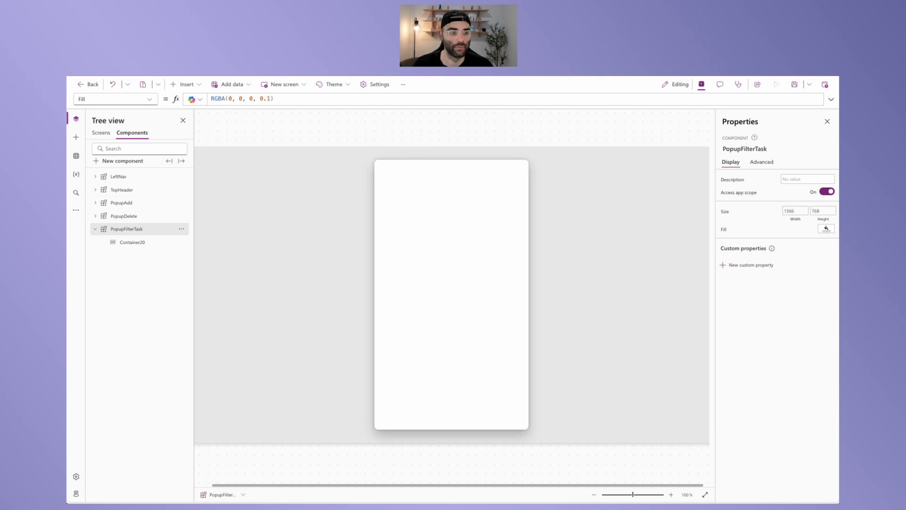
left_click(127, 243)
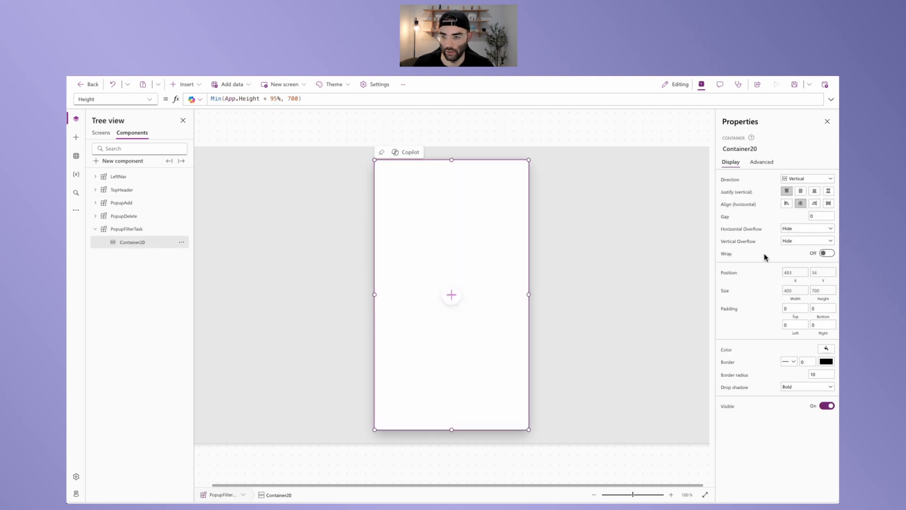
- Insert a text label into the popup container and set its text to Filter
left_click(201, 84)
left_click(196, 132)
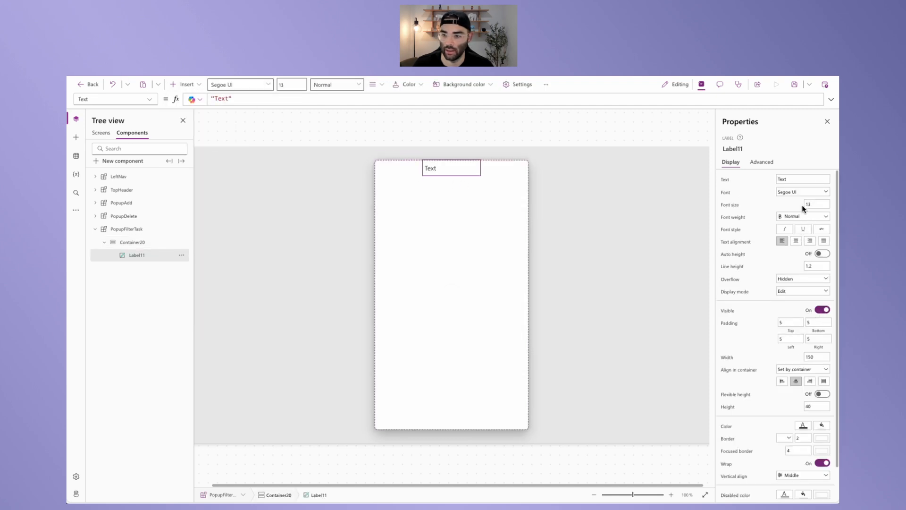
left_click(802, 179)
type("Filte")
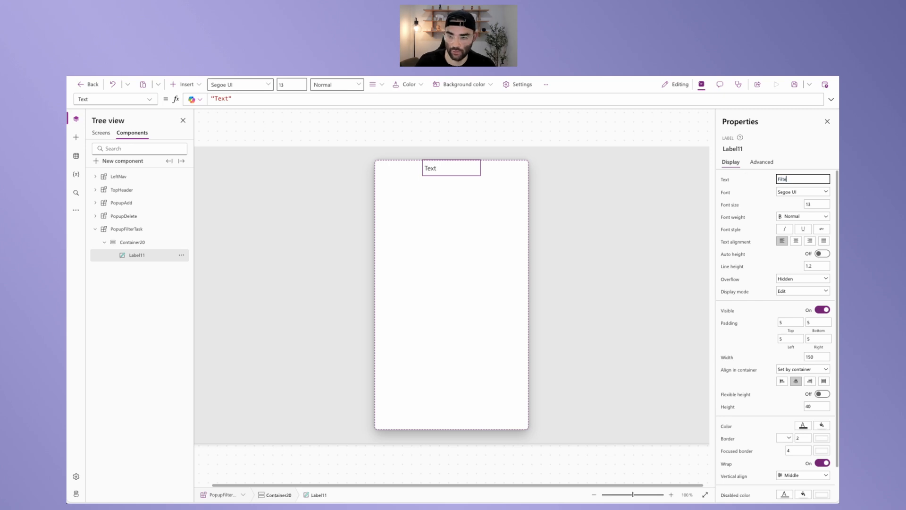
type("r")
- Set the Filter label's font to Lato Black and its left padding to 20
left_click(802, 191)
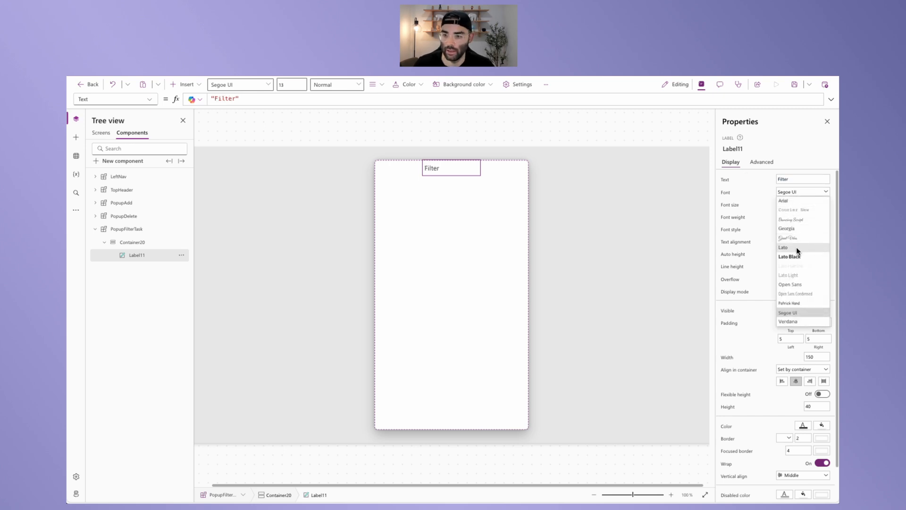
left_click(798, 247)
left_click(818, 204)
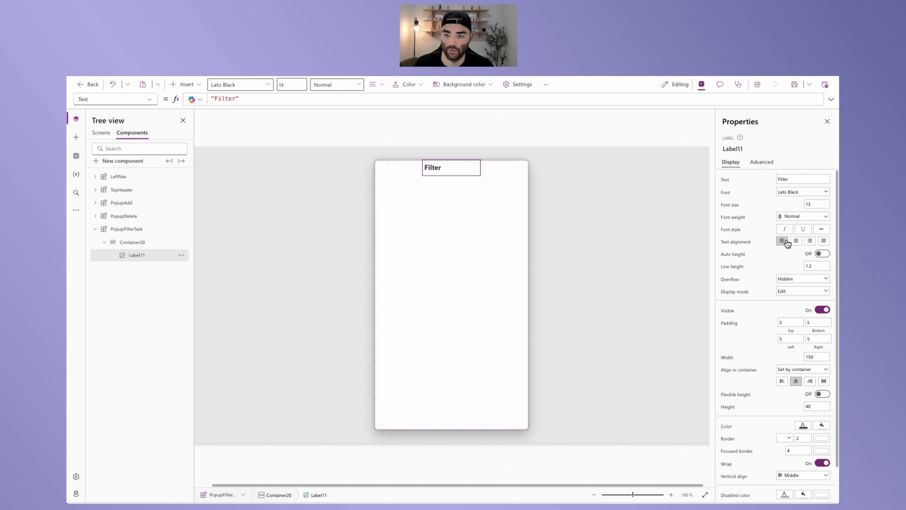
left_click(789, 337)
type("20")
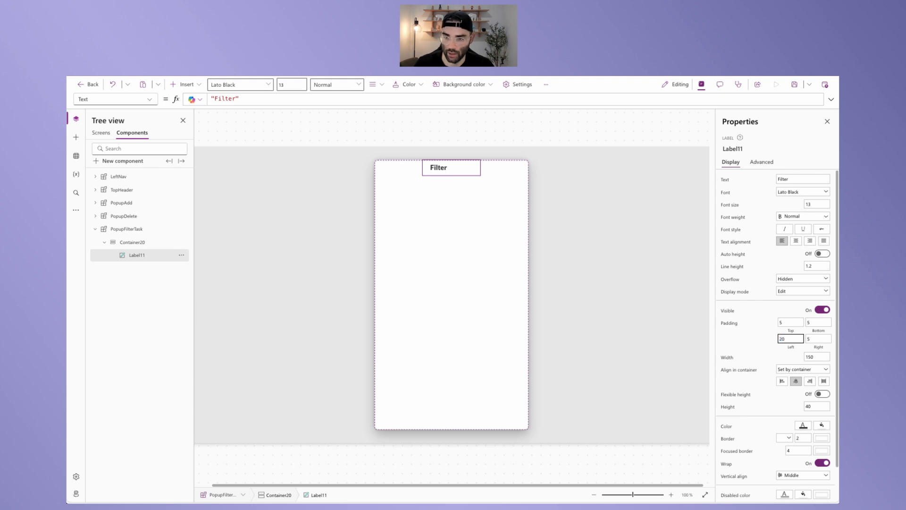
- Stretch the Filter label across the container with a minimum width of 0 and a height of 50
left_click(824, 383)
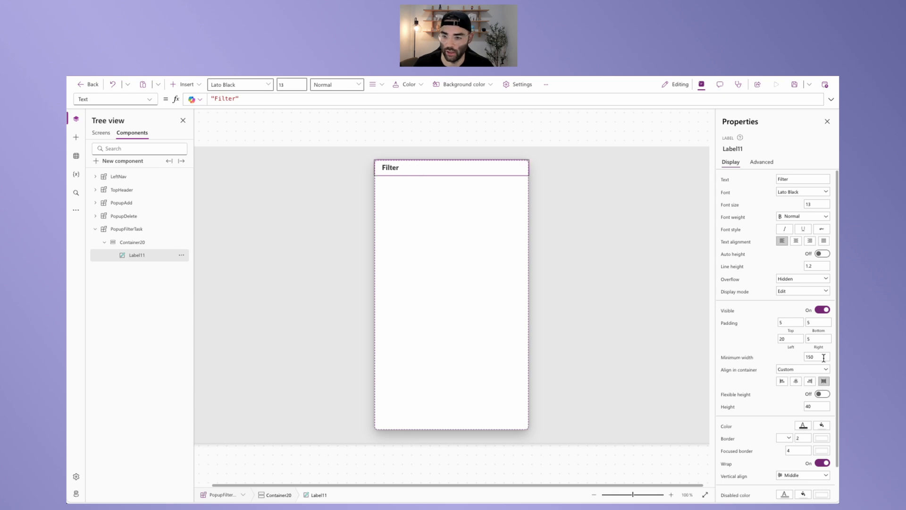
left_click_drag(824, 357, 785, 353)
type("0")
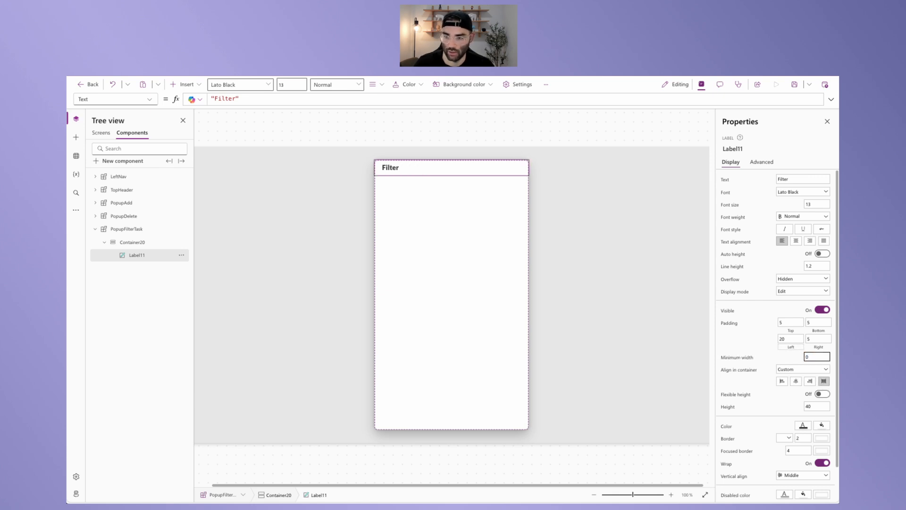
left_click(766, 350)
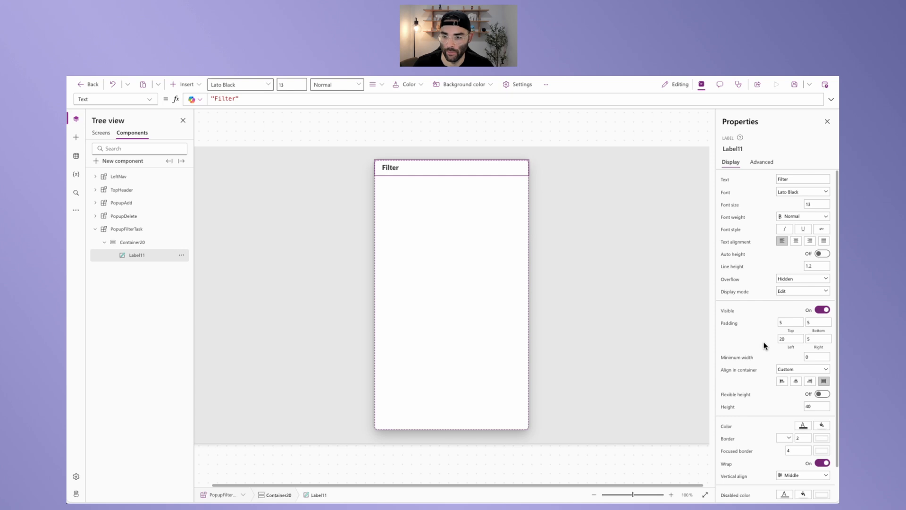
left_click(818, 407)
left_click_drag(818, 406, 805, 404)
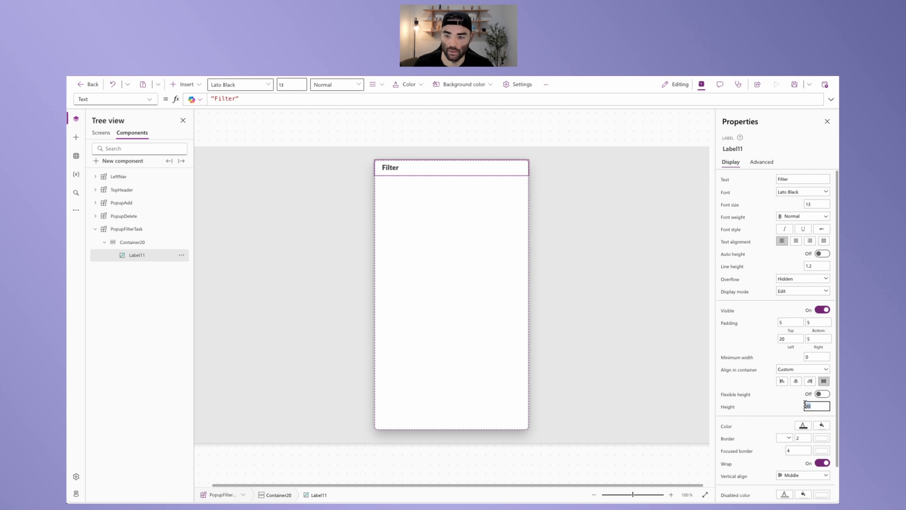
type("50")
left_click(787, 406)
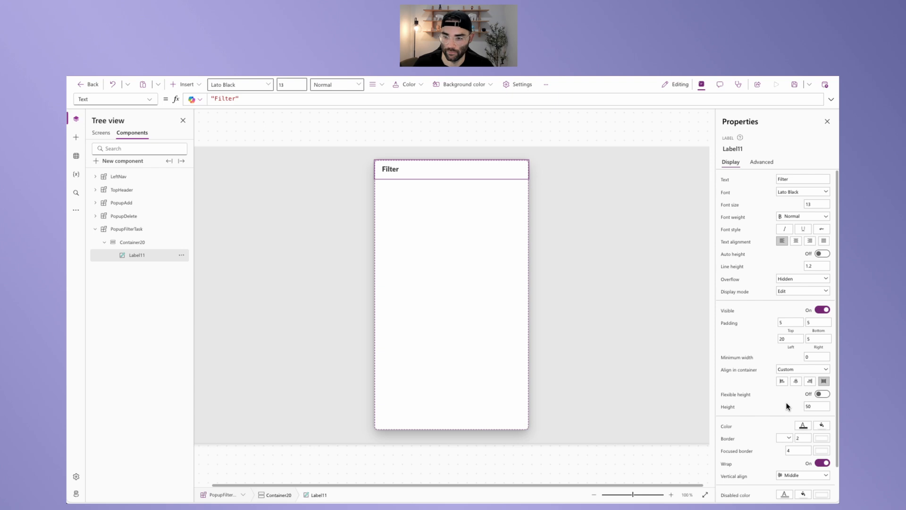
- Set the Filter label's Color formula to MyTheme.Primary
scroll(764, 434, "down", 1)
left_click(726, 422)
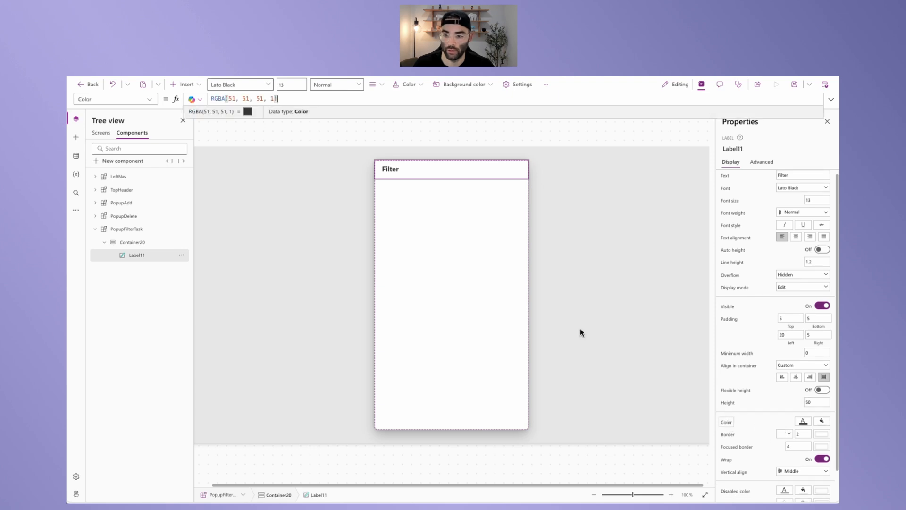
key("ctrl+a")
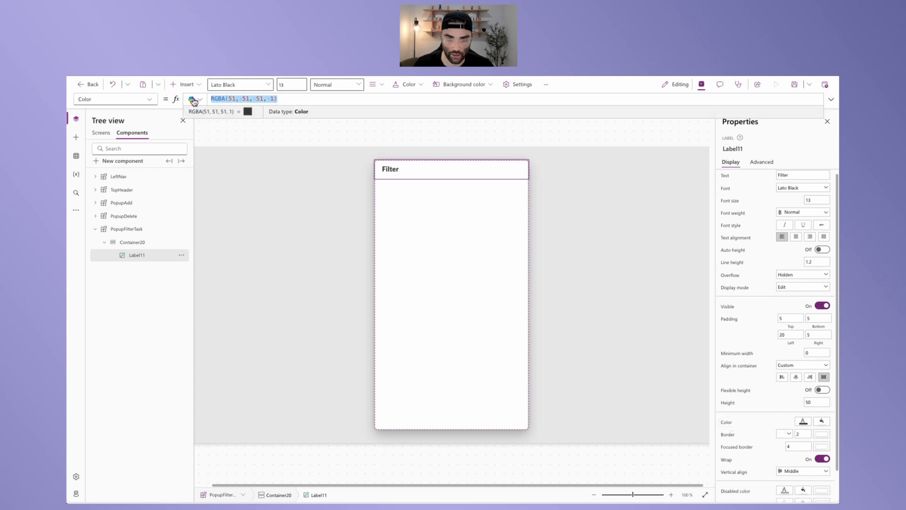
type("MyTheme.Primary")
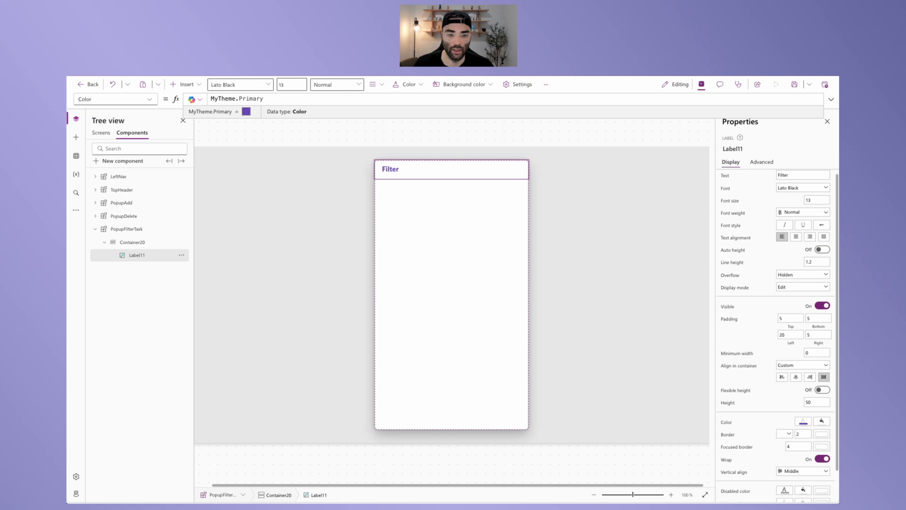
key("Return")
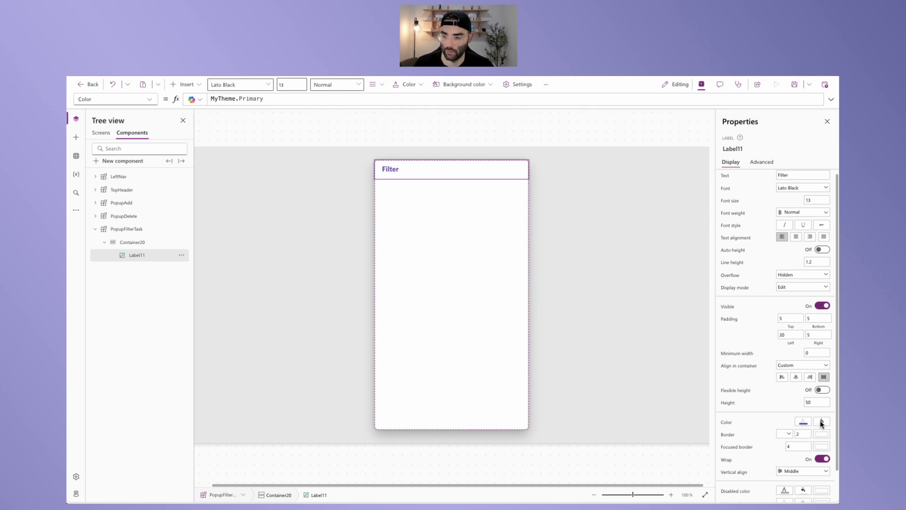
- Set the Filter label's Fill formula to MyTheme.LightGray
left_click(134, 100)
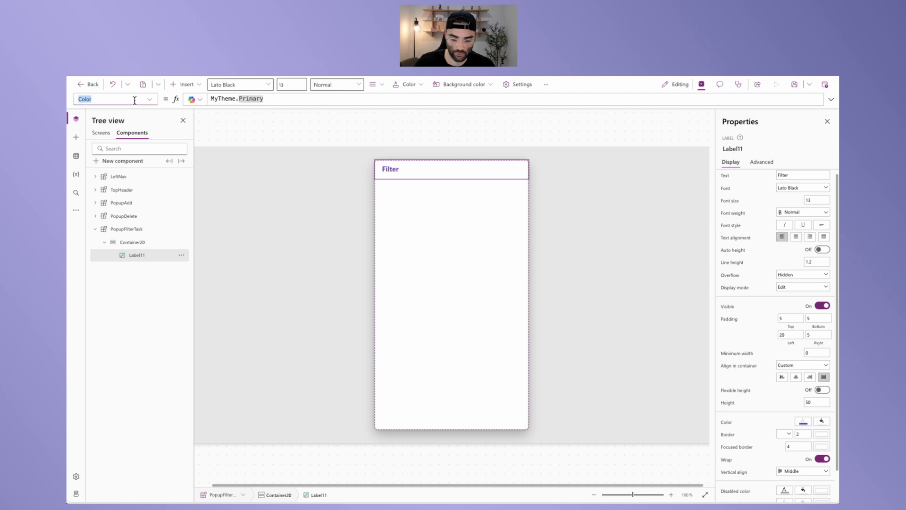
type("fill")
left_click(114, 270)
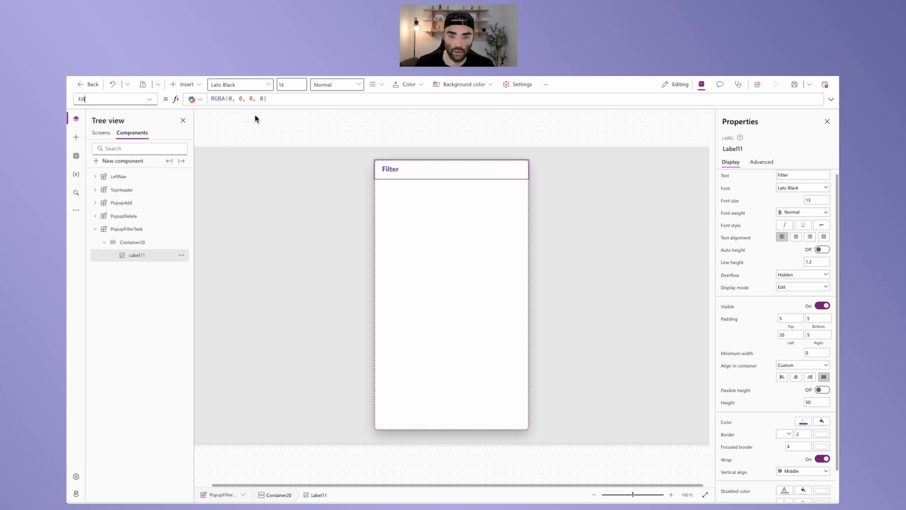
type("MyTheme.LightGray")
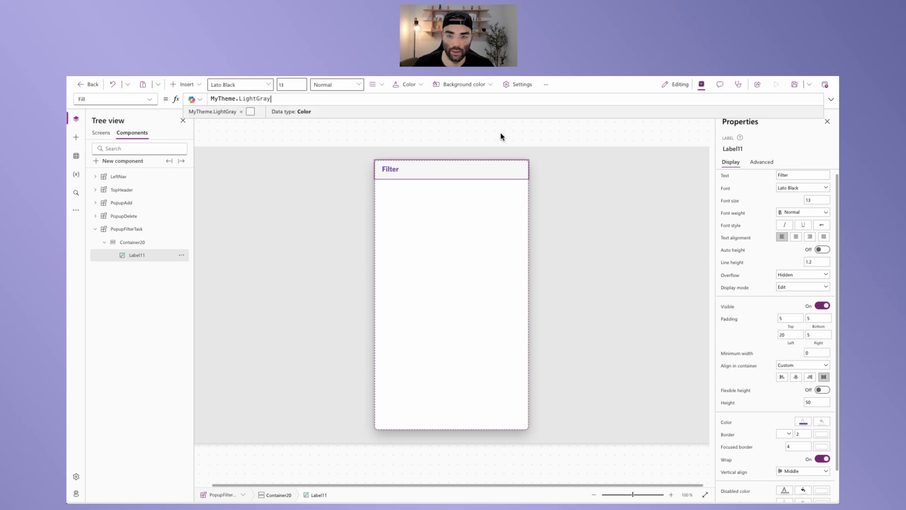
left_click(406, 151)
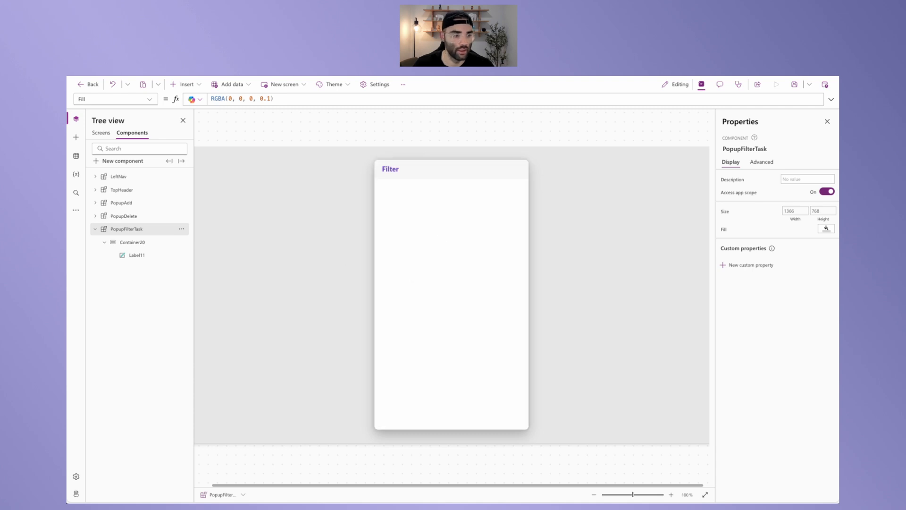
left_click(184, 84)
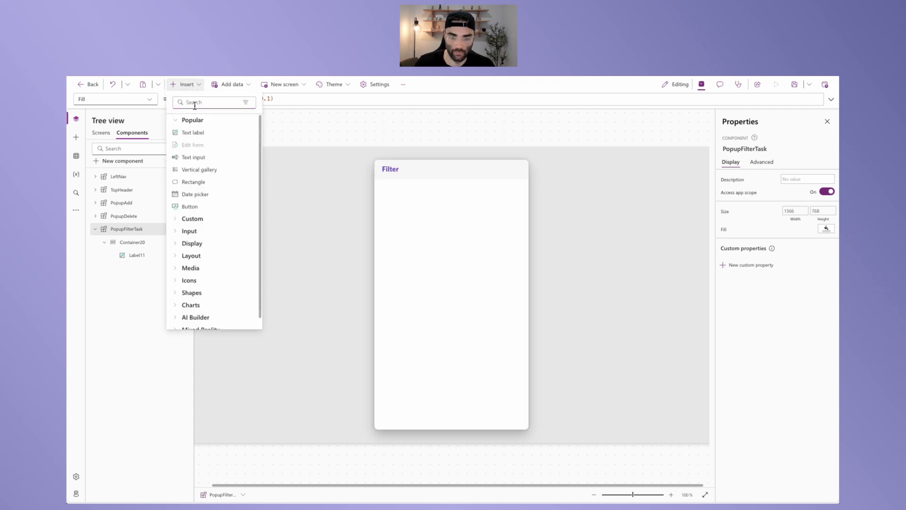
left_click(195, 104)
type("rectang")
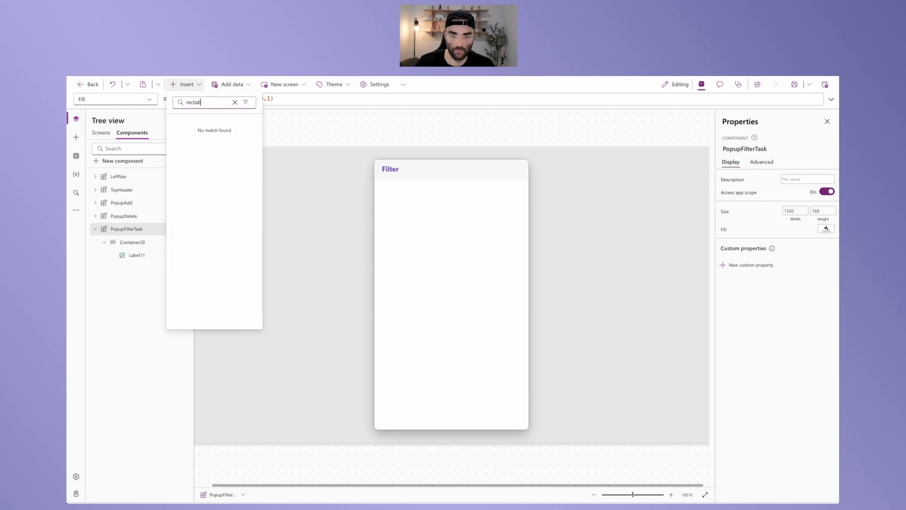
left_click(212, 134)
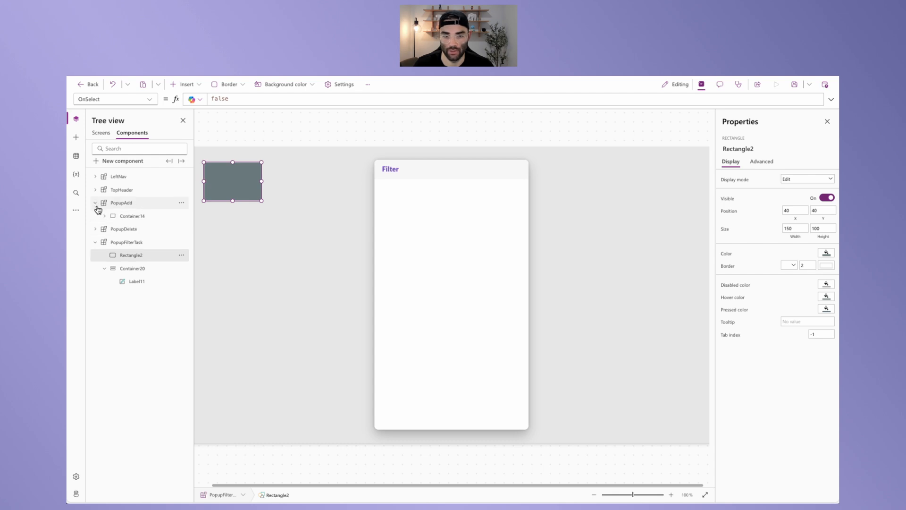
left_click(95, 190)
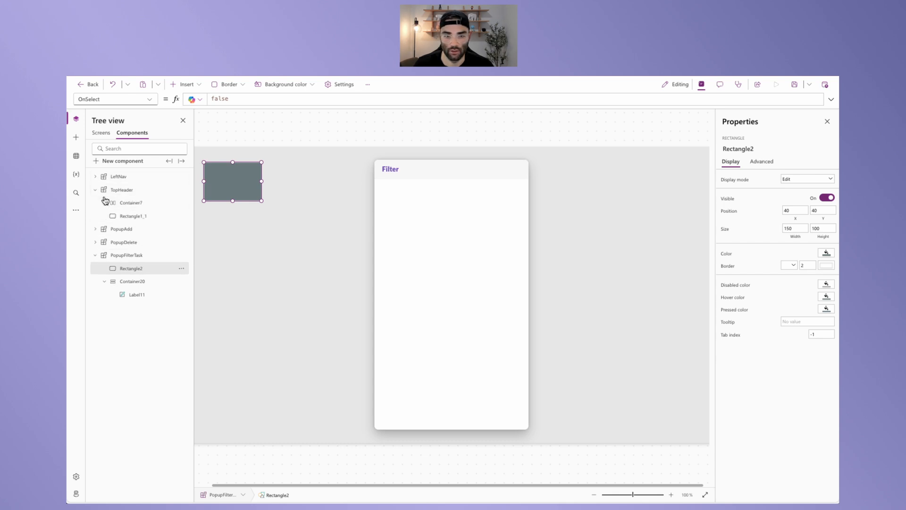
left_click(128, 217)
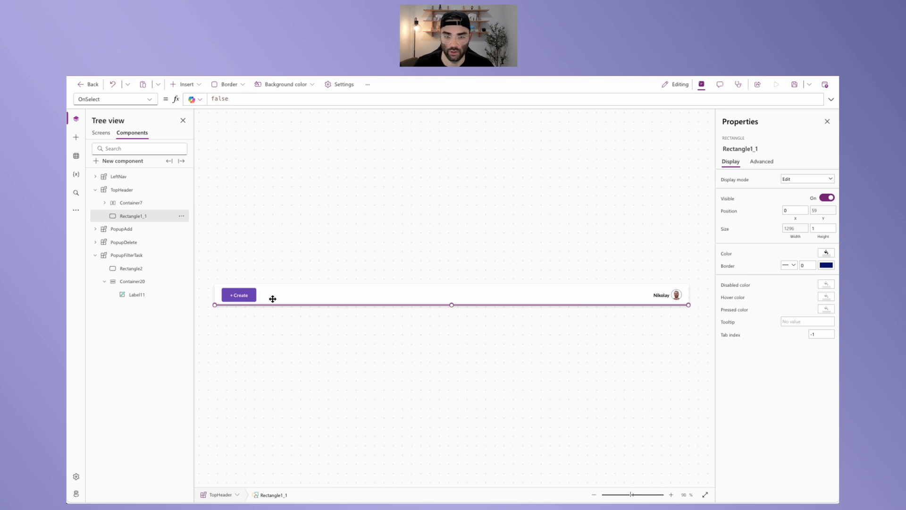
left_click(144, 295)
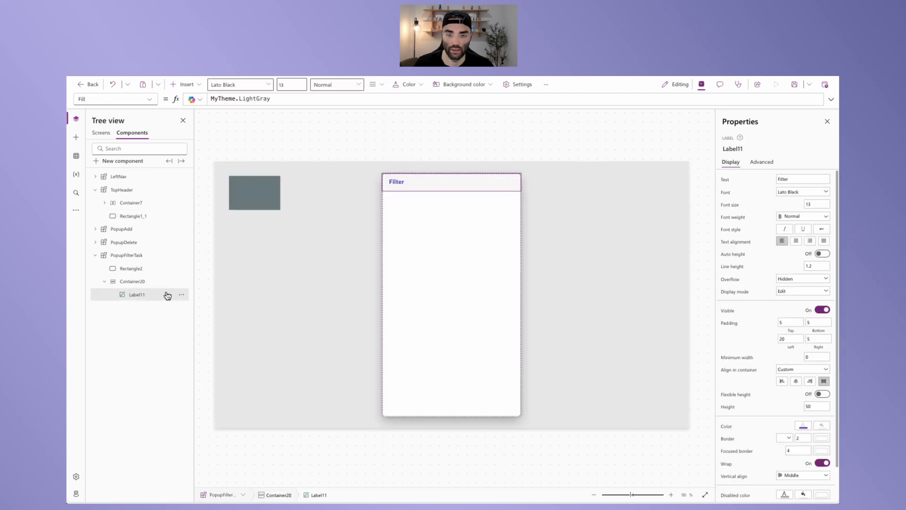
left_click(138, 273)
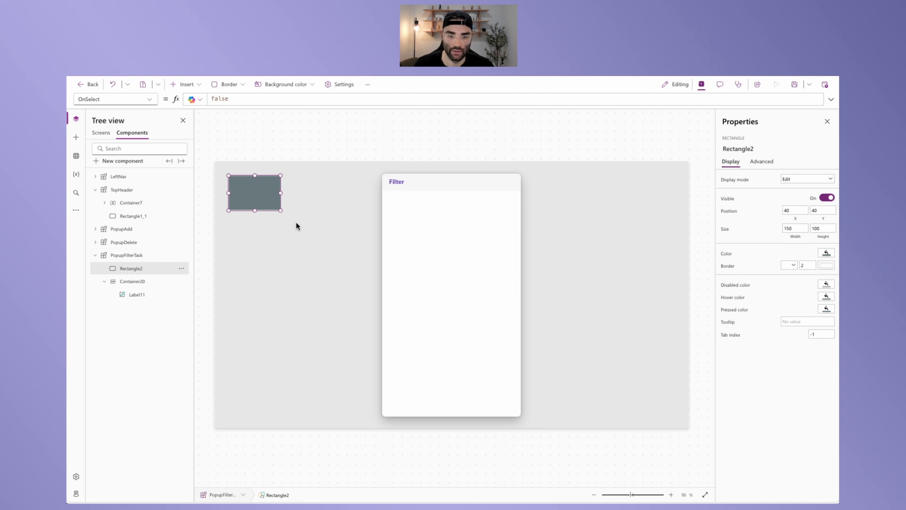
key("Delete")
- Insert a rectangle inside the popup container, below the Filter label
left_click(139, 271)
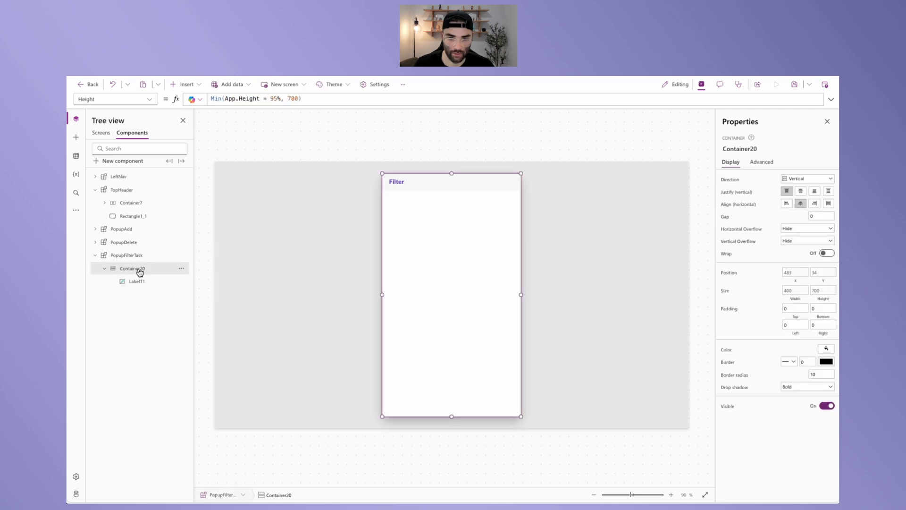
left_click(182, 85)
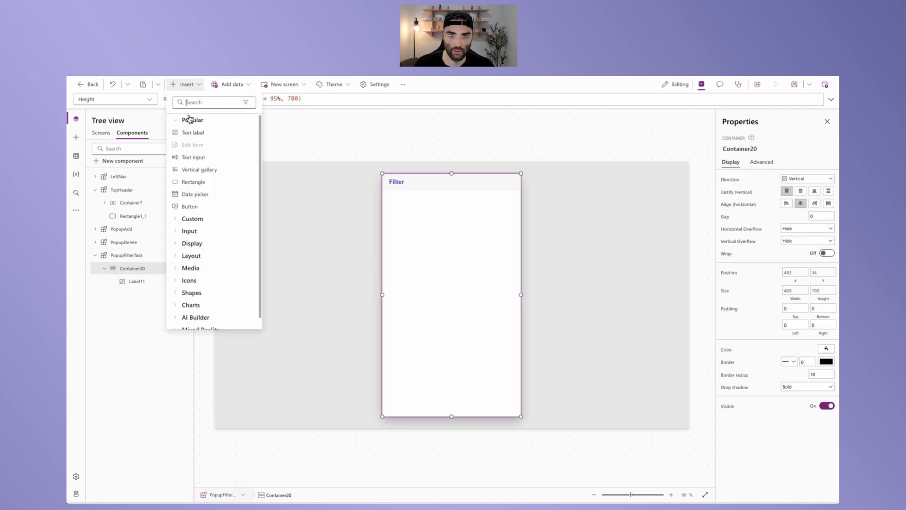
type("rect")
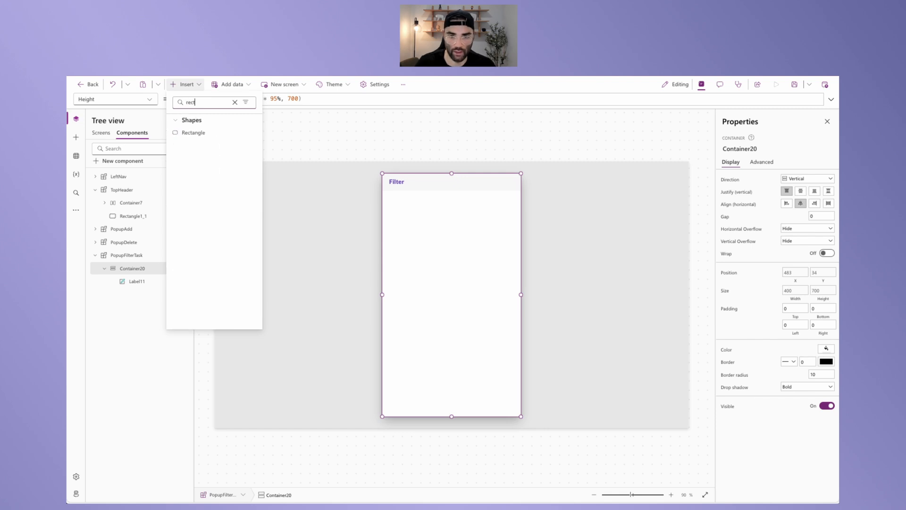
left_click(192, 133)
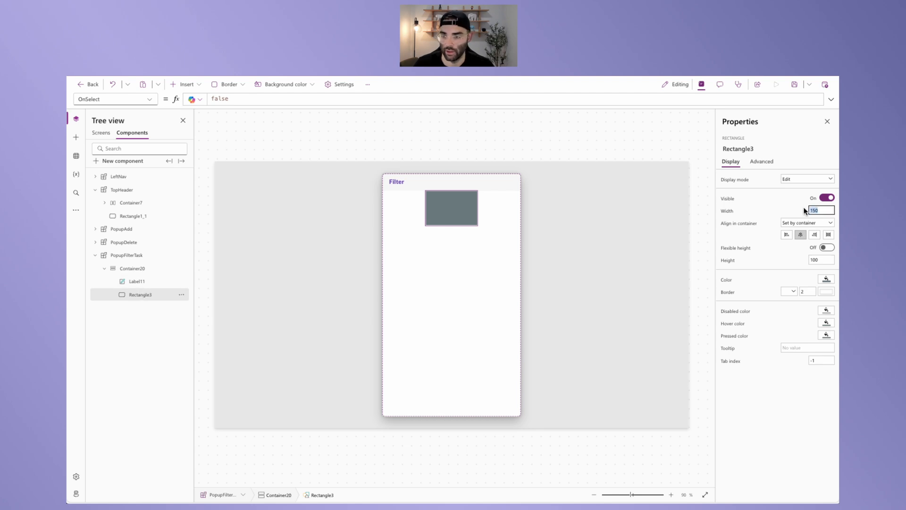
- Stretch the rectangle across the container with a minimum width of 0 and a height of 1
left_click(829, 235)
left_click(821, 210)
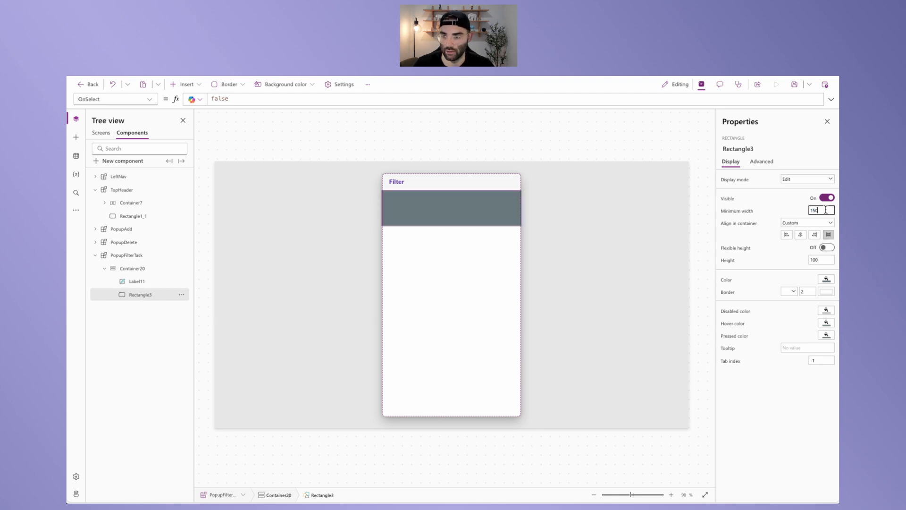
type("0")
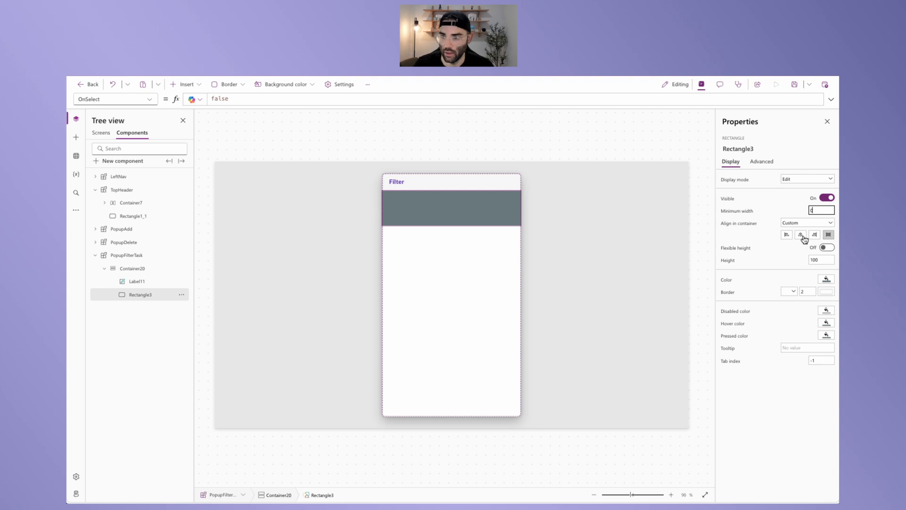
left_click(823, 260)
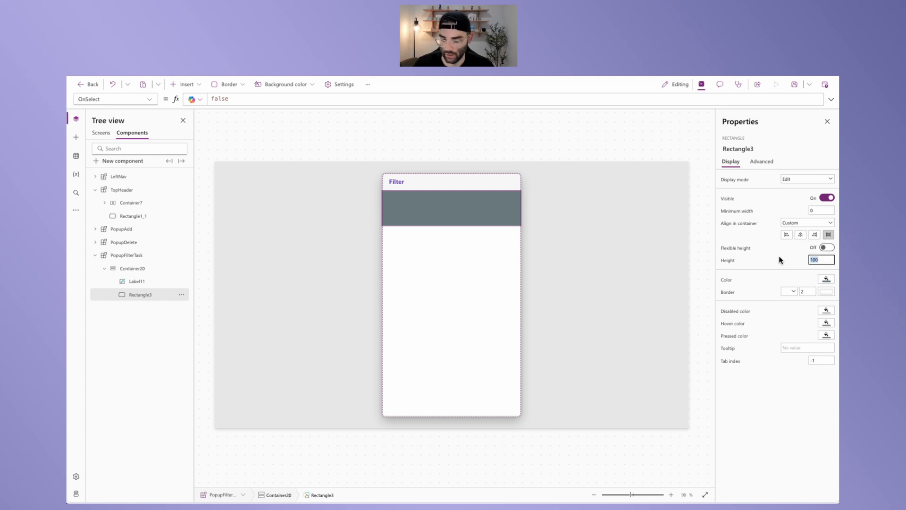
type("1")
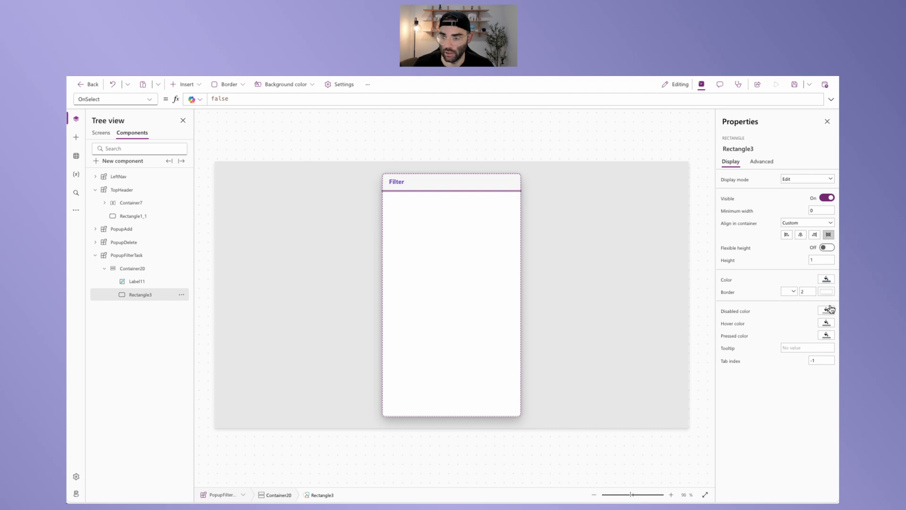
- Set the divider rectangle's Fill formula to RGBA(220, 220, 220, 1) and deselect it
left_click(727, 282)
left_click_drag(302, 99, 121, 98)
type("RGBA(220, 220, 220, 1)")
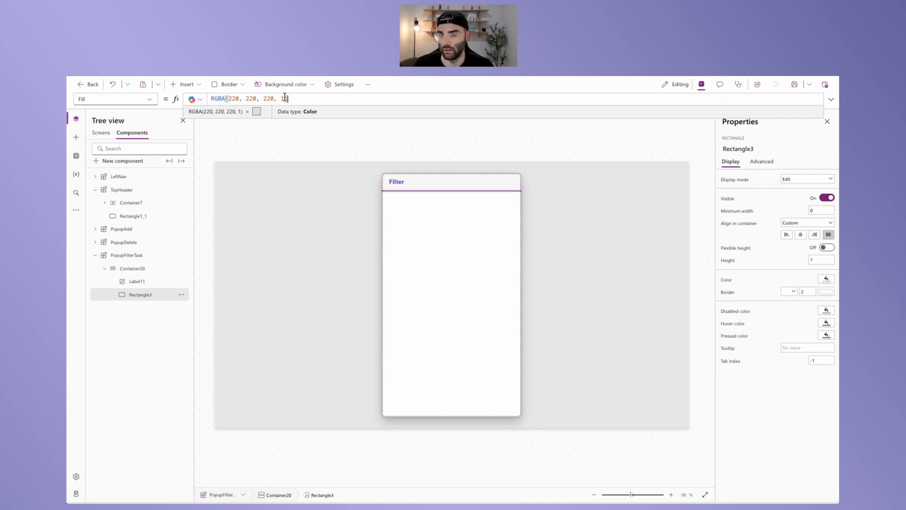
left_click(441, 280)
left_click(469, 166)
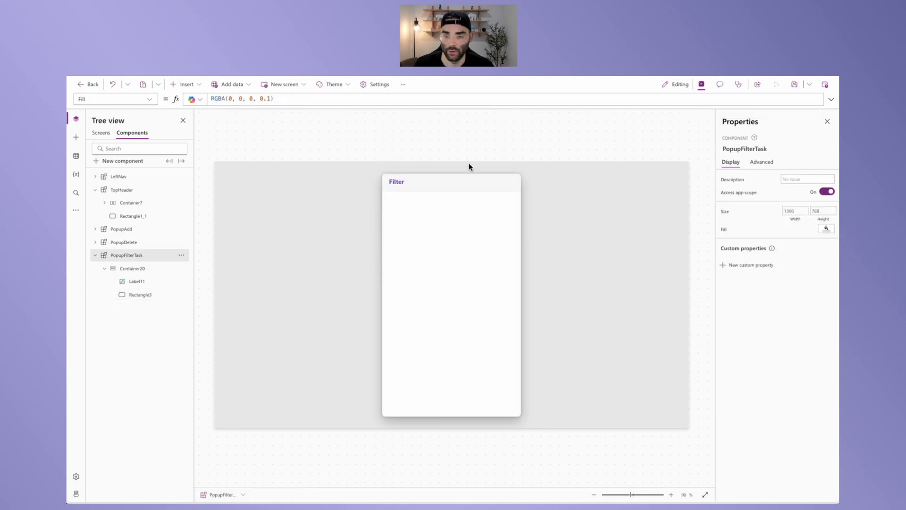
- Set the display mode of the divider rectangle below the Filter label to Disabled, and deselect it
left_click(444, 192)
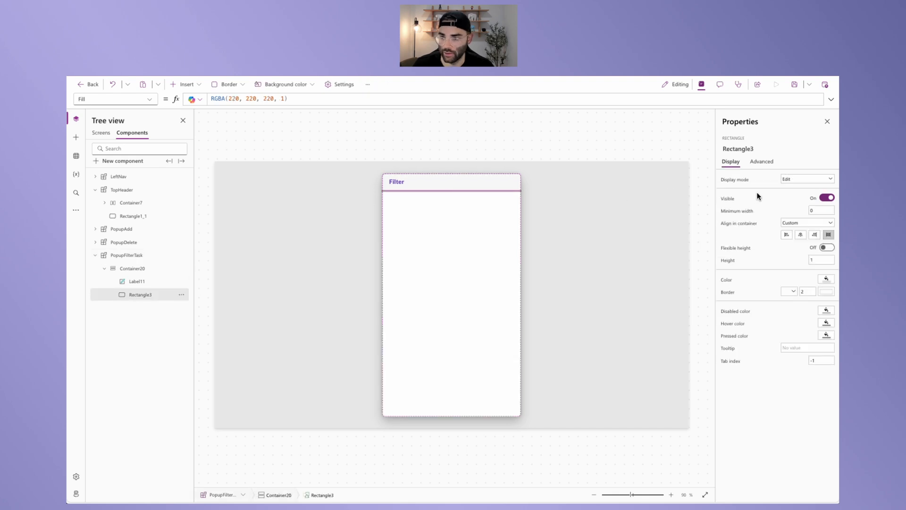
left_click(795, 179)
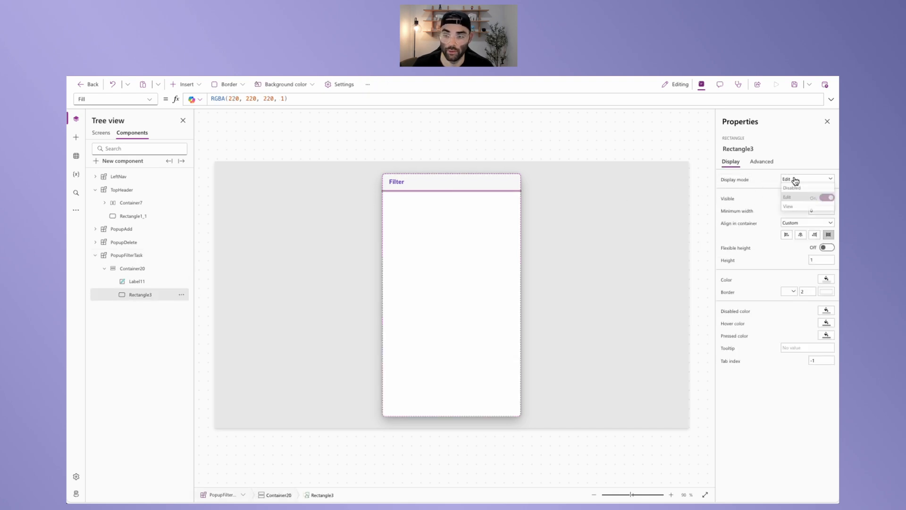
left_click(804, 188)
left_click(524, 135)
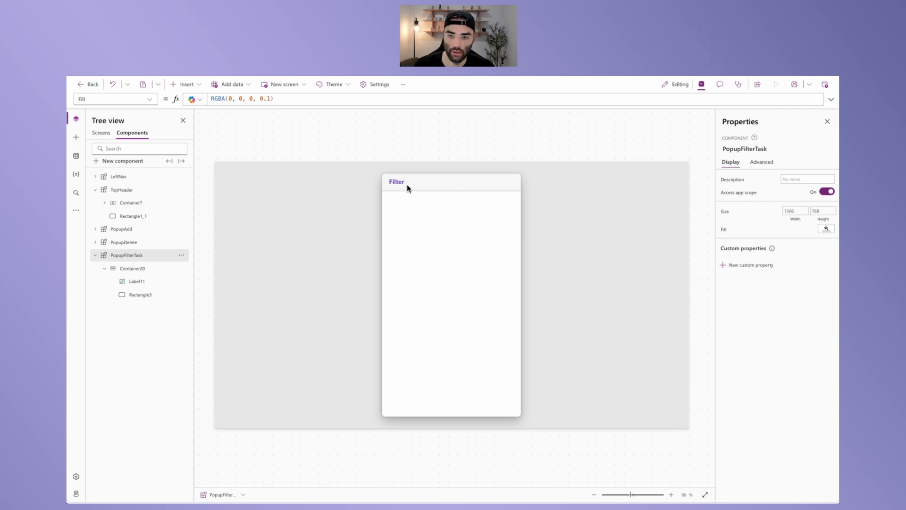
- Insert a vertical container inside the main popup container, below the divider rectangle
left_click(134, 269)
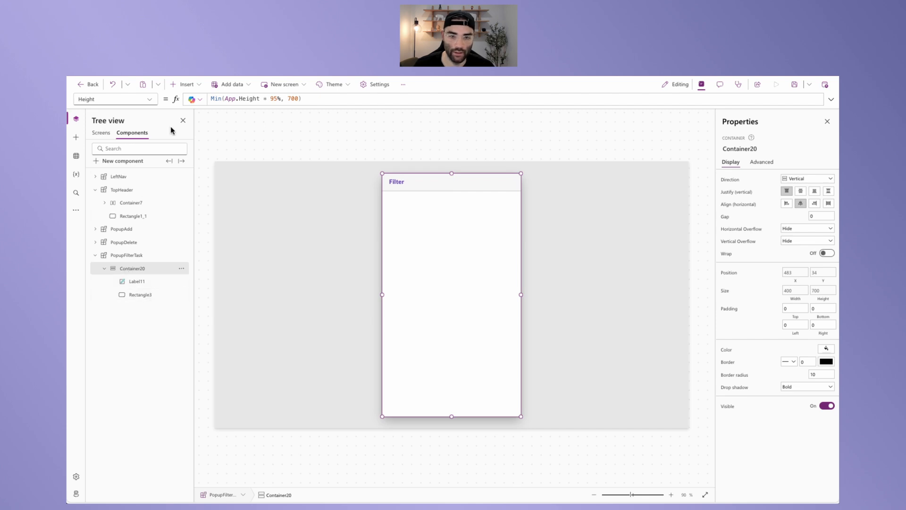
left_click(187, 87)
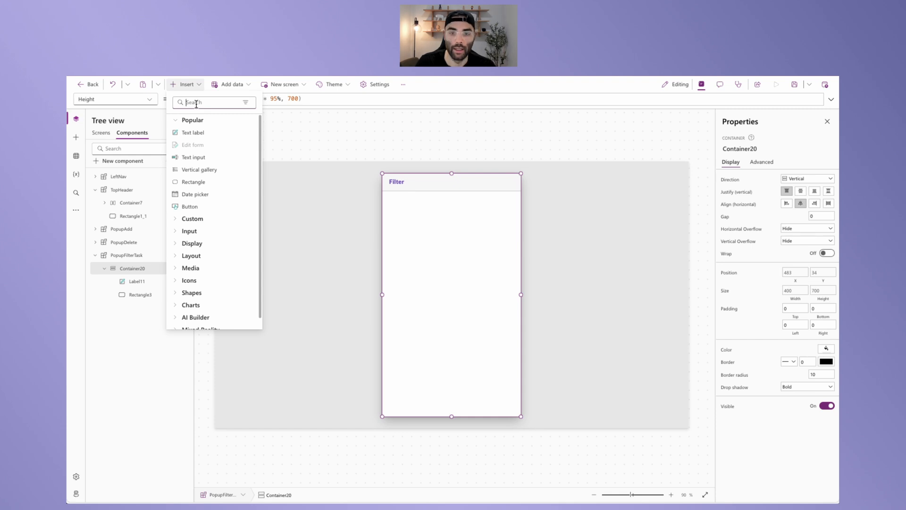
type("conta")
left_click(194, 145)
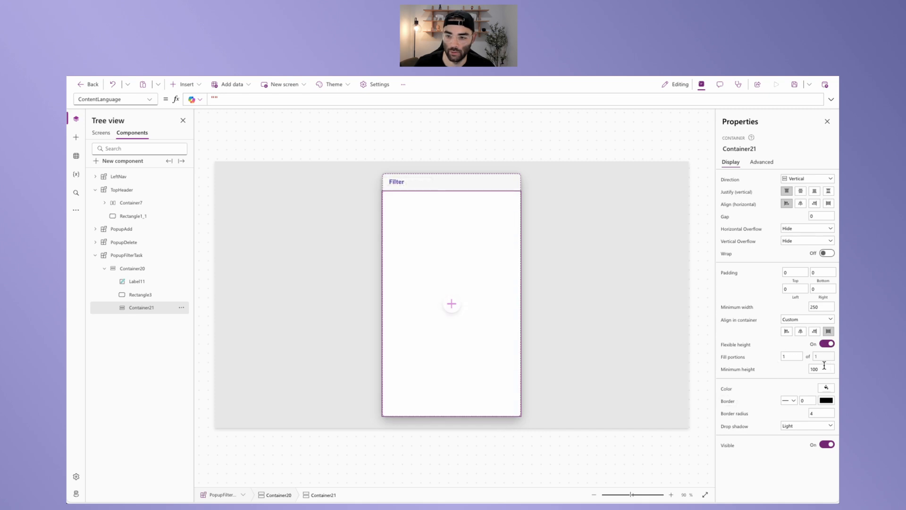
- Set the new vertical container's minimum height to 0 and its gap to 20
left_click_drag(822, 368, 783, 370)
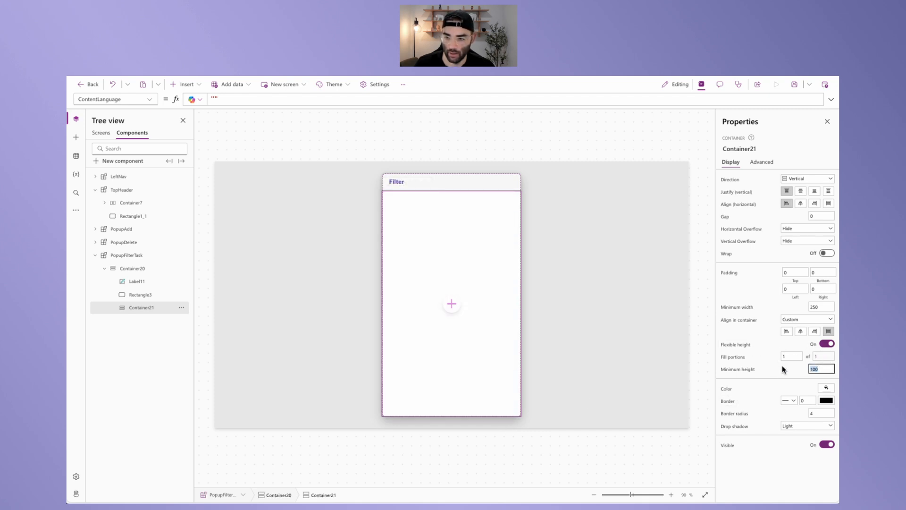
type("0")
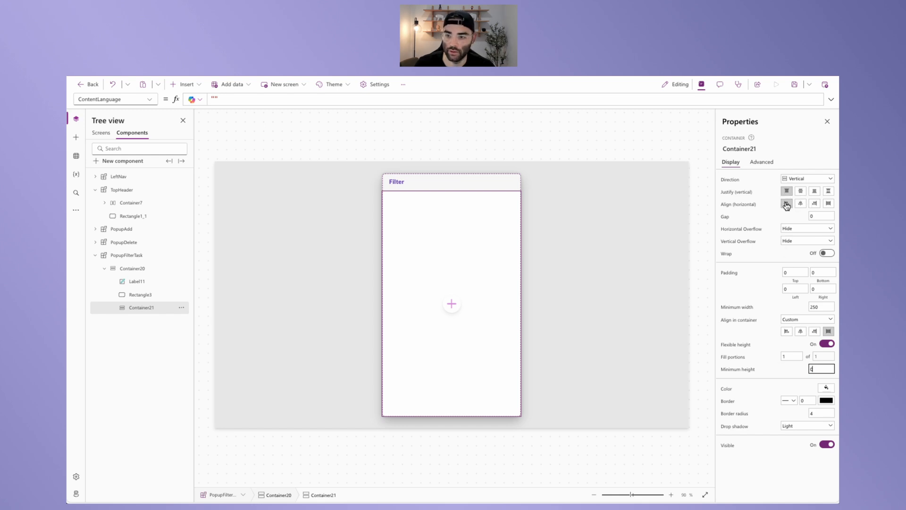
left_click(809, 216)
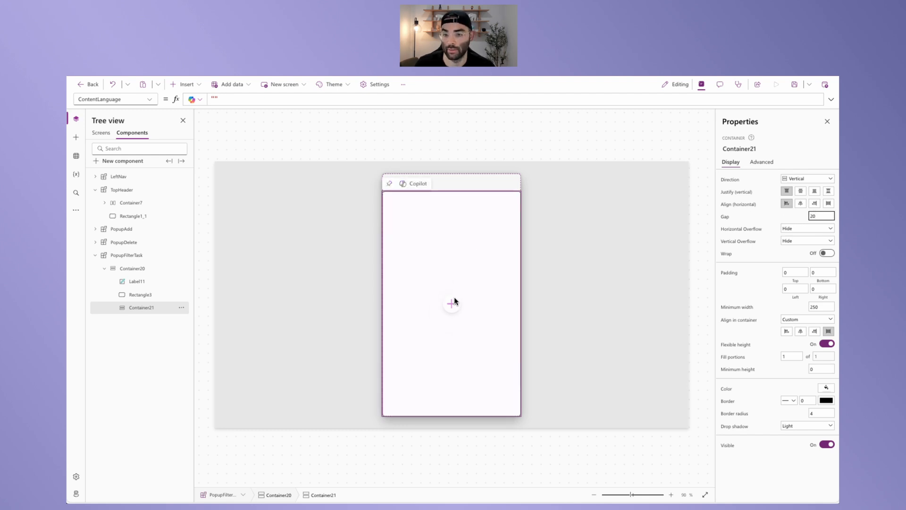
left_click(786, 214)
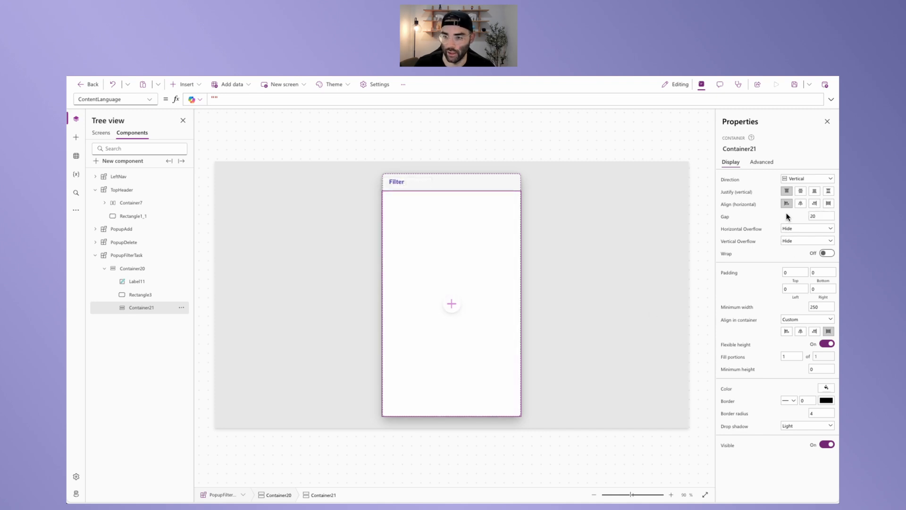
- Set the vertical container's padding to 20 for top and bottom and 40 for left and right
left_click(784, 271)
key("Tab")
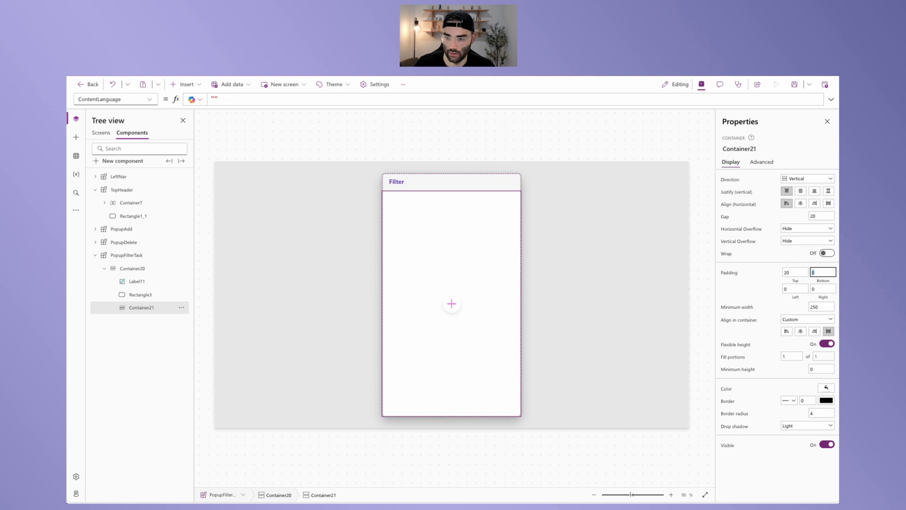
type("20")
key("Tab")
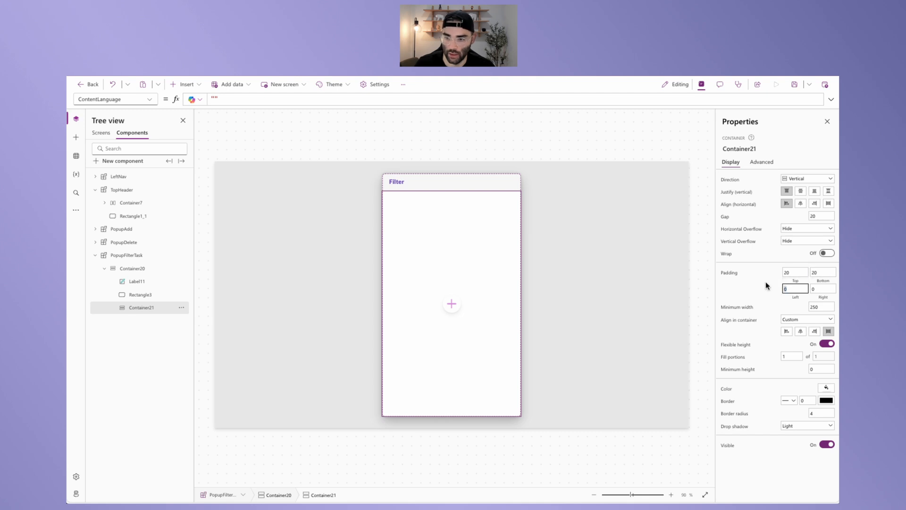
type("40")
key("Tab")
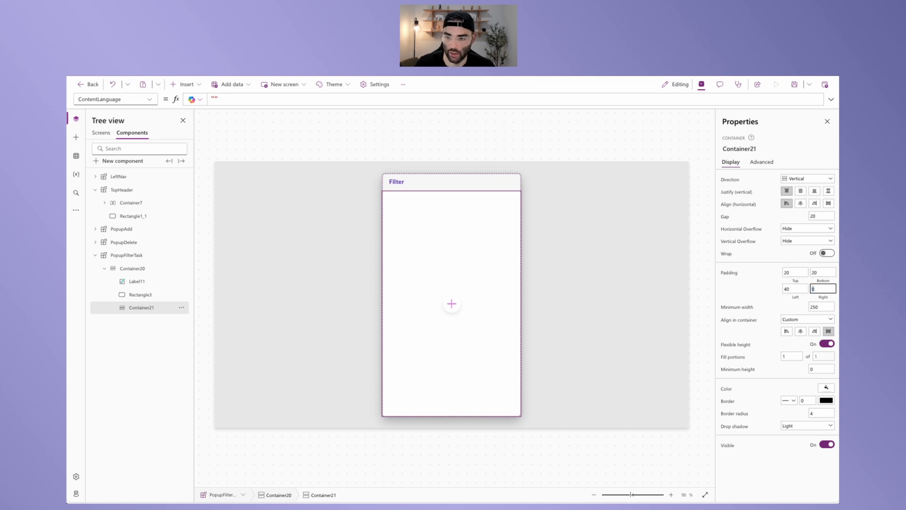
type("40")
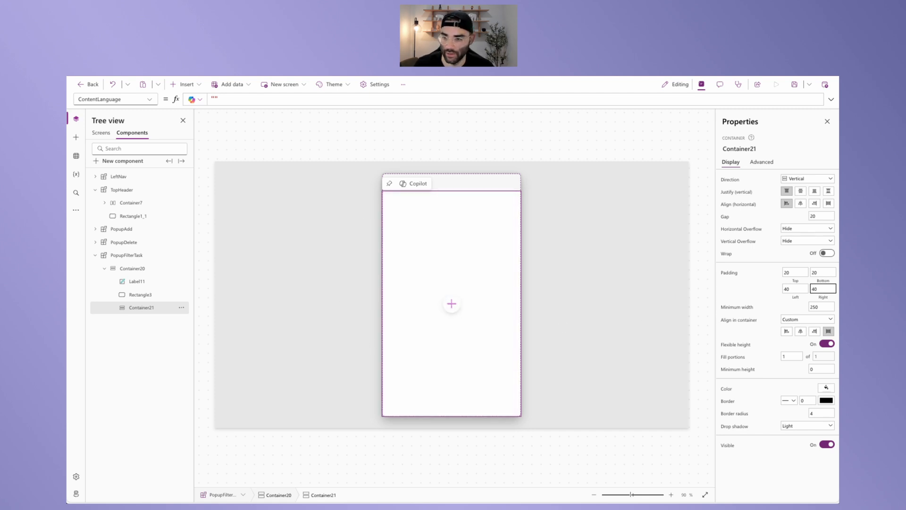
left_click(740, 286)
- Set the padded container's minimum width and border radius to 0 and its drop shadow to None
double_click(811, 306)
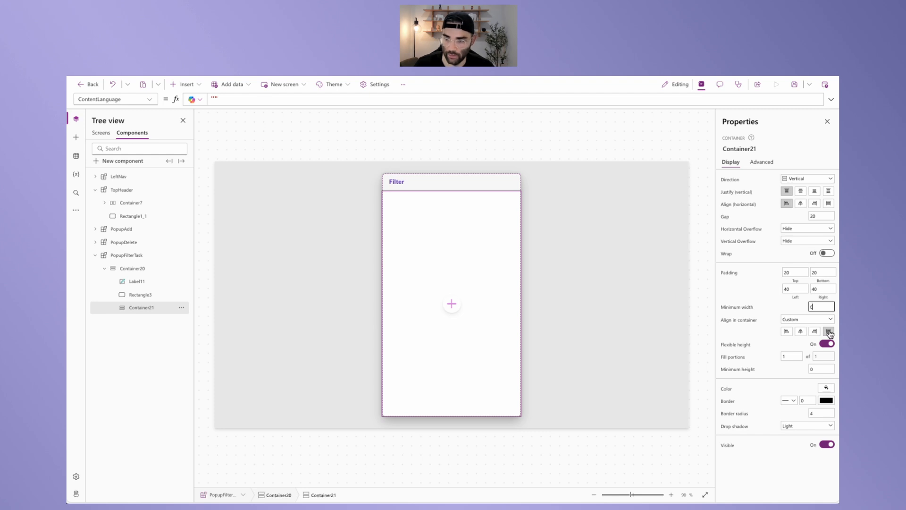
double_click(816, 415)
type("0")
left_click(796, 426)
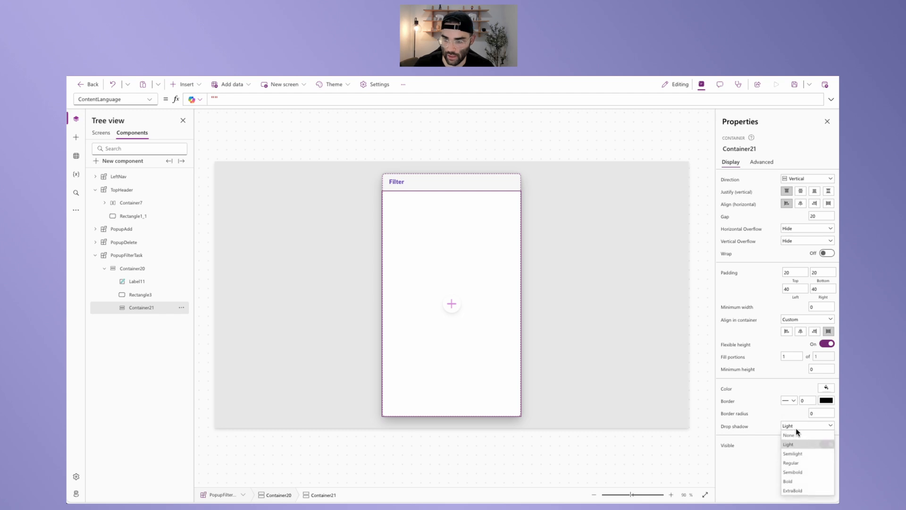
left_click(799, 434)
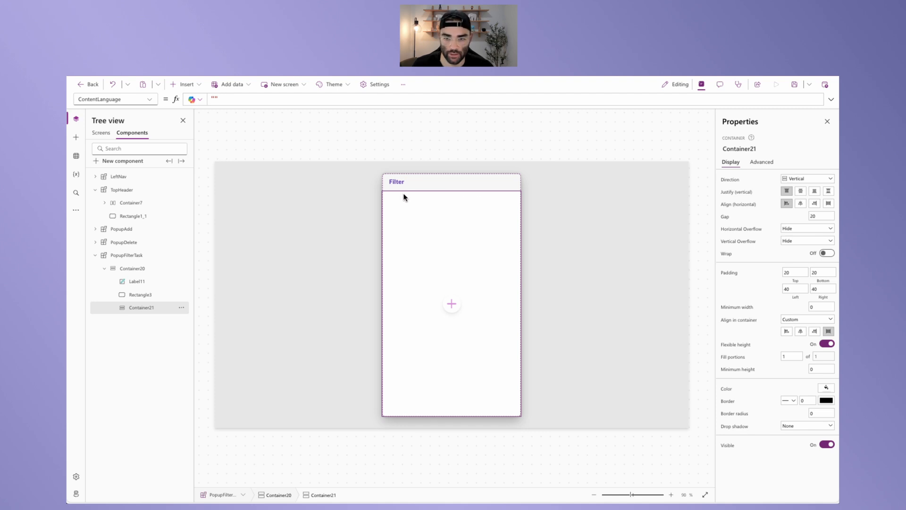
- Insert another vertical container nested inside the padded vertical container
left_click(193, 87)
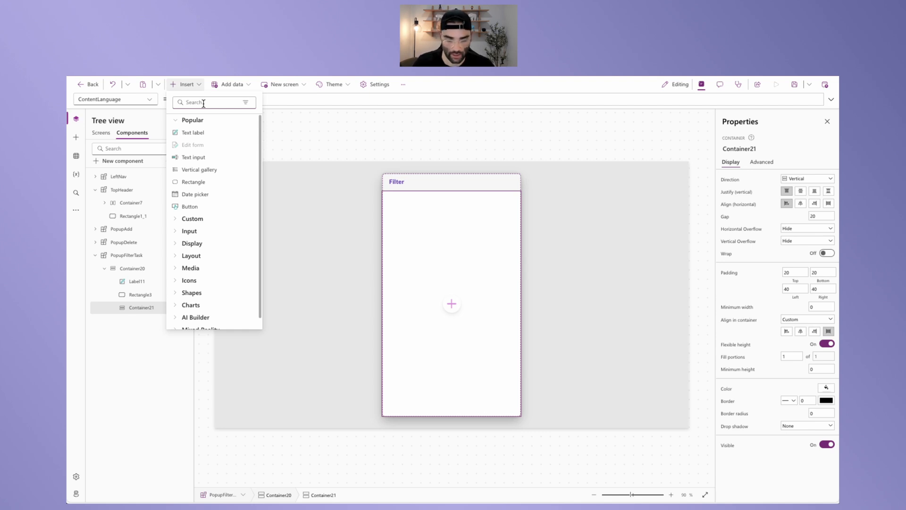
type("c")
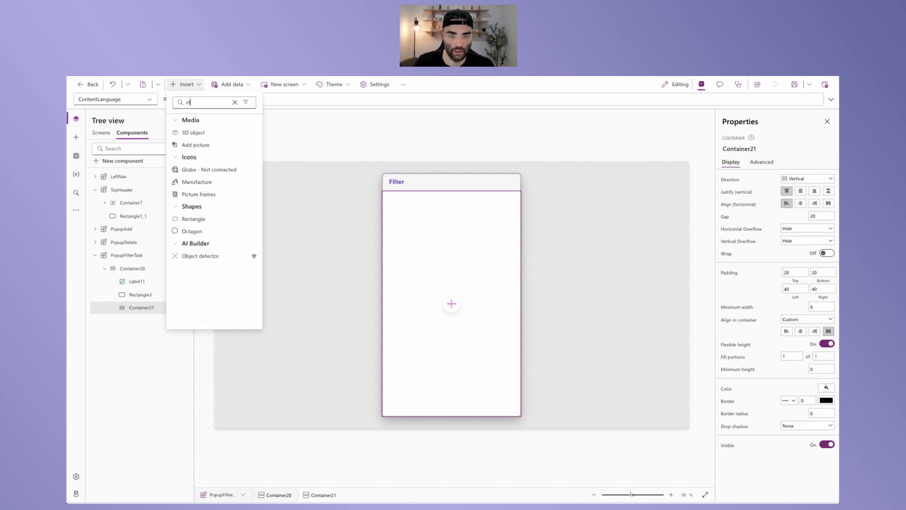
type("ontainer")
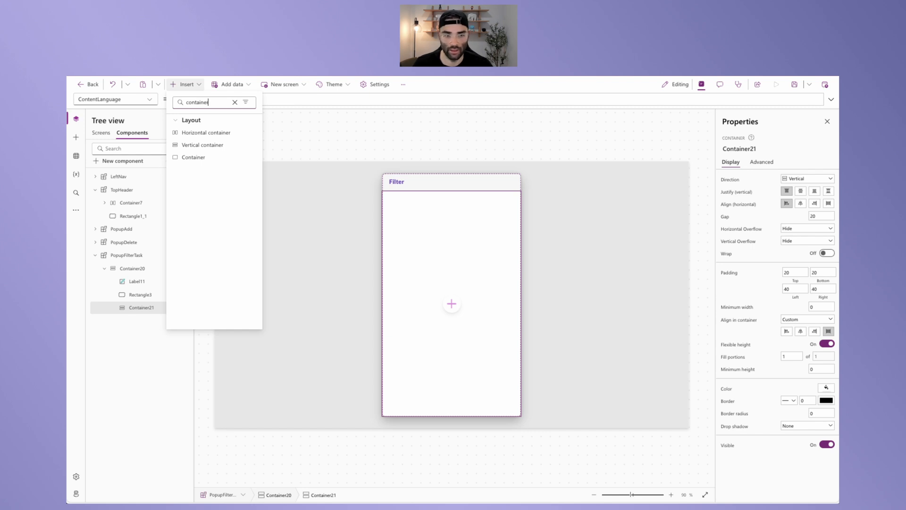
left_click(194, 144)
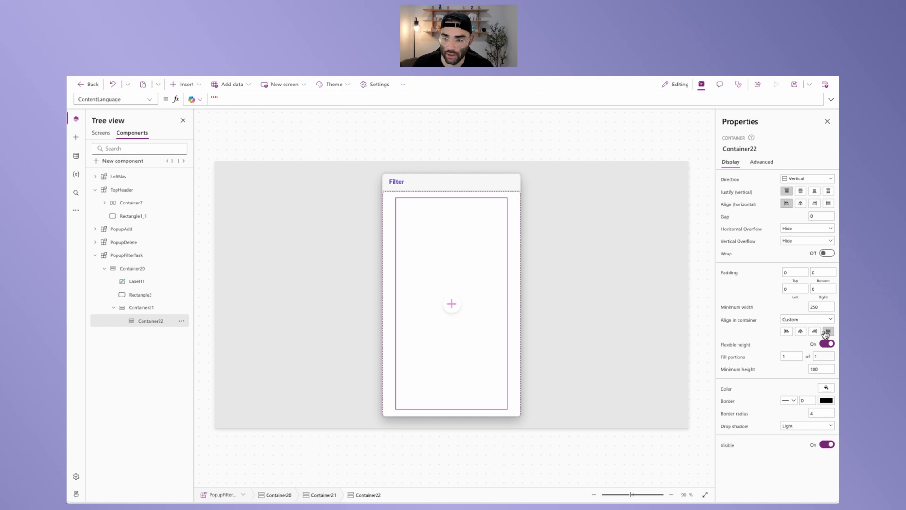
- Give the nested container a minimum width of 0 and, with flexible height off, a fixed height of 70
double_click(821, 307)
type("0")
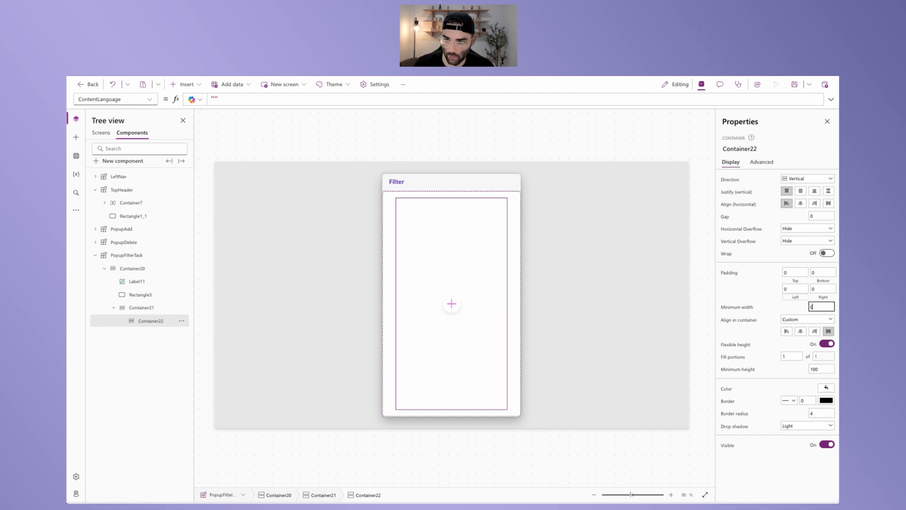
left_click(780, 305)
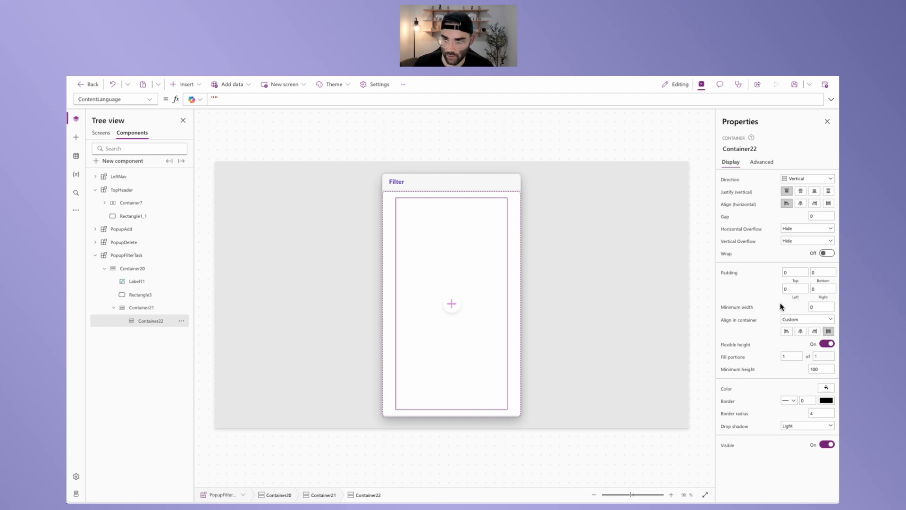
left_click(825, 343)
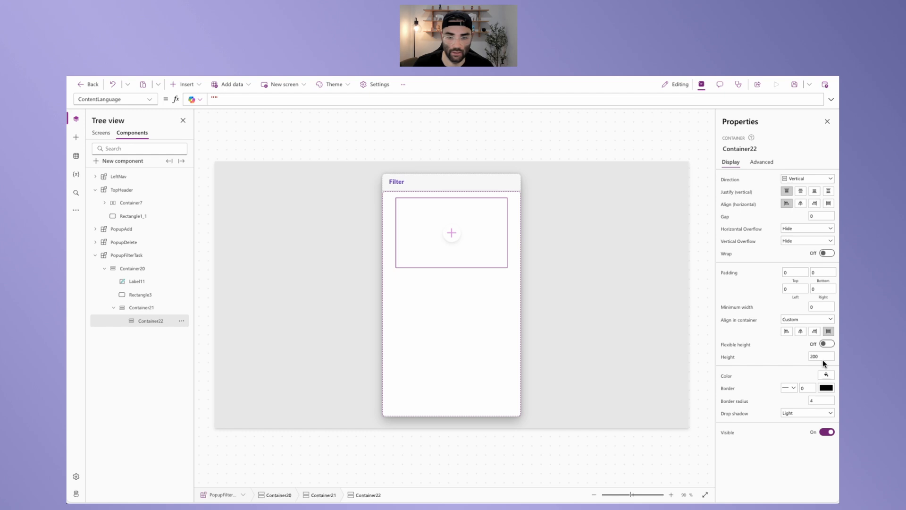
left_click(820, 357)
type("70")
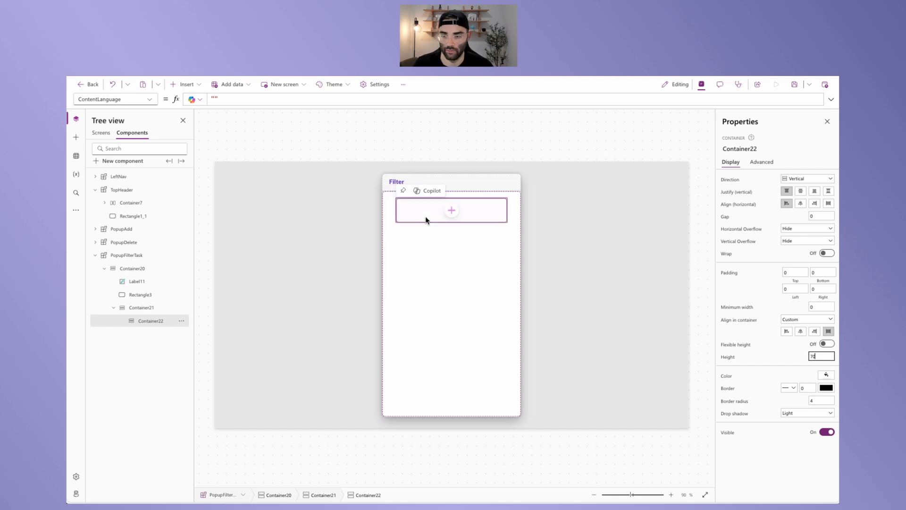
- Clear the nested container's border style, and set its border radius to 0 and its drop shadow to None
left_click(792, 390)
left_click(788, 416)
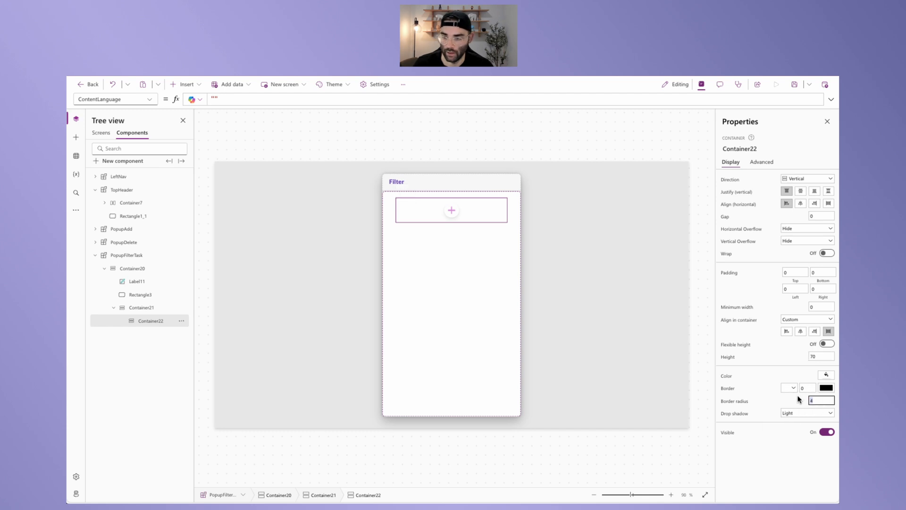
type("0")
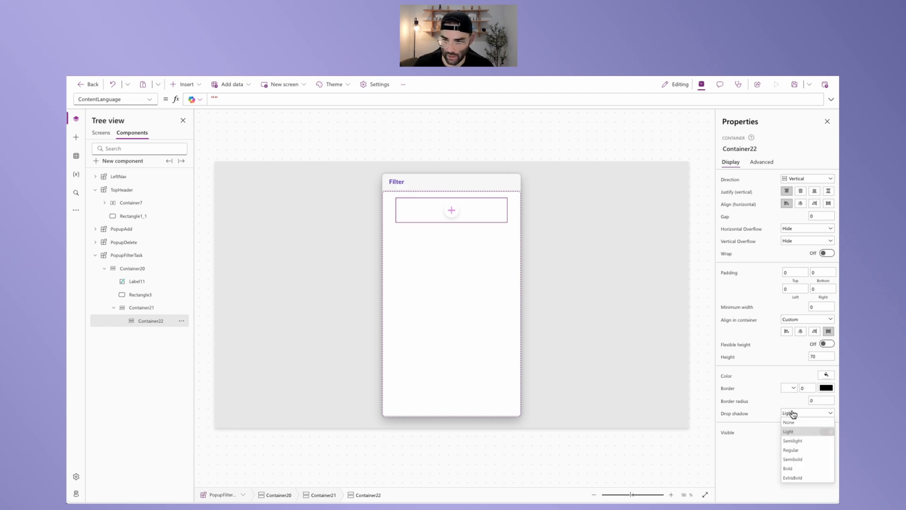
left_click(792, 413)
left_click(797, 423)
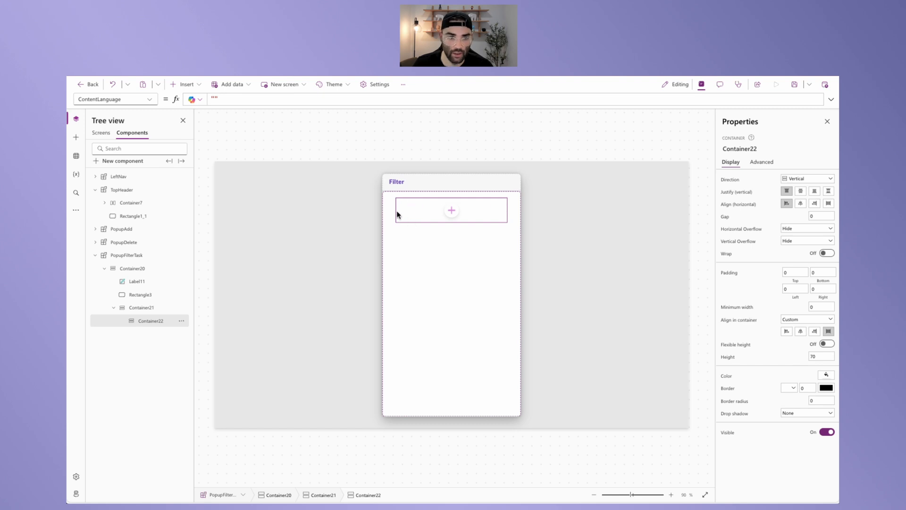
- Insert a horizontal container inside the 70-high container and justify its contents with space between
left_click(184, 84)
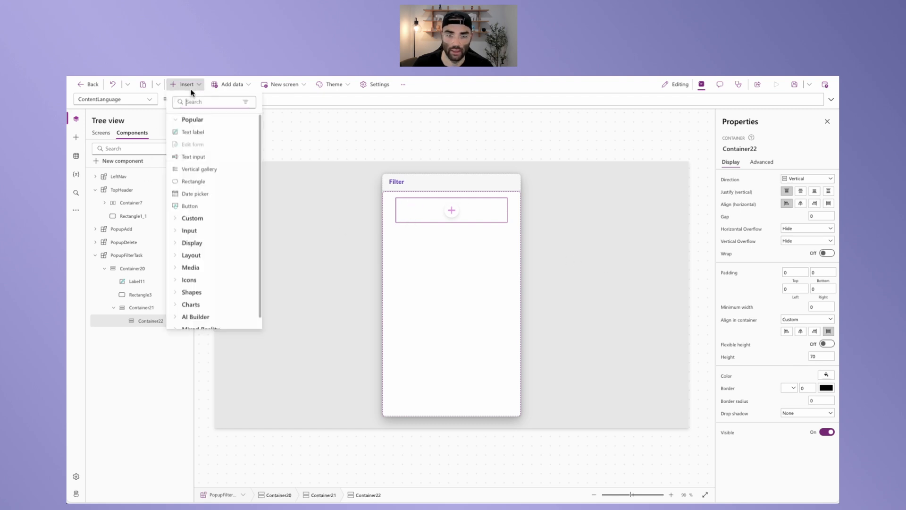
type("contain")
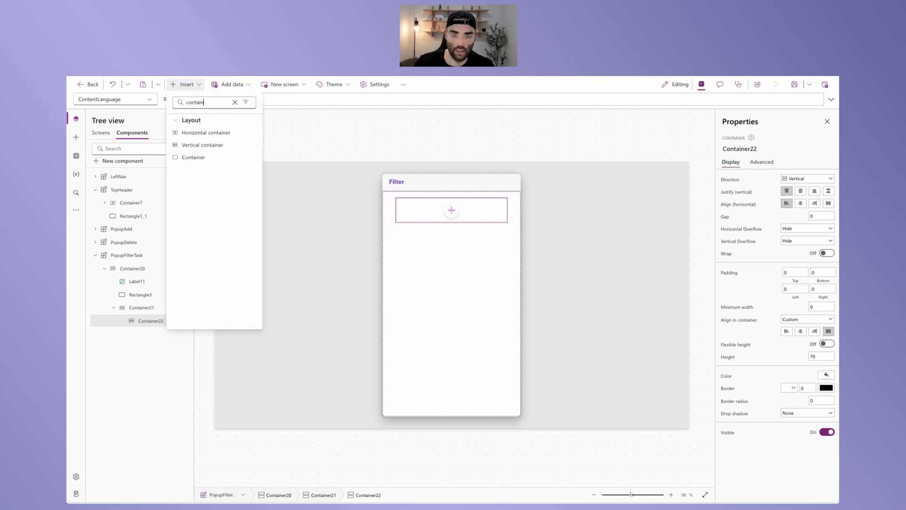
left_click(200, 132)
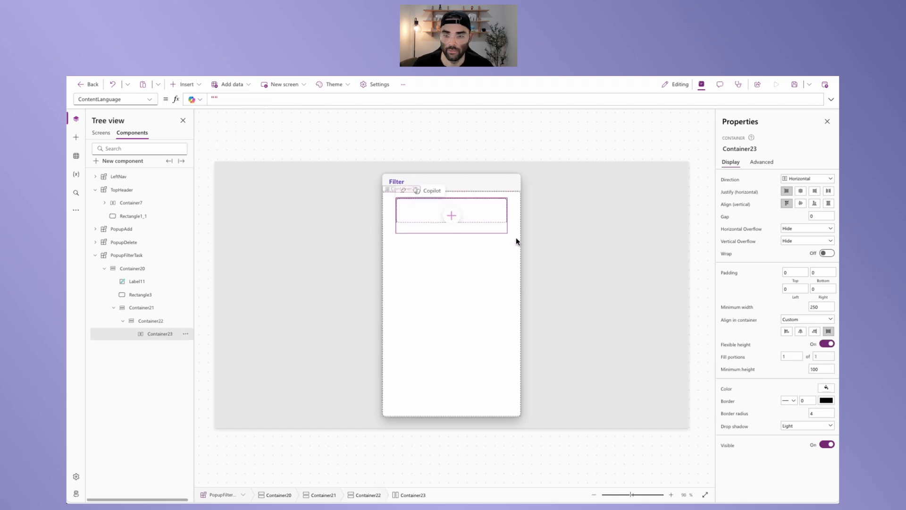
left_click(829, 191)
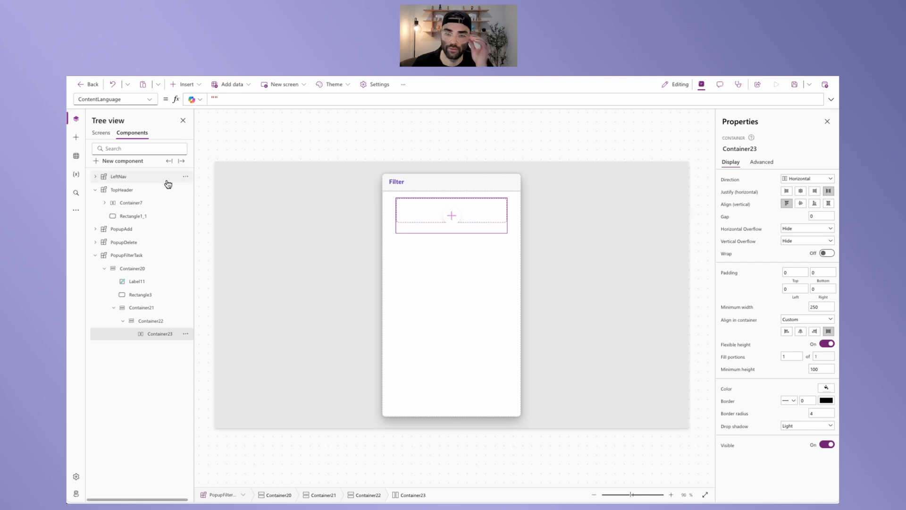
- Give the nested horizontal container a minimum width of 0 and, with flexible height off, a fixed height of 30
left_click(824, 307)
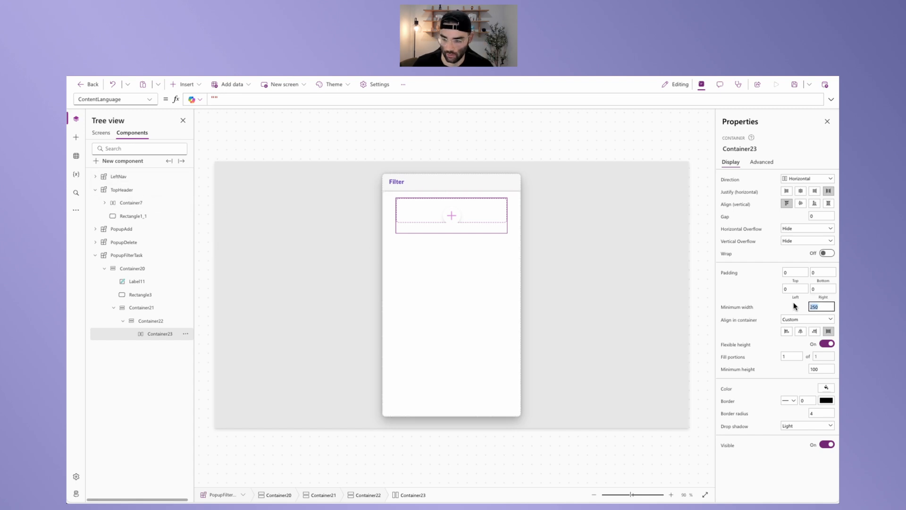
type("0")
left_click(827, 343)
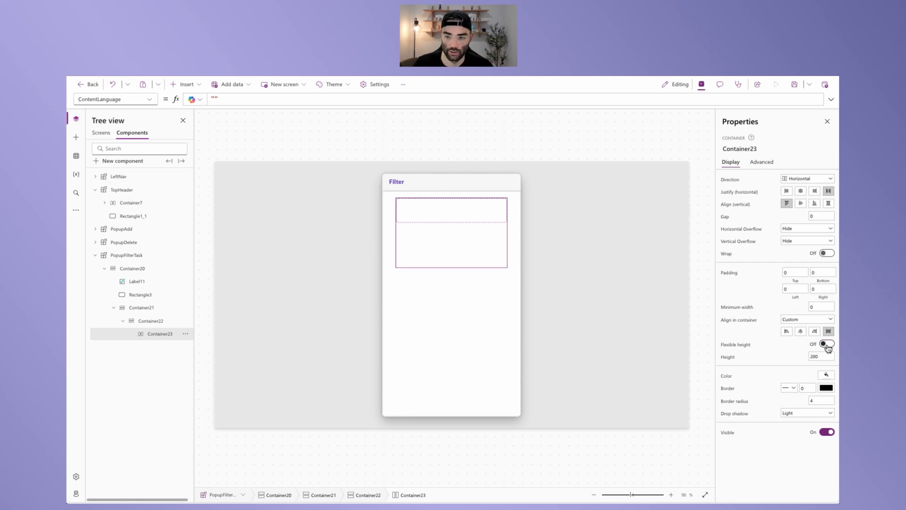
left_click(821, 355)
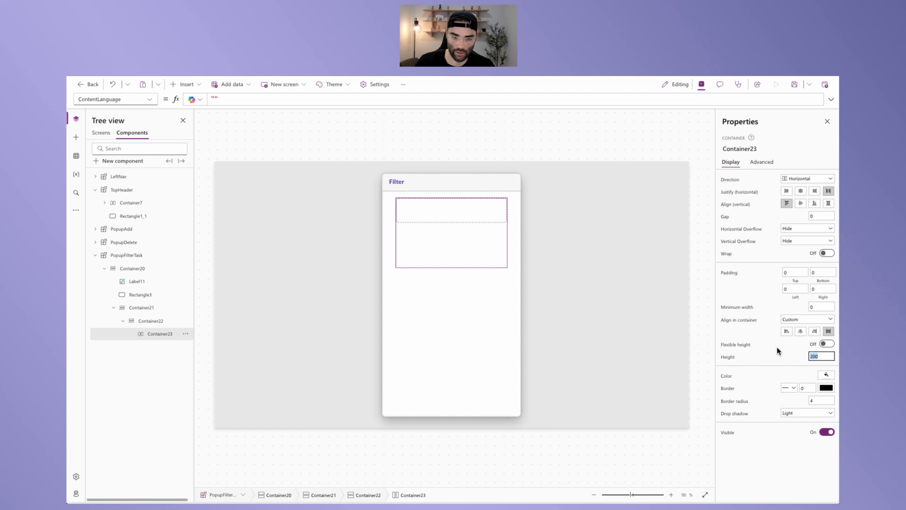
type("30")
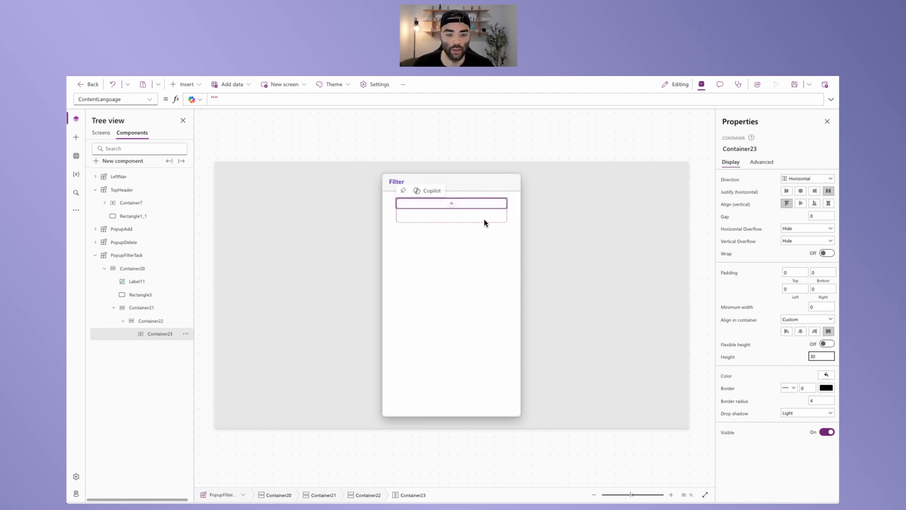
- Set the horizontal container's border radius to 0 and its drop shadow to None
left_click(816, 401)
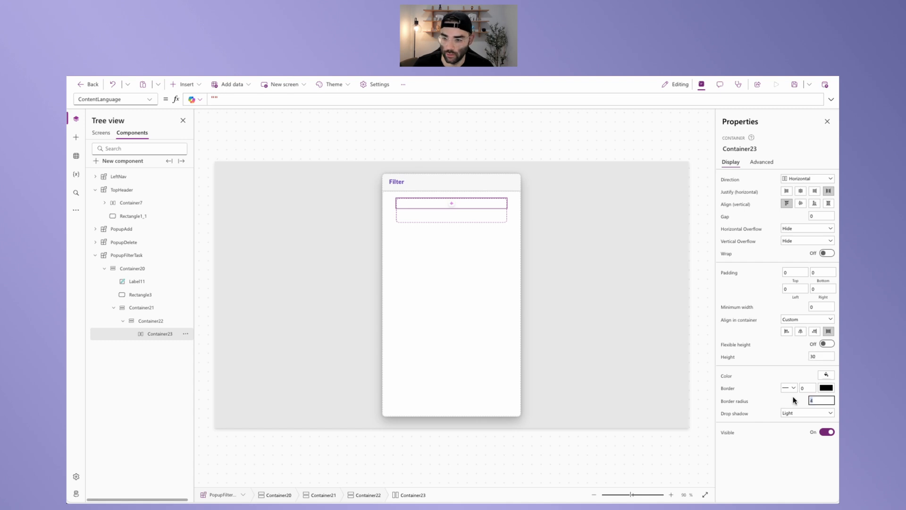
type("0")
left_click(796, 413)
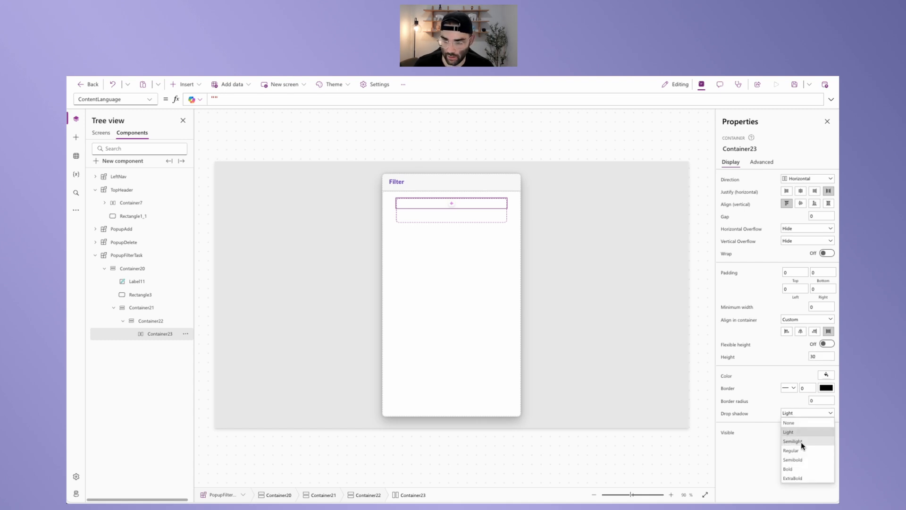
left_click(801, 422)
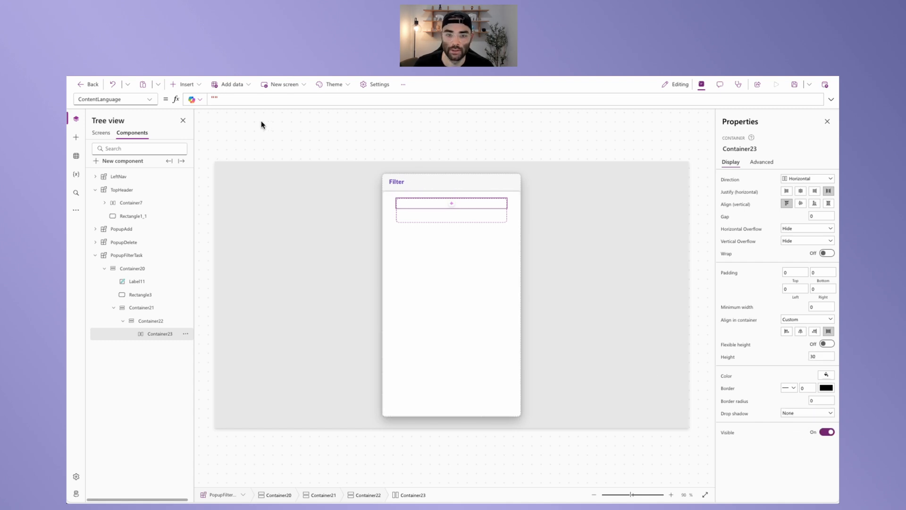
- Insert a text label inside the horizontal container and set its text to "Start Date"
left_click(185, 85)
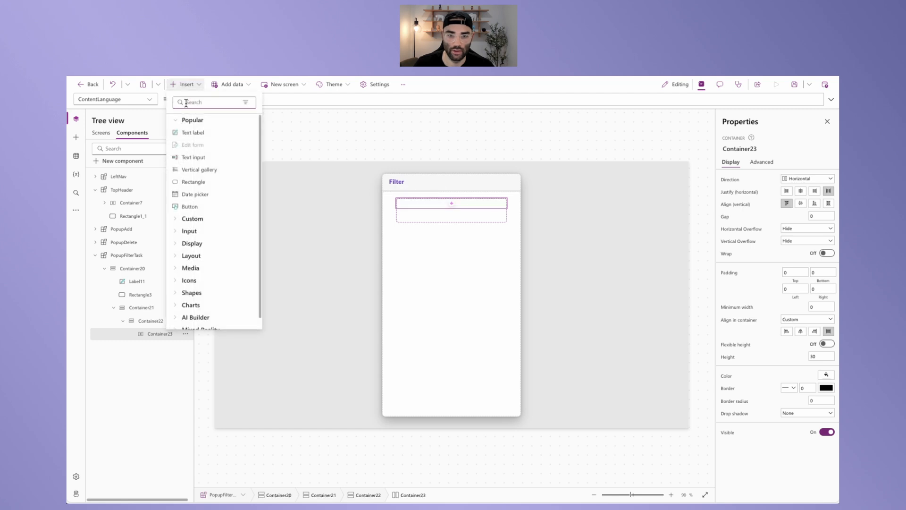
left_click(196, 133)
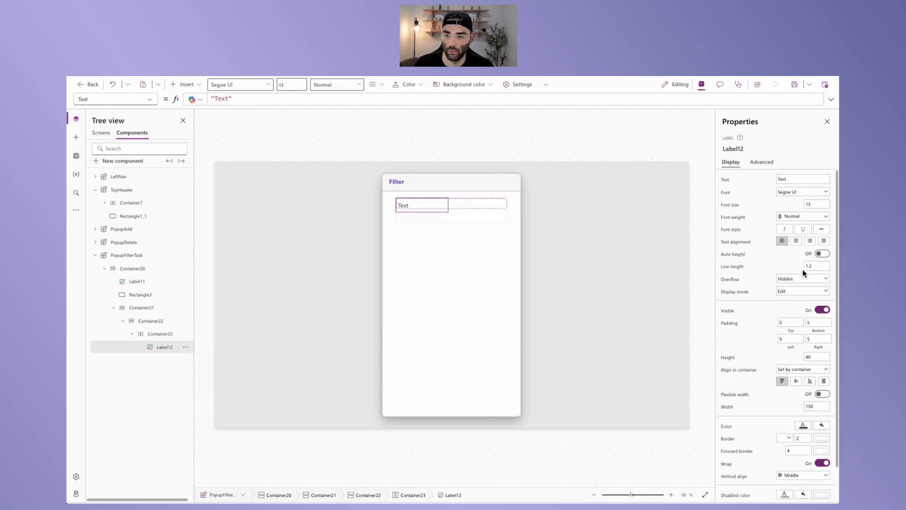
left_click(800, 179)
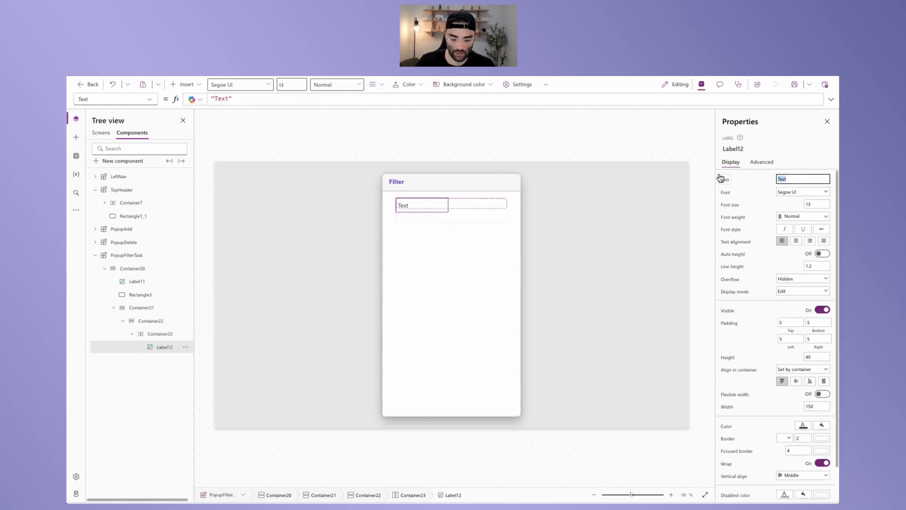
type("Start Date")
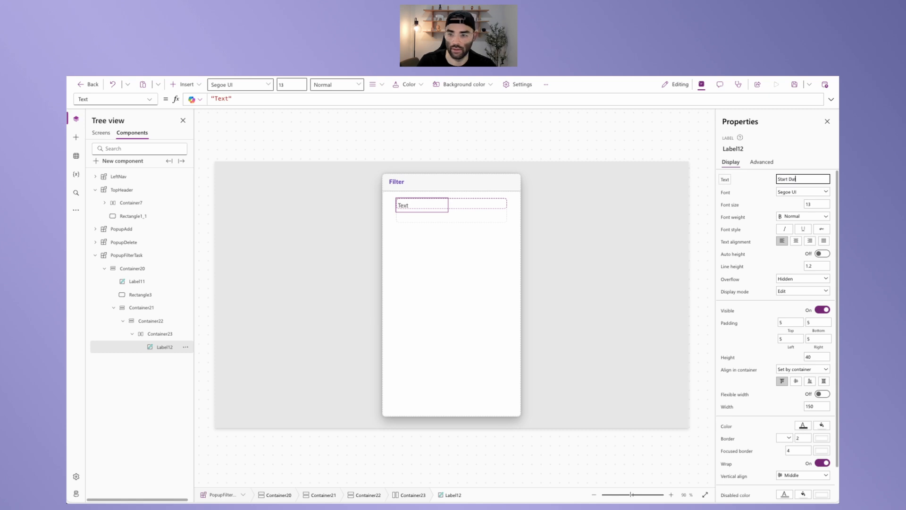
- Change the Start Date label's font to Lato and its font size to 12
left_click(806, 192)
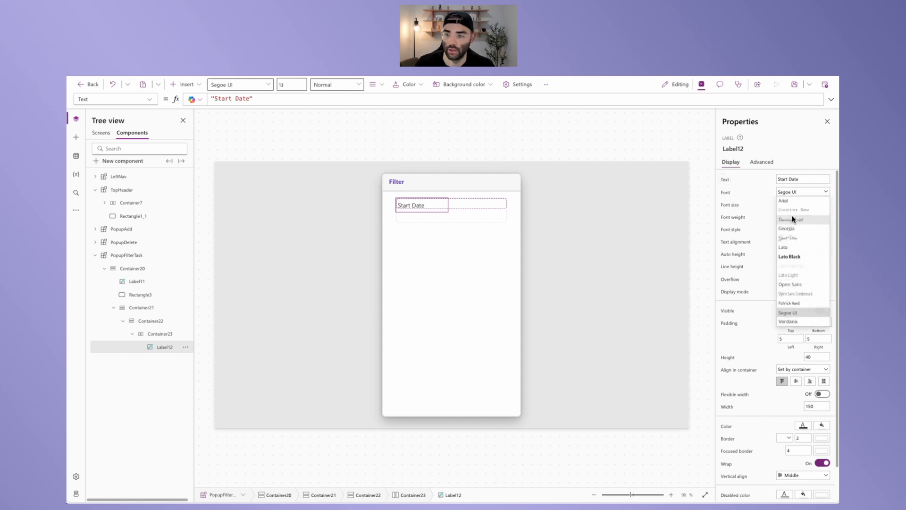
left_click(800, 246)
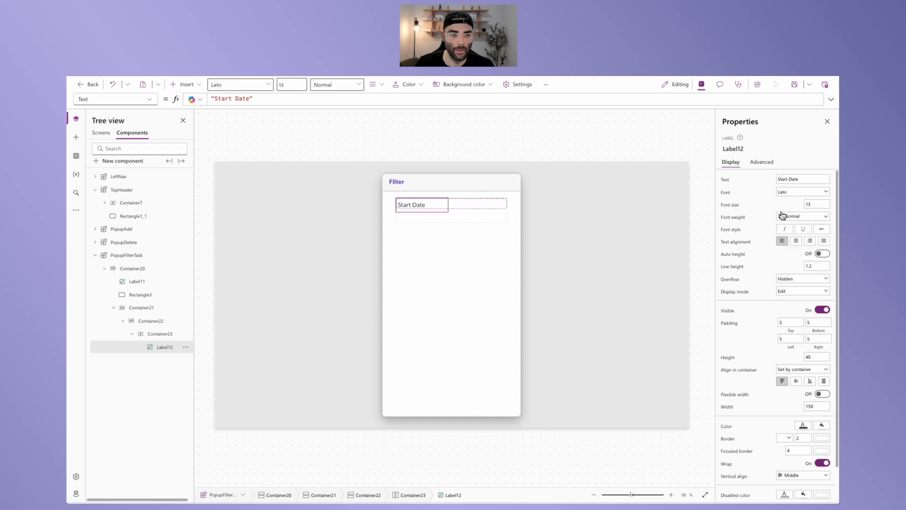
left_click(815, 204)
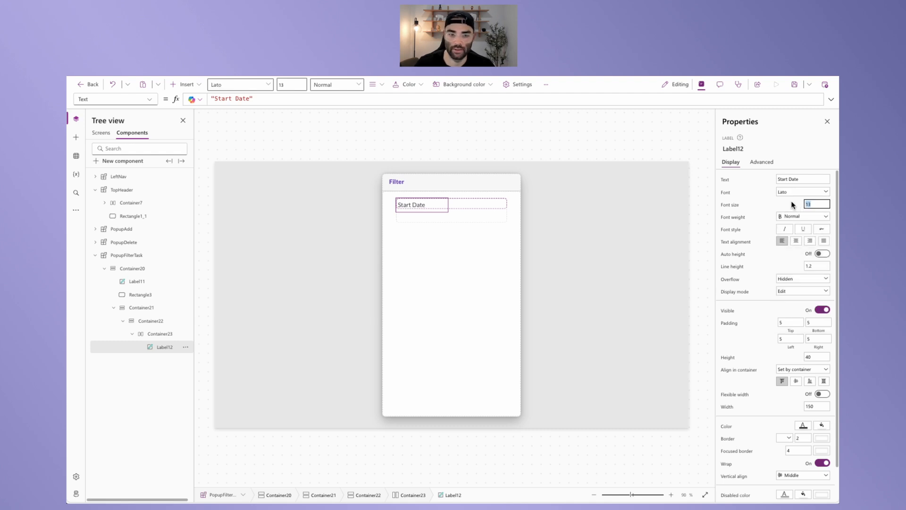
type("12")
key("Return")
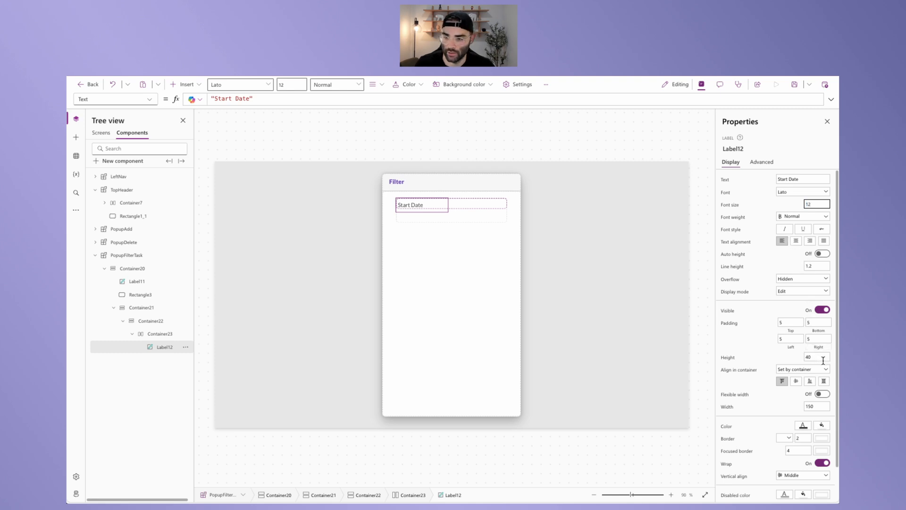
- Stretch the Start Date label vertically with minimum height 0, and enable flexible width with minimum width 0
left_click(824, 381)
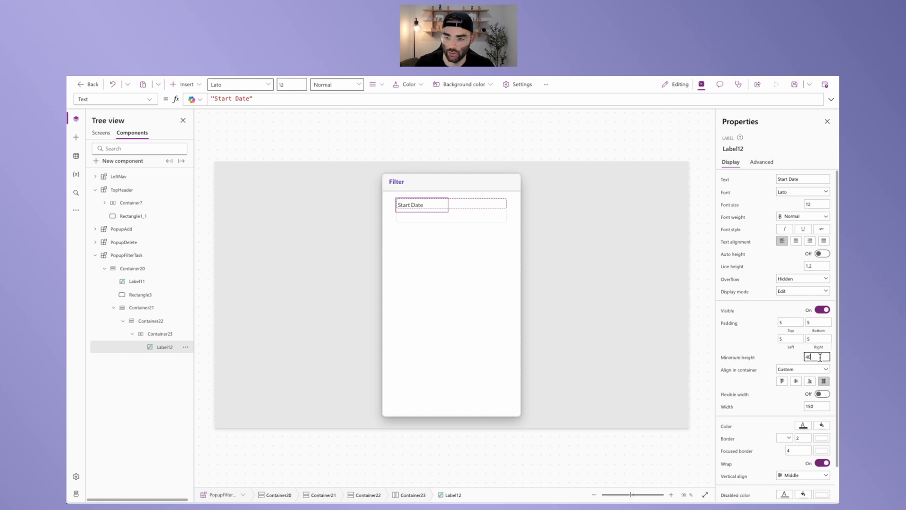
type("0")
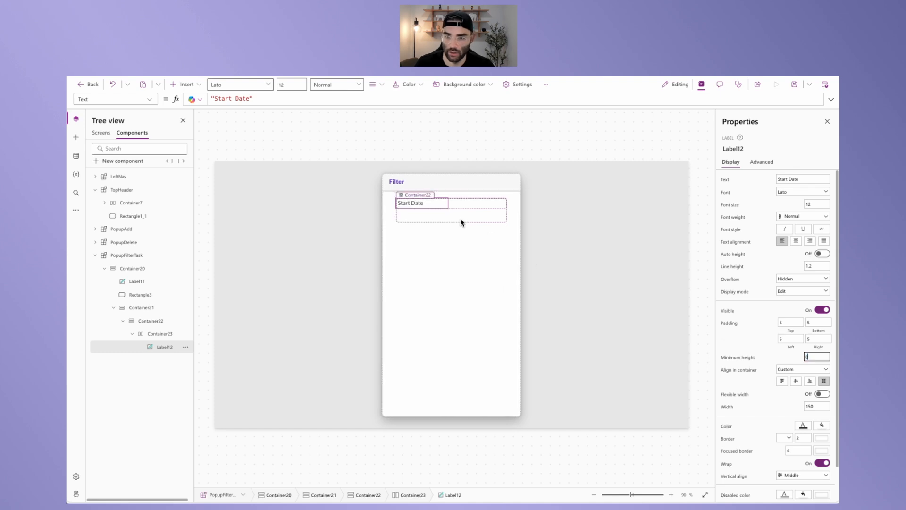
left_click(822, 394)
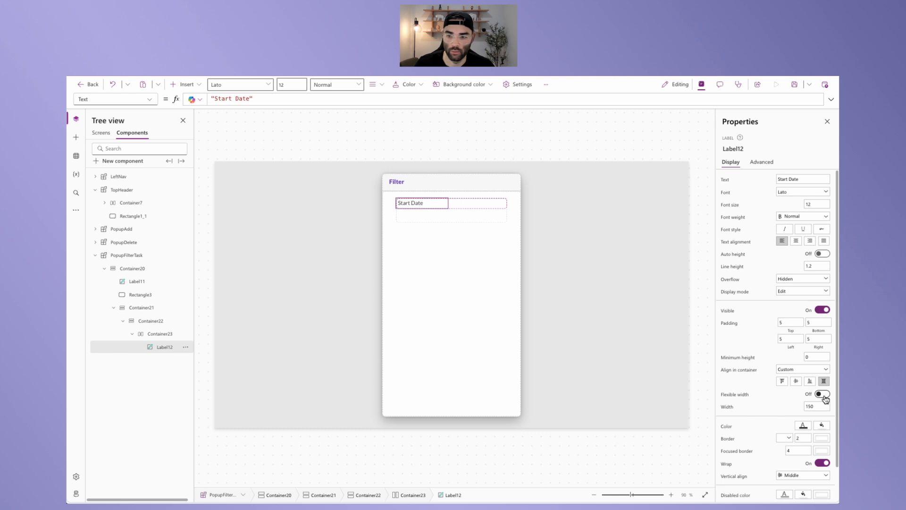
left_click(820, 418)
type("0")
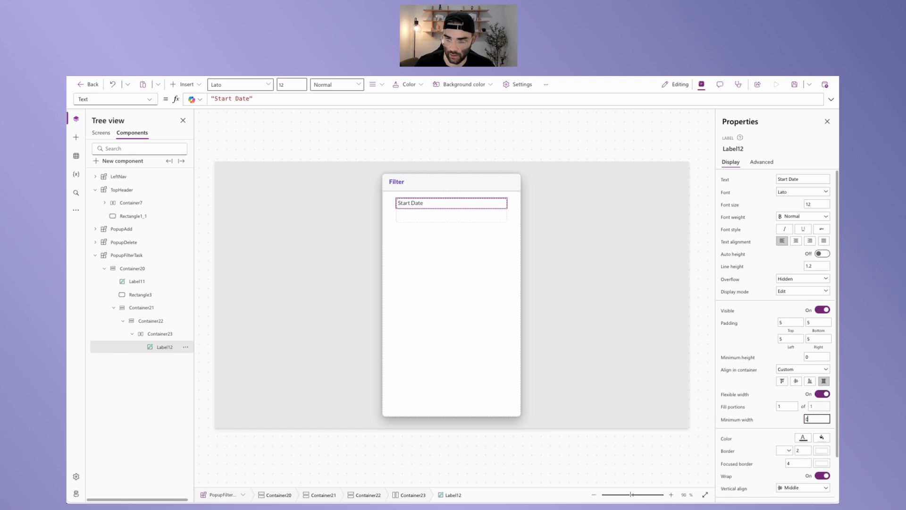
- Set the Start Date label's Color property to MyTheme.Gray
left_click(728, 438)
left_click_drag(302, 99, 141, 93)
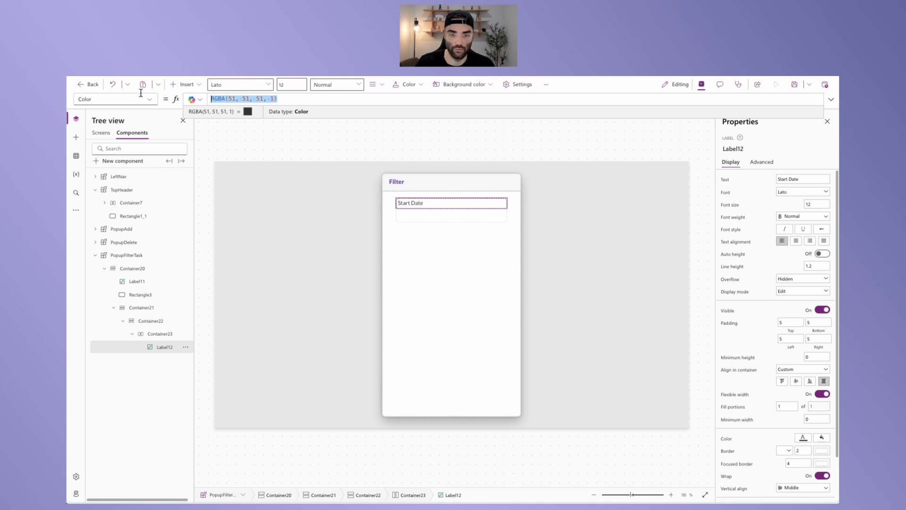
type("MyTheme.")
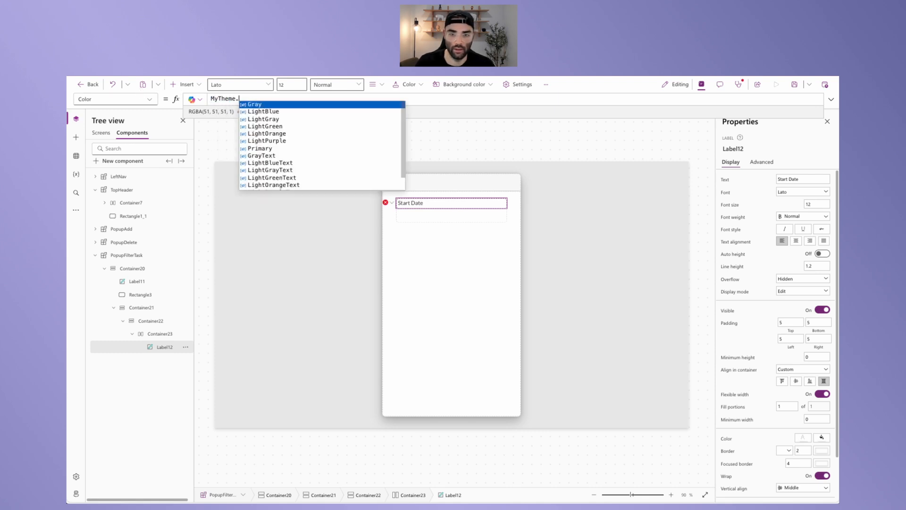
type("Gray")
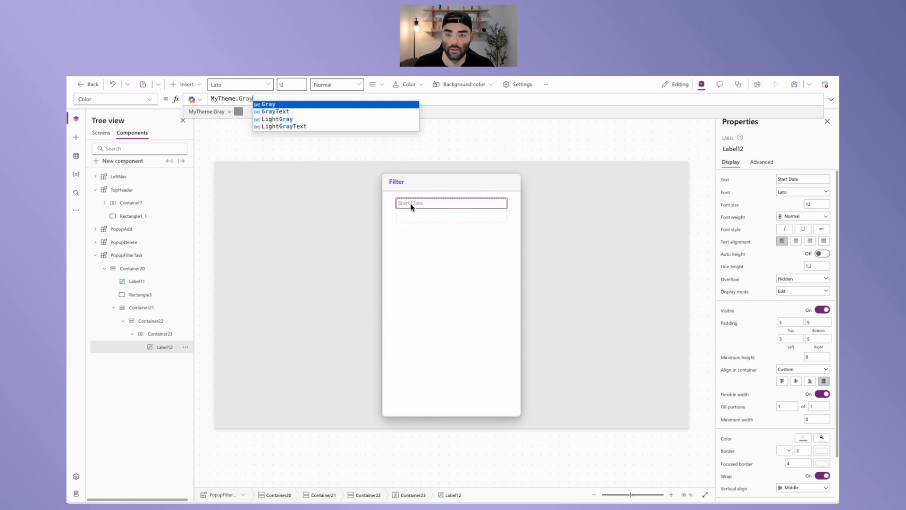
left_click(760, 296)
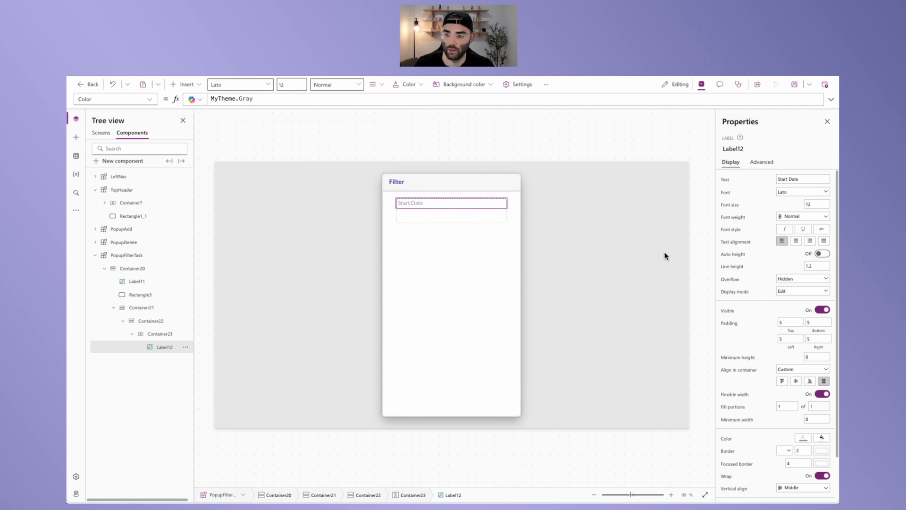
- Copy the Filter button from the My Tasks screen into the PopupFilterTask container that holds the Start Date label
left_click(106, 137)
left_click(671, 190)
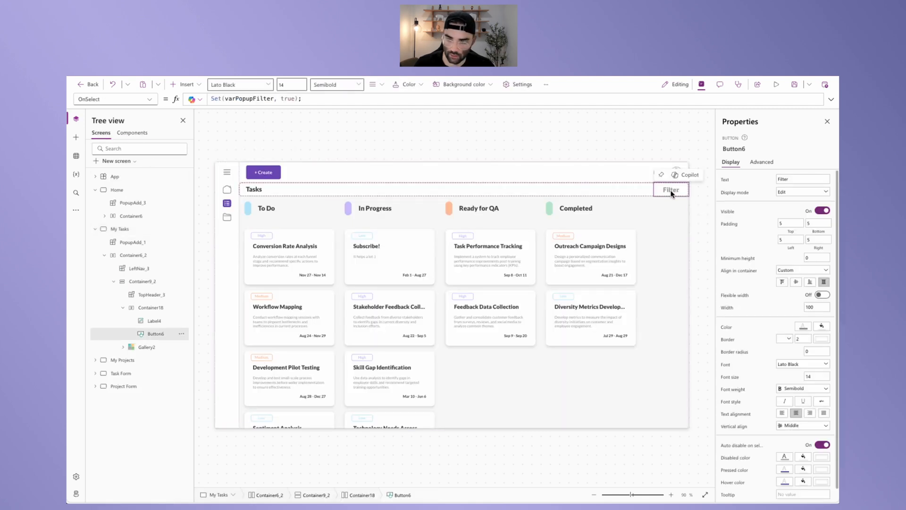
left_click(132, 133)
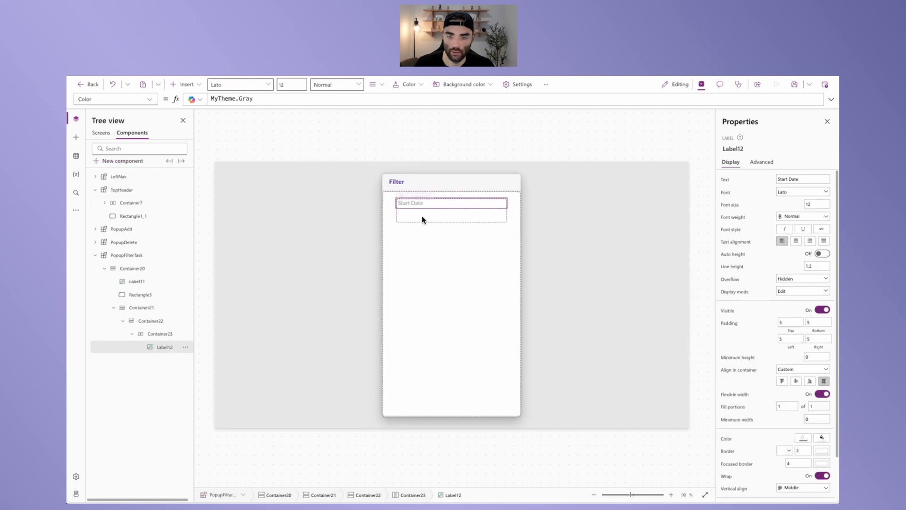
left_click(159, 334)
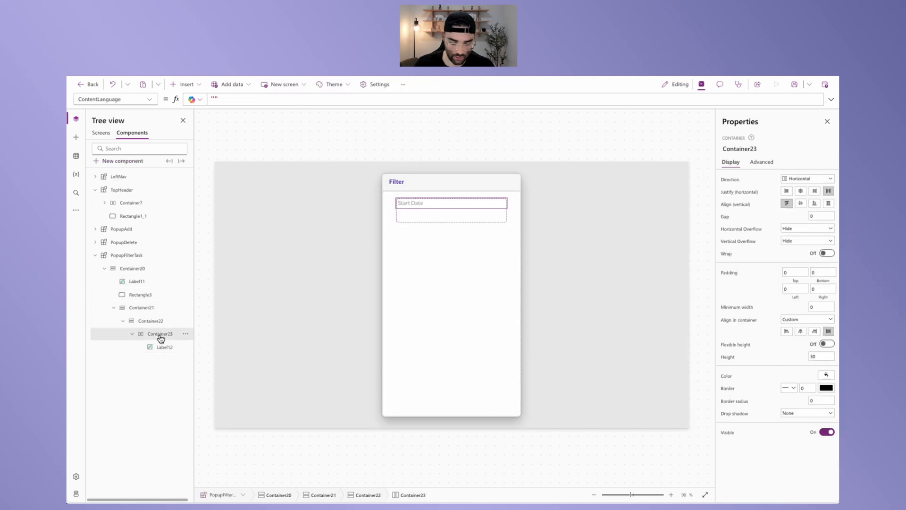
key("ctrl+v")
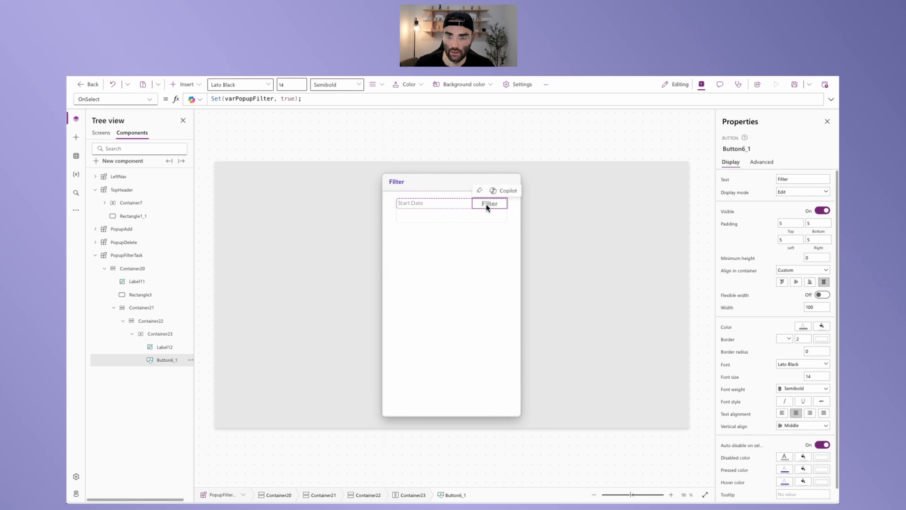
- Change the pasted button's text to "Clear"
double_click(798, 179)
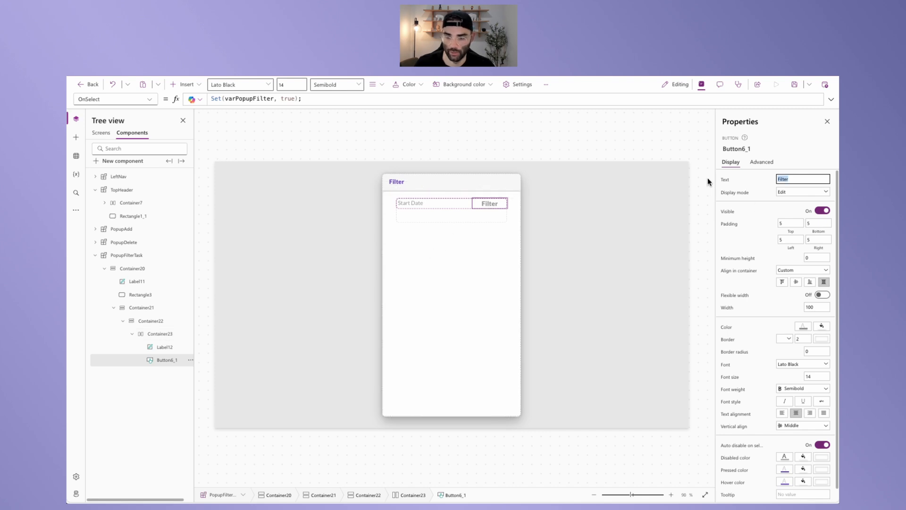
type("Clear")
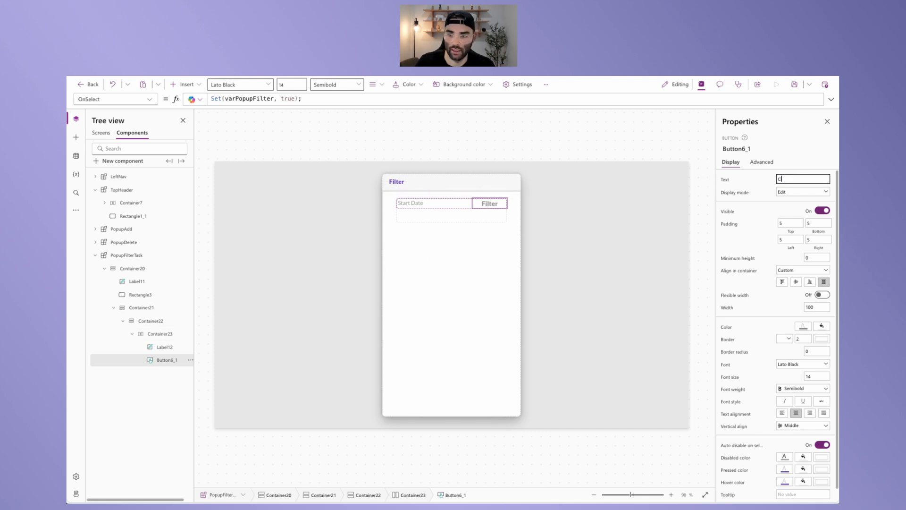
left_click(776, 219)
- Set the Clear button's font to Lato and its font size to 12
left_click(801, 365)
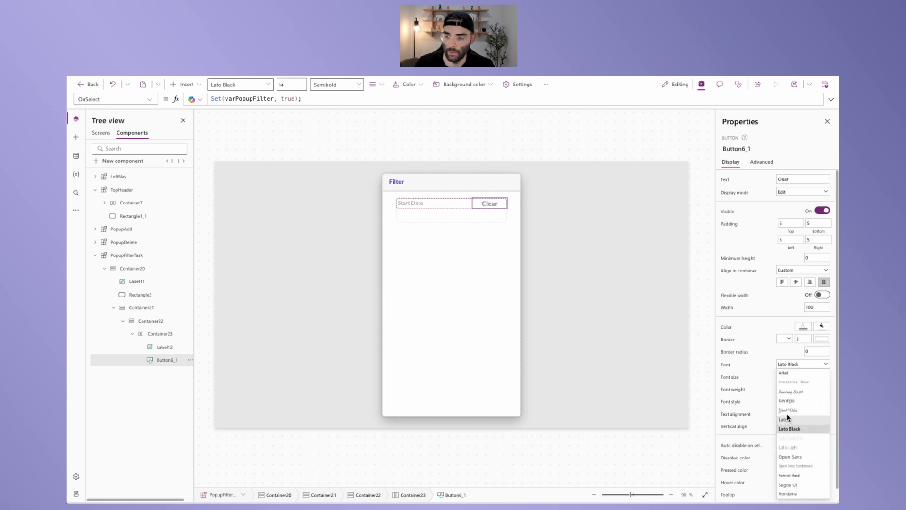
left_click(789, 419)
left_click(816, 375)
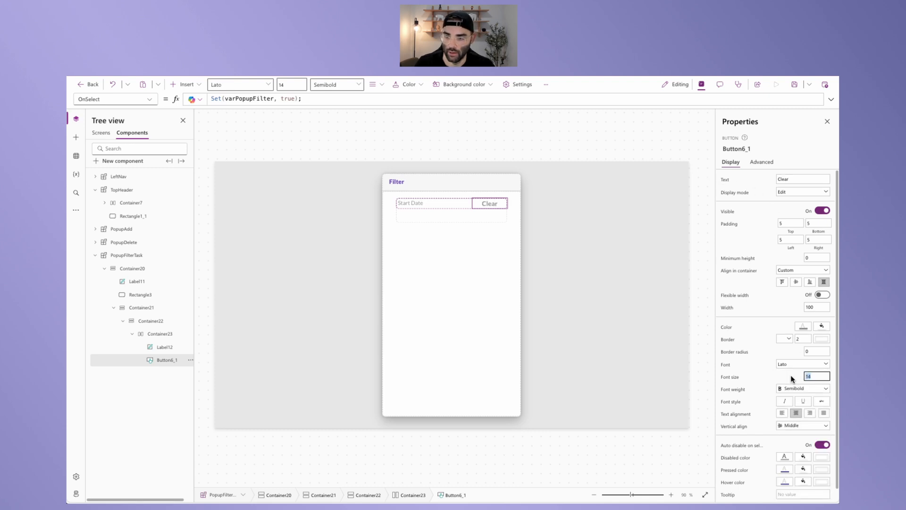
type("12")
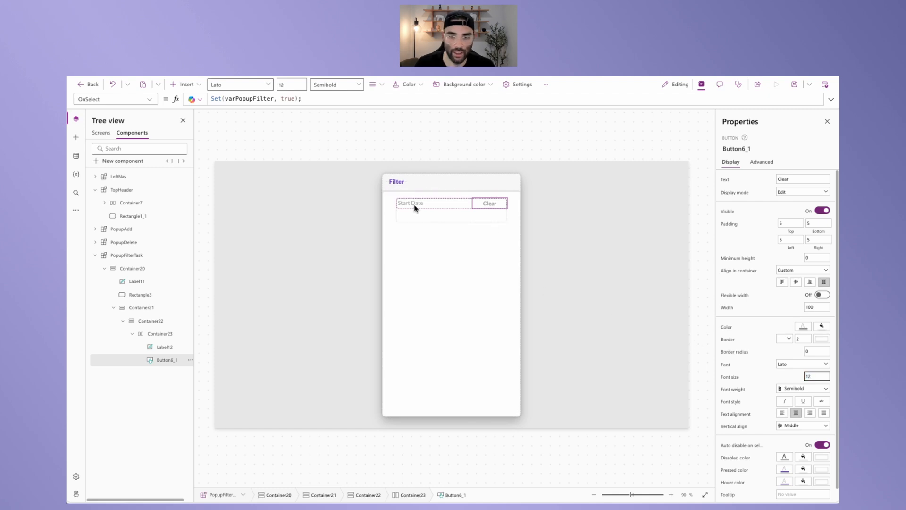
- Set the Clear button's Color property to MyTheme.Primary
left_click(486, 206)
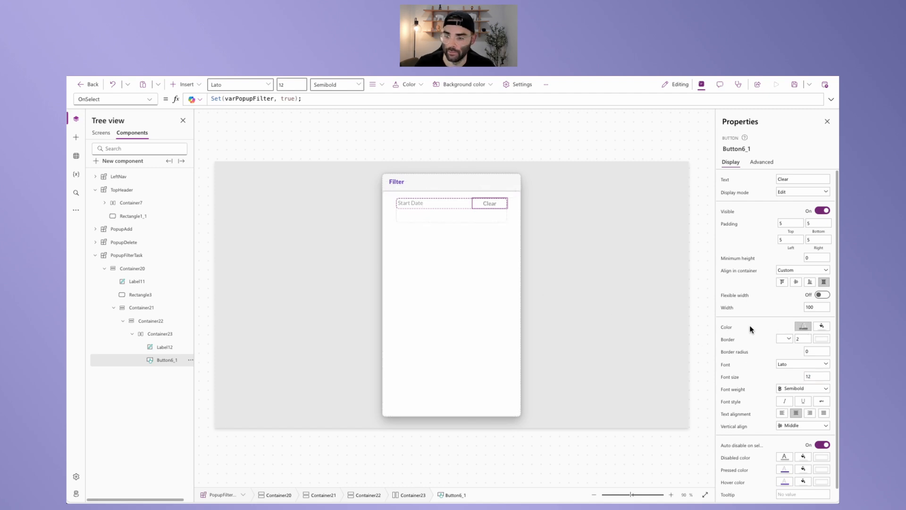
left_click(803, 326)
double_click(248, 98)
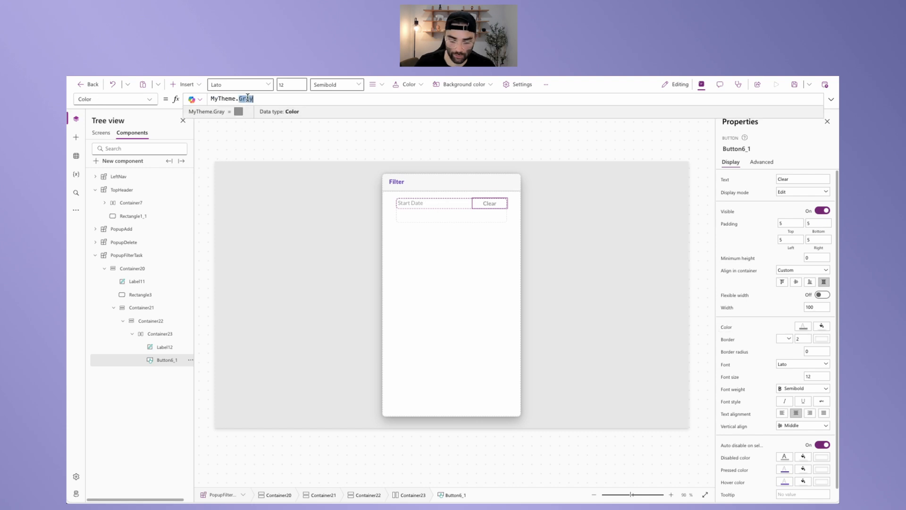
type("Primary")
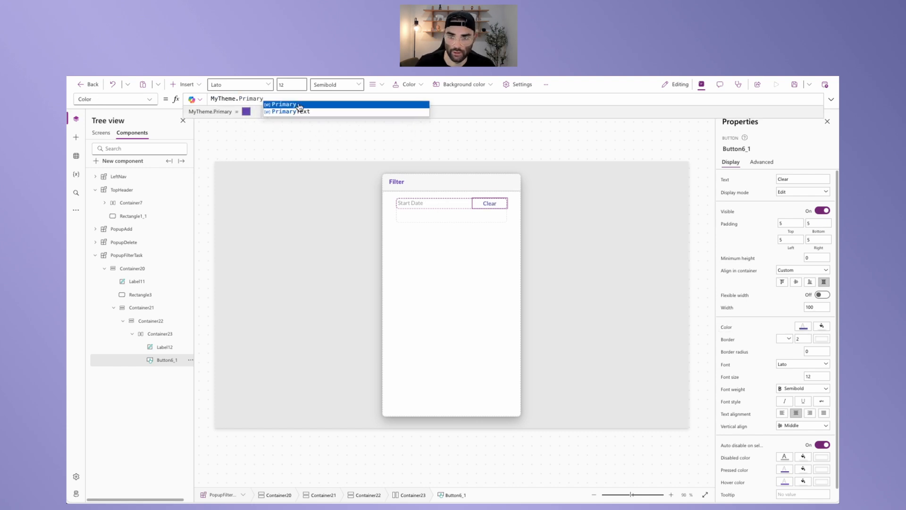
- Replace the Clear button's OnSelect formula with false
left_click(430, 137)
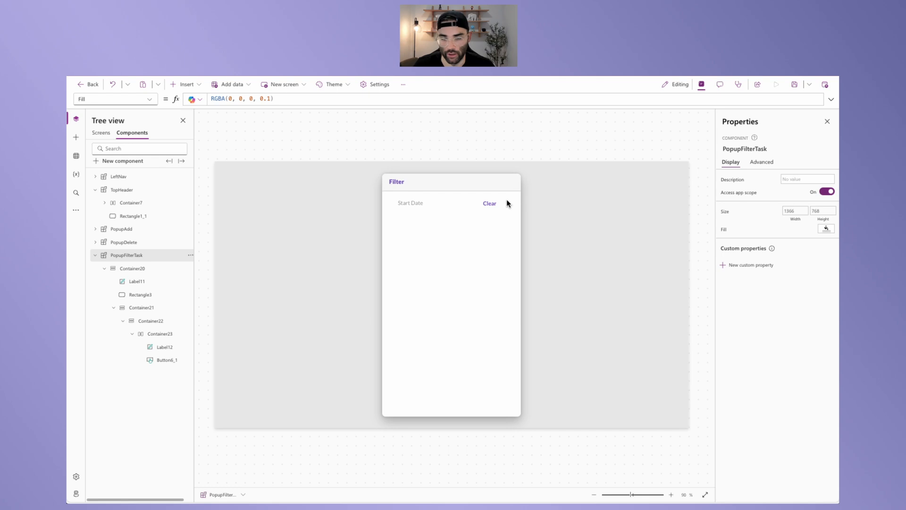
left_click(491, 203)
left_click(761, 162)
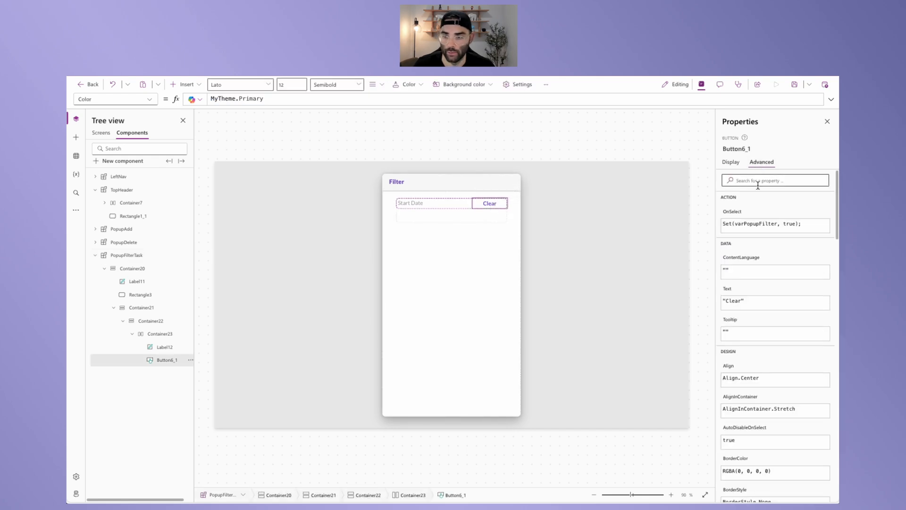
left_click(807, 224)
key("ctrl+a")
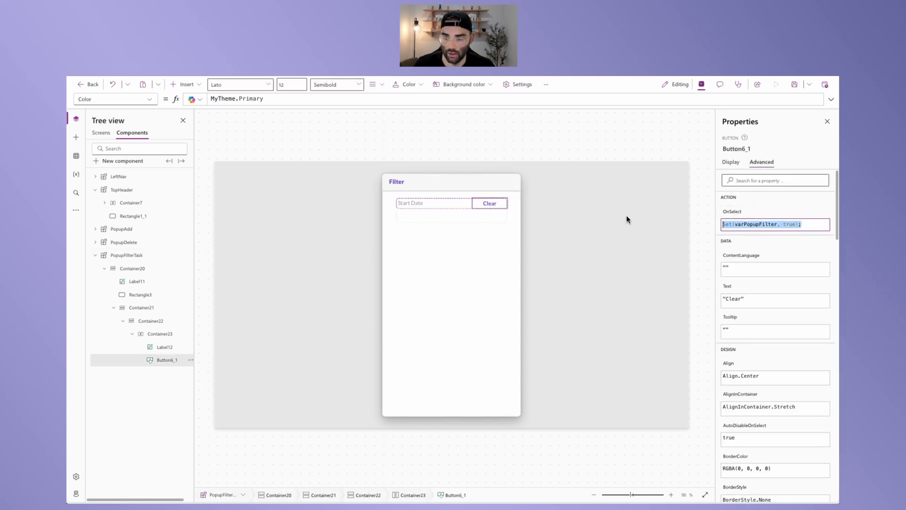
type("false")
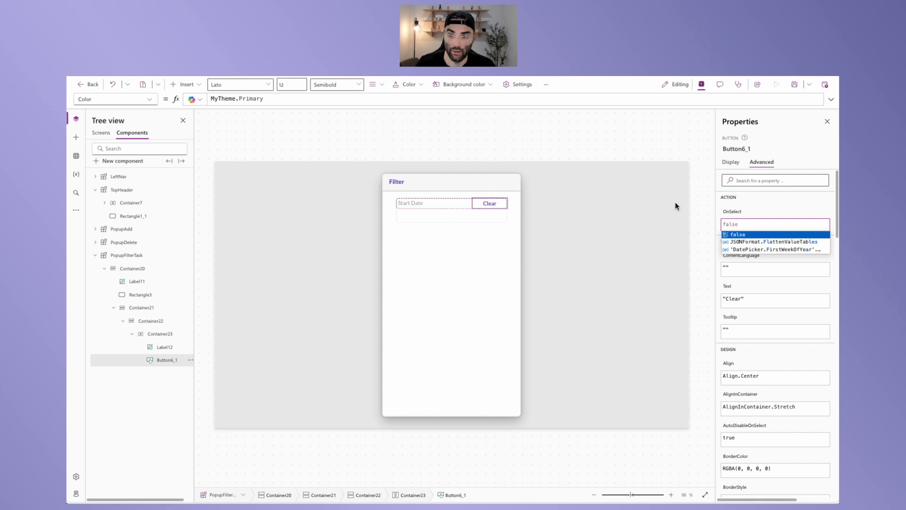
left_click(777, 199)
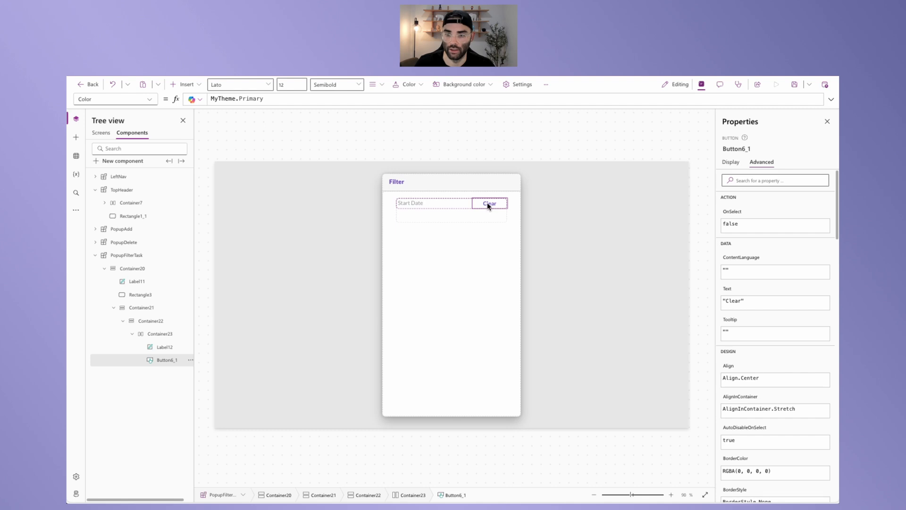
- Right-align the Clear button's text and set its font weight to Normal
left_click(730, 162)
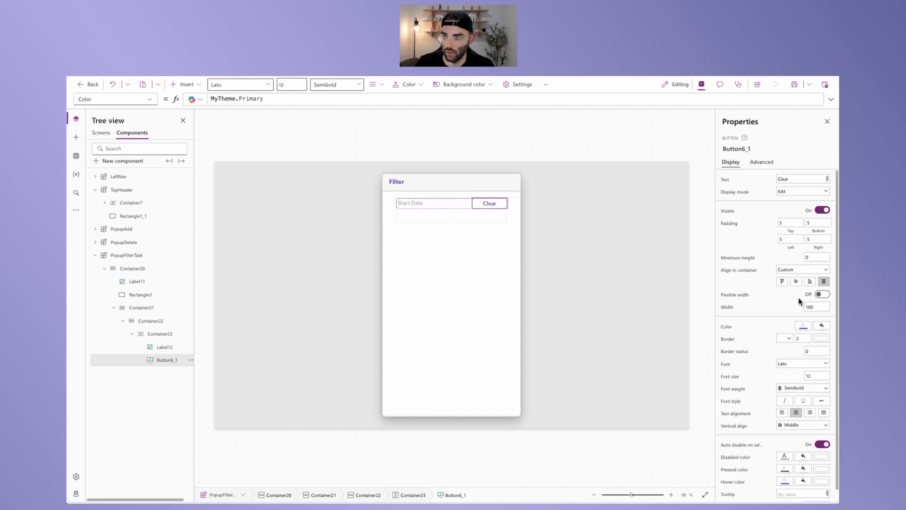
left_click(497, 200)
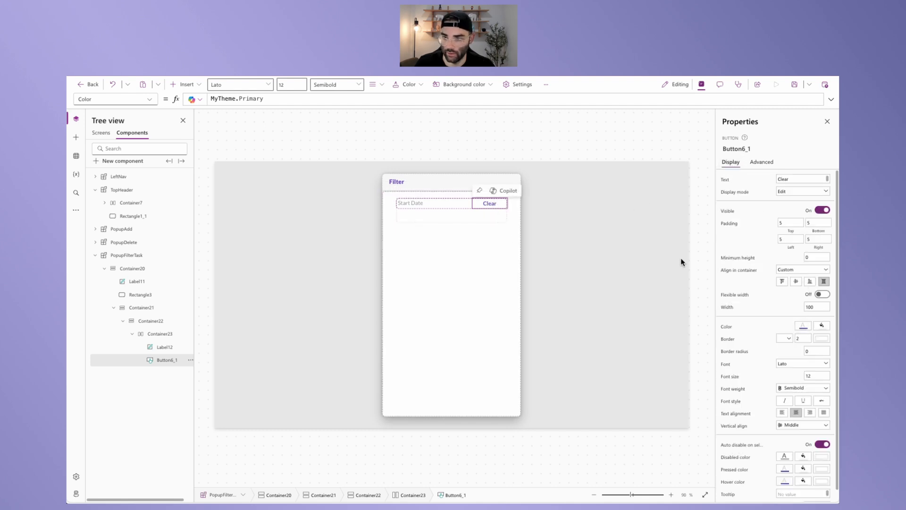
left_click(810, 413)
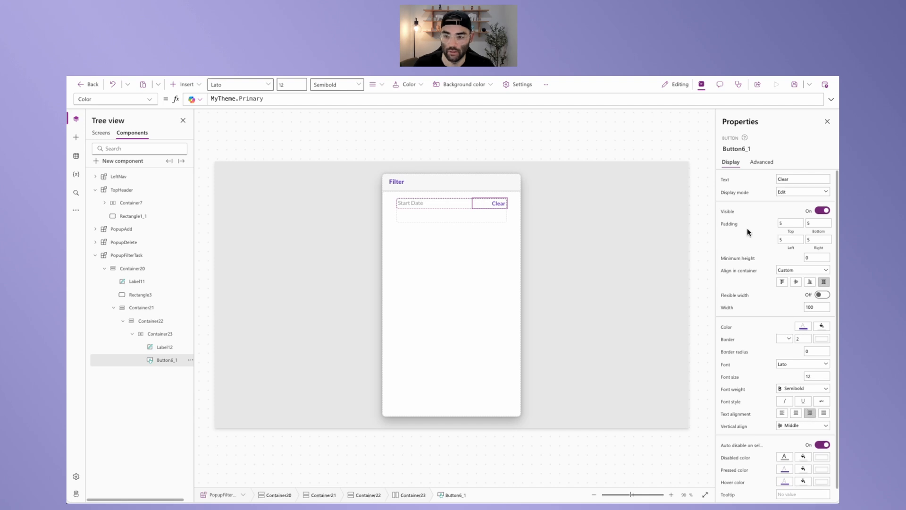
left_click(798, 388)
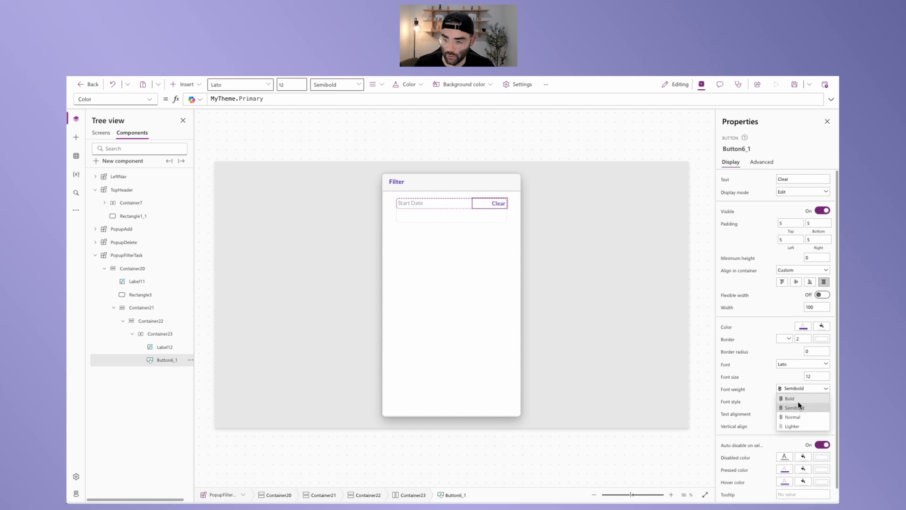
left_click(795, 416)
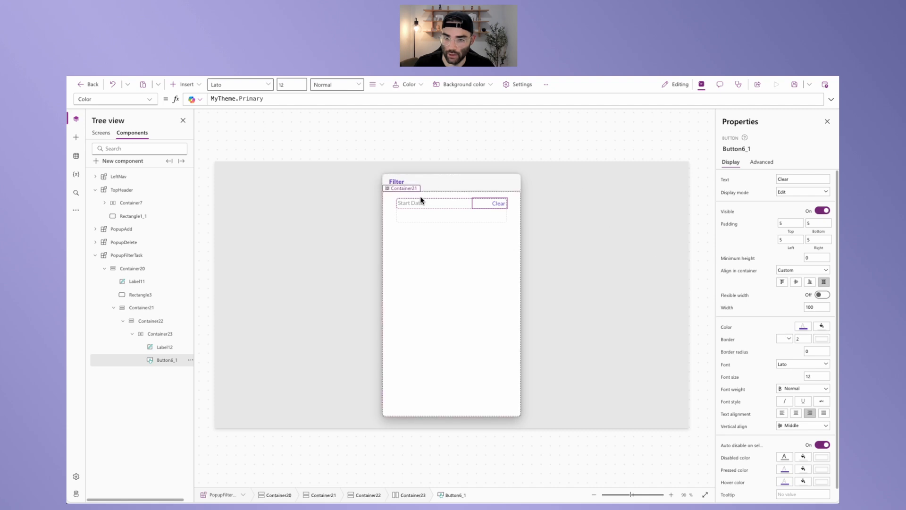
- Insert a horizontal container inside Container22, beneath the row with the Start Date label and Clear button
left_click(157, 321)
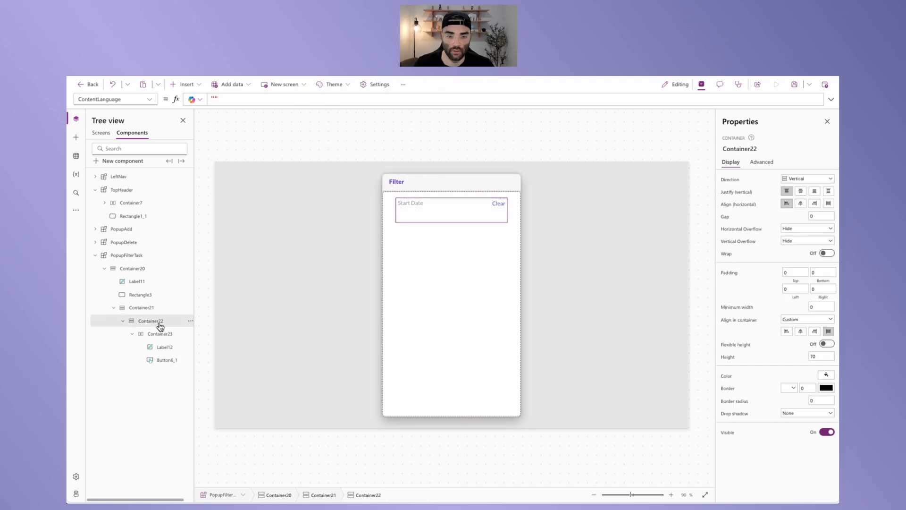
left_click(161, 334)
left_click(156, 321)
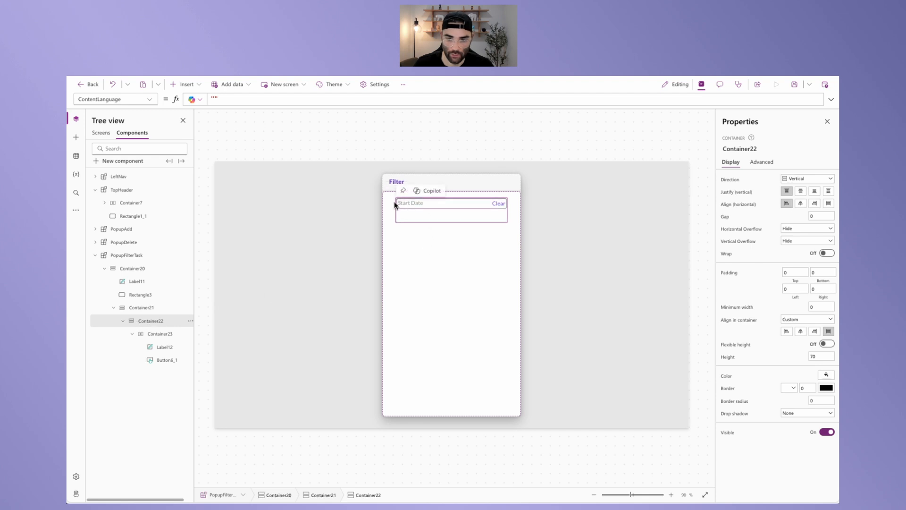
left_click(195, 85)
type("contain")
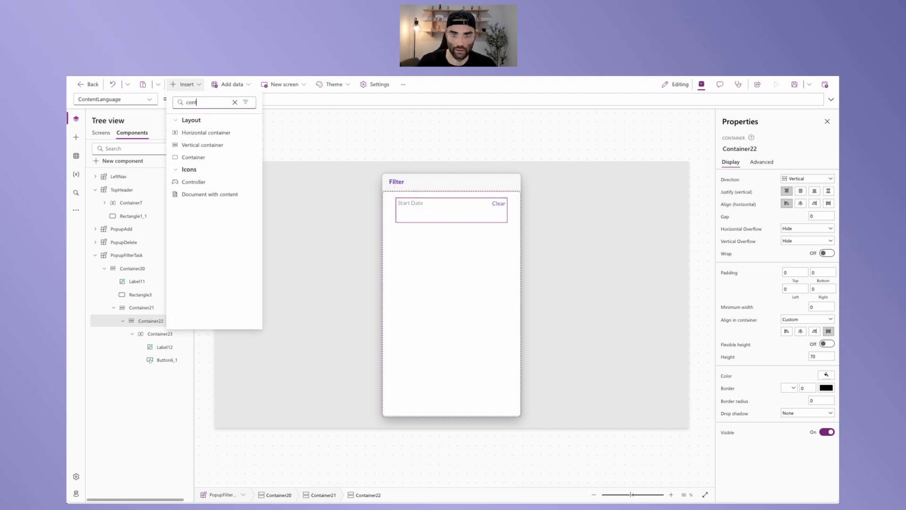
left_click(200, 136)
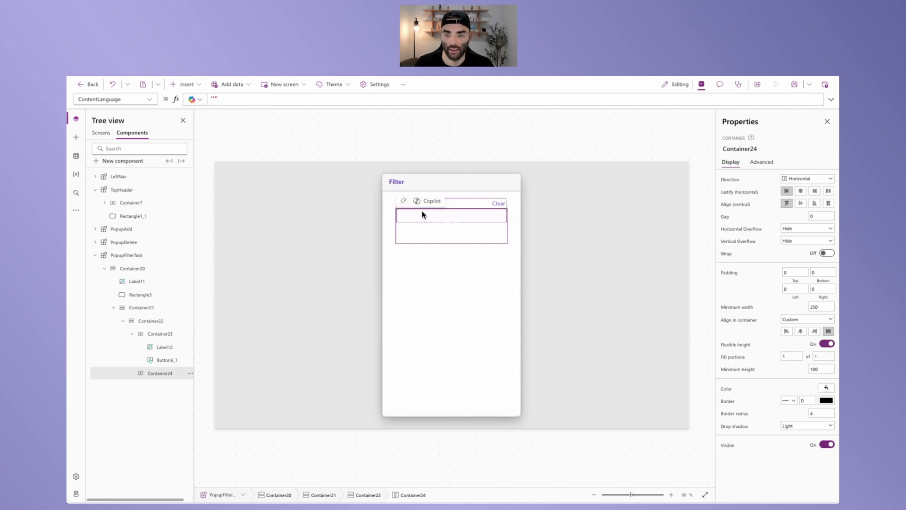
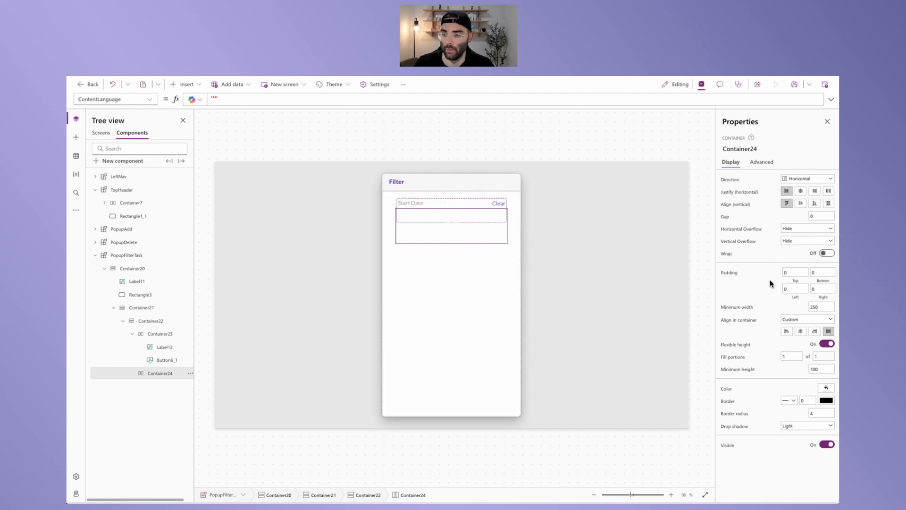
- Set the new horizontal container's minimum width and minimum height to 0
double_click(824, 307)
type("0")
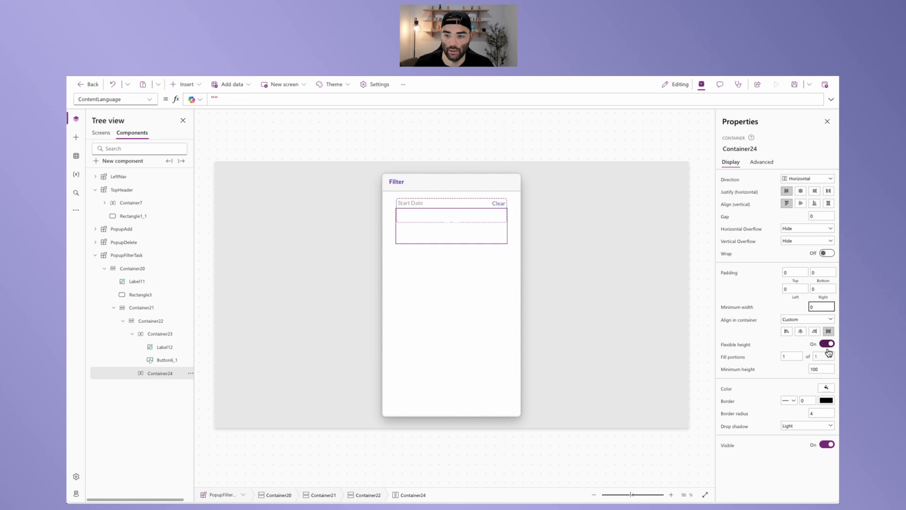
left_click(823, 369)
type("0")
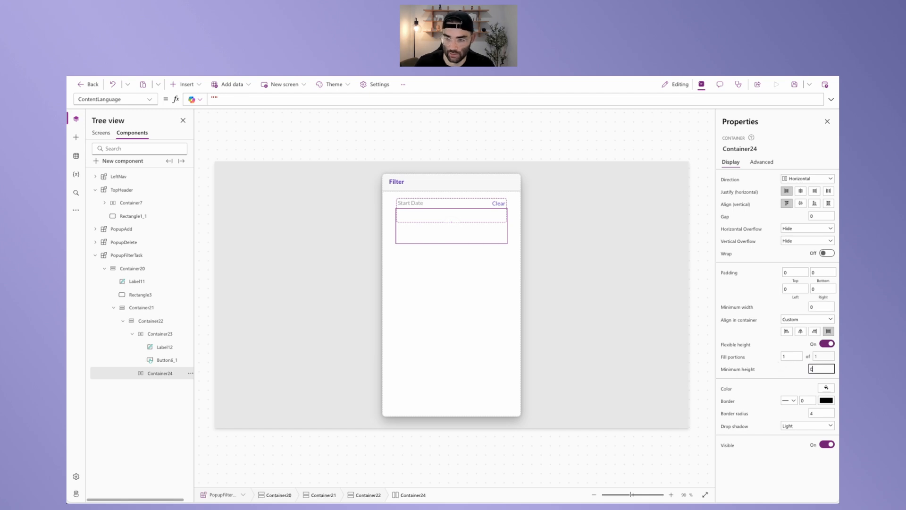
left_click(787, 371)
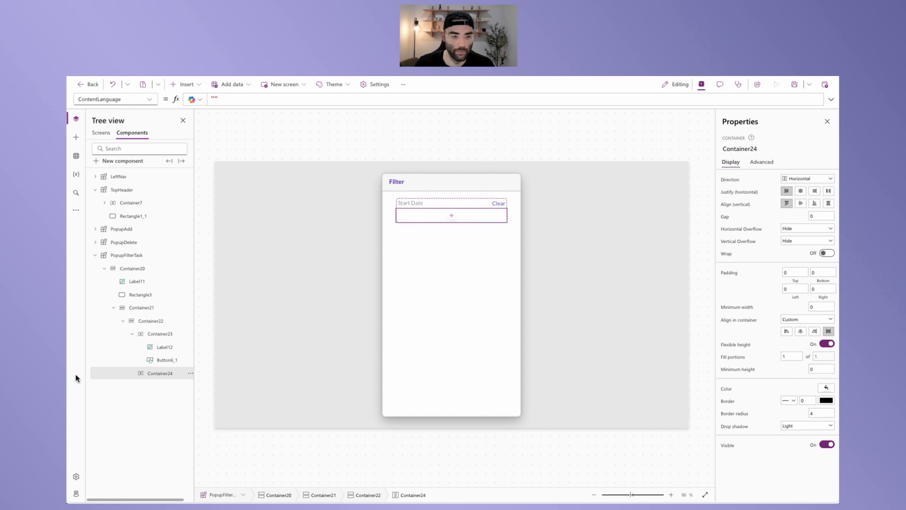
- Give the new horizontal container a border radius of 0, no drop shadow and a gap of 20
left_click(819, 409)
type("0")
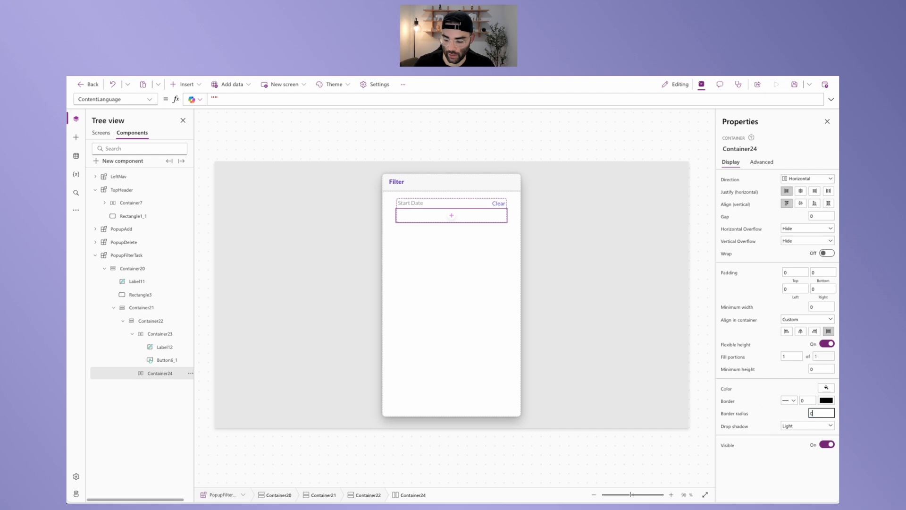
left_click(791, 427)
left_click(802, 434)
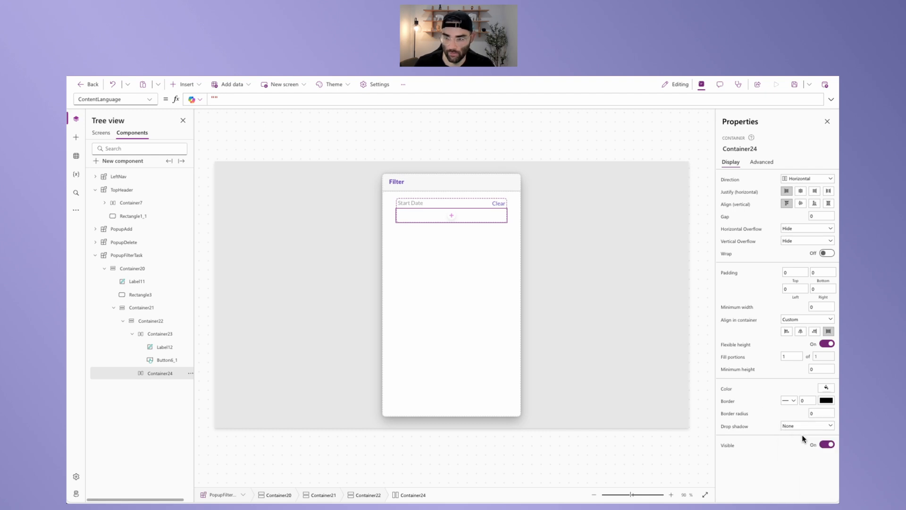
type("20")
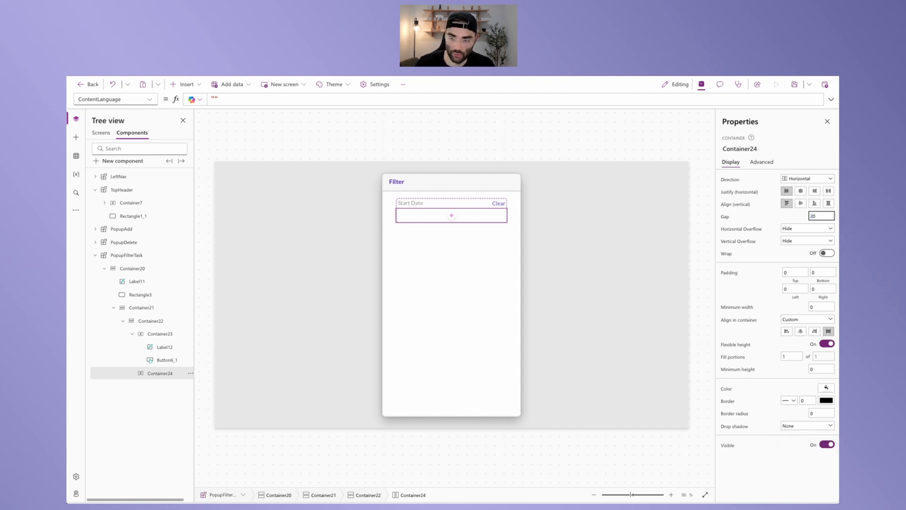
left_click(760, 214)
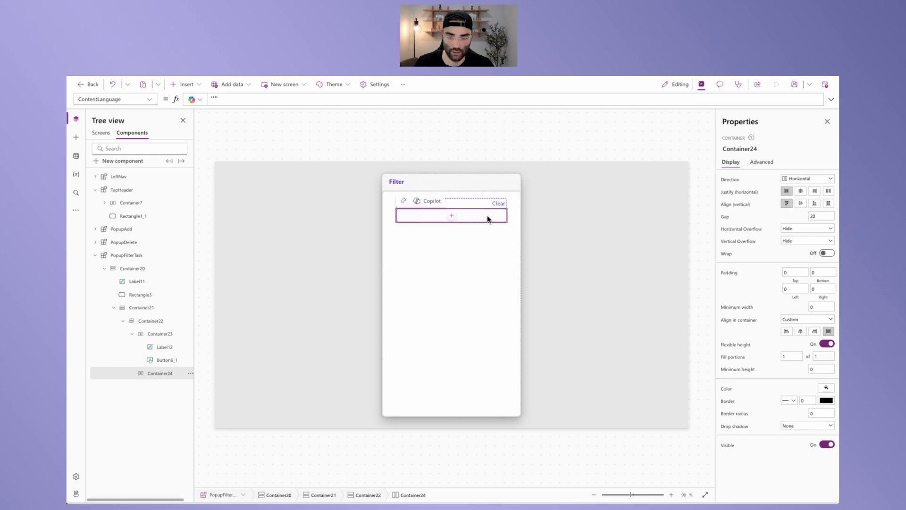
- Copy the Start Date date picker from the Task Form screen into the empty container under the Start Date label in PopupFilterTask
left_click(185, 84)
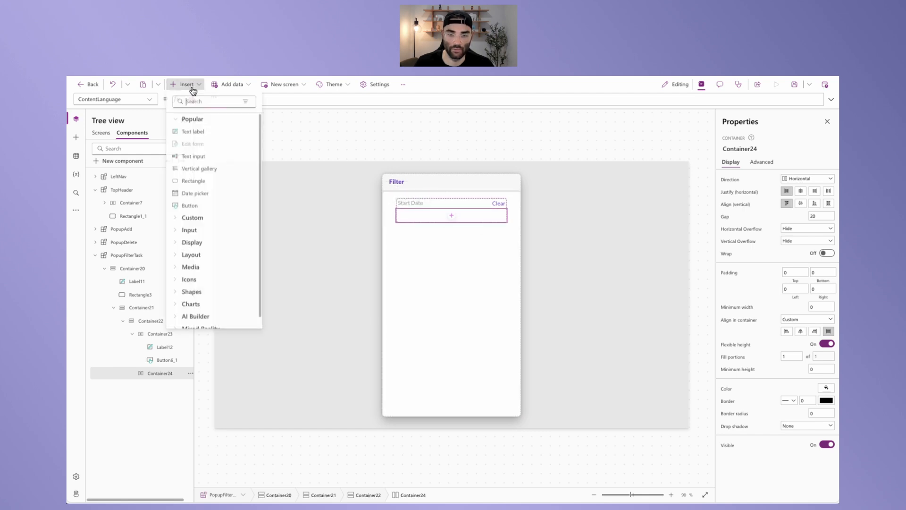
left_click(324, 140)
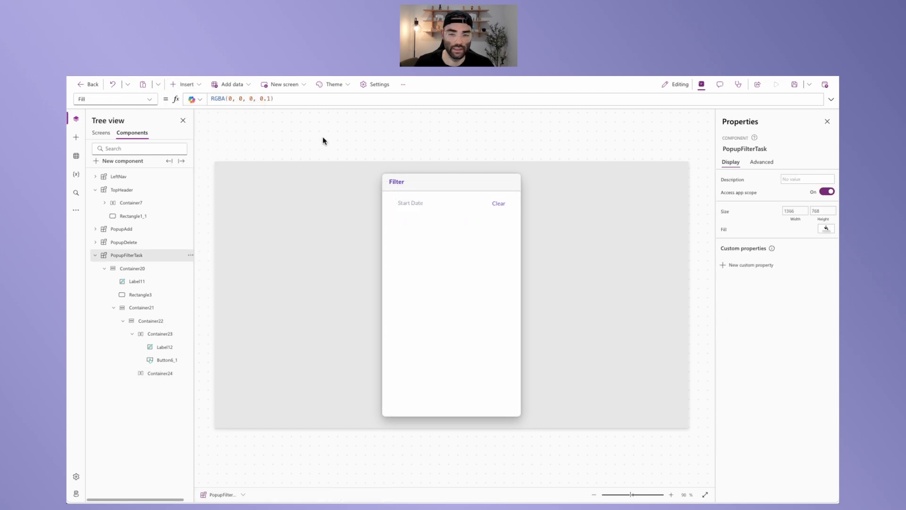
left_click(101, 134)
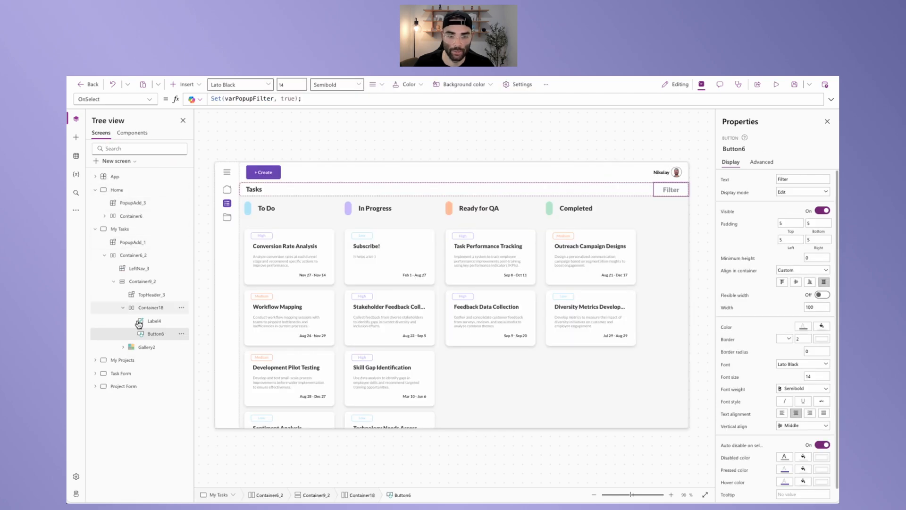
left_click(130, 377)
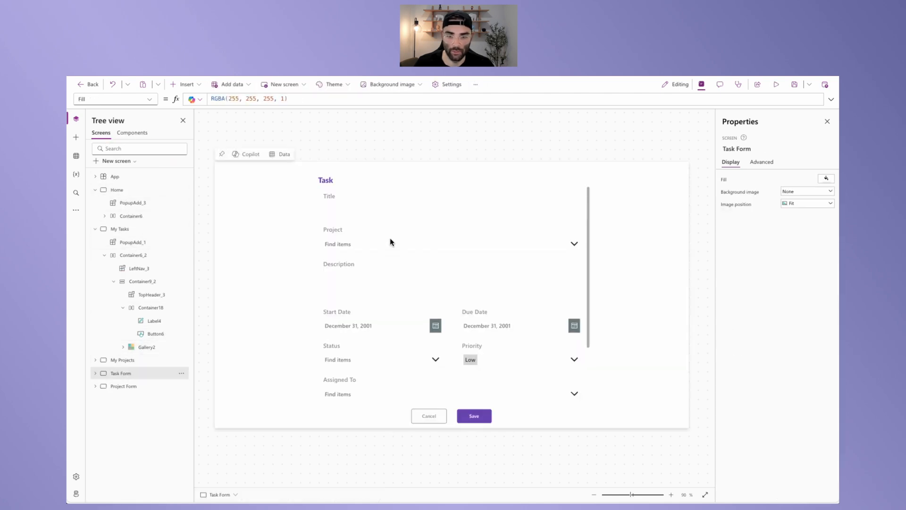
left_click(349, 328)
left_click(388, 327)
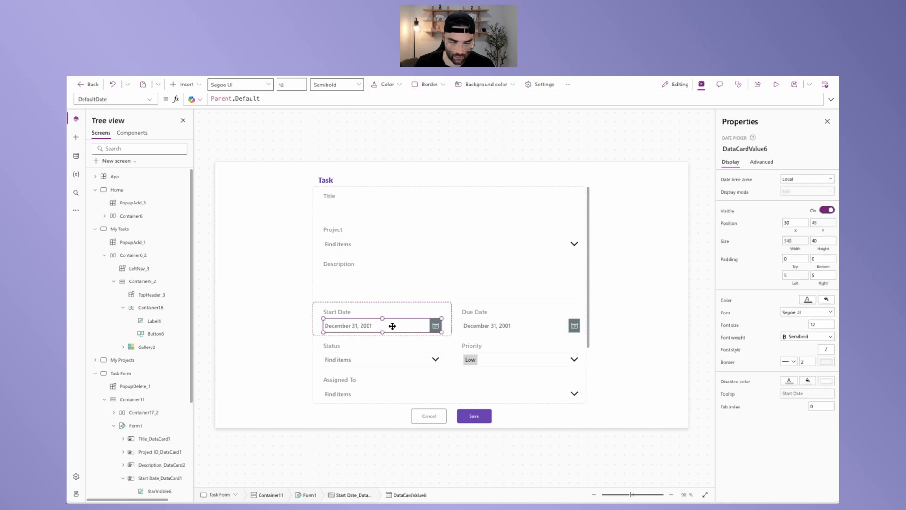
left_click(132, 133)
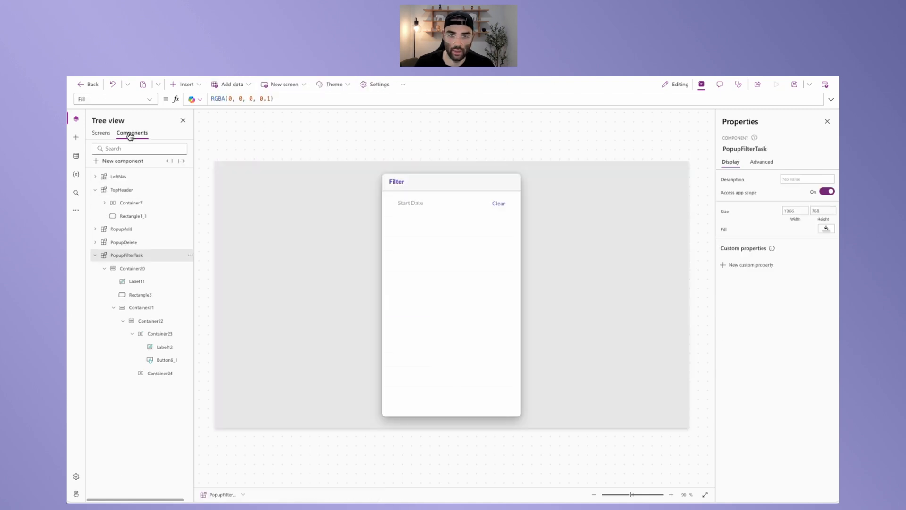
left_click(423, 219)
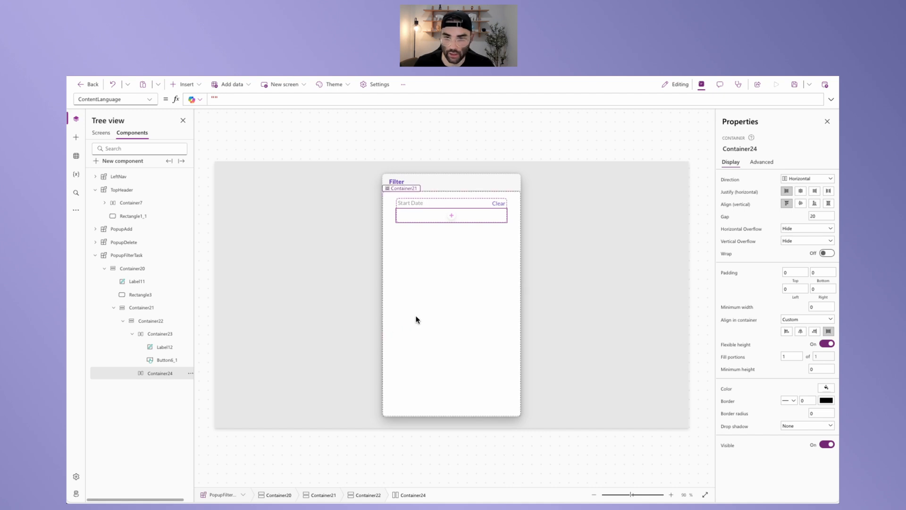
key("ctrl+v")
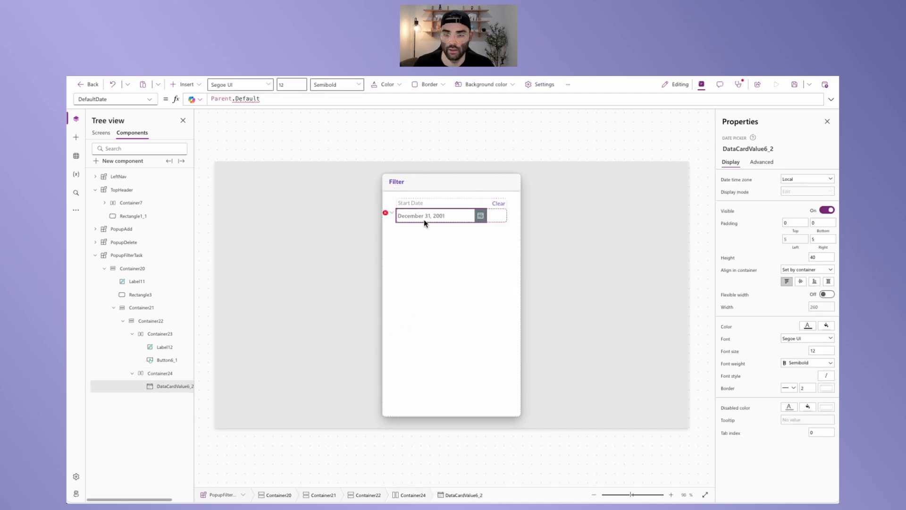
- Replace the pasted date picker's DefaultDate formula with Blank()
left_click(391, 214)
left_click(262, 100)
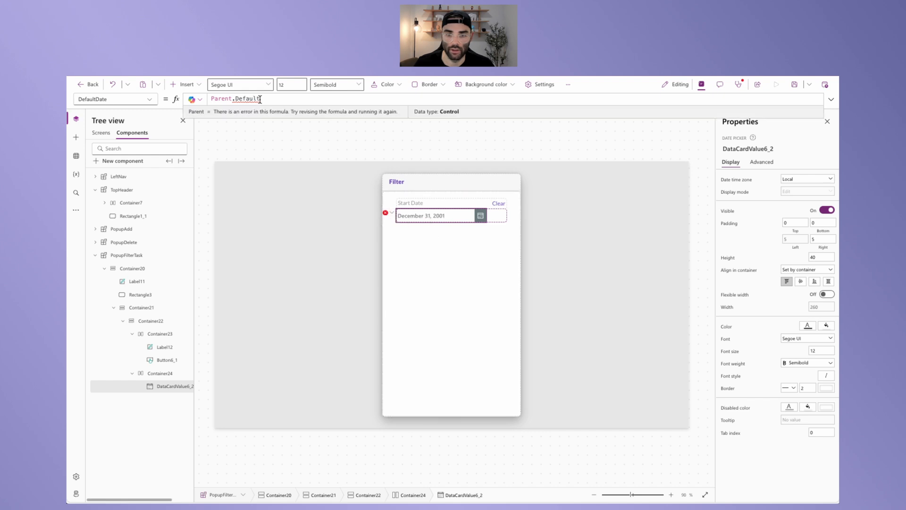
left_click_drag(270, 99, 175, 96)
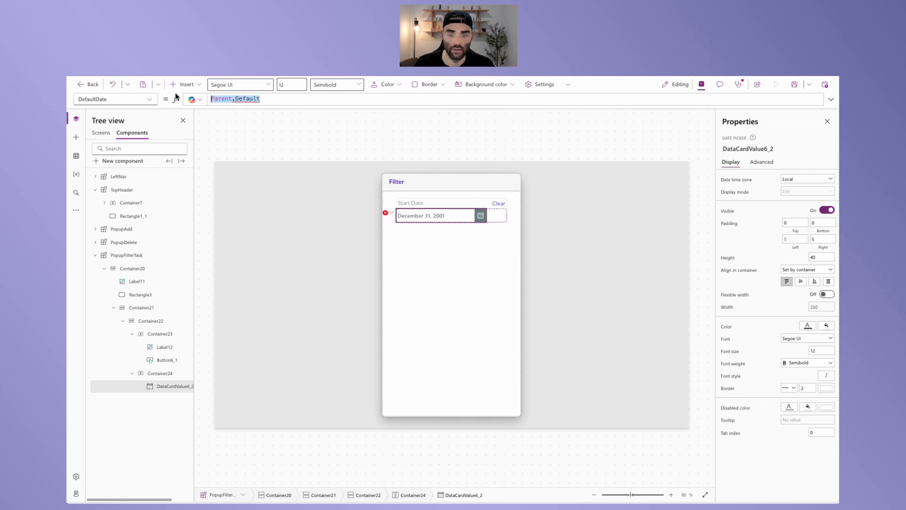
key("BackSpace")
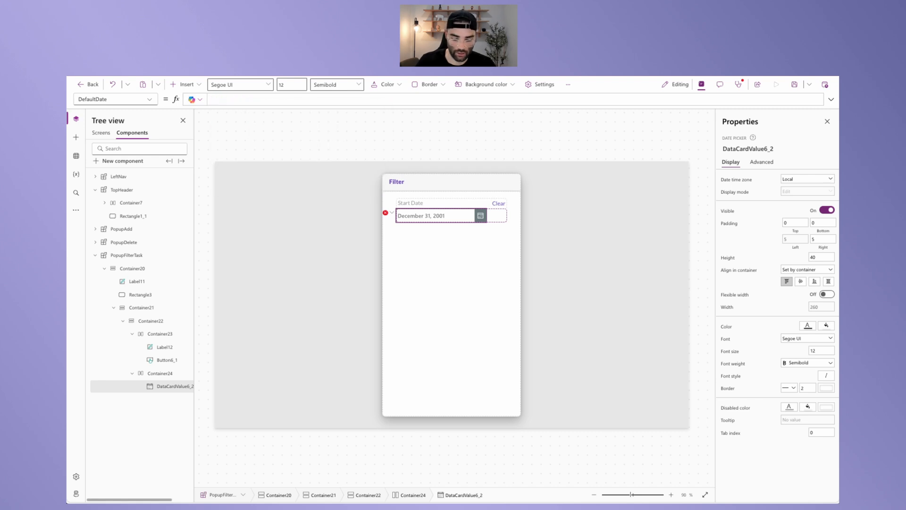
type("Blank")
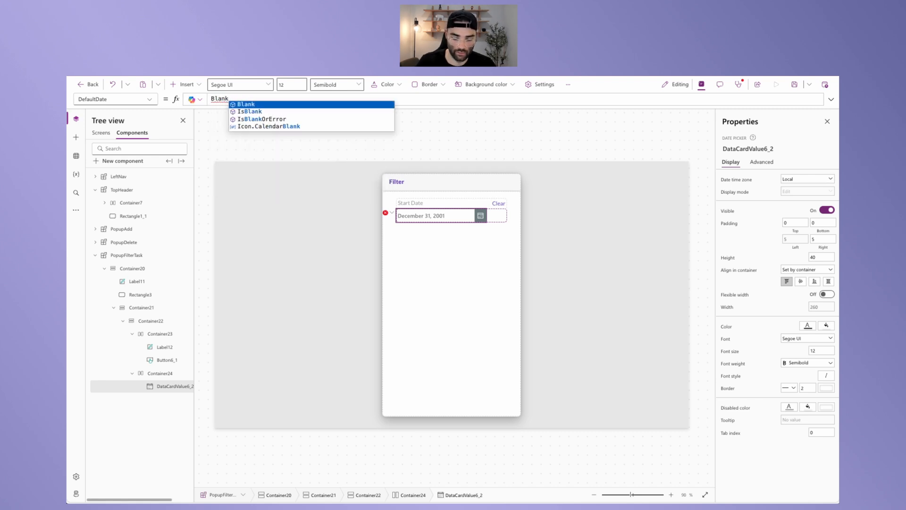
type("()")
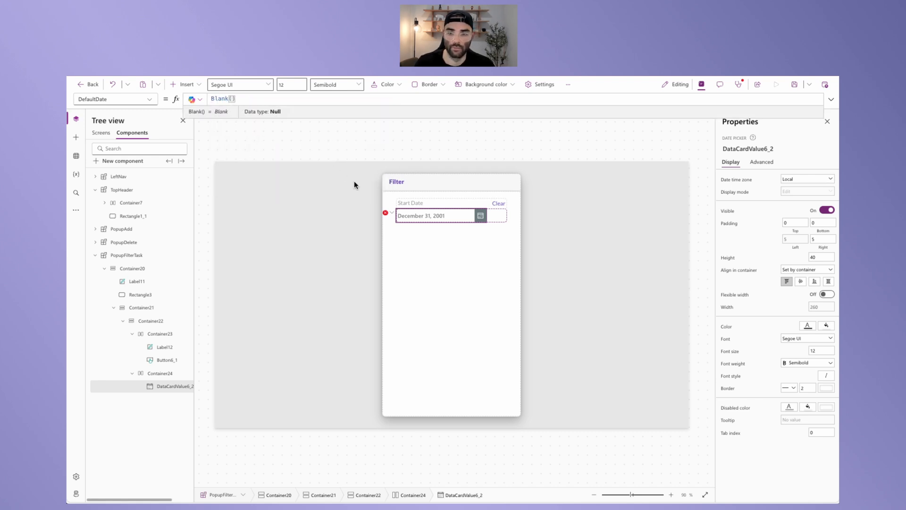
- Remove the Parent.DisplayName formula from the Start Date date picker's Tooltip property, leaving it empty
left_click(389, 213)
left_click(399, 225)
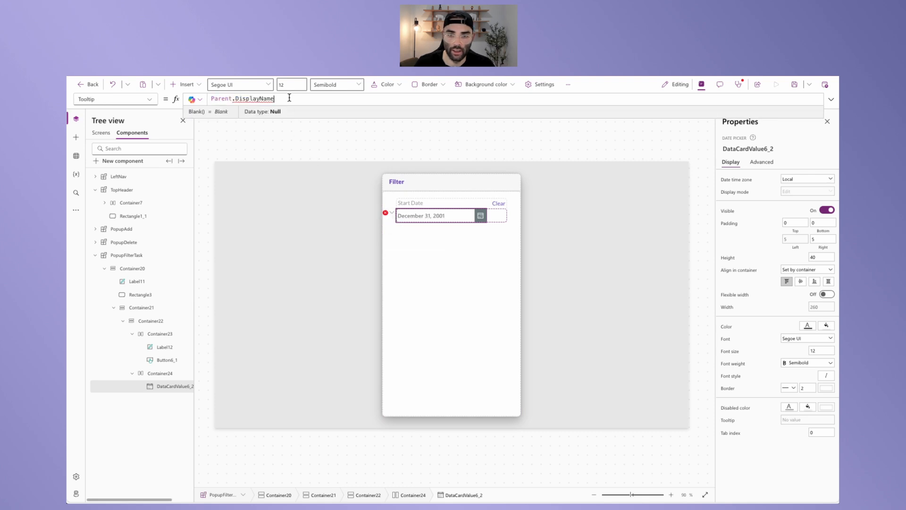
left_click_drag(289, 98, 203, 98)
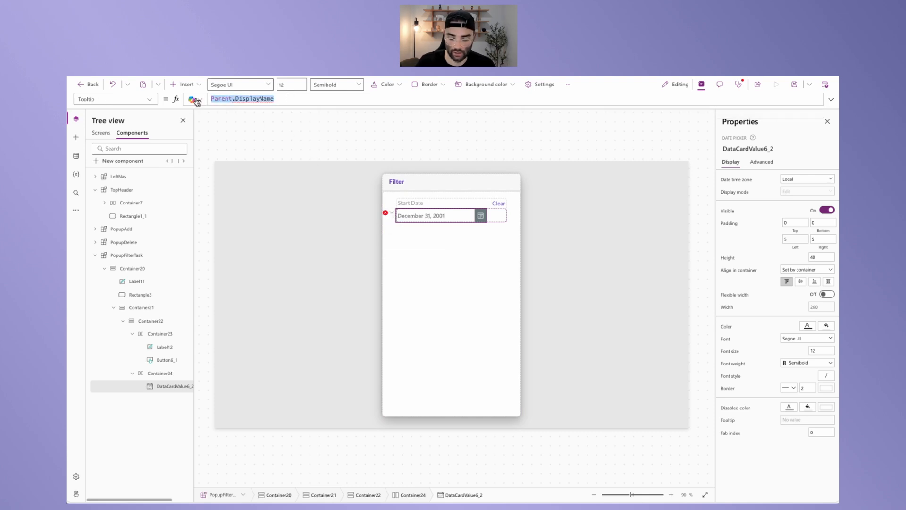
key("BackSpace")
- Reduce the date picker's BorderColor formula to MyTheme.LightGray by removing the Parent.Error condition and the Color.Red branch
left_click(387, 213)
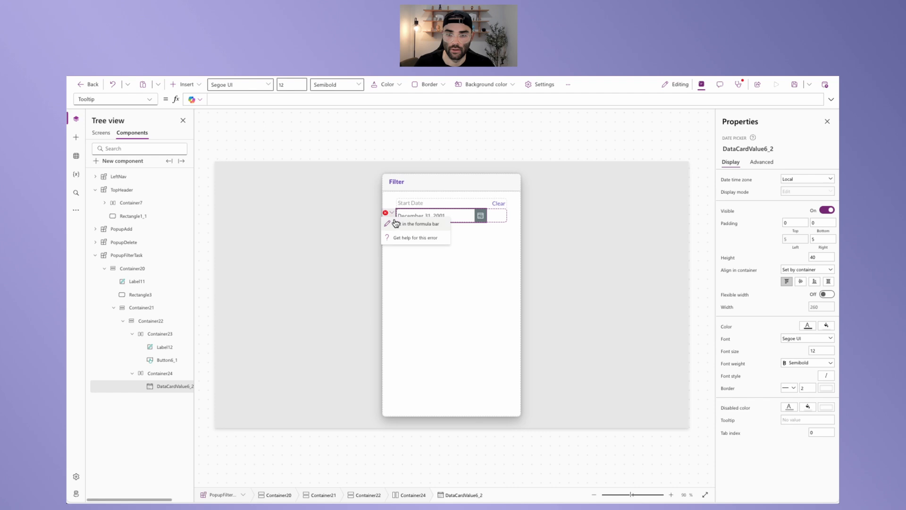
left_click(396, 222)
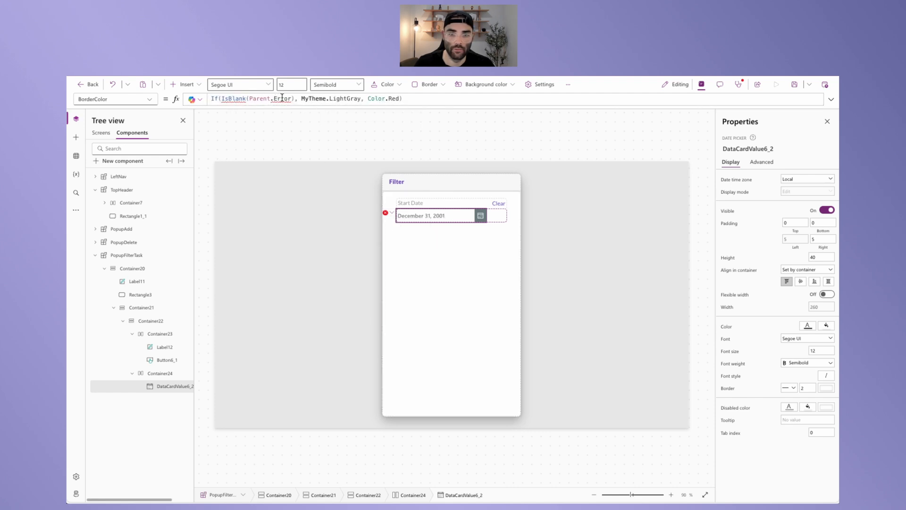
left_click_drag(301, 98, 144, 100)
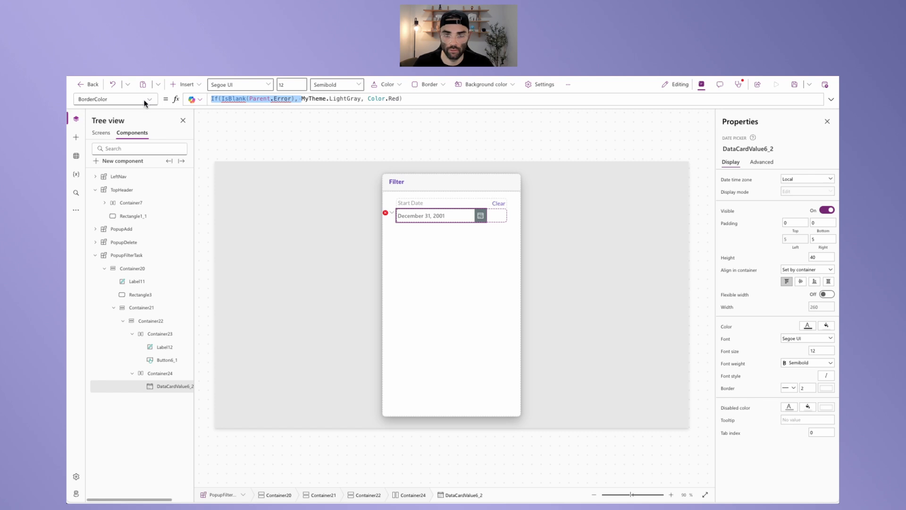
key("BackSpace")
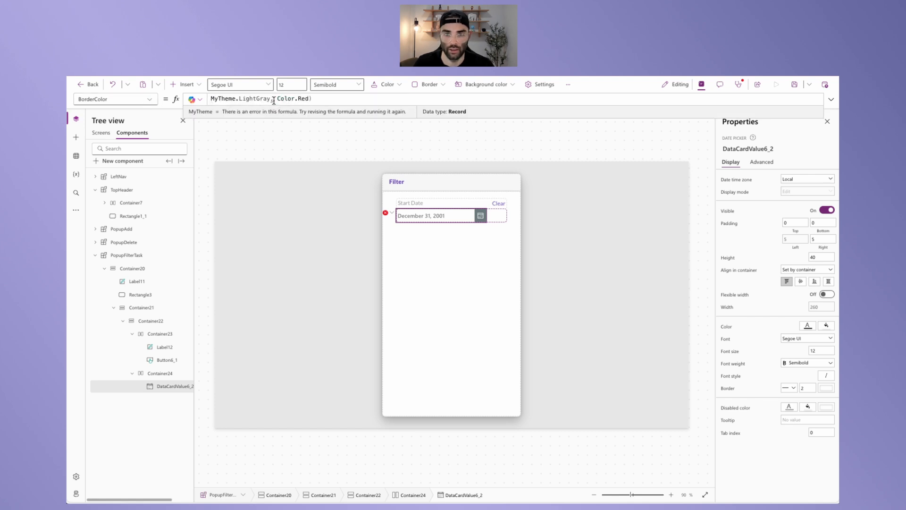
left_click_drag(271, 99, 320, 99)
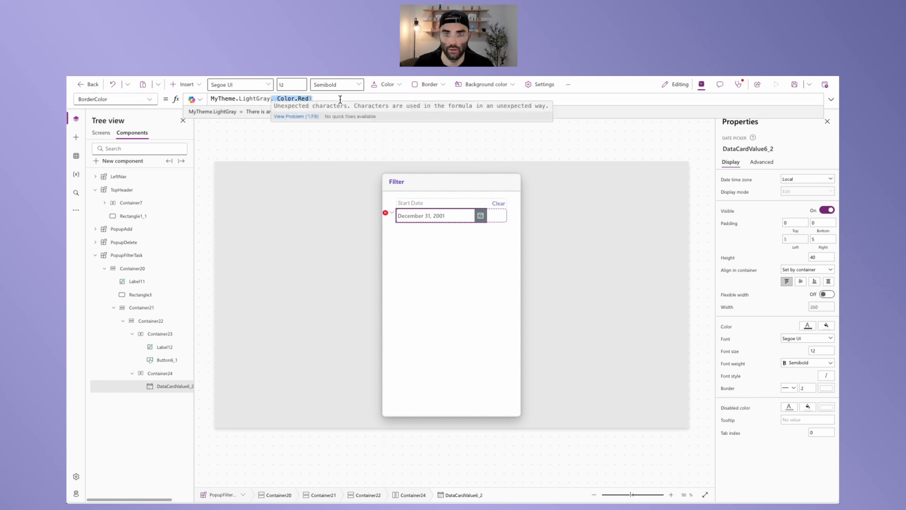
key("BackSpace")
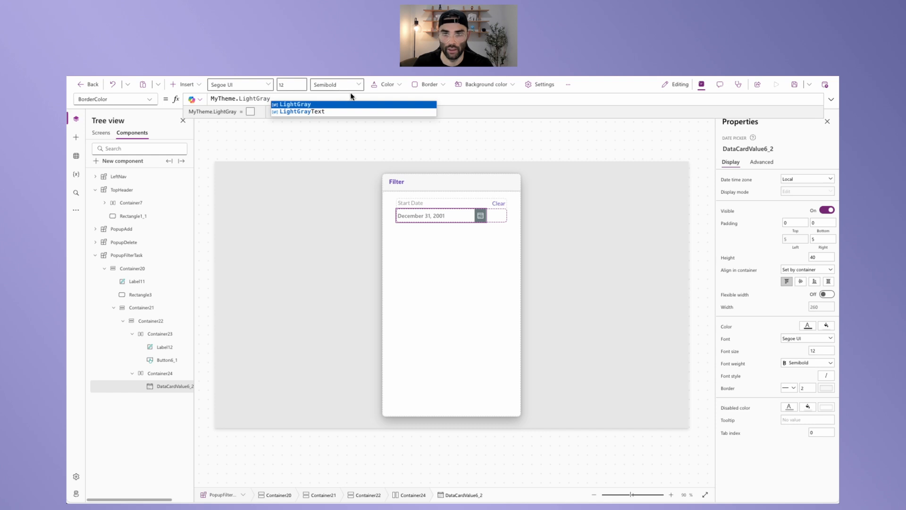
left_click(332, 77)
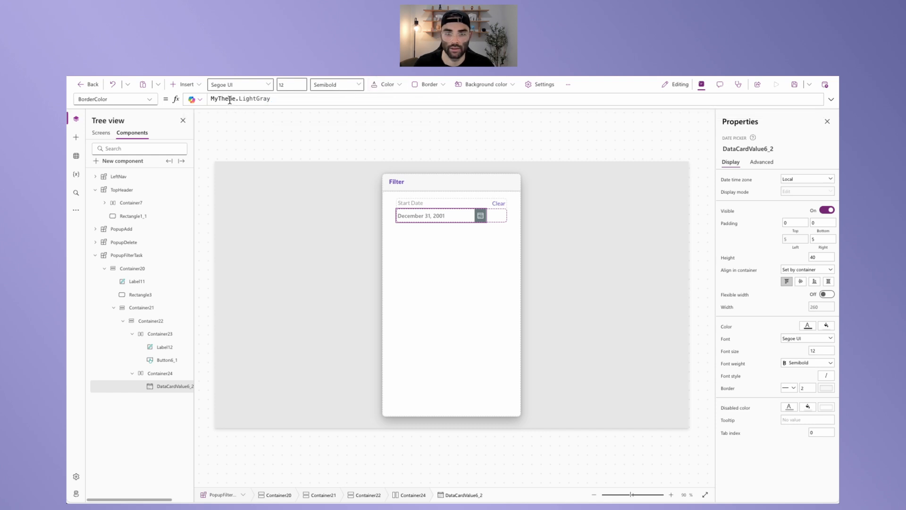
left_click(460, 149)
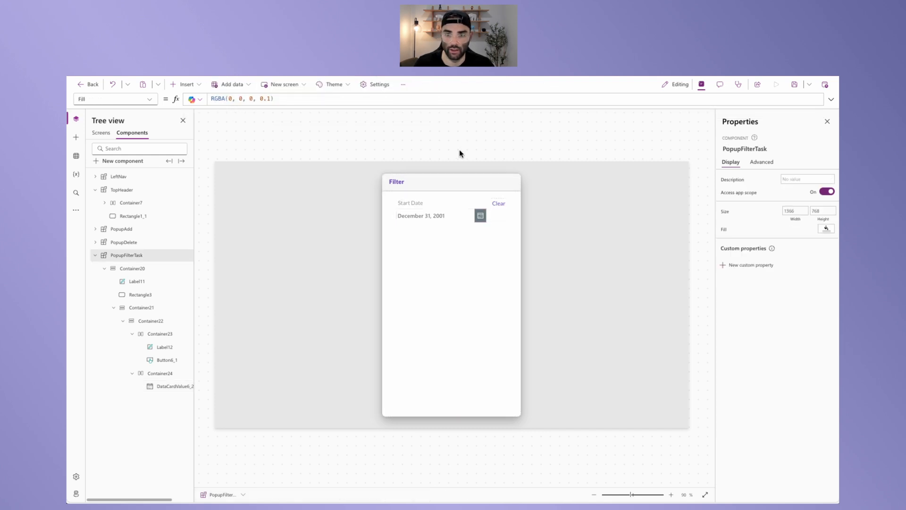
left_click(459, 217)
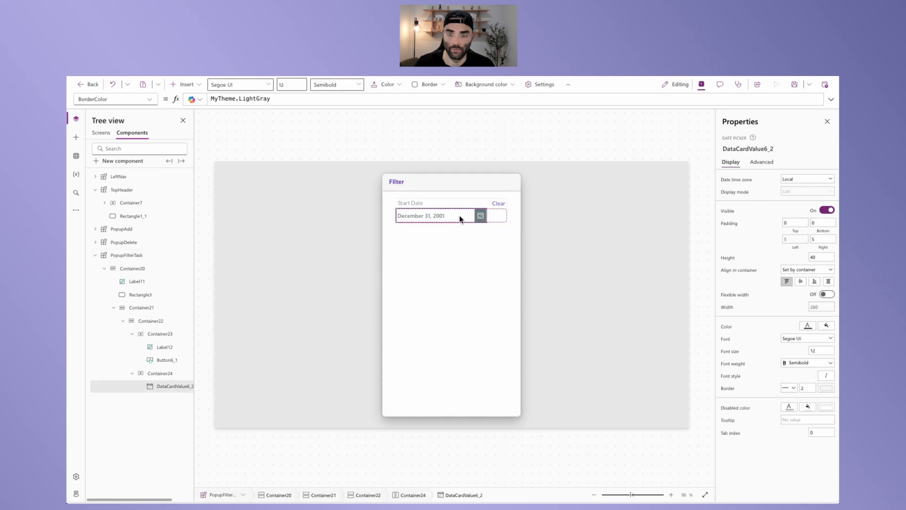
left_click(450, 168)
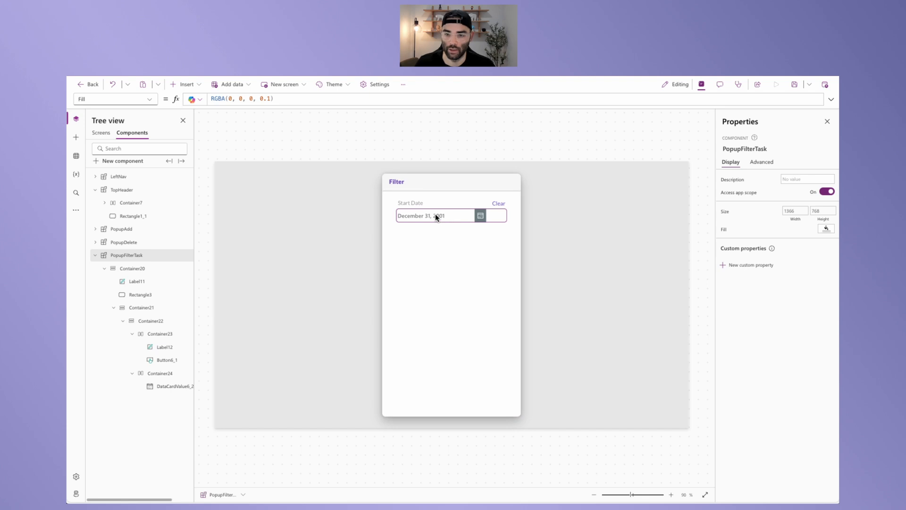
- Set the padding of the horizontal container around the date picker to 2 on all four sides
left_click(497, 217)
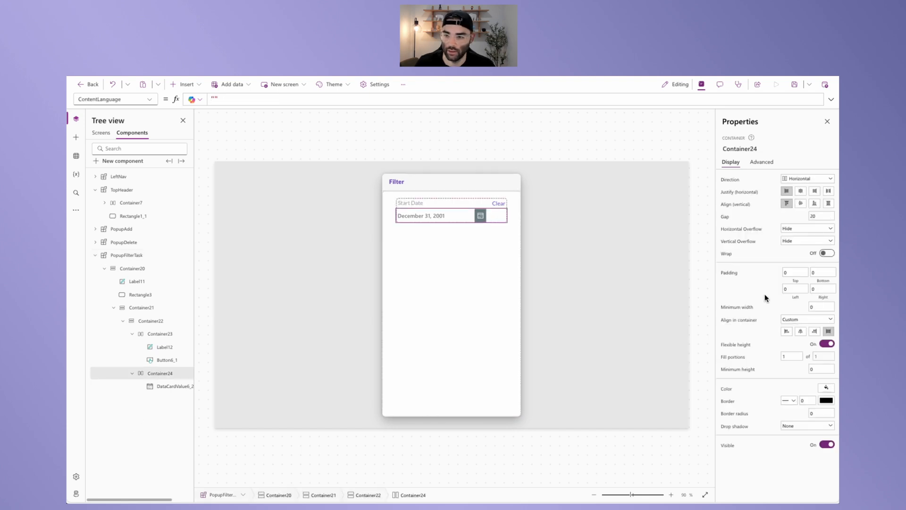
left_click(795, 272)
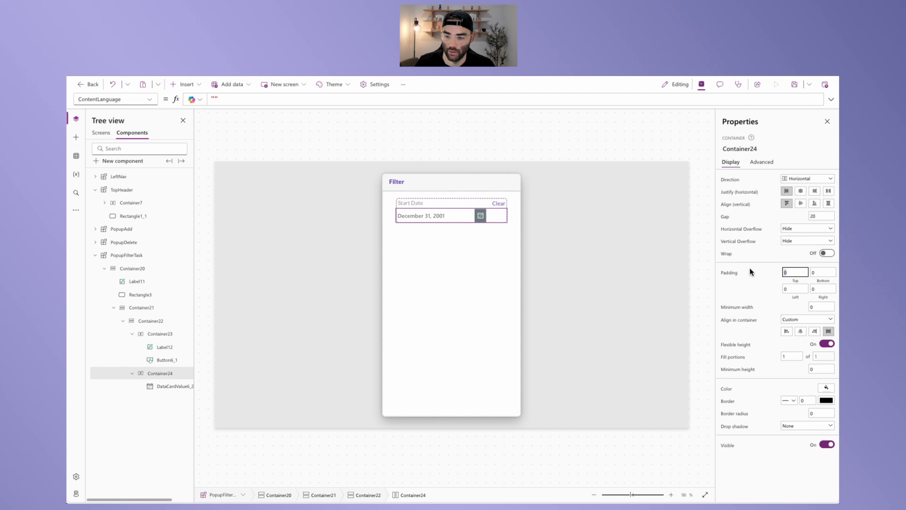
type("2")
key("Tab")
type("2")
key("Tab")
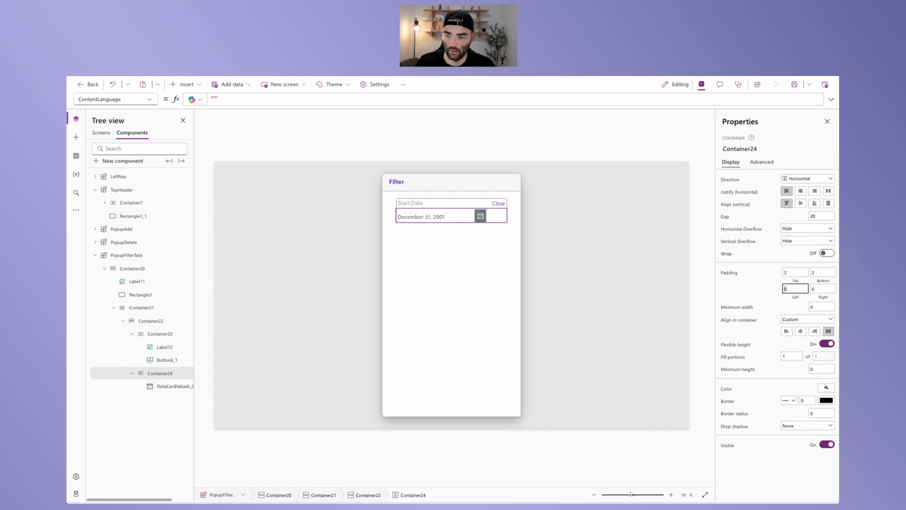
type("2")
key("Tab")
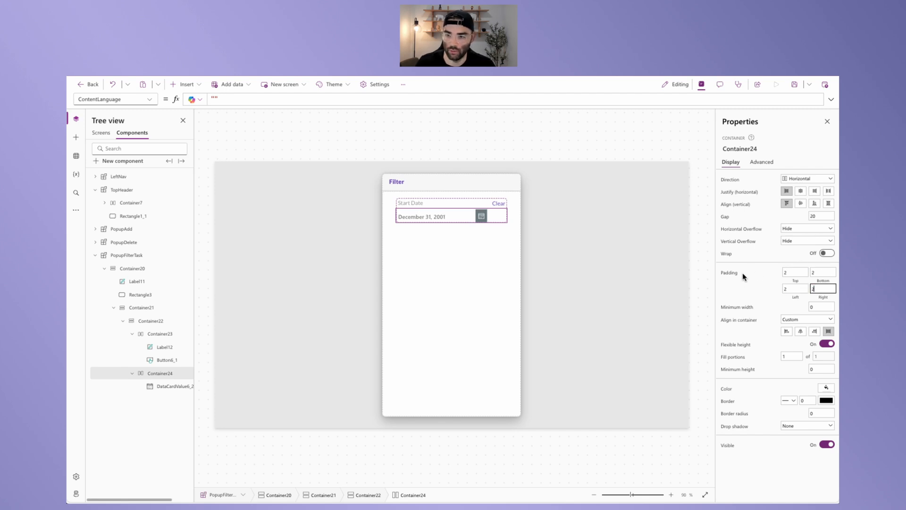
left_click(749, 286)
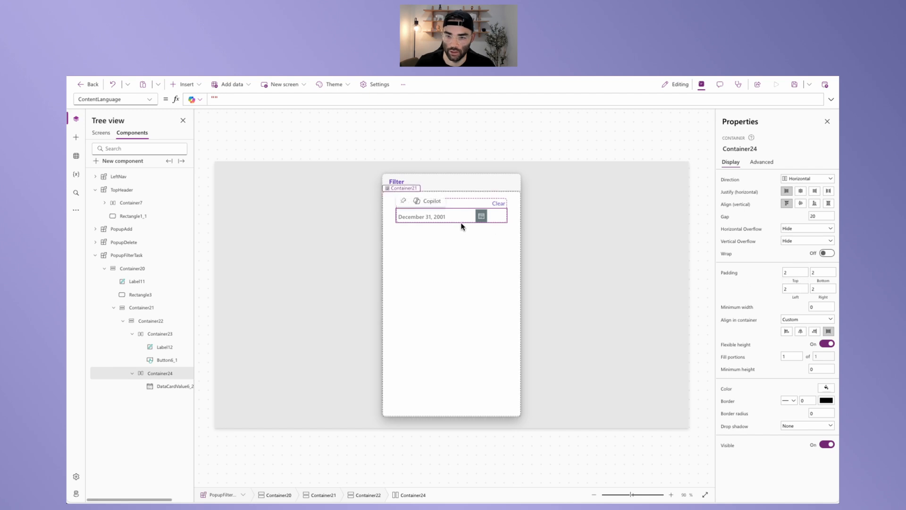
- Stretch the date picker vertically within its container and set its minimum height to 0
left_click(414, 214)
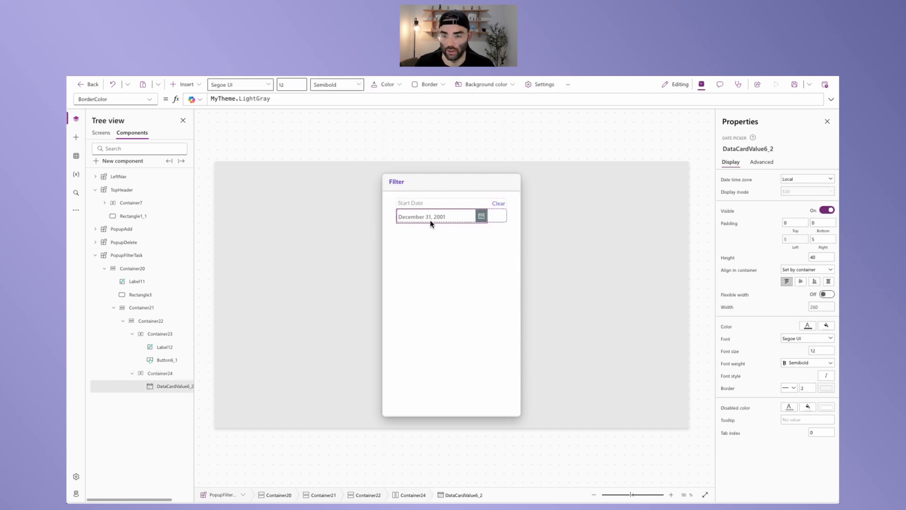
left_click(828, 282)
left_click(823, 257)
type("0")
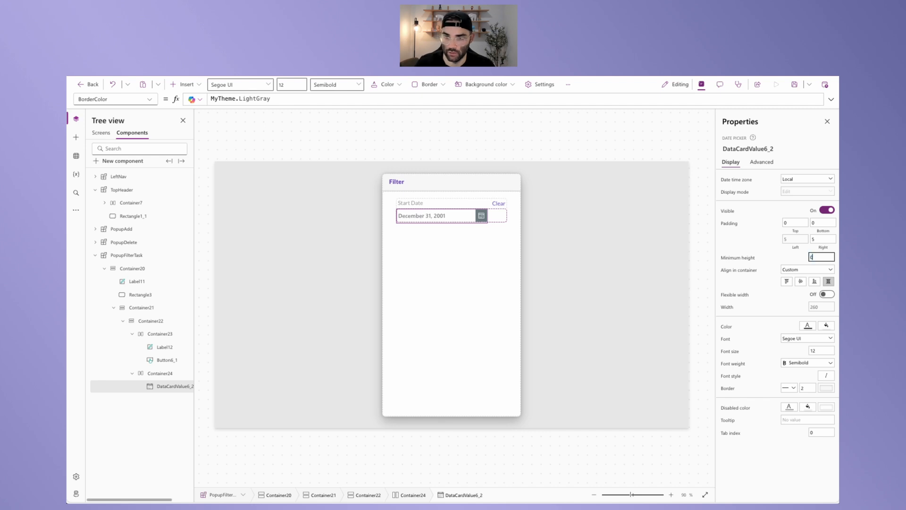
left_click(524, 138)
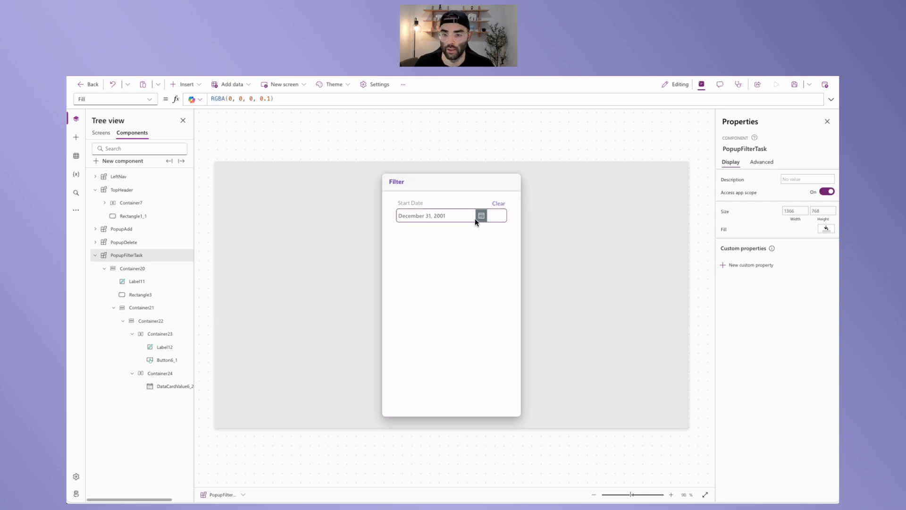
- Replace the date picker's Format property with "yyyy-mm-dd"
left_click(427, 218)
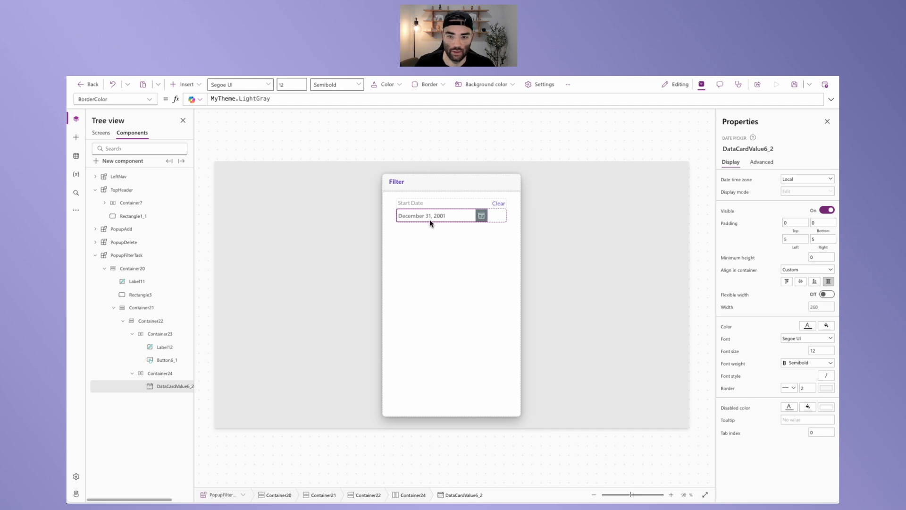
left_click(764, 162)
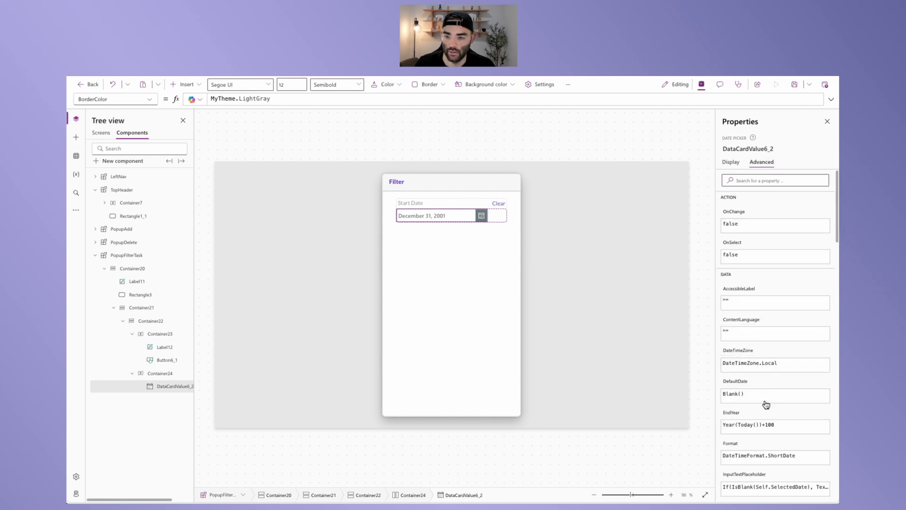
scroll(765, 405, "down", 3)
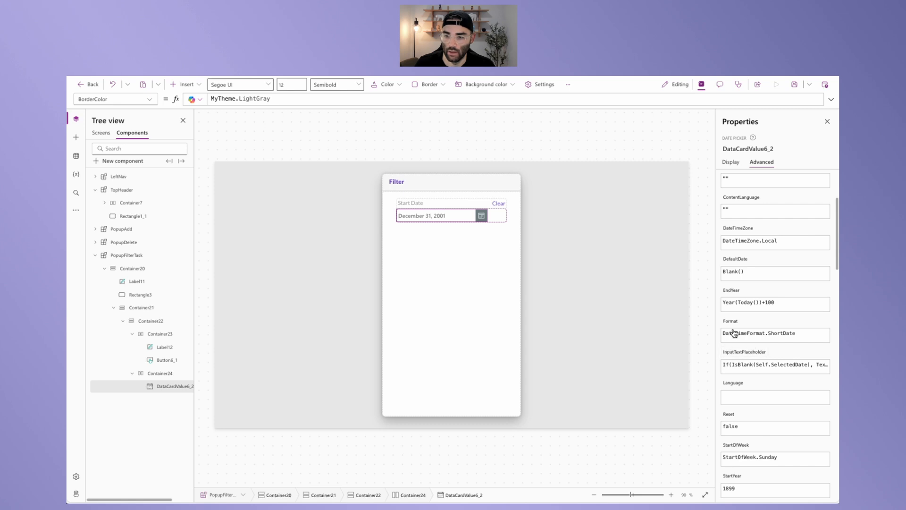
left_click(800, 334)
left_click_drag(800, 333, 690, 338)
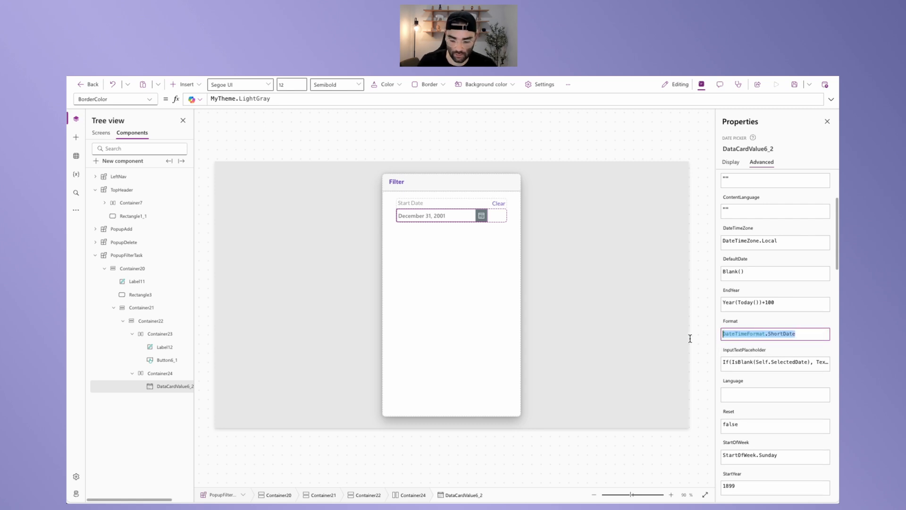
type("\"yy")
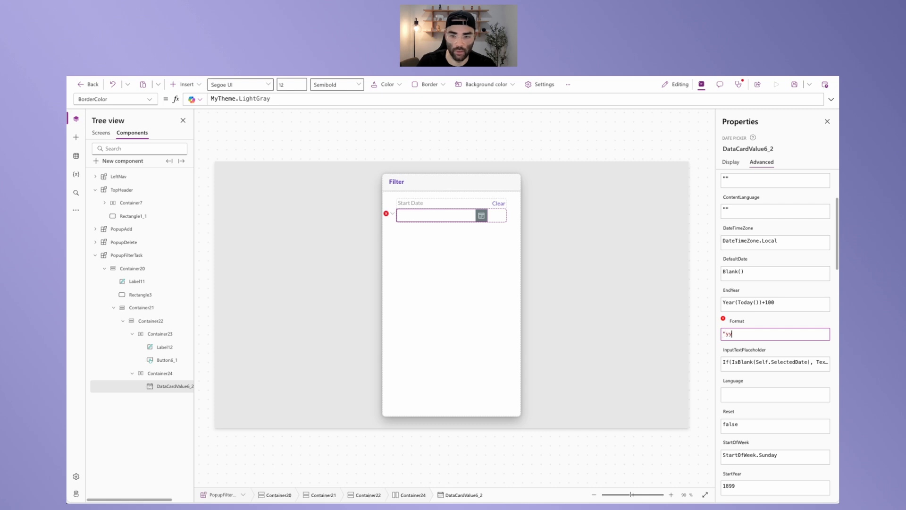
type("yy-mm")
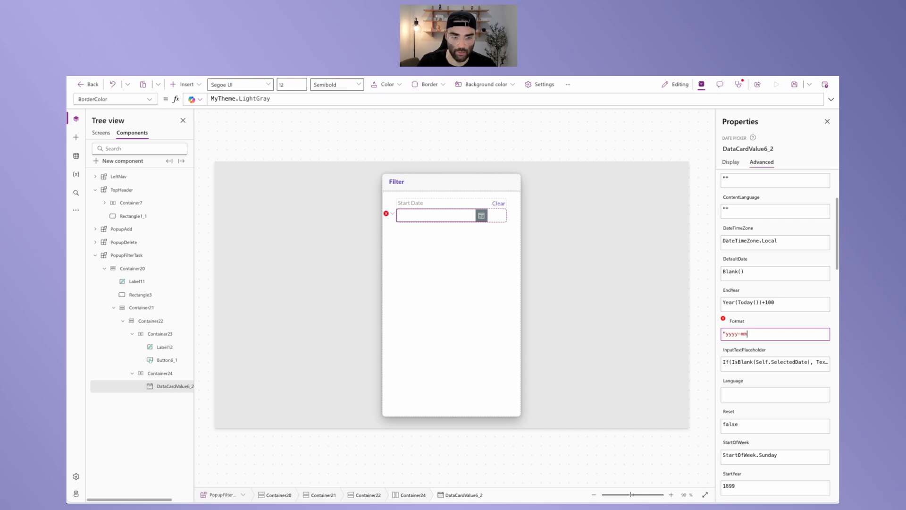
type("-dd\"")
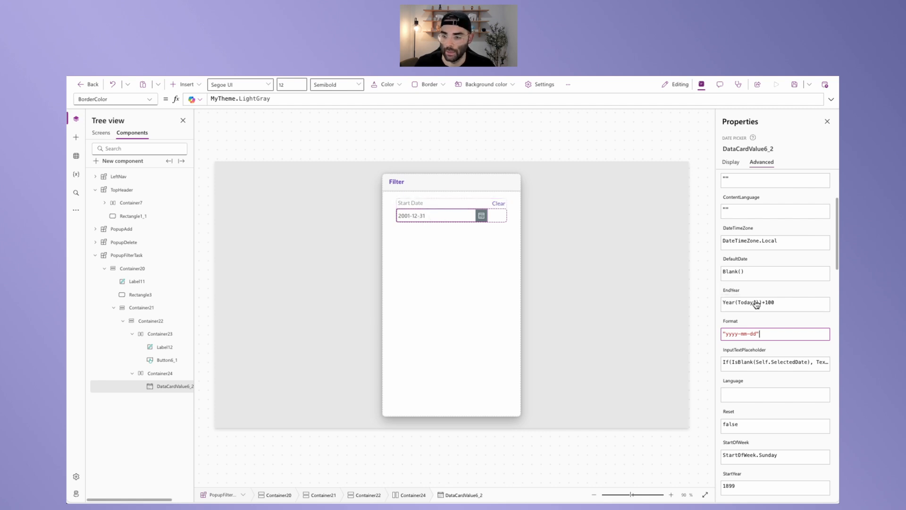
- Replace the date picker's InputTextPlaceholder formula with the text "Start"
left_click(755, 362)
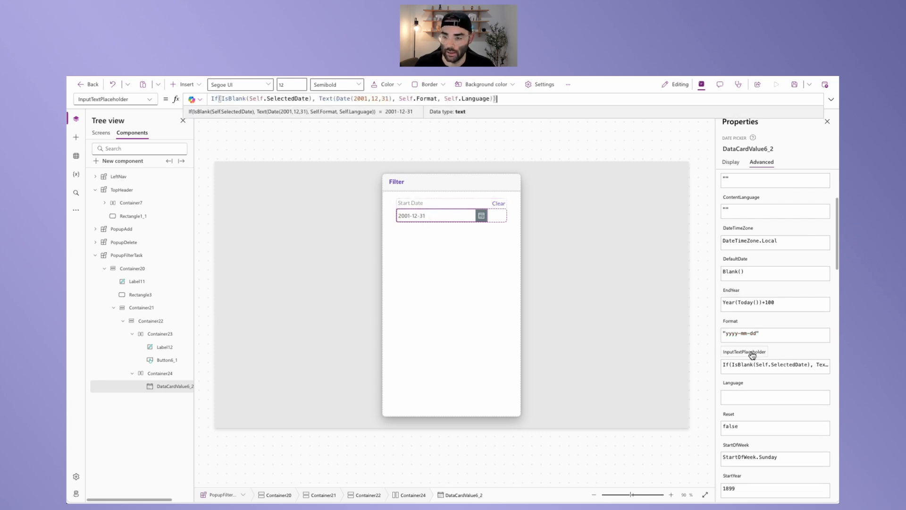
key("ctrl+a")
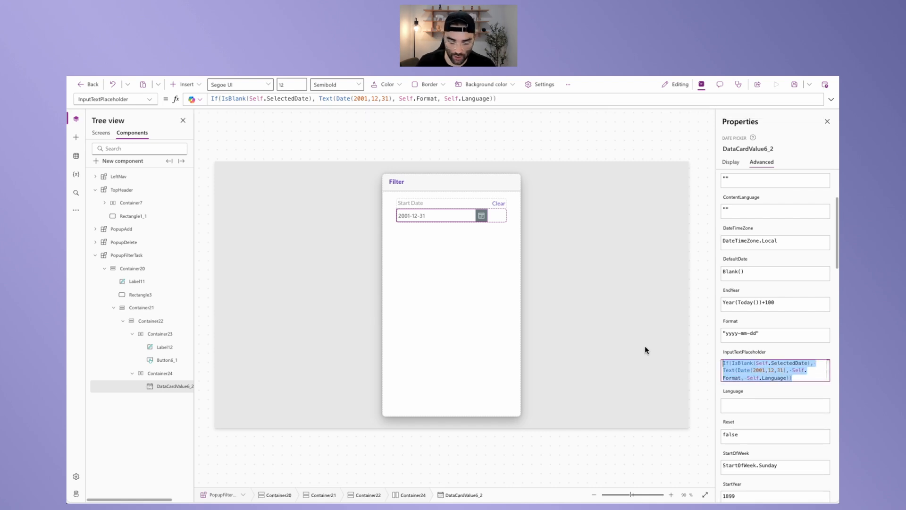
type("\"")
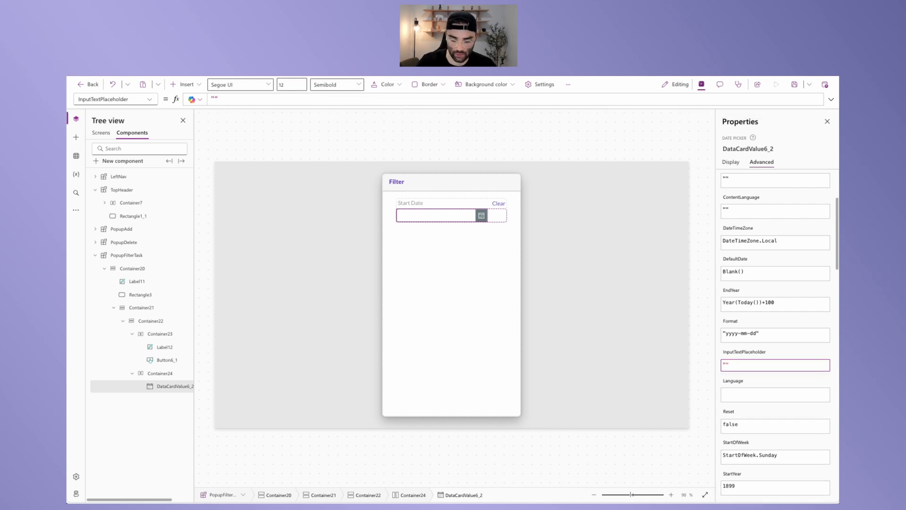
type("S")
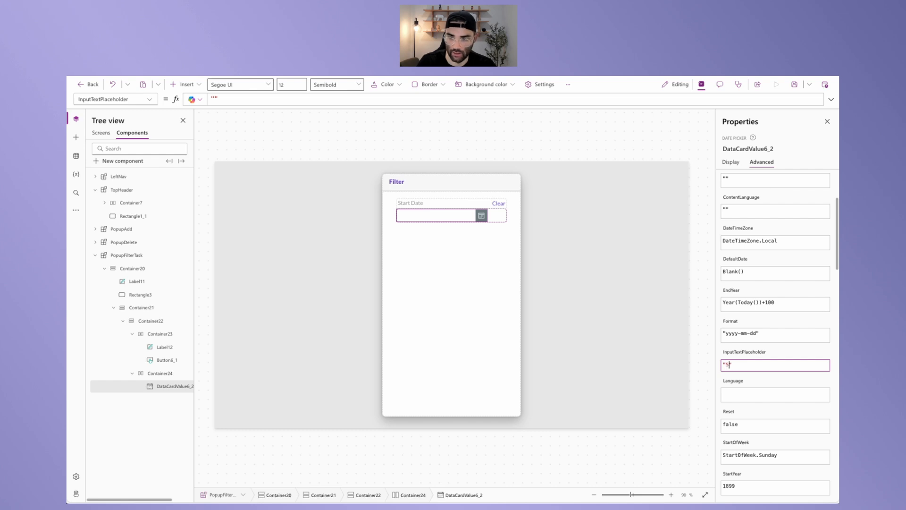
type("tart")
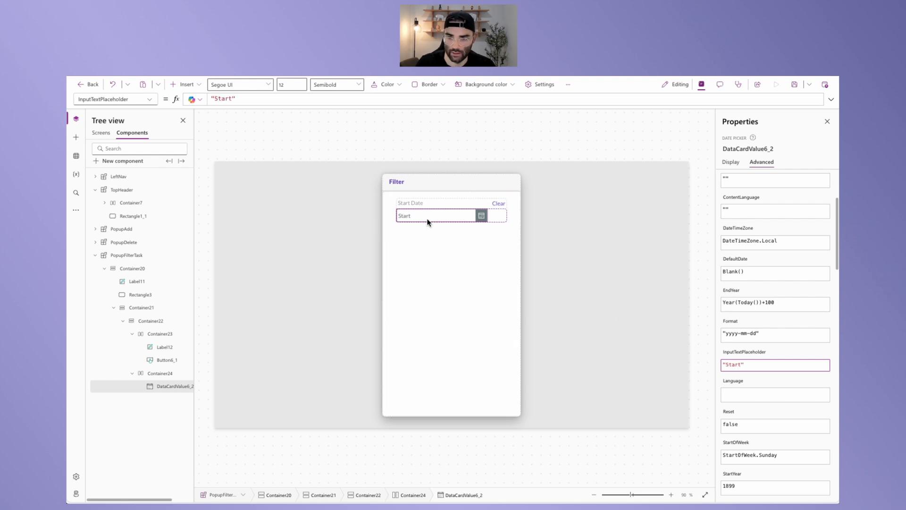
- Turn on flexible width for the date picker and set its minimum width to 0
left_click(730, 161)
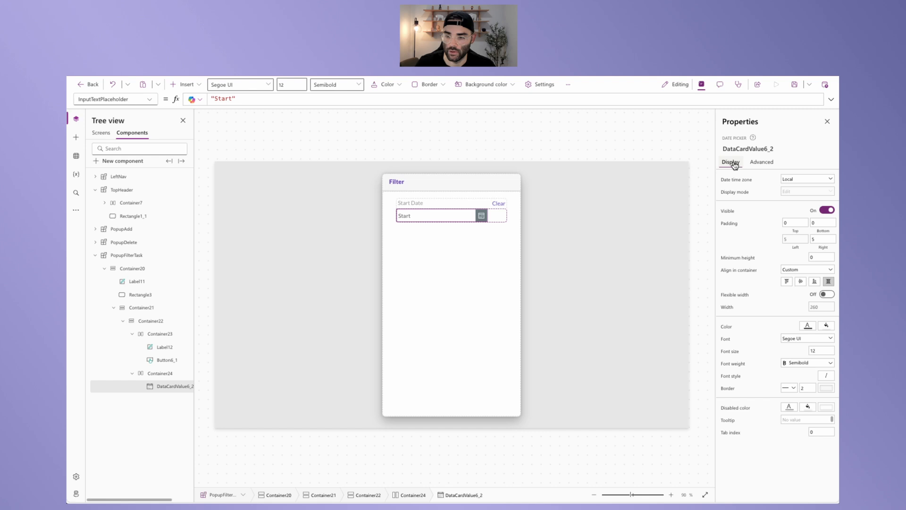
left_click(827, 294)
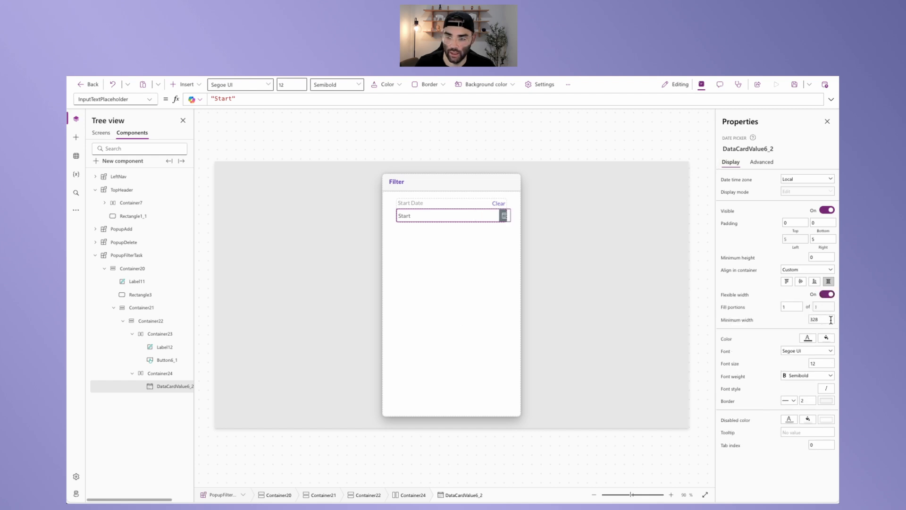
double_click(820, 319)
type("0")
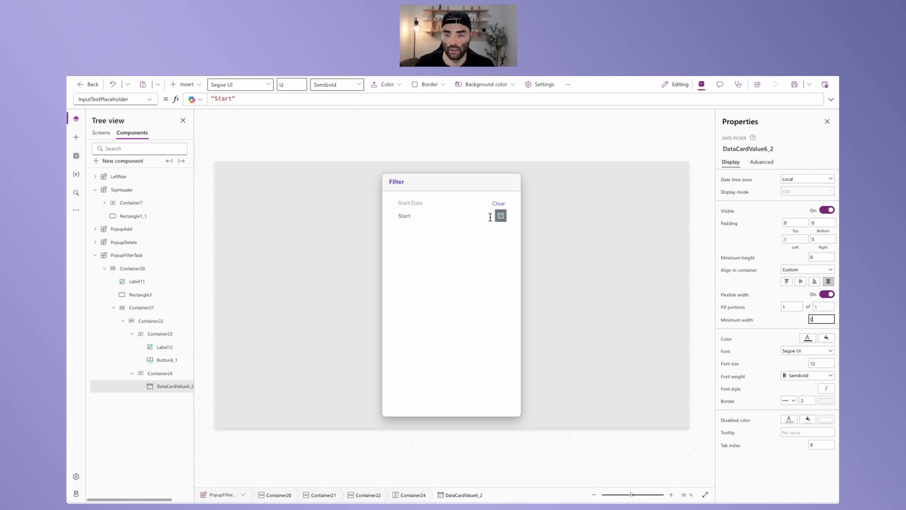
- Duplicate the Start date picker inside Container24 so two date pickers sit side by side in the row
left_click(446, 218)
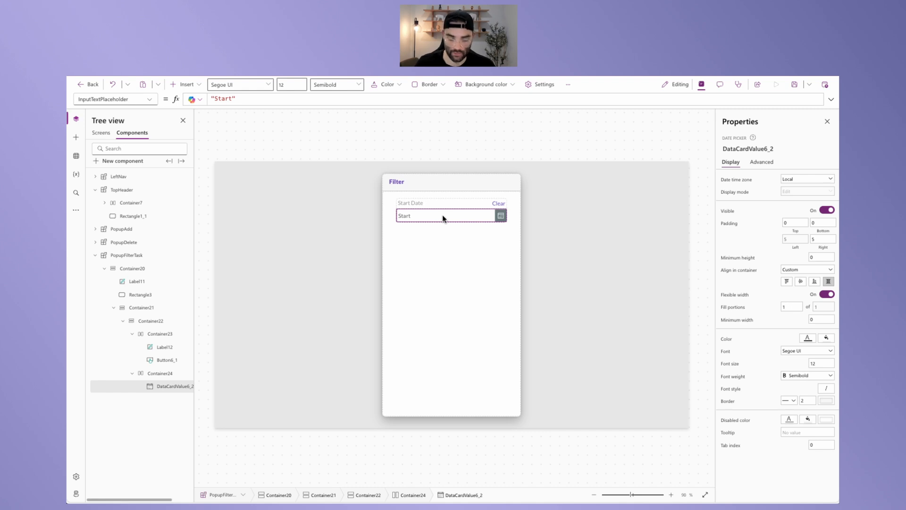
key("ctrl+v")
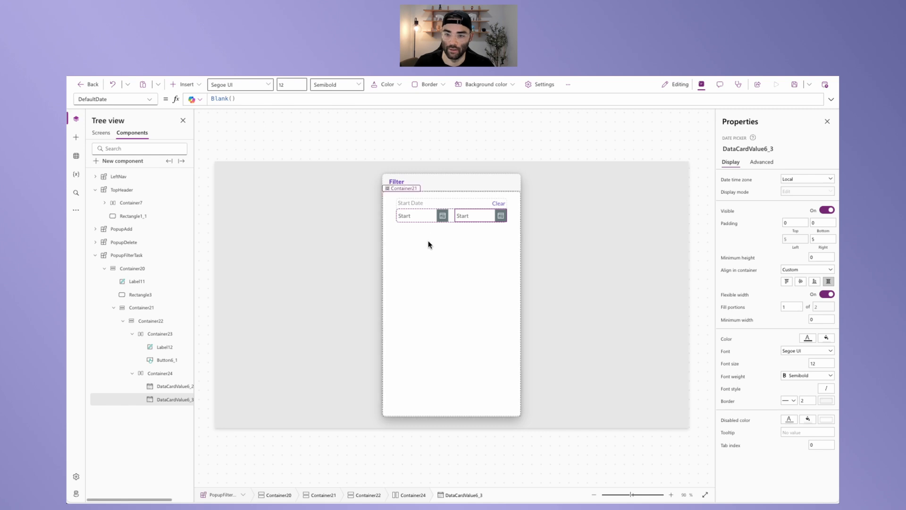
left_click(160, 374)
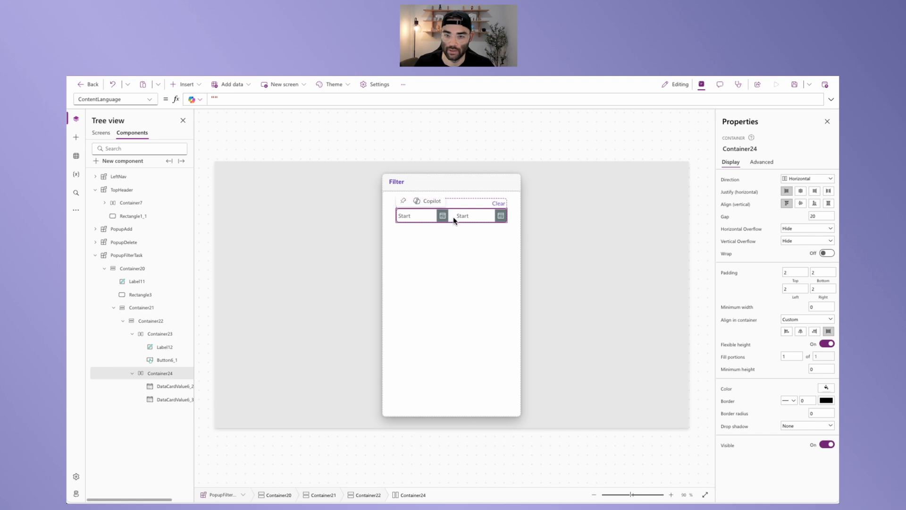
- Set the second date picker's InputTextPlaceholder to "End"
left_click(181, 399)
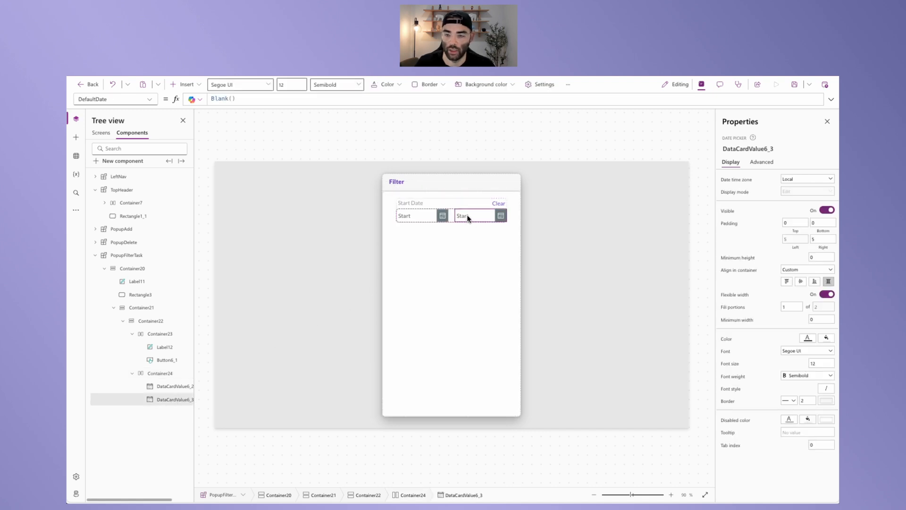
left_click(766, 162)
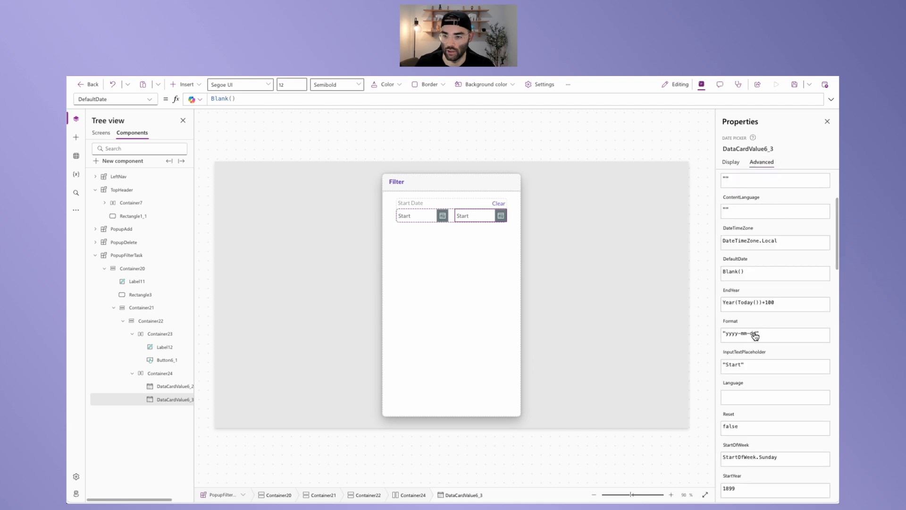
left_click(744, 366)
double_click(734, 365)
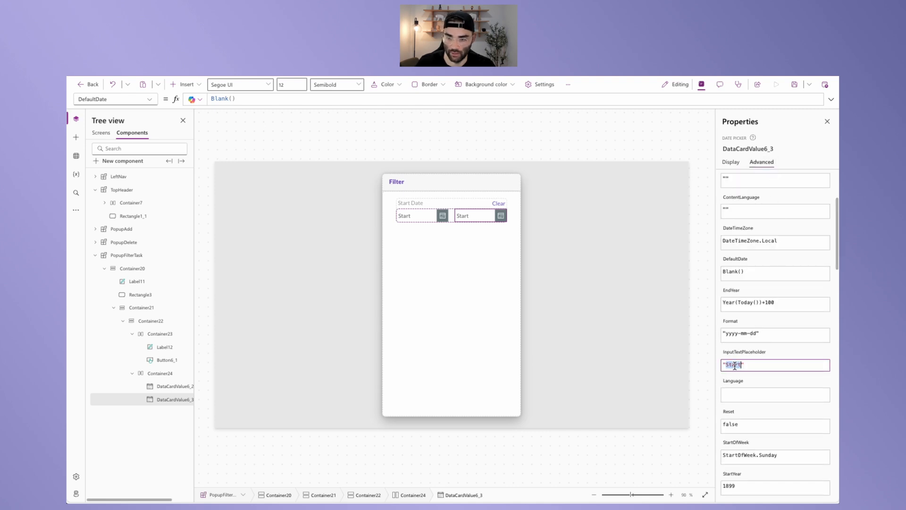
type("End")
left_click(413, 216)
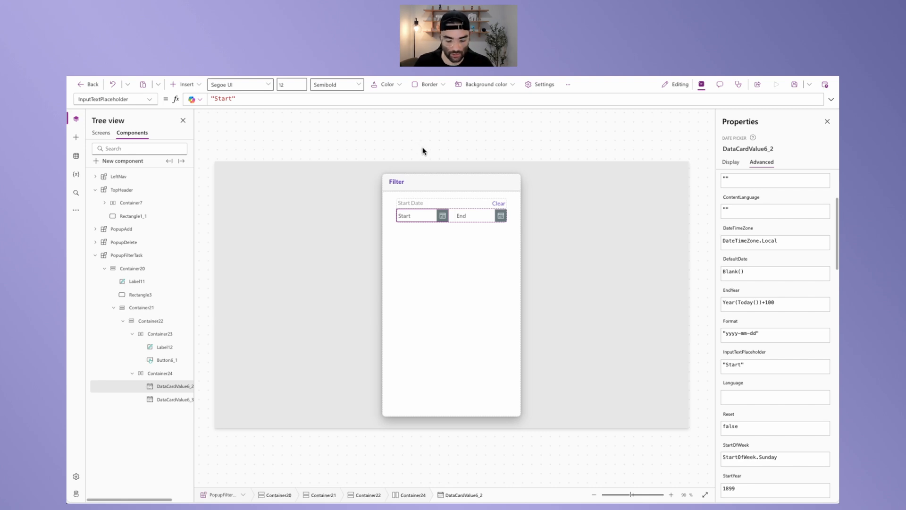
- Rename the date picker with the Start placeholder as dtStartDateStart
left_click(472, 217)
left_click(417, 217)
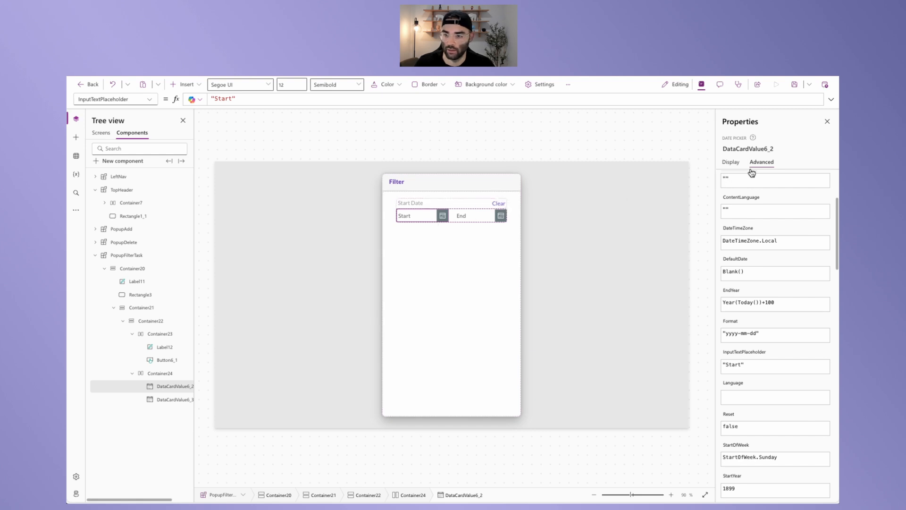
left_click(757, 149)
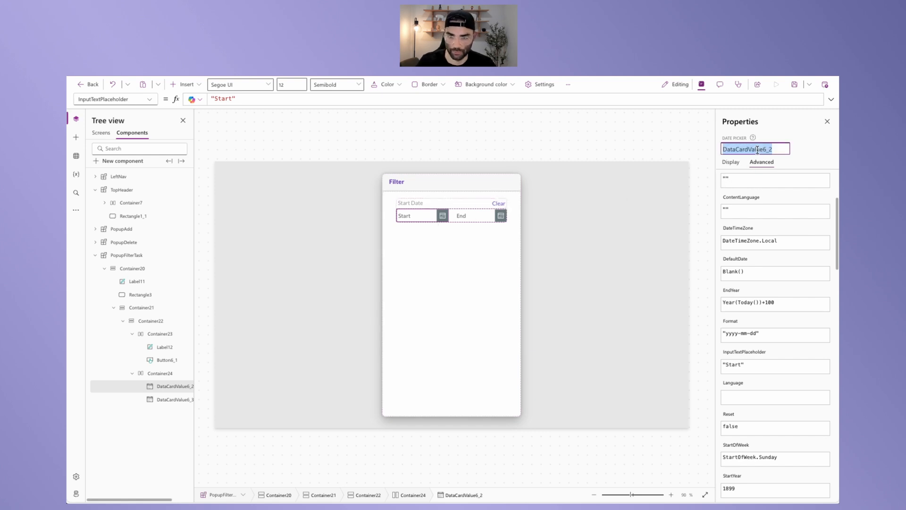
key("BackSpace")
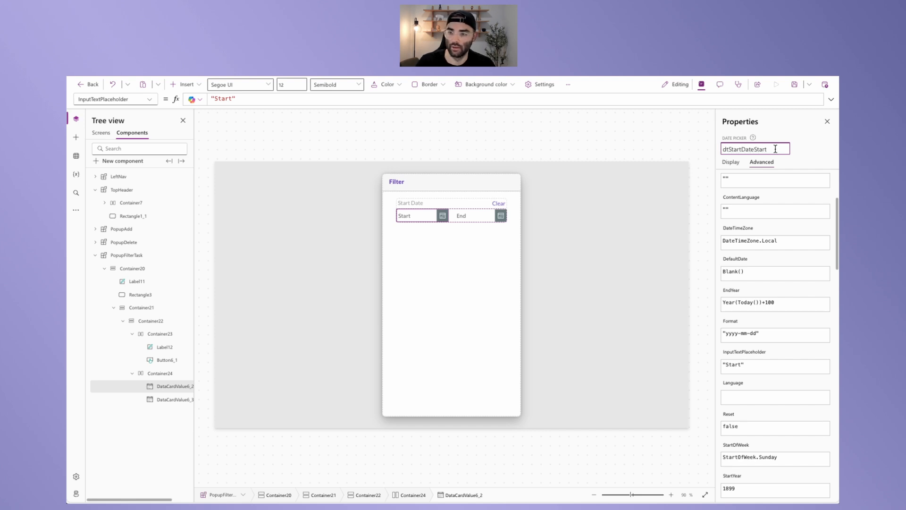
key("Return")
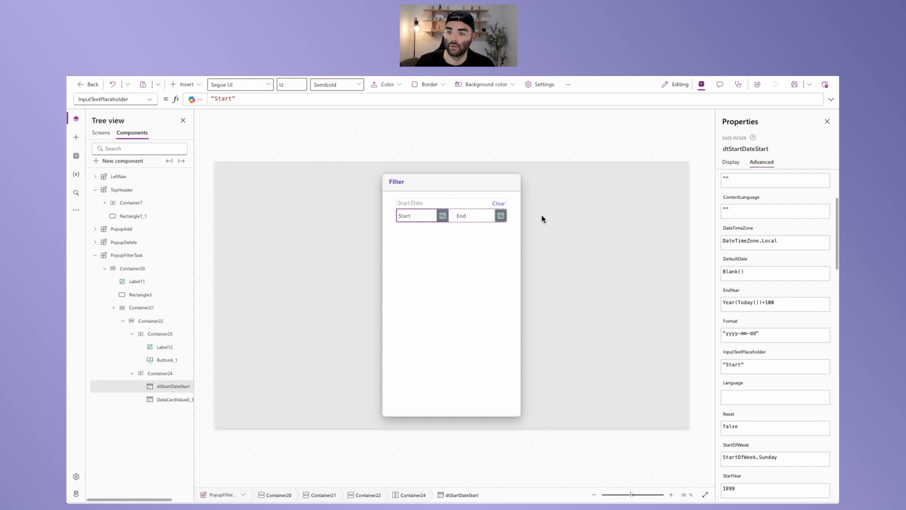
- Rename the date picker with the End placeholder as dtStartDateEnd
left_click(479, 216)
left_click(752, 148)
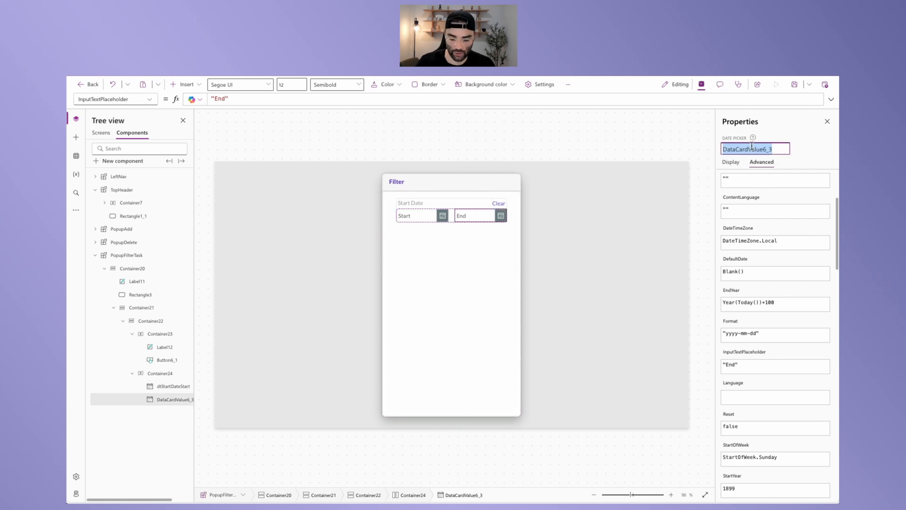
type("dtStartDateEnd")
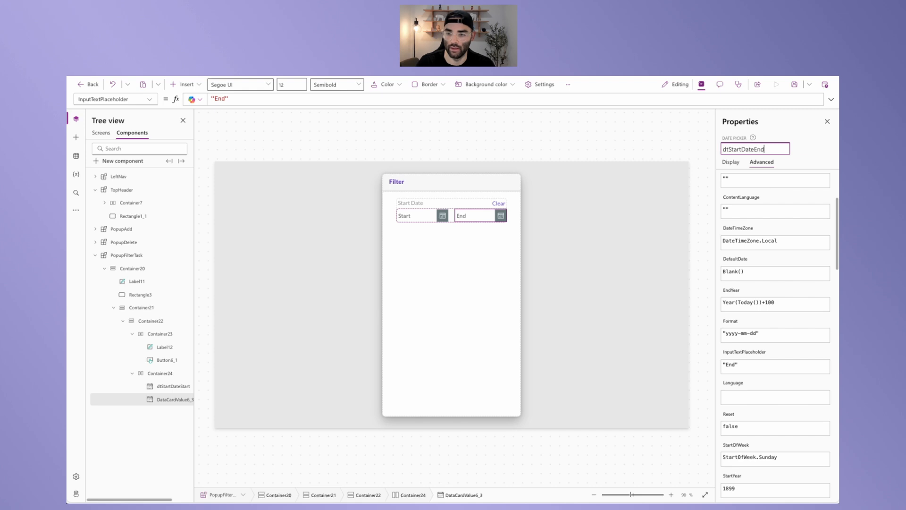
key("Return")
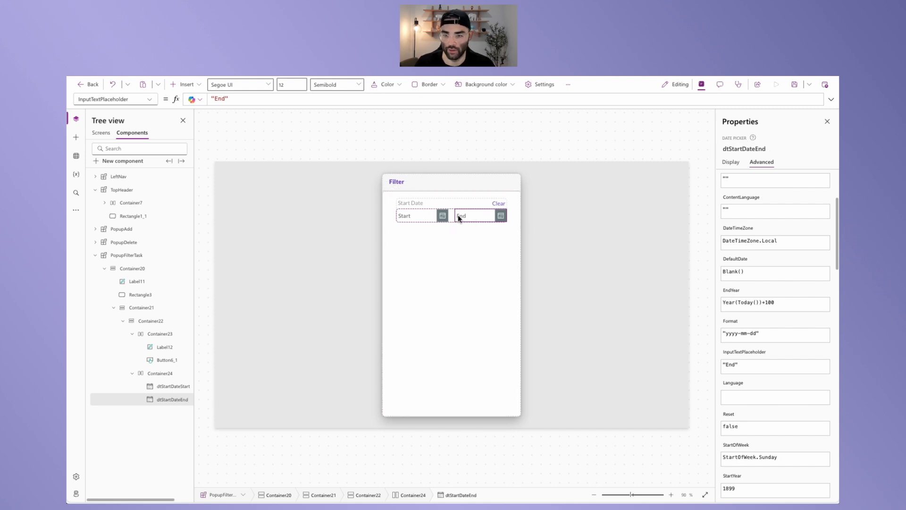
- Replace the Clear button's OnSelect formula with Reset(dtStartDateStart);
left_click(499, 204)
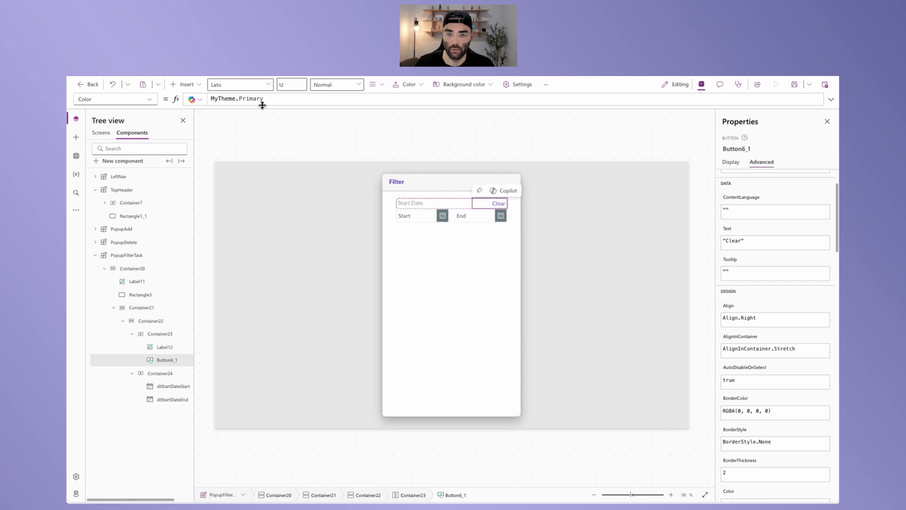
left_click(731, 162)
left_click(761, 161)
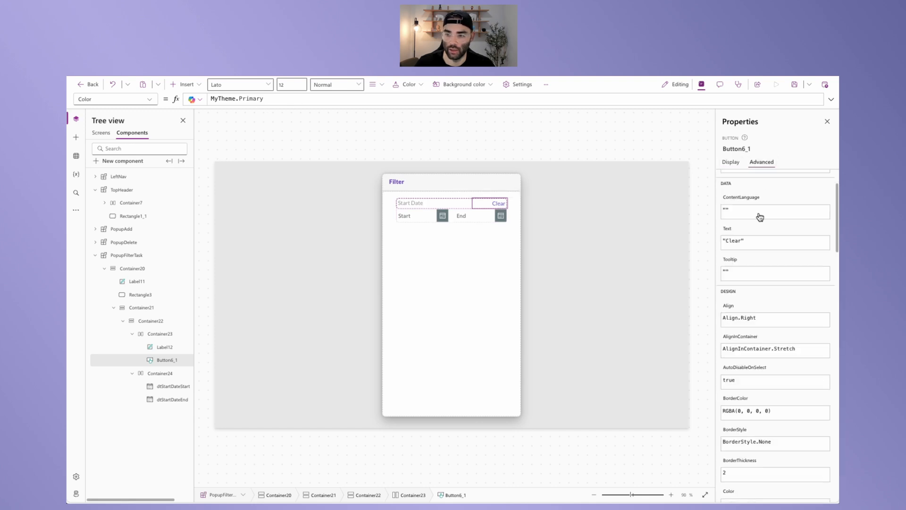
scroll(762, 199, "up", 2)
left_click(734, 211)
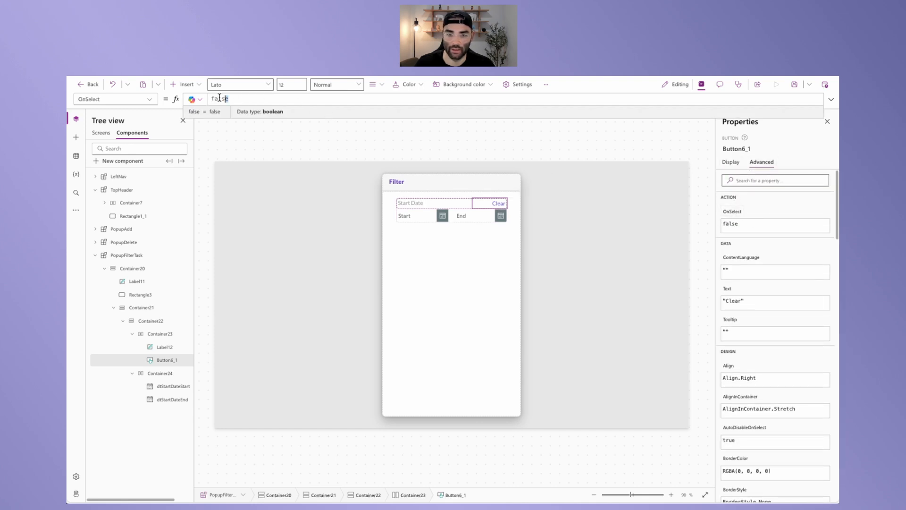
left_click_drag(228, 99, 163, 97)
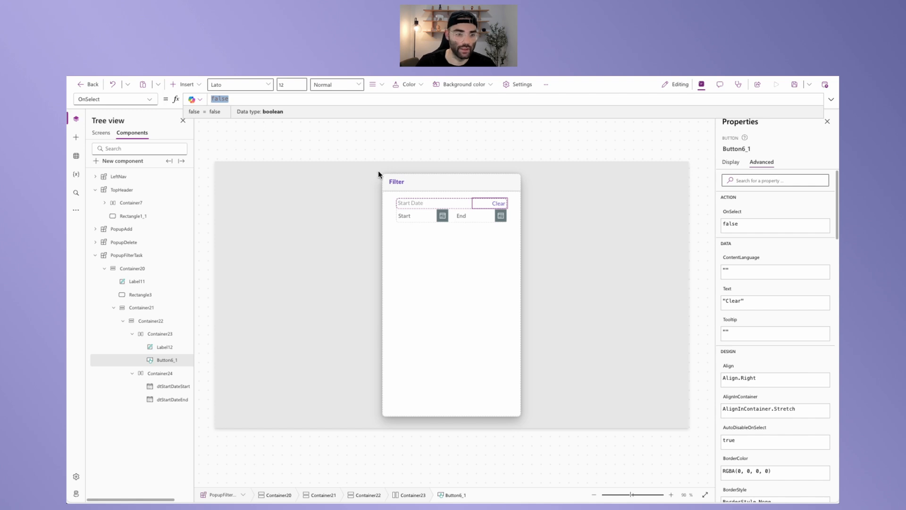
type("Reset")
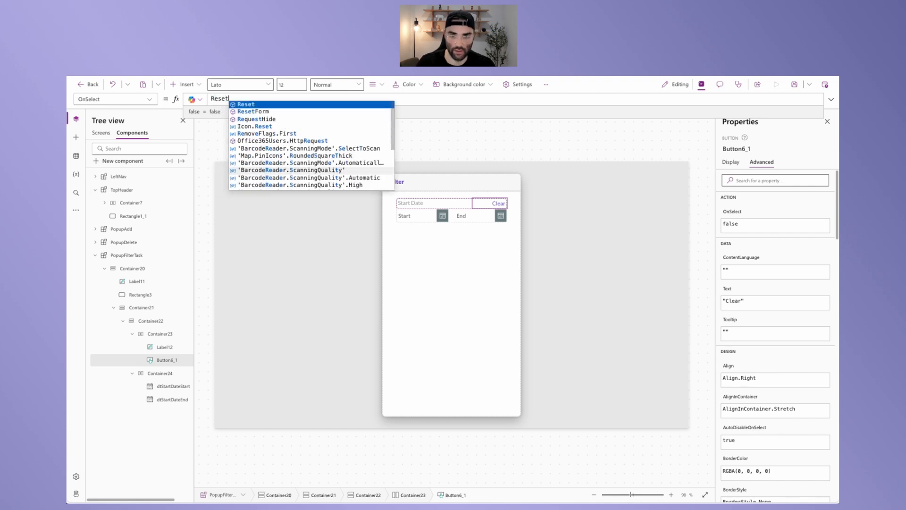
type("9(")
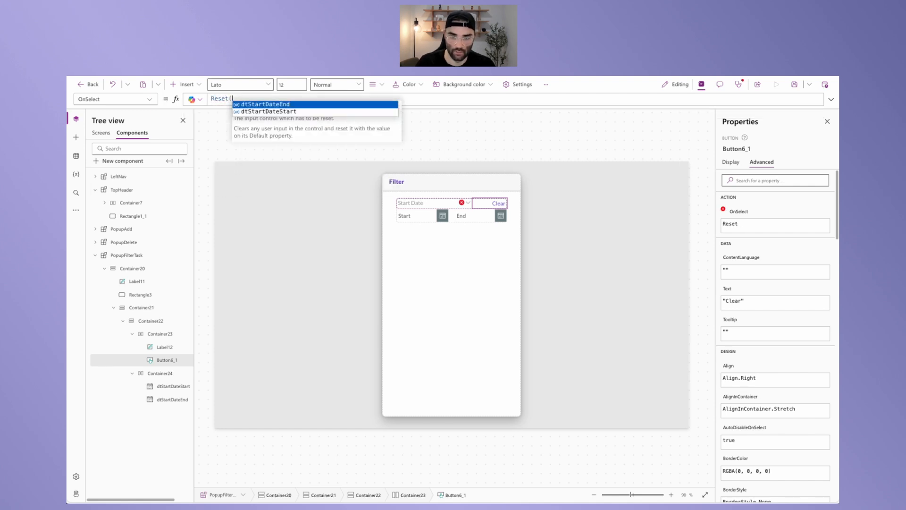
key("Down")
key("Return")
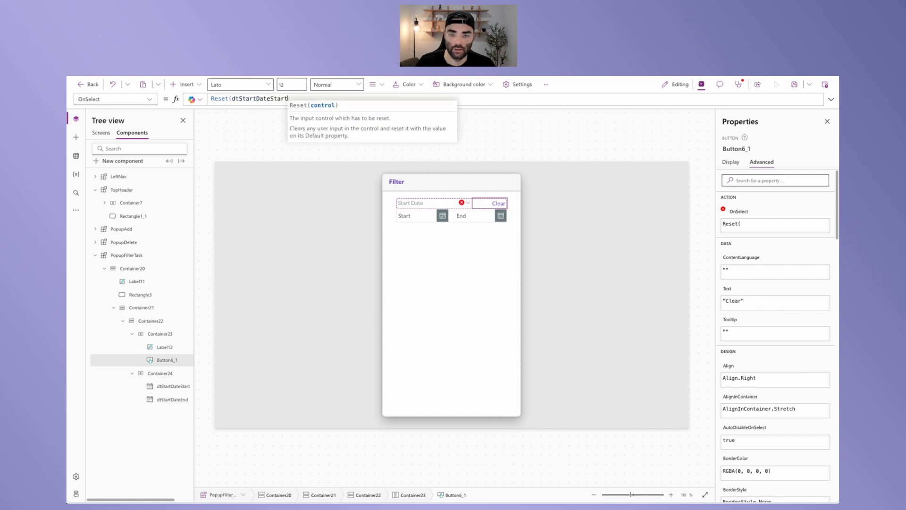
type("); ")
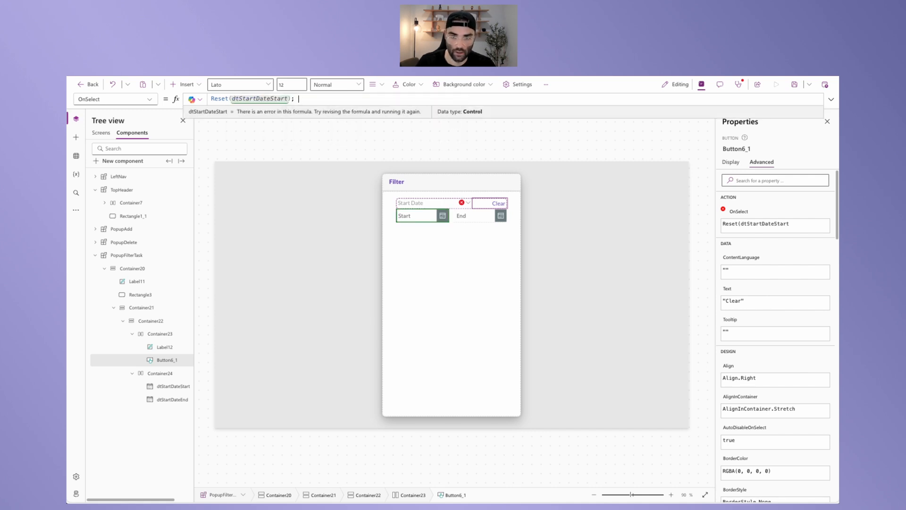
- Append Reset(dtStartDateEnd); to the Clear button's OnSelect formula and select the Start date picker
type("Reset(dt")
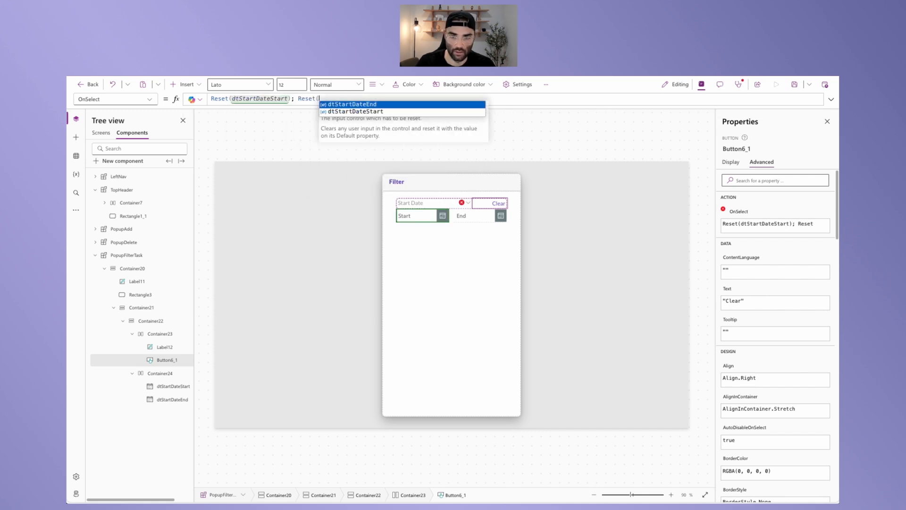
key("Return")
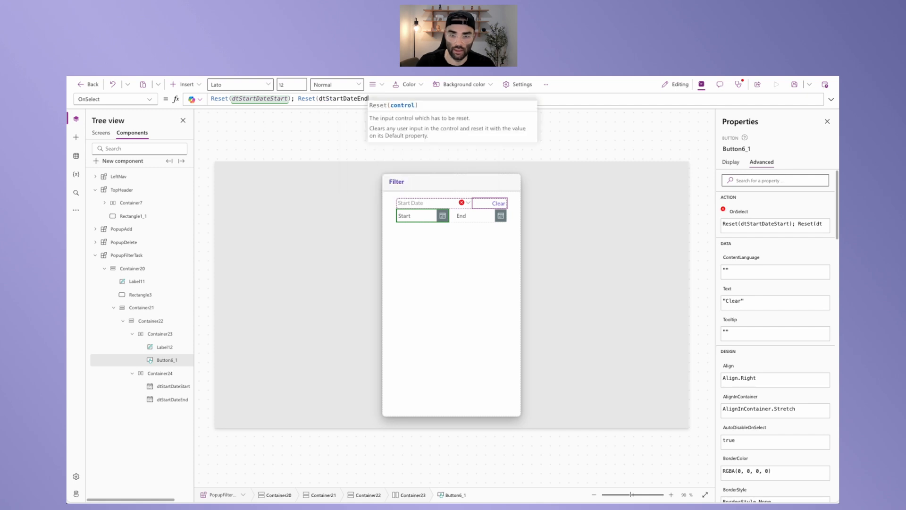
type(");")
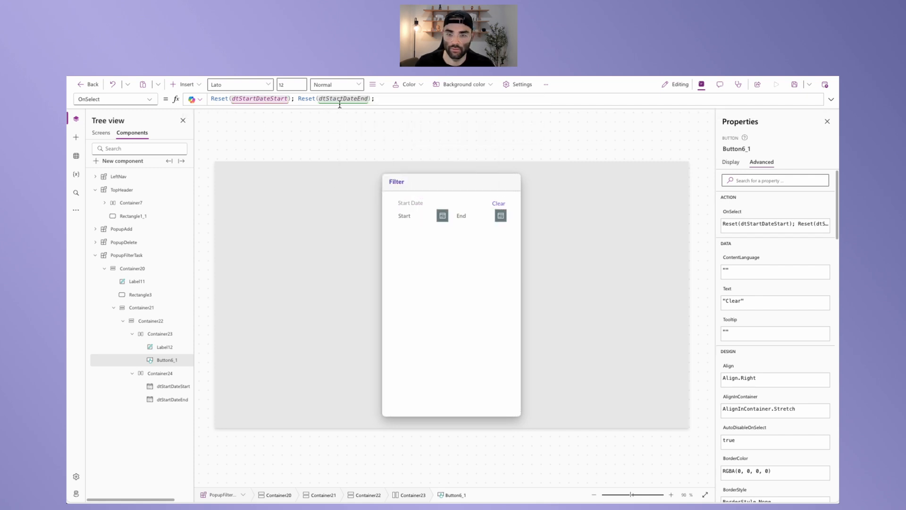
left_click(420, 215)
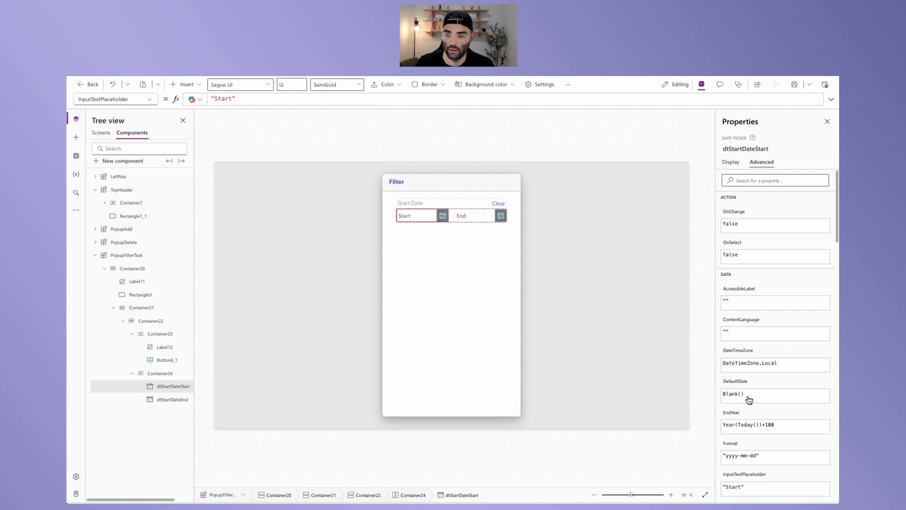
- Test the Start Date filter by picking December 29, 2024 as start and December 30, 2024 as end, and clear both dates
left_click(440, 220, "alt")
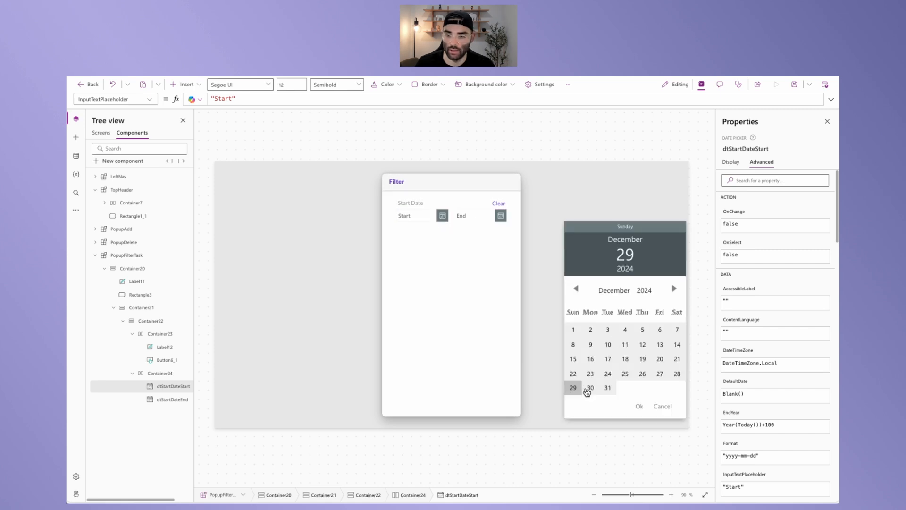
left_click(574, 391)
left_click(638, 407)
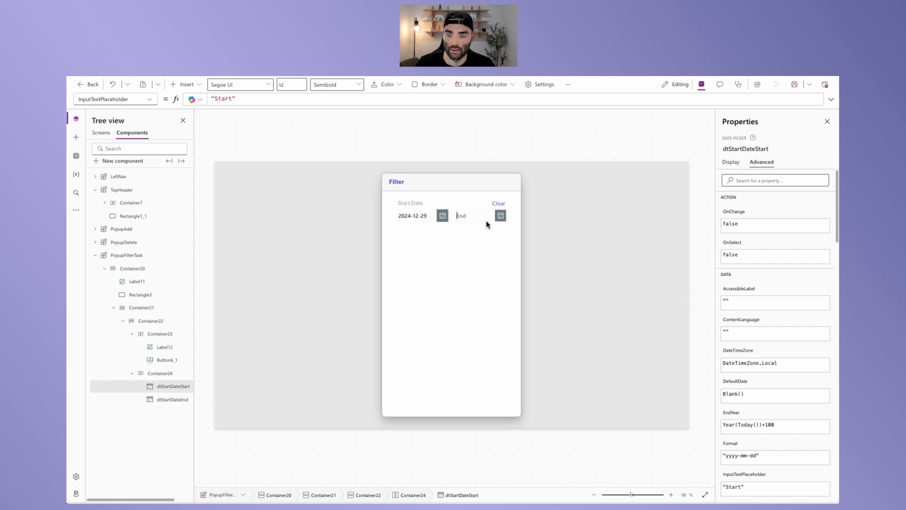
left_click(500, 218)
left_click(594, 388)
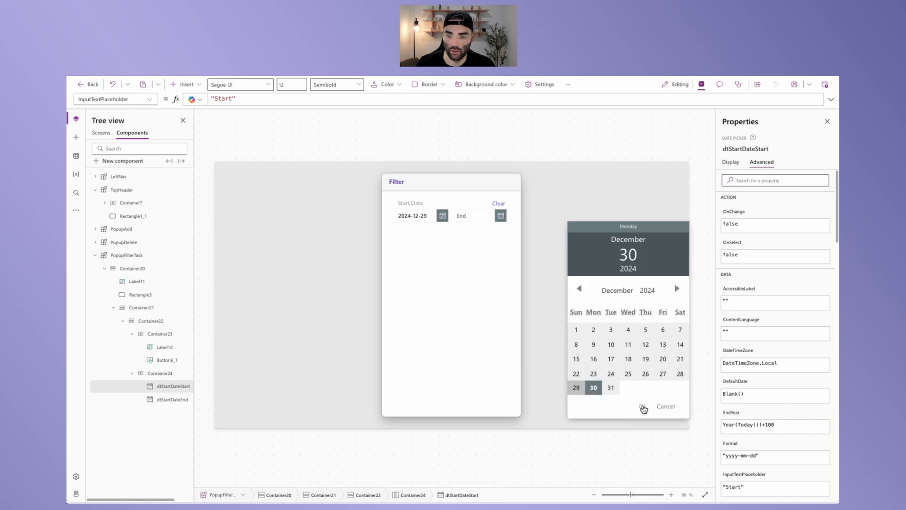
left_click(641, 407)
left_click(501, 208)
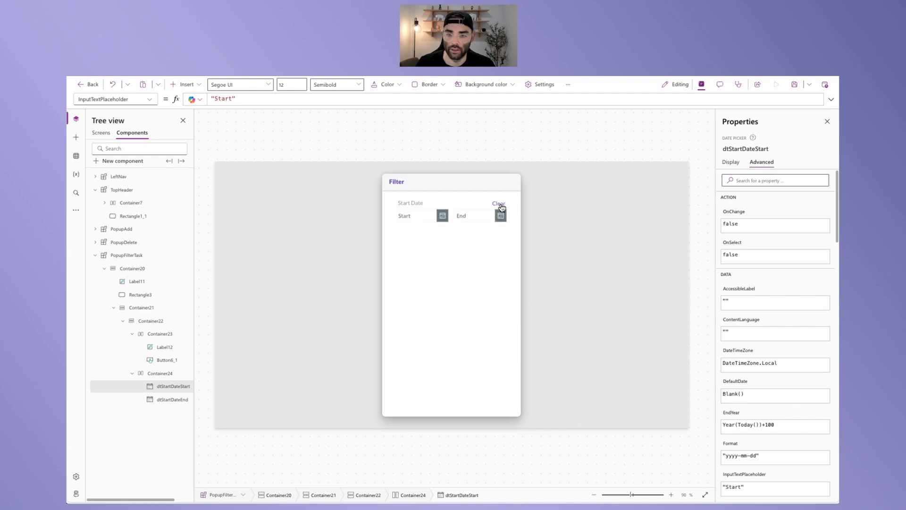
left_click(465, 224)
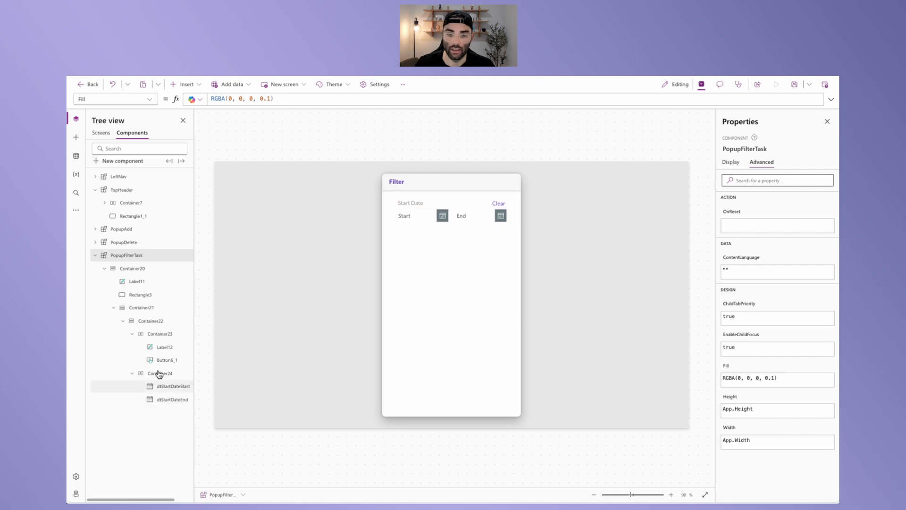
- Duplicate the Start Date filter section Container22 inside Container21
left_click(144, 311)
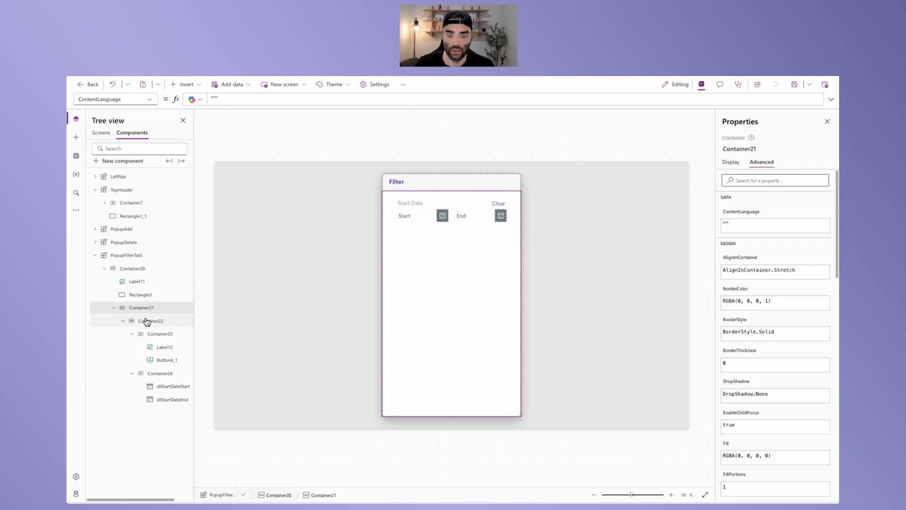
left_click(146, 322)
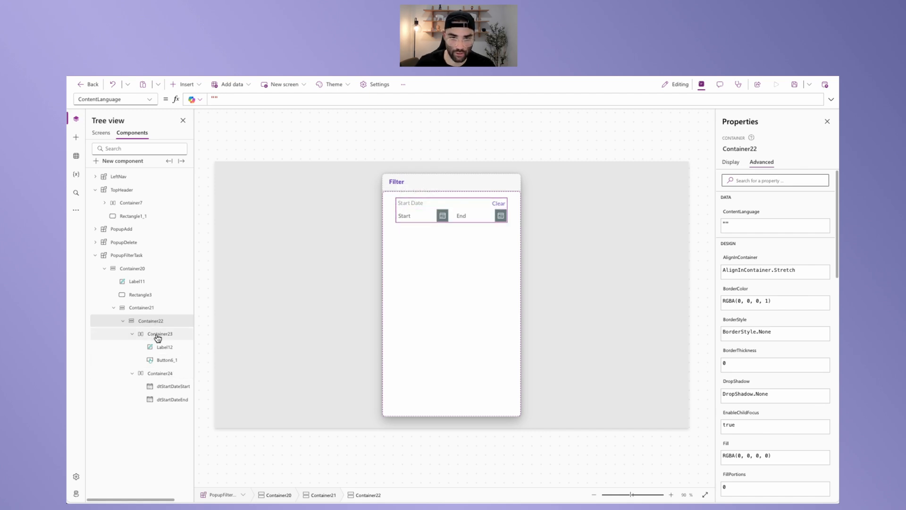
left_click(136, 308)
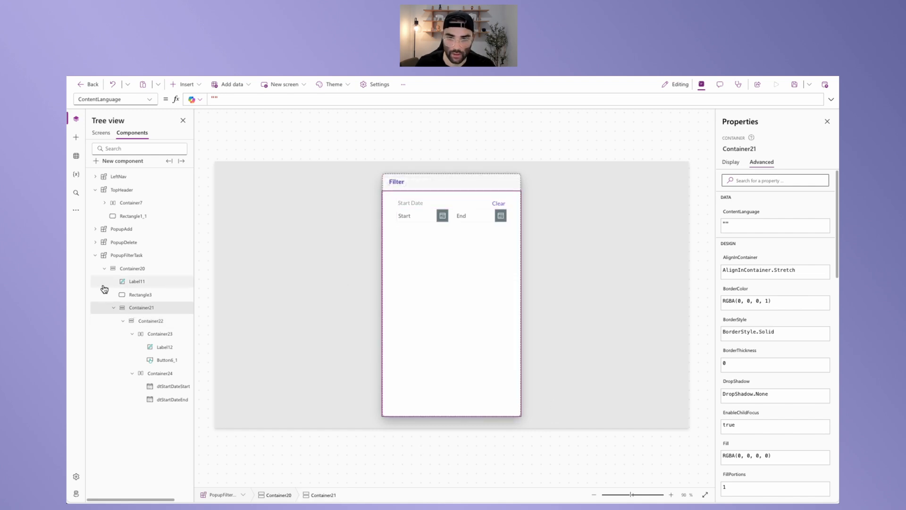
key("ctrl+v")
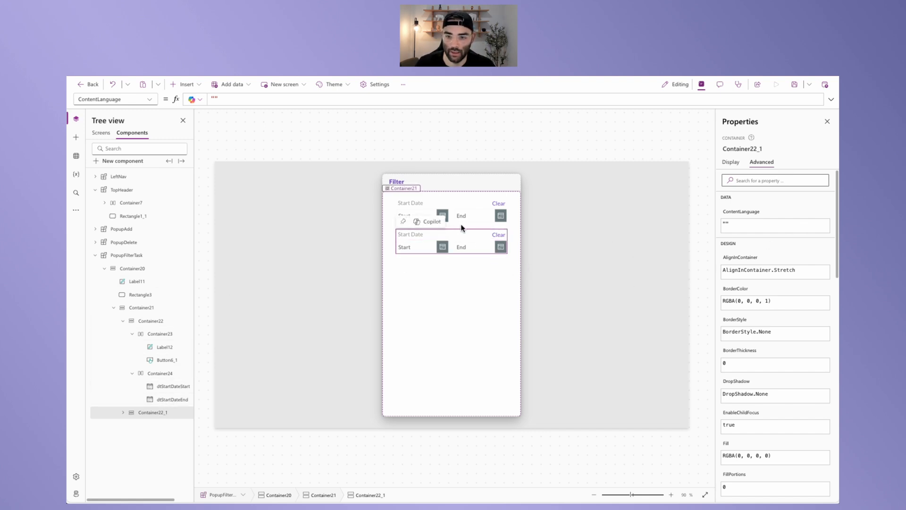
- Change the label text of the duplicated date section Container22_1 to "Due Date"
left_click(137, 307)
left_click(731, 162)
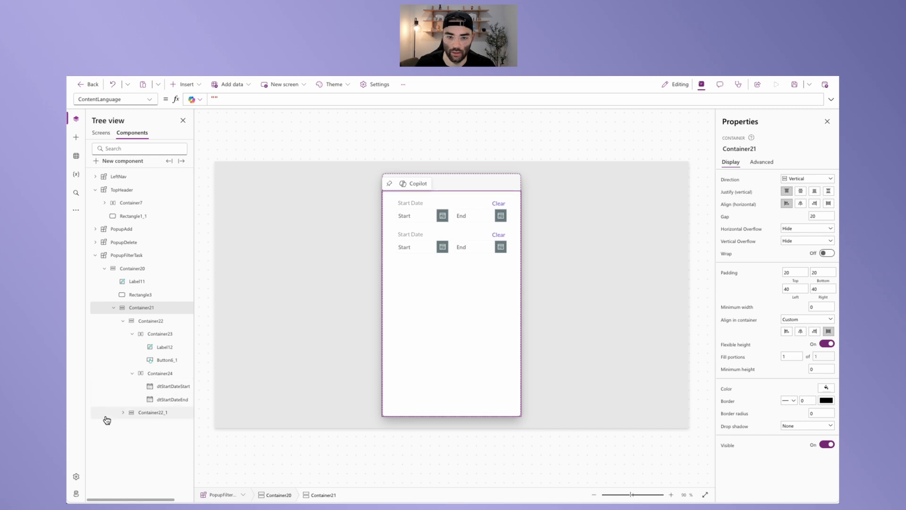
left_click(142, 413)
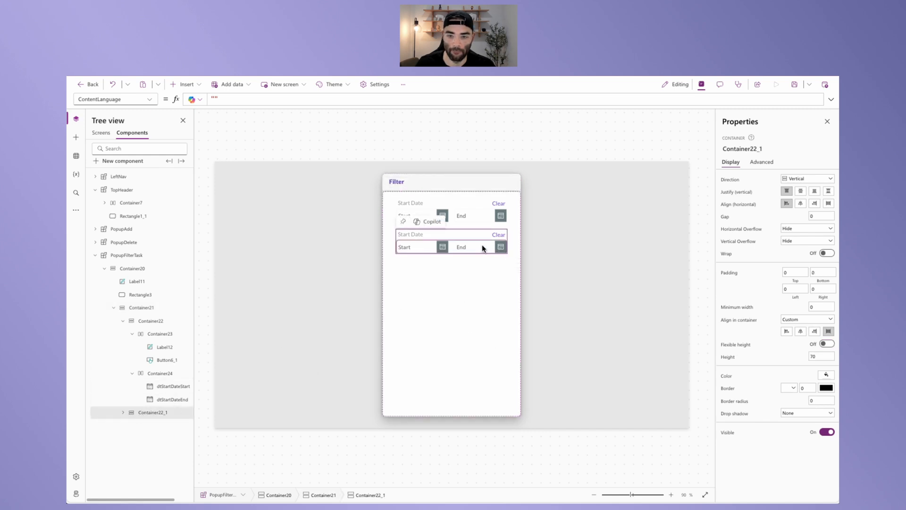
left_click(414, 234)
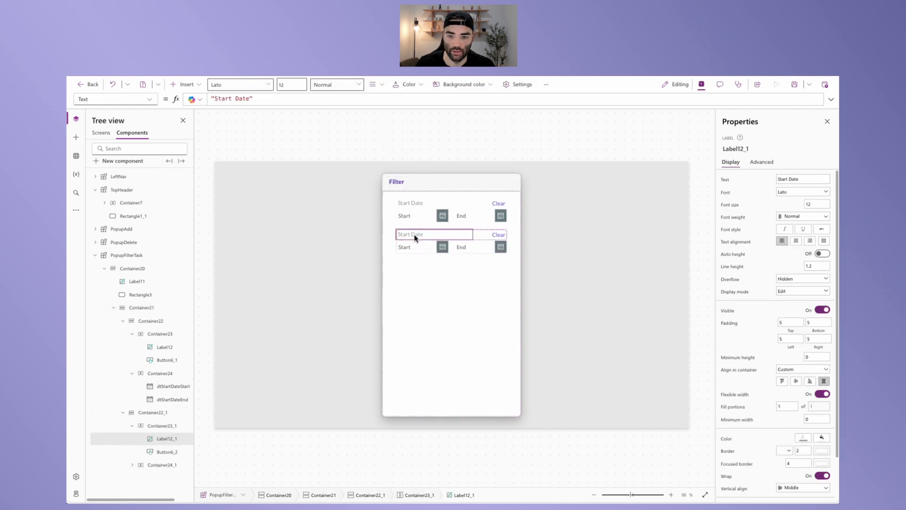
double_click(228, 97)
type("Due")
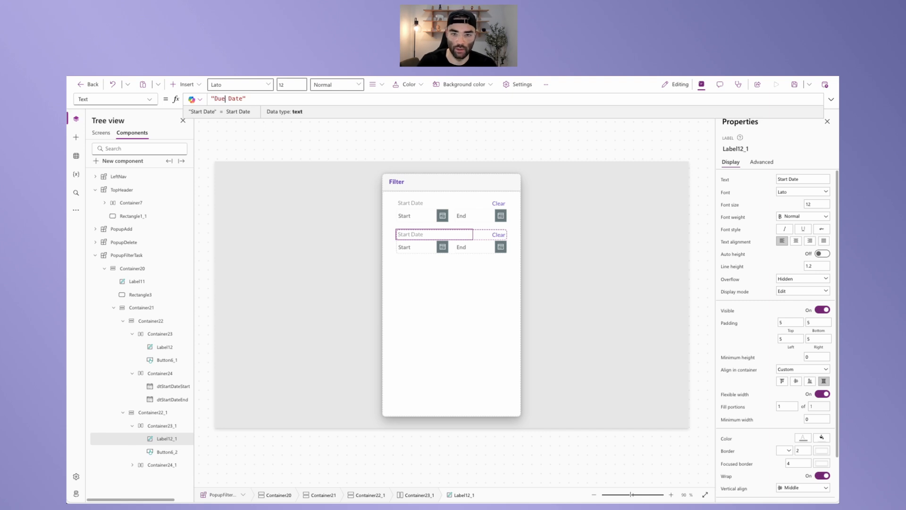
- Rename the start date picker in the Due Date section as dtDueDateStart
left_click(423, 251)
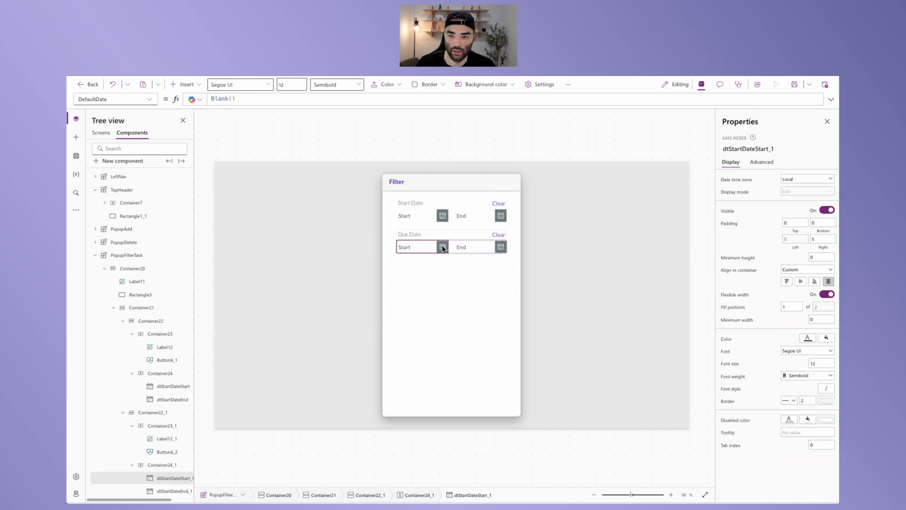
left_click(750, 148)
left_click(750, 149)
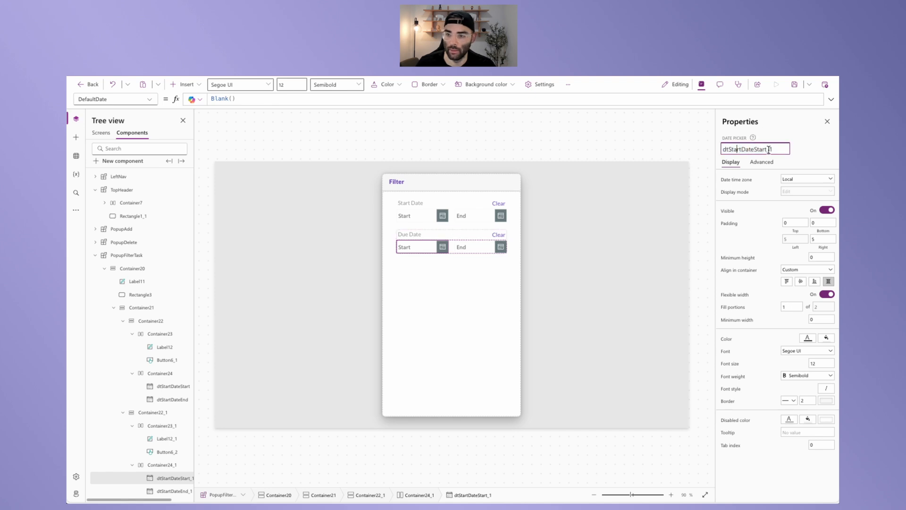
left_click_drag(771, 148, 728, 148)
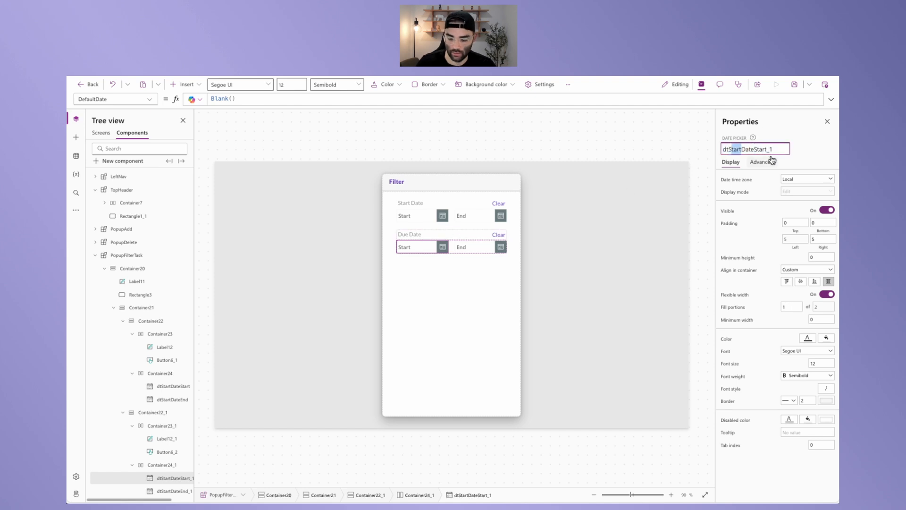
key("BackSpace")
type("Due")
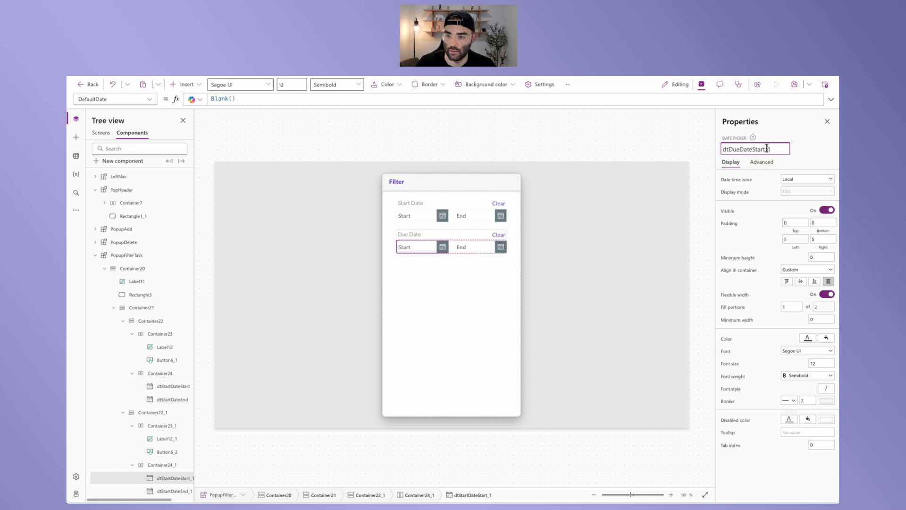
key("BackSpace")
key("BackSpace")
key("Return")
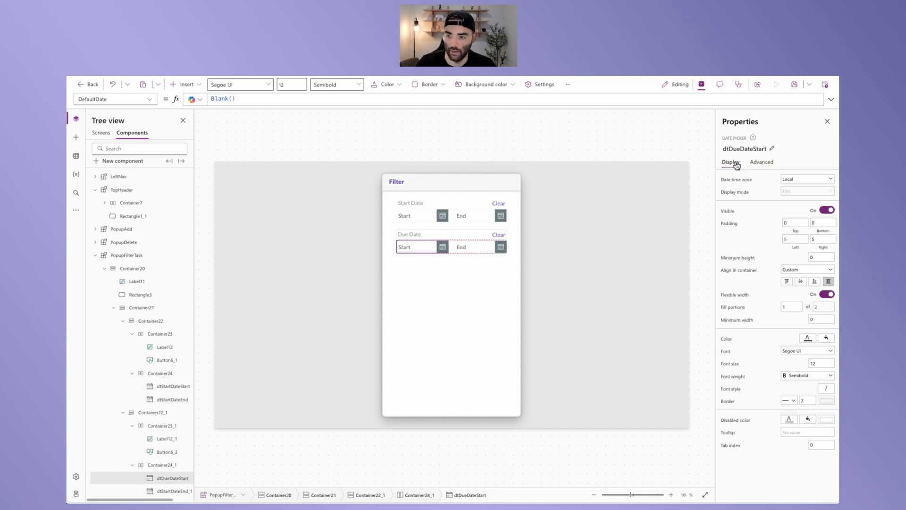
- Rename the end date picker in the Due Date section as dtDueDateEnd
left_click(460, 247)
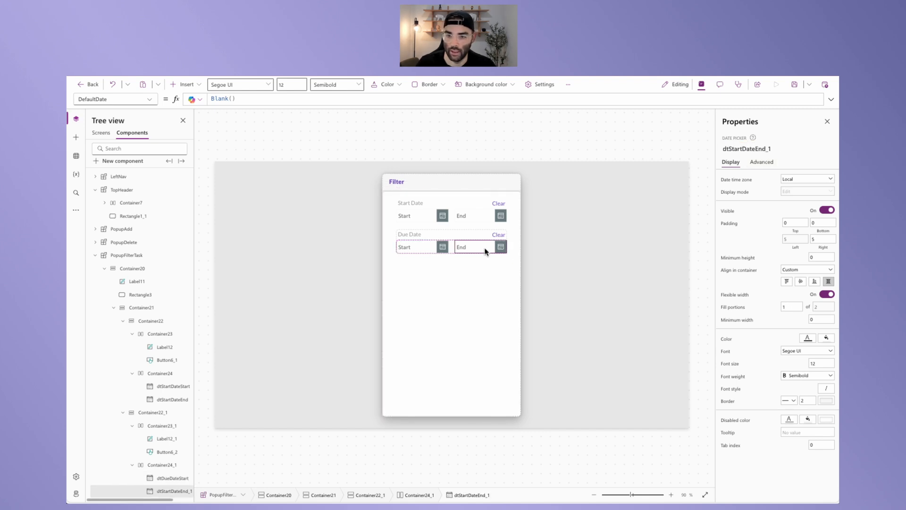
left_click(742, 149)
left_click_drag(741, 149, 780, 147)
type("Due")
key("BackSpace")
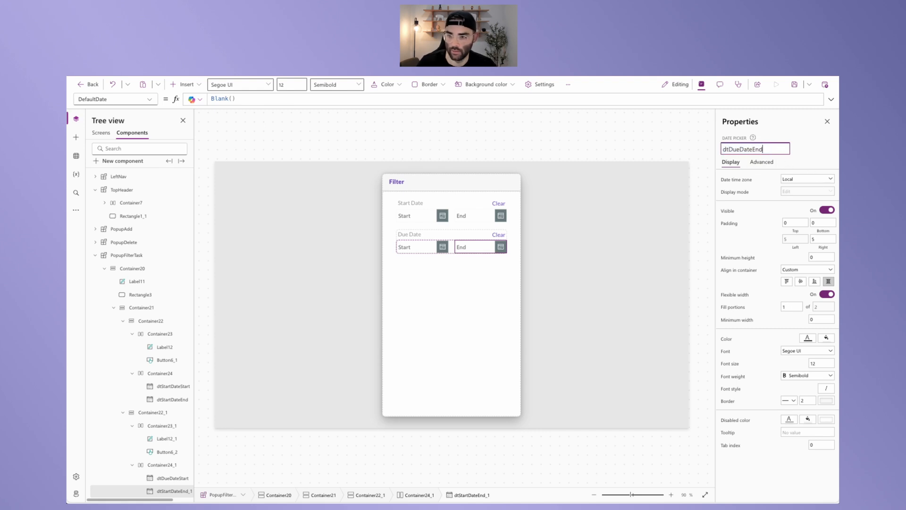
left_click(803, 148)
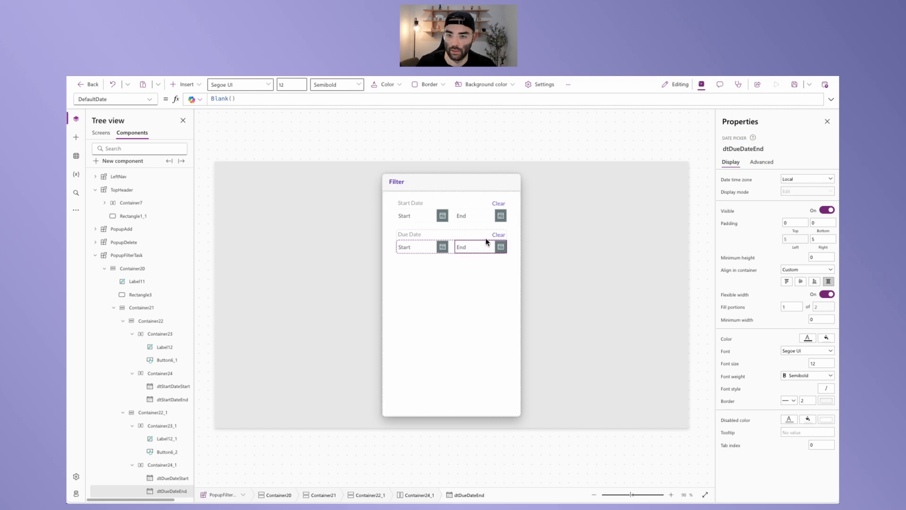
- Check the Due Date Clear button's OnSelect formula and test it by picking December 18, 2024 as the start date and clearing it
left_click(499, 234)
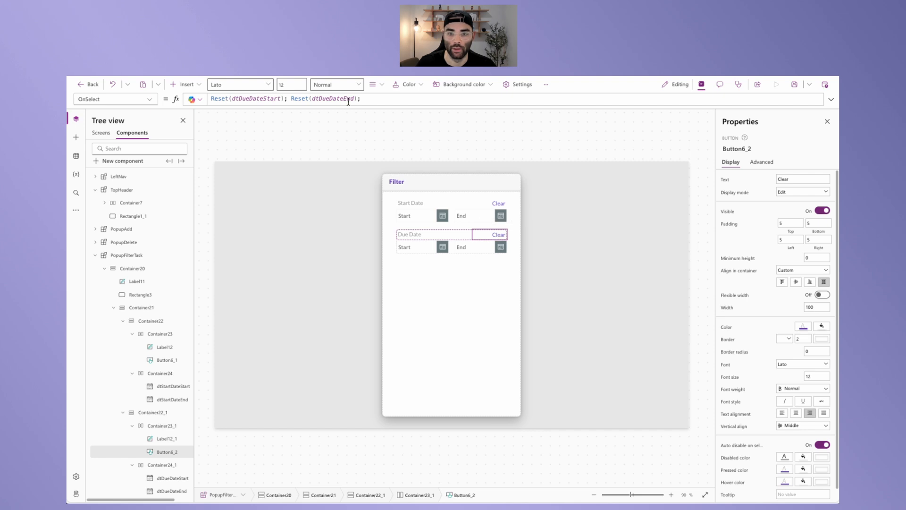
key("alt")
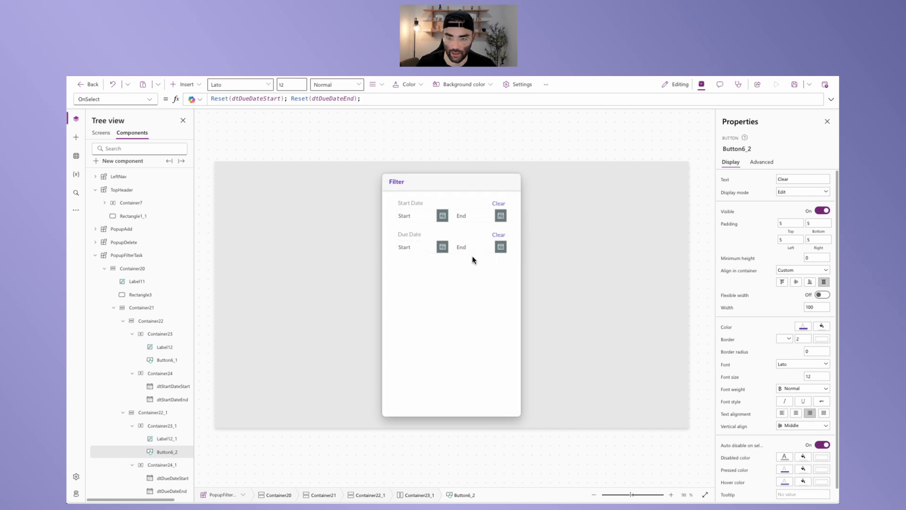
left_click(441, 247)
left_click(623, 369)
left_click(638, 415)
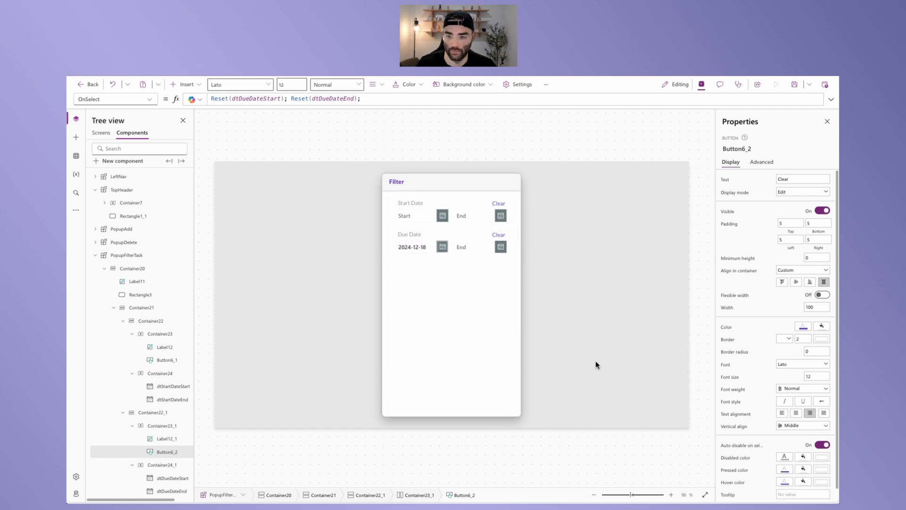
left_click(501, 234)
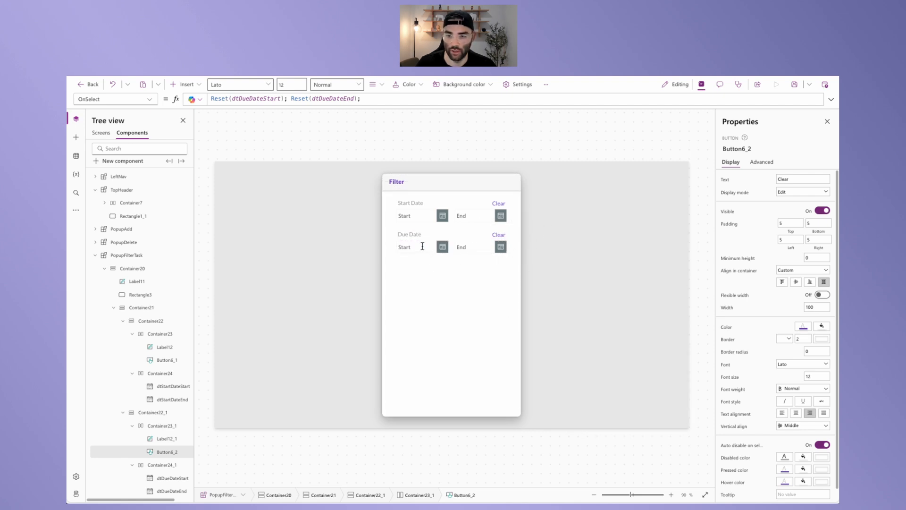
- Duplicate the Due Date section inside Container21 and set the copy's label text to "Title"
left_click(403, 141)
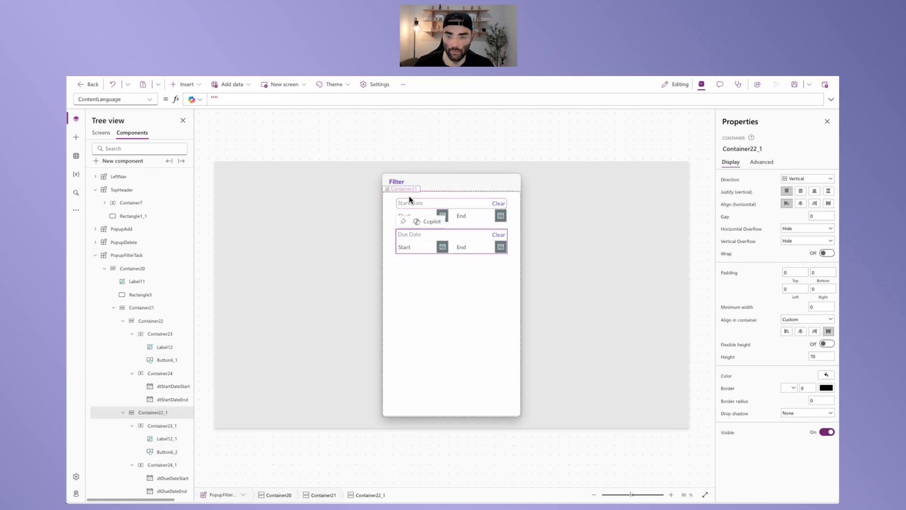
left_click(393, 243)
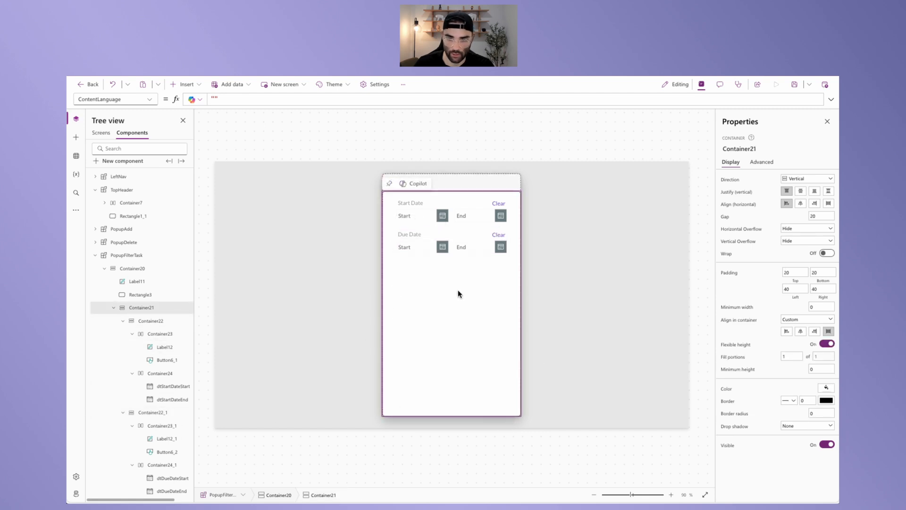
key("ctrl+v")
left_click(416, 267)
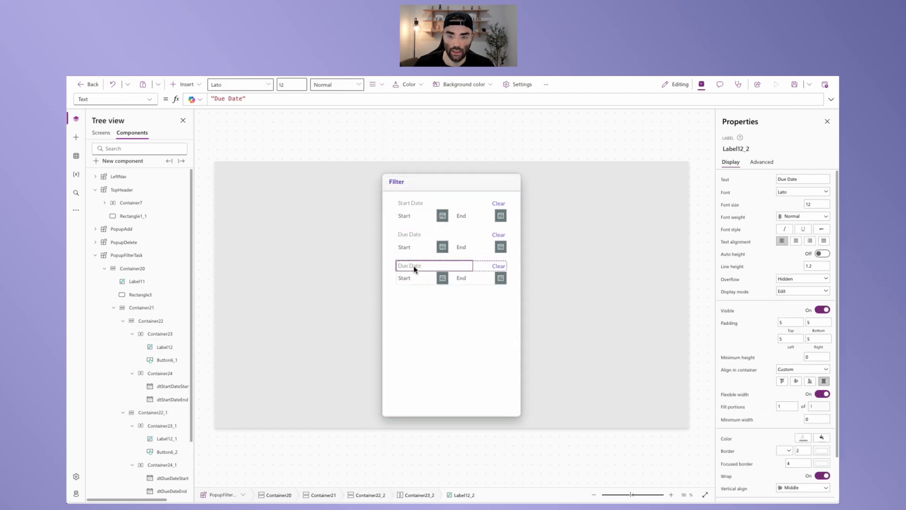
left_click_drag(244, 98, 222, 97)
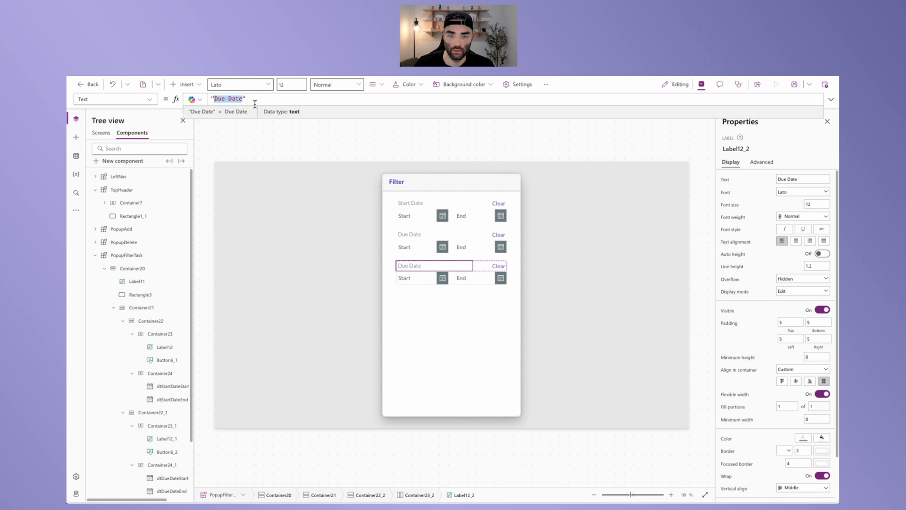
type("Title")
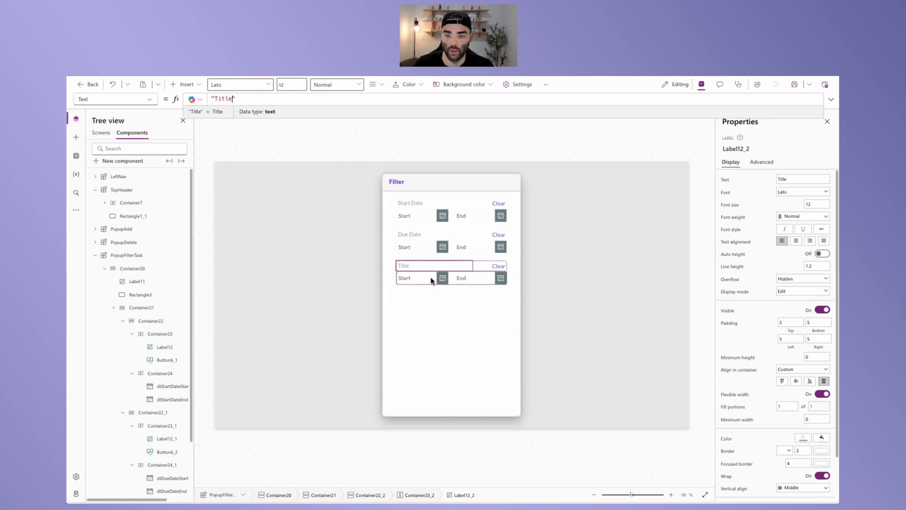
- Delete the start and end date pickers from the Title section
left_click(471, 281)
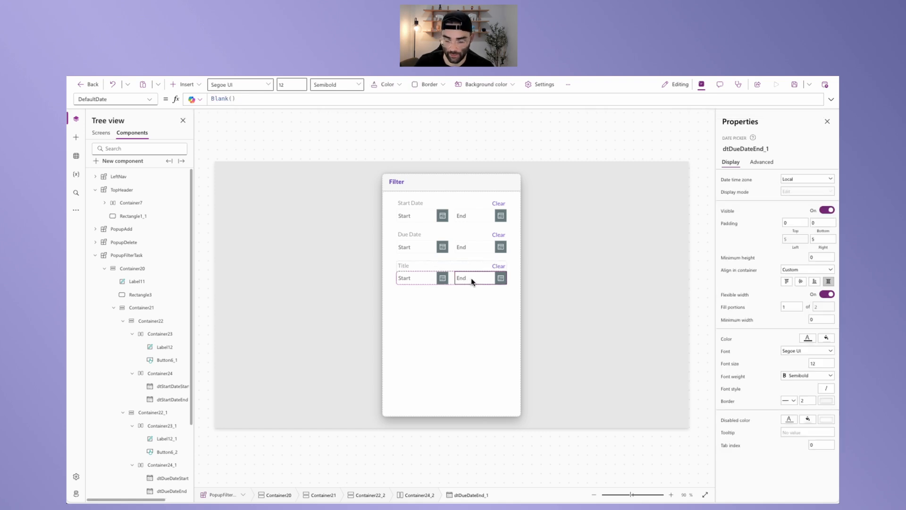
key("Delete")
left_click(465, 281)
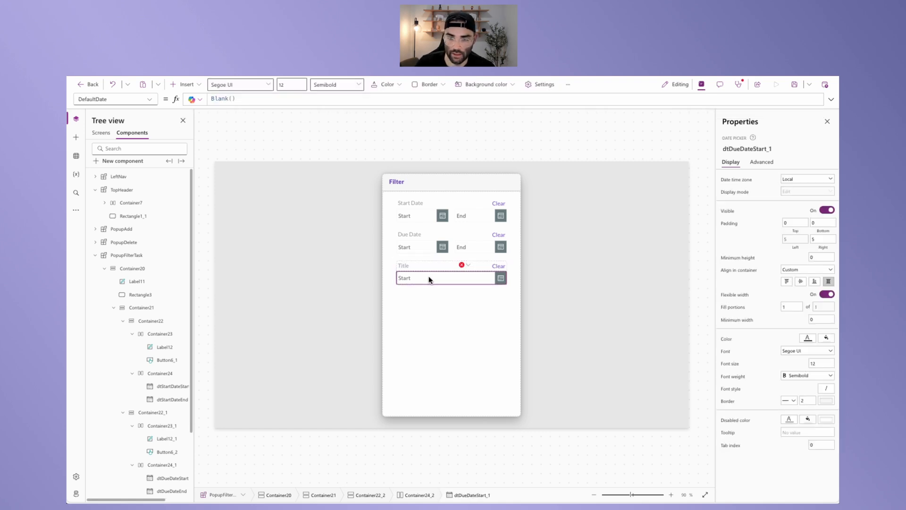
key("Delete")
- Remove the OnSelect formula of the Title section's Clear button and select the empty container below the Title label
left_click(489, 266)
left_click(393, 98)
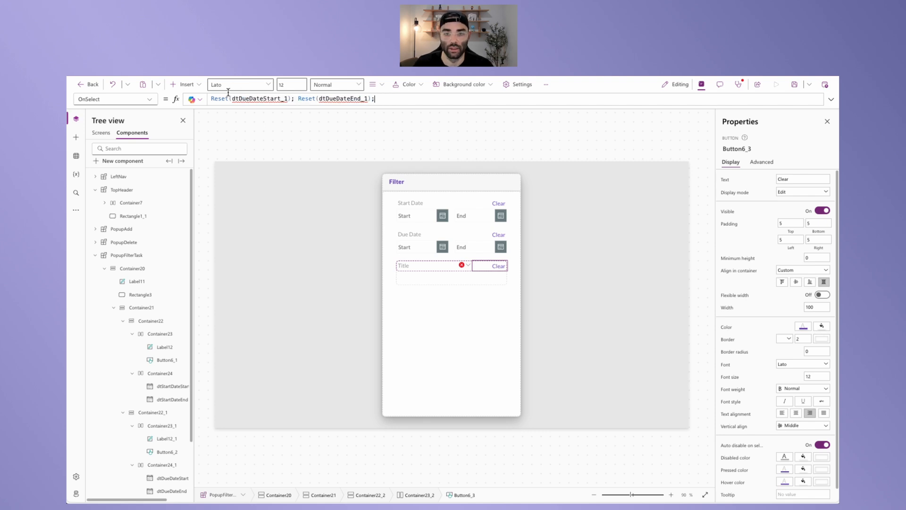
key("ctrl+a")
key("BackSpace")
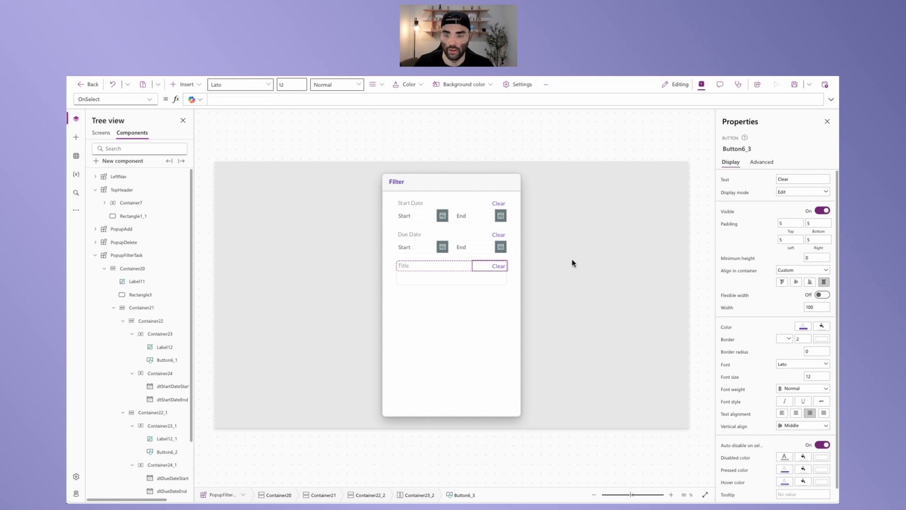
left_click(443, 279)
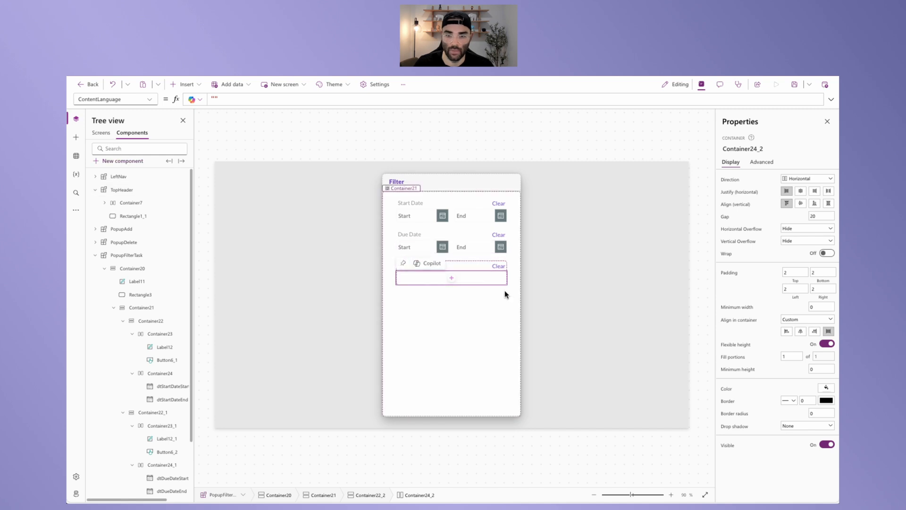
- Copy the Title text input from the Task Form screen and paste it into the empty container of the popup's Title section
left_click(101, 134)
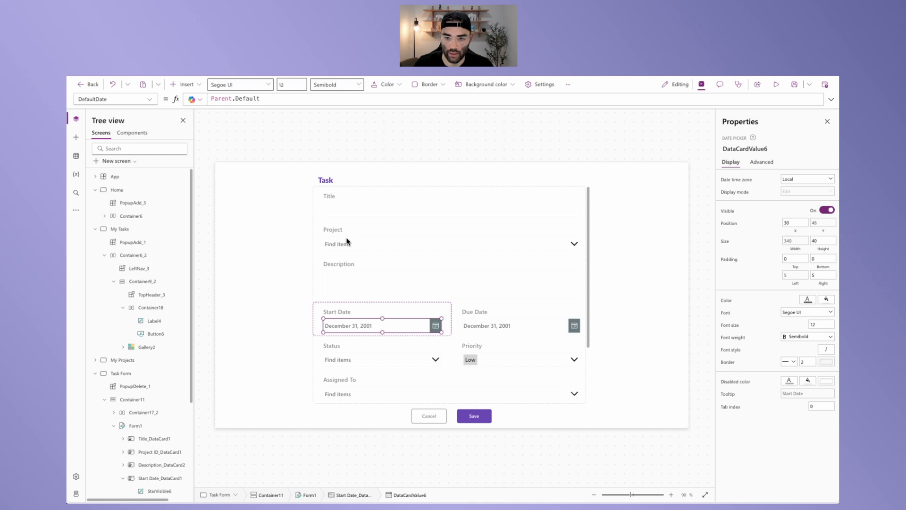
left_click(342, 206)
left_click(340, 210)
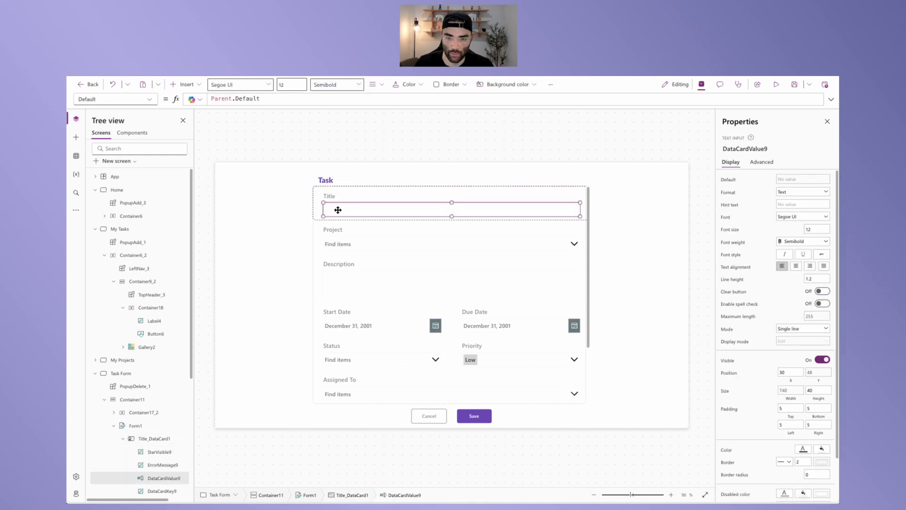
left_click(134, 134)
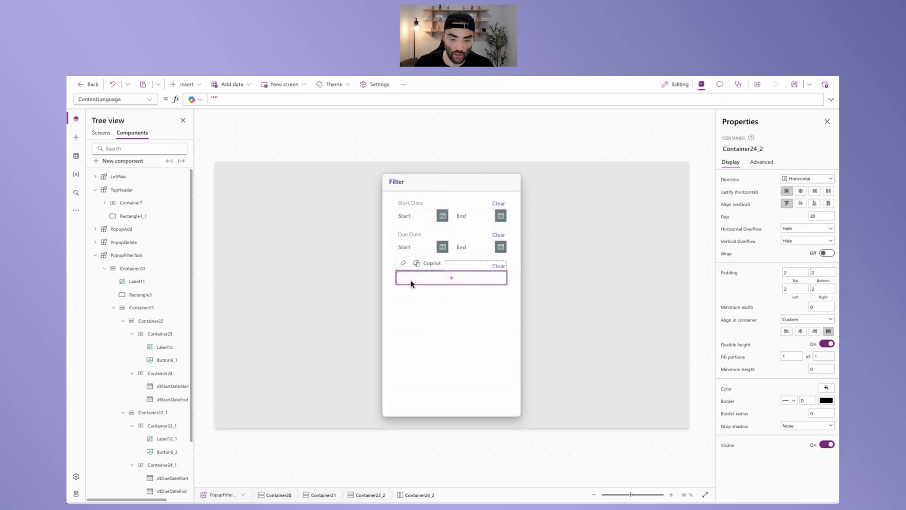
left_click(413, 284)
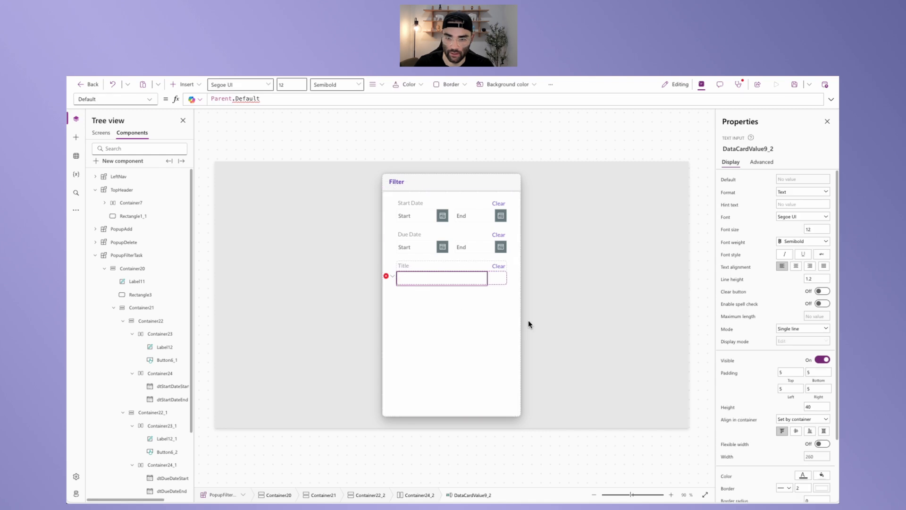
- Replace the pasted Title input's Default formula with Blank()
left_click(390, 279)
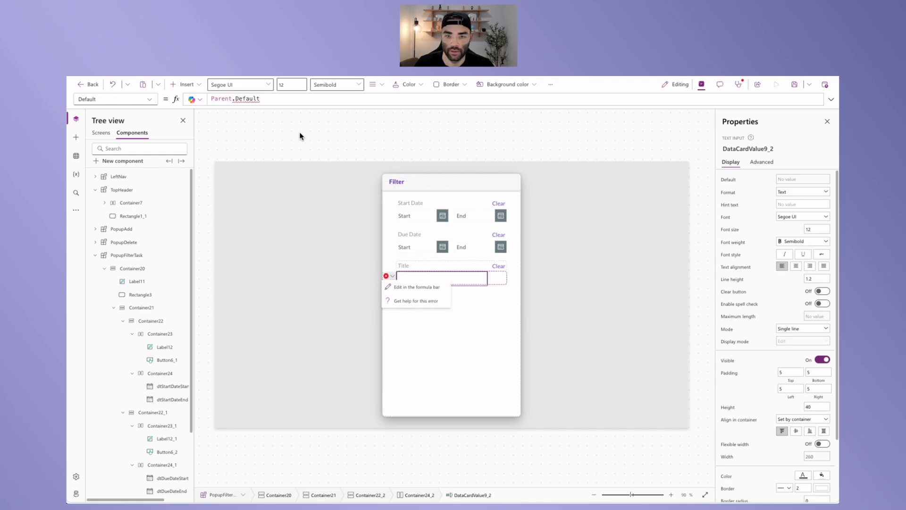
left_click(269, 99)
left_click_drag(275, 98, 170, 92)
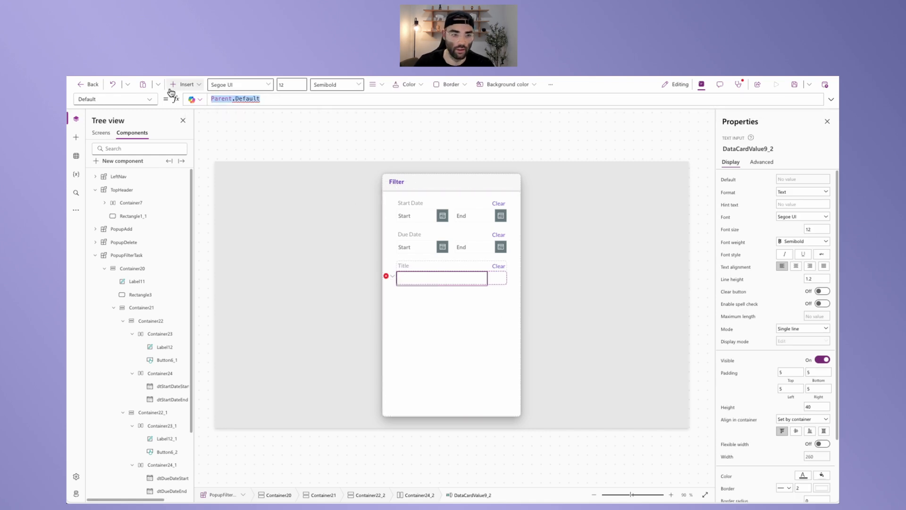
type("Blank()")
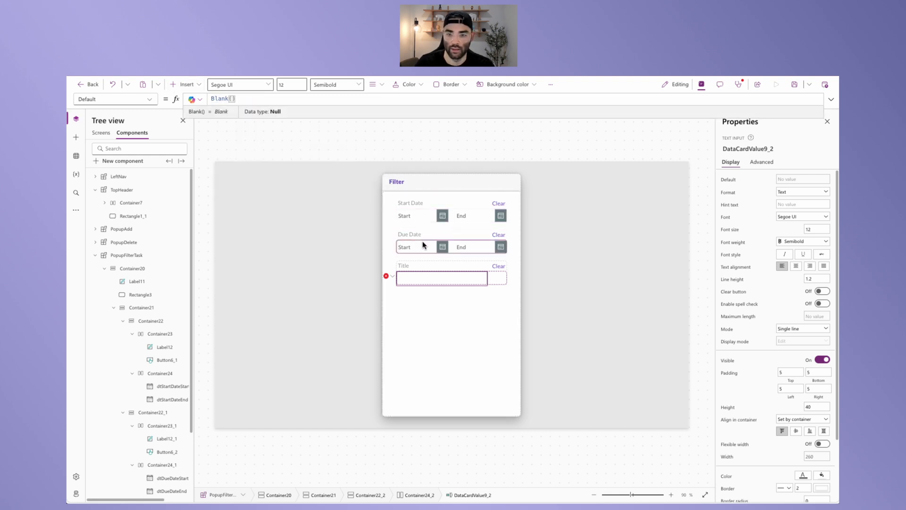
- Remove the Tooltip and MaxLength formulas that reference the parent card from the pasted Title input
left_click(386, 276)
left_click(406, 286)
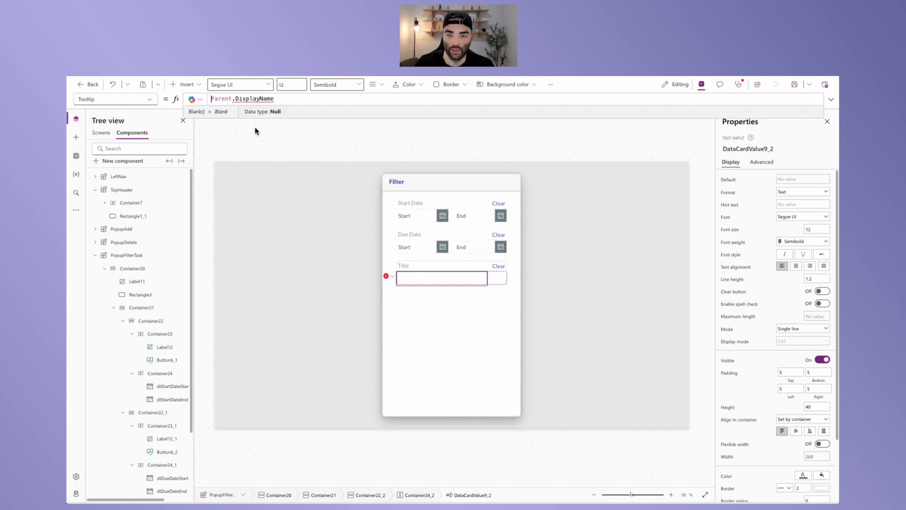
left_click_drag(275, 98, 181, 90)
key("BackSpace")
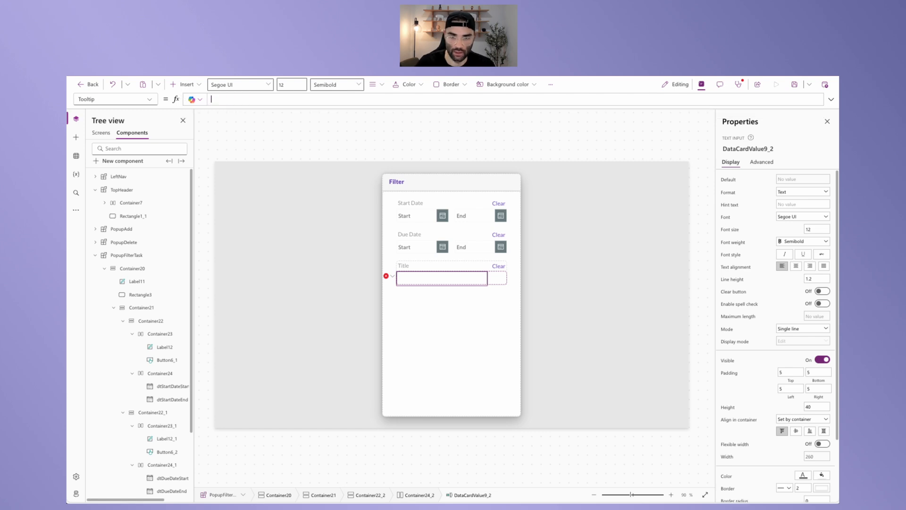
left_click(386, 275)
left_click(399, 285)
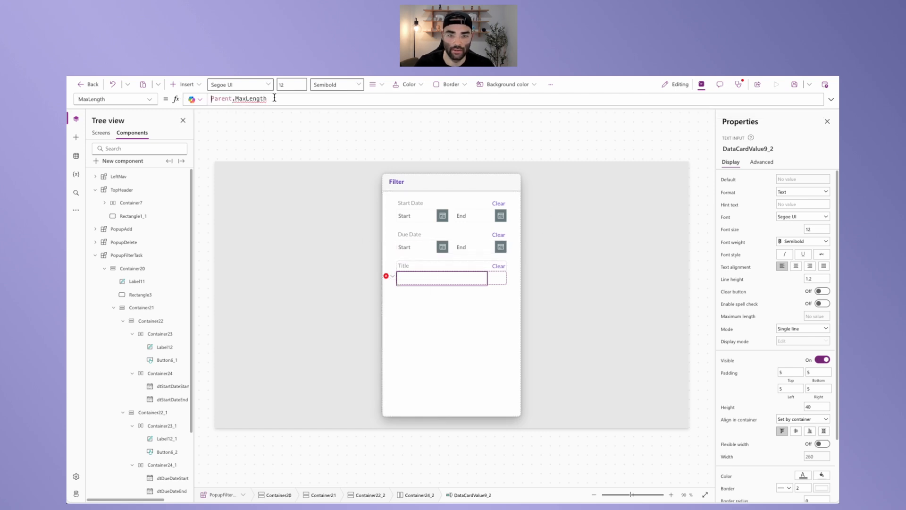
key("ctrl+a")
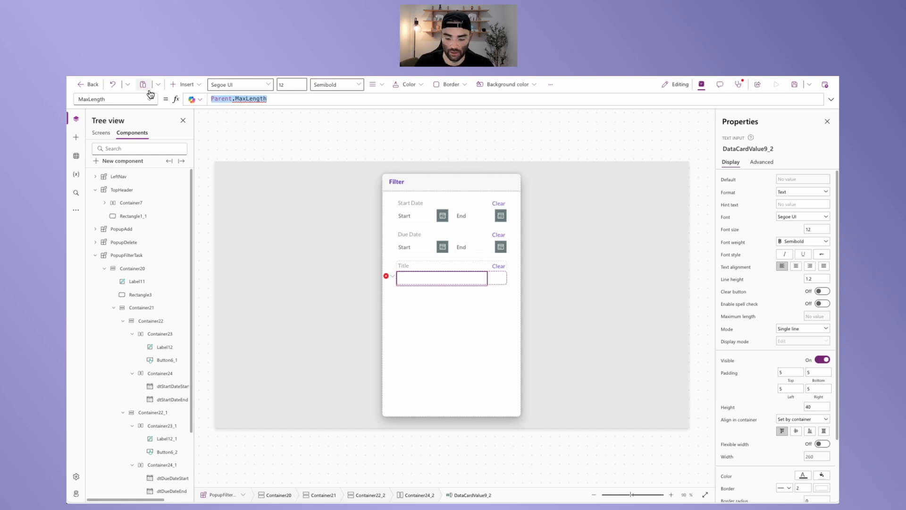
key("BackSpace")
- Reduce the Title input's BorderColor formula to MyTheme.LightGray
left_click(386, 276)
left_click(401, 289)
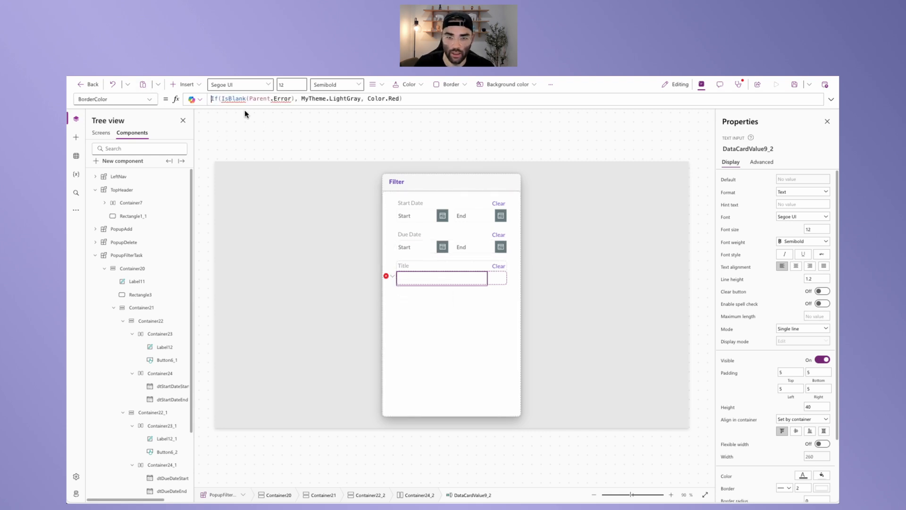
left_click_drag(303, 98, 198, 99)
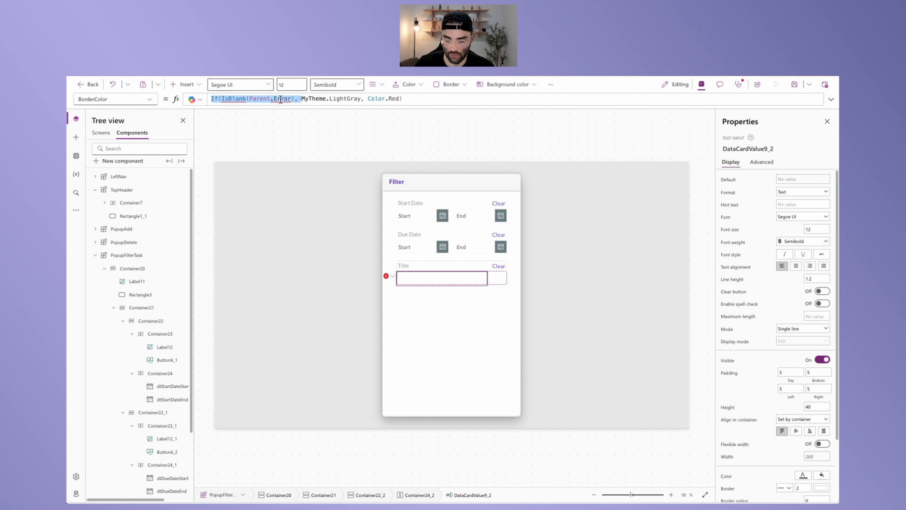
key("BackSpace")
left_click_drag(270, 99, 345, 100)
key("BackSpace")
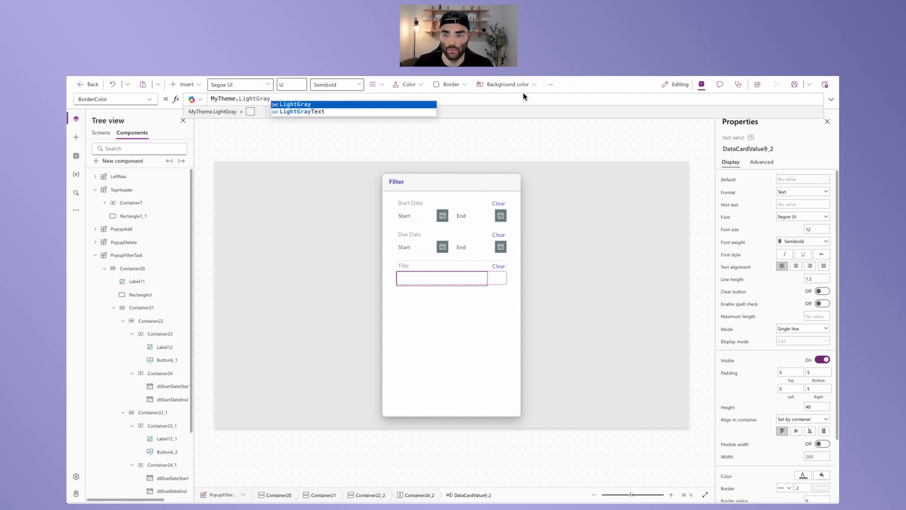
left_click(569, 89)
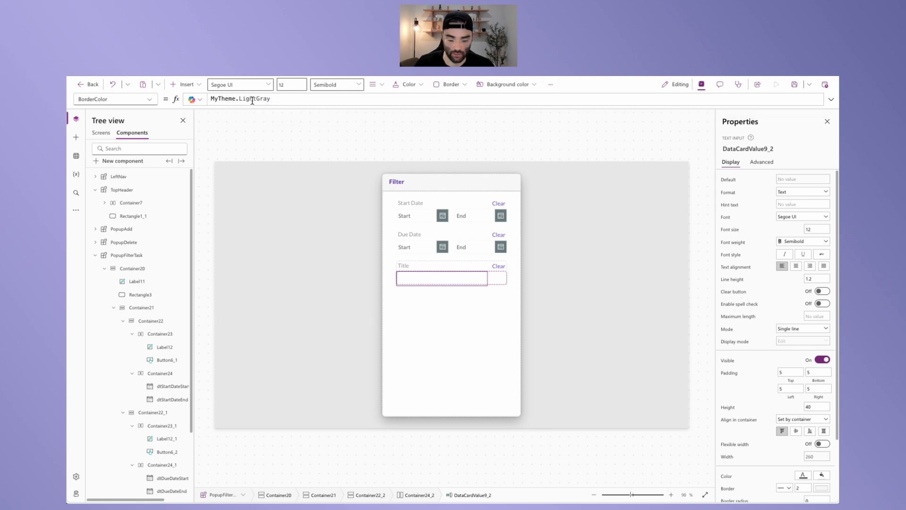
- Stretch the Title input vertically with minimum height 0, and replace its Width formula with flexible width and minimum width 0
left_click(434, 282)
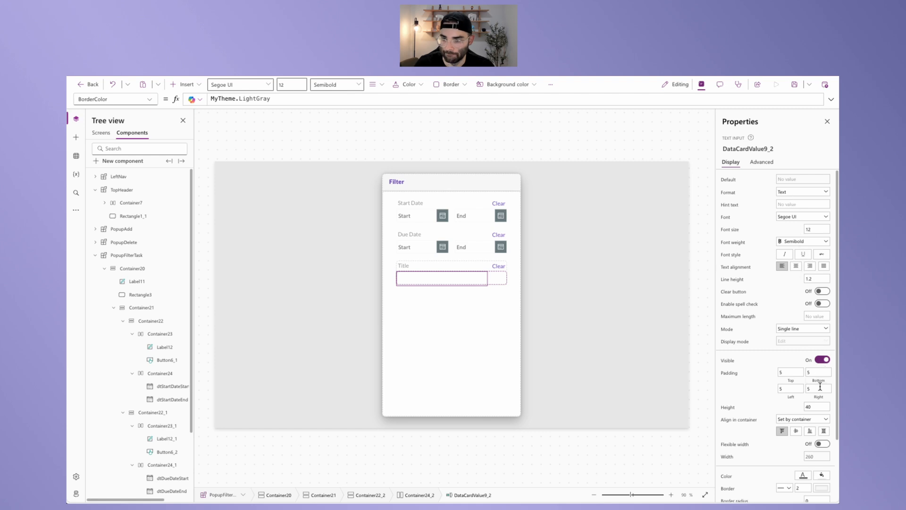
left_click(824, 430)
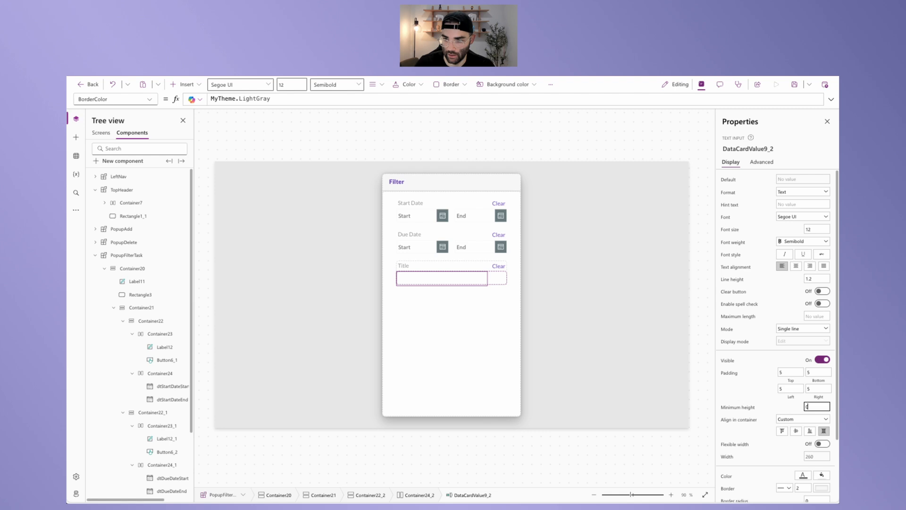
left_click(727, 457)
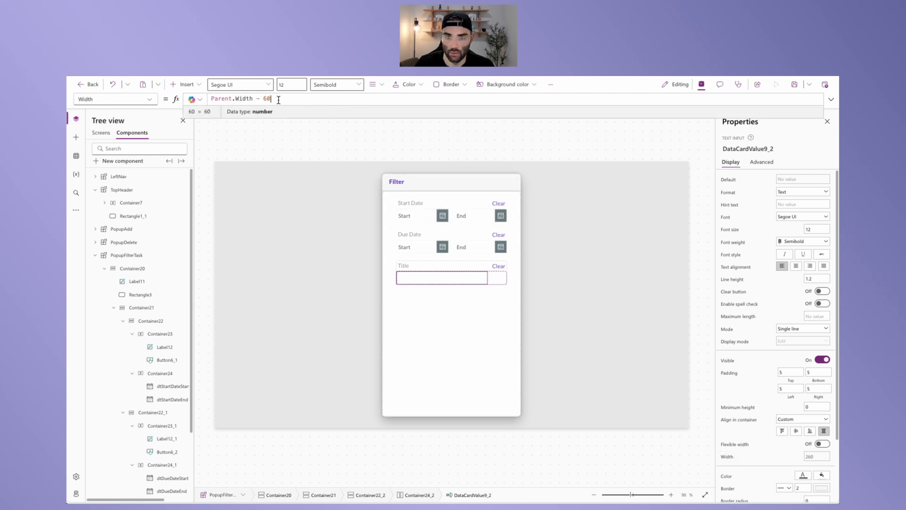
left_click_drag(278, 99, 167, 101)
key("BackSpace")
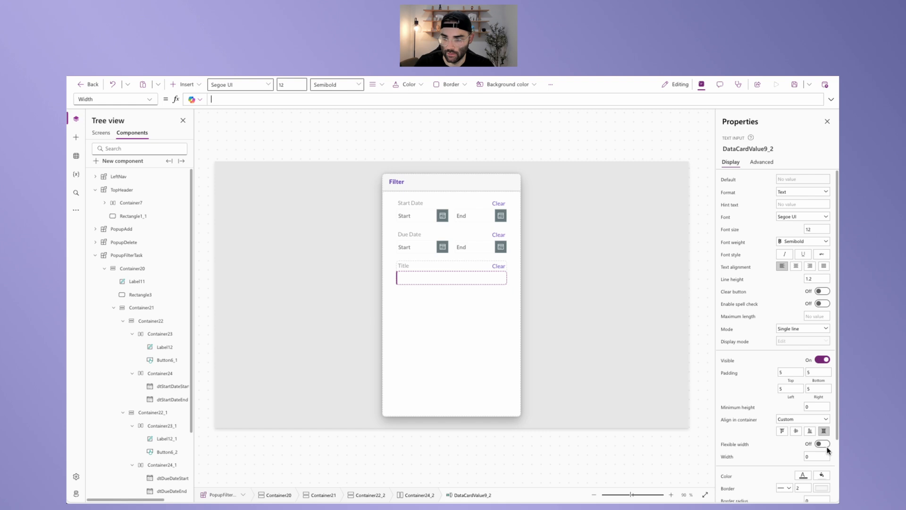
left_click(822, 444)
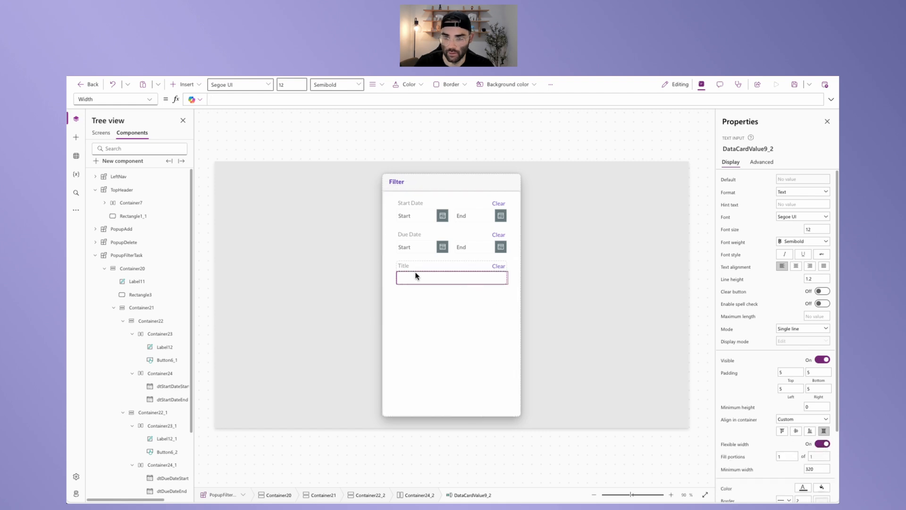
left_click(820, 466)
type("0")
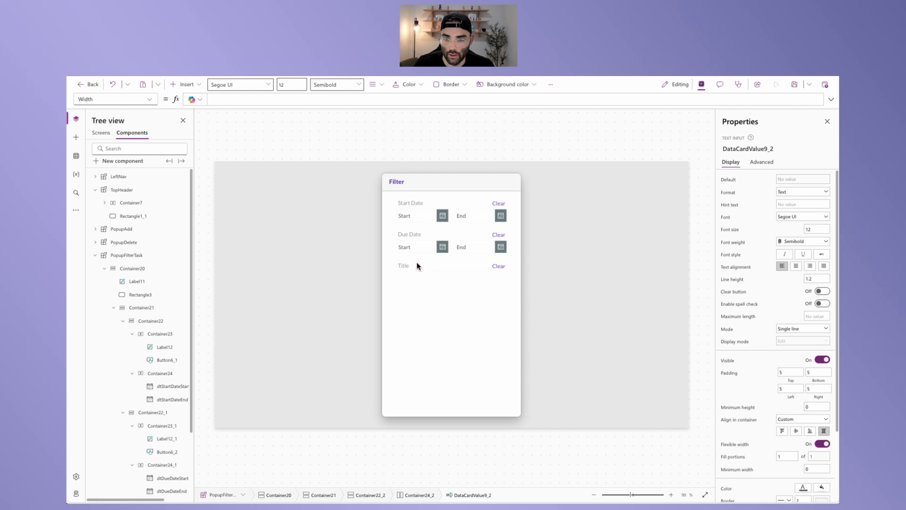
- Rename the Title section's text input to txtTitle
left_click(433, 279)
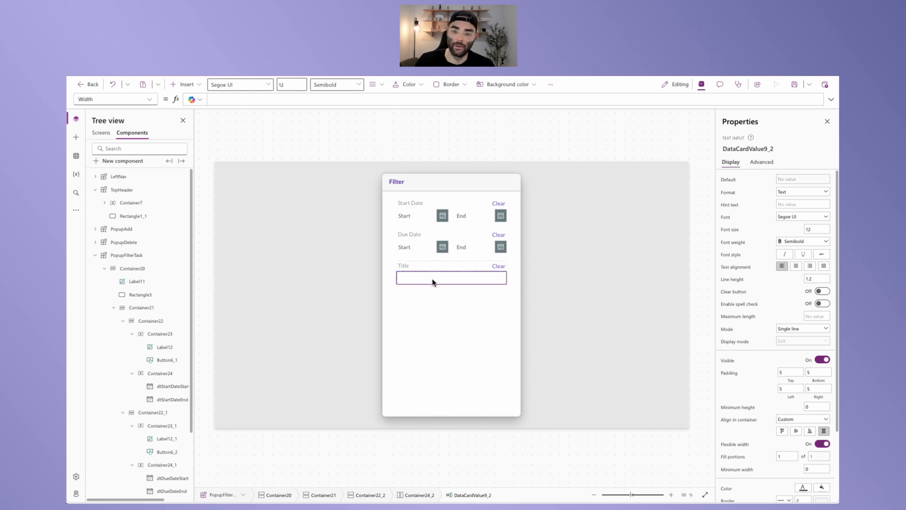
left_click(761, 148)
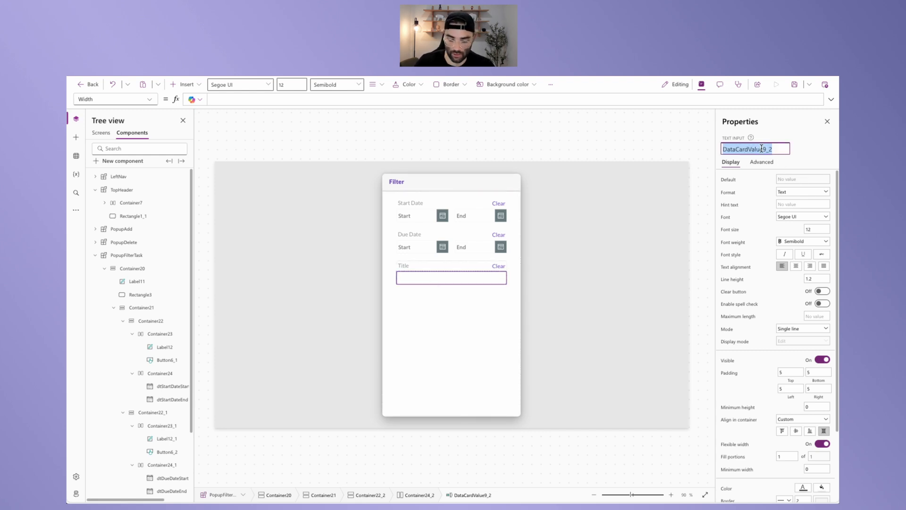
type("txtTitle")
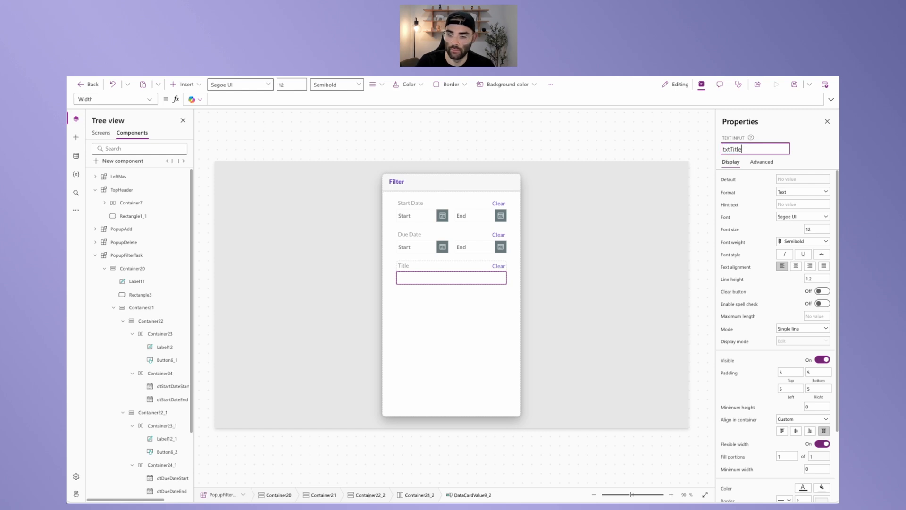
key("Return")
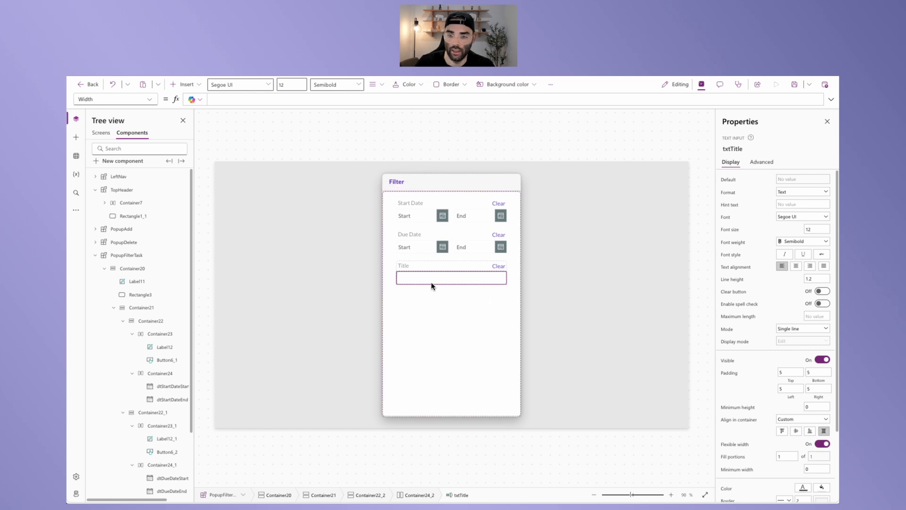
- Set the OnSelect formula of the Title section's Clear button to Reset(txtTitle);
left_click(499, 264)
left_click(227, 100)
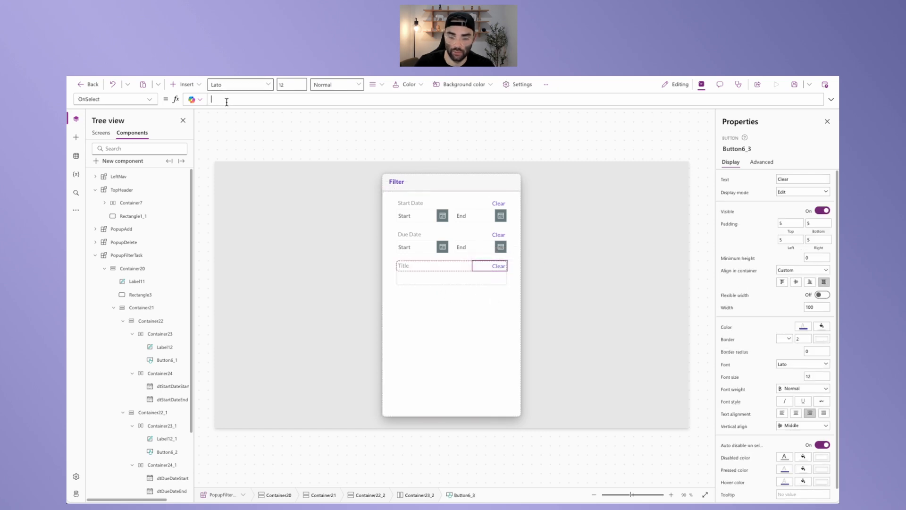
type("Reset(")
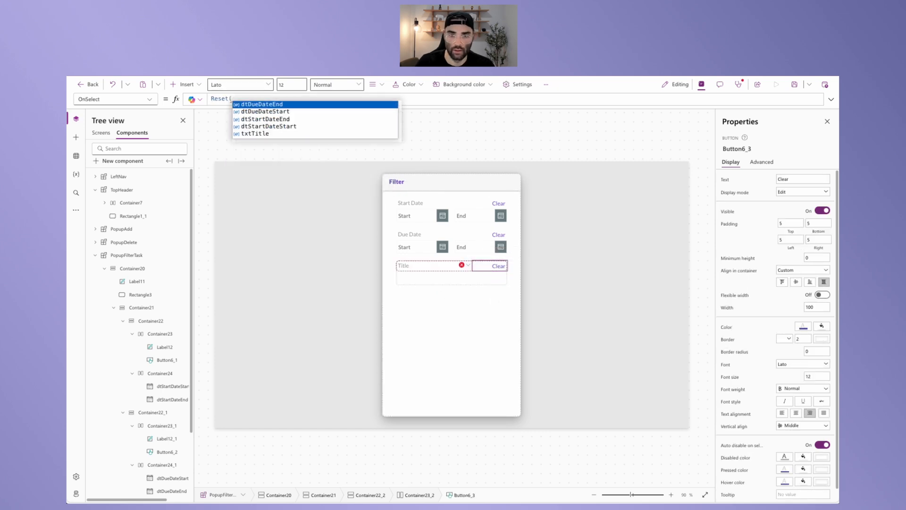
type("txt")
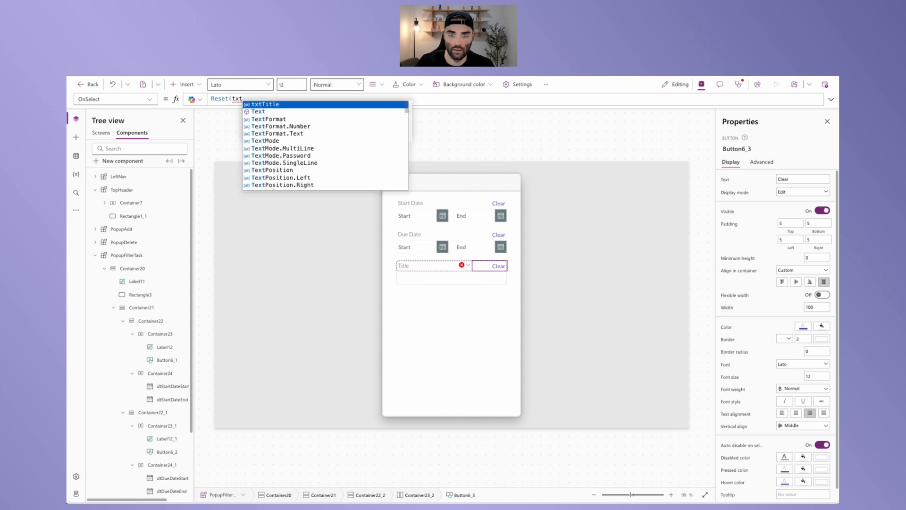
key("Tab")
type(");")
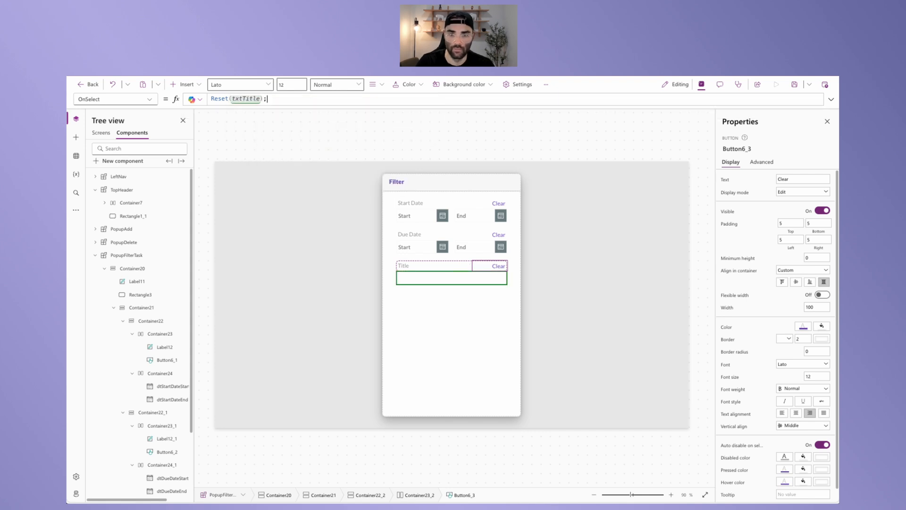
- Set the hint text of the txtTitle input to "Starts with"
left_click(433, 279)
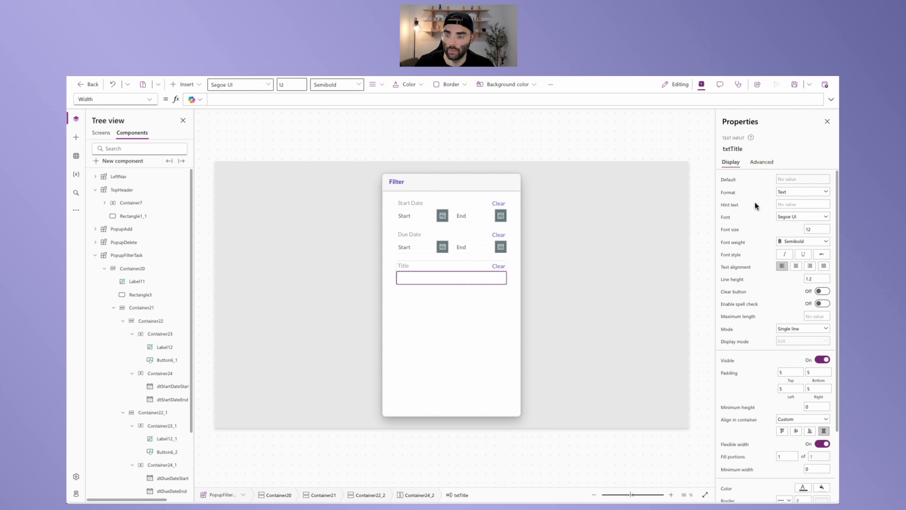
left_click(792, 205)
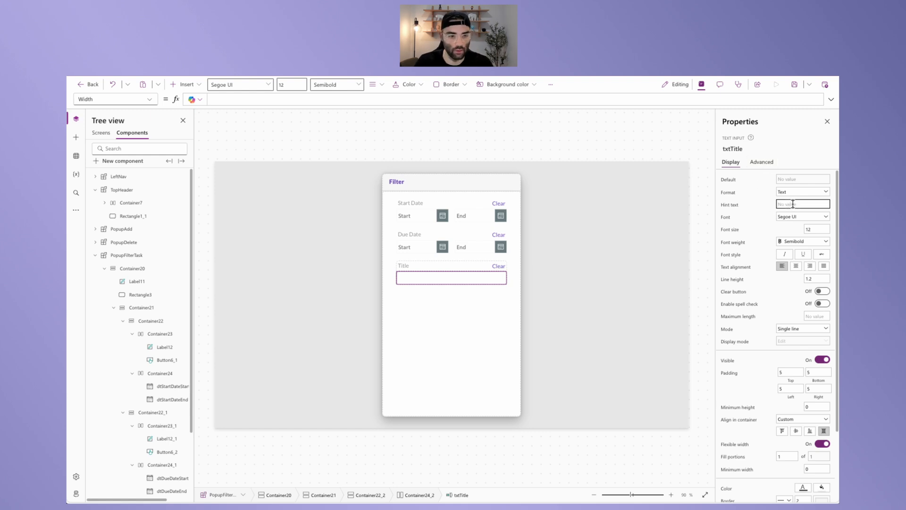
type("Starts with")
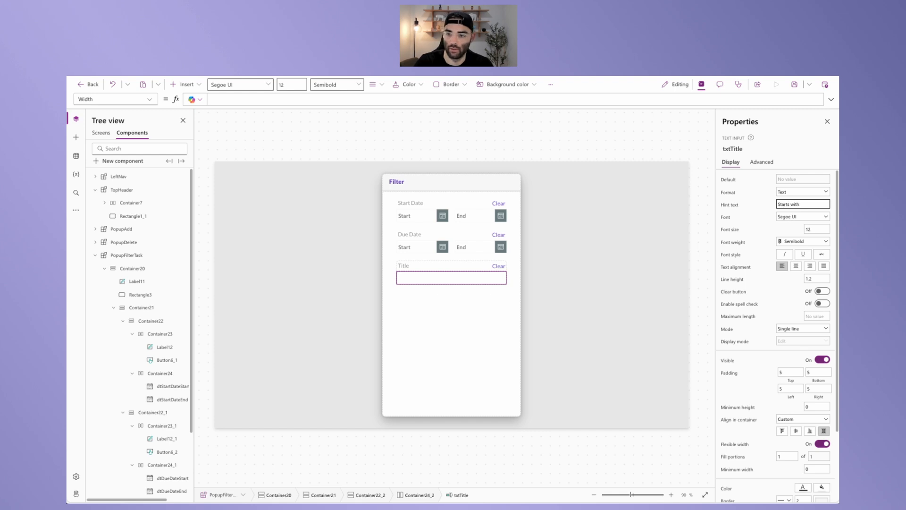
left_click(761, 206)
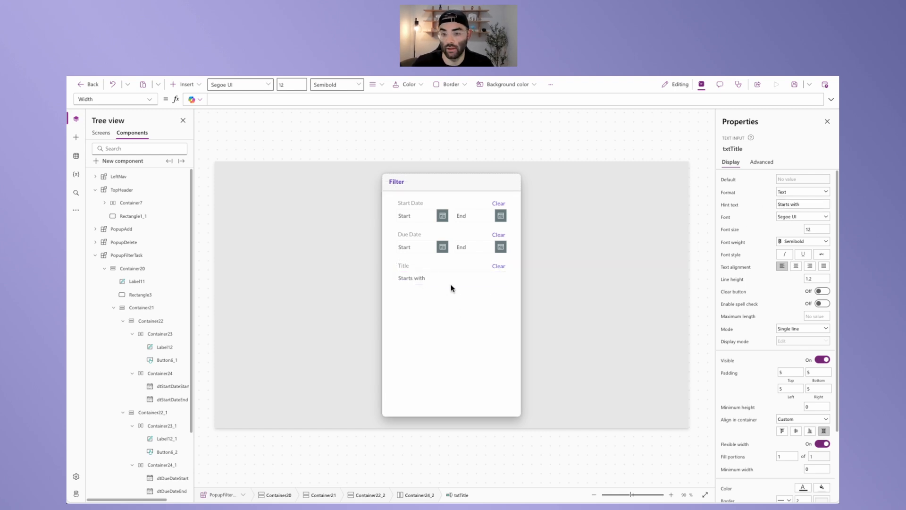
left_click(424, 279)
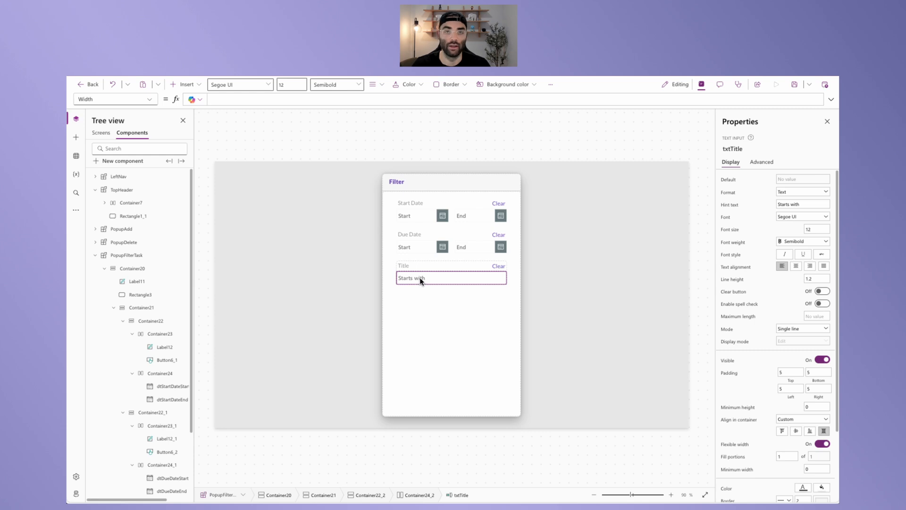
left_click(480, 327)
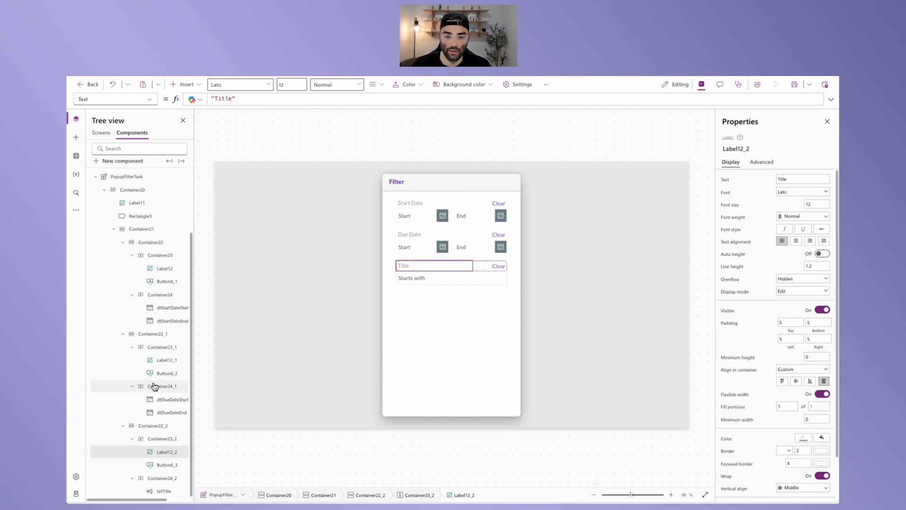
- Duplicate the Title filter section within the filter body container and set the copy's label text to "Status"
left_click(151, 426)
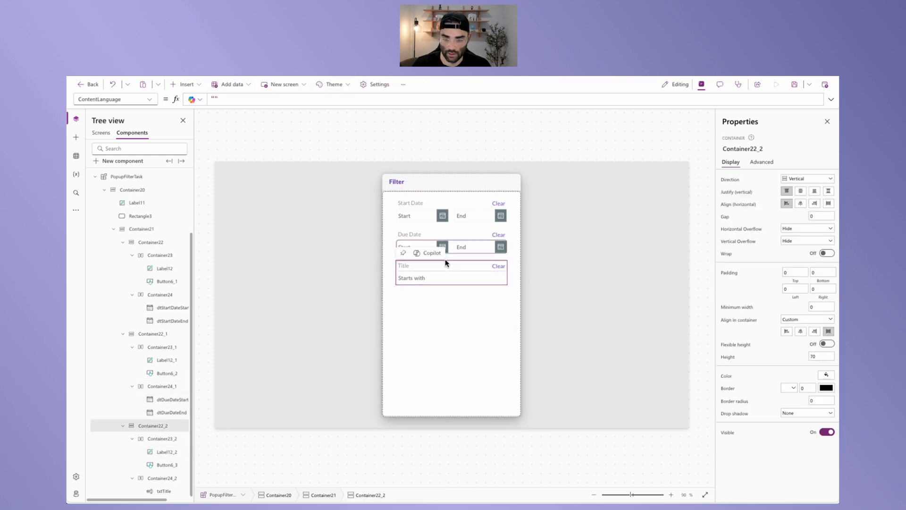
left_click(429, 327)
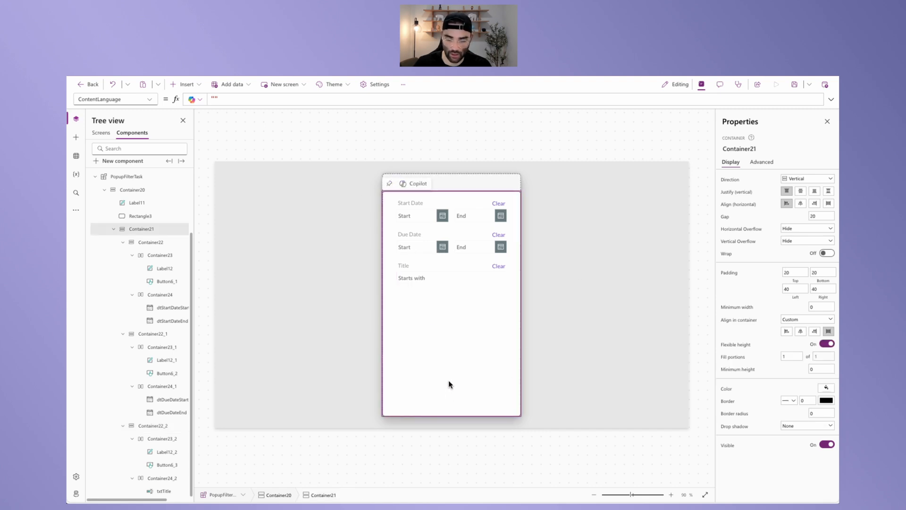
key("ctrl+v")
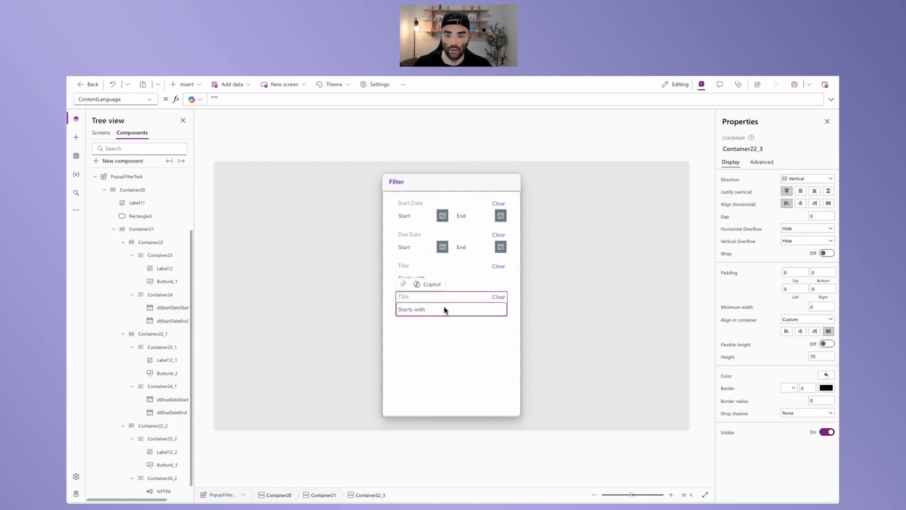
left_click(412, 298)
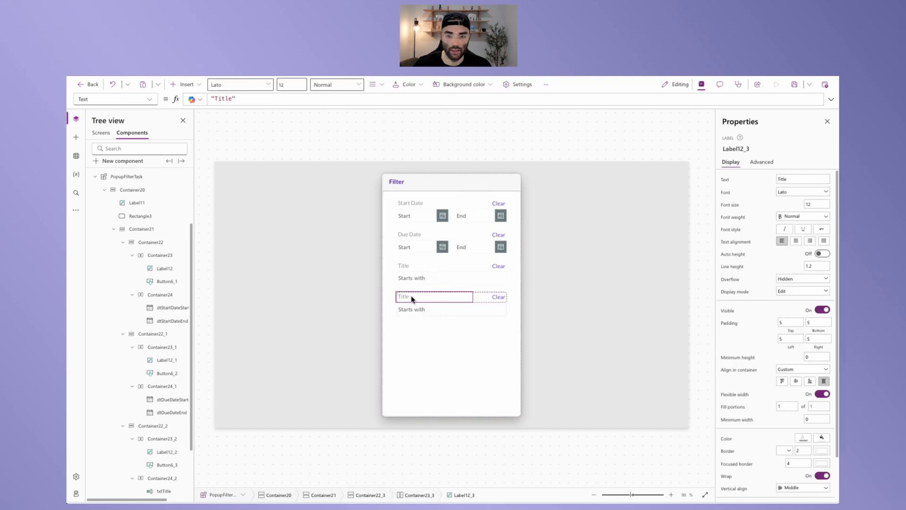
double_click(221, 98)
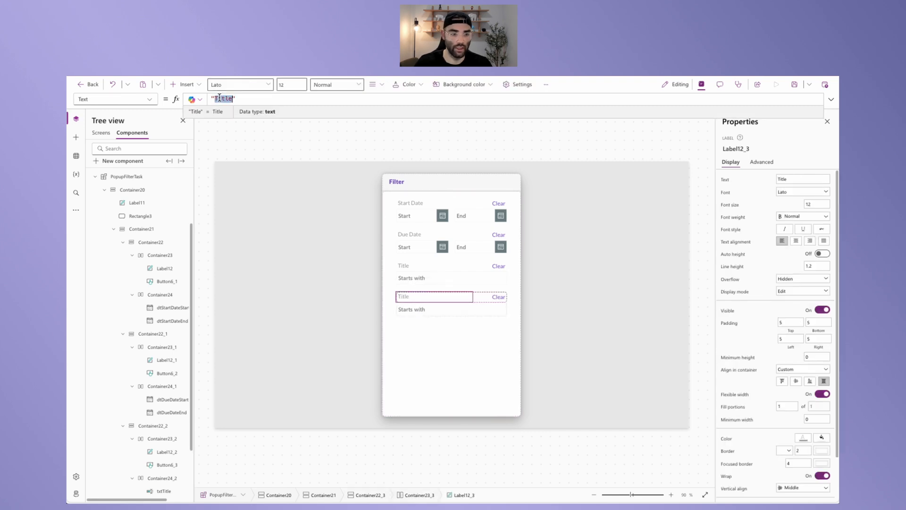
type("Status")
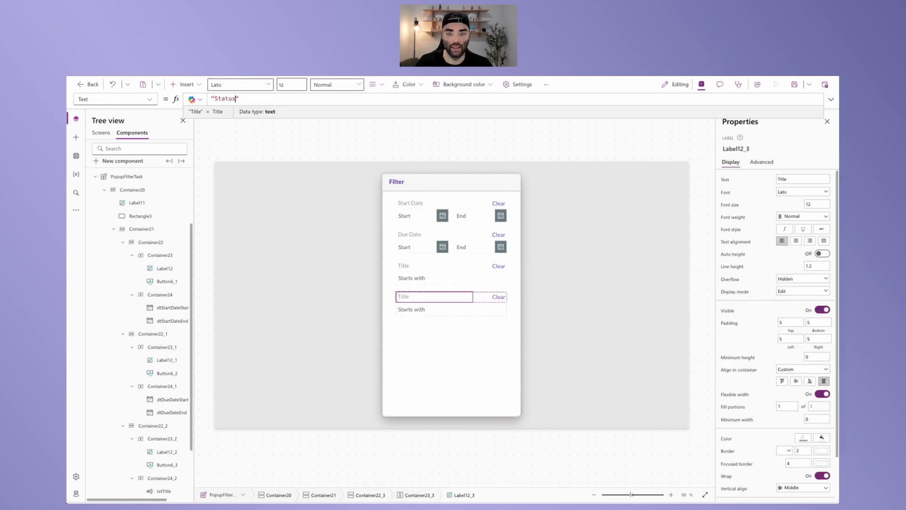
- Delete the copied text input from the Status section and empty the OnSelect formula of that section's Clear button
left_click(427, 310)
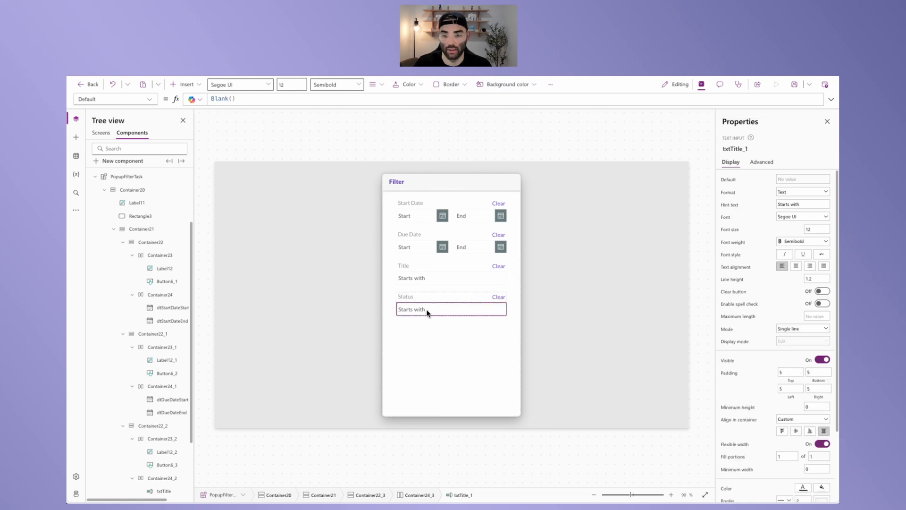
key("Delete")
left_click(466, 297)
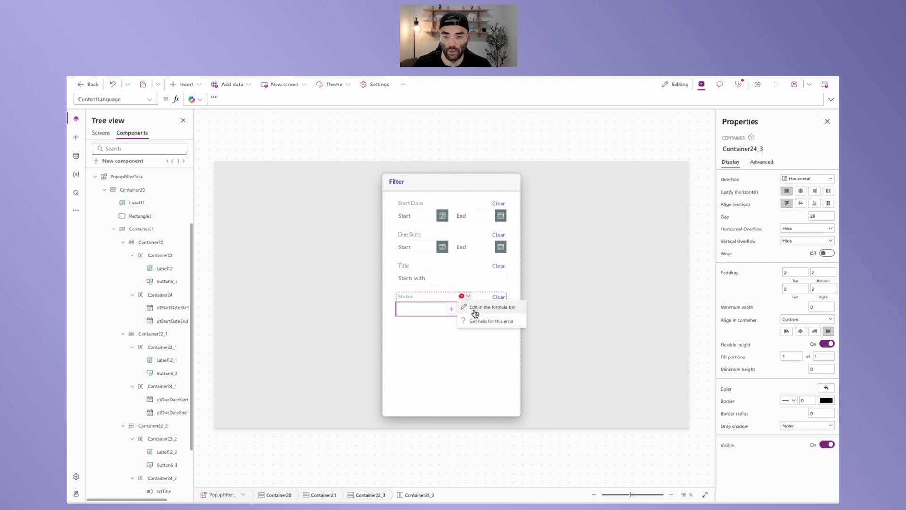
left_click(475, 309)
left_click_drag(275, 100, 178, 87)
key("BackSpace")
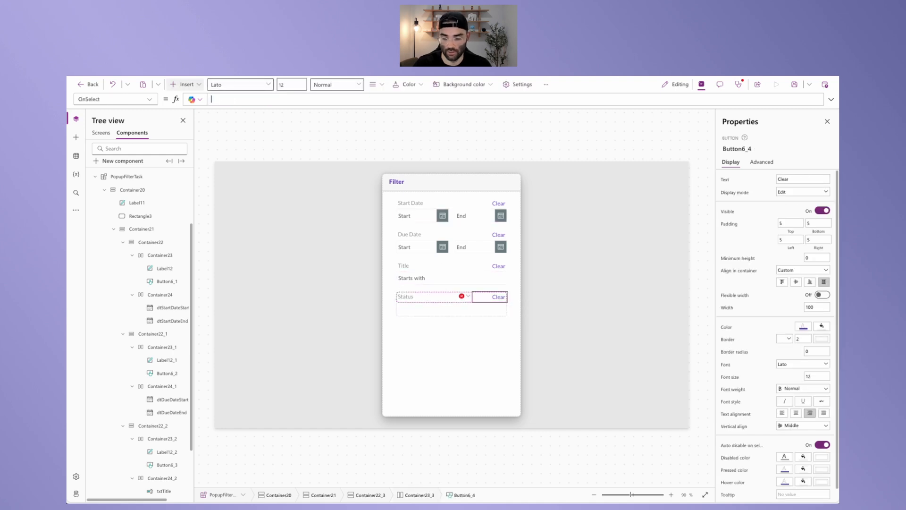
left_click(418, 139)
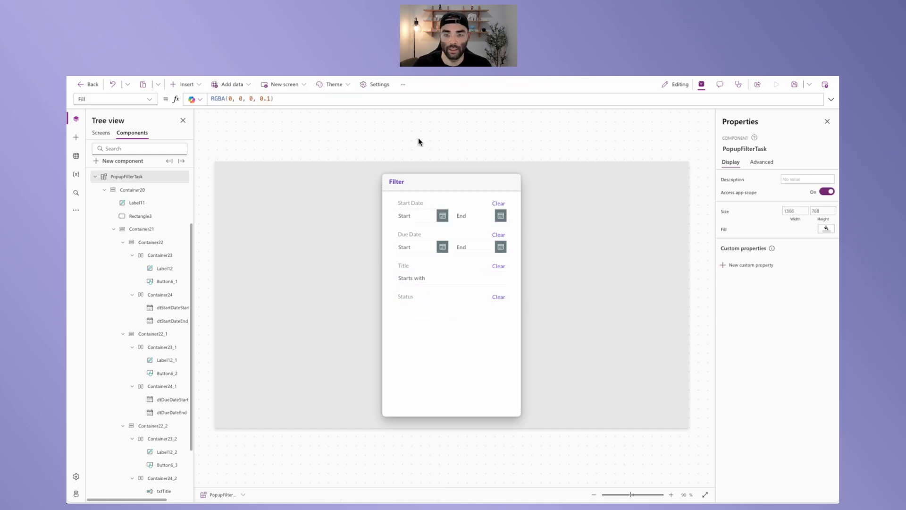
- Copy the Status combo box from the Task Form screen into the empty input container of the popup's Status section
left_click(101, 134)
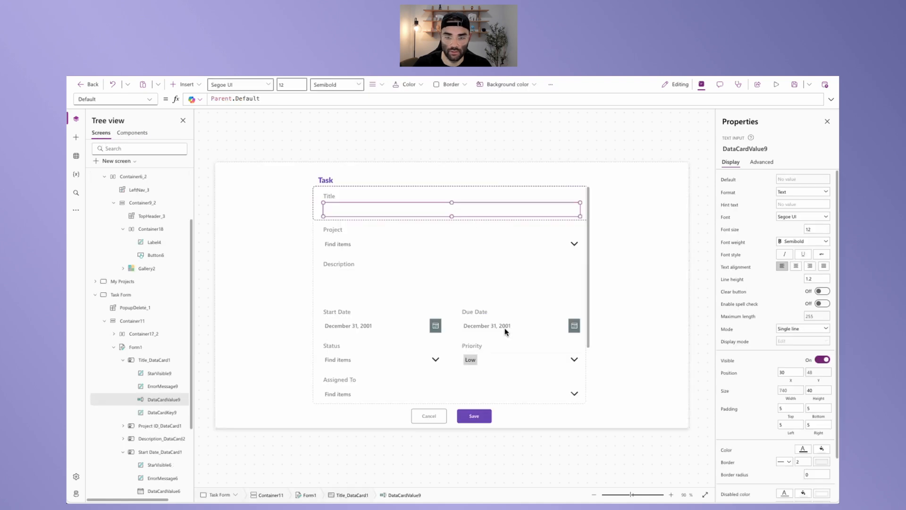
scroll(377, 335, "down", 1)
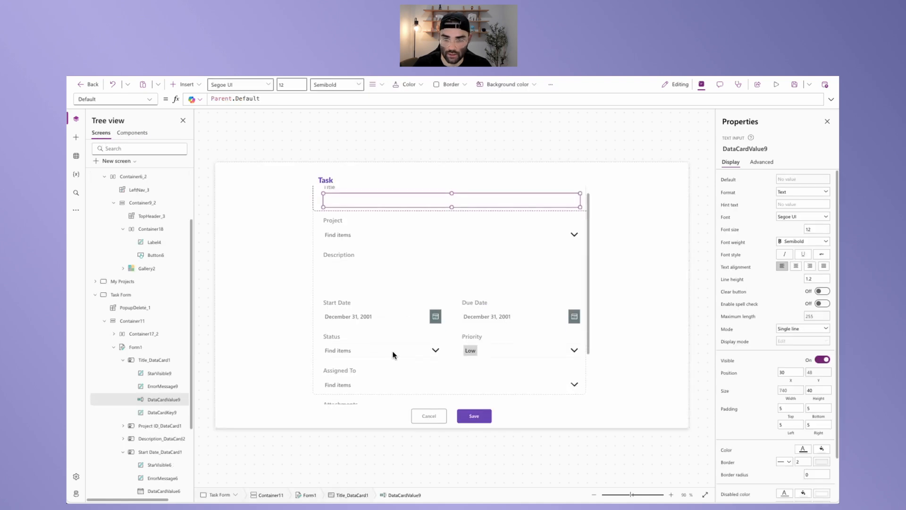
left_click(391, 352)
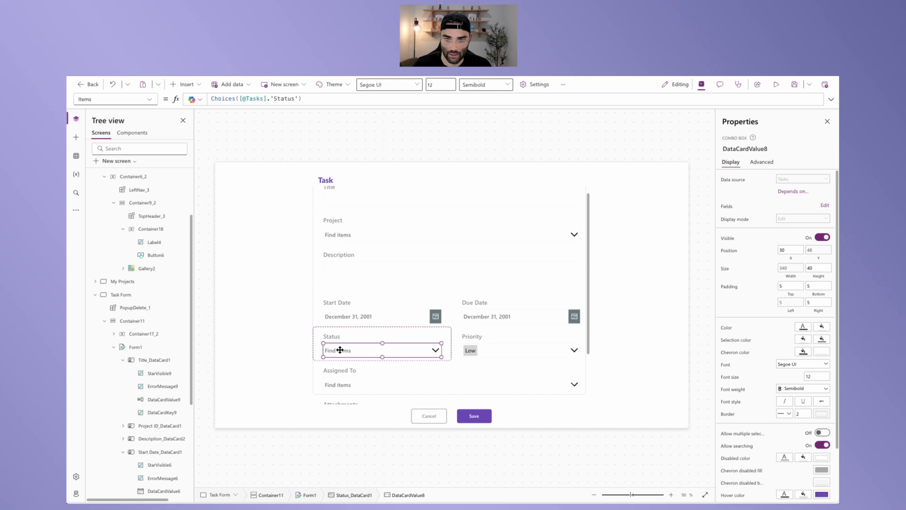
key("alt")
left_click(378, 356)
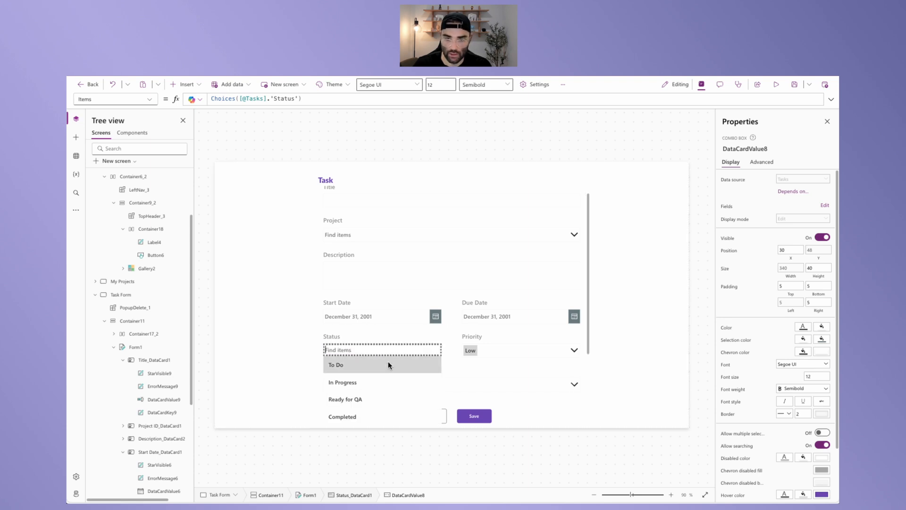
left_click(359, 348)
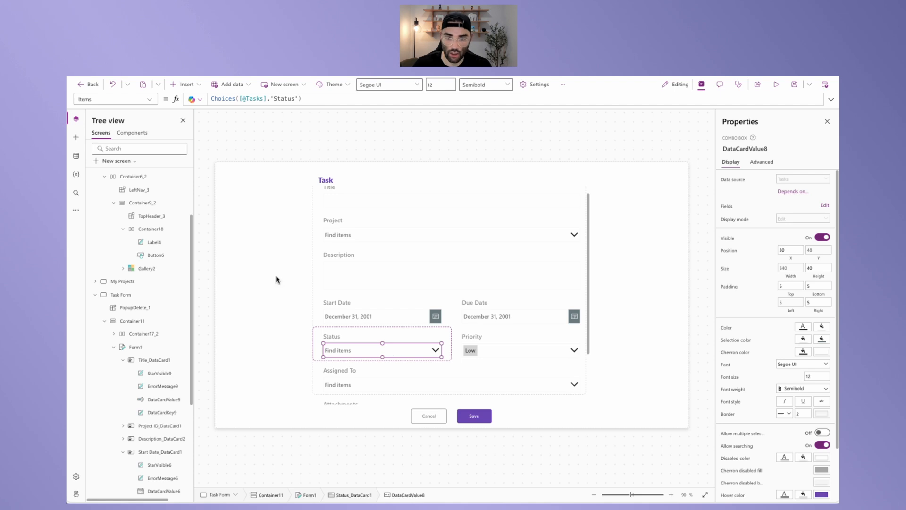
left_click(133, 132)
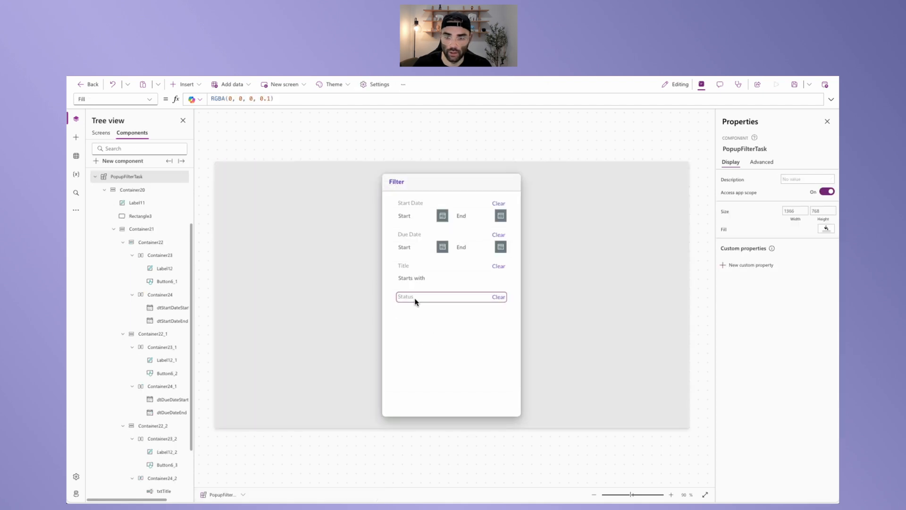
left_click(417, 312)
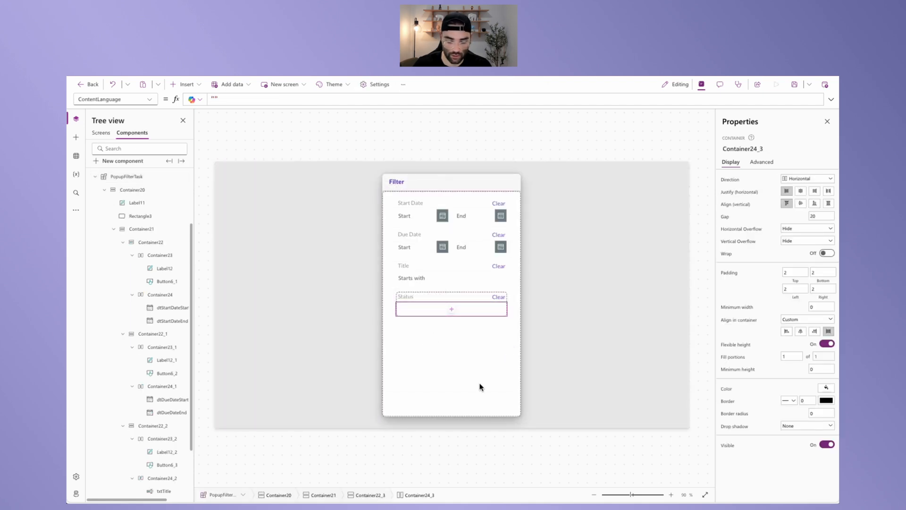
key("ctrl+v")
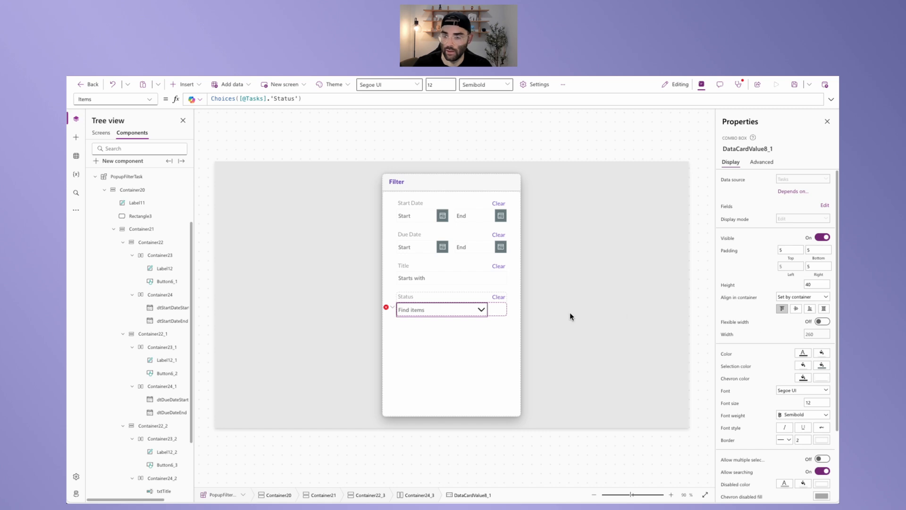
- Clear the Parent.DisplayName formula from the Tooltip property of the Status combo box
left_click(387, 306)
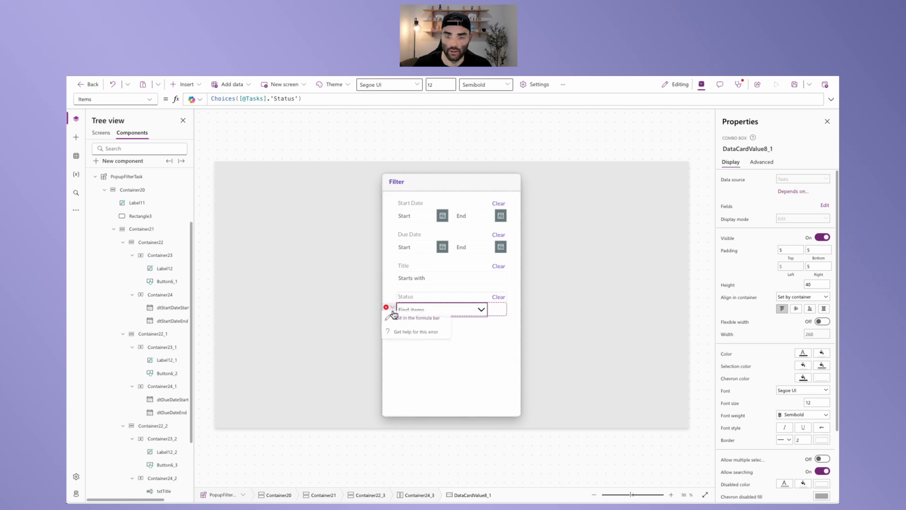
left_click(415, 330)
key("ctrl+a")
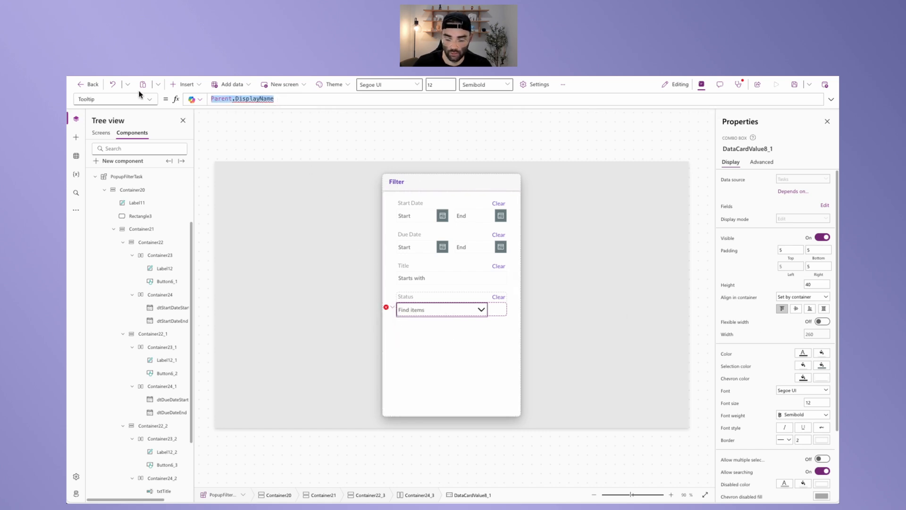
key("BackSpace")
- Set the DefaultSelectedItems formula of the Status combo box to Blank()
left_click(386, 306)
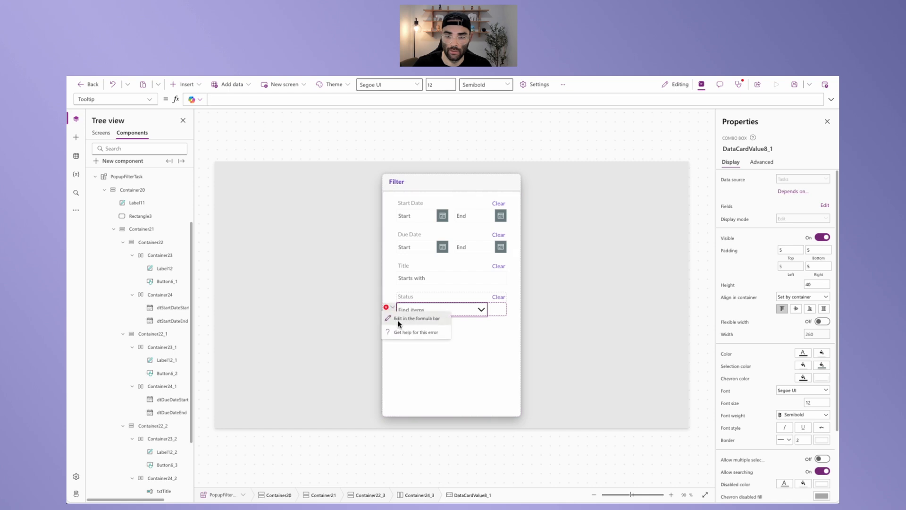
left_click(410, 319)
key("ctrl+a")
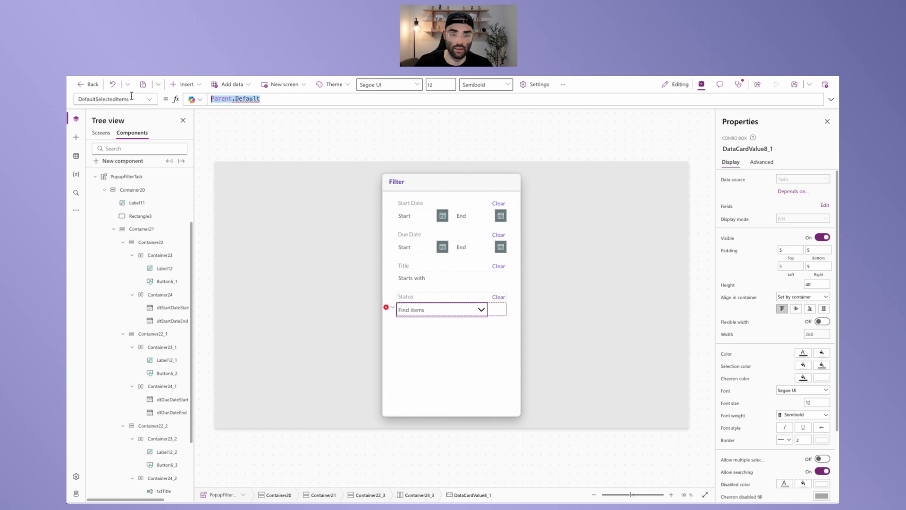
type("Blank()")
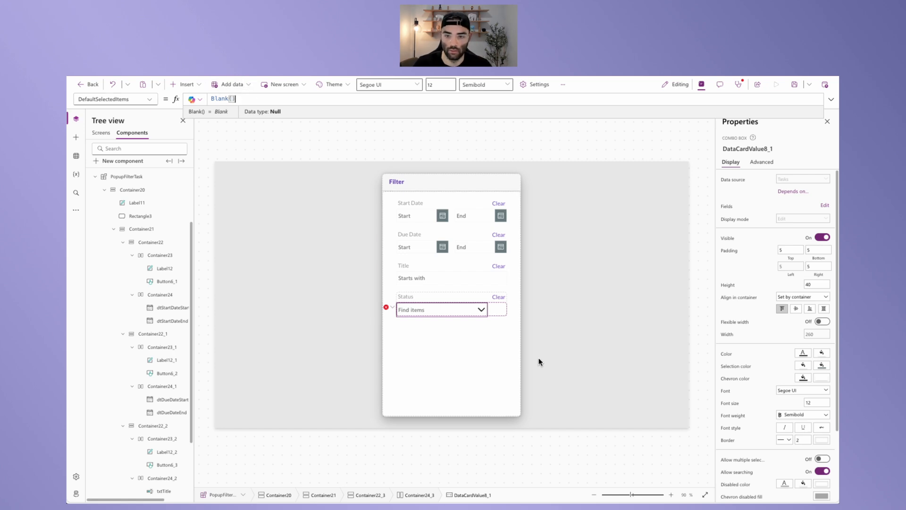
- Reduce the BorderColor formula of the Status combo box to MyTheme.LightGray
left_click(386, 307)
left_click(411, 329)
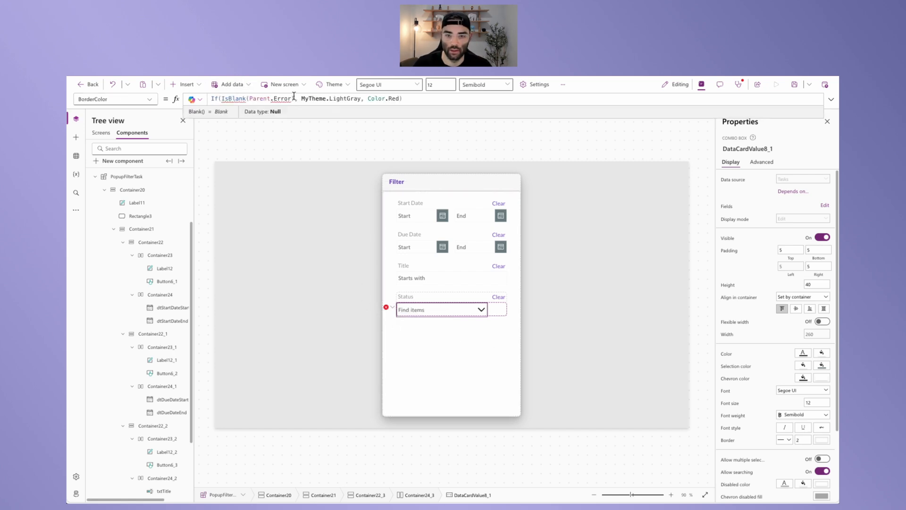
left_click_drag(299, 98, 166, 94)
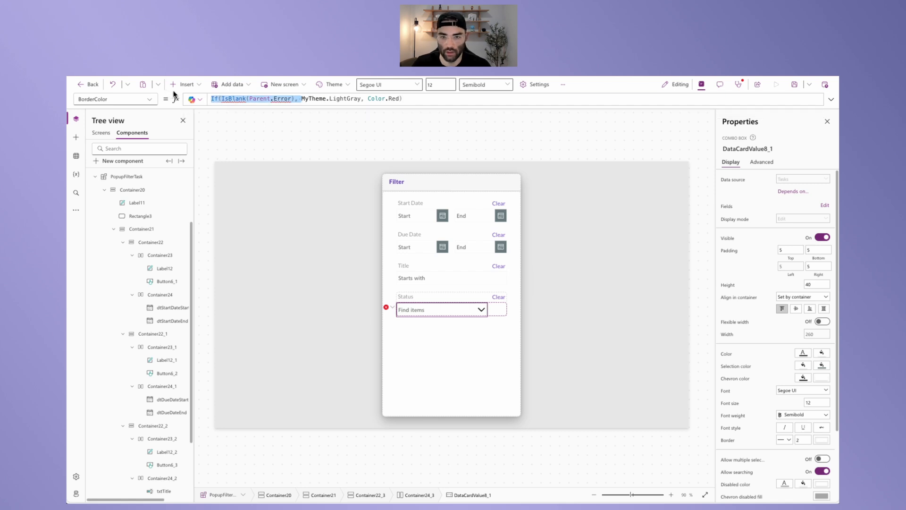
key("BackSpace")
left_click_drag(271, 98, 386, 97)
key("BackSpace")
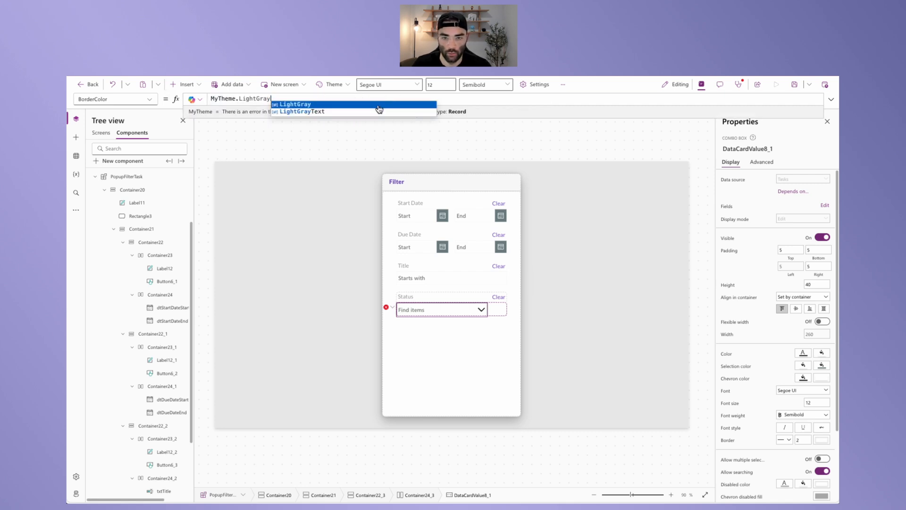
left_click(464, 312)
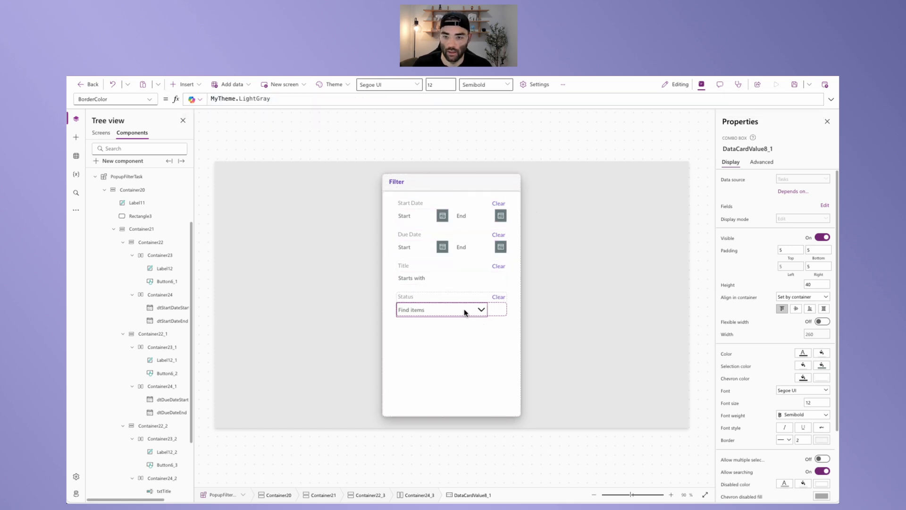
- Give the Status combo box flexible width with minimum width 0, and stretch it vertically with minimum height 0
left_click(823, 322)
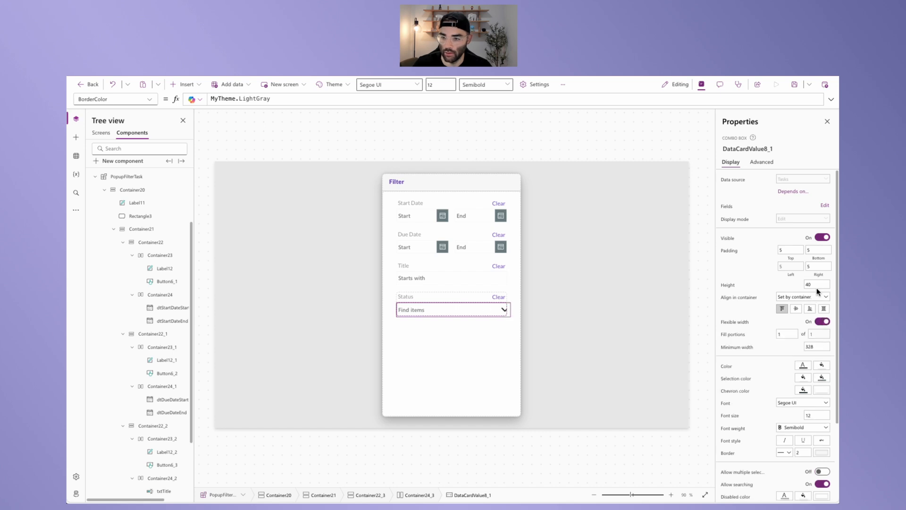
left_click(823, 309)
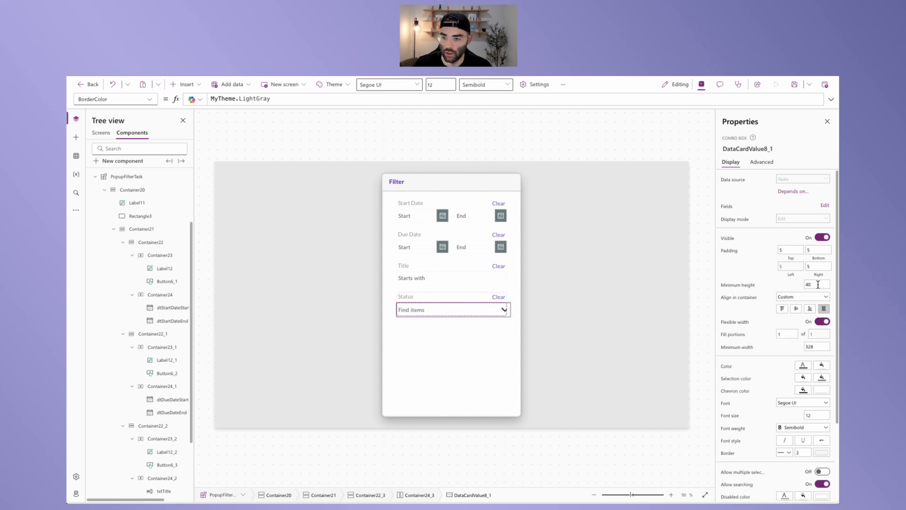
left_click(819, 347)
type("0")
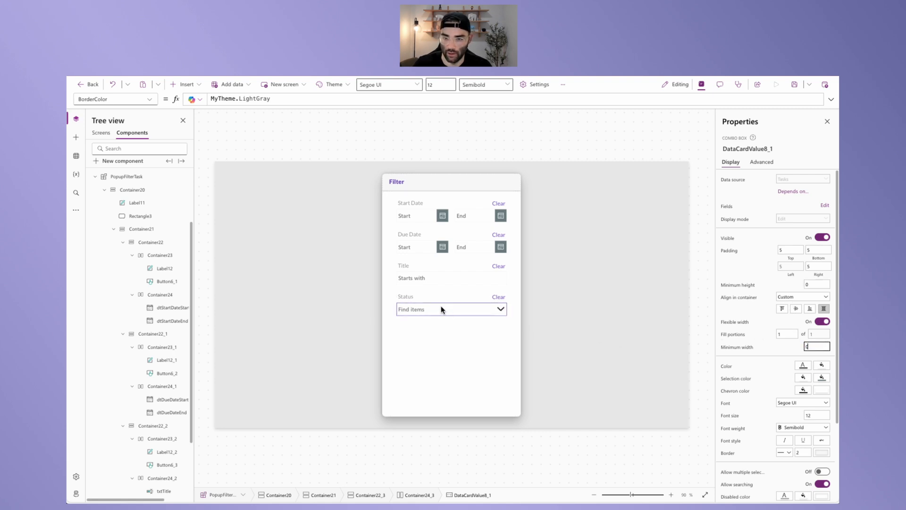
left_click(452, 315)
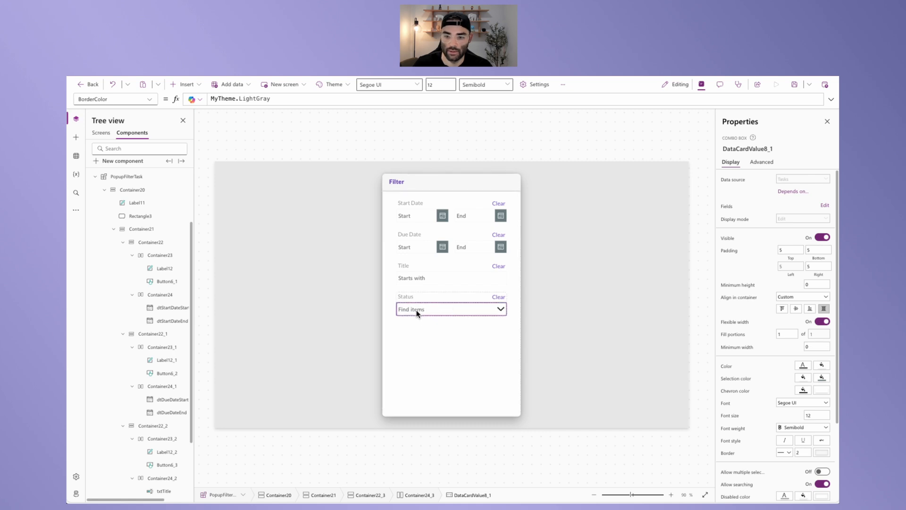
- Set the InputTextPlaceholder of the Status combo box to "Select"
left_click(762, 162)
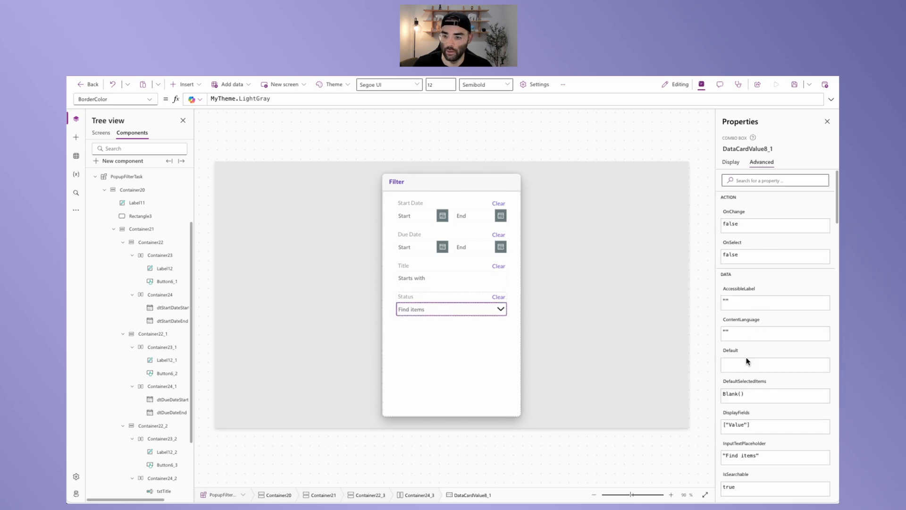
left_click(753, 456)
left_click_drag(757, 456, 725, 456)
type("Select")
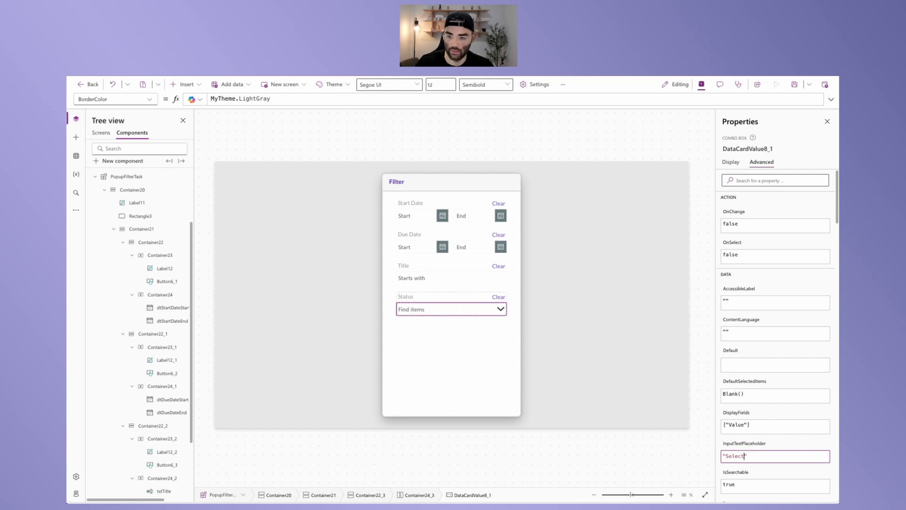
left_click(827, 445)
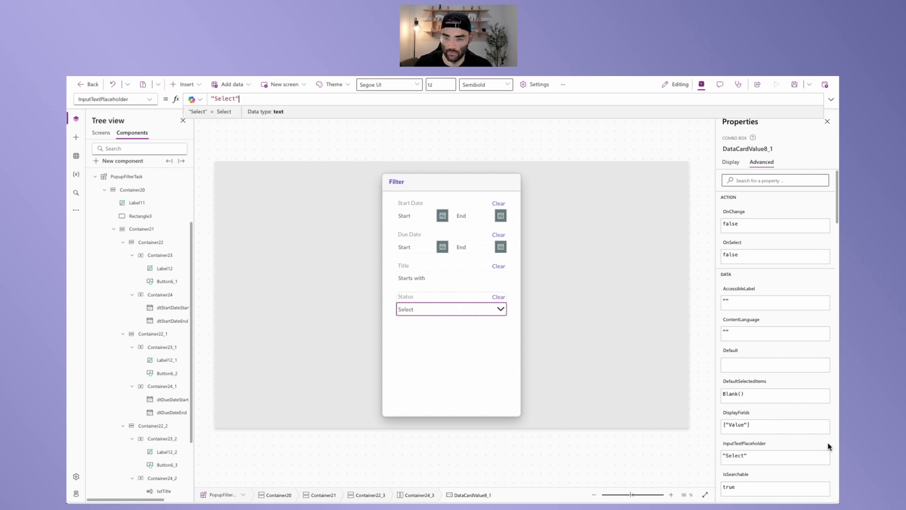
left_click(483, 309)
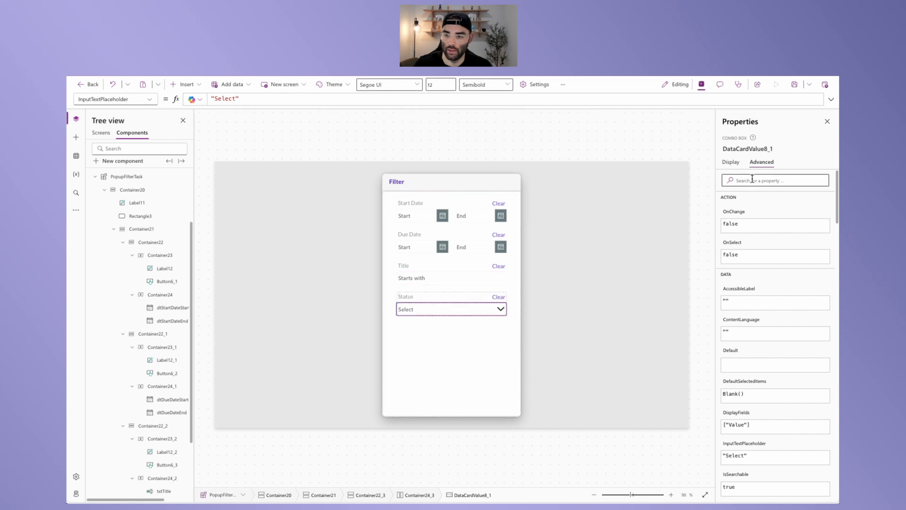
- Rename the Status combo box as cbStatus
left_click(761, 150)
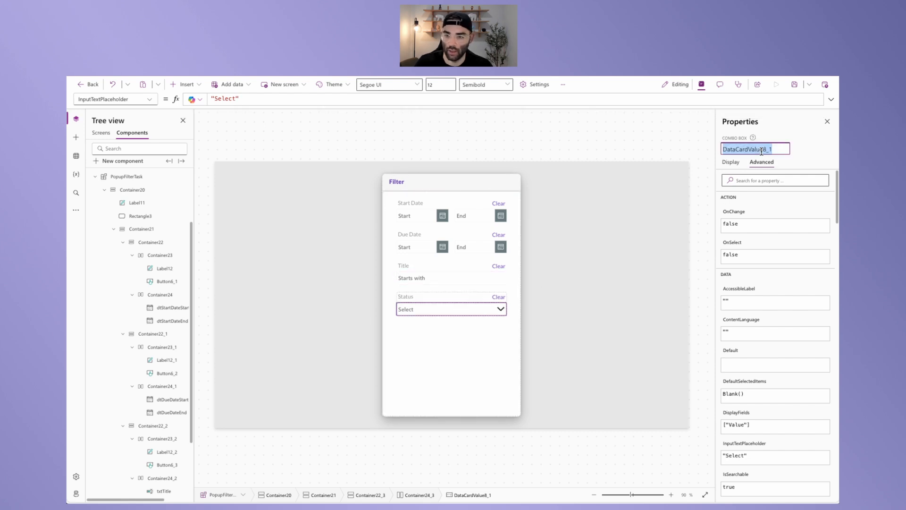
type("cbSt")
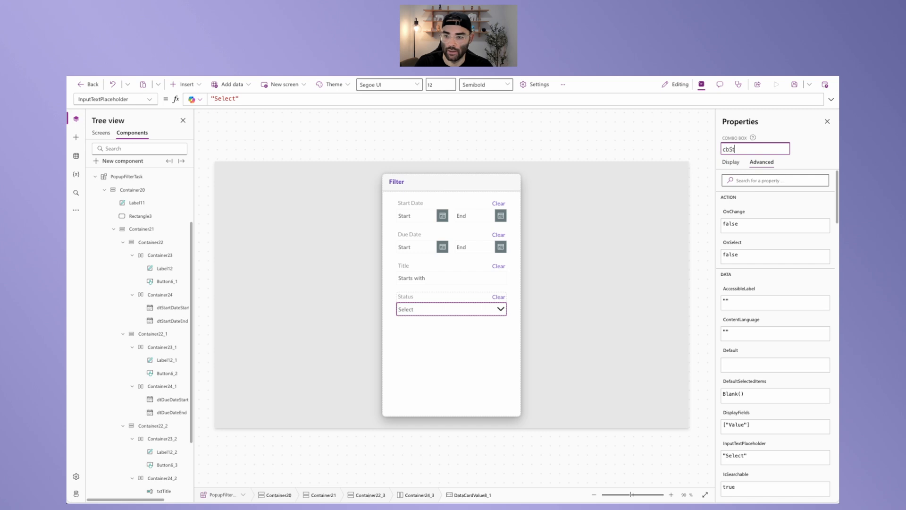
type("atus")
key("Return")
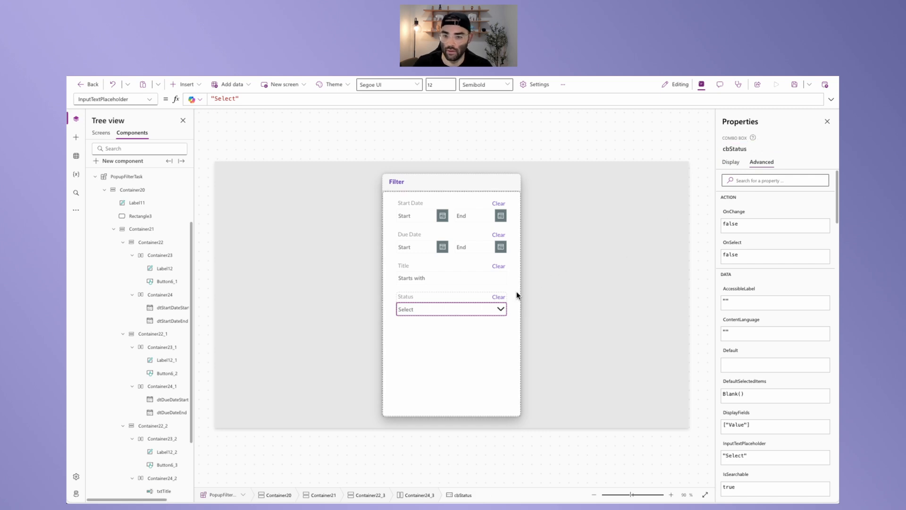
- Set the OnSelect formula of the Status section's Clear button to Reset(cbStatus);
left_click(499, 298)
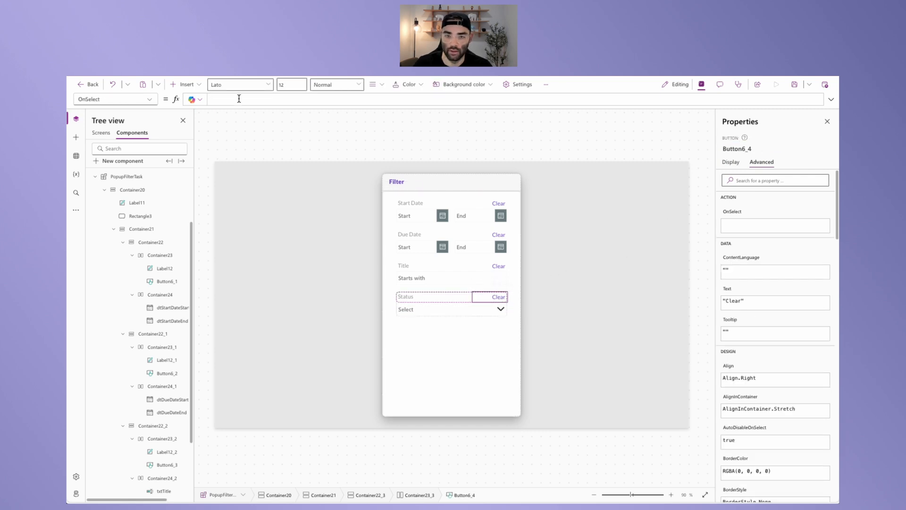
type("Reset9cb")
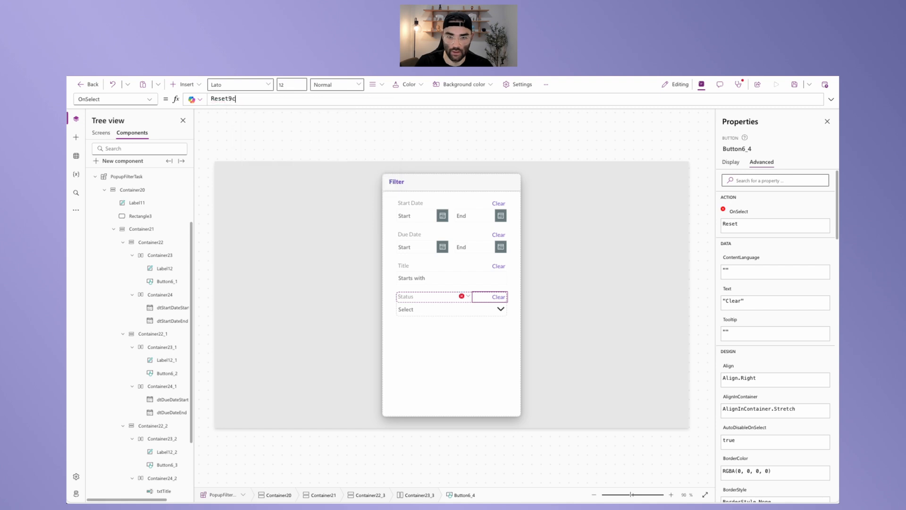
key("BackSpace")
key("BackSpace")
key("BackSpace")
type("(cb")
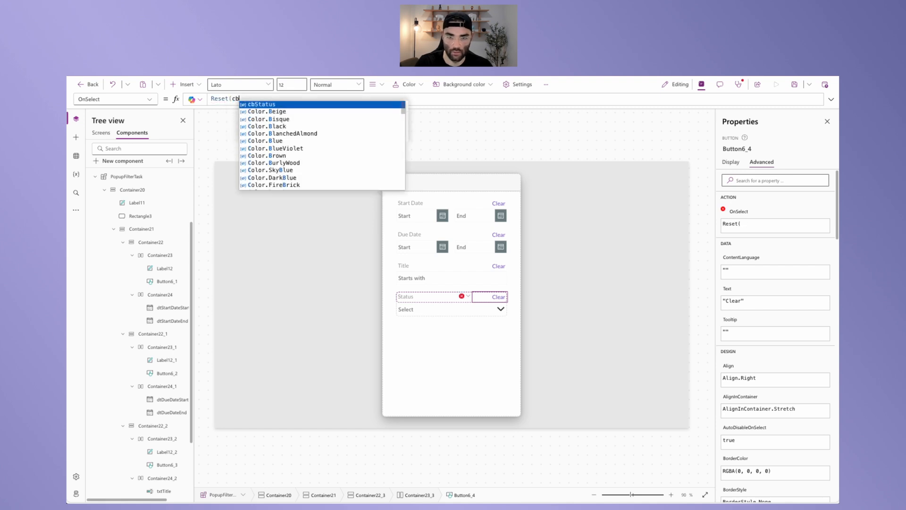
type("Status);")
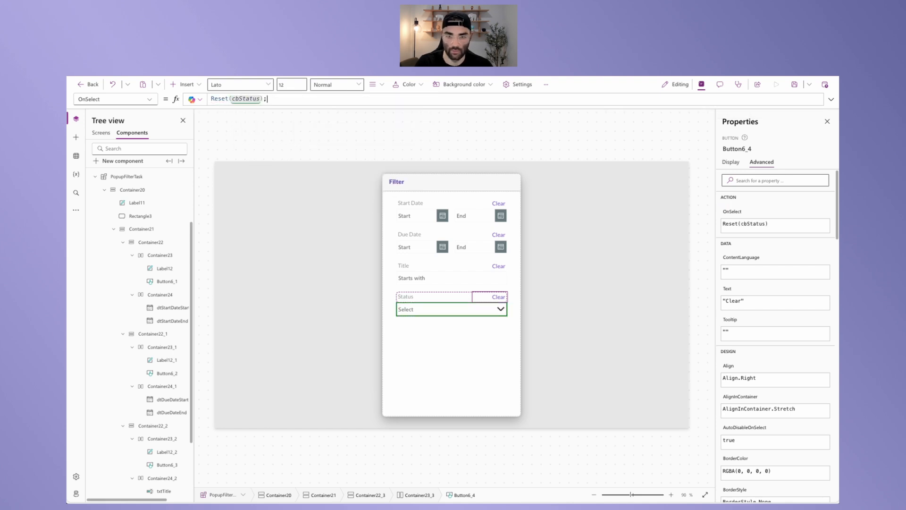
- Test the Status section's Clear button by choosing Ready for QA in the combo box and clearing it
left_click(426, 308)
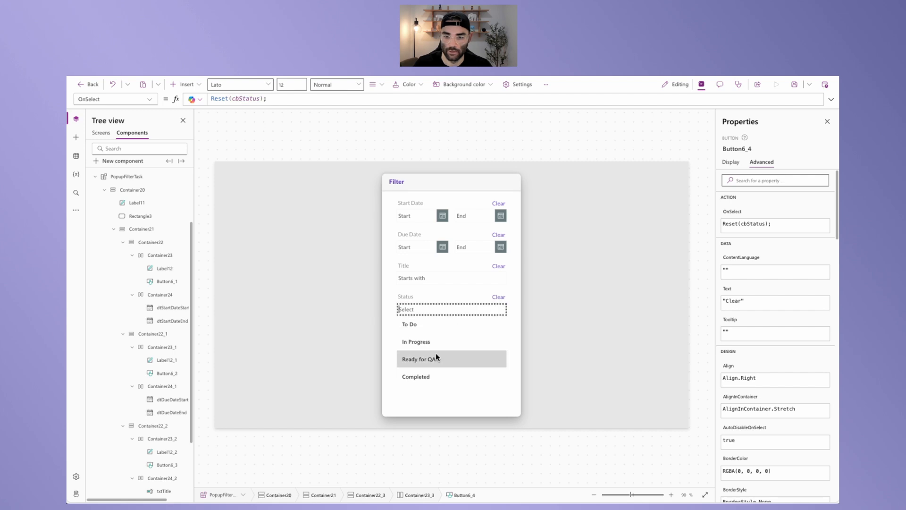
left_click(460, 354)
left_click(498, 297)
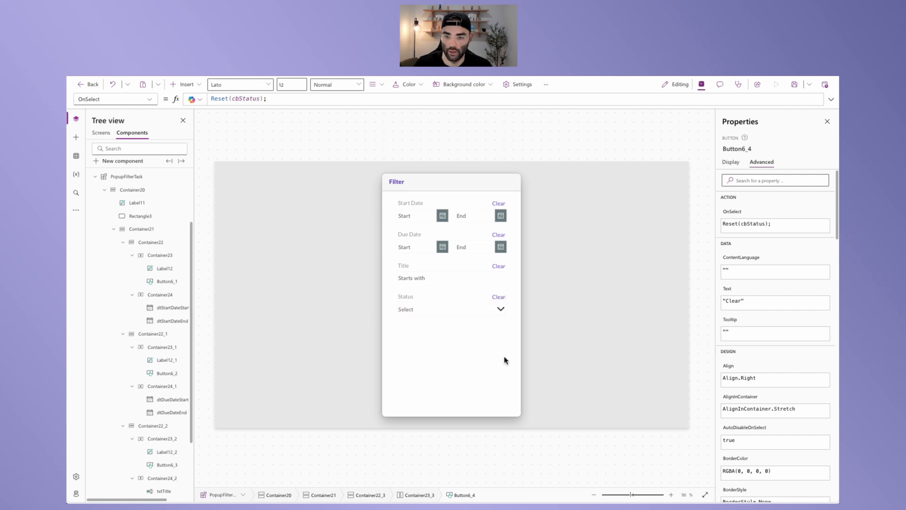
- Copy the whole Status section container and paste two copies of it into the parent filter container
left_click(434, 313)
left_click(158, 427)
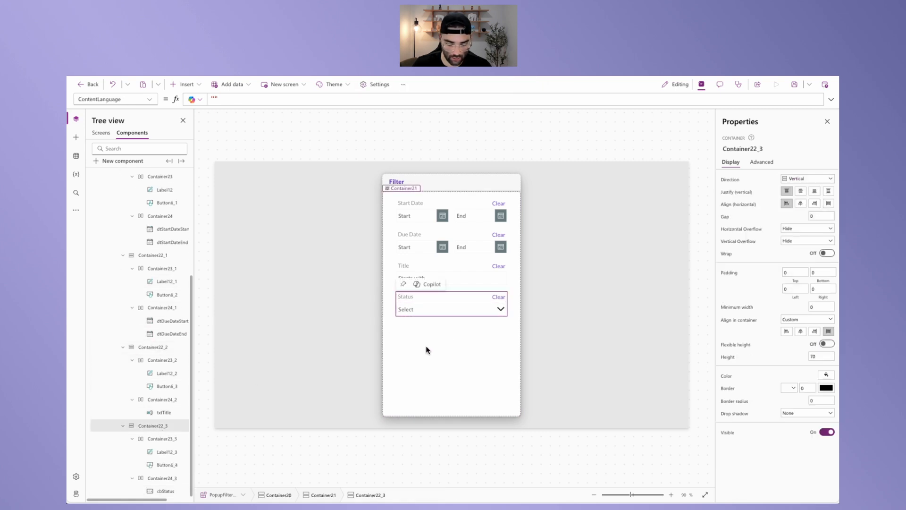
left_click(441, 359)
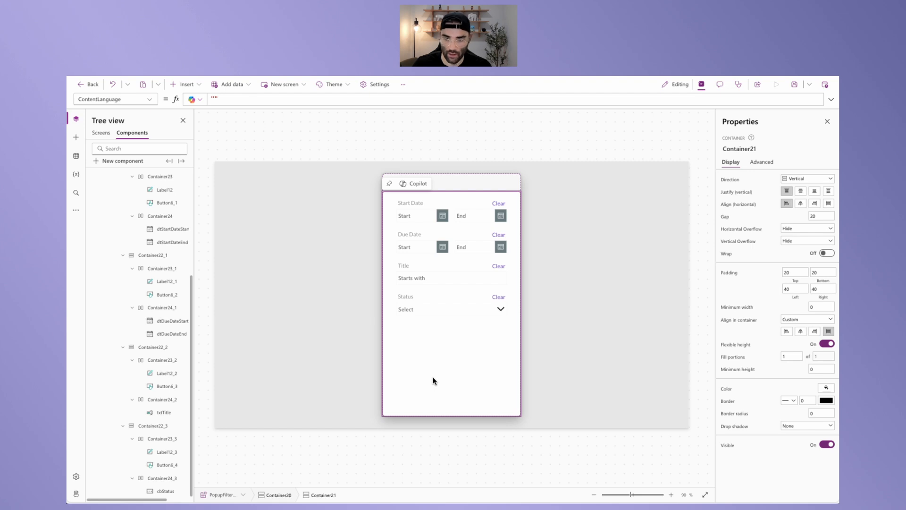
key("ctrl+v")
left_click(422, 366)
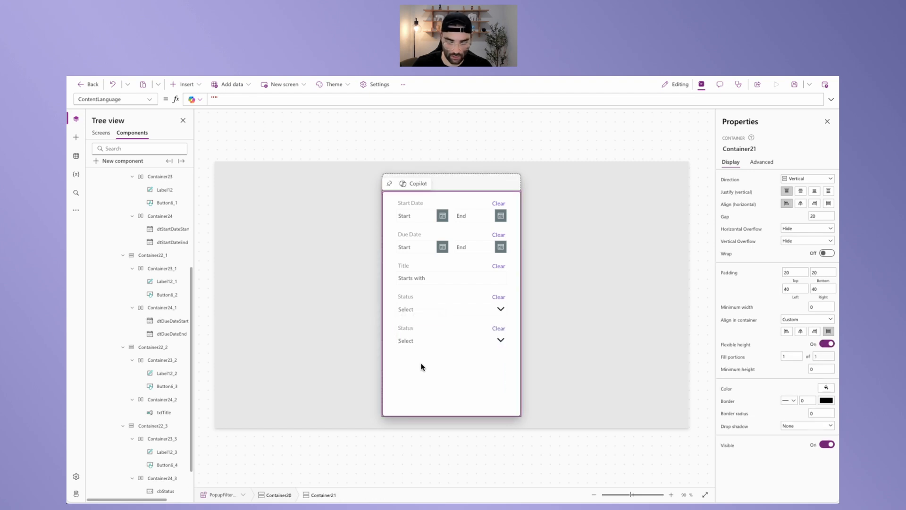
key("ctrl+v")
left_click(441, 402)
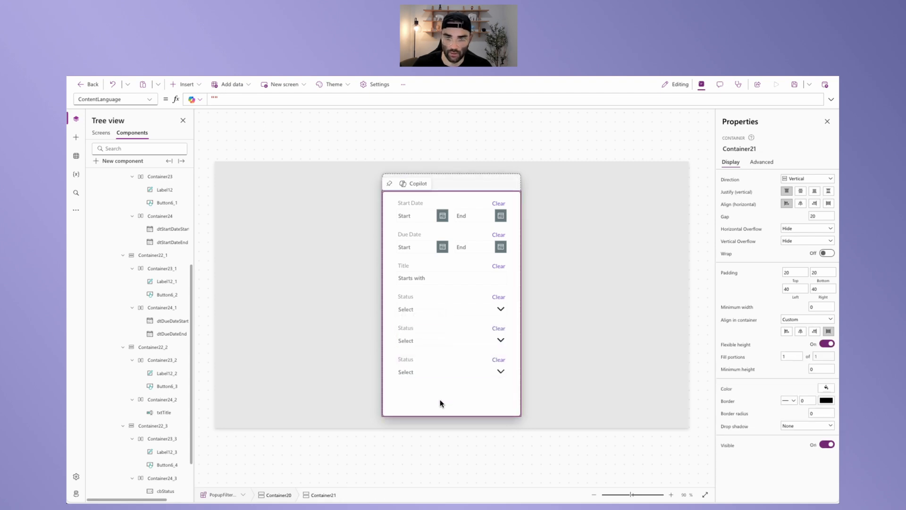
- Set the label text of the first copied Status section to "Priority"
left_click(411, 327)
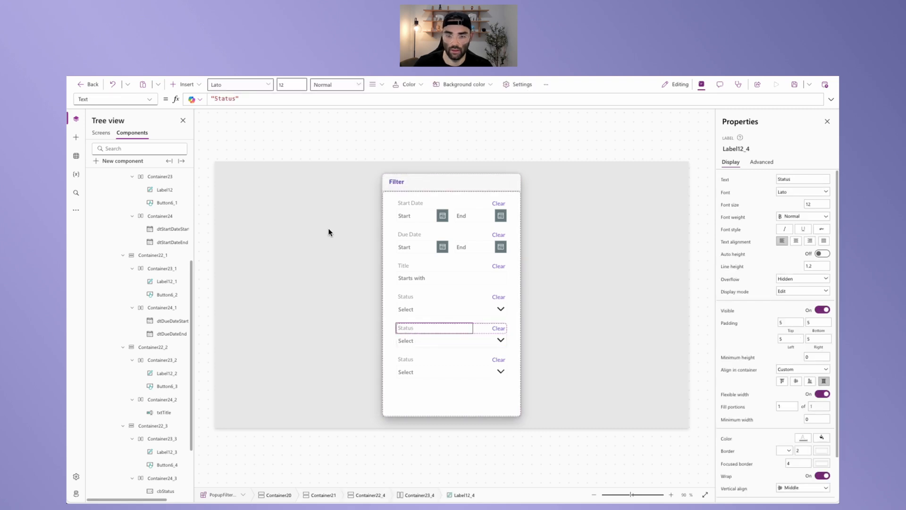
left_click(224, 98)
double_click(224, 97)
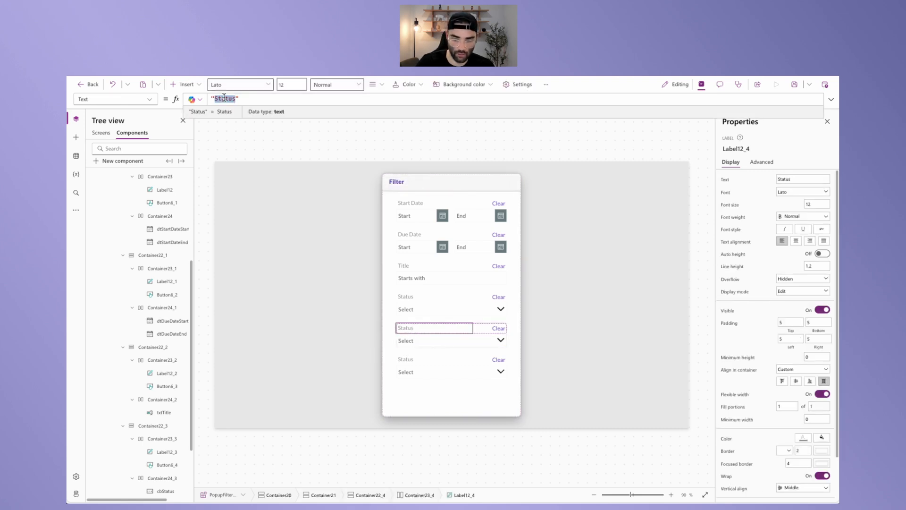
type("Priority")
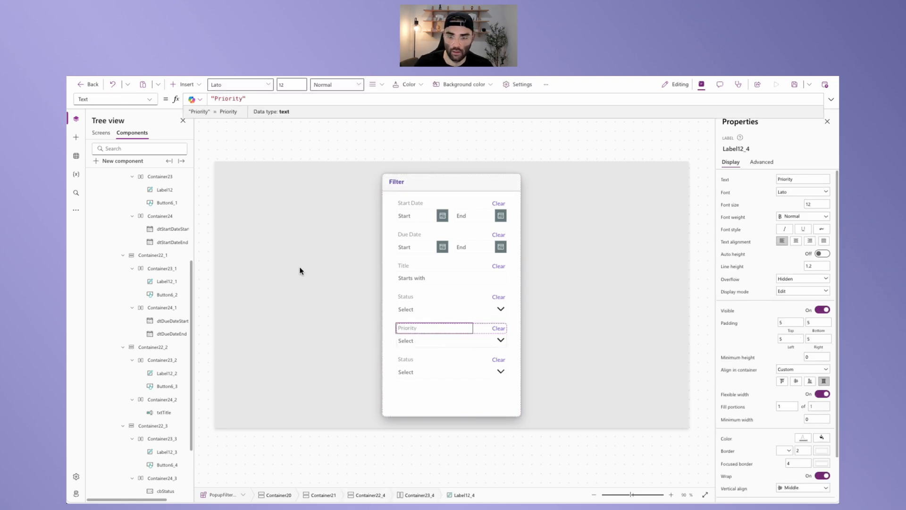
- Set the label text of the second copied Status section to "Project"
left_click(414, 357)
left_click(415, 358)
left_click(231, 99)
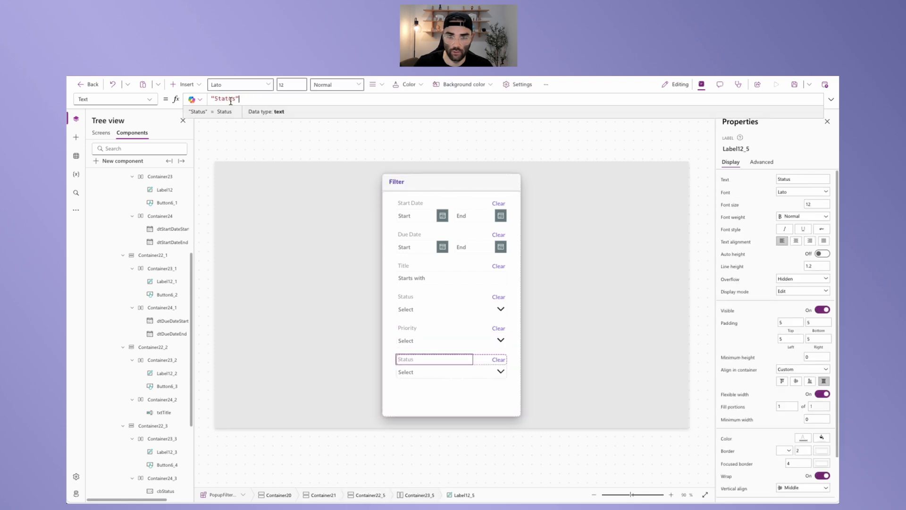
double_click(230, 99)
type("Project")
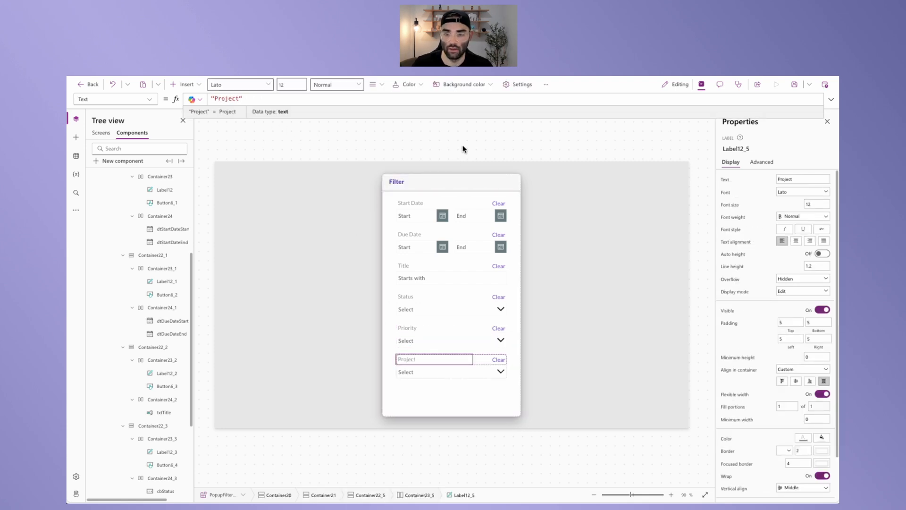
left_click(418, 341)
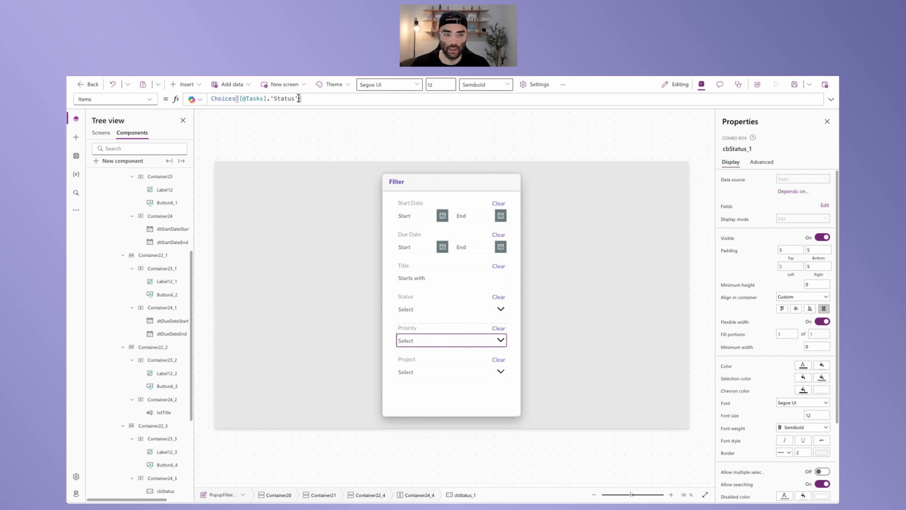
left_click_drag(299, 98, 271, 98)
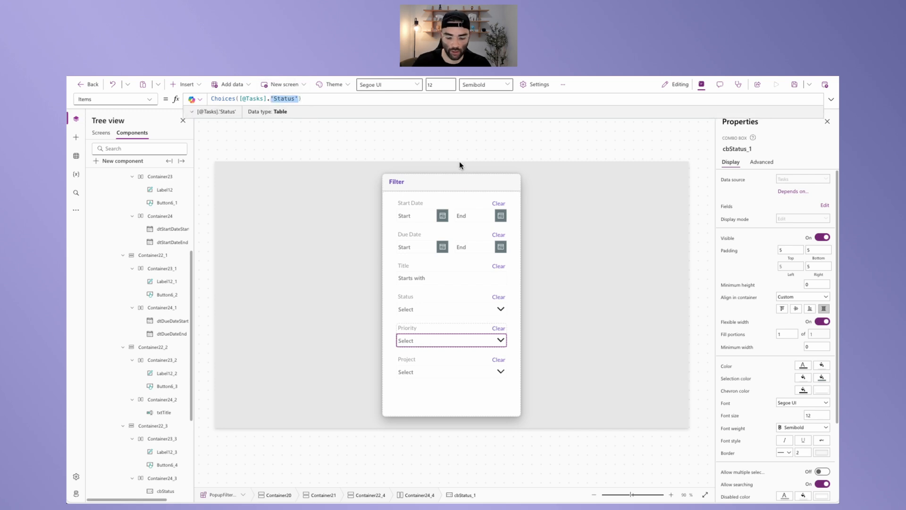
type("Priority")
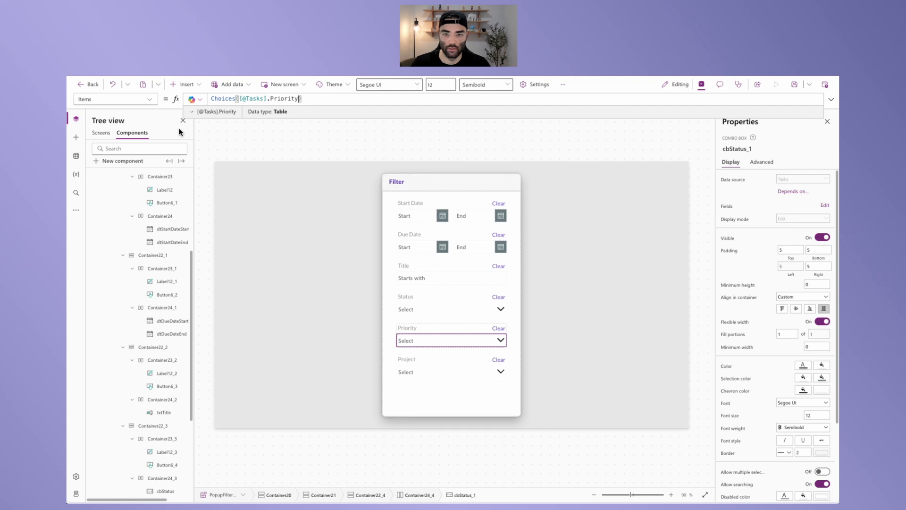
- Rename the Priority combo box as cbPriority and check the reset formula of its Clear button
left_click(457, 341)
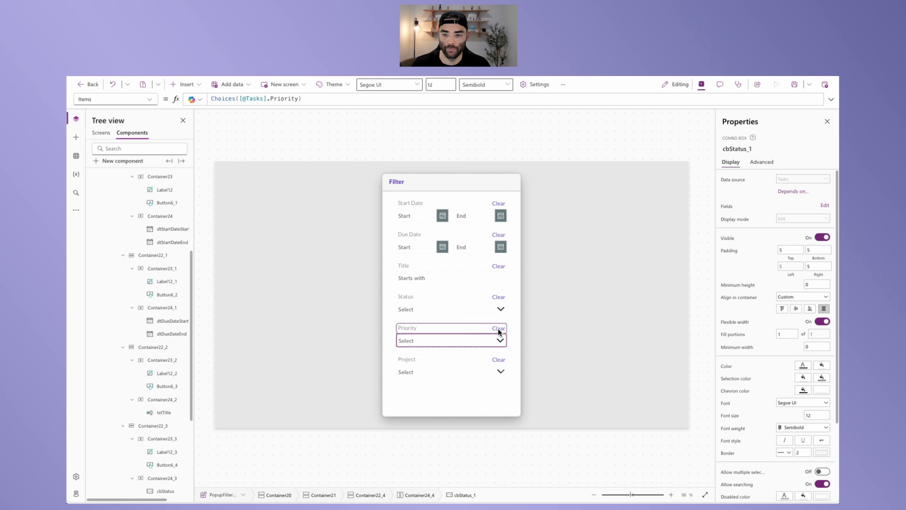
left_click(735, 148)
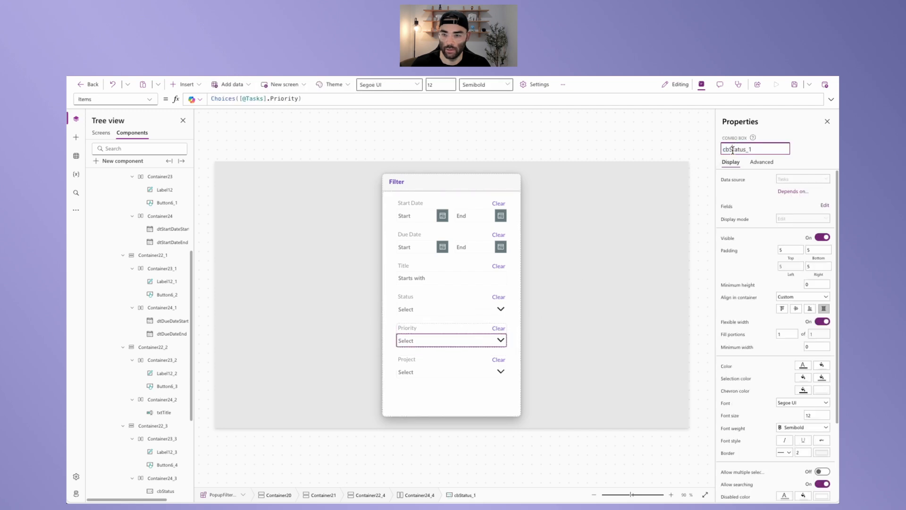
left_click_drag(733, 149, 776, 148)
key("BackSpace")
key("BackSpace")
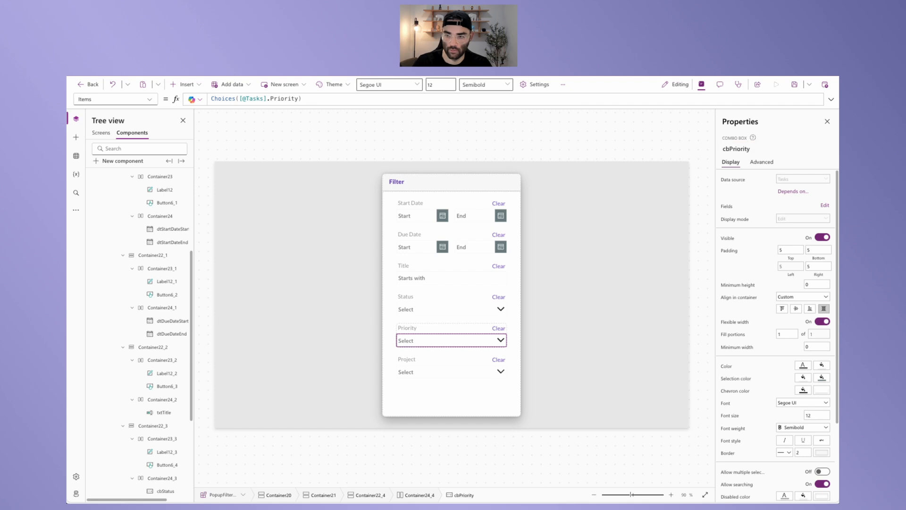
left_click(503, 330)
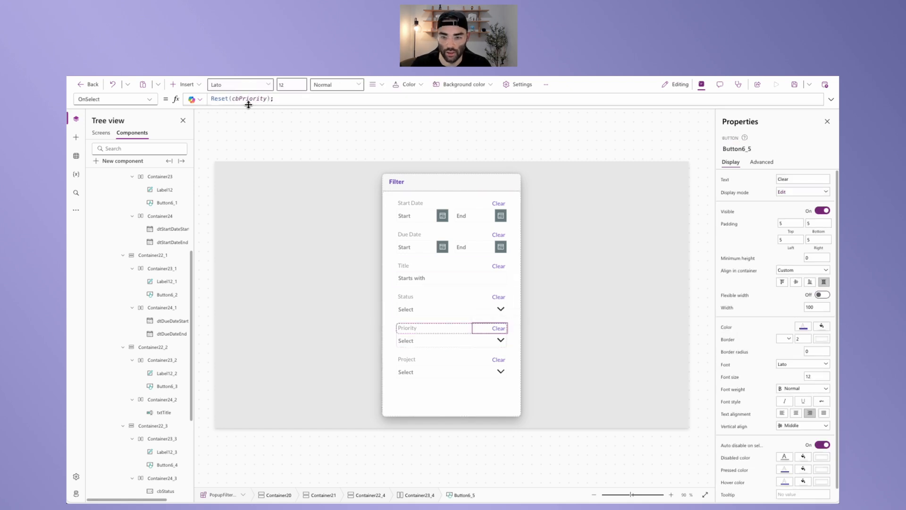
- Set the Items formula of the Project combo box to ShowColumns(Projects, Title, ID)
left_click(425, 373)
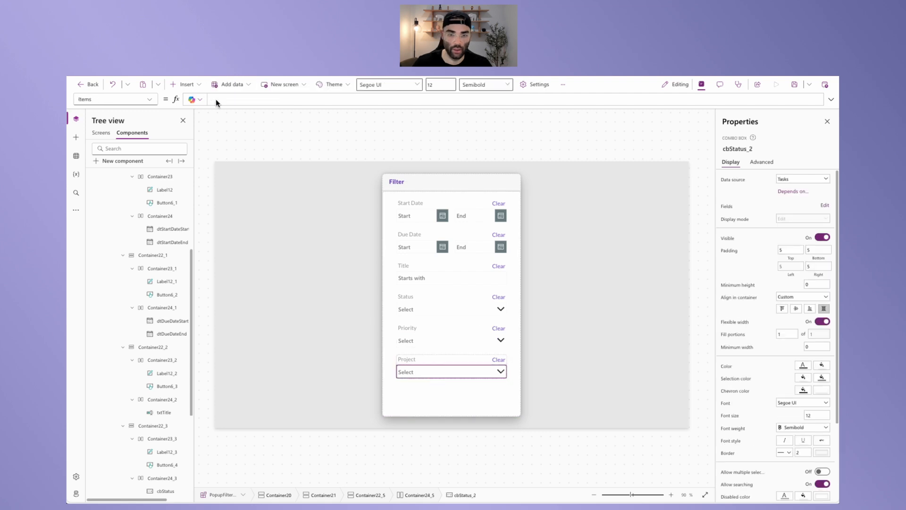
type("ShowColumns")
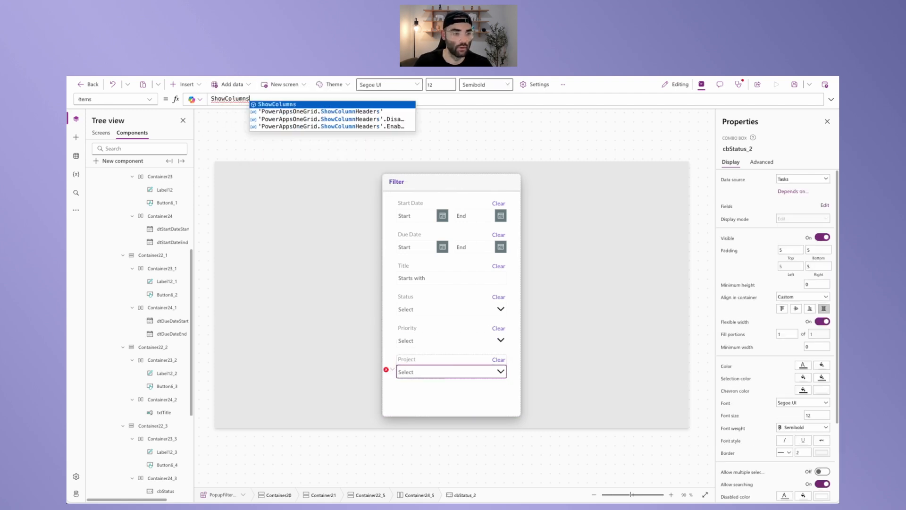
type("(Projects,")
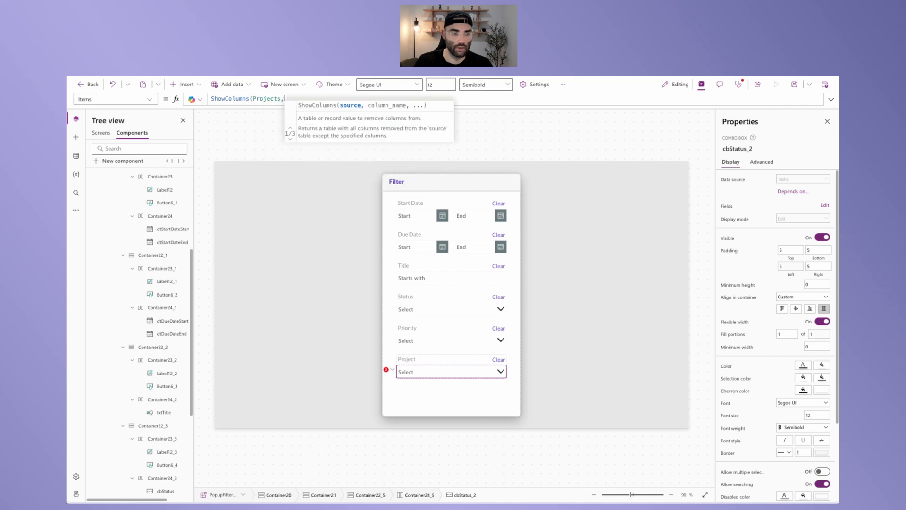
type(" Title, ID")
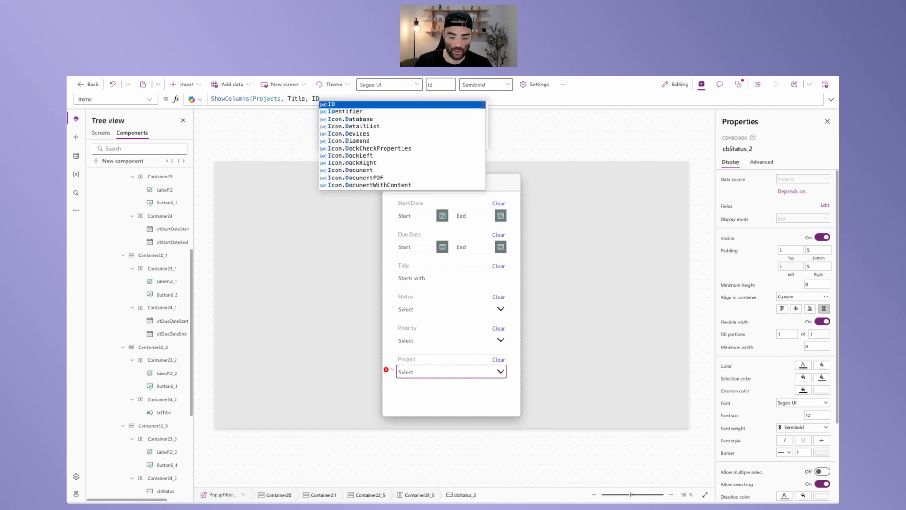
type(")")
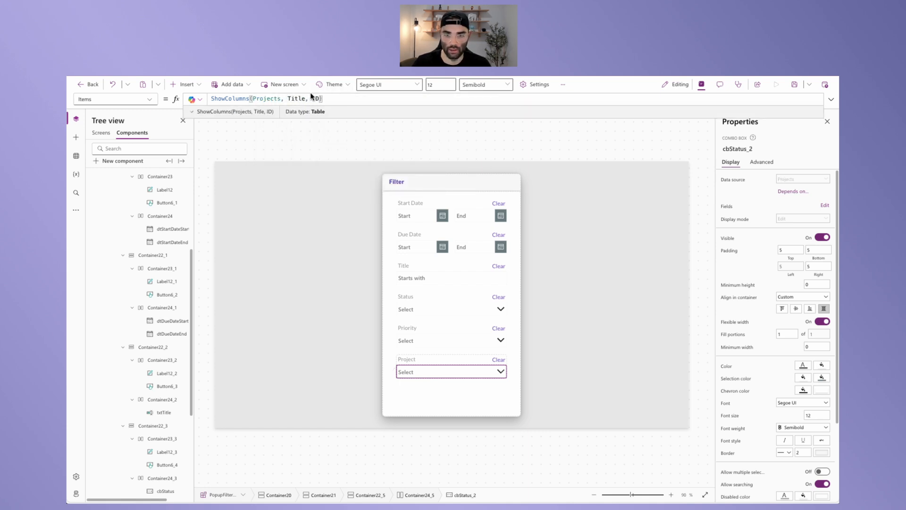
- Preview the table returned by the Project combo box's Items formula and check the choices in its dropdown
left_click(191, 111)
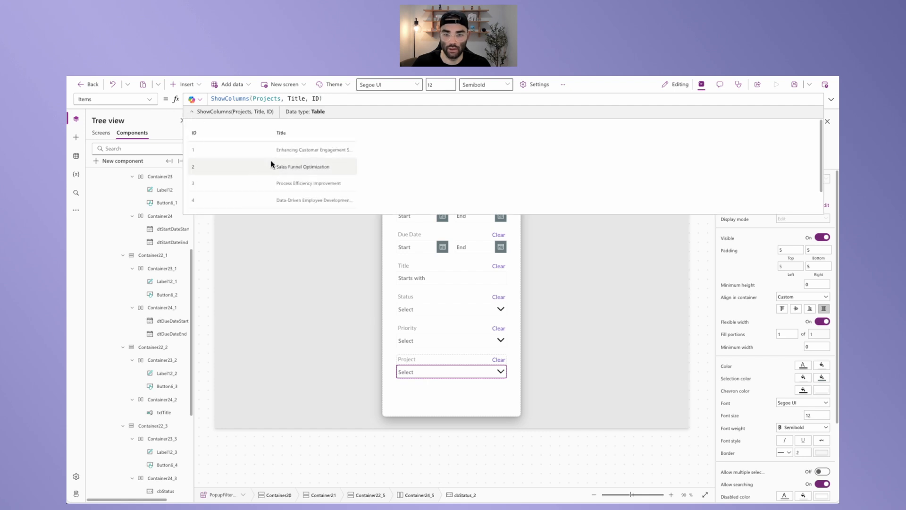
scroll(290, 193, "up", 3)
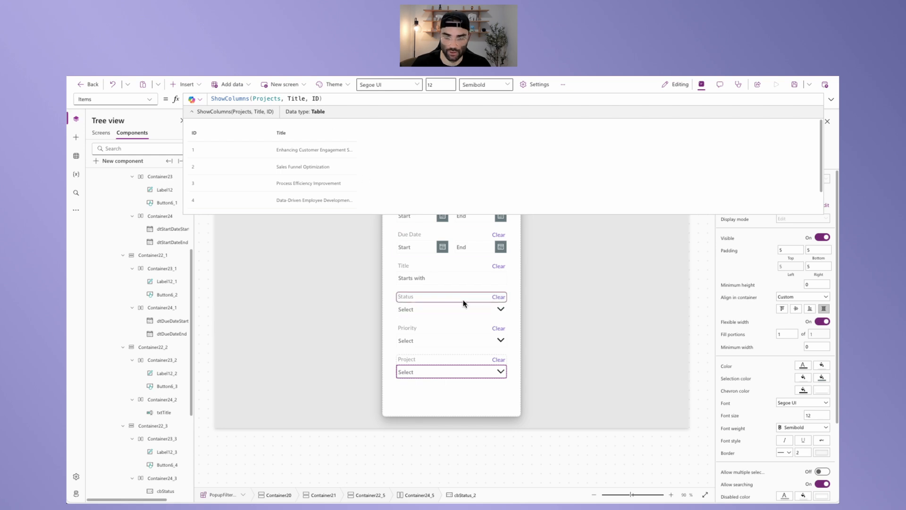
left_click(465, 375)
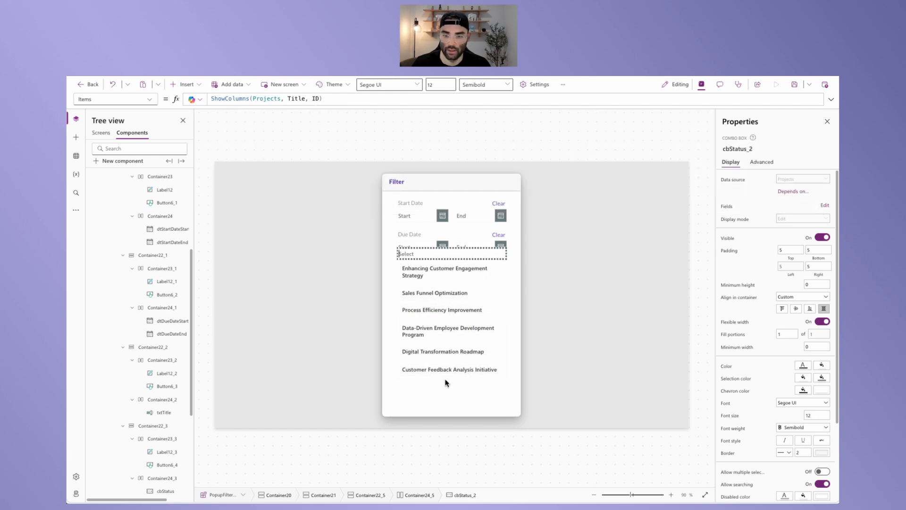
left_click(441, 397)
- Rename the Project combo box as cbProject and set its Clear button's OnSelect formula to Reset(cbProject);
left_click(497, 362)
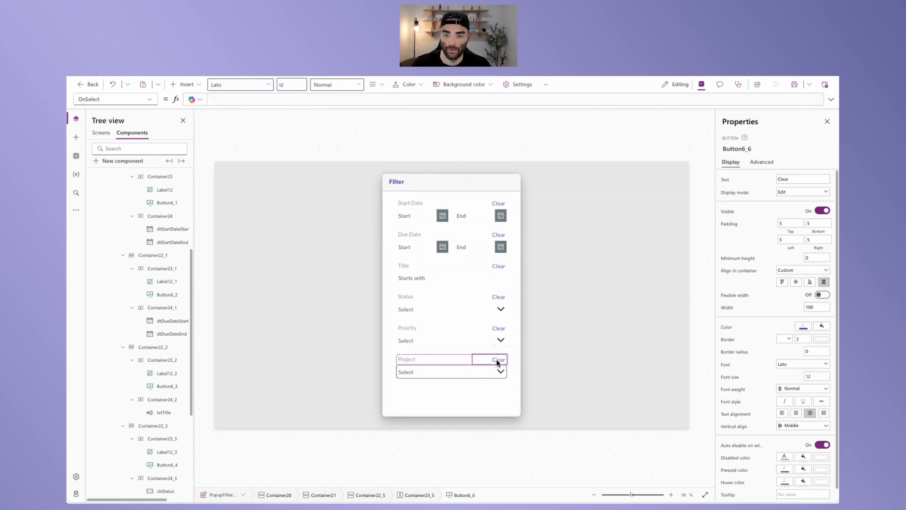
left_click(485, 373)
left_click(728, 148)
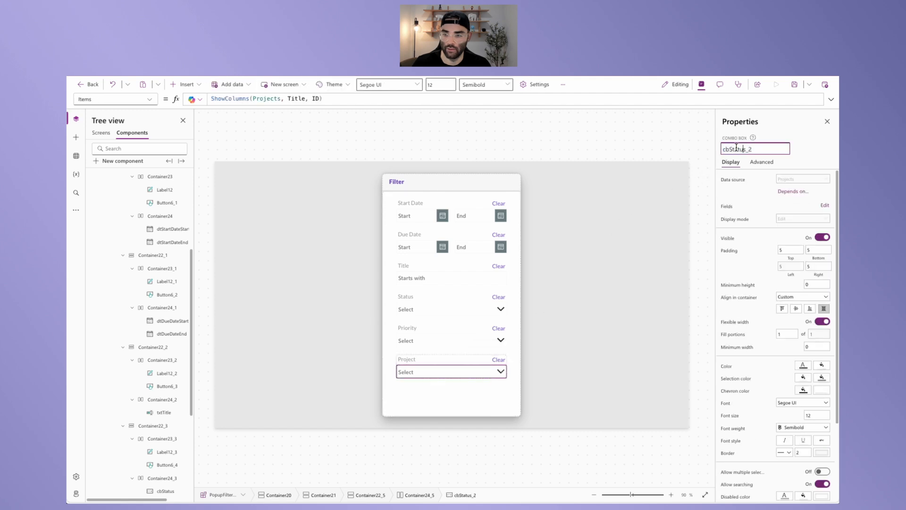
left_click_drag(729, 148, 782, 147)
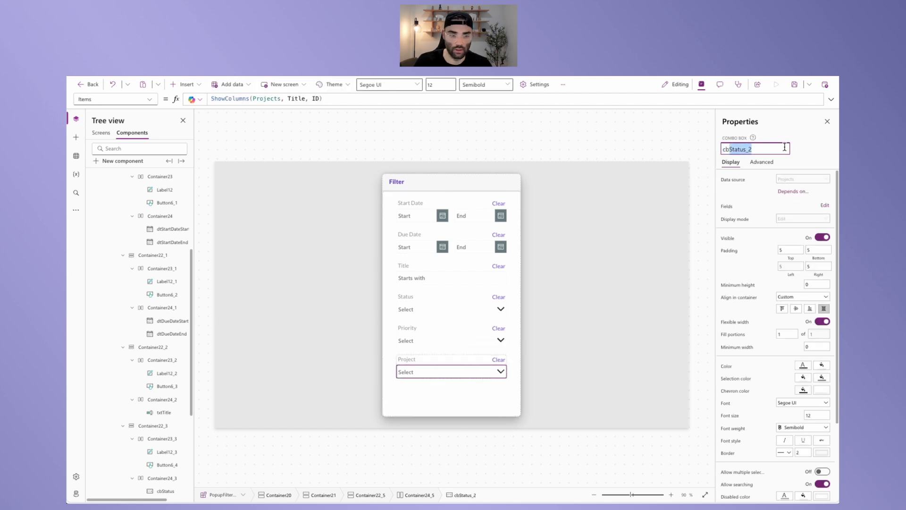
type("Project")
key("Return")
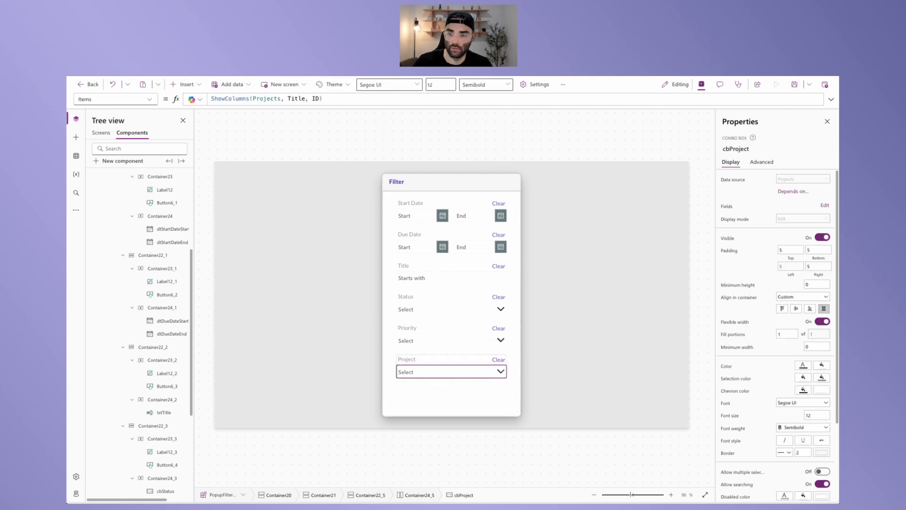
left_click(498, 360)
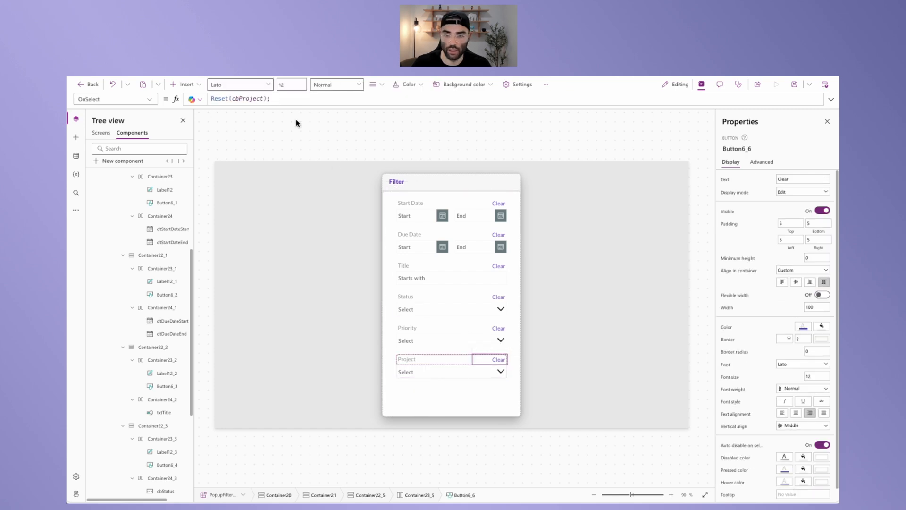
- Test the Project and Priority Clear buttons by choosing a Data-Driven Employee Development project and Medium priority, clearing each selection
left_click(464, 371)
left_click(448, 328)
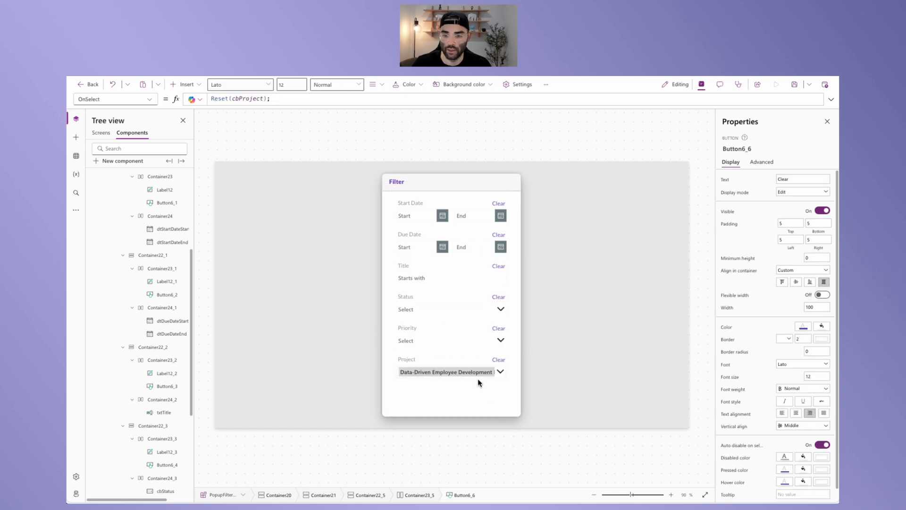
left_click(498, 363)
left_click(422, 341)
left_click(434, 373)
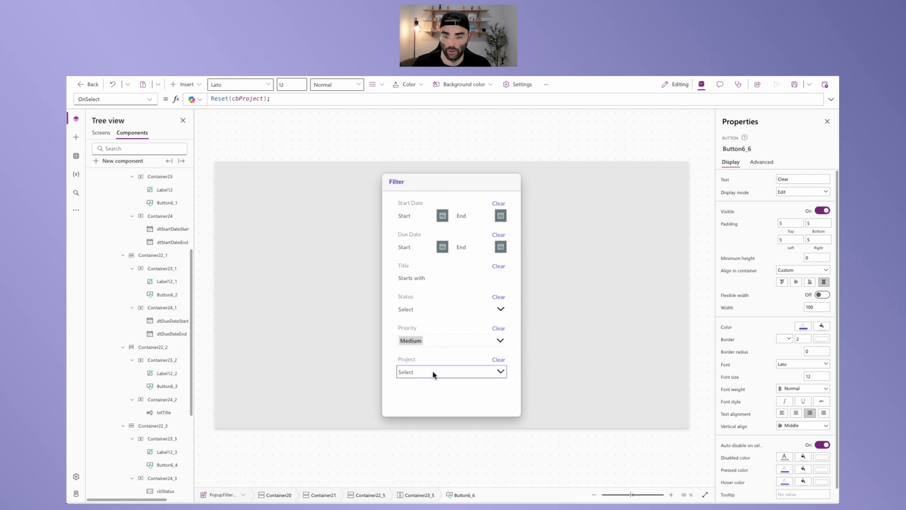
left_click(500, 329)
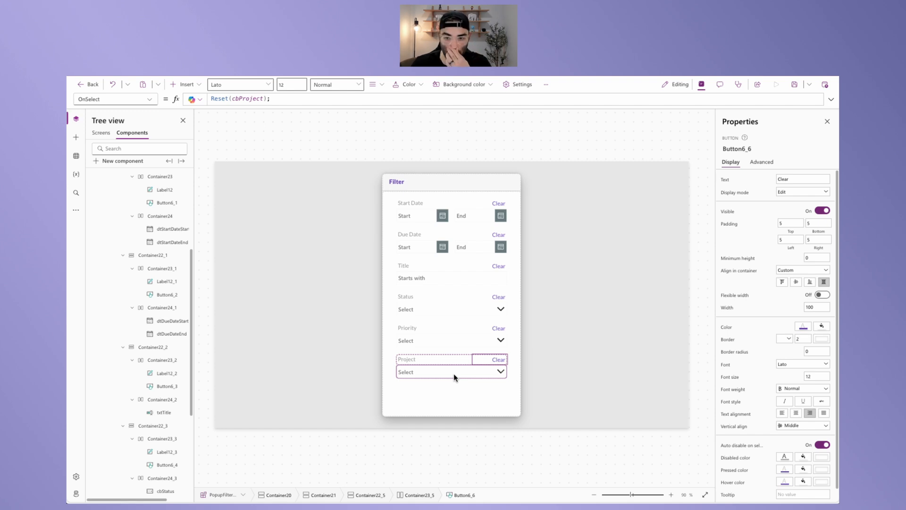
left_click(442, 372)
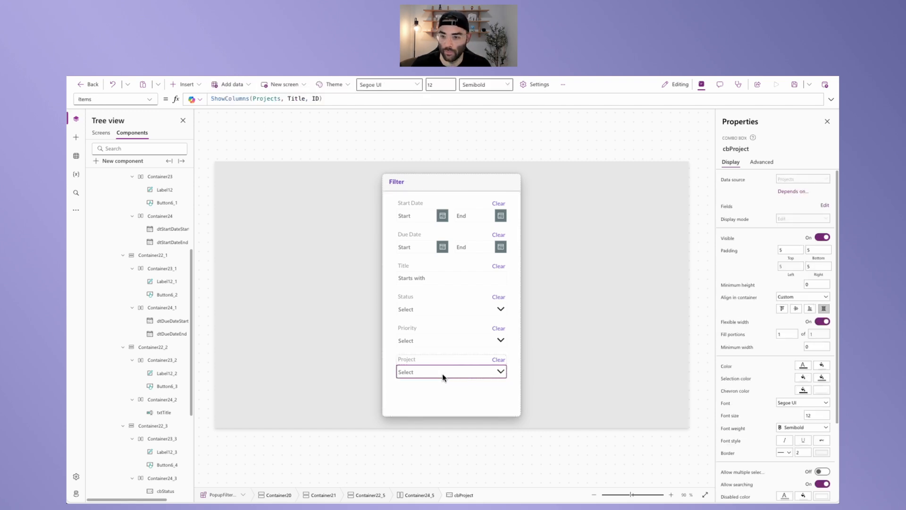
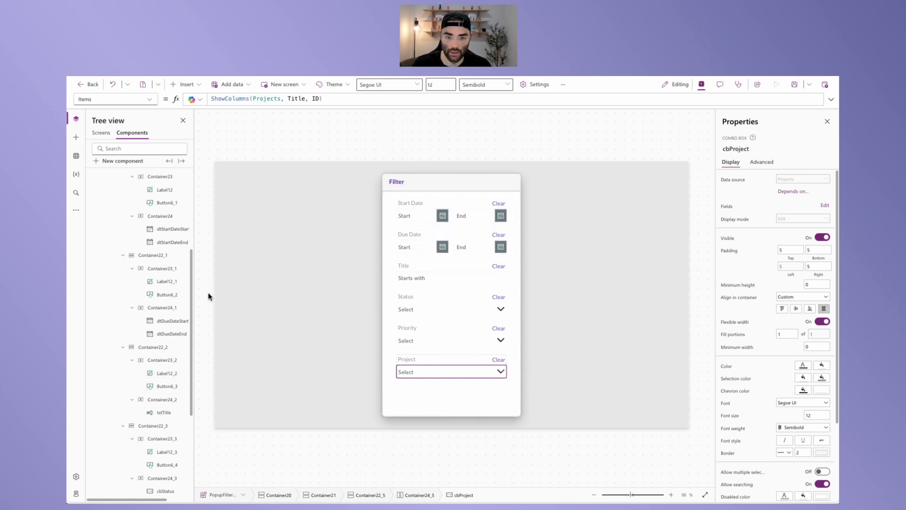
- Copy the divider rectangle below the Filter heading and paste it at the end of the popup's main container
left_click(406, 191)
scroll(151, 256, "up", 2)
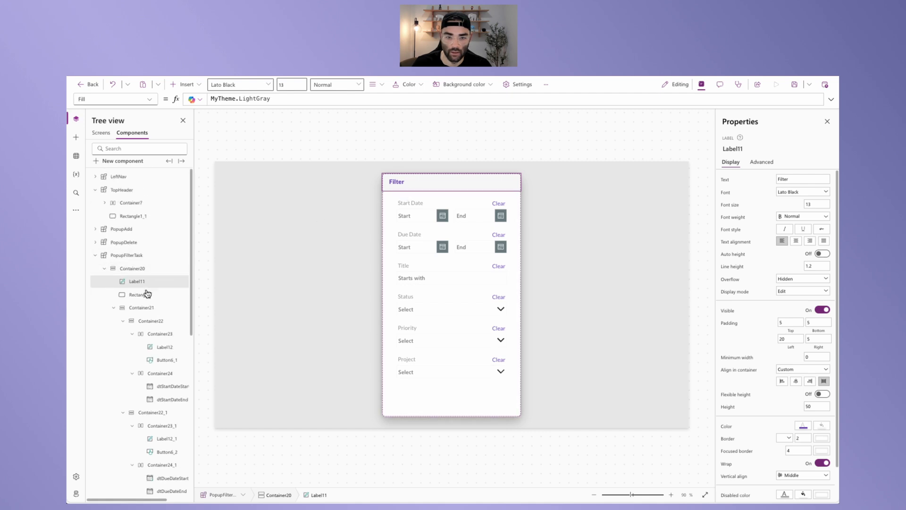
left_click(140, 295)
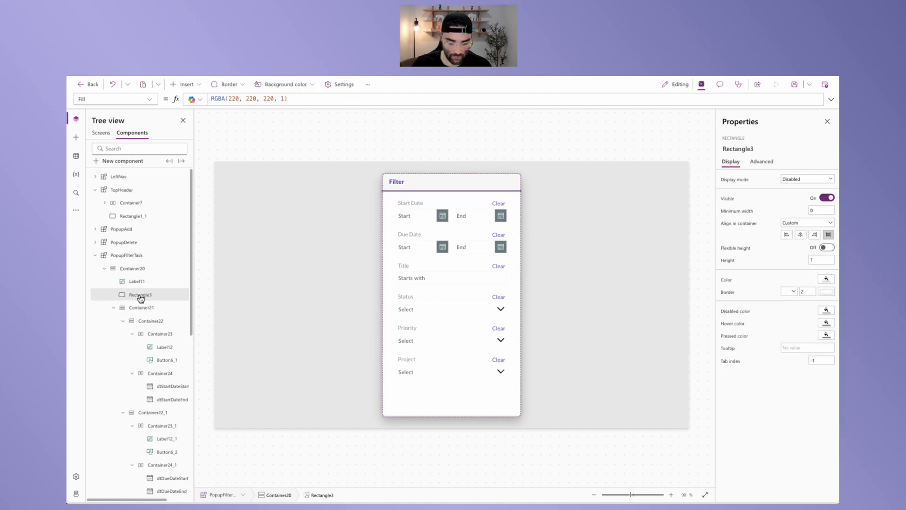
left_click(415, 405)
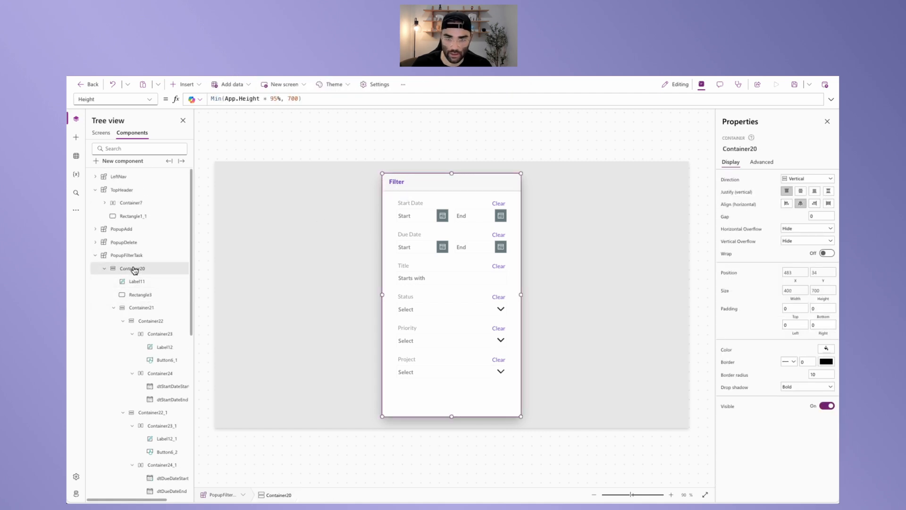
left_click(438, 407)
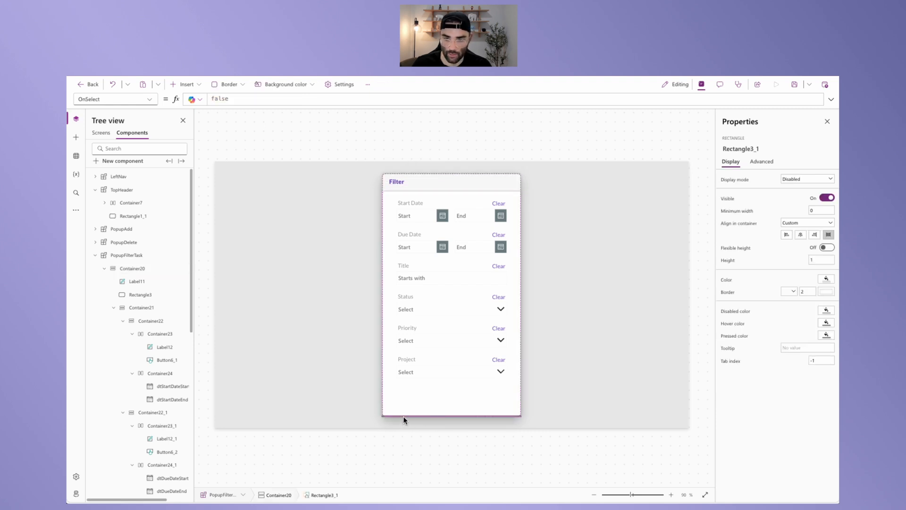
- Insert a horizontal container at the end of the popup's main container with flexible height off, height 50 and minimum width 0
left_click(512, 418)
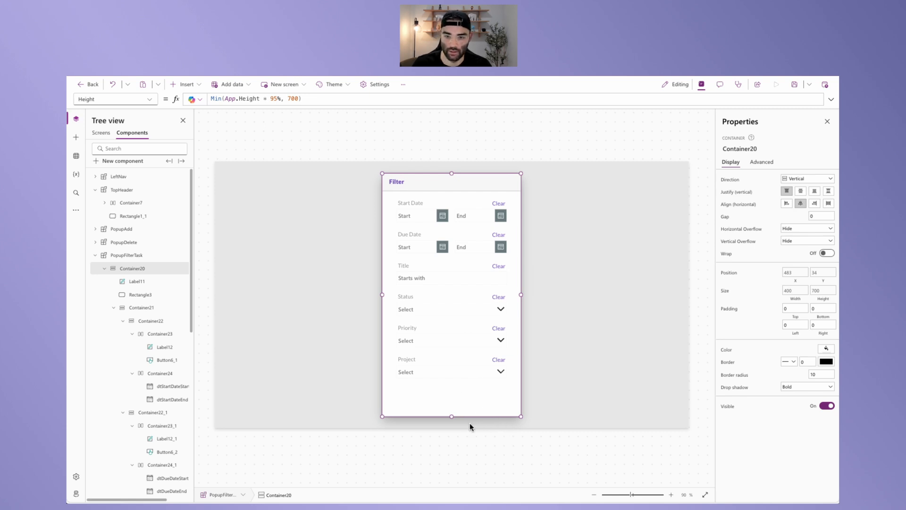
left_click(185, 84)
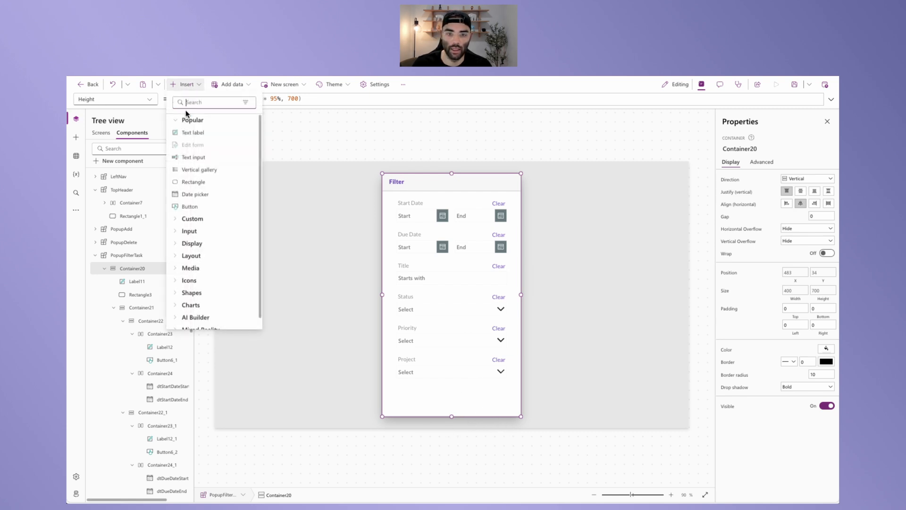
type("contain")
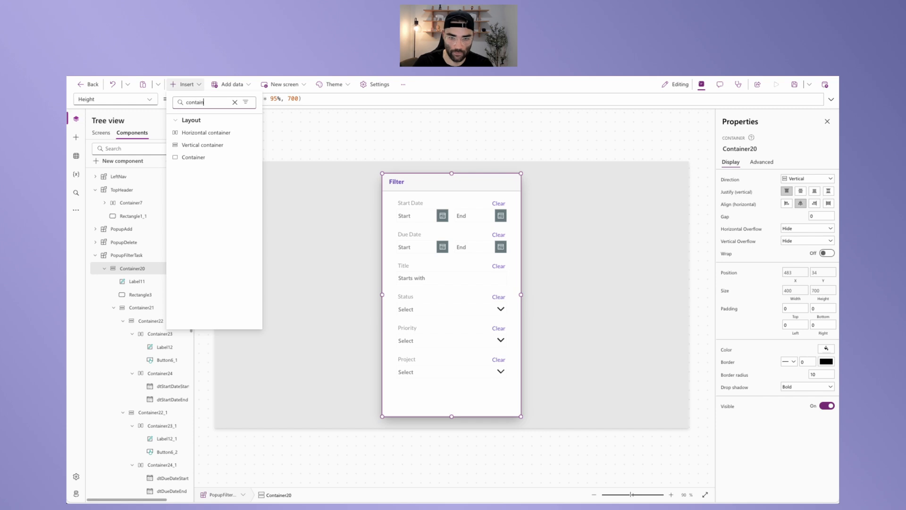
left_click(199, 134)
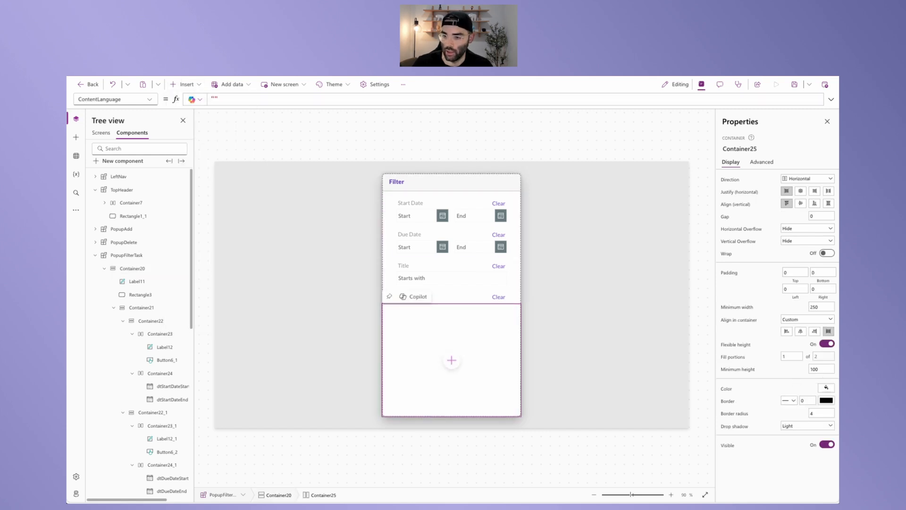
left_click(828, 344)
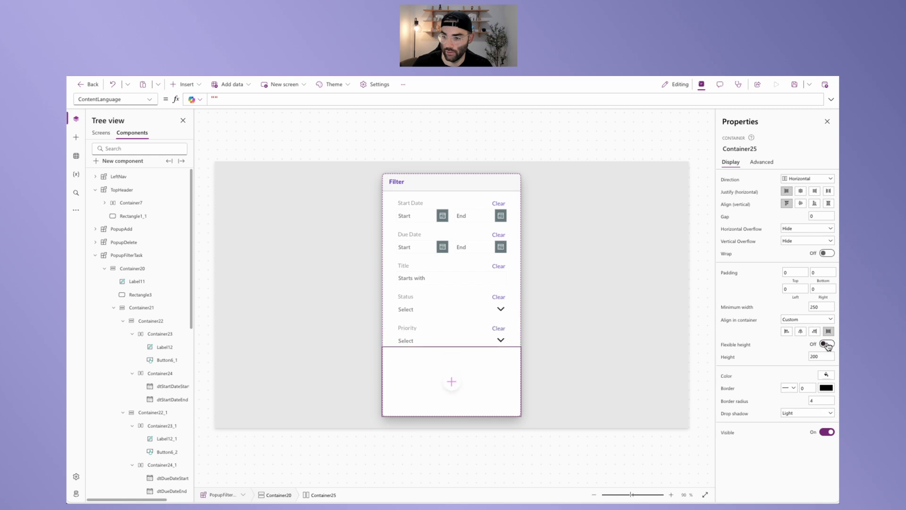
key("Tab")
type("50")
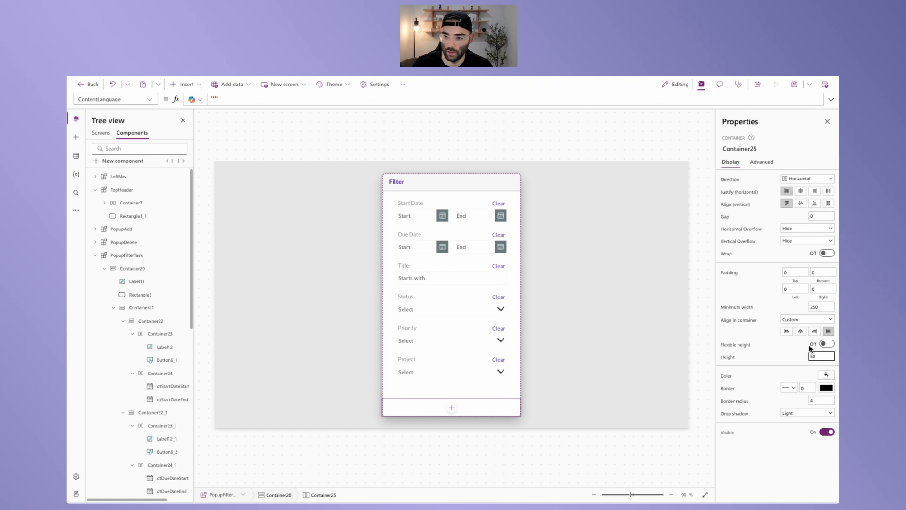
left_click(821, 307)
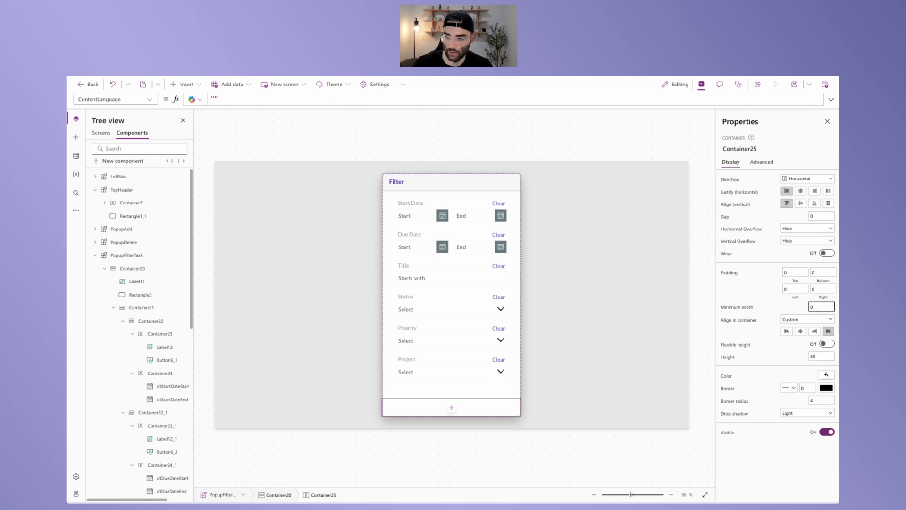
- Justify the footer container's contents with space between, centre them vertically, and set its left and right padding to 10
left_click(828, 192)
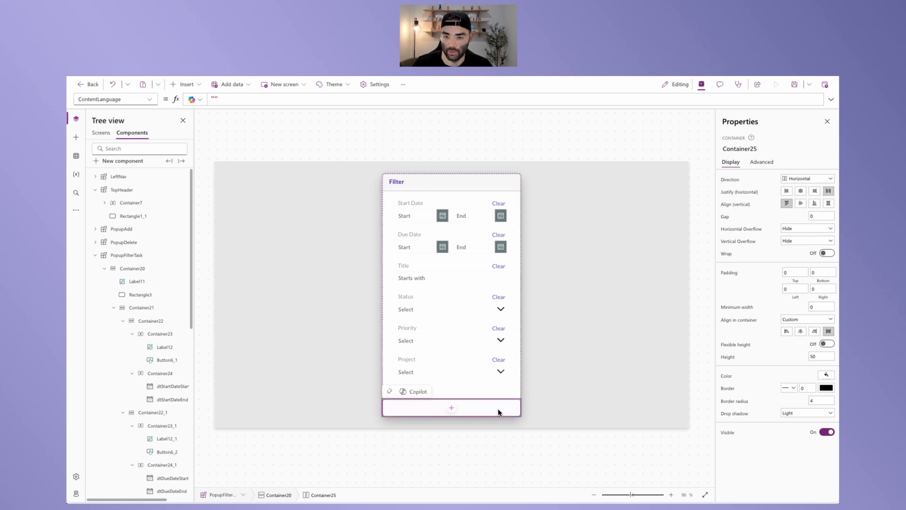
left_click(802, 205)
left_click(795, 288)
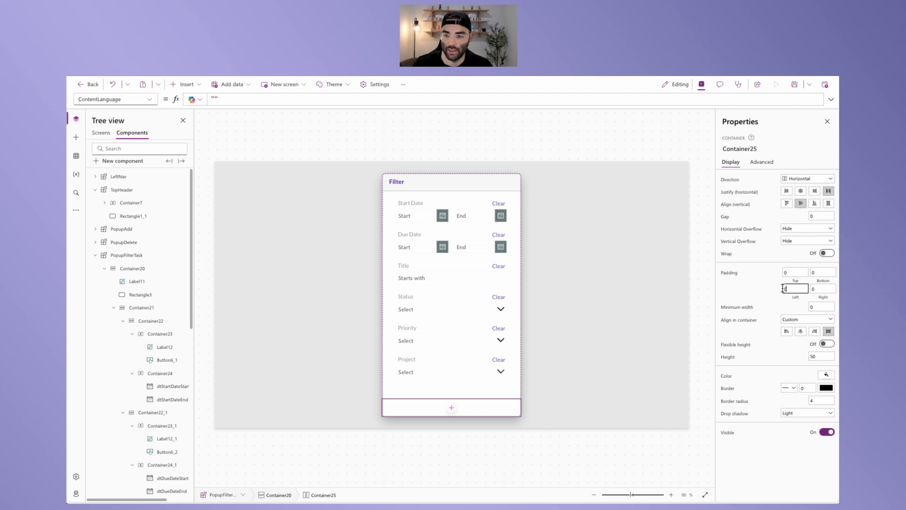
type("10")
key("Tab")
type("1")
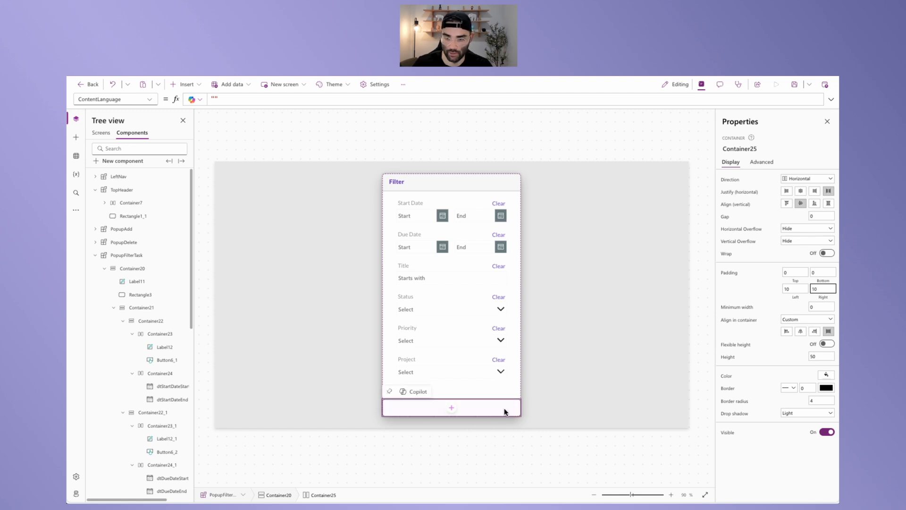
left_click(721, 289)
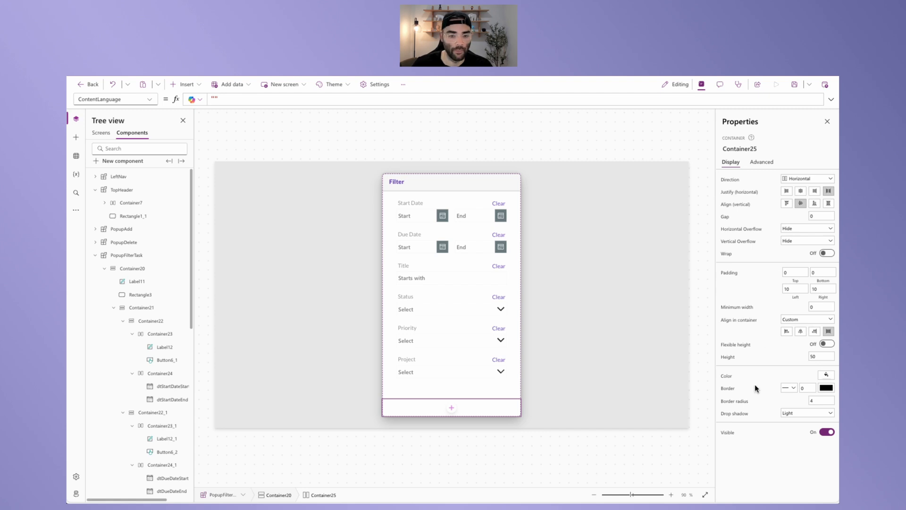
- Set the footer container's border radius to 0 and its drop shadow to None
left_click(821, 400)
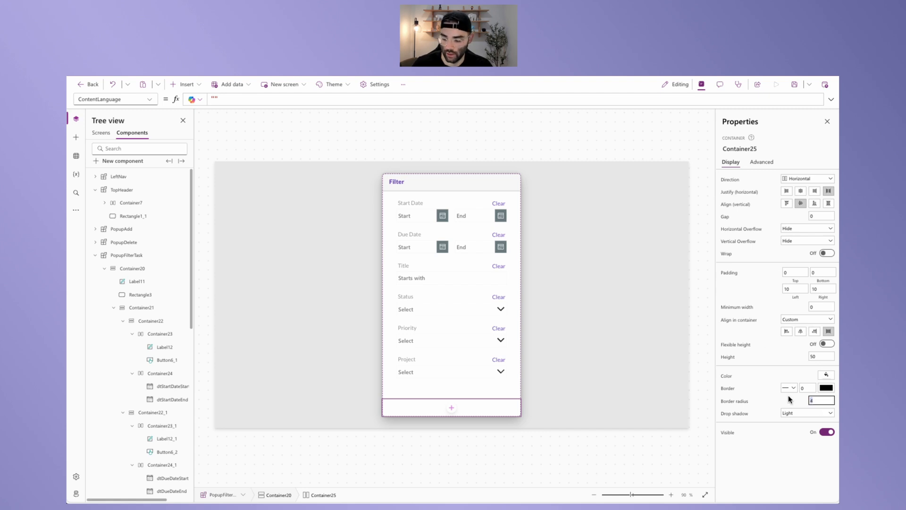
type("0")
left_click(802, 412)
left_click(794, 426)
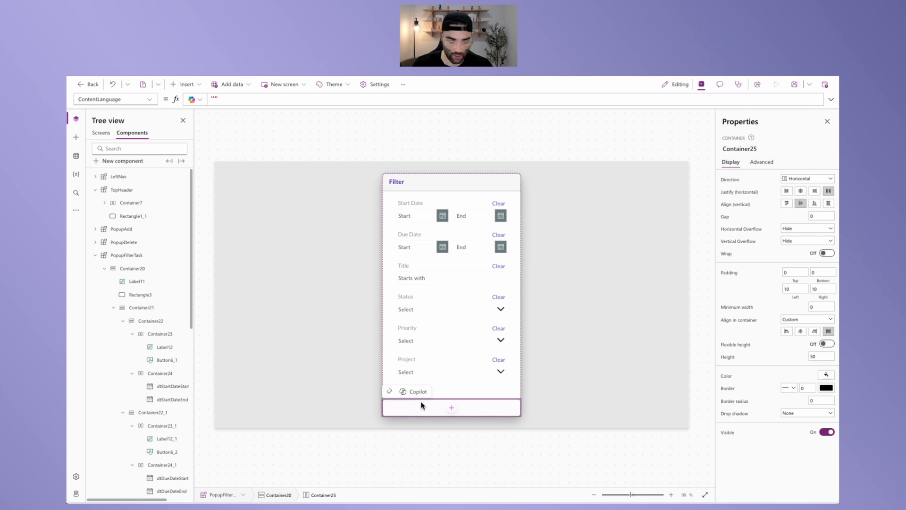
- Copy the Cancel and Save buttons from the Task Form screen into the filter popup's footer container
left_click(187, 86)
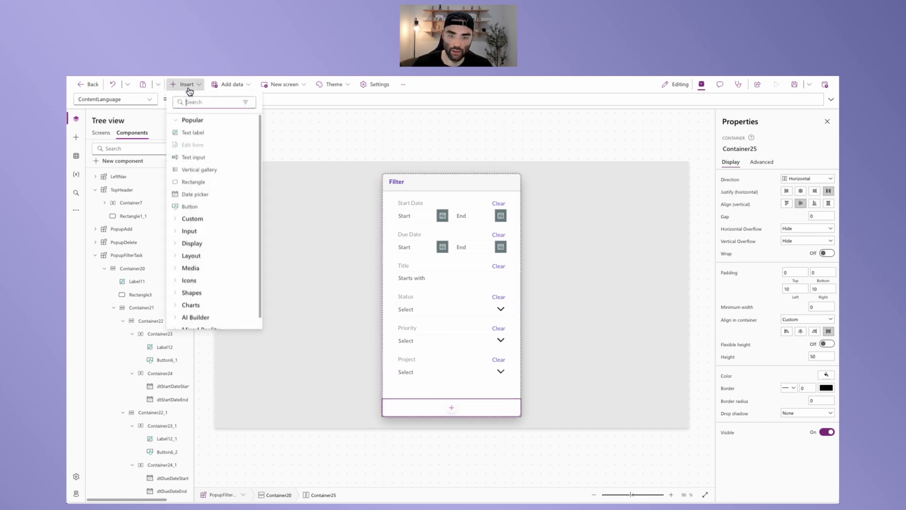
left_click(341, 121)
left_click(102, 134)
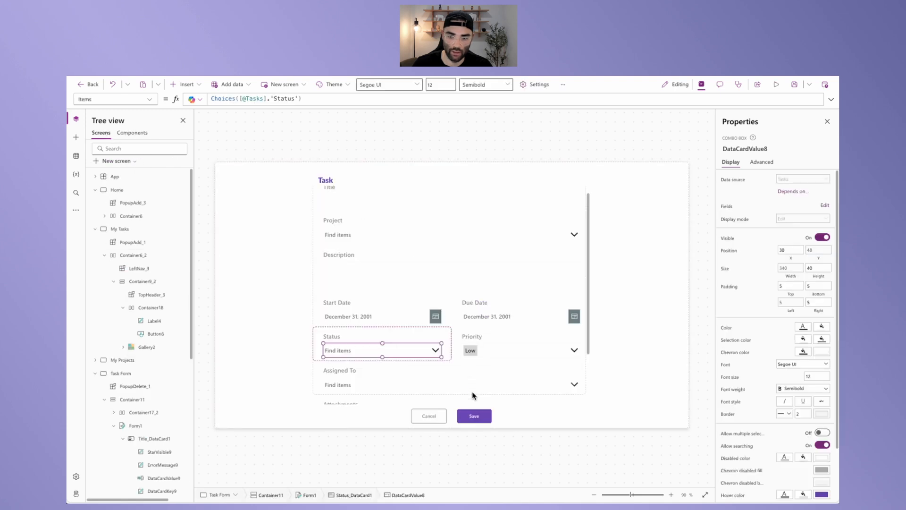
left_click(436, 420)
left_click(478, 420, "shift")
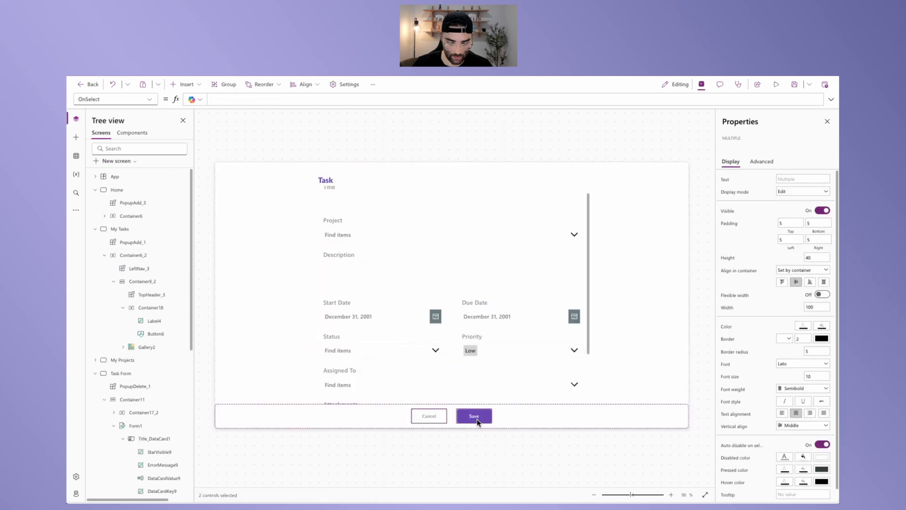
left_click(135, 134)
left_click(400, 407)
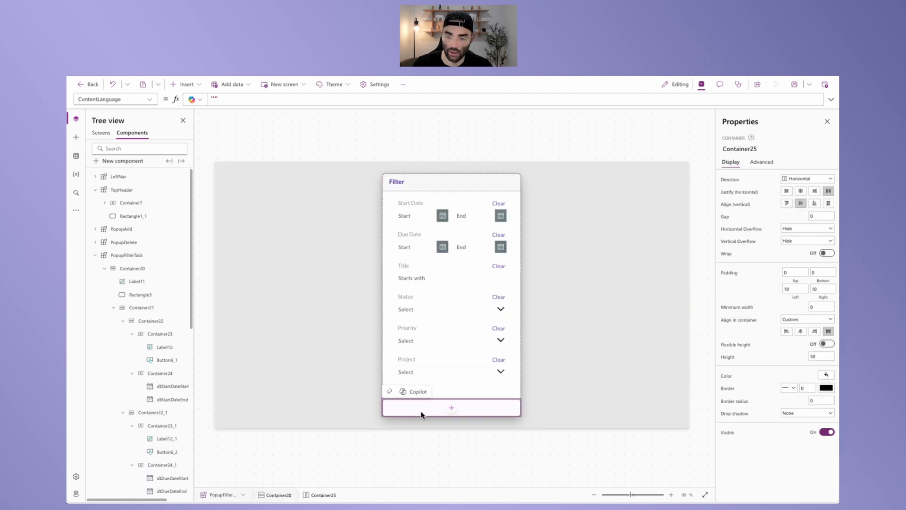
key("ctrl+v")
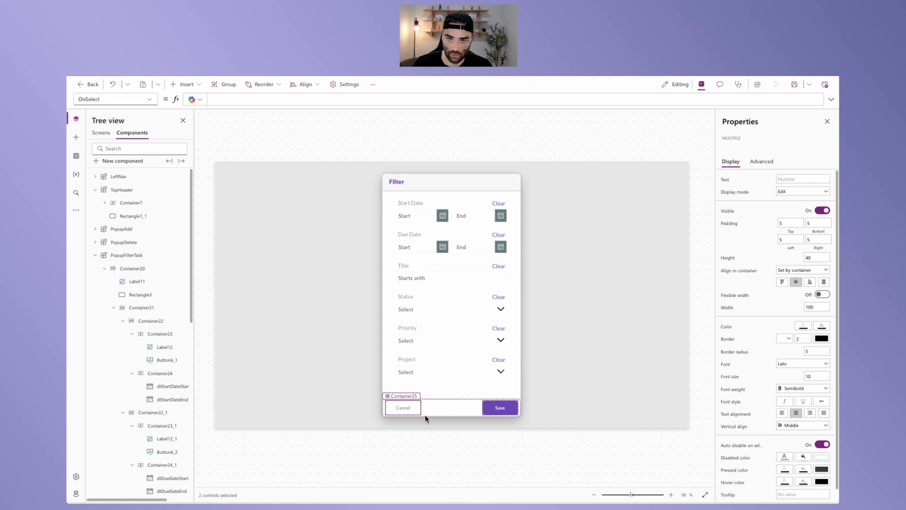
left_click(559, 143)
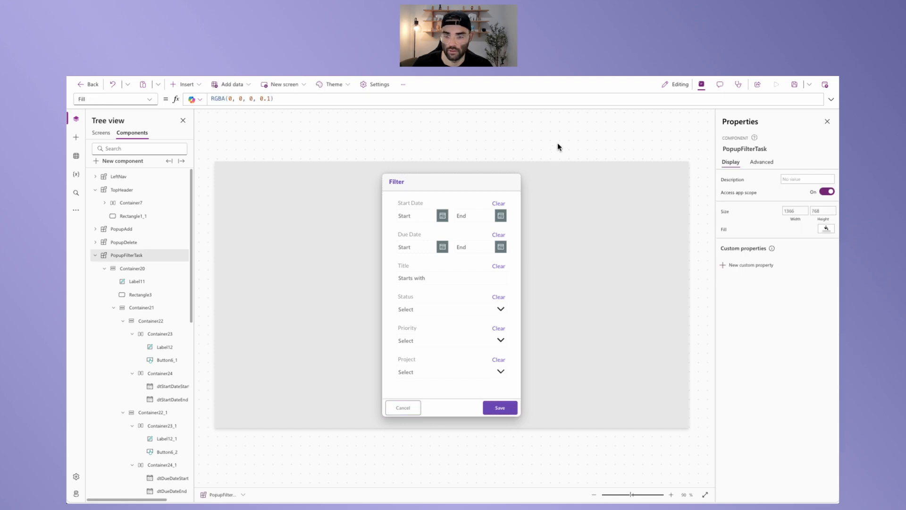
- Change the text of the Save button in the popup footer to Apply
left_click(497, 410)
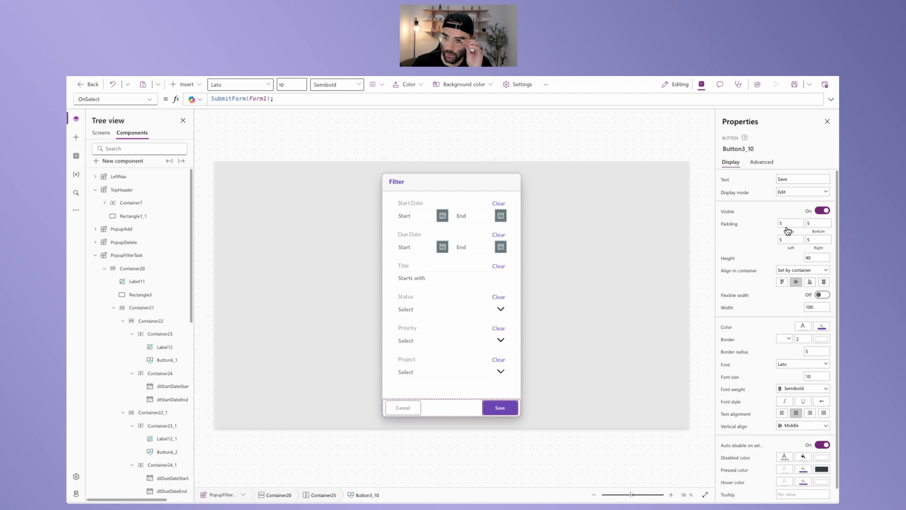
double_click(798, 179)
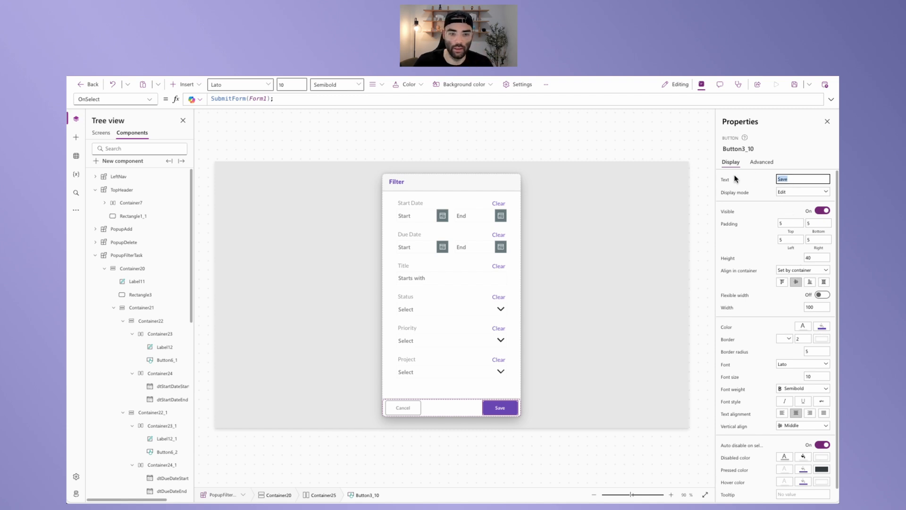
type("Apply")
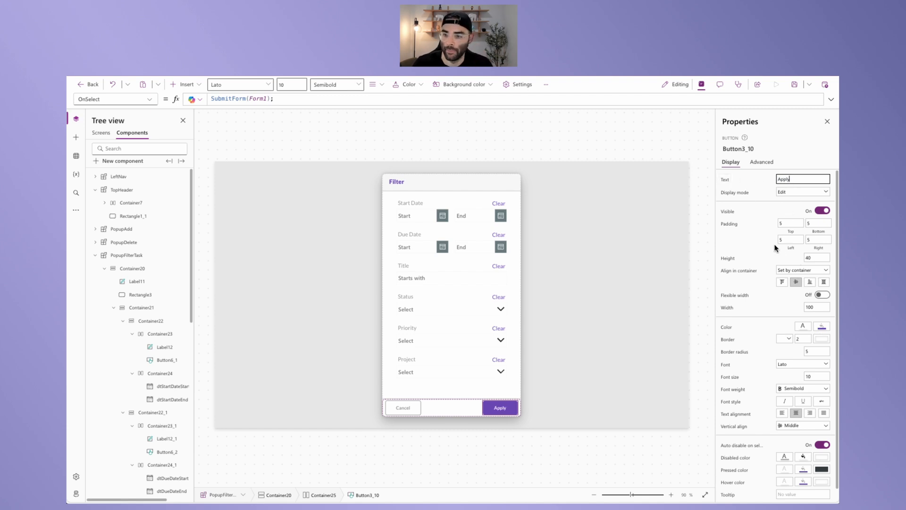
- Set the Apply button's height to 35 and its width to 95
double_click(808, 257)
type("30")
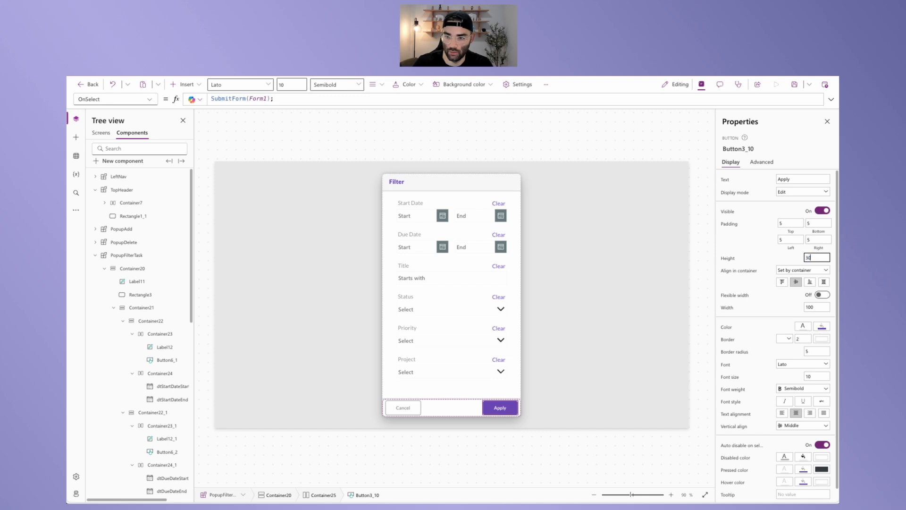
key("BackSpace")
type("5")
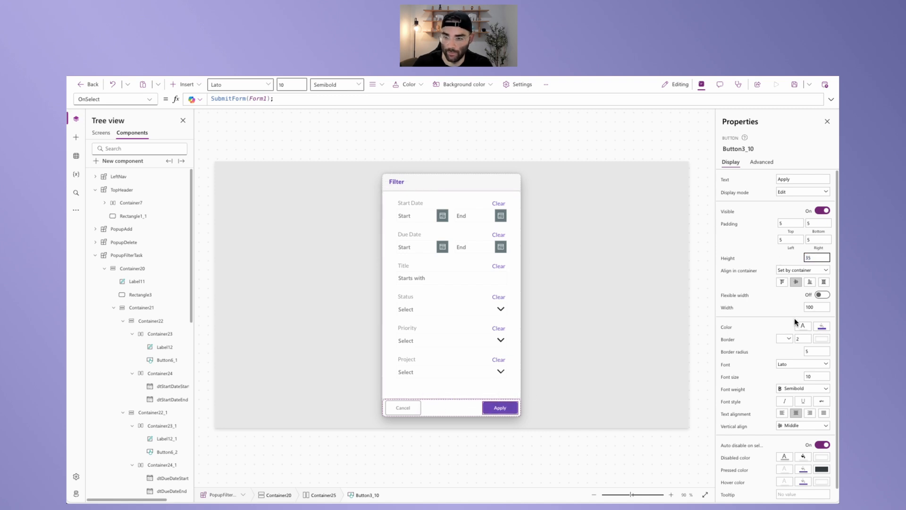
left_click(818, 307)
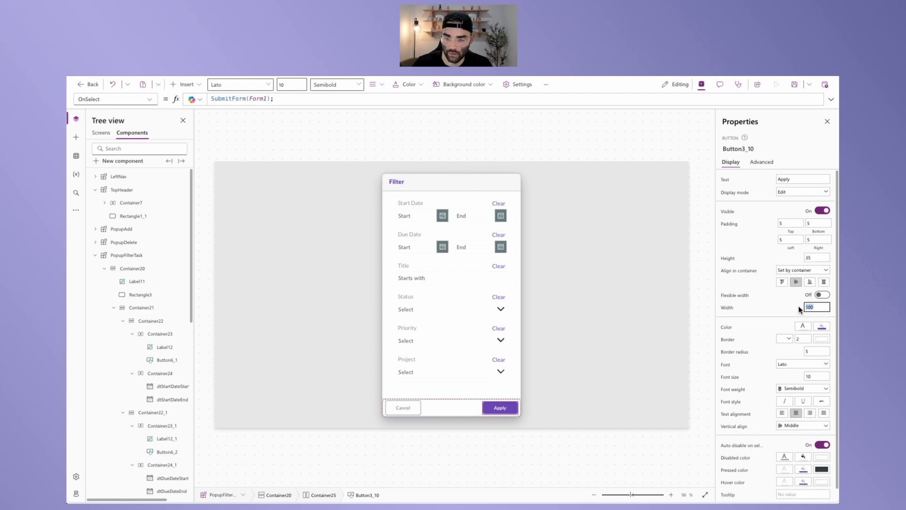
type("95")
key("Return")
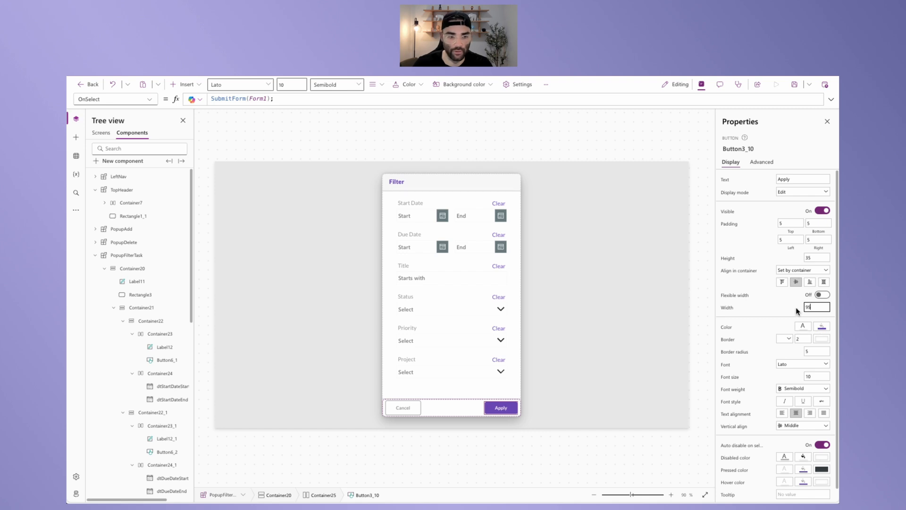
- Remove the copied OnSelect formulas from the Apply and Cancel buttons in the footer
left_click_drag(283, 99, 186, 94)
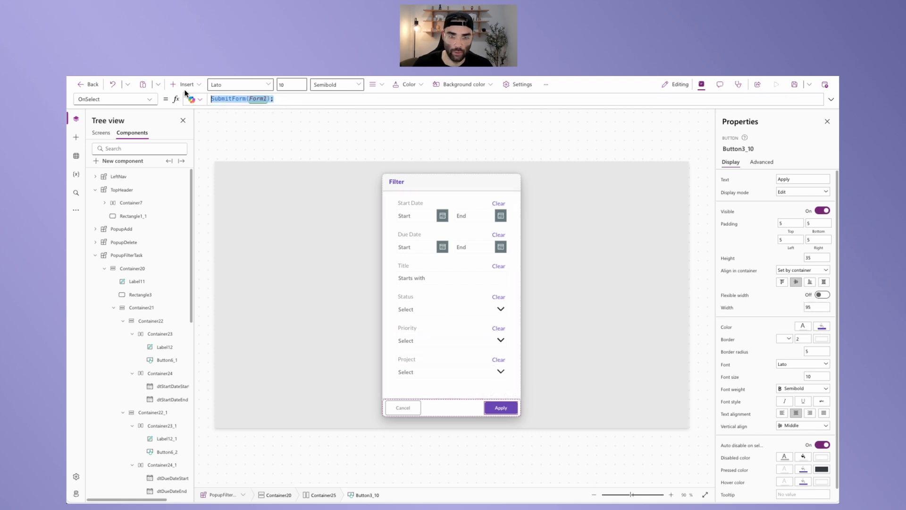
key("BackSpace")
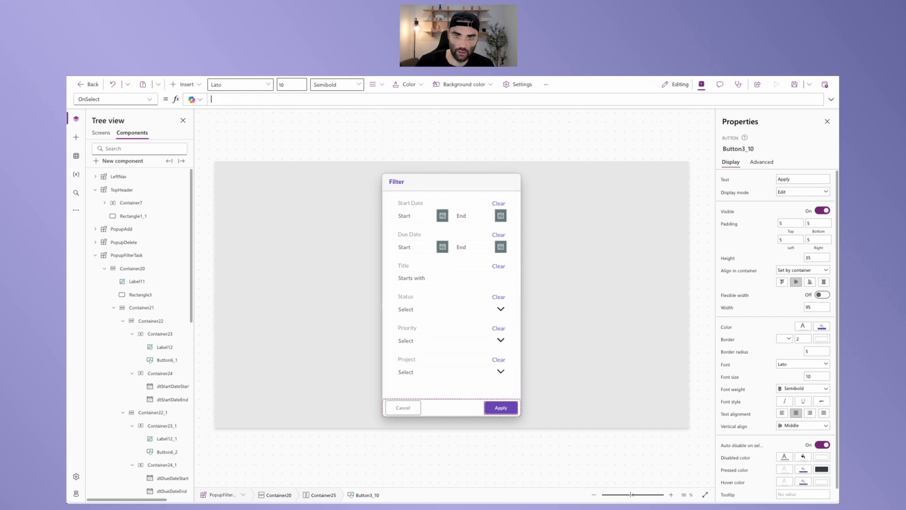
left_click(403, 408)
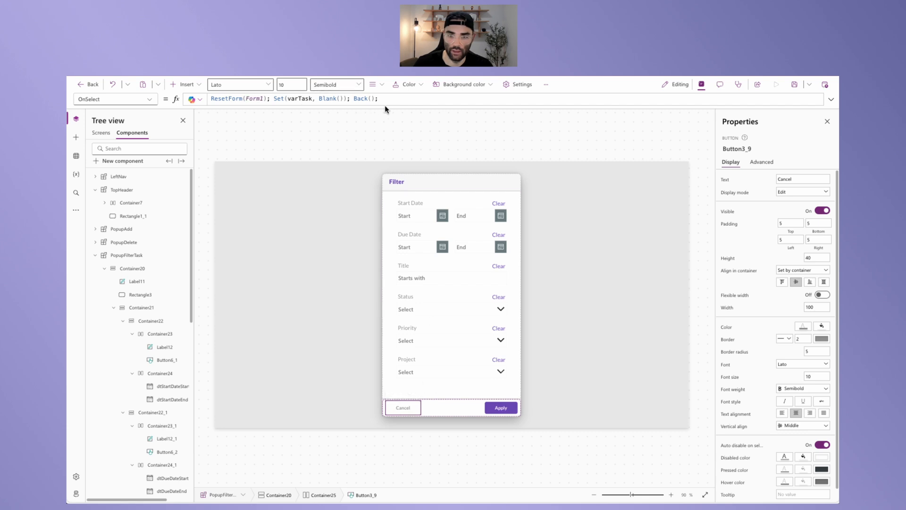
left_click_drag(384, 101, 131, 98)
key("BackSpace")
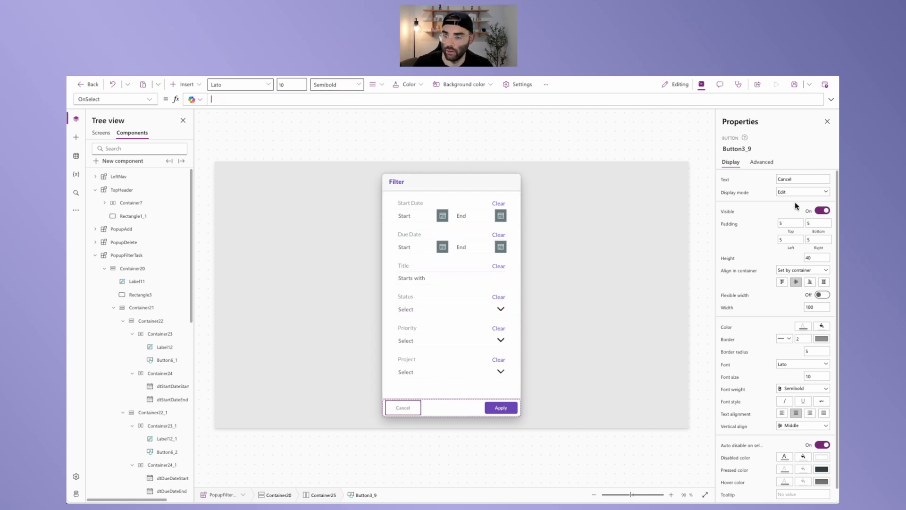
- Change the text of the Cancel button in the popup footer to Reset
double_click(801, 180)
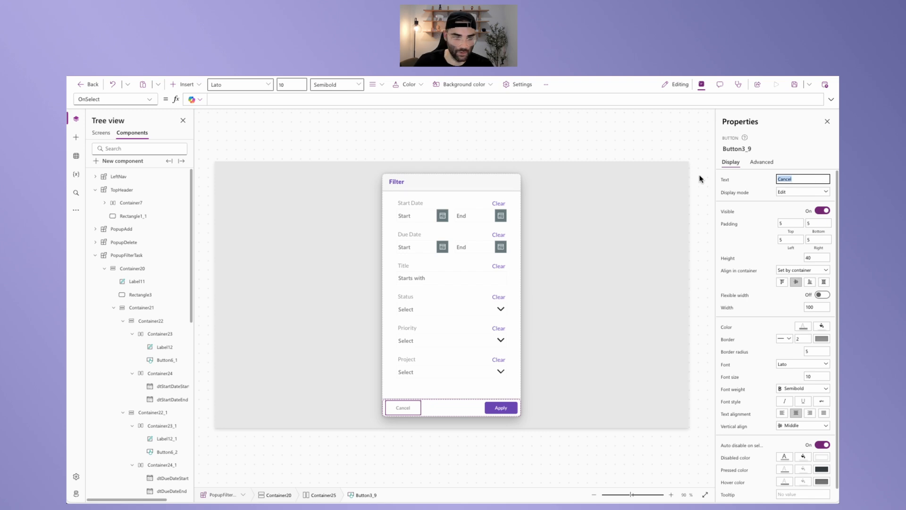
type("R")
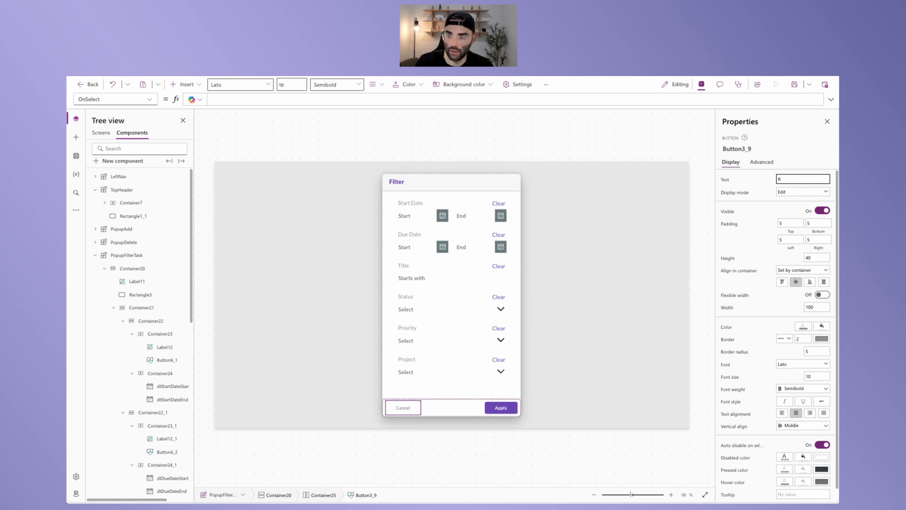
type("eset")
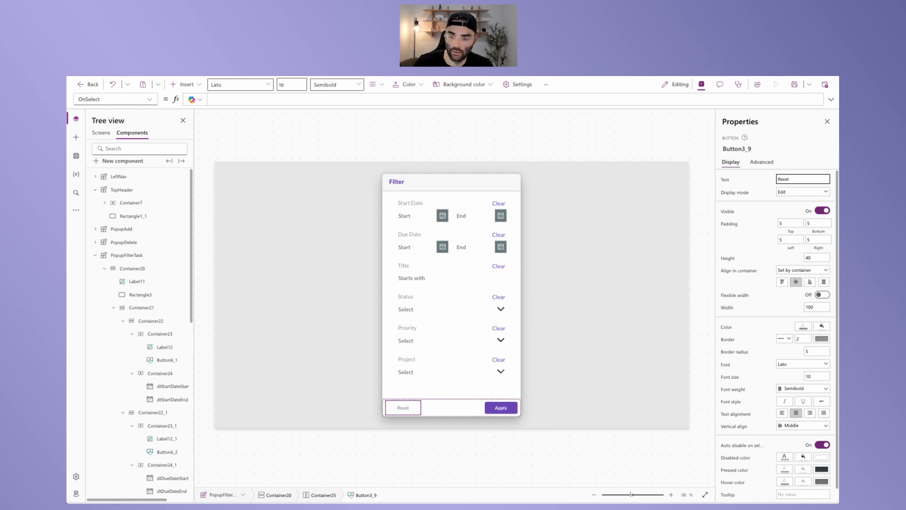
- Set the Reset button's height to 35 and its width to 95
left_click(820, 257)
left_click_drag(820, 258, 794, 261)
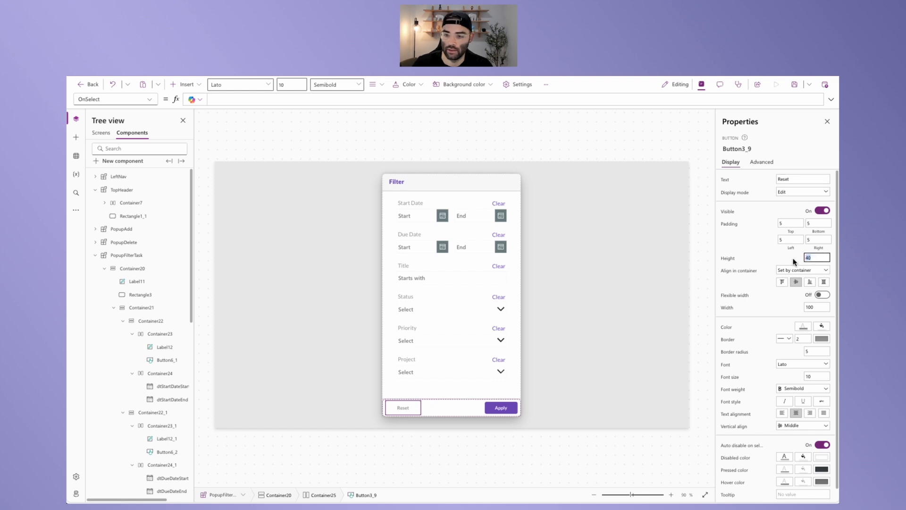
type("35")
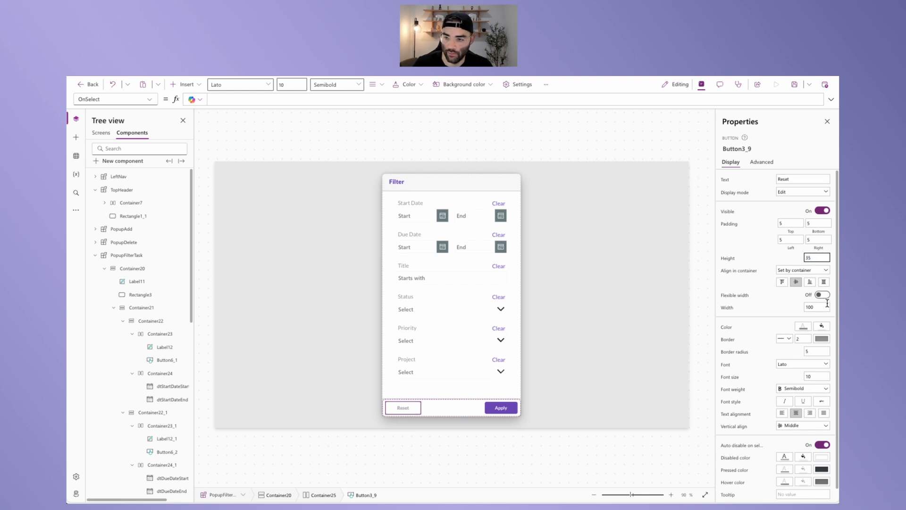
left_click_drag(826, 307, 781, 309)
type("95")
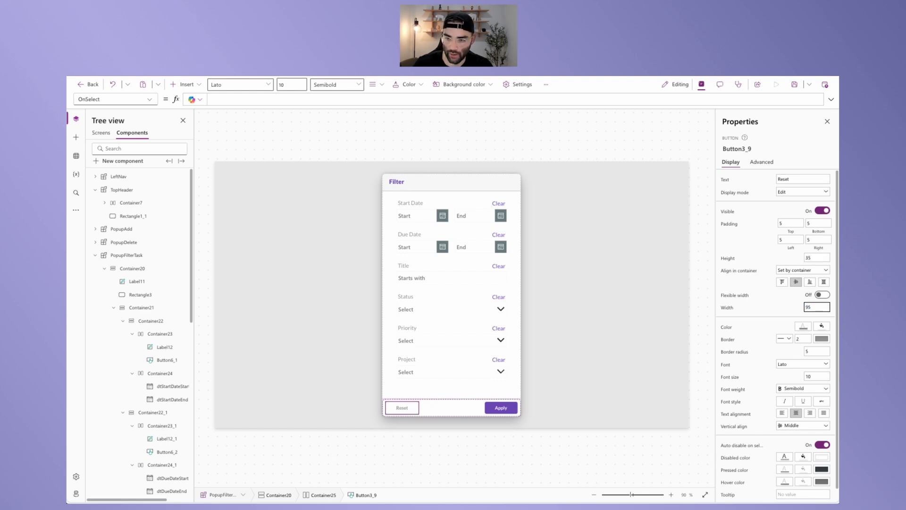
left_click(615, 361)
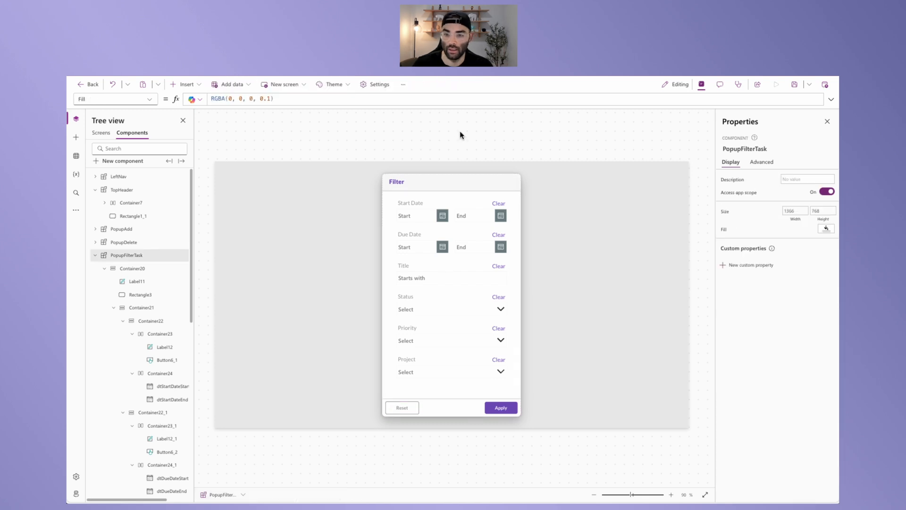
- Show the Apply button's OnSelect property in an expanded formula editor and enlarge the editor for a multi-line formula
left_click(500, 408)
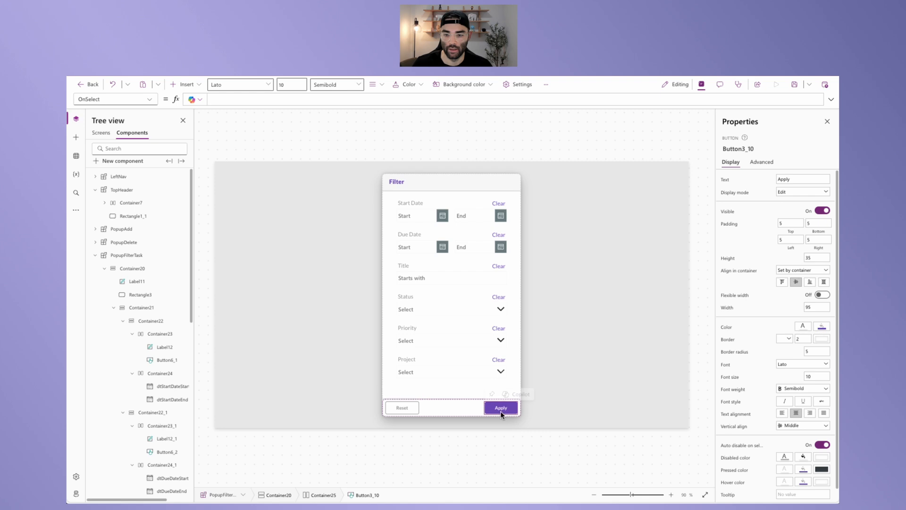
left_click(831, 100)
left_click(474, 159)
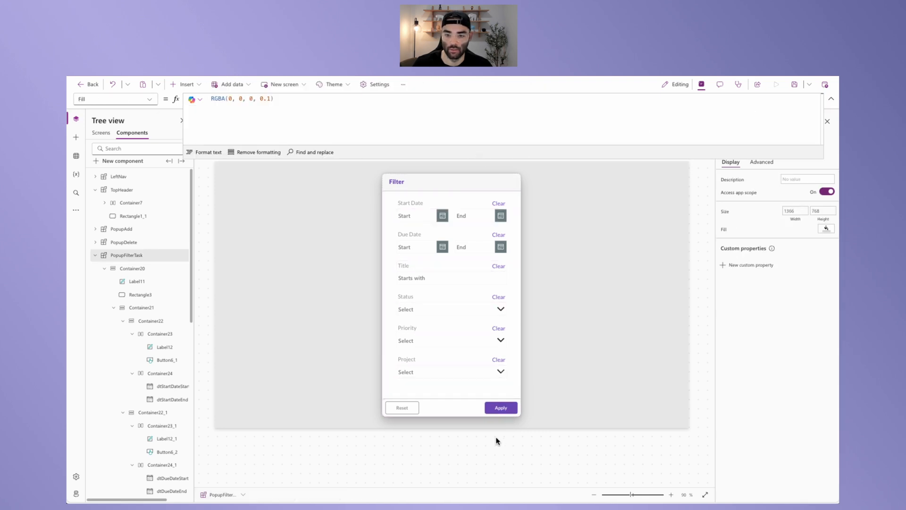
left_click(502, 410)
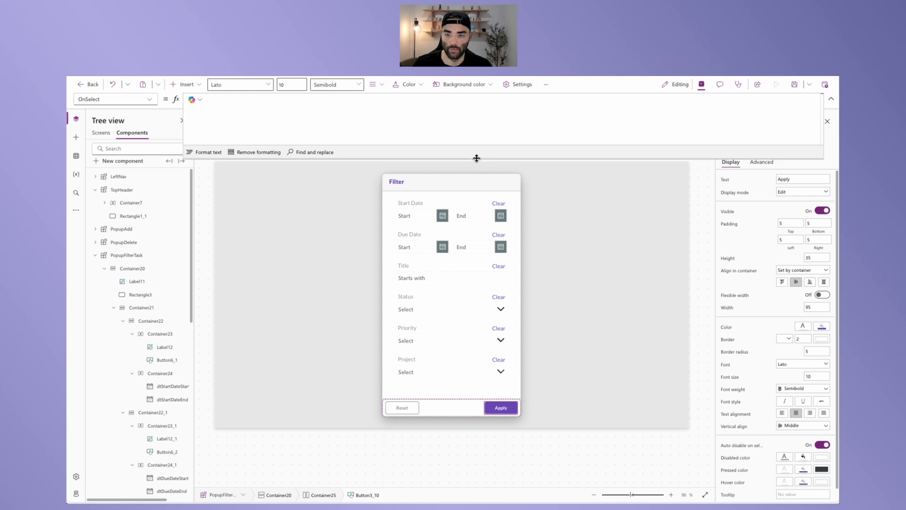
left_click_drag(475, 156, 478, 277)
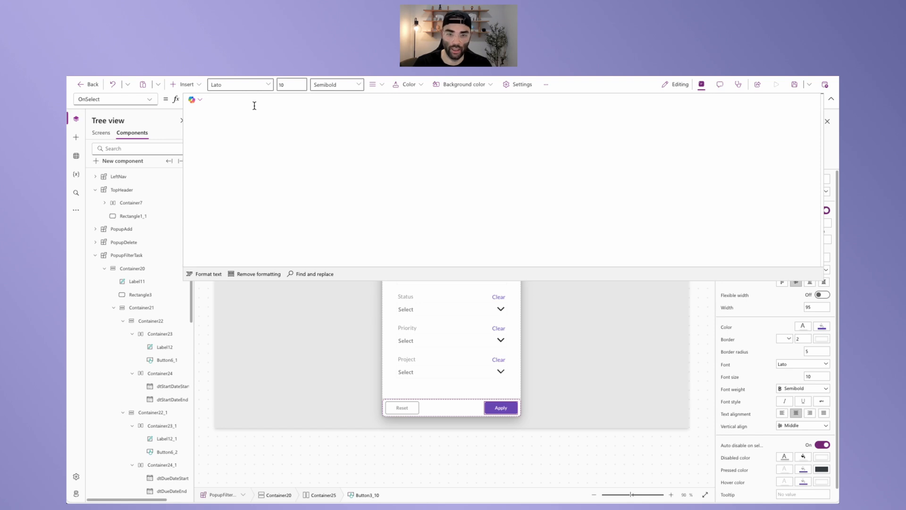
- Begin the Apply button's OnSelect formula with a multi-line ClearCollect call that targets the collection colFilterTask
type("C")
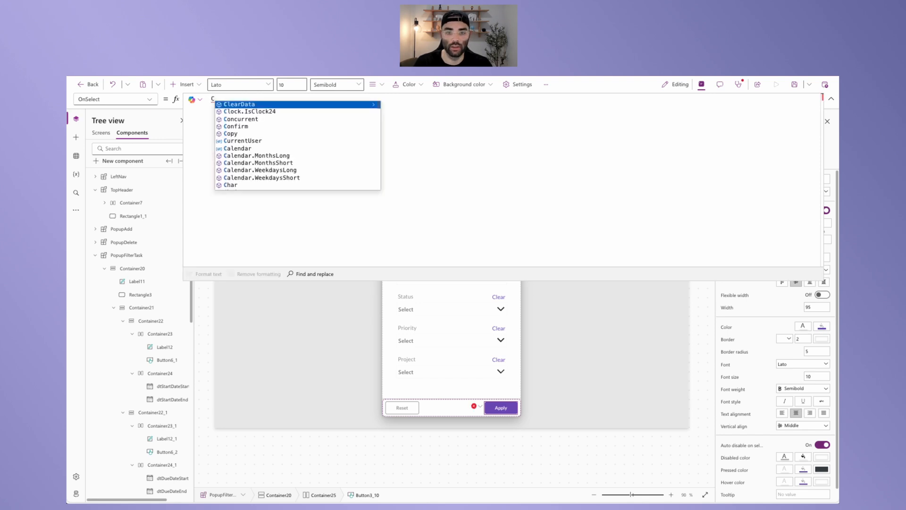
type("learCollect")
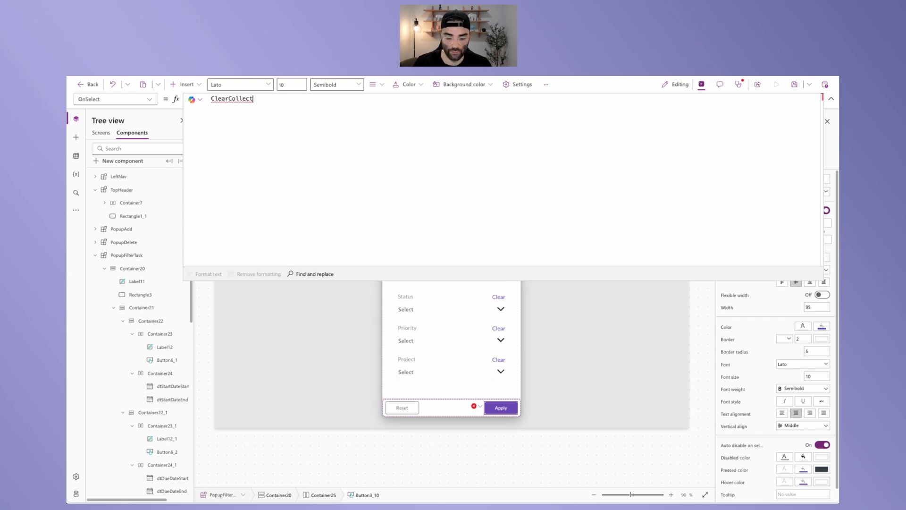
type("(")
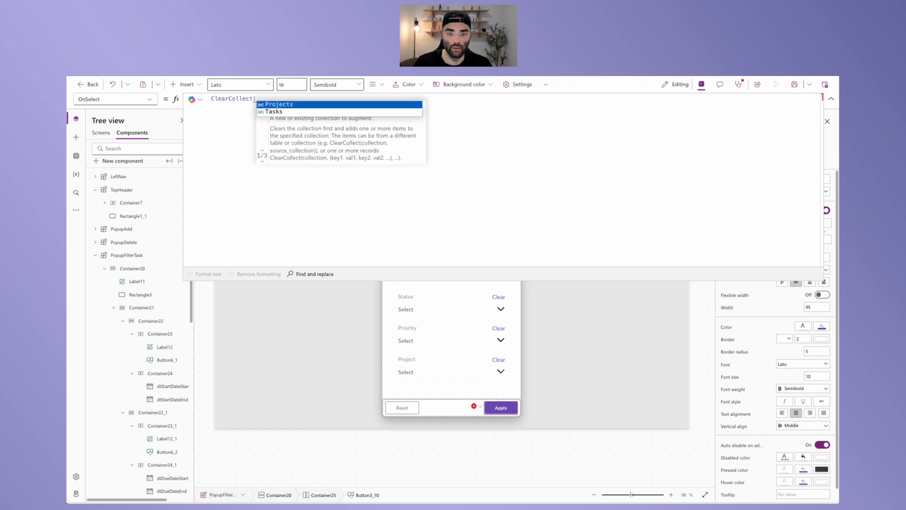
key("Return")
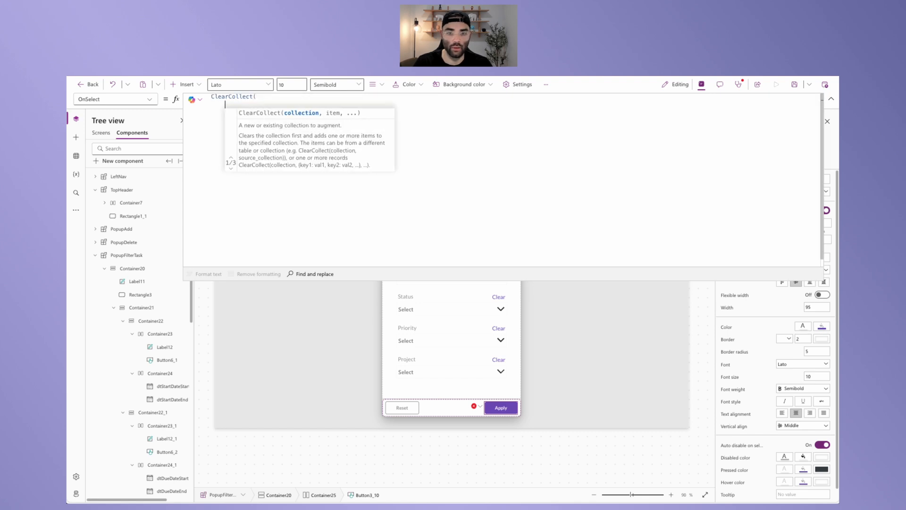
type("col")
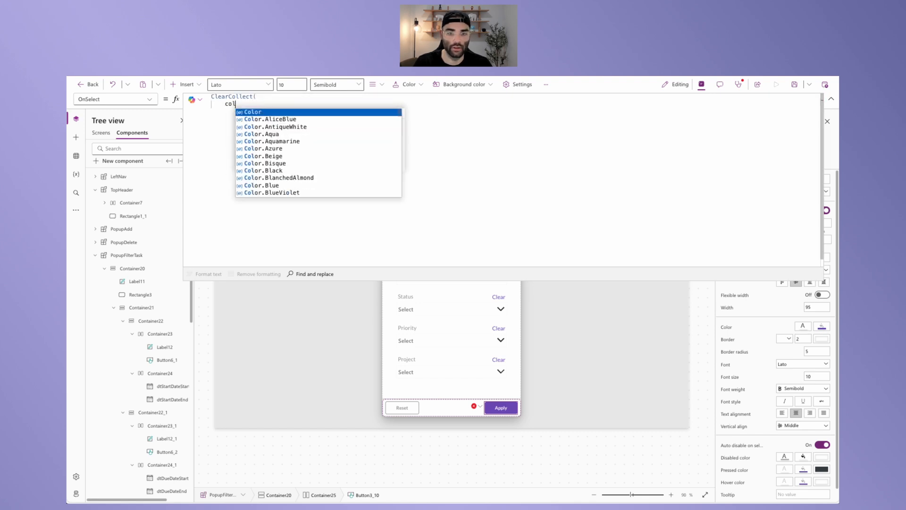
type("Fil")
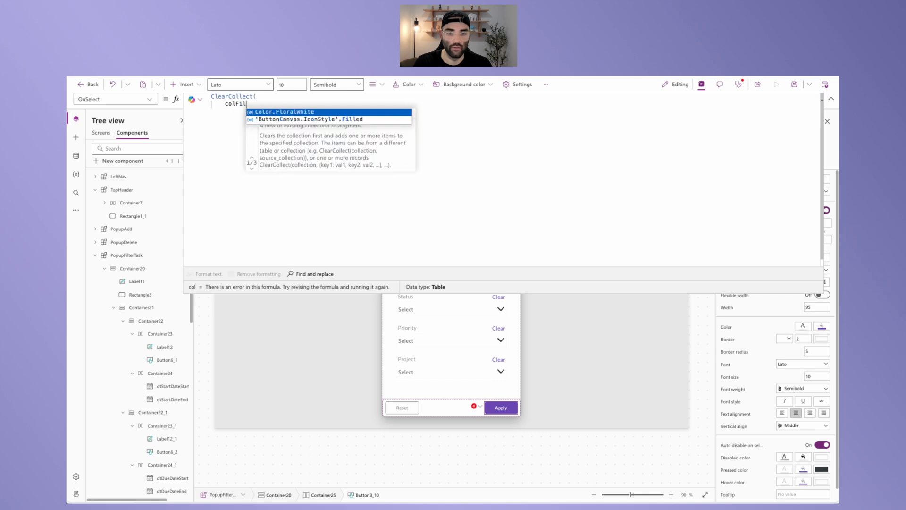
type("terTask,")
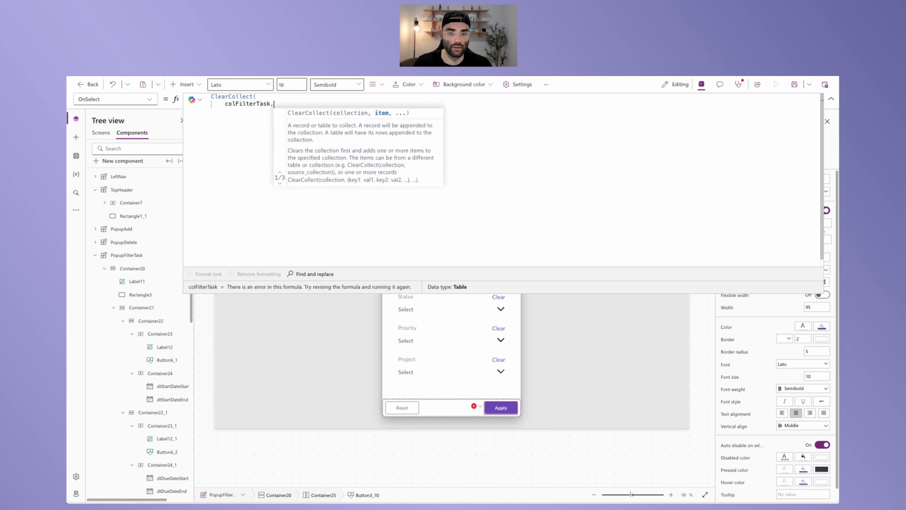
key("shift+Return")
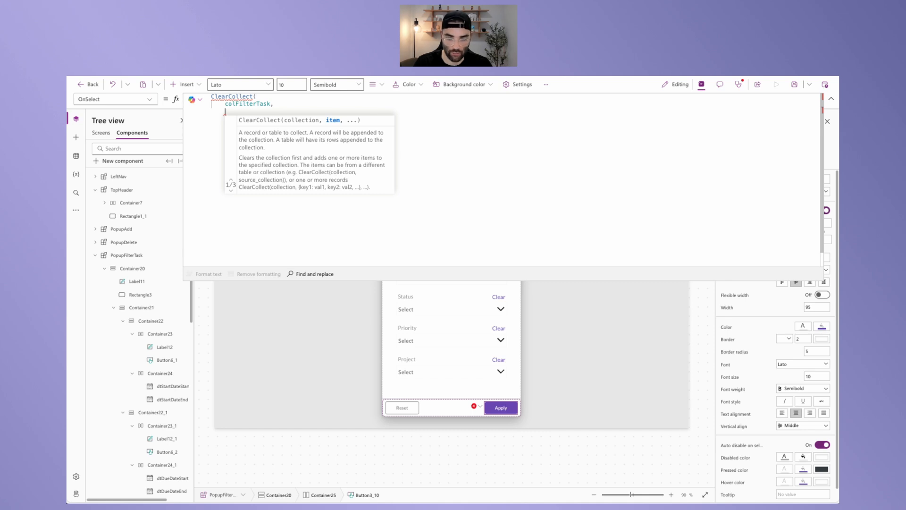
- Open a record inside the ClearCollect call and add the field StartDateStart with the value dtStartDateStart.SelectedDate
type("{")
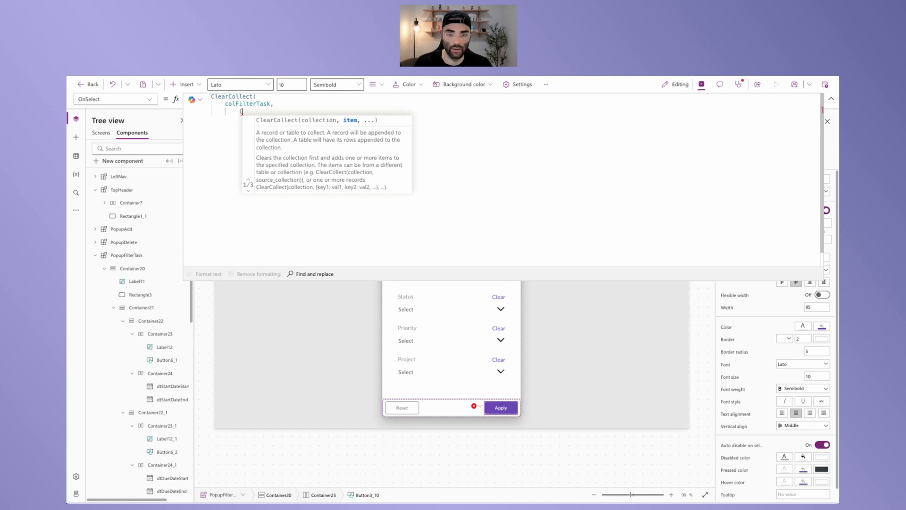
key("shift+Return")
type("S")
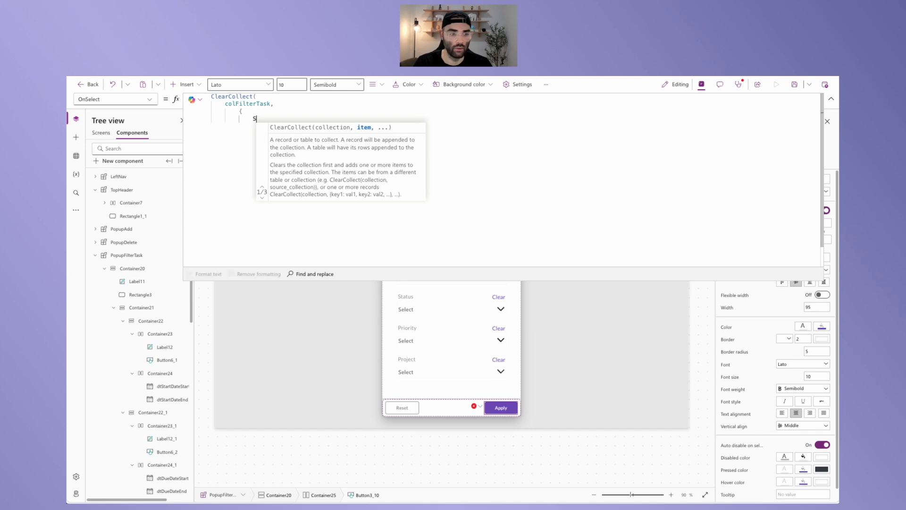
type("tartDateStart")
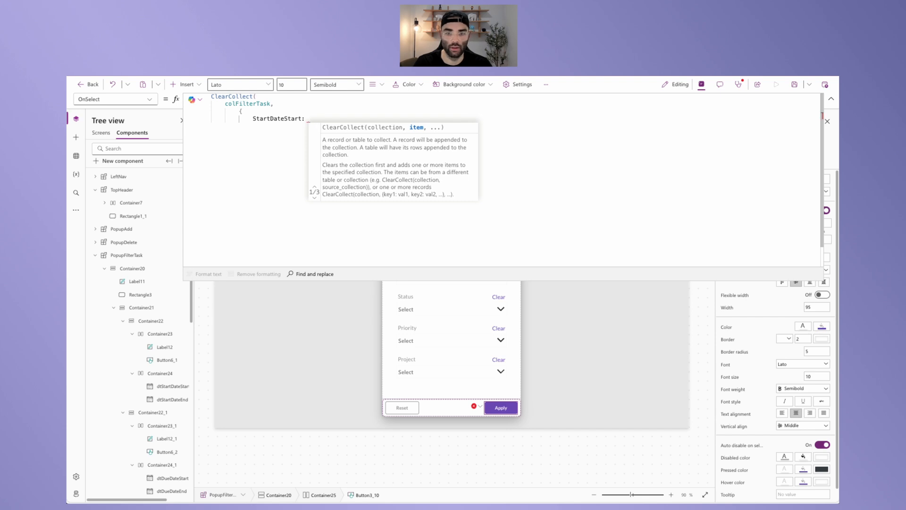
type("dt")
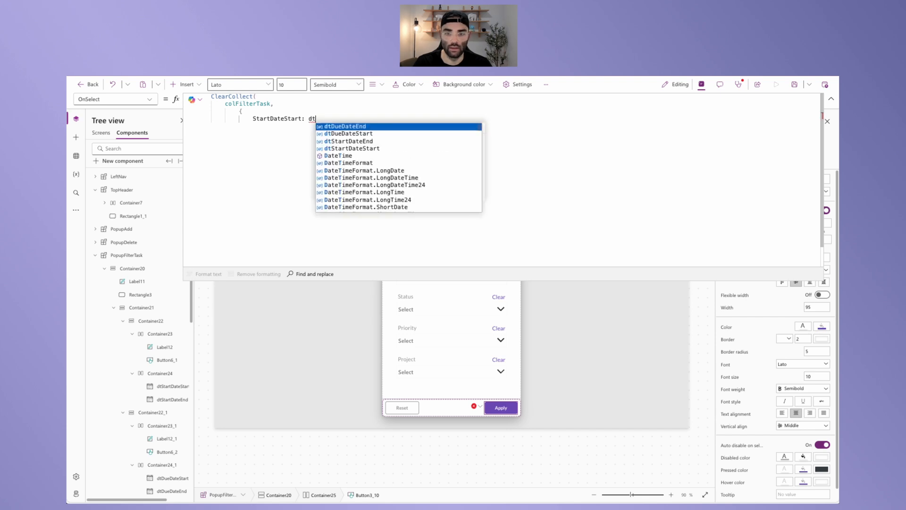
type("Start")
key("Down")
key("Tab")
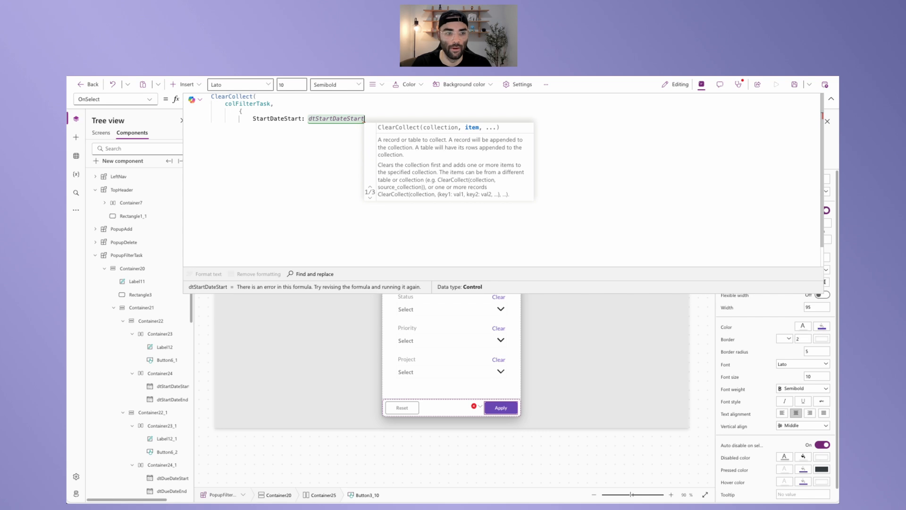
type(".SelectedDate")
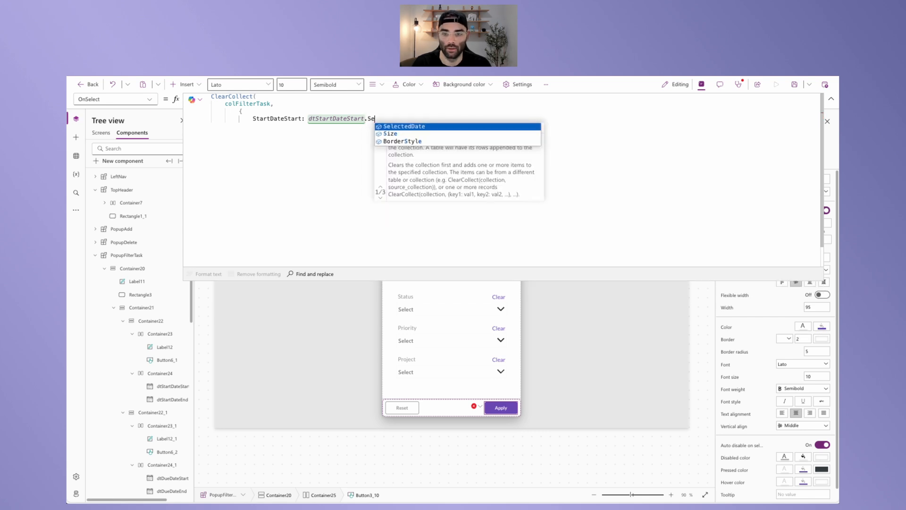
key("Tab")
type(",")
key("Return")
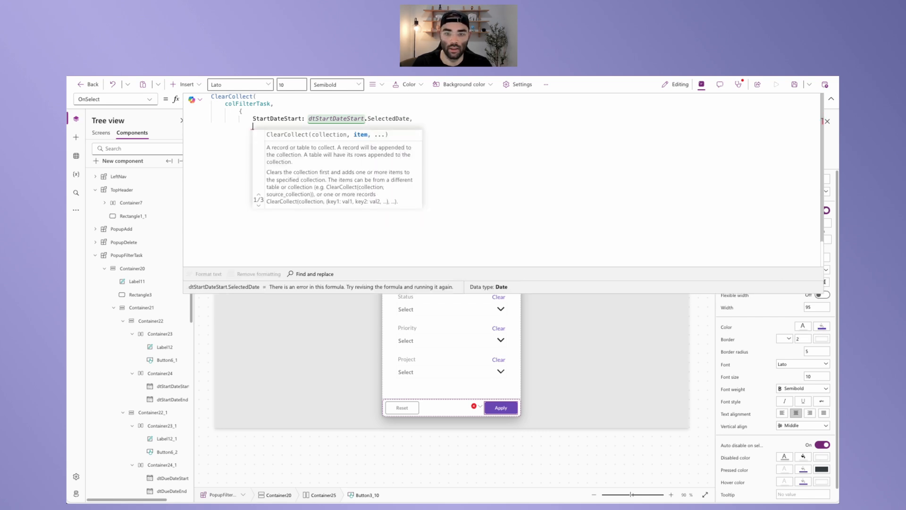
- Add the field StartDateEnd to the colFilterTask record with the value dtStartDateEnd.SelectedDate
type("Start")
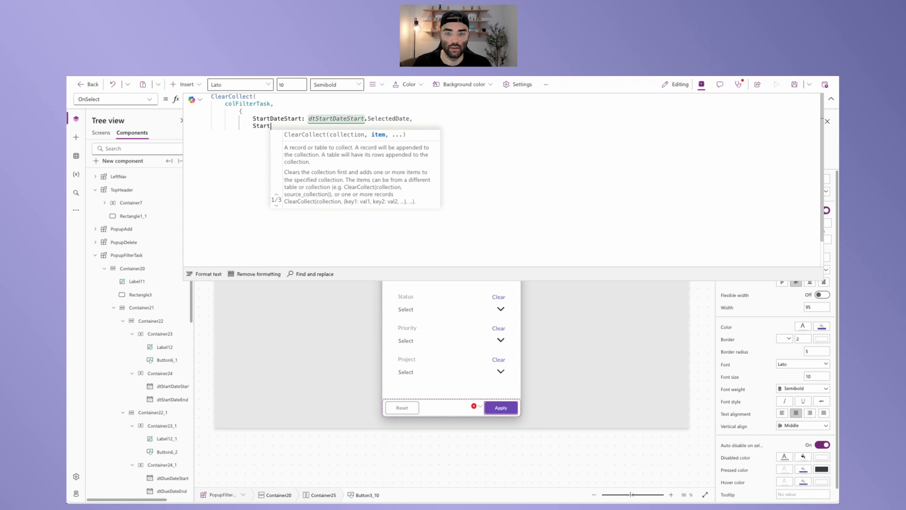
type("DateEnd: d")
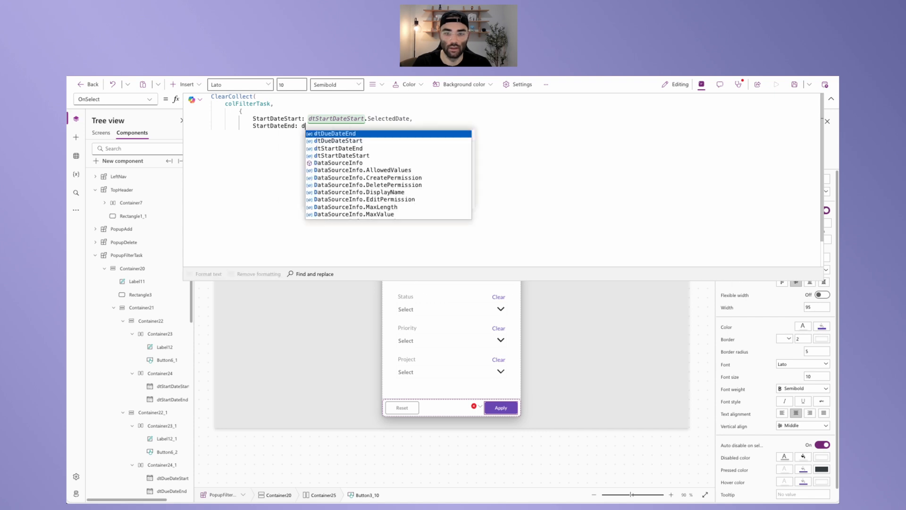
type("tStartDateEnd")
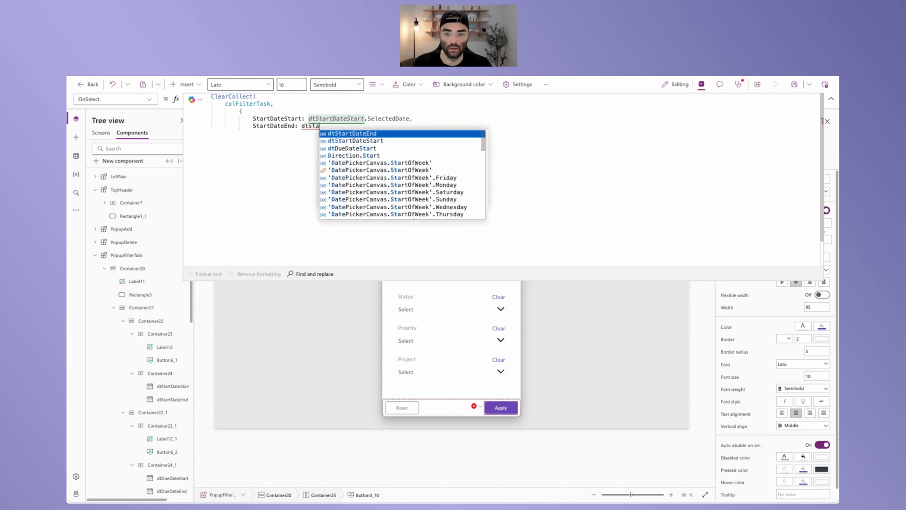
key("Tab")
type(".Selected")
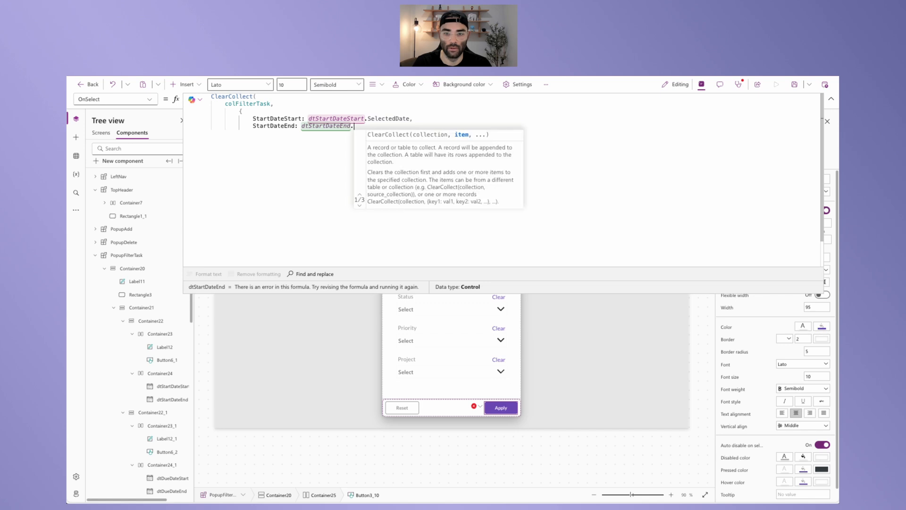
key("Tab")
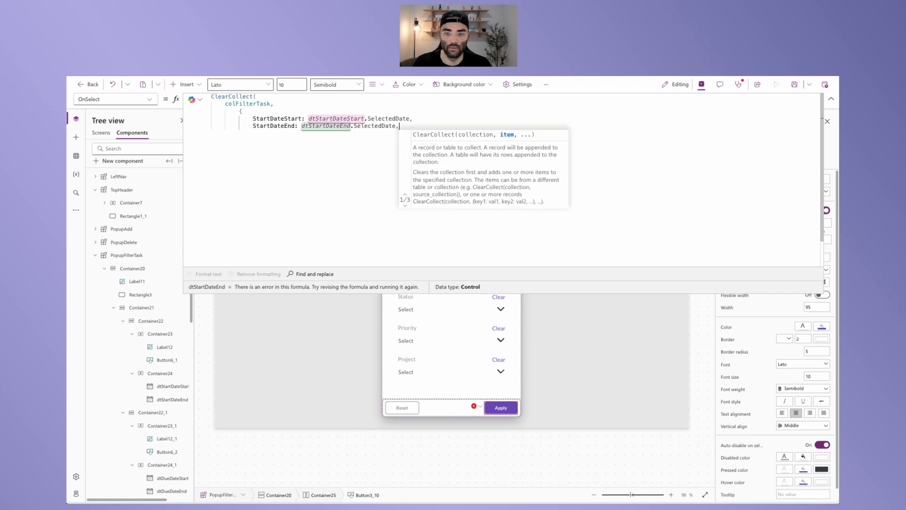
type(",")
key("shift+Return")
- Add the field DueDateStart to the colFilterTask record with the value dtDueDateStart.SelectedDate
type("Du")
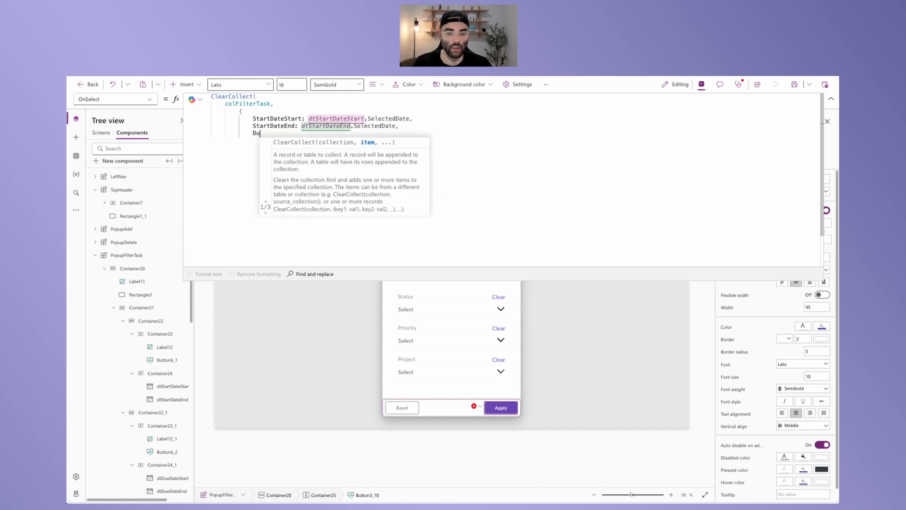
type("eDate")
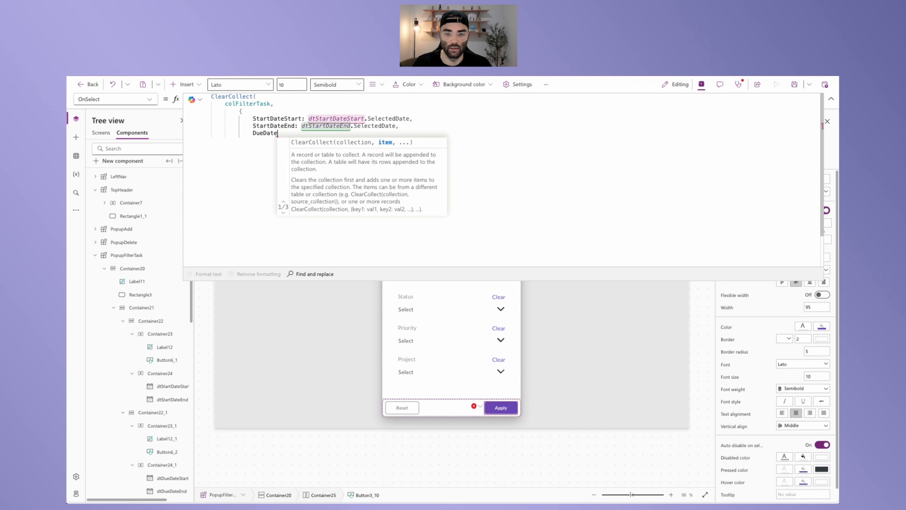
type("Start: ")
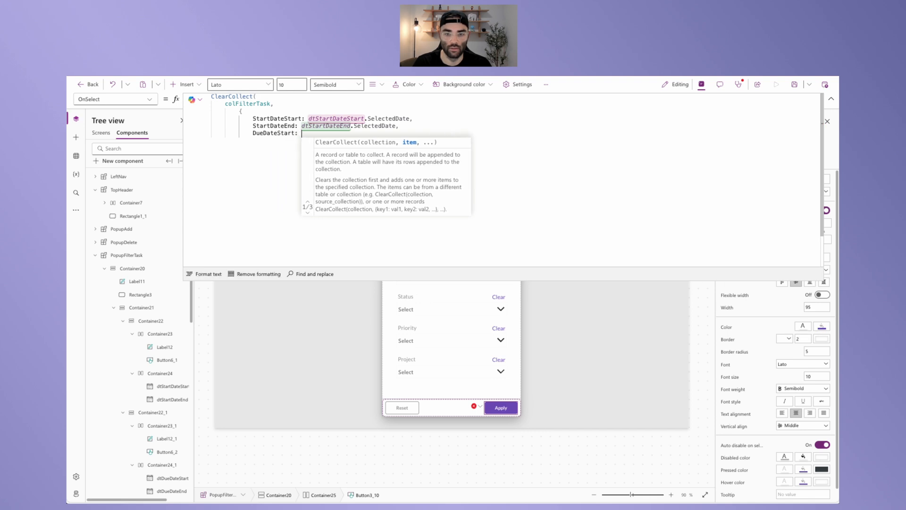
type("dtDueDateStart")
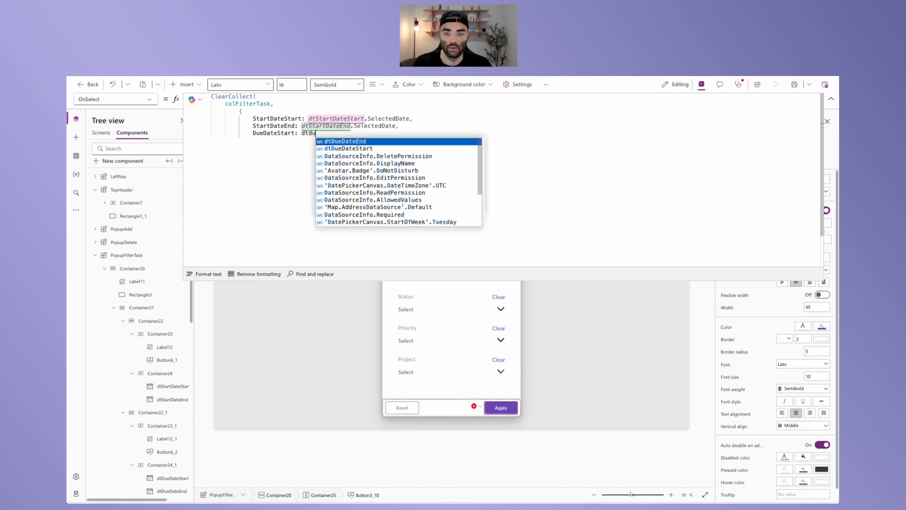
type(".")
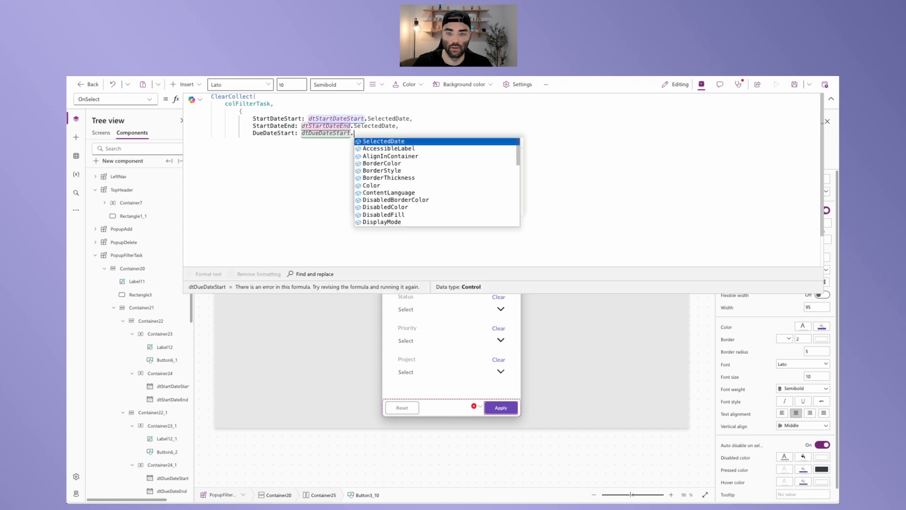
type("SelectedDate.")
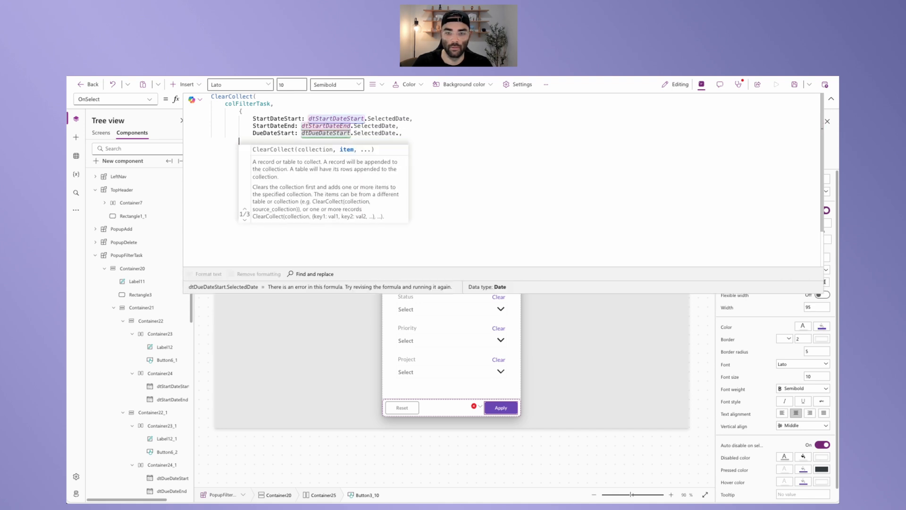
key("BackSpace")
type(",")
key("Return")
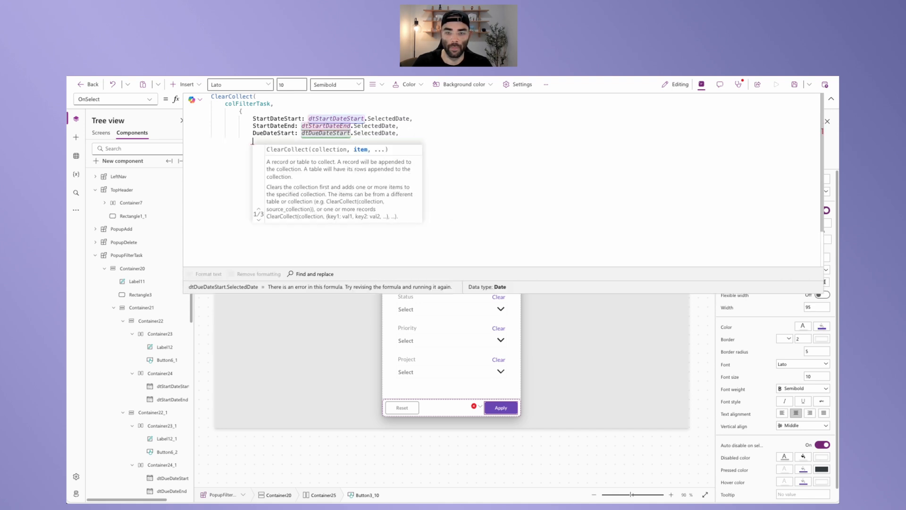
- Add the field DueDateEnd to the colFilterTask record with the value dtDueDateEnd.SelectedDate
type("DueDateEnd: ")
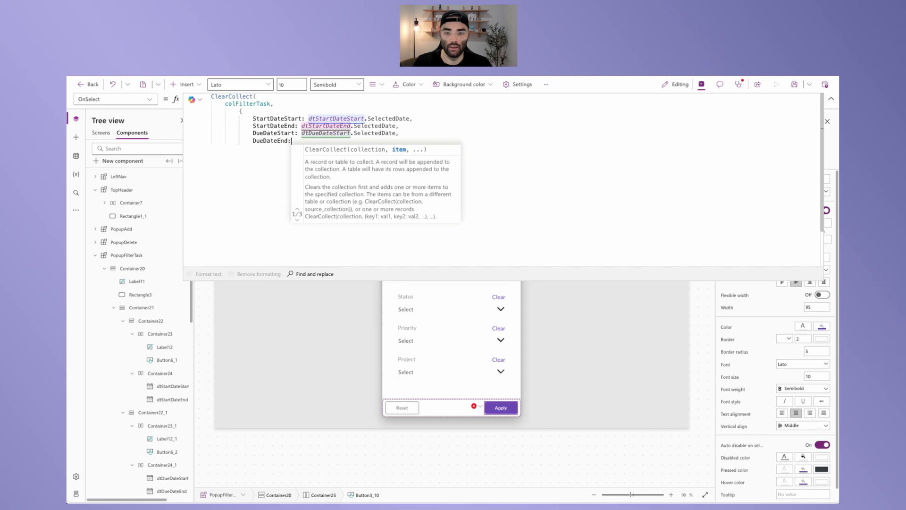
type("dtDueDateEnd")
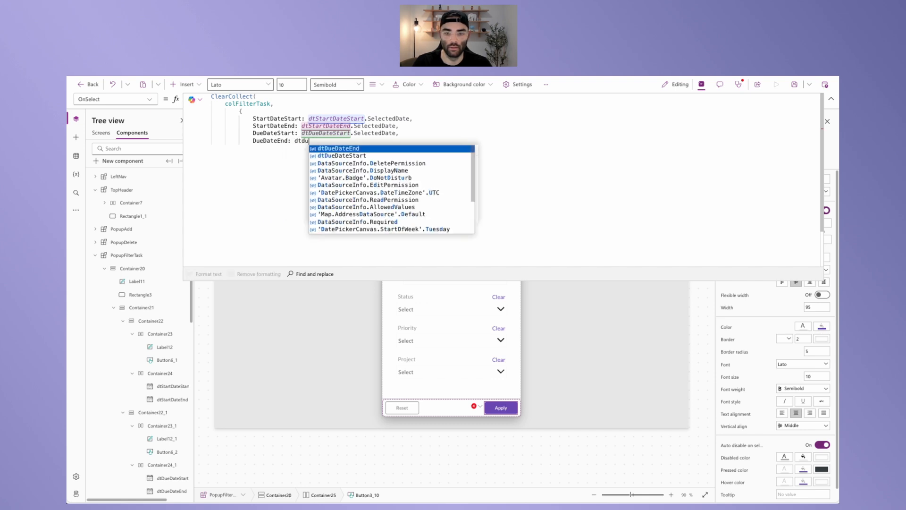
type(".SelectedDate,")
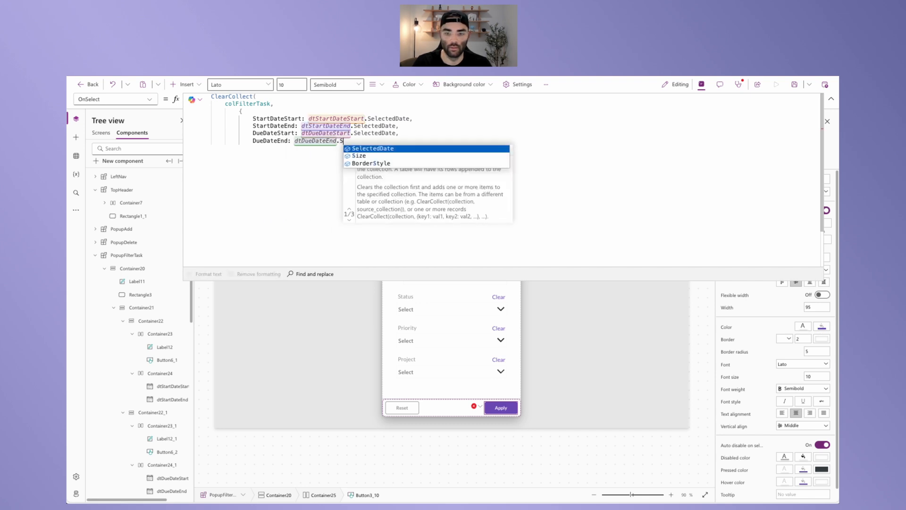
key("Return")
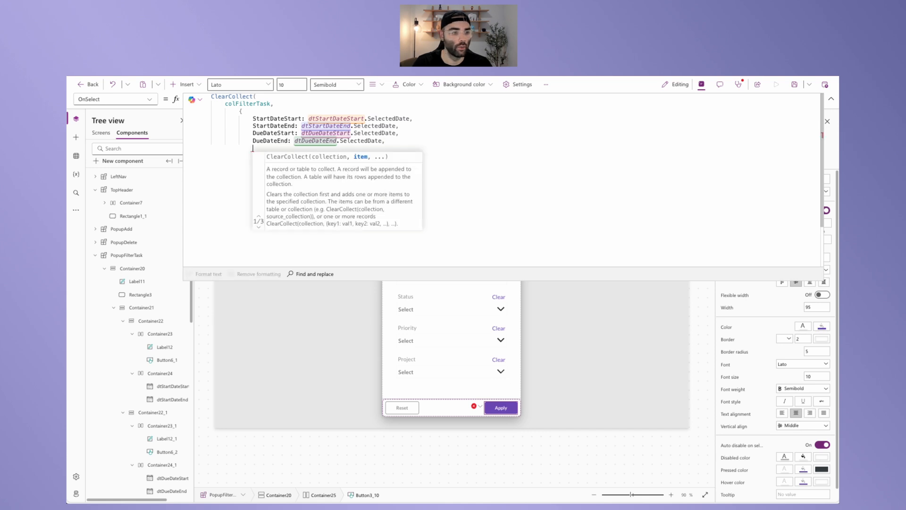
- Add the field ProjectID to the colFilterTask record with the value cbProject.Selected.ID
type("Proje")
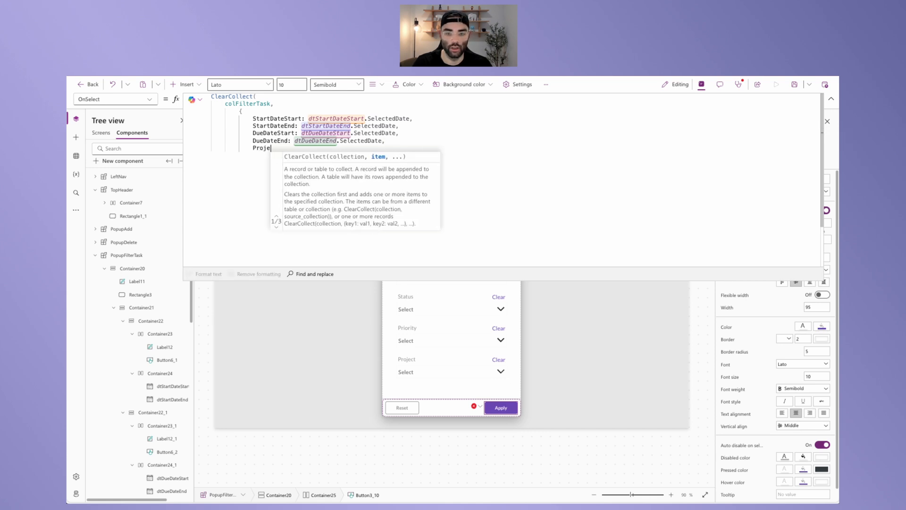
type("ctID: ")
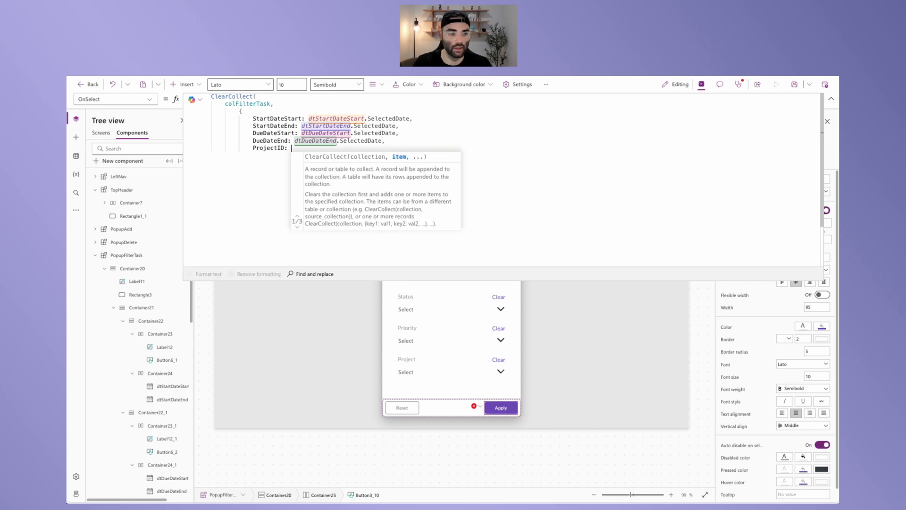
type("cb")
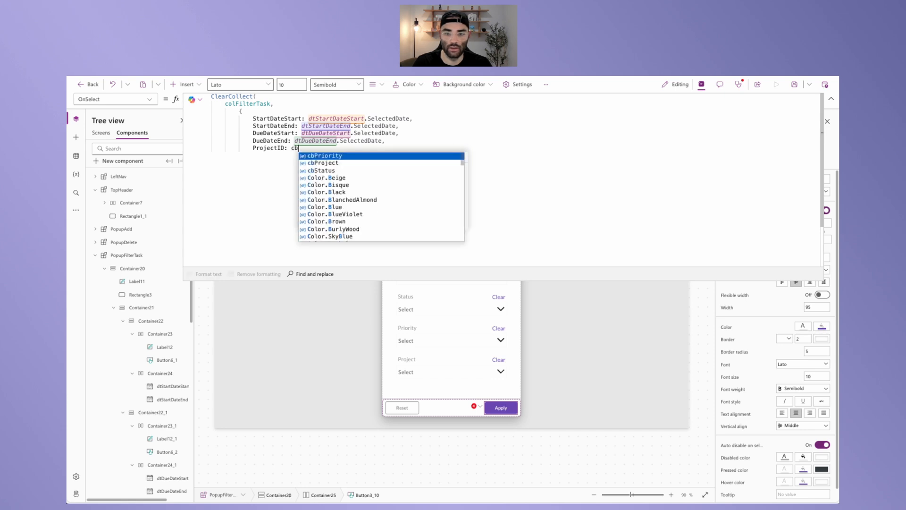
type("Projec")
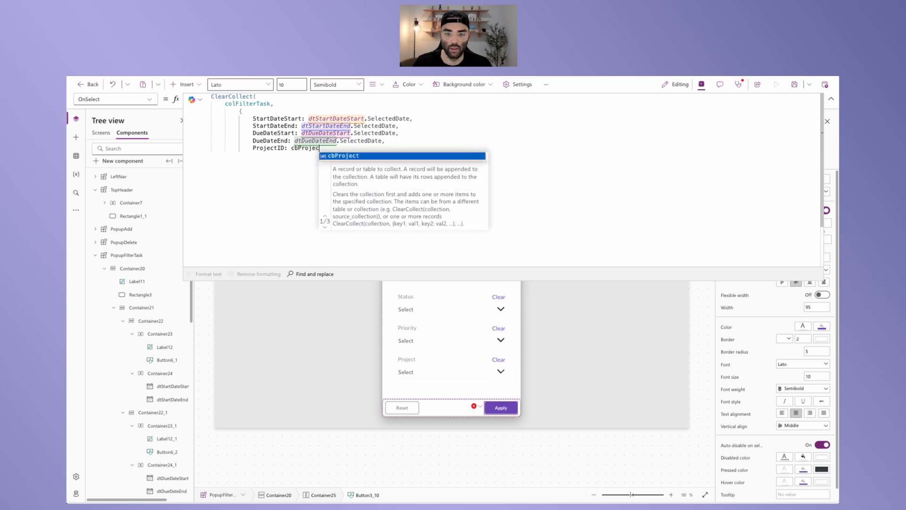
type("t.")
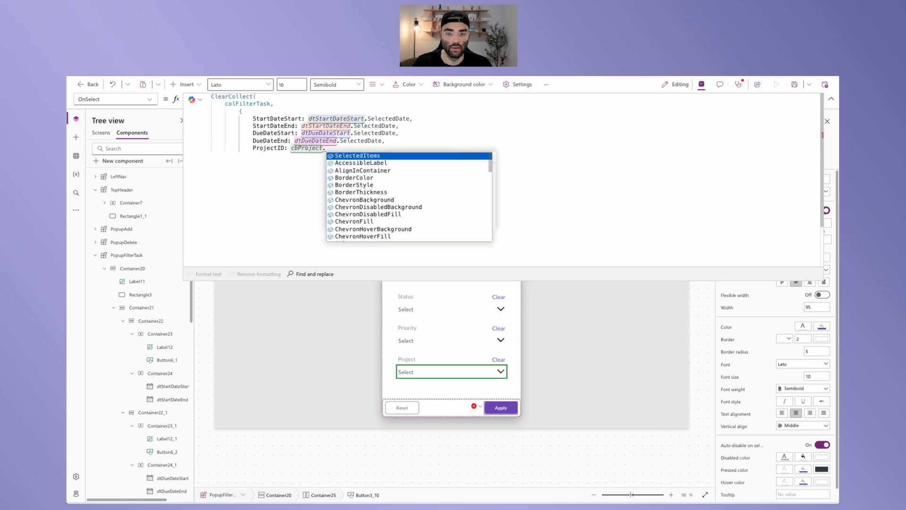
type("Selected.ID")
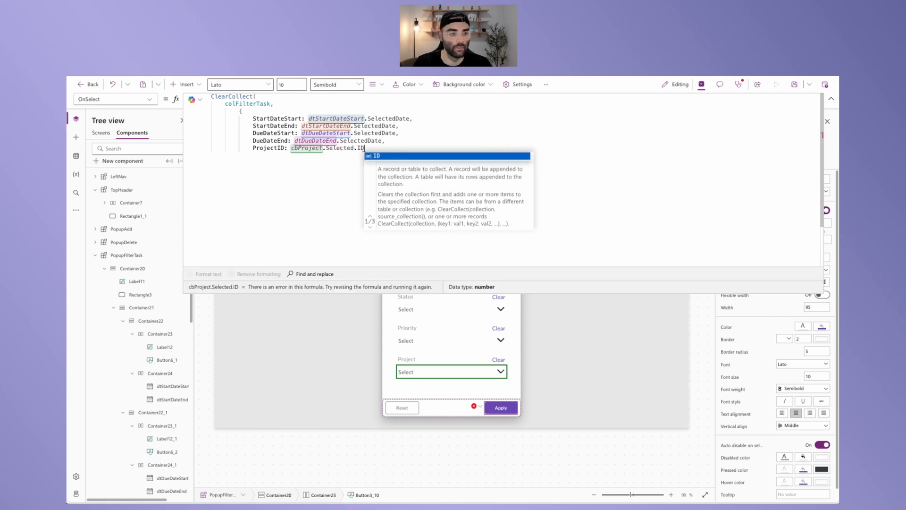
type(",")
key("shift+Return")
- Add the field TaskTitle to the colFilterTask record with the value txtTitle.Text
type("Tas")
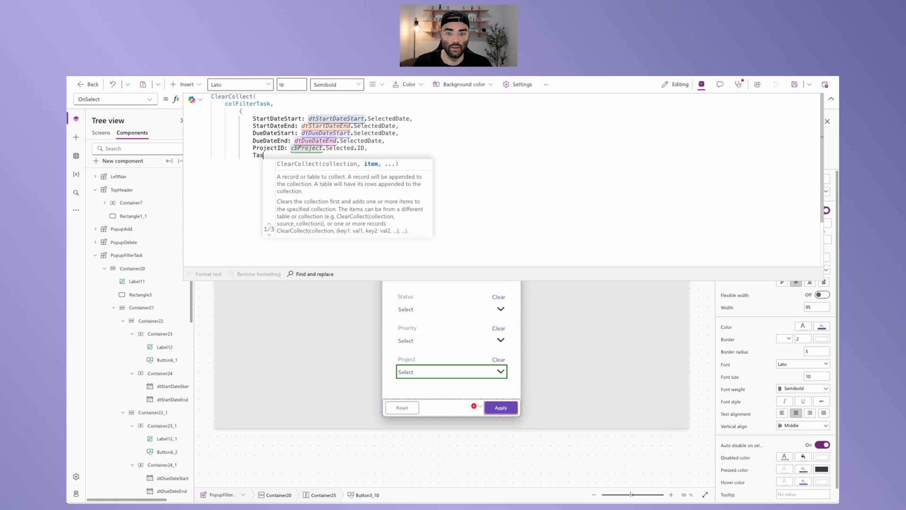
type("kTitle: ")
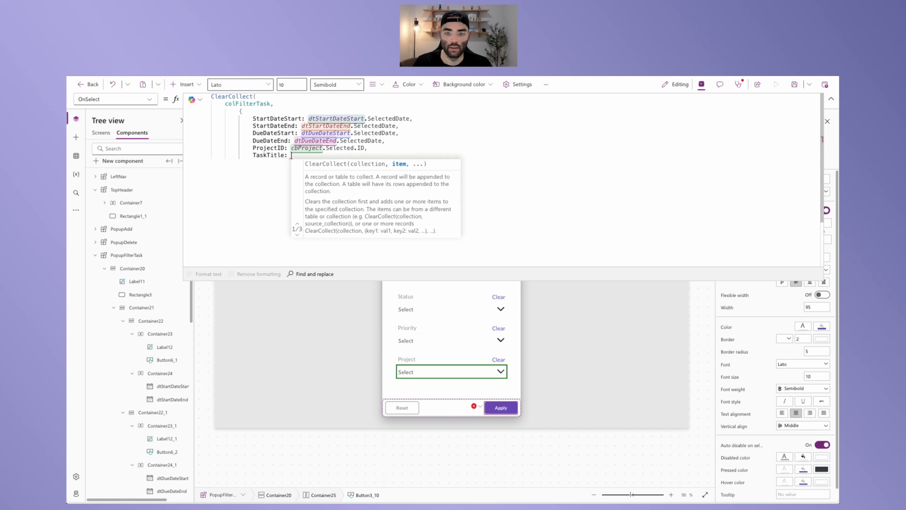
type("txt")
key("Tab")
type(".")
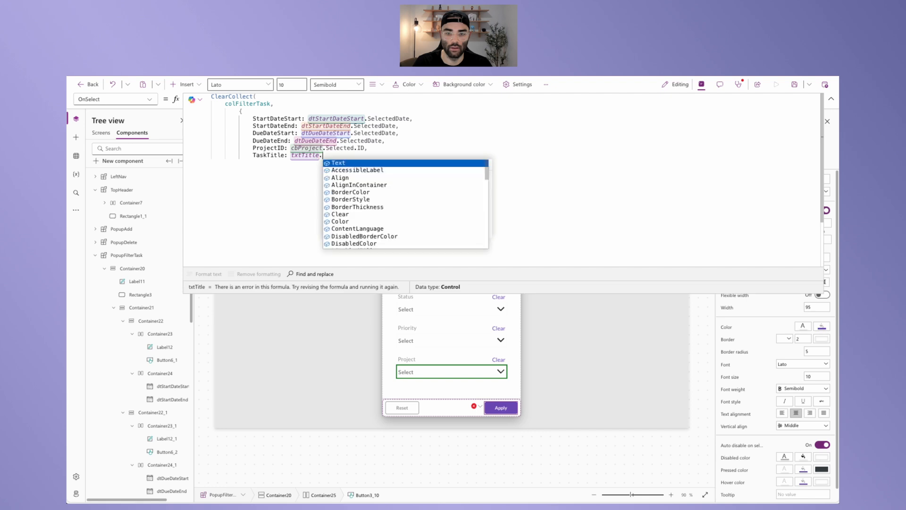
type("Text,")
key("shift+Return")
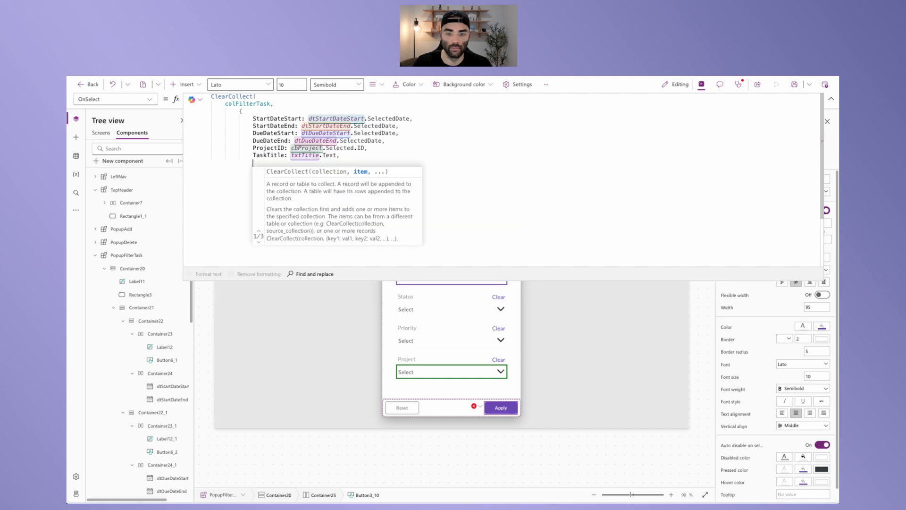
- Add the field TaskStatus to the colFilterTask record with the value cbStatus.Selected.Value
type("Task")
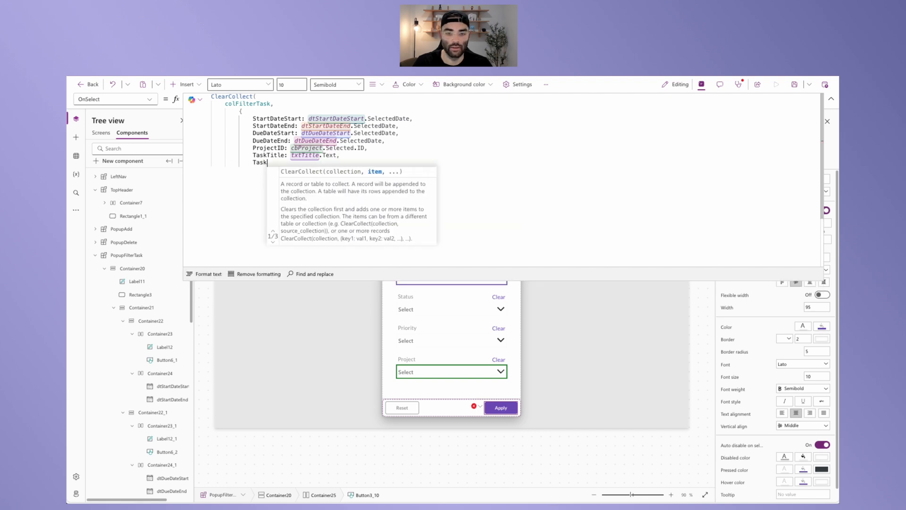
type("Status: ch")
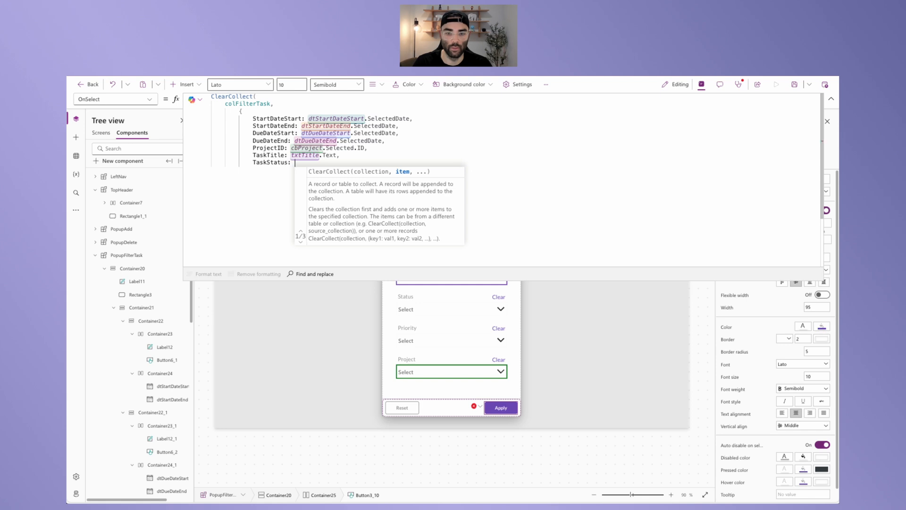
key("BackSpace")
type("bT")
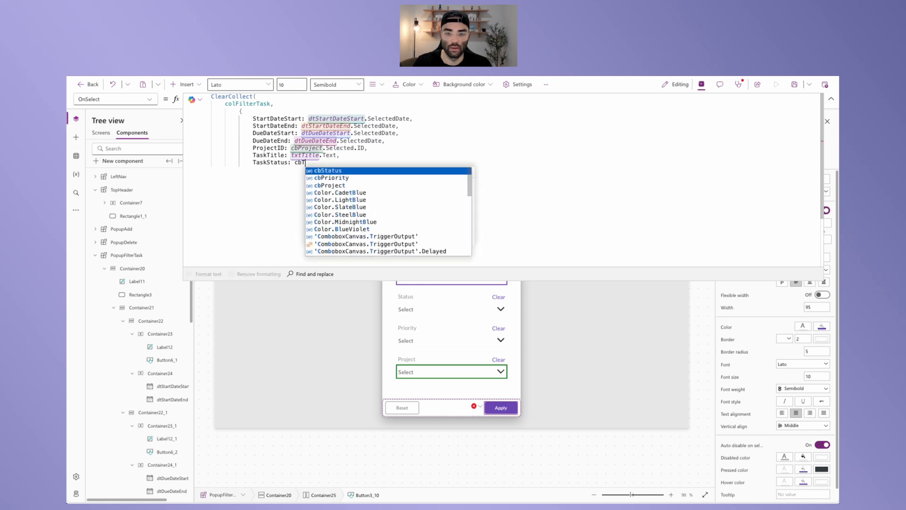
key("Tab")
type(",")
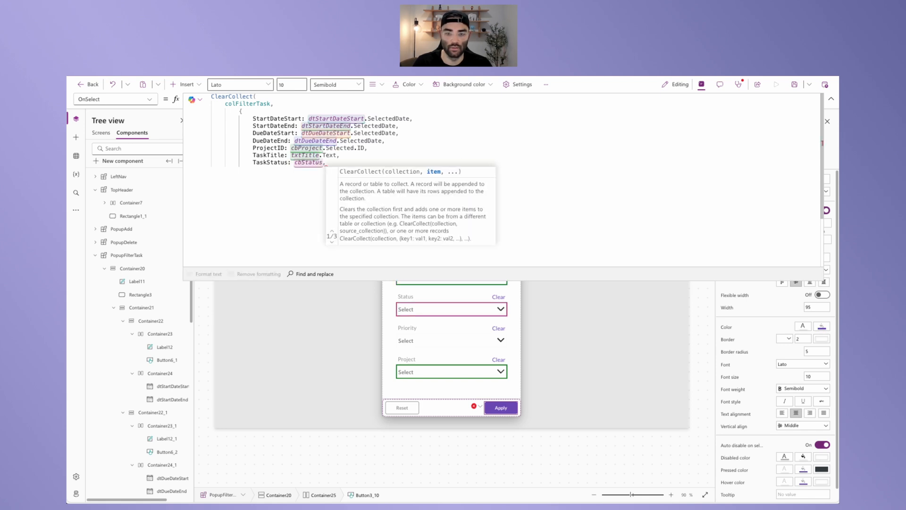
key("BackSpace")
type(".Sele")
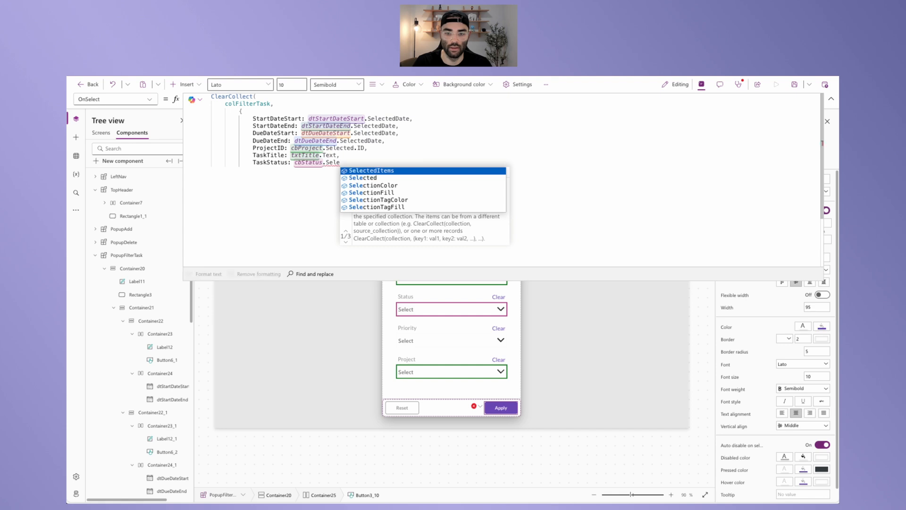
type("cted.Value")
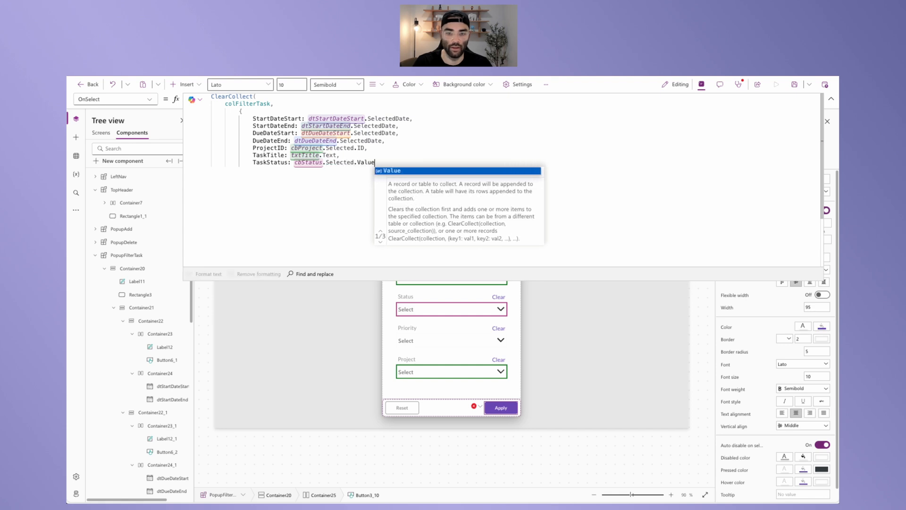
key("Return")
- Add the field TaskPriority to the colFilterTask record with the value cbPriority.Selected.Value
type("T")
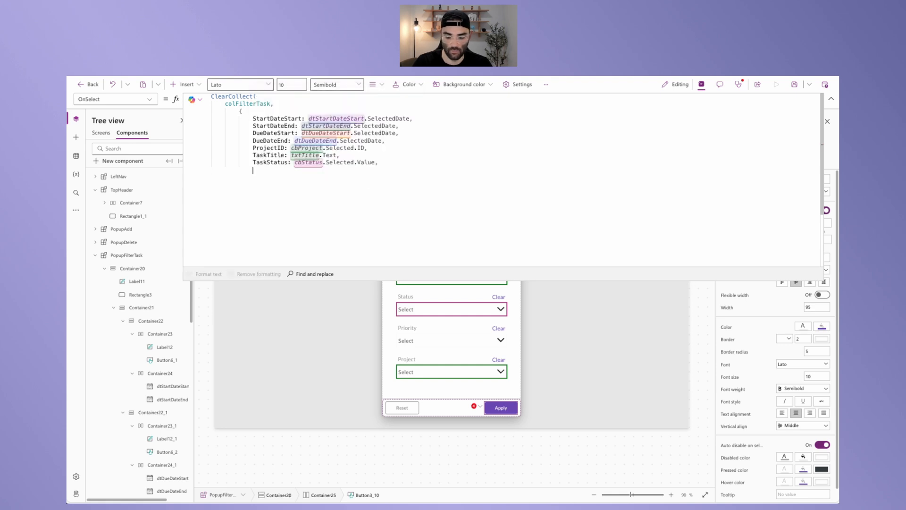
type("askPr")
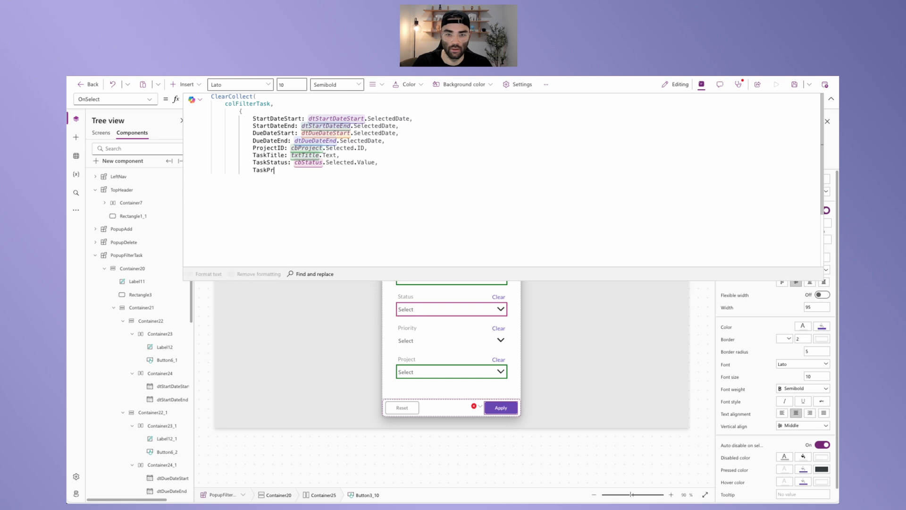
type("iority: ")
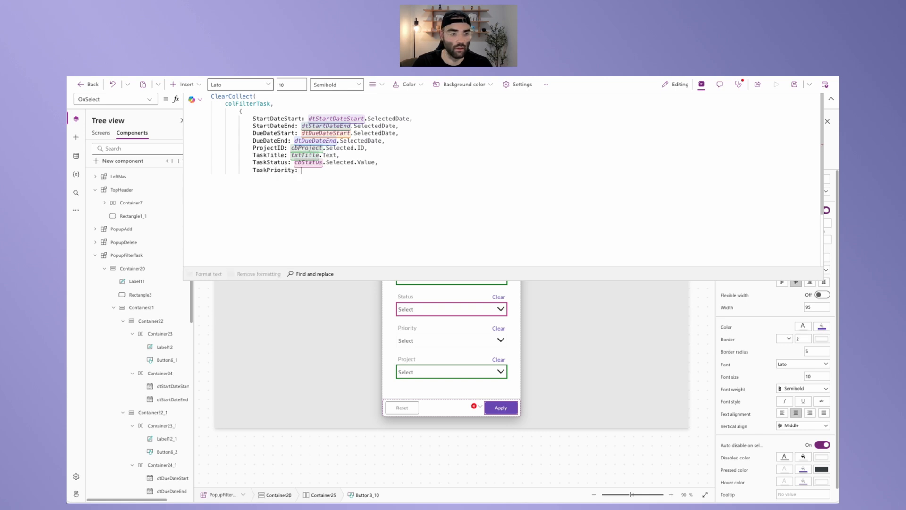
type("cb")
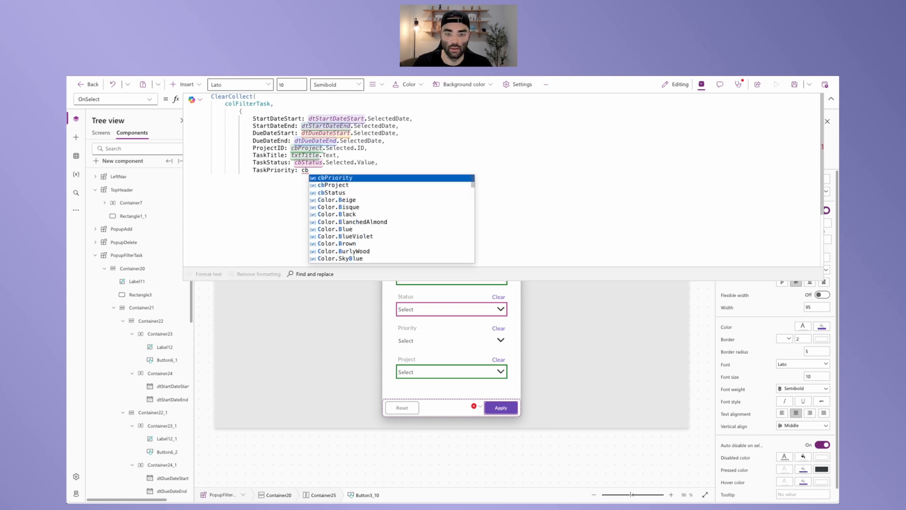
type("Priority.Selected")
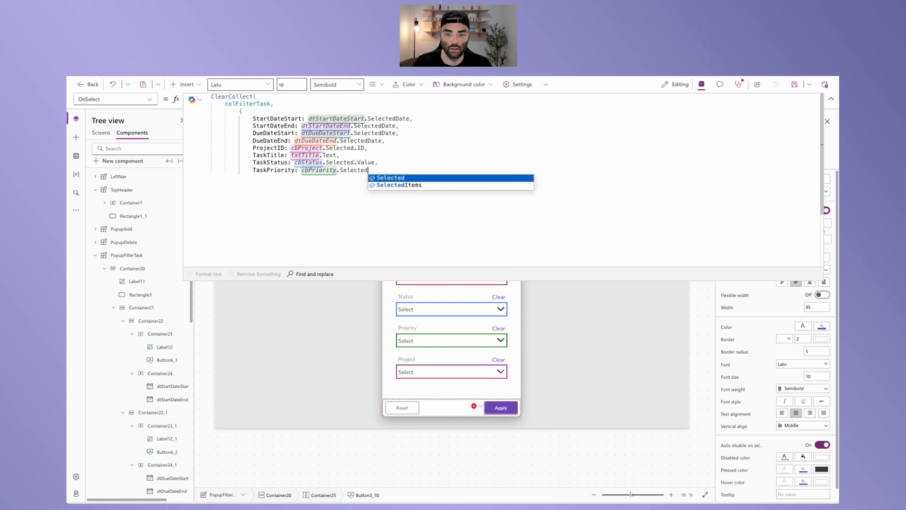
type(".Value")
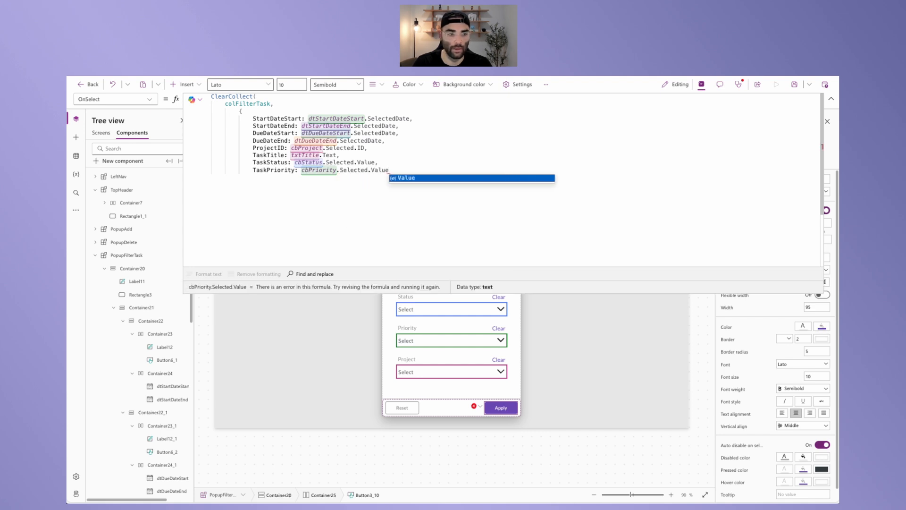
- Close the record with a brace and end the ClearCollect statement with a parenthesis and semicolon
key("Return")
key("Return")
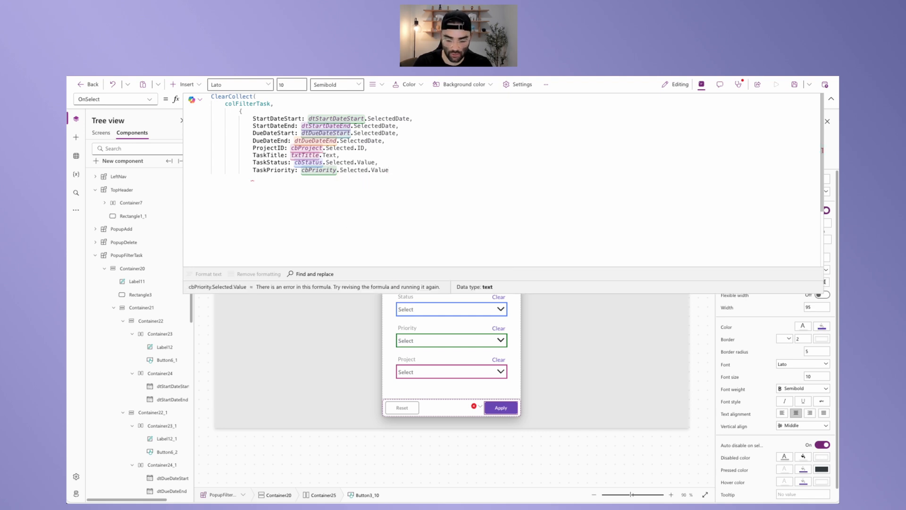
type("}")
key("Return")
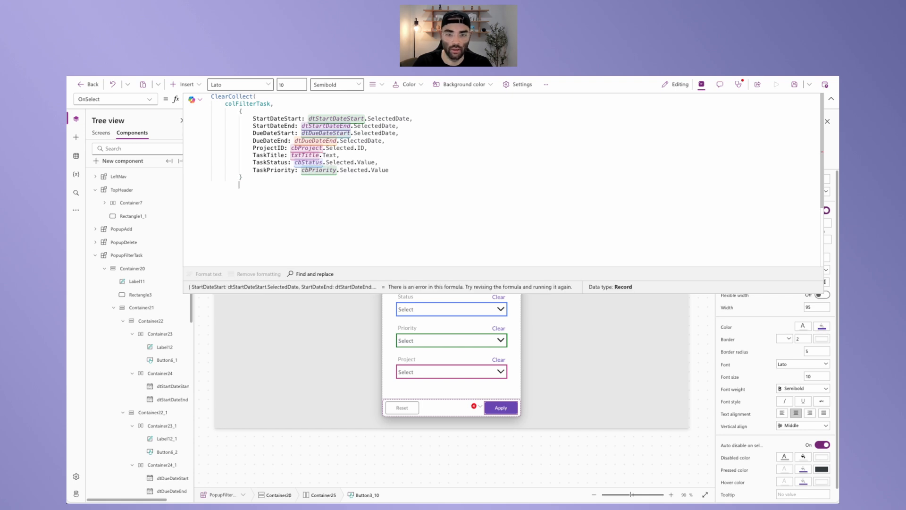
type(")")
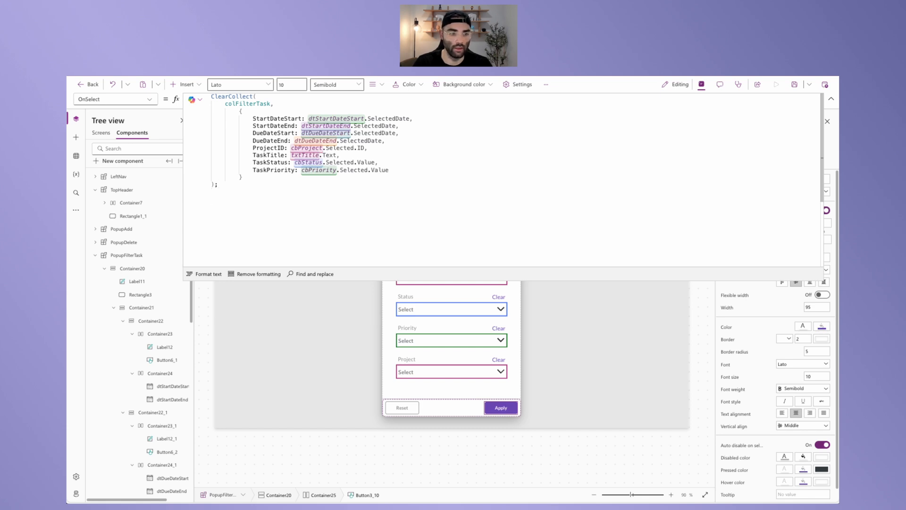
- Add Set(varPopupFilter, false); below the ClearCollect statement in the Apply button's OnSelect formula and collapse the formula editor
type("et(var")
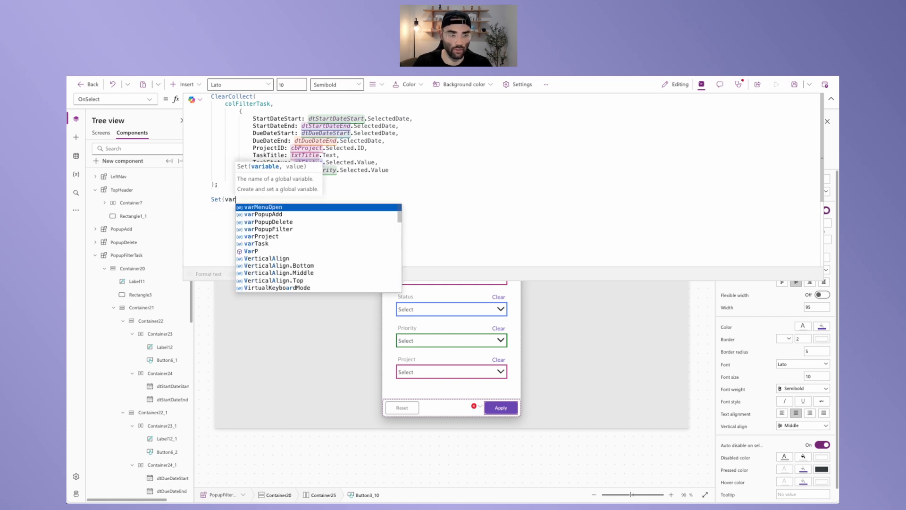
type("Popup")
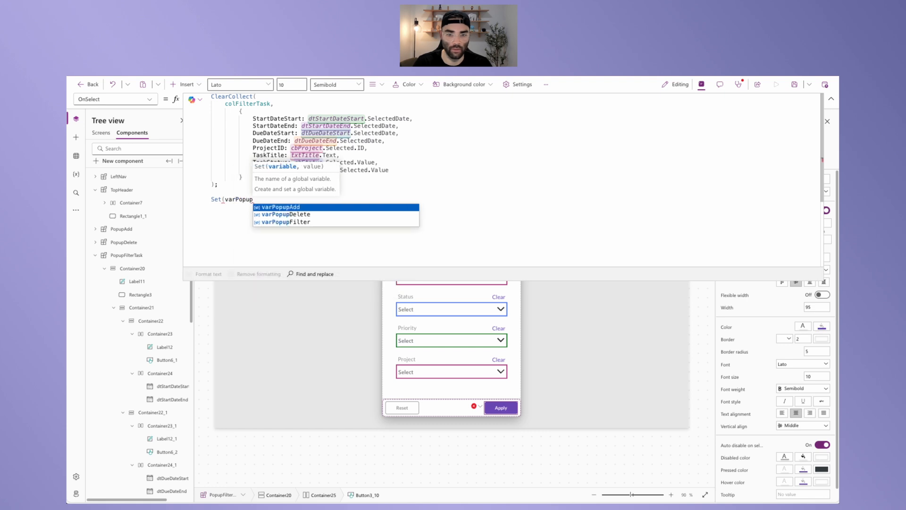
key("Down")
key("Down")
key("Tab")
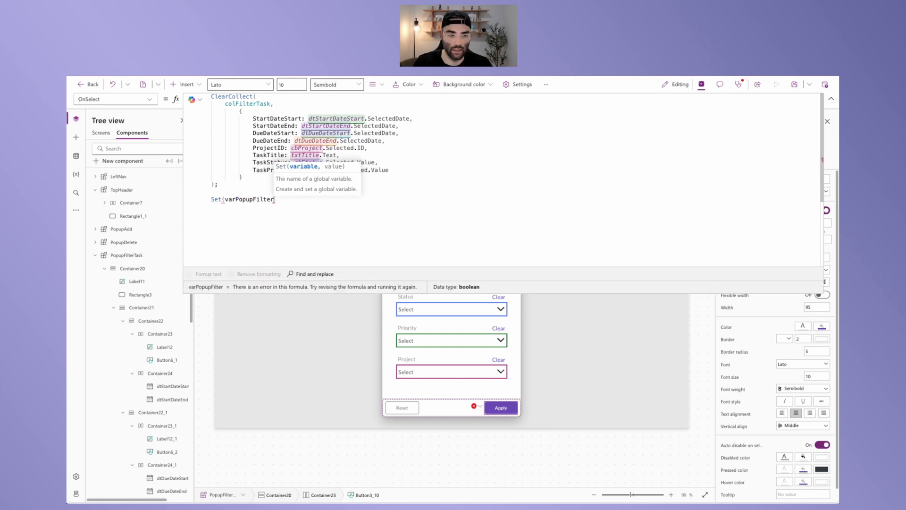
type(", fa")
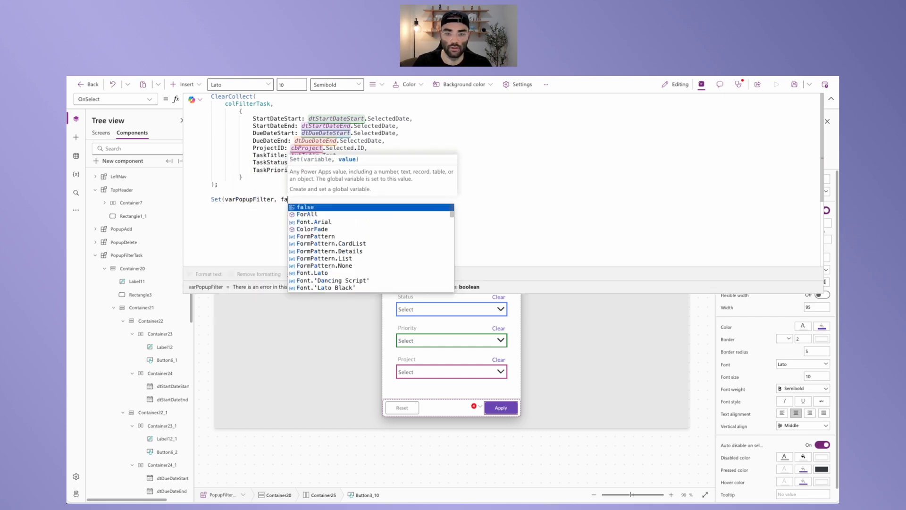
type("lse);")
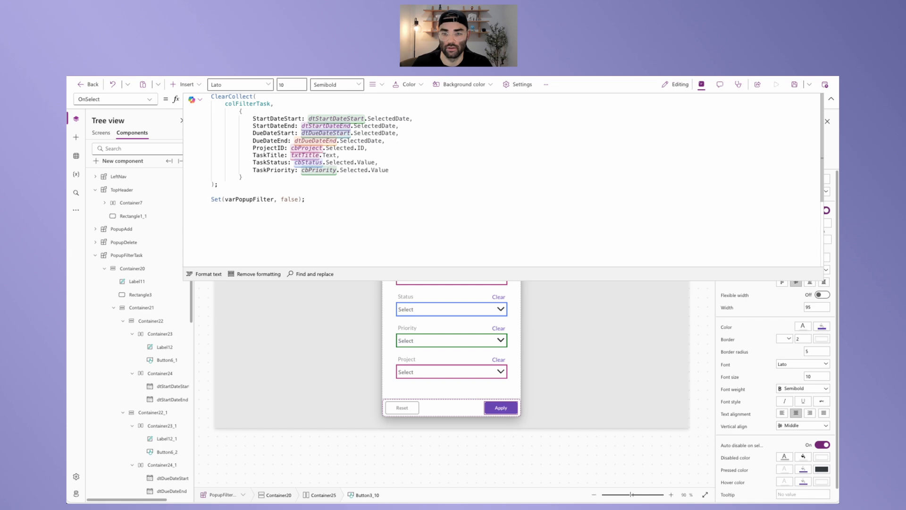
left_click(831, 99)
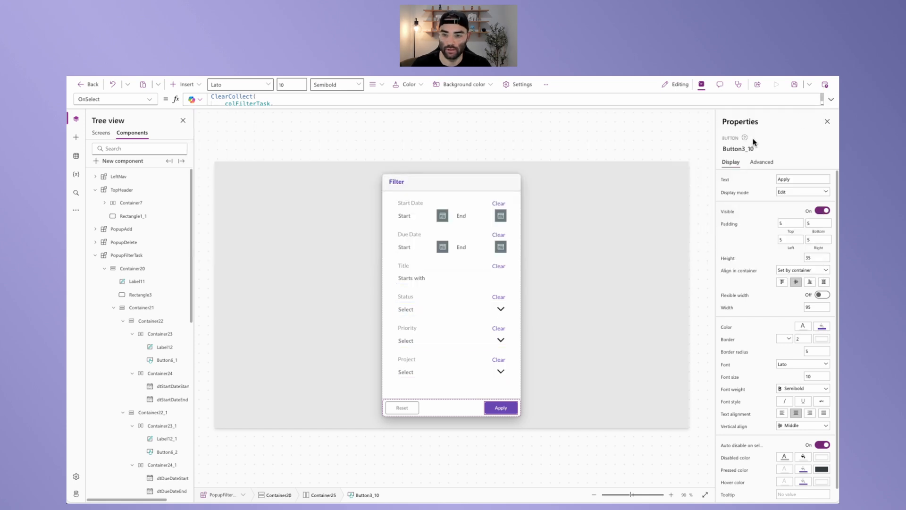
- Set the Reset button's OnSelect formula to Clear(colFilterTask); and start a new line below it
left_click(406, 408)
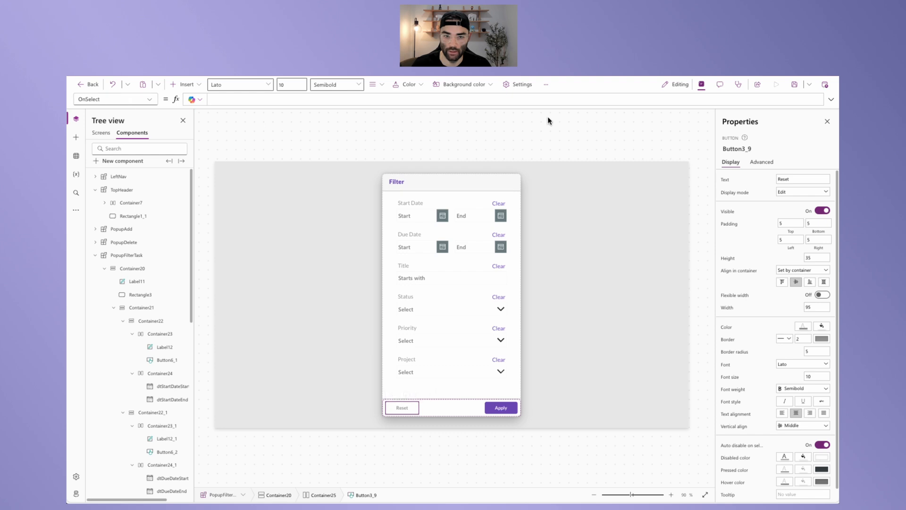
left_click(830, 99)
type("Clear")
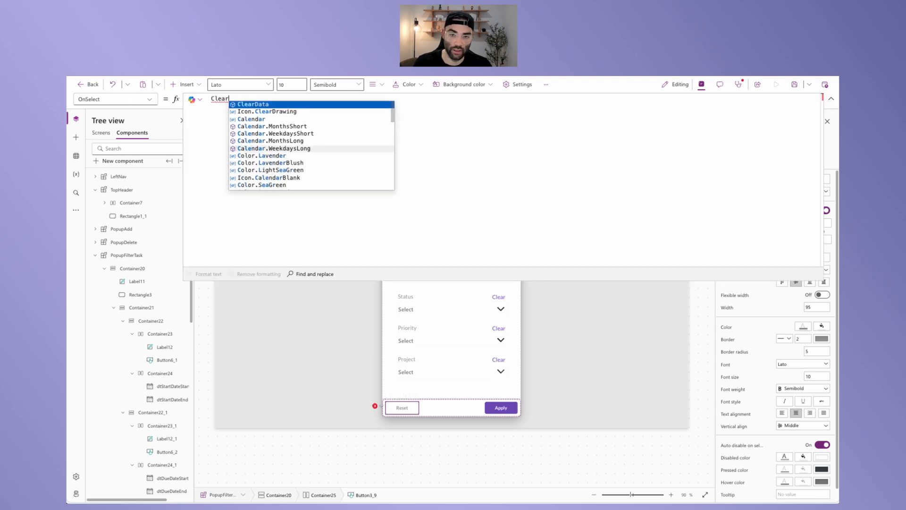
type("(colFilterTask)")
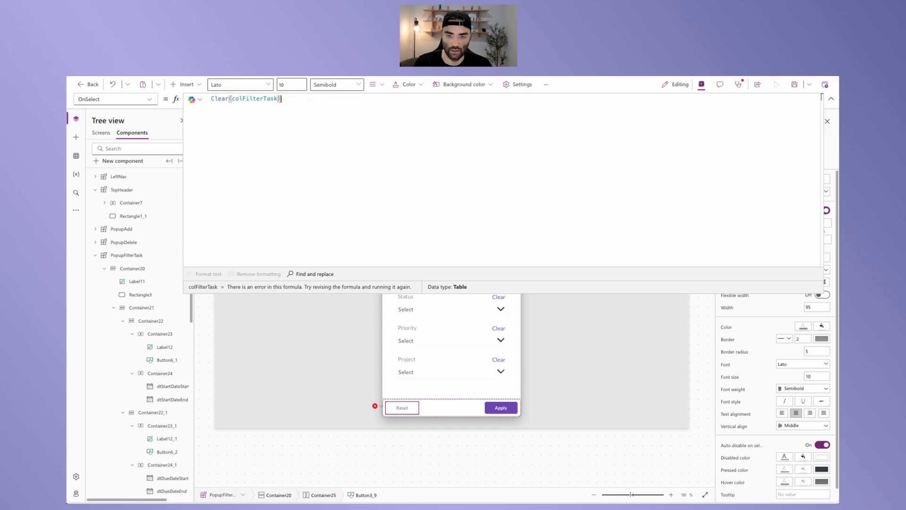
type(";")
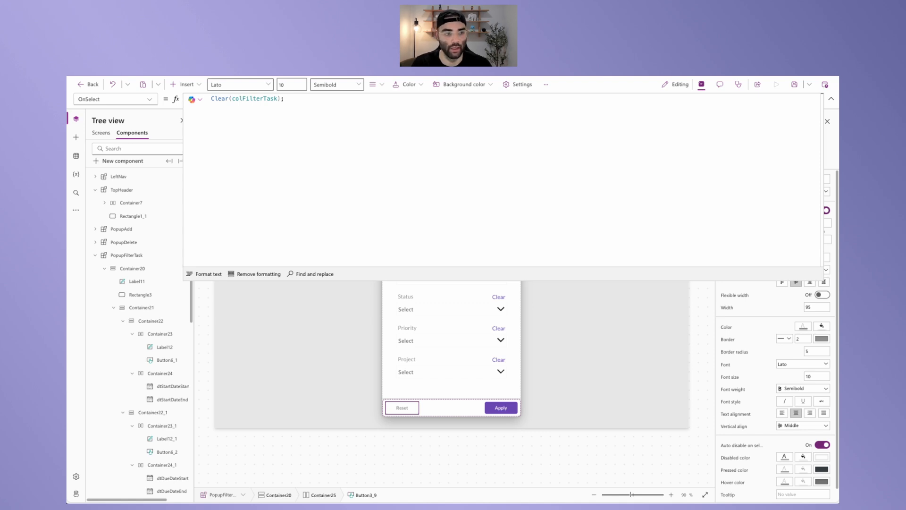
key("shift+Return")
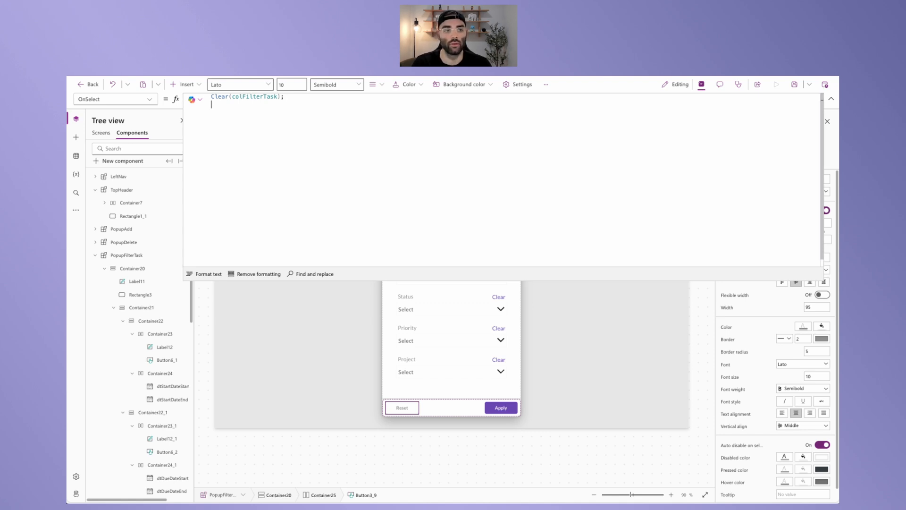
- Add a Reset call for the dtStartDateStart date picker below the Clear statement
type("Reset(")
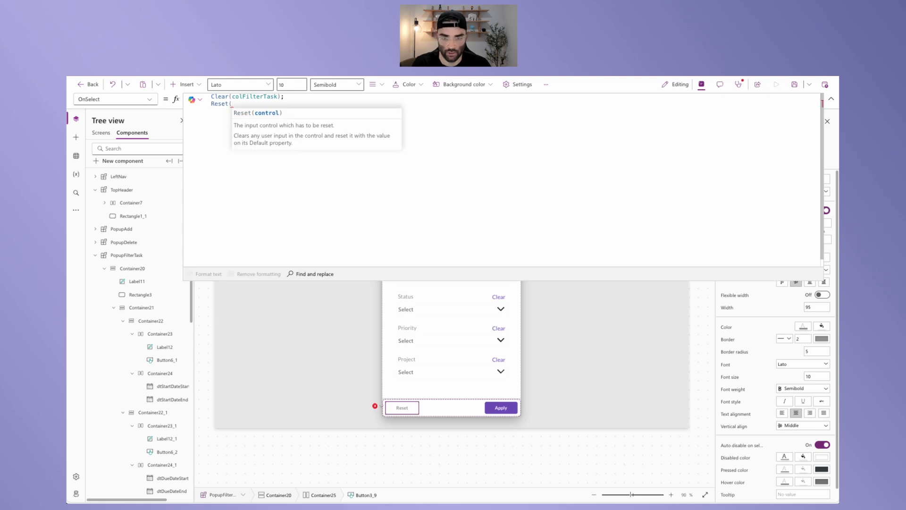
left_click(255, 105)
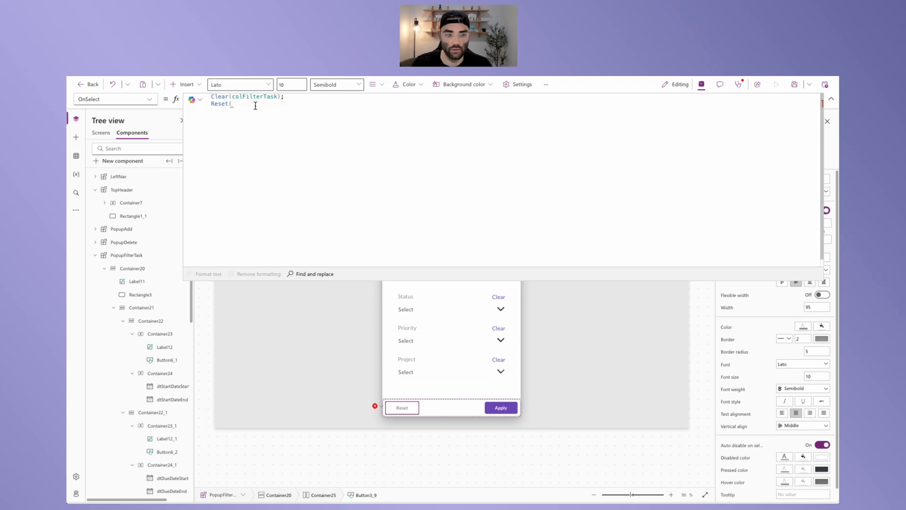
type("dt")
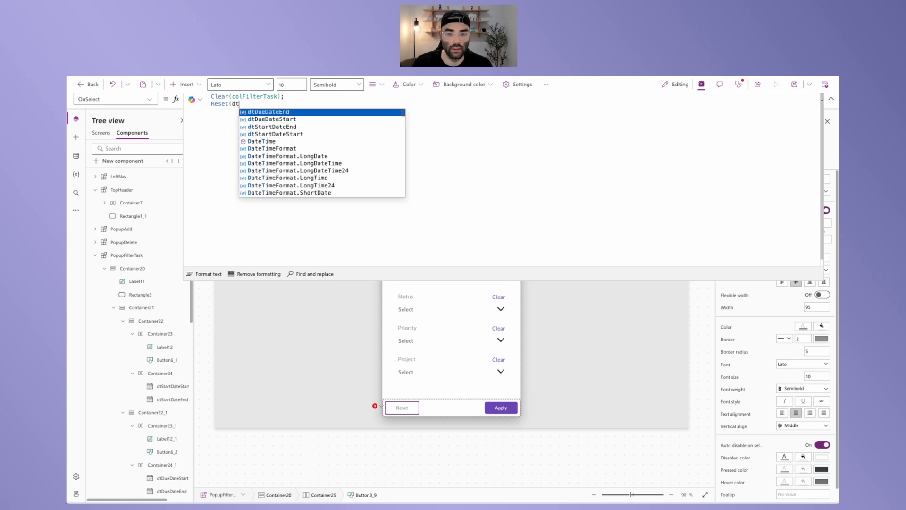
key("Down")
key("Down")
key("Down")
key("Tab")
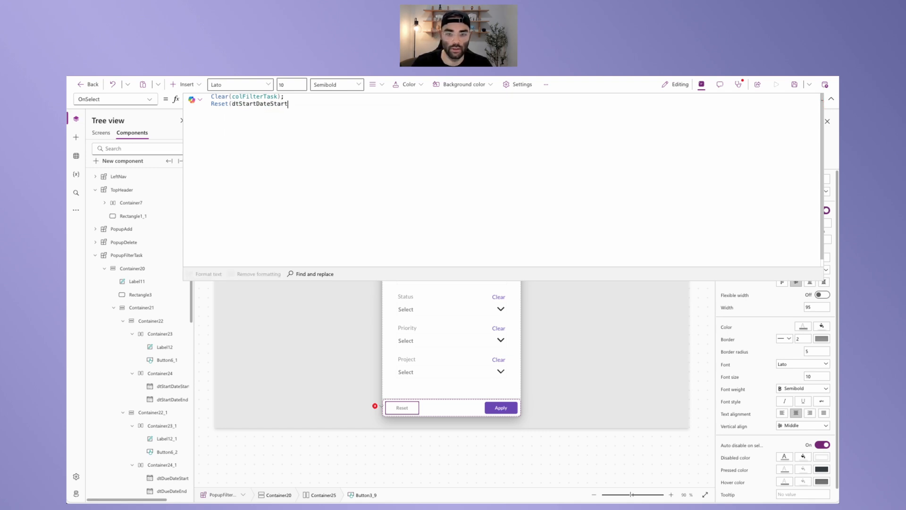
- Add Reset(dtStartDateEnd); on the same line, following the dtStartDateStart reset
type("; Reset")
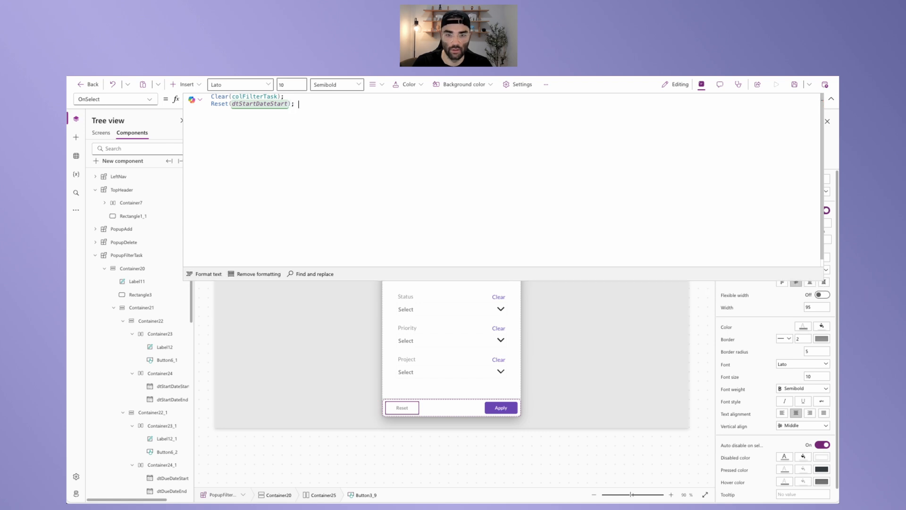
type("(dt")
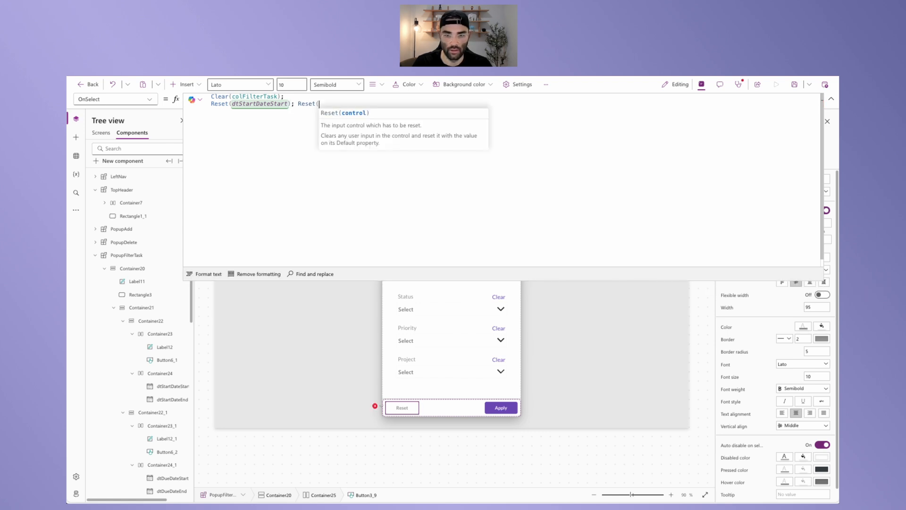
type("stat")
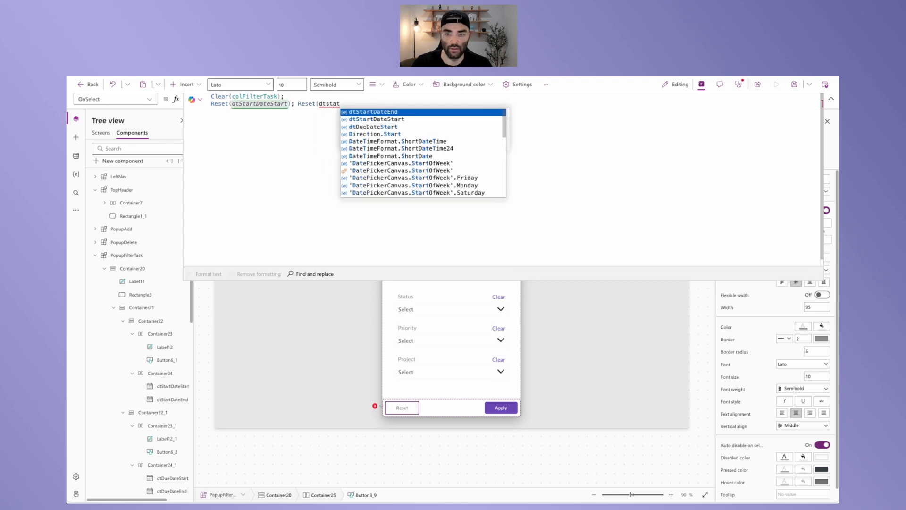
key("Tab")
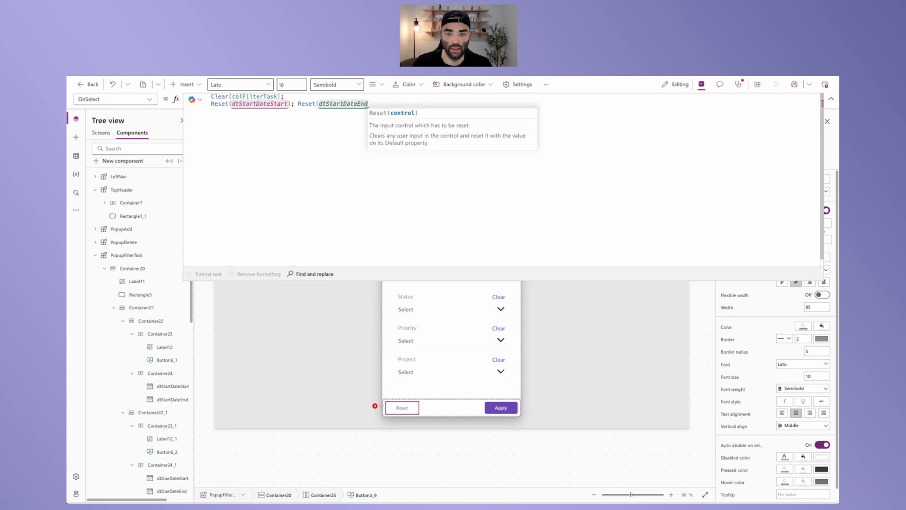
type("); Reset")
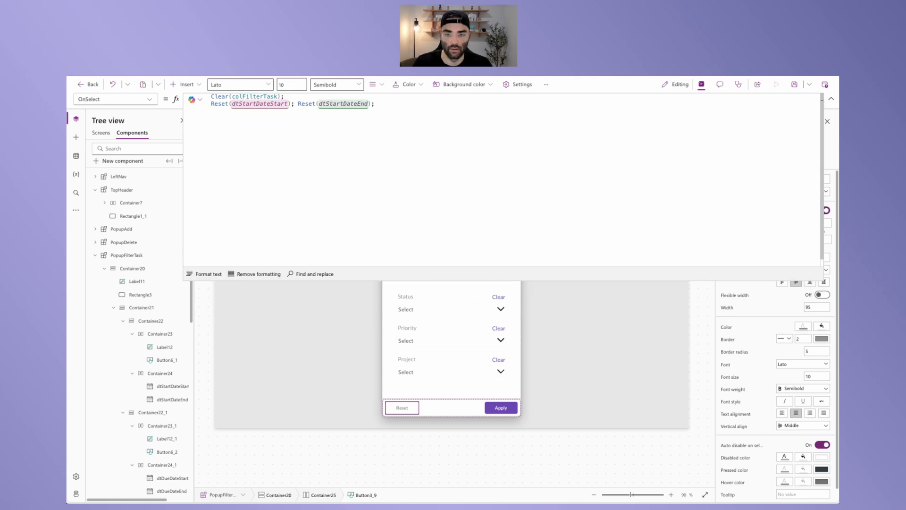
- Add Reset(dtDueDateStart); and Reset(dtDueDateEnd); to the Reset button's OnSelect formula, following the start date resets
type("(")
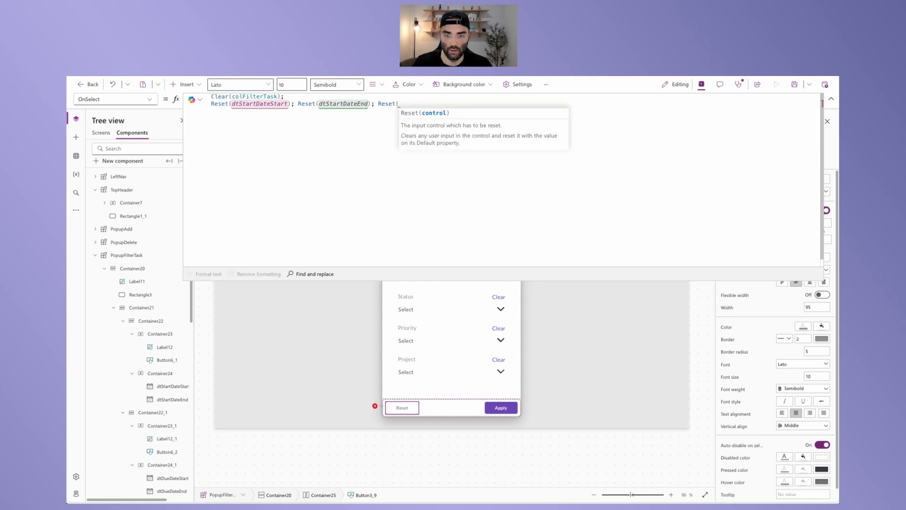
type("dt")
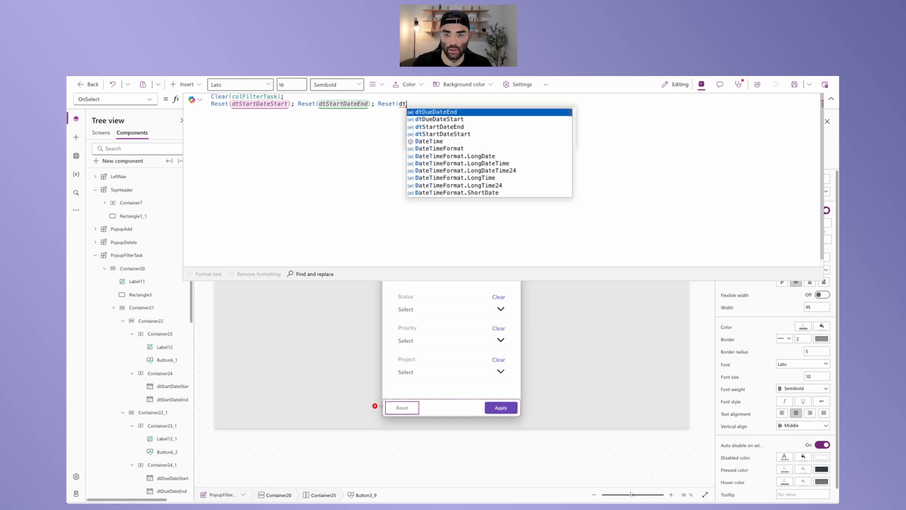
key("Down")
key("Tab")
type("); ")
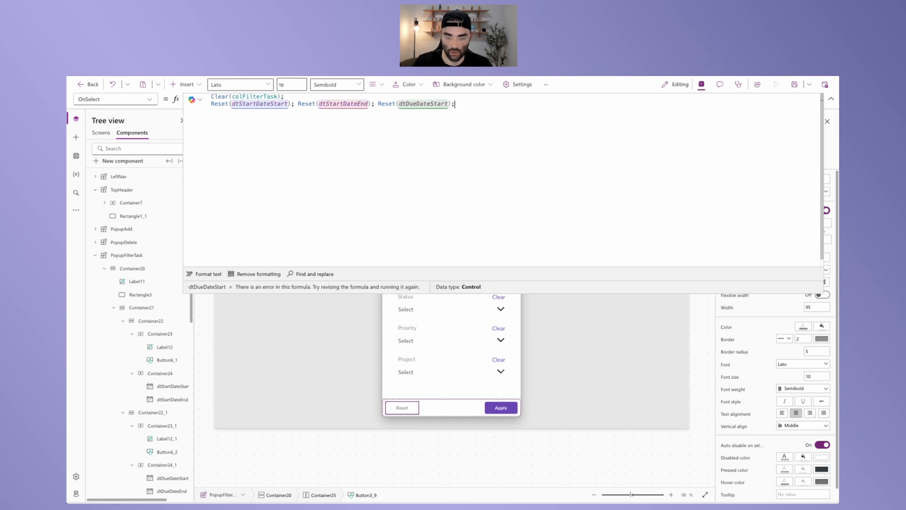
type("Reset(")
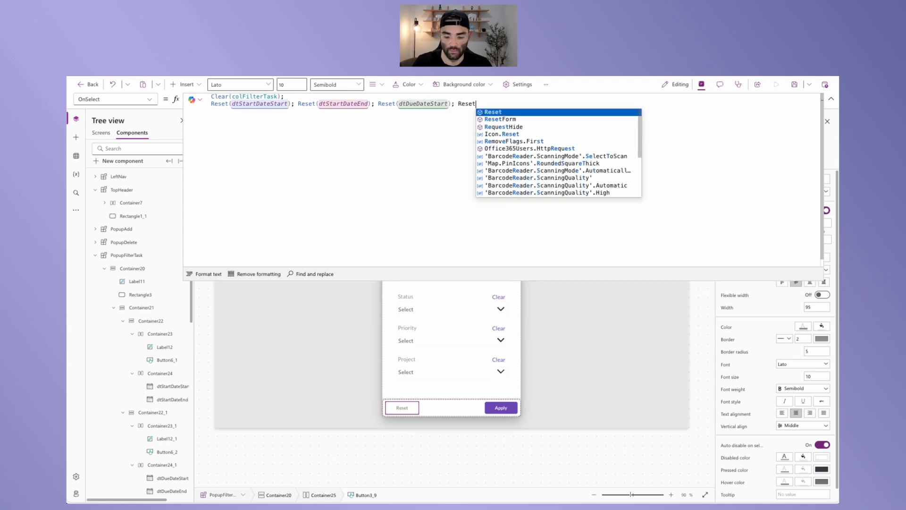
type("dt")
key("Tab")
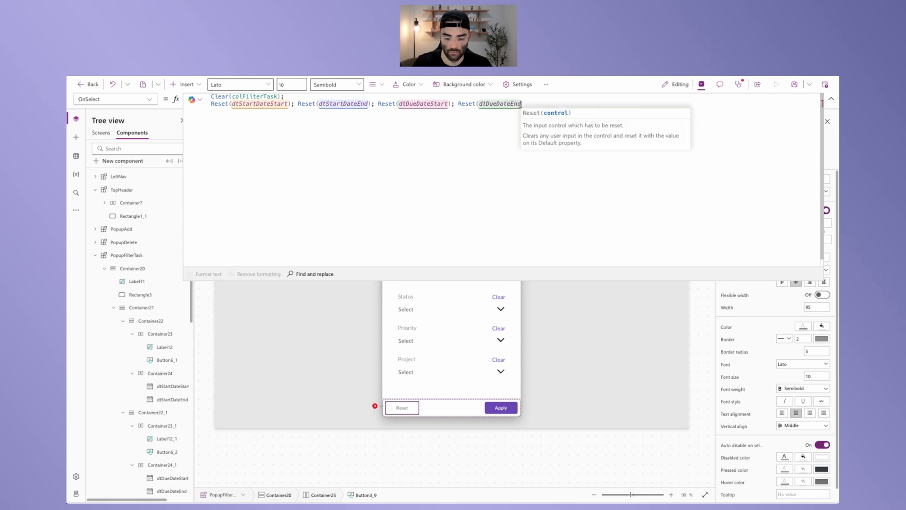
type(");")
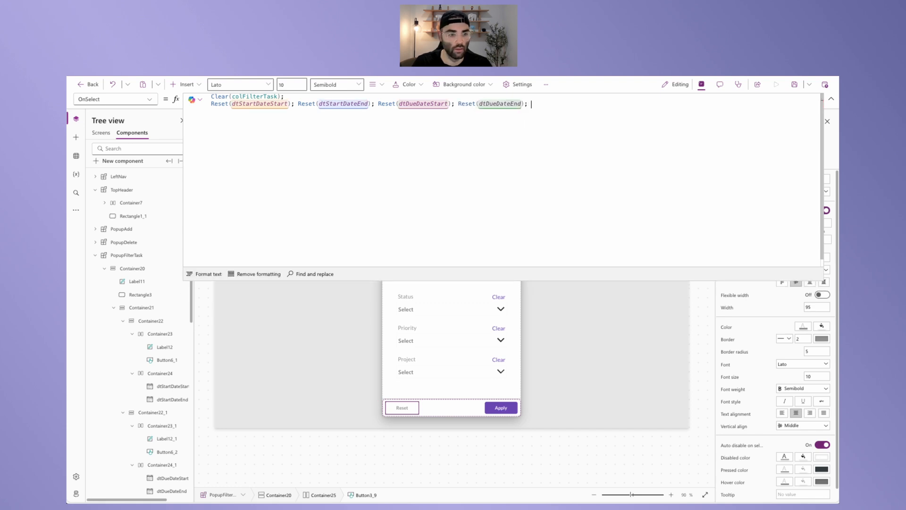
- Continue the line of resets with Reset(txtTitle); and Reset(cbStatus) for the title and status filters
type(" Reset(")
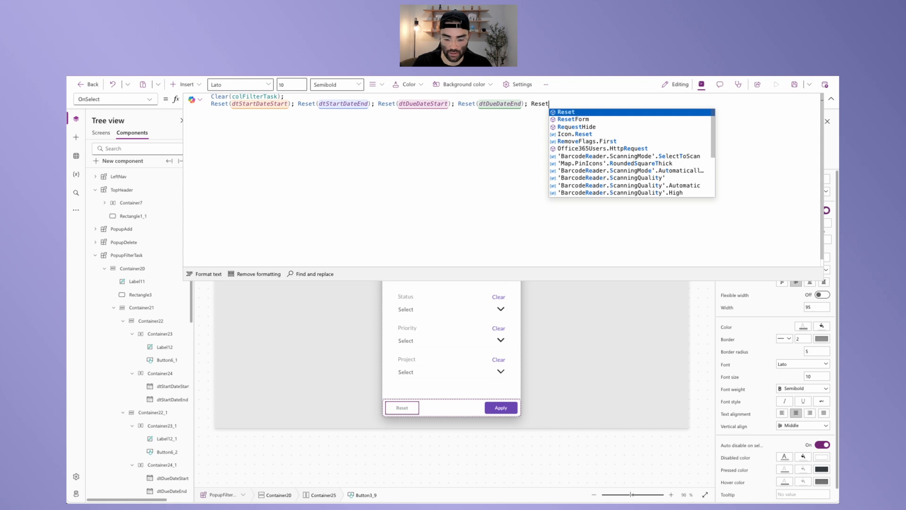
type("txtTitle")
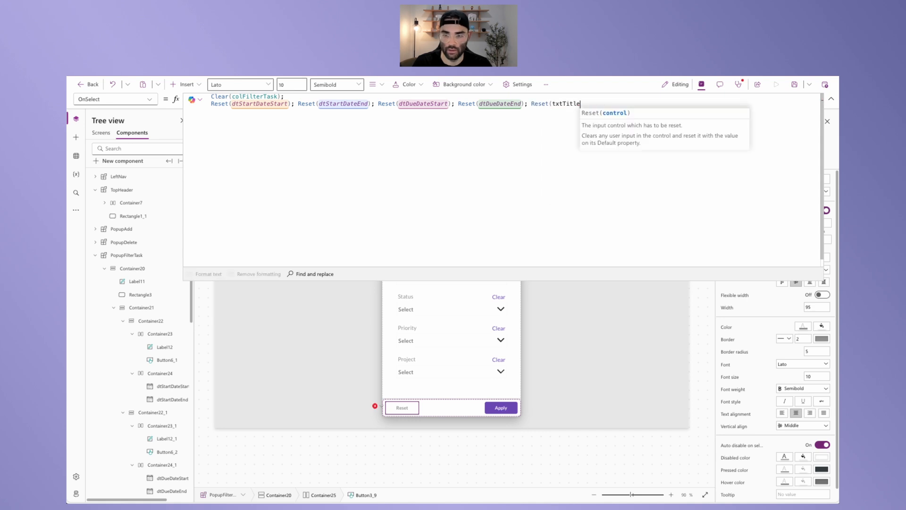
type("); Reset(")
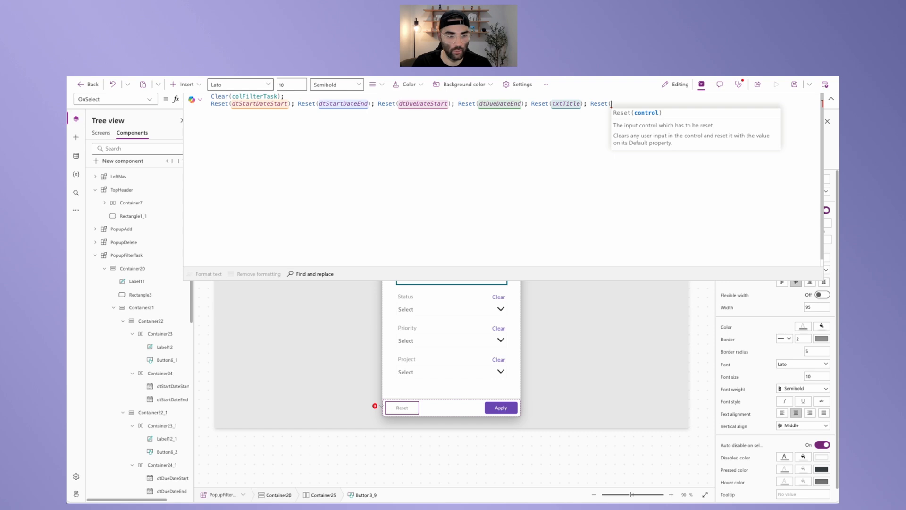
type("Status.")
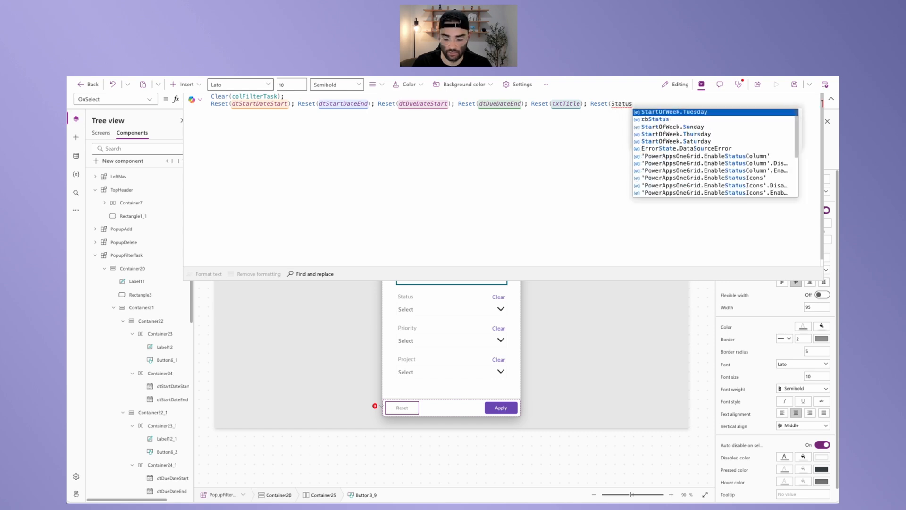
key("BackSpace")
key("BackSpace")
key("BackSpace")
key("BackSpace")
key("BackSpace")
key("BackSpace")
key("BackSpace")
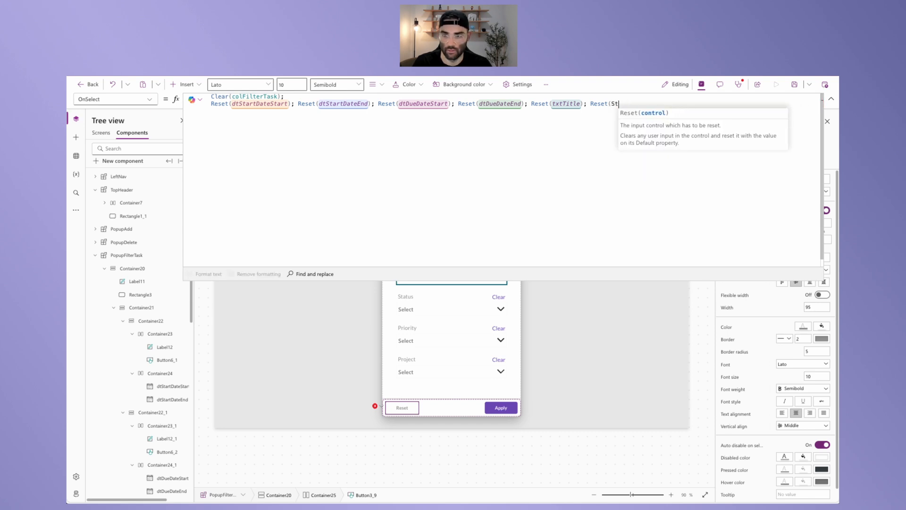
type("cbStatus")
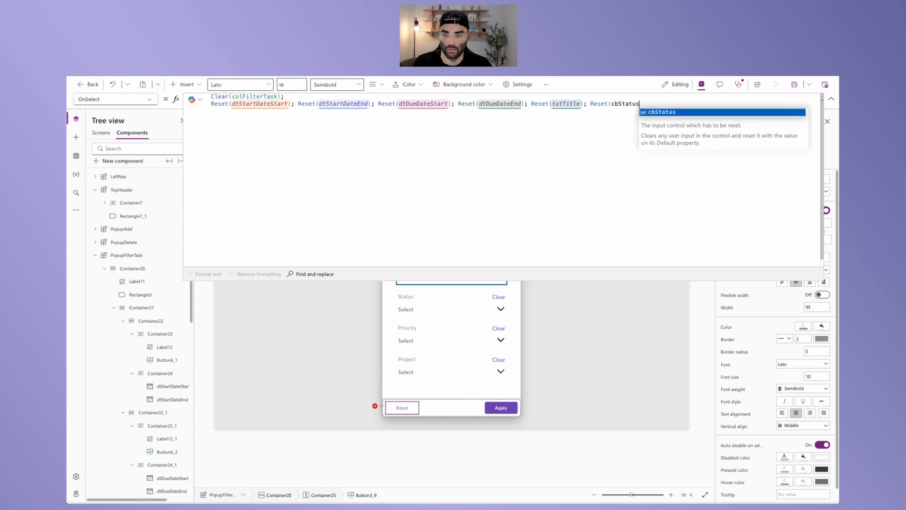
type(")")
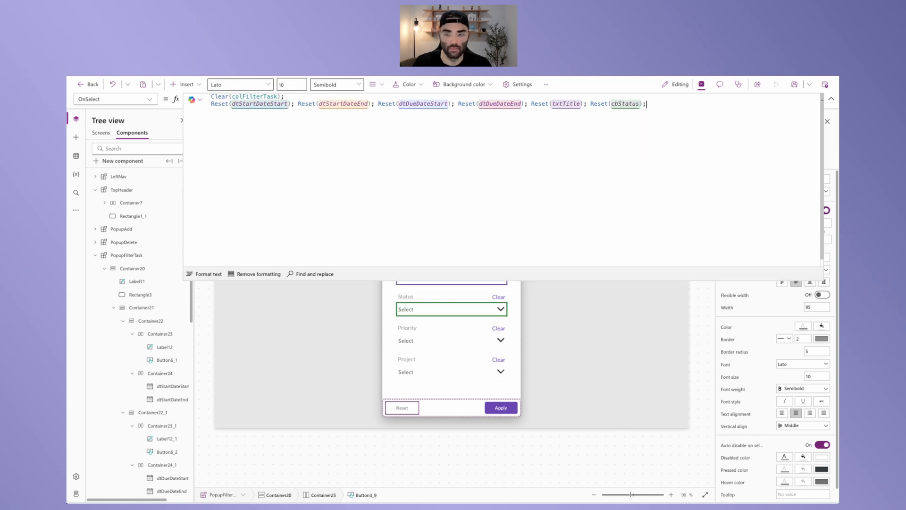
- Add Reset(cbPriority); and Reset(cbProject); after the cbStatus reset
type("; Reset(")
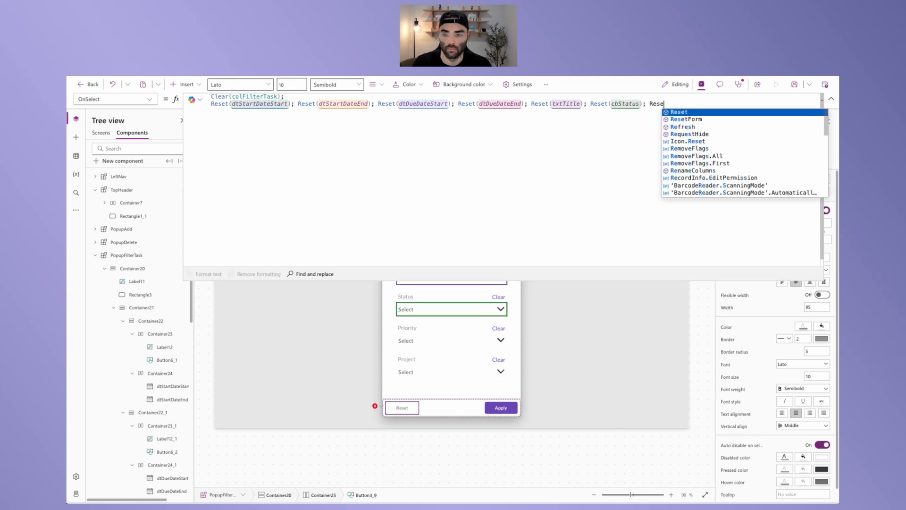
type("cb")
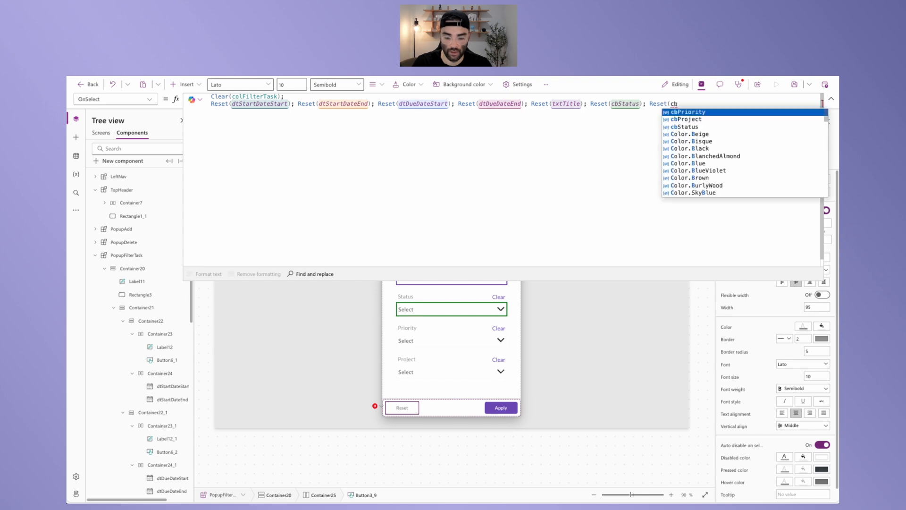
key("Tab")
type("); Reset")
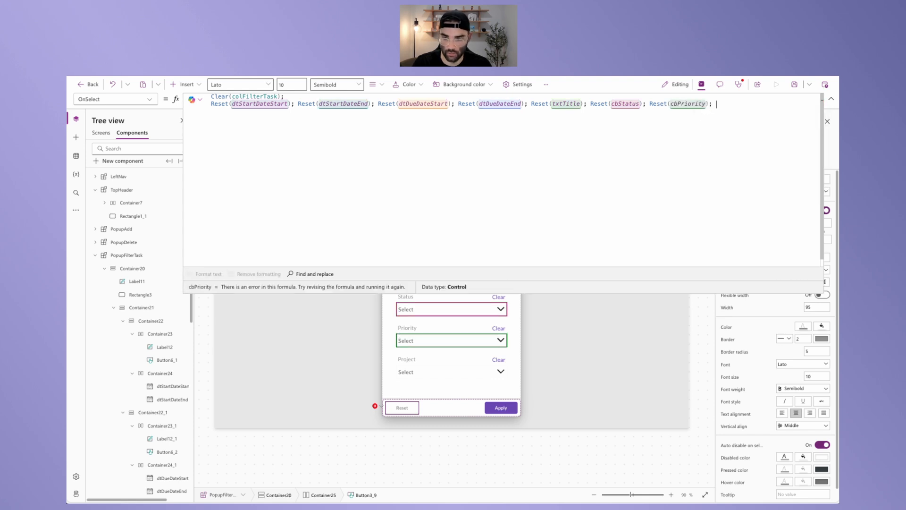
type("(cb")
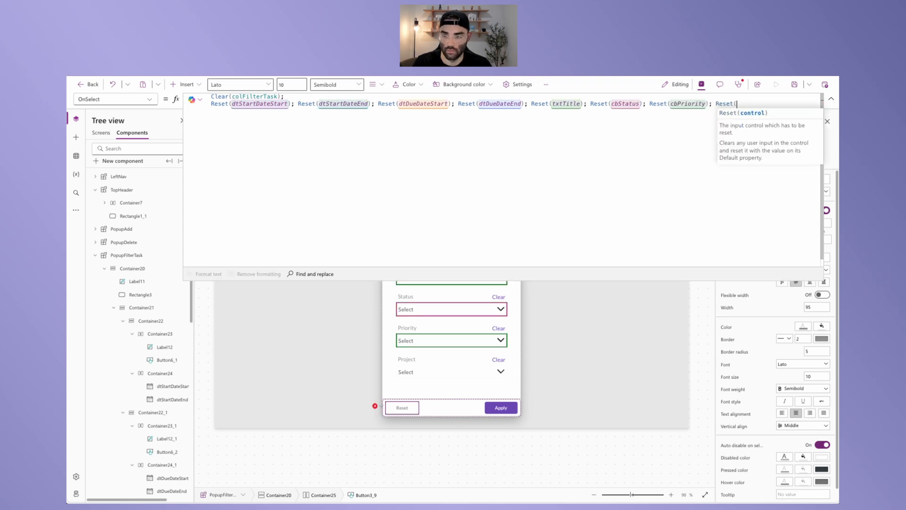
key("Down")
key("Return")
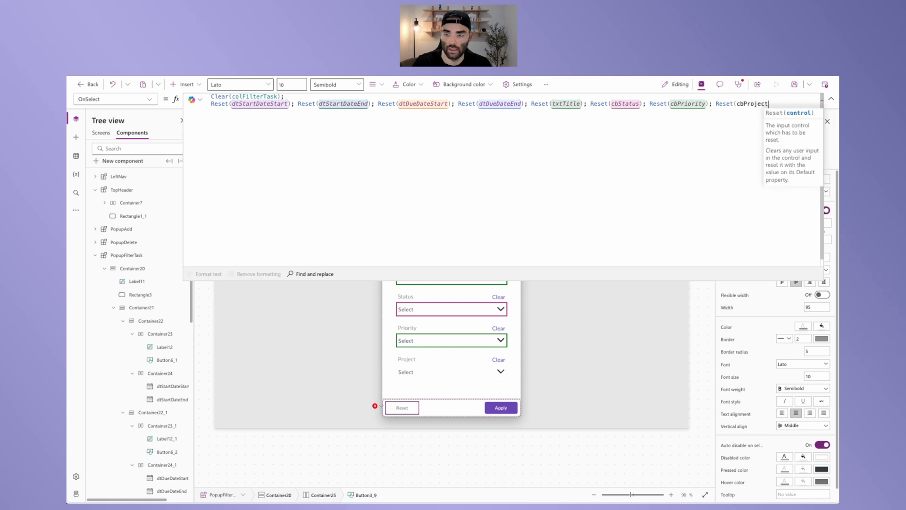
type(");")
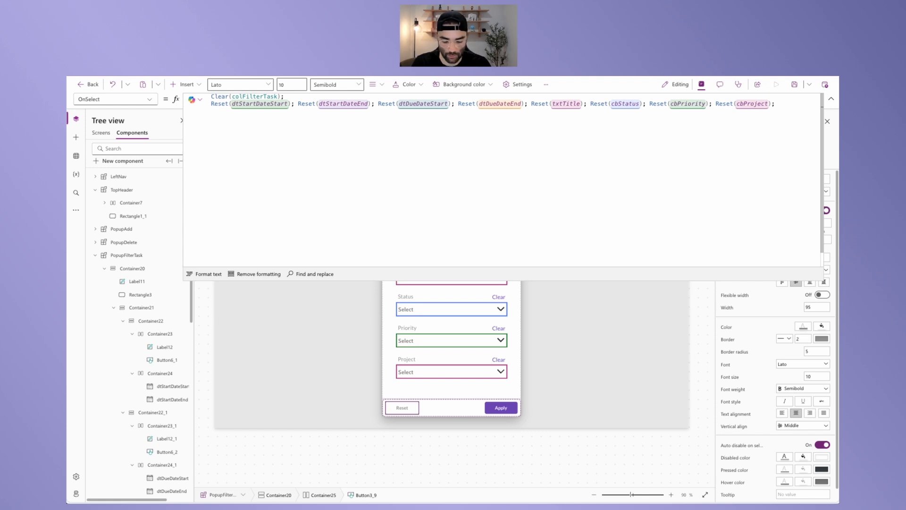
- Add Set(varPopupFilter, false); on a new line below the resets in the Reset button's OnSelect formula
type("Set(v")
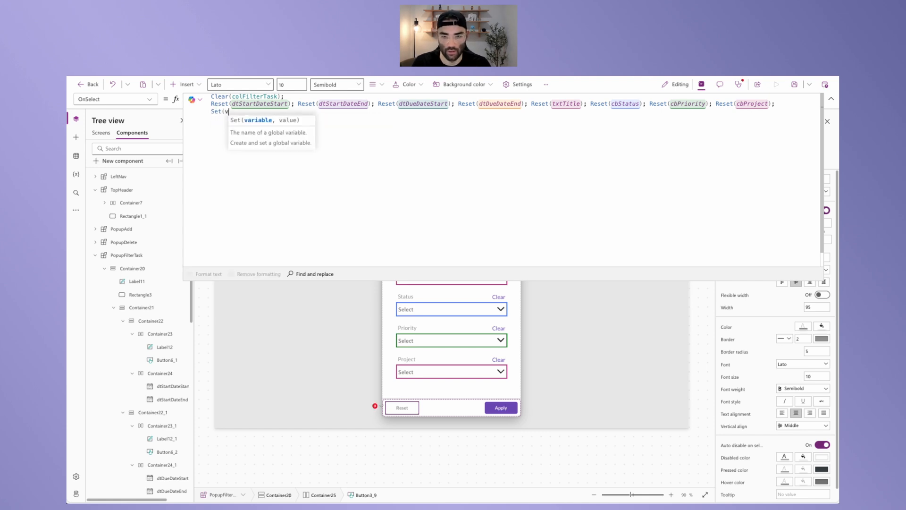
type("arP")
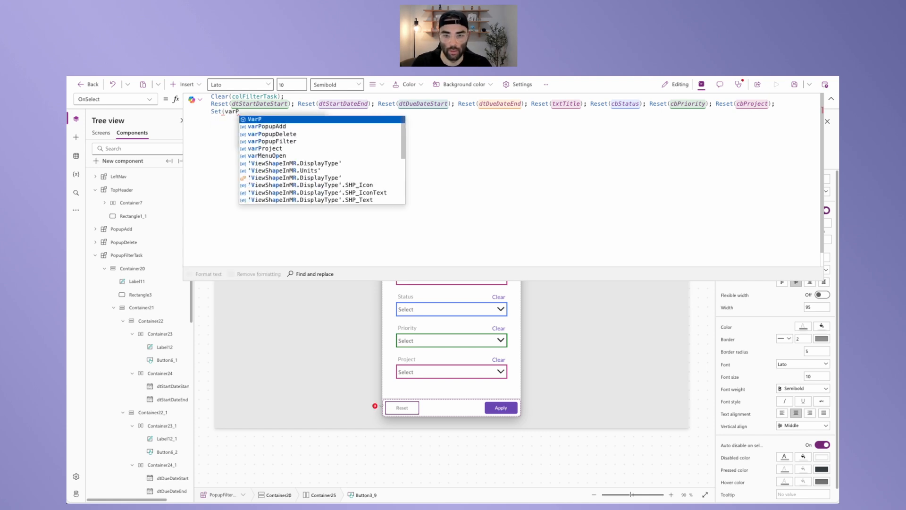
key("Down")
key("Down")
key("Down")
key("Tab")
type(", fl")
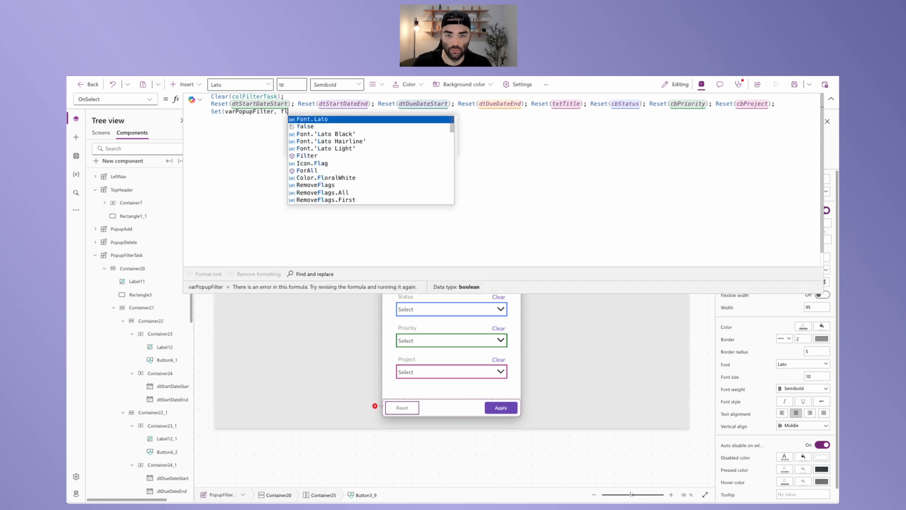
key("BackSpace")
type("alse);")
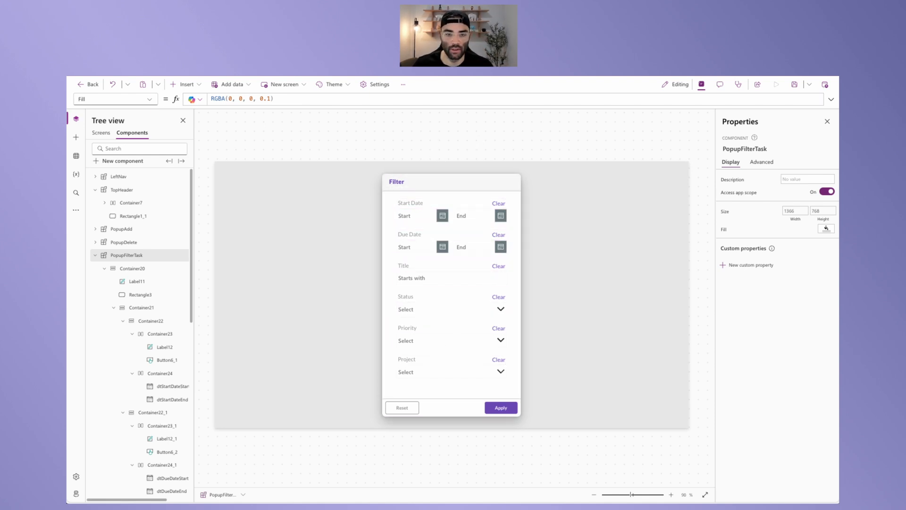
- Collapse the PopupFilterTask tree, go to the My Tasks screen and check its Filter button's OnSelect formula
left_click(95, 255)
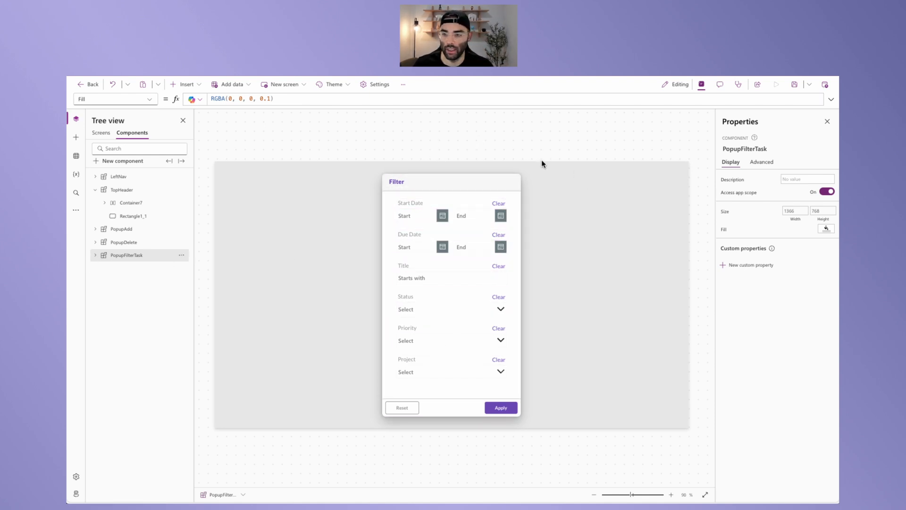
left_click(101, 133)
left_click(124, 230)
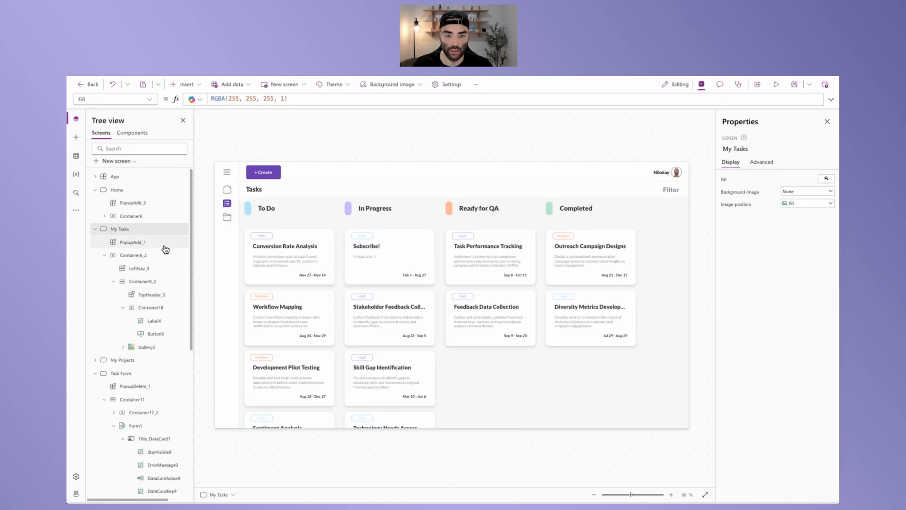
left_click(95, 373)
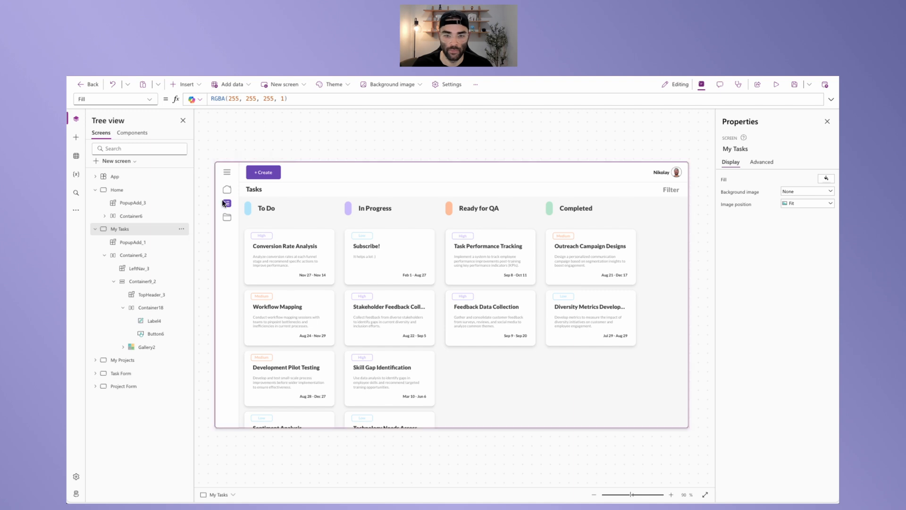
left_click(673, 190)
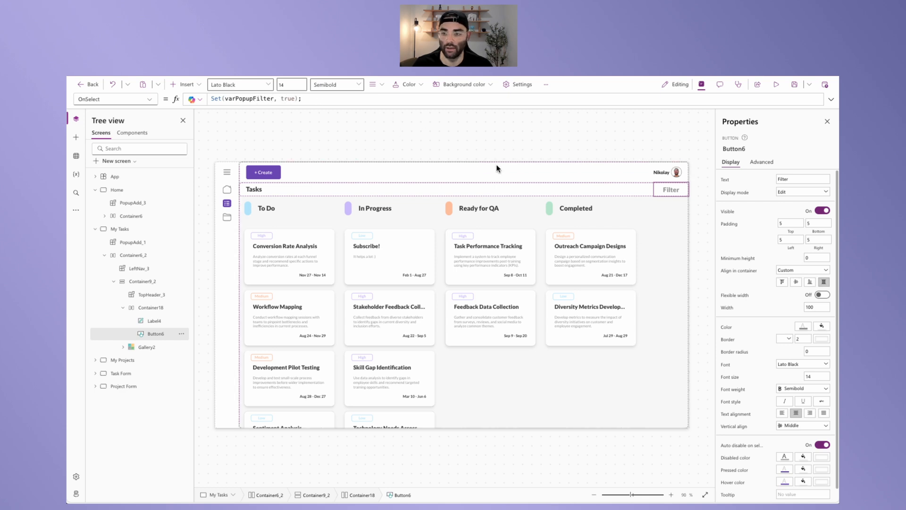
- Insert the custom PopupFilterTask component on the My Tasks screen and check its size formula
left_click(460, 128)
left_click(181, 86)
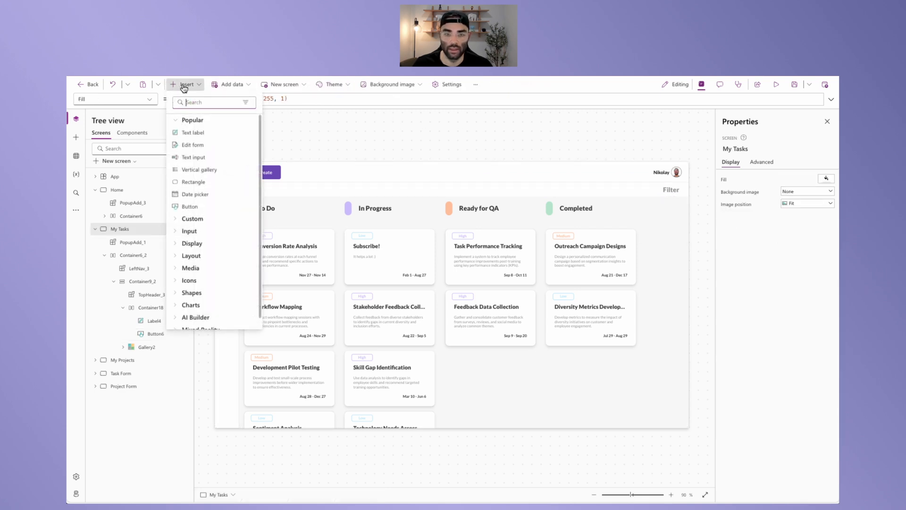
left_click(203, 219)
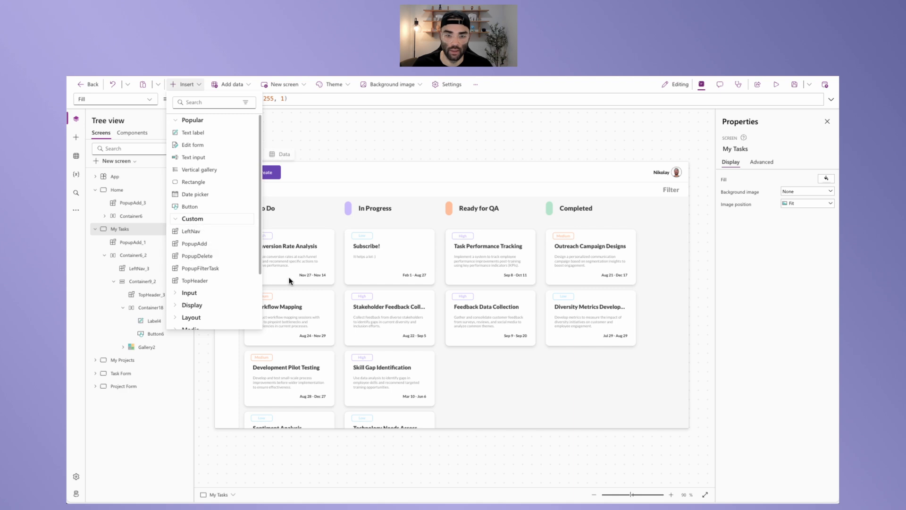
left_click(201, 268)
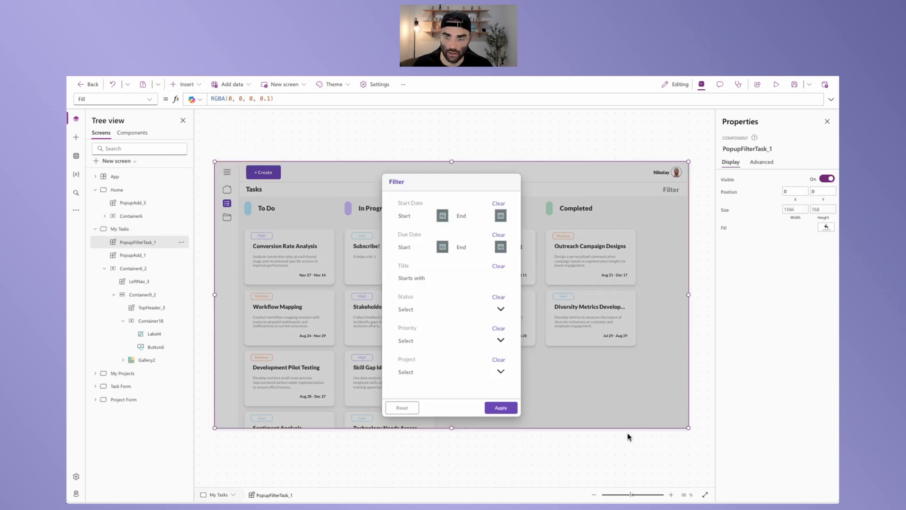
left_click(796, 209)
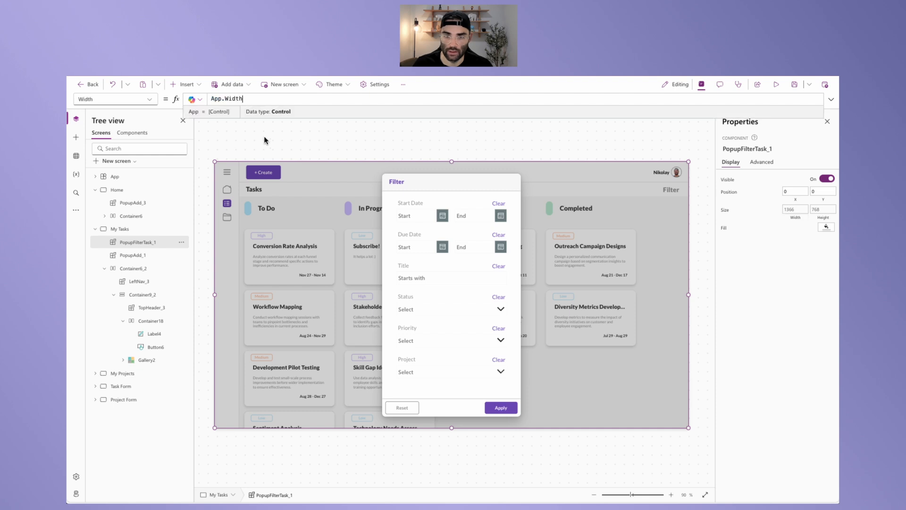
left_click(452, 134)
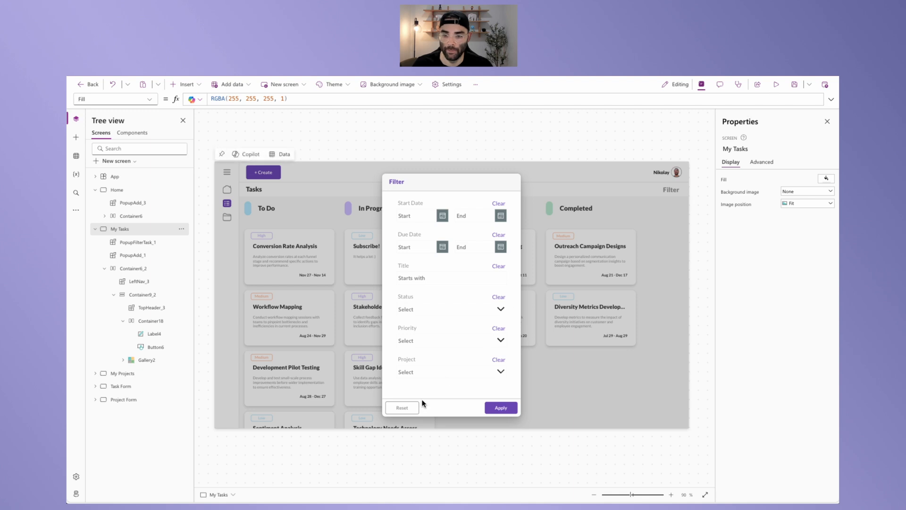
- Set the Visible property of the PopupFilterTask_1 component on the My Tasks screen to varPopupFilter
left_click(442, 249)
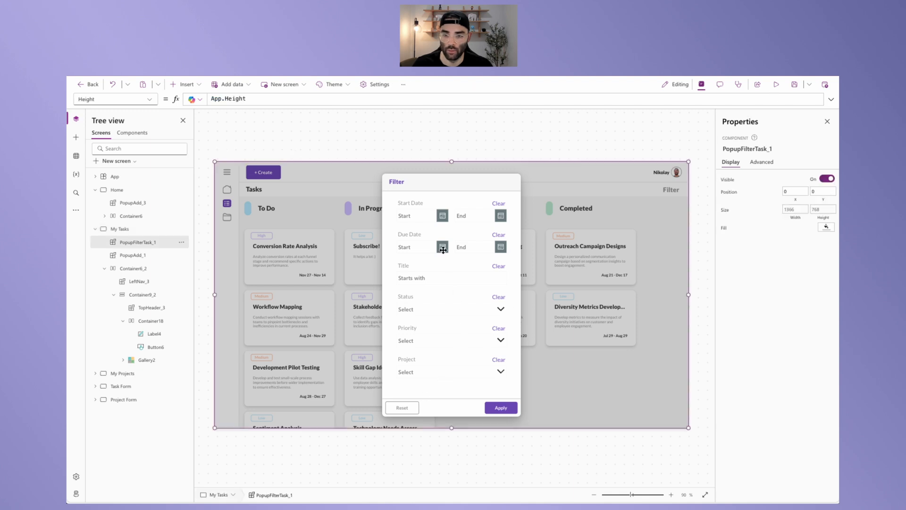
left_click(727, 179)
left_click_drag(229, 99, 165, 102)
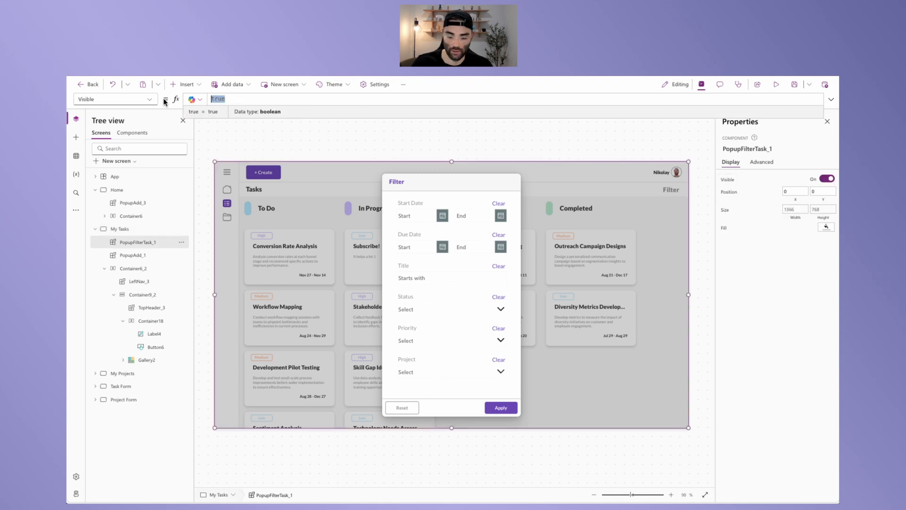
type("varProp")
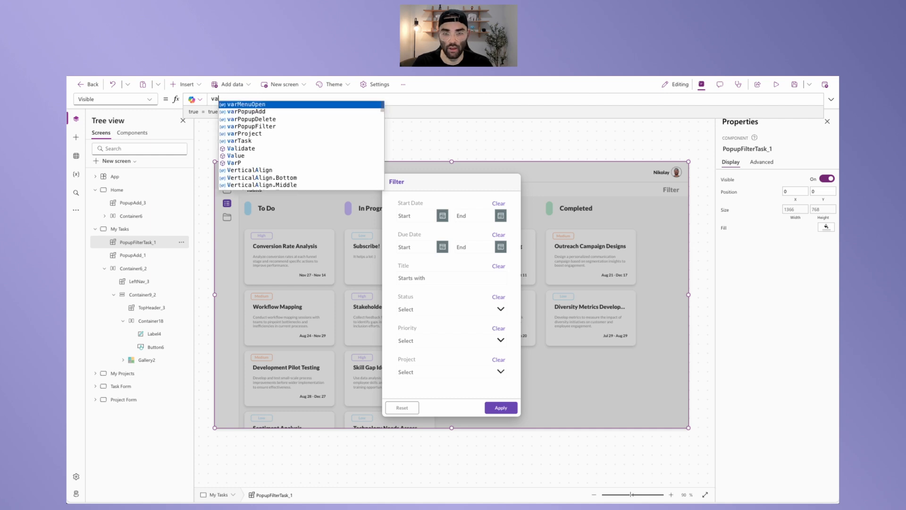
type("u")
key("BackSpace")
key("BackSpace")
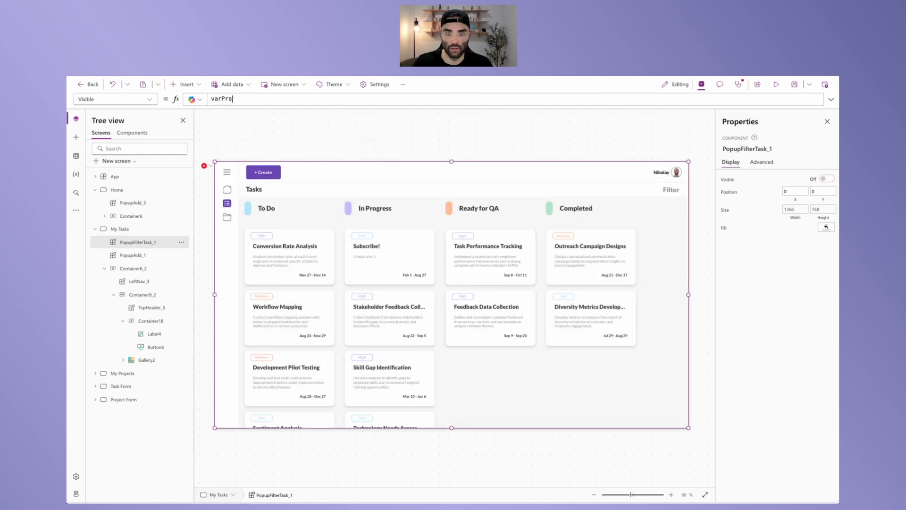
type("op")
key("Down")
key("Down")
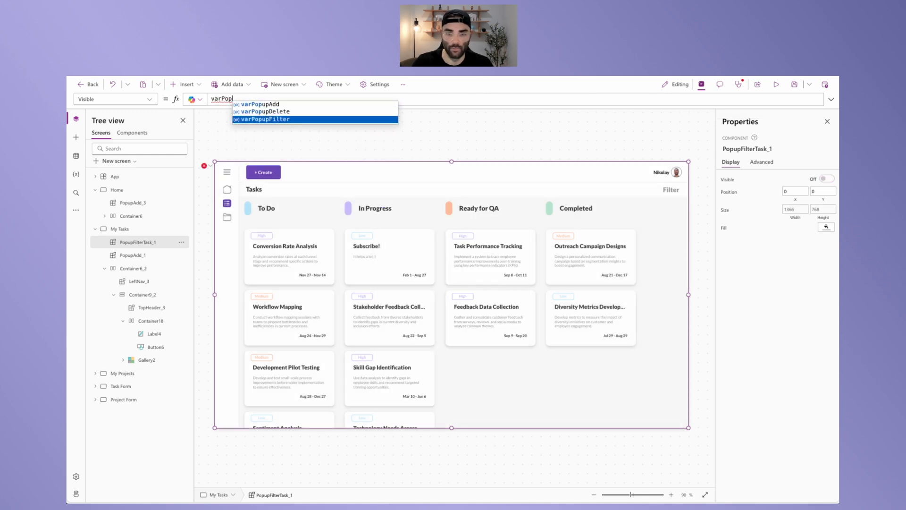
key("Tab")
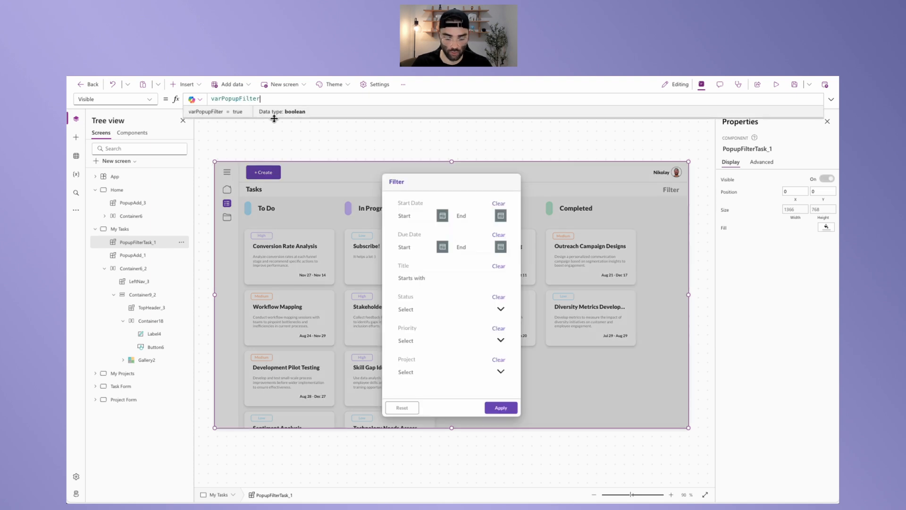
left_click(338, 137)
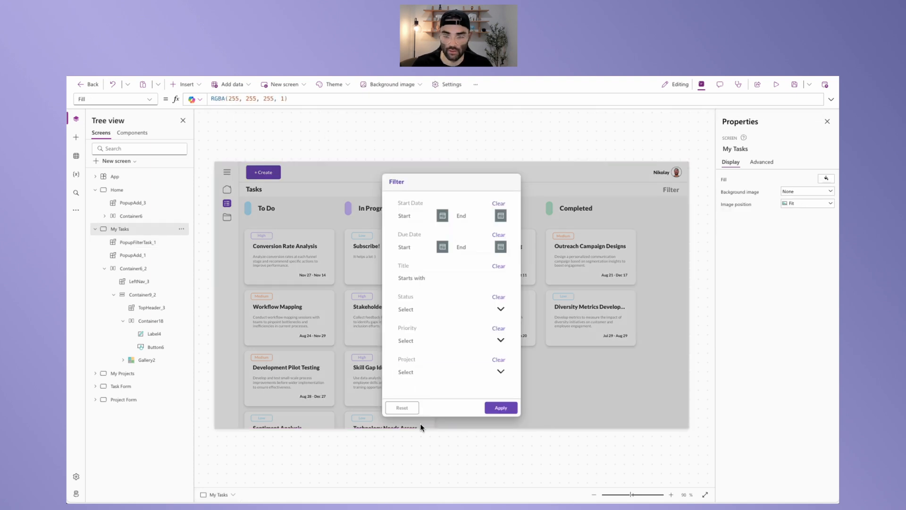
- Test the popup's Reset button and preview the reopened filter popup on the phone layout in portrait and landscape
left_click(402, 409, "alt")
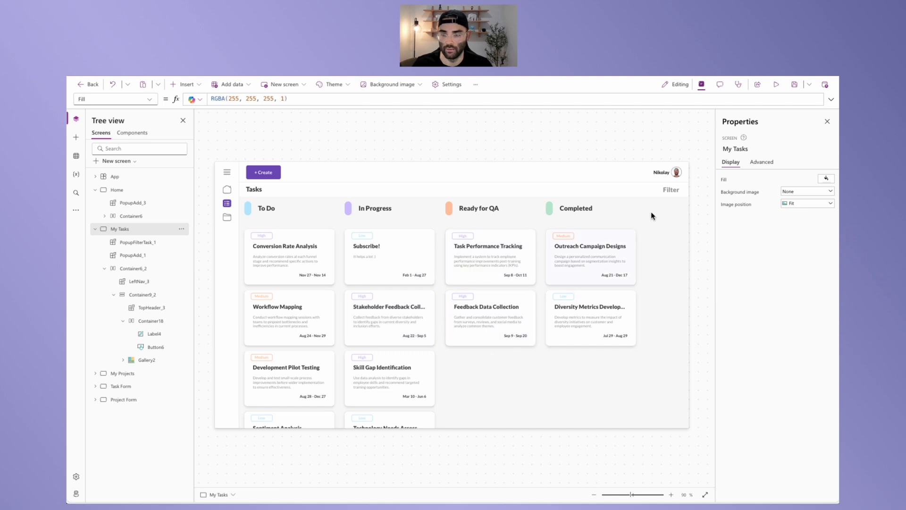
left_click(775, 88)
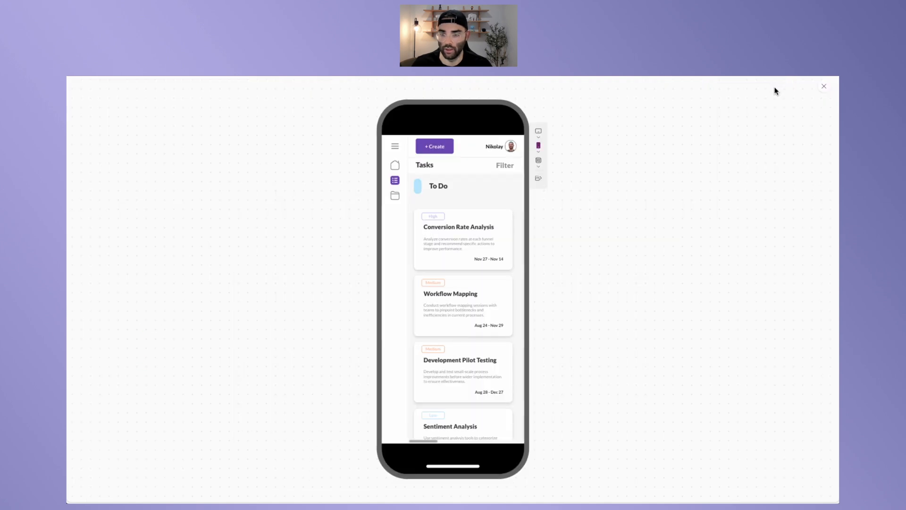
left_click(513, 171)
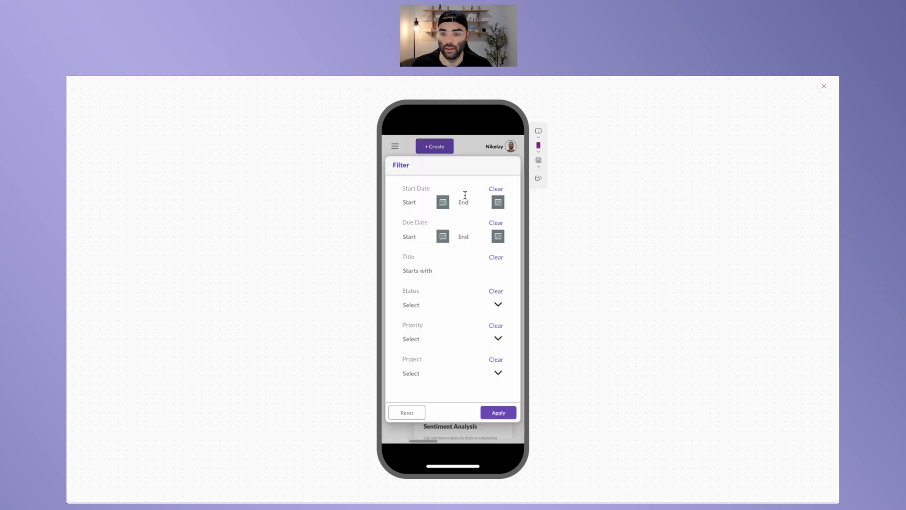
left_click(540, 178)
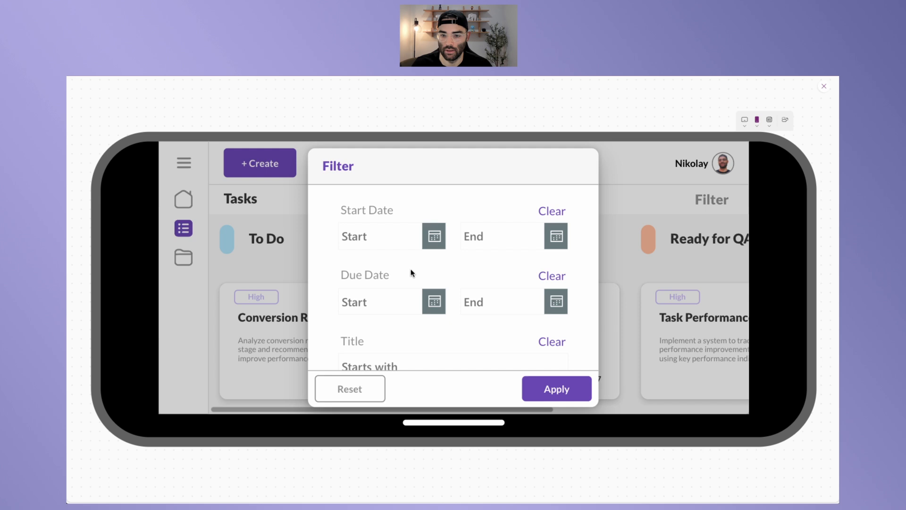
left_click(501, 309)
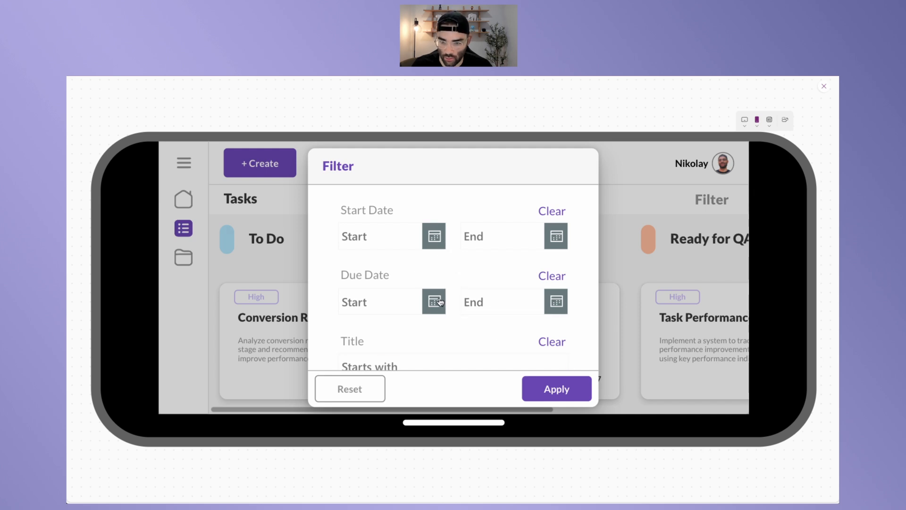
left_click(785, 120)
left_click(822, 87)
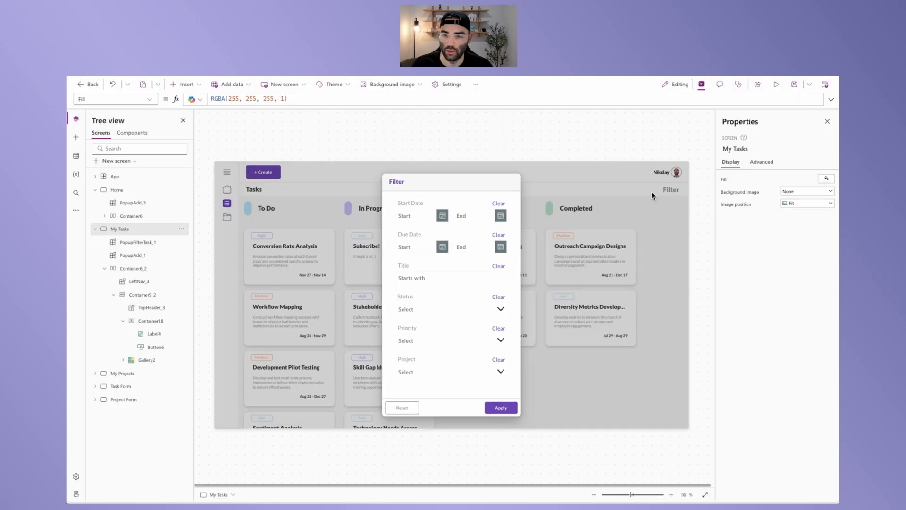
- Set the Vertical Overflow of Container21 in the PopupFilterTask component to Scroll
left_click(130, 133)
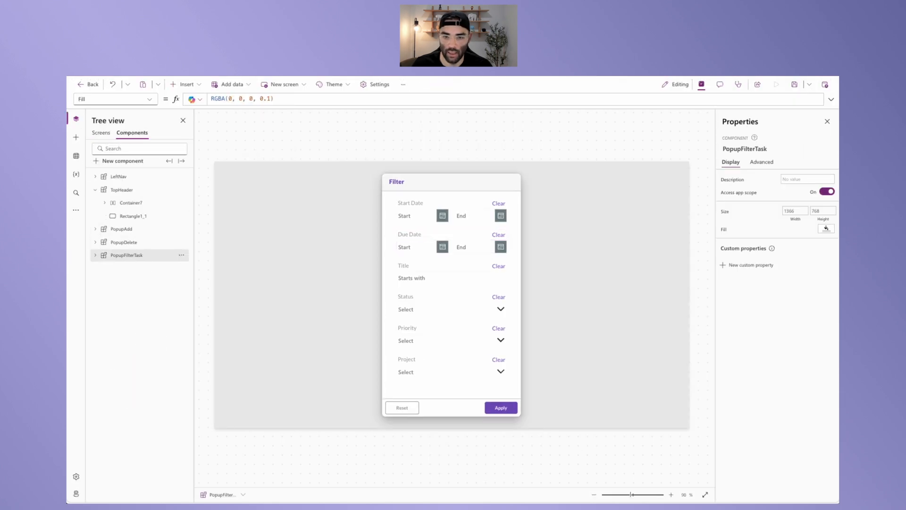
left_click(97, 255)
left_click(105, 268)
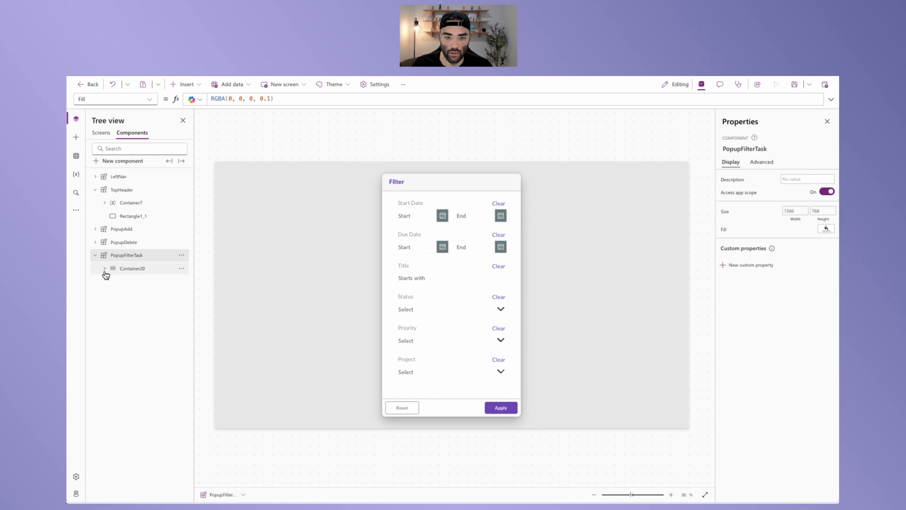
left_click(123, 270)
left_click(106, 269)
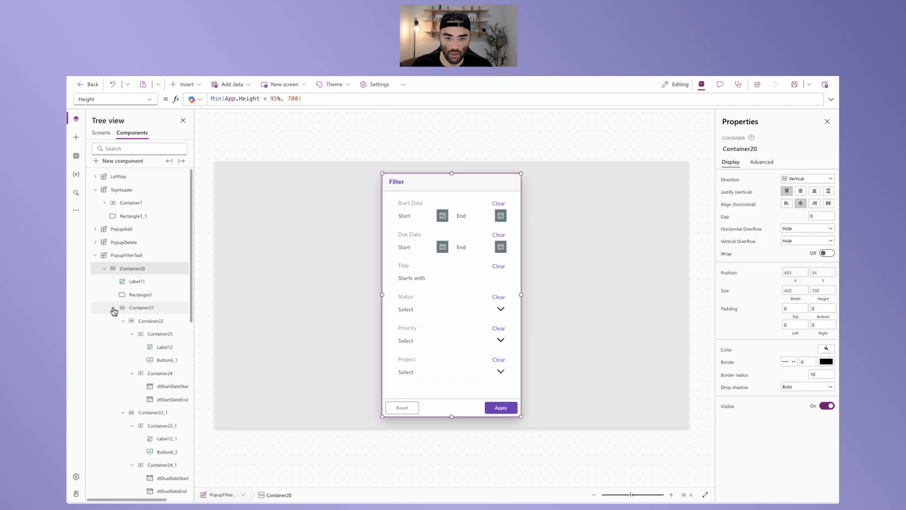
left_click(134, 310)
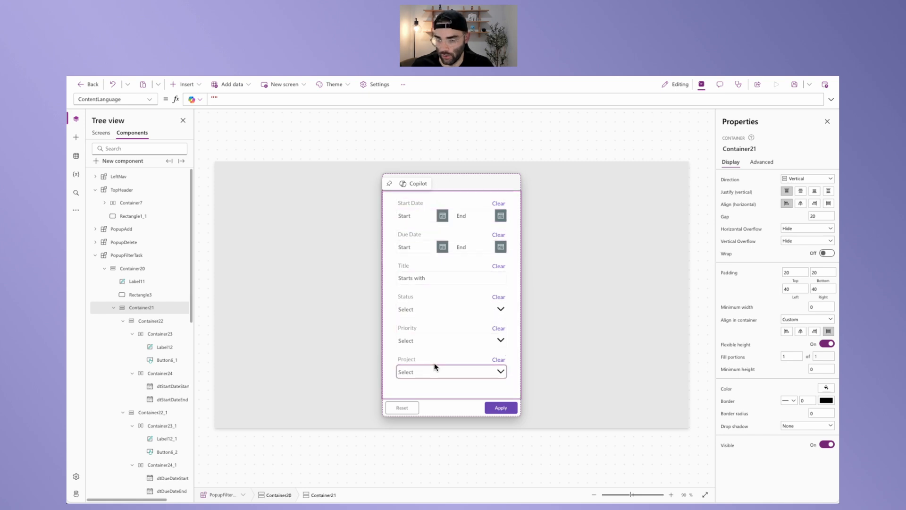
left_click(807, 245)
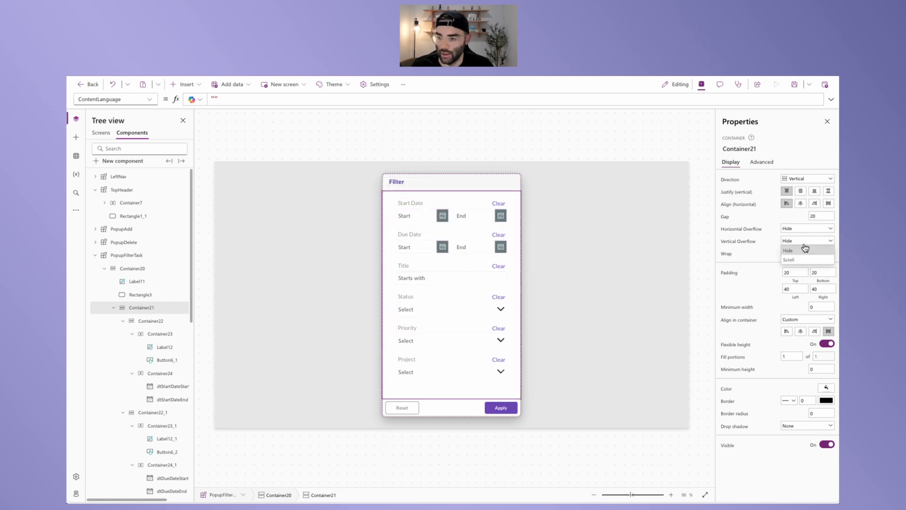
left_click(794, 257)
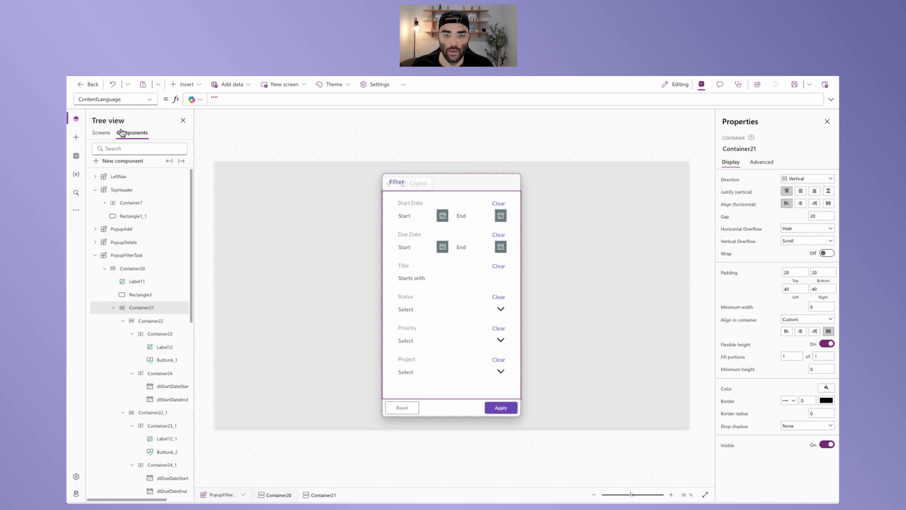
- Preview My Tasks on the phone layout in landscape and test scrolling through the filter popup's fields
left_click(101, 132)
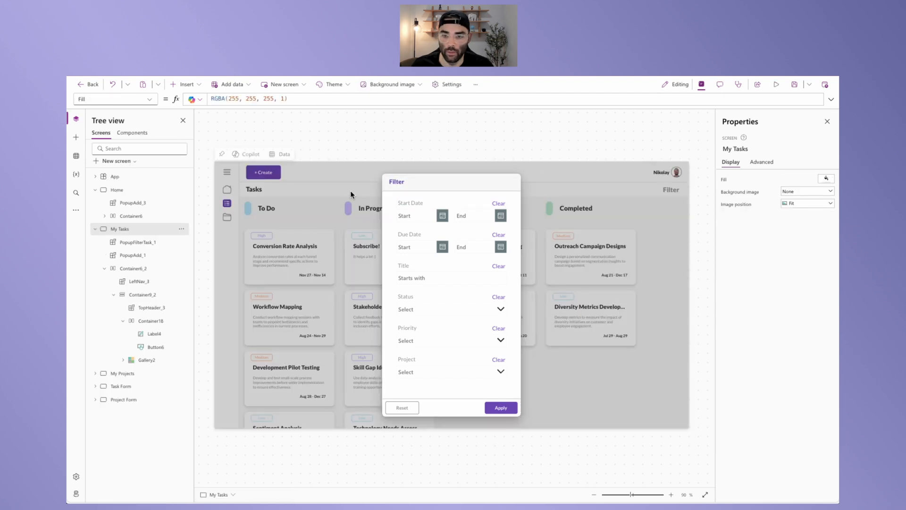
left_click(775, 85)
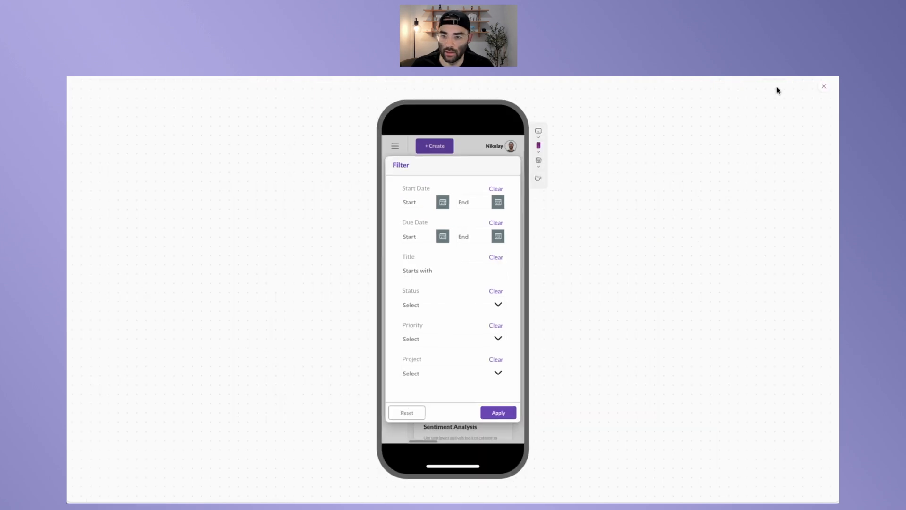
left_click(539, 178)
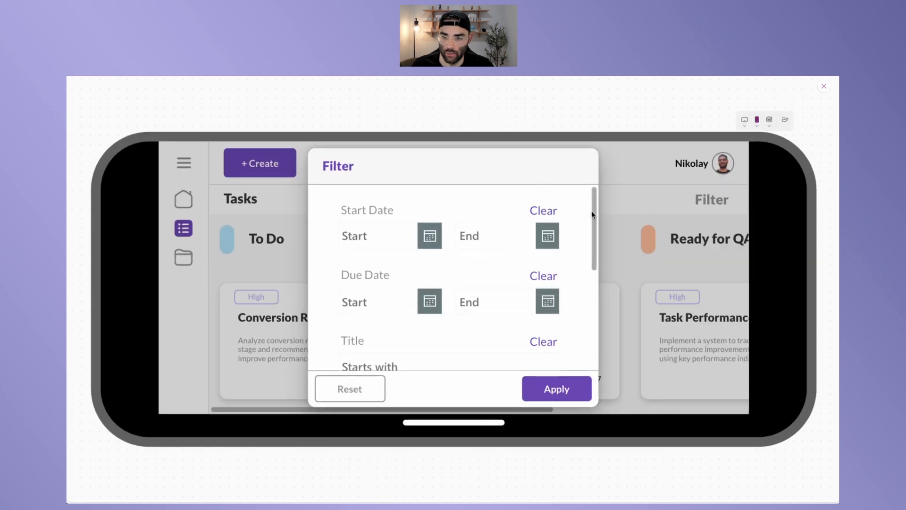
left_click_drag(591, 212, 587, 326)
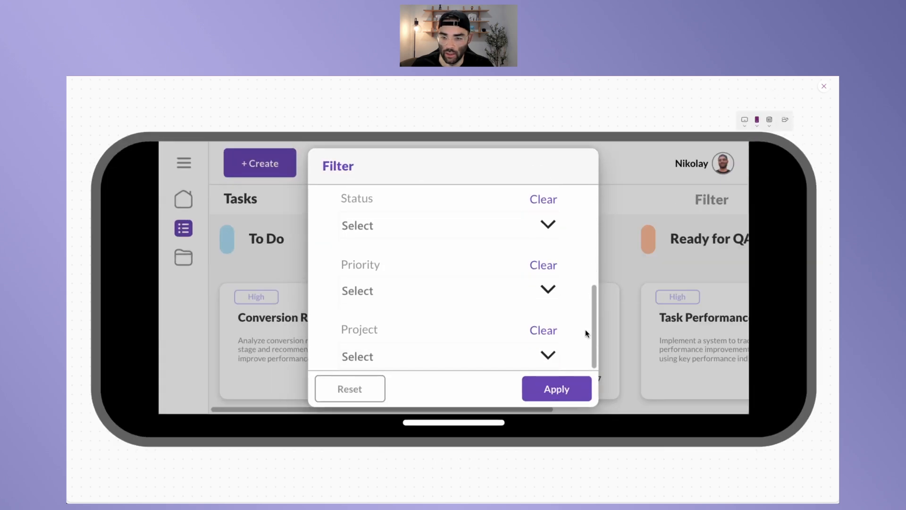
scroll(566, 349, "up", 5)
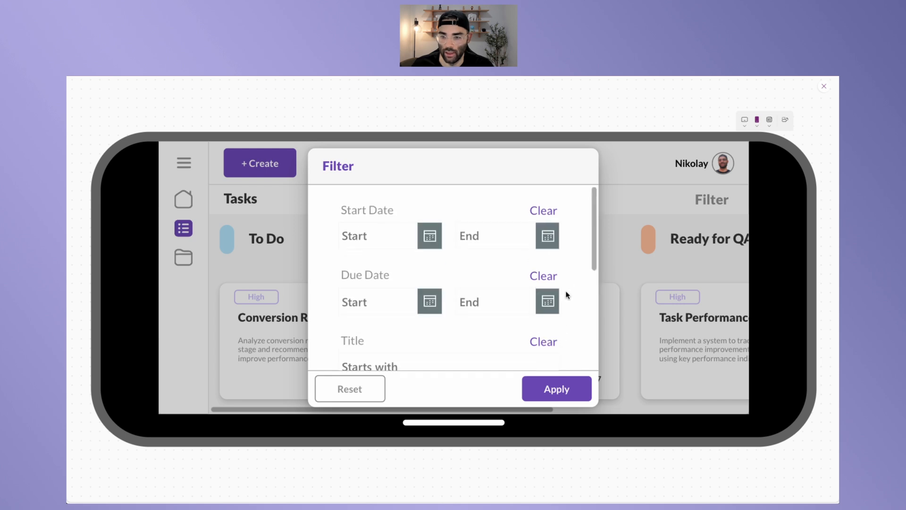
scroll(567, 295, "down", 5)
scroll(542, 279, "up", 5)
scroll(495, 288, "down", 1)
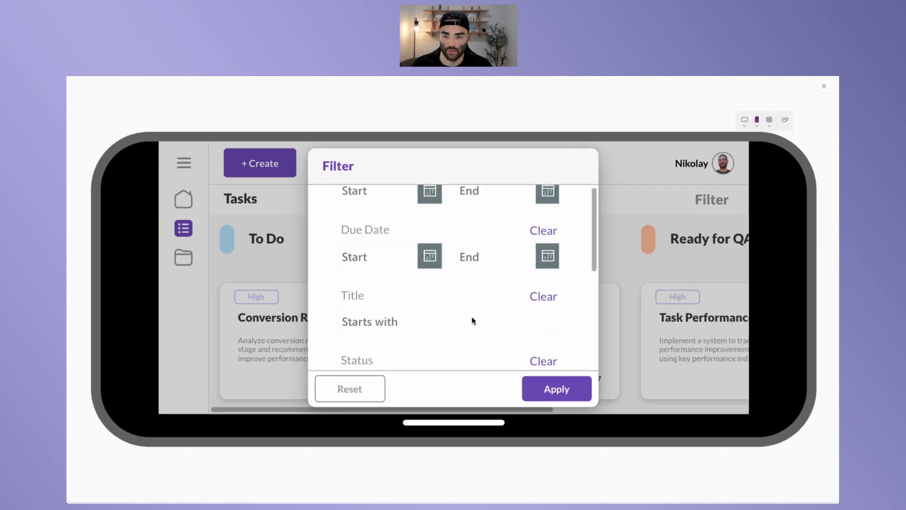
scroll(472, 320, "down", 3)
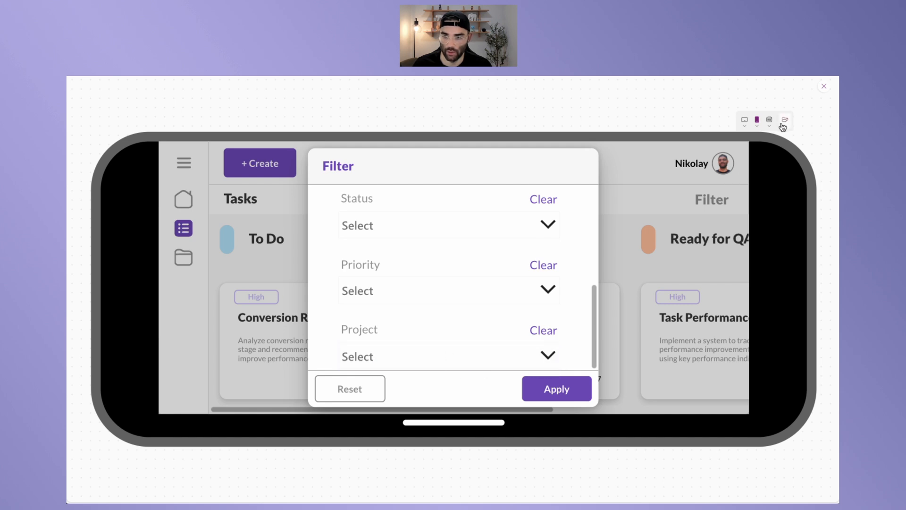
left_click(823, 86)
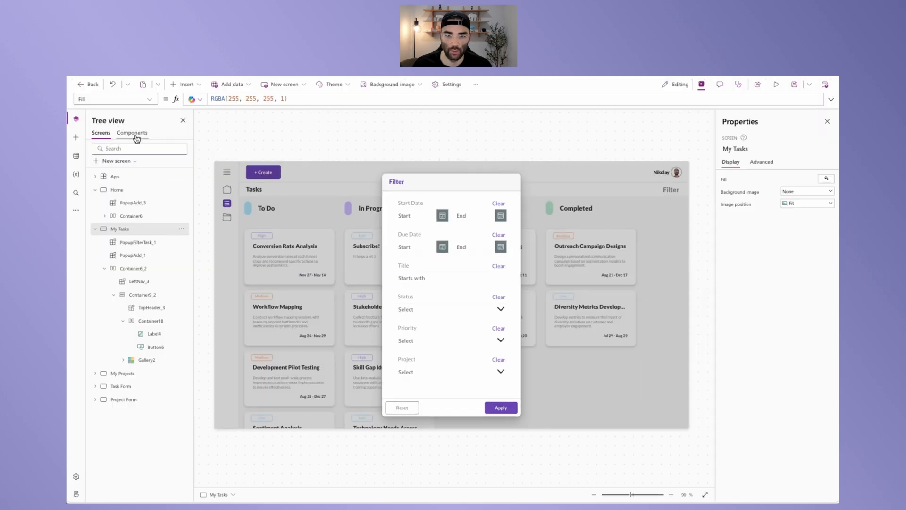
- Insert a plain container inside Container21 of the PopupFilterTask component, below the Project filter
left_click(135, 134)
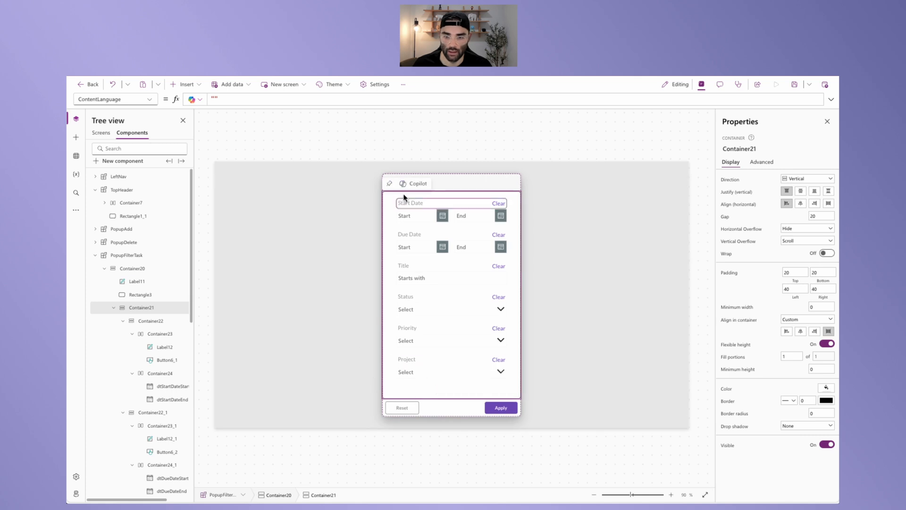
left_click(177, 85)
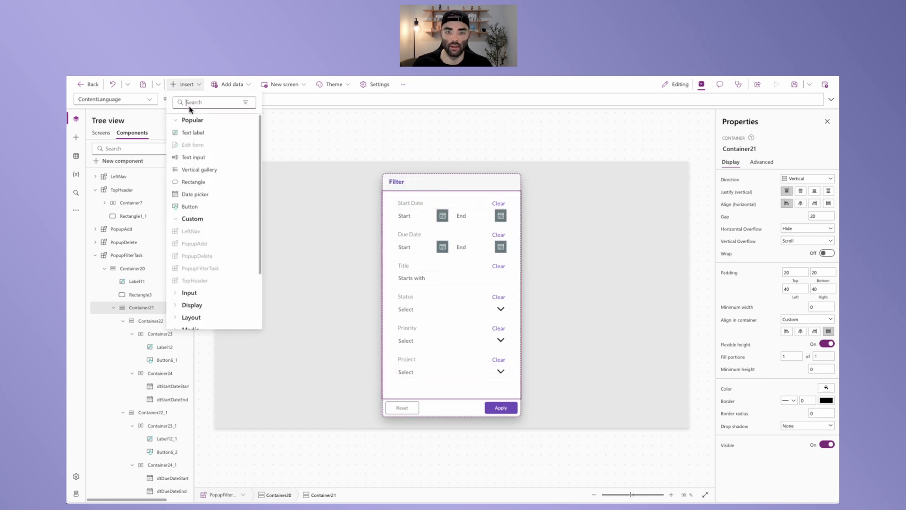
type("contain")
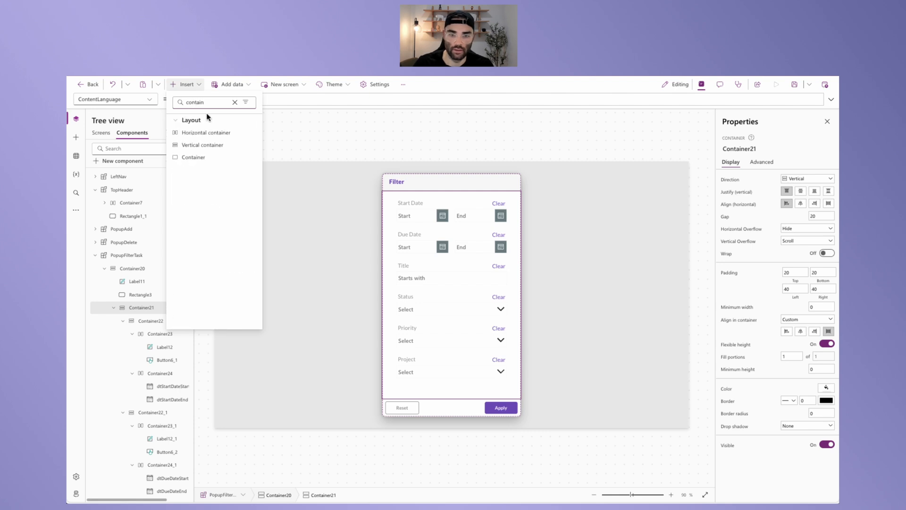
left_click(193, 158)
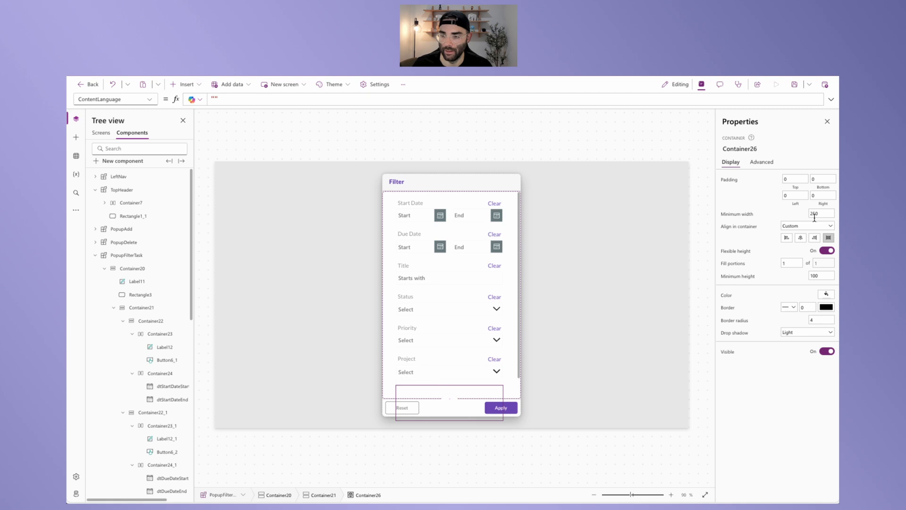
- Set Container26's minimum width to 0, turn off its flexible height and give it a height of 20
double_click(814, 213)
type("0")
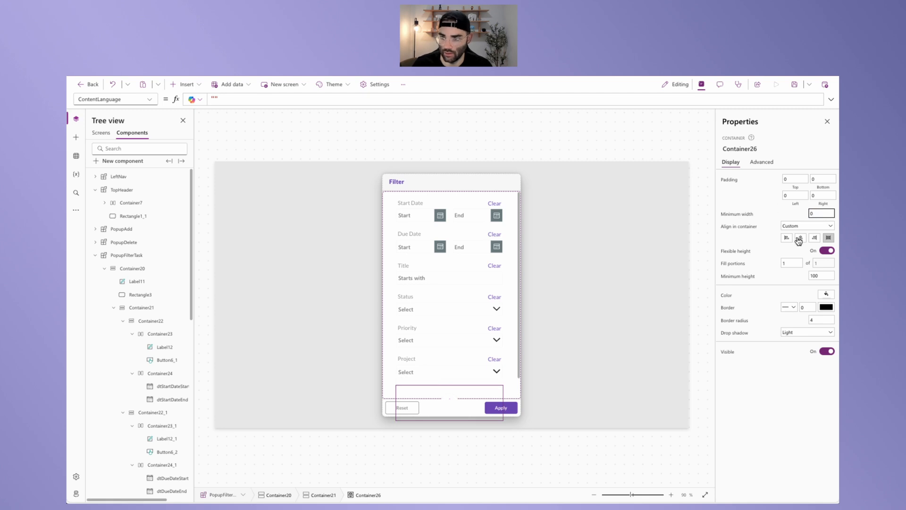
left_click(831, 255)
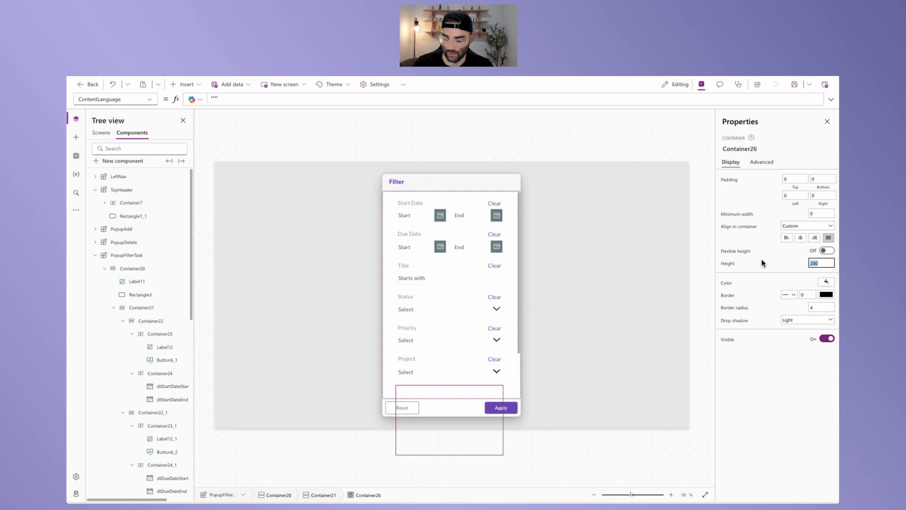
type("20")
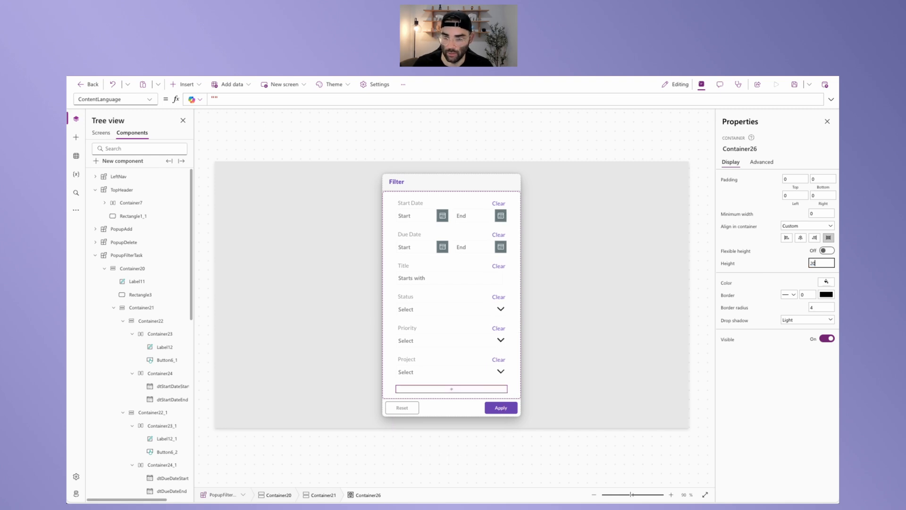
- Set Container26's border radius to 0 and its drop shadow to None
left_click_drag(818, 308, 790, 307)
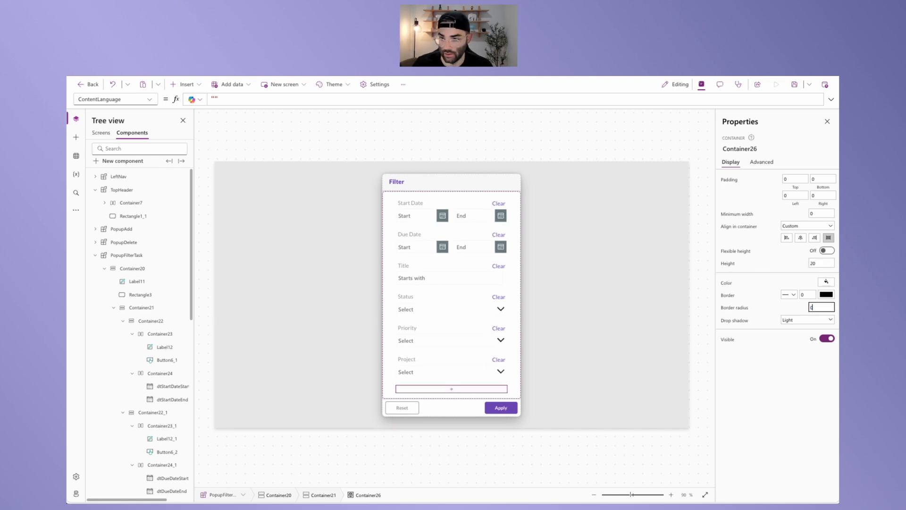
type("0")
left_click(792, 324)
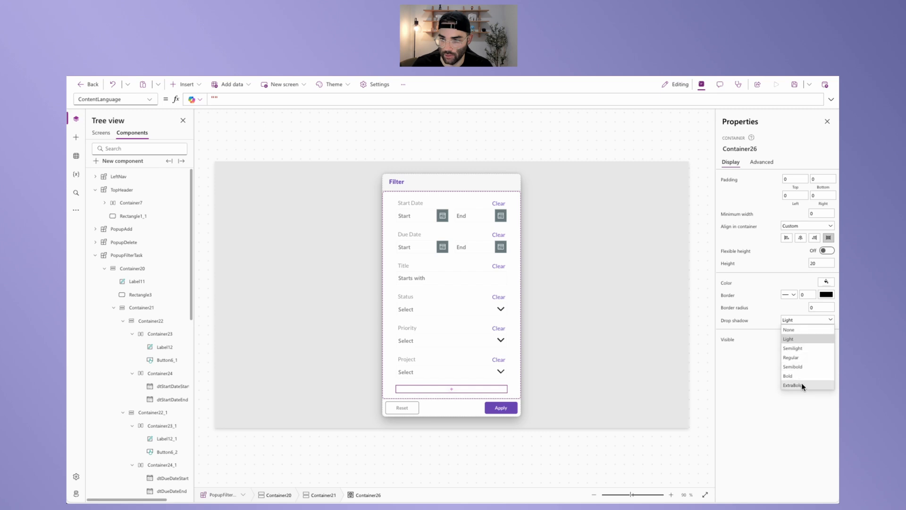
left_click(800, 330)
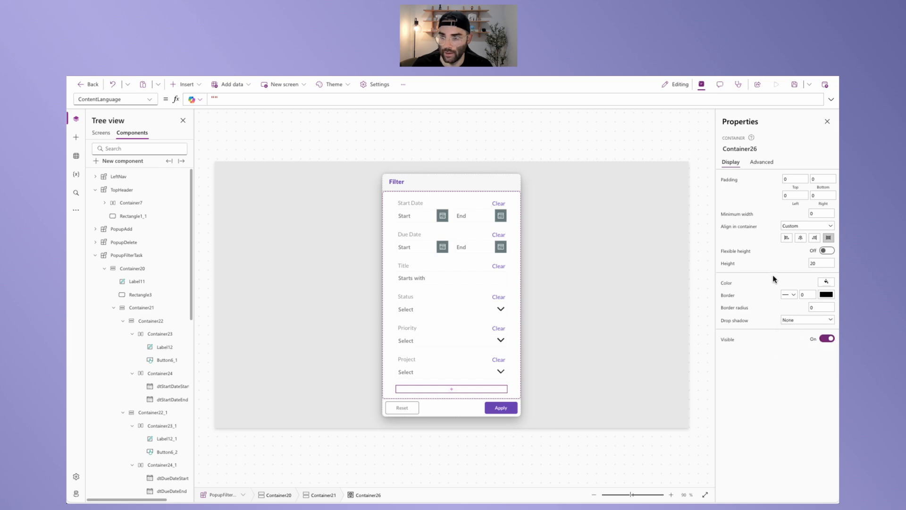
- Preview the app on a phone and examine the Filter popup's scrolling in landscape and its layout in portrait
left_click(100, 132)
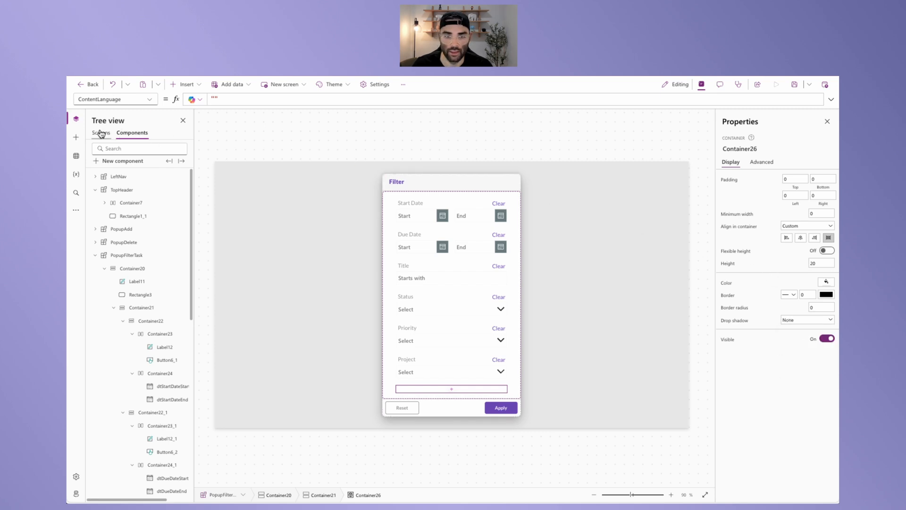
left_click(776, 85)
scroll(468, 321, "down", 5)
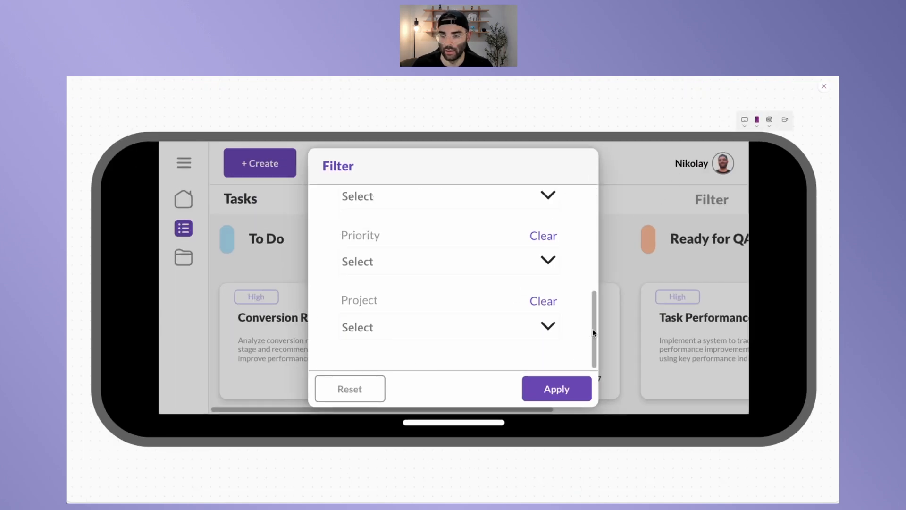
left_click_drag(593, 329, 570, 397)
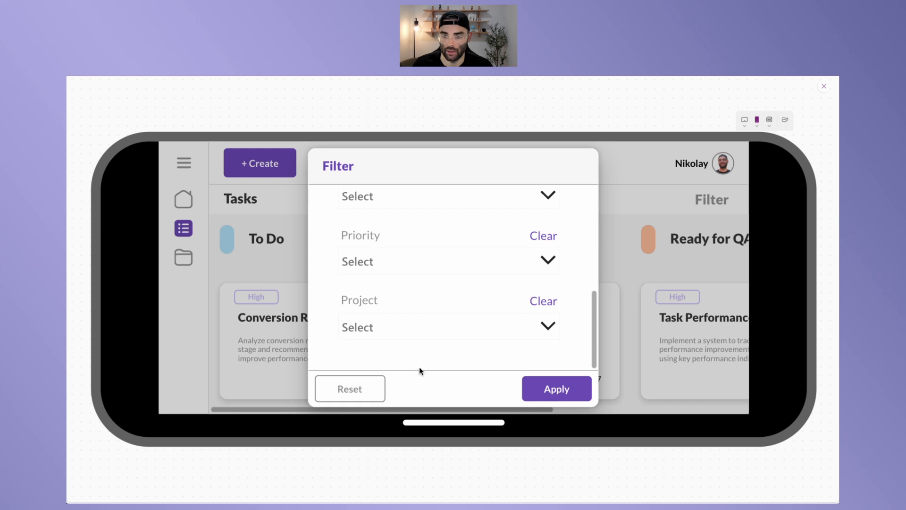
scroll(453, 345, "up", 5)
left_click(786, 121)
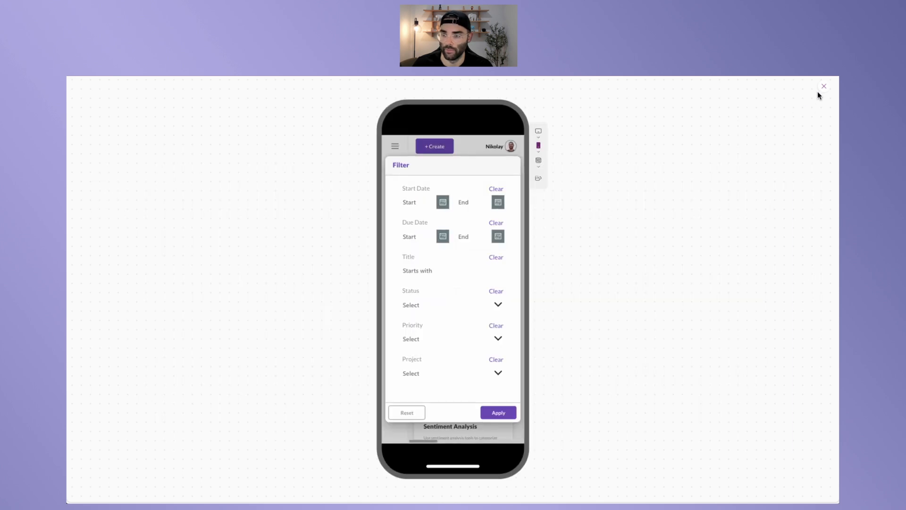
left_click(824, 86)
left_click(779, 87)
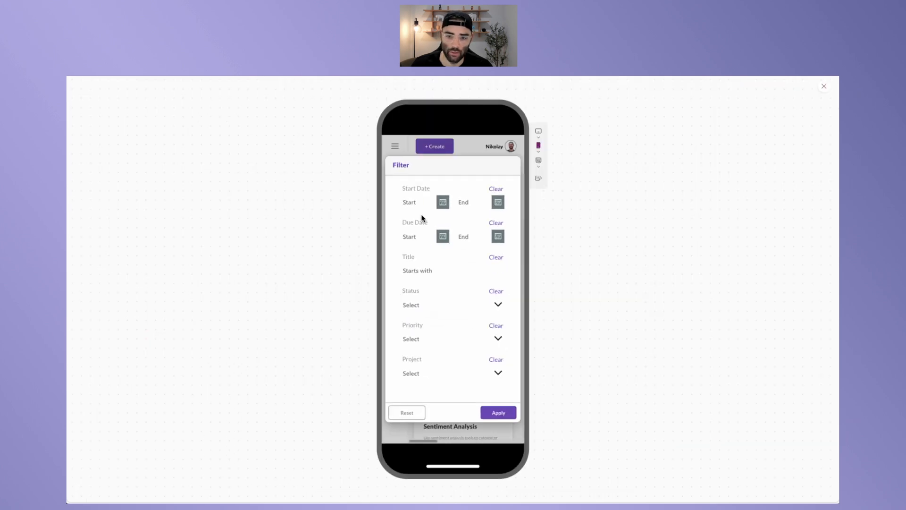
- Set the Filter popup's Start Date range from 2024-12-16 to 2024-12-31
left_click(443, 204)
left_click(419, 368)
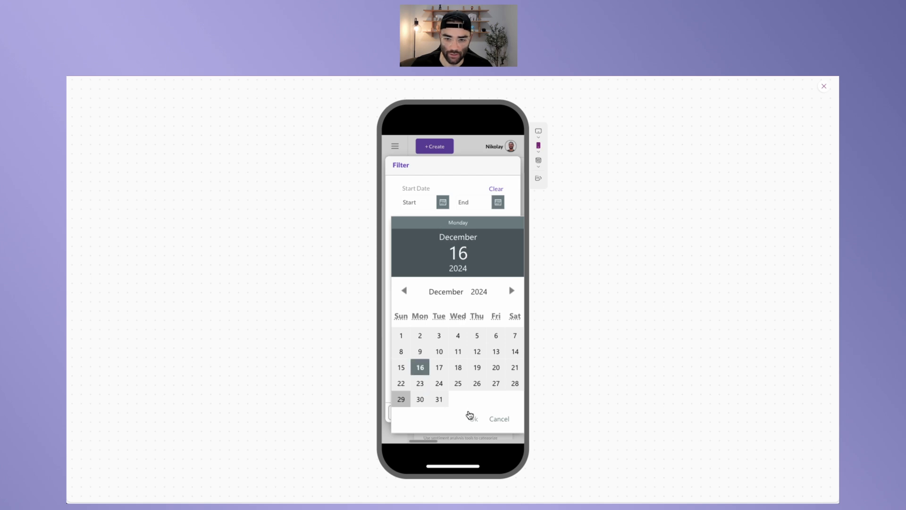
left_click(470, 416)
left_click(499, 204)
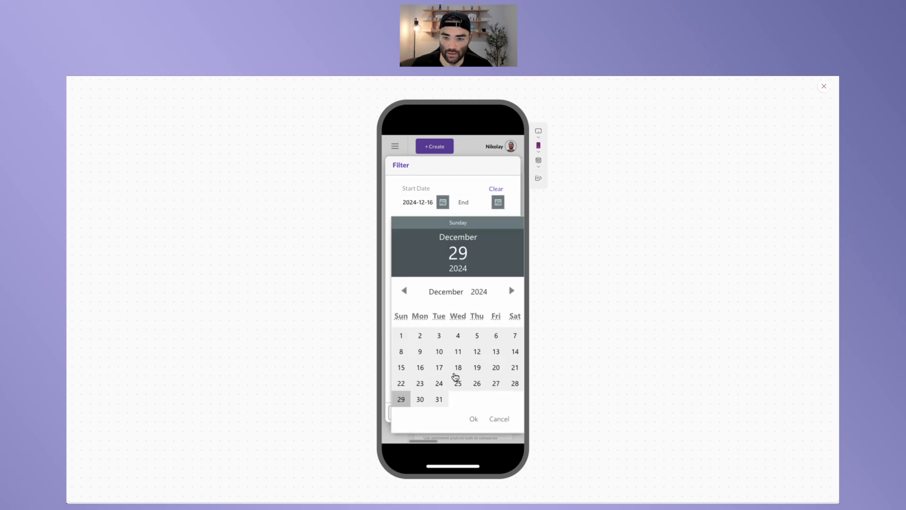
left_click(439, 399)
left_click(473, 418)
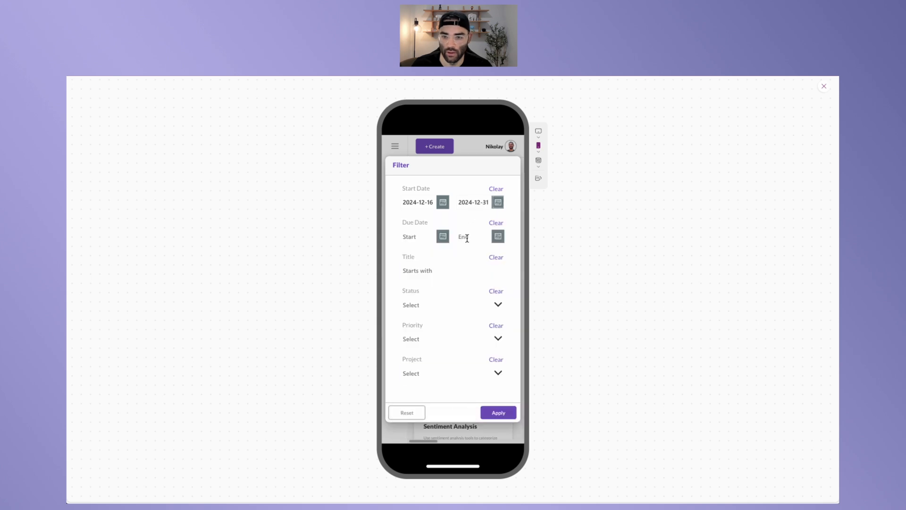
- Set the Filter popup's Status to To Do and apply the filter
left_click(426, 303)
left_click(426, 323)
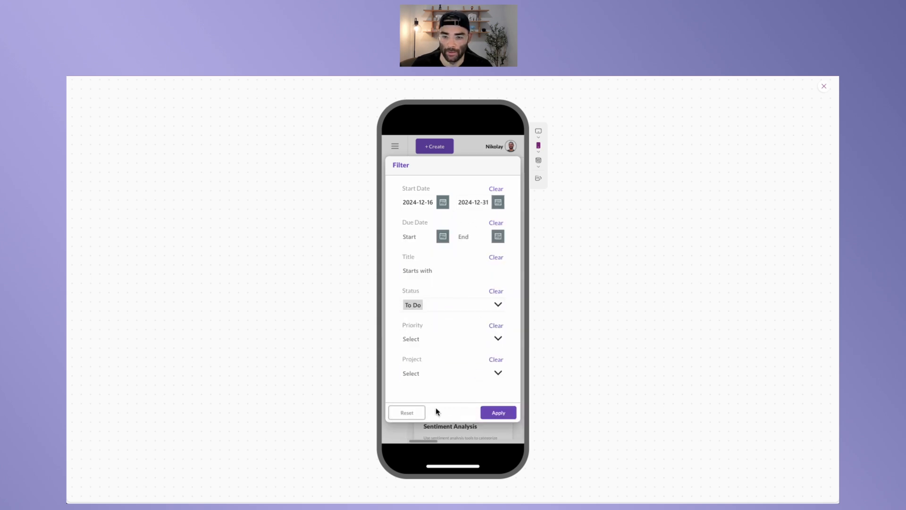
left_click(488, 416)
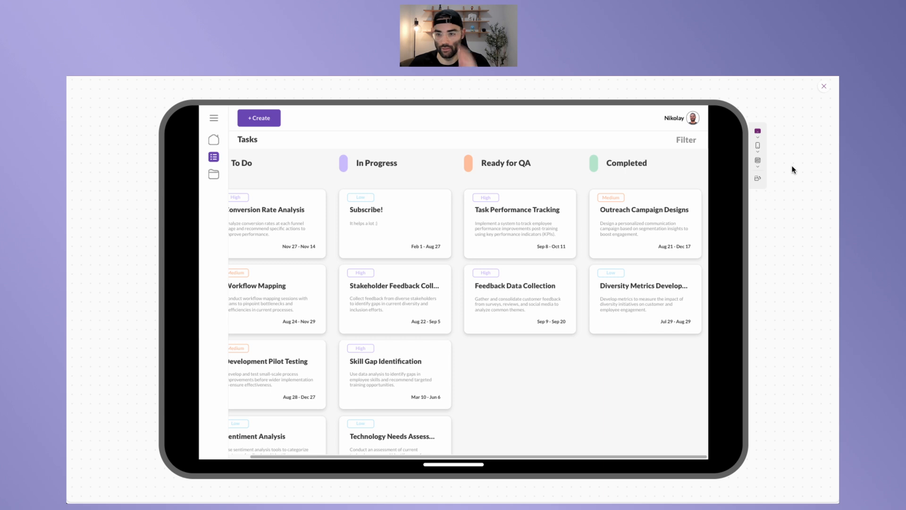
- Leave the preview and open the Items formula of the nested tasks gallery, Gallery3, in expanded view with formatted text
left_click(823, 87)
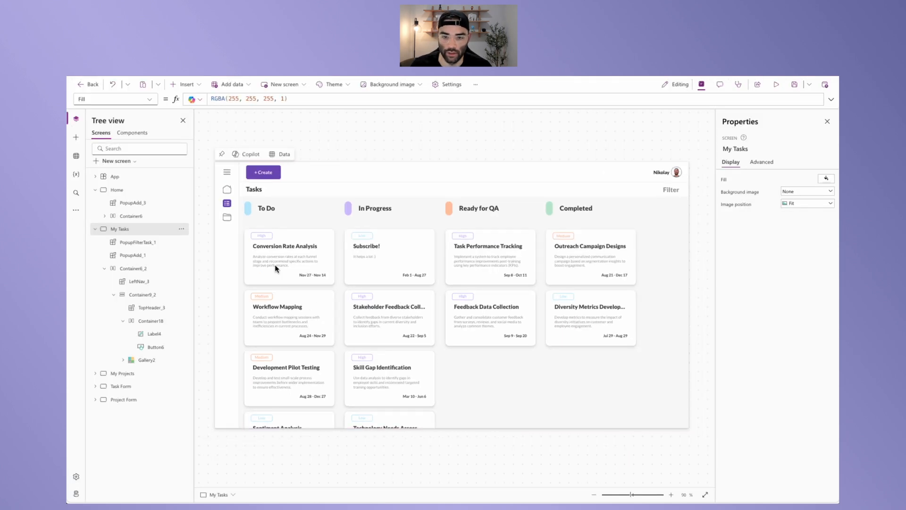
left_click(330, 296)
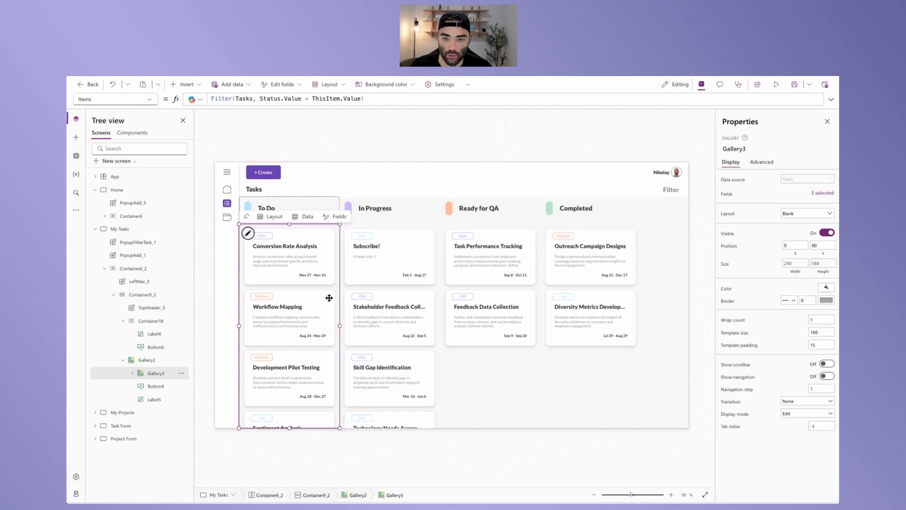
left_click(152, 375)
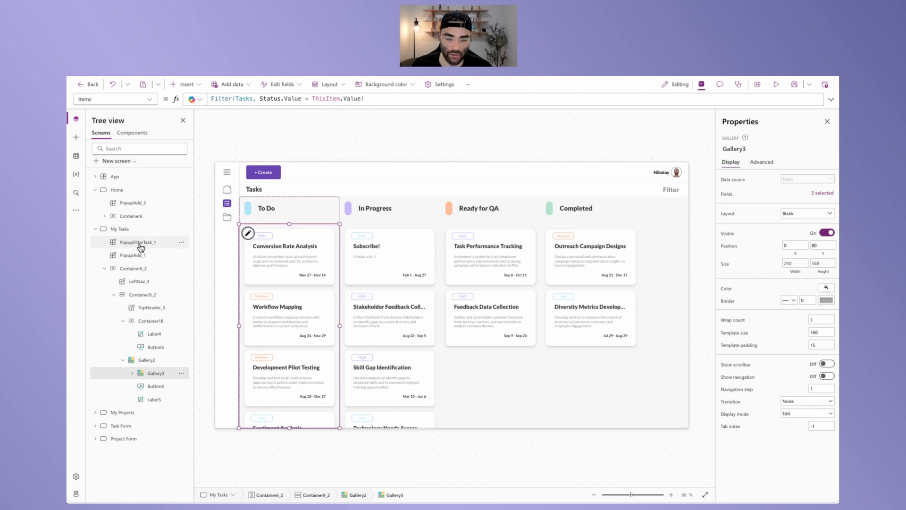
left_click(831, 100)
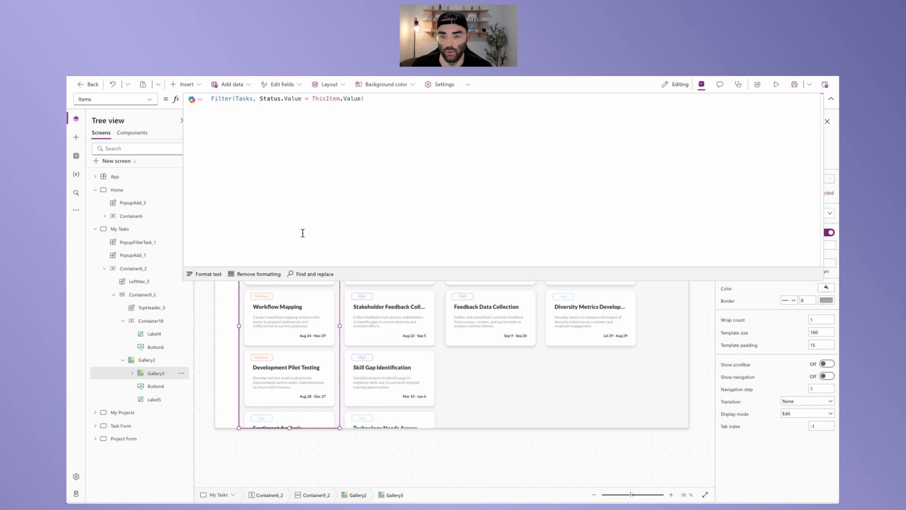
left_click(206, 274)
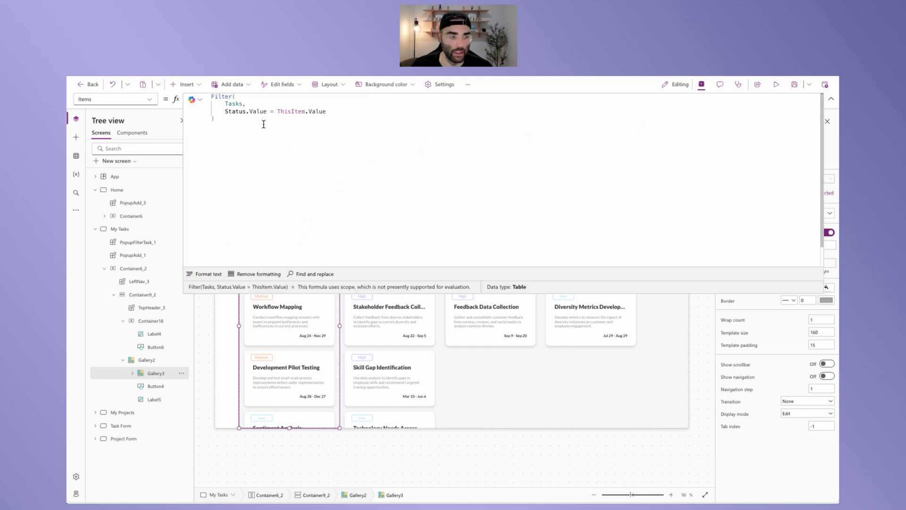
- Add the condition (Status.Value = First(colFilterTask).TaskStatus) to the Filter in Gallery3's Items formula
left_click(333, 113)
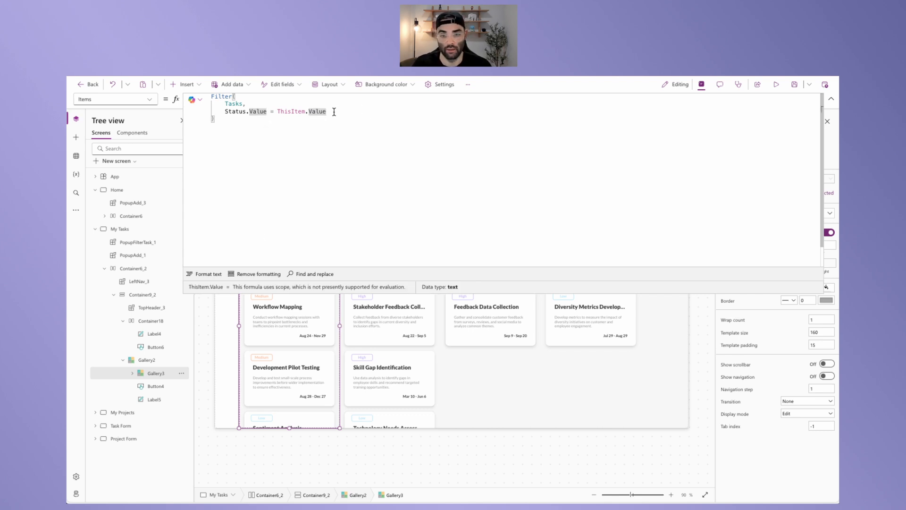
type(",")
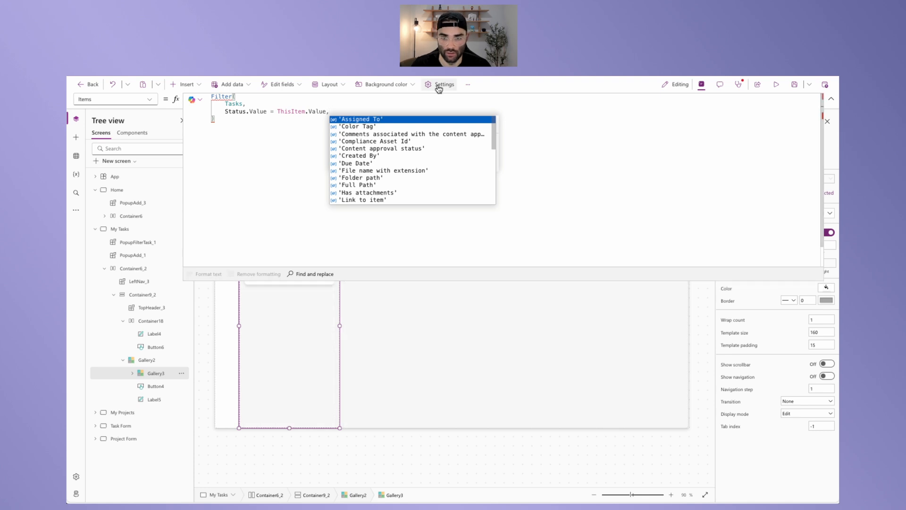
left_click_drag(375, 104, 343, 113)
left_click(325, 114)
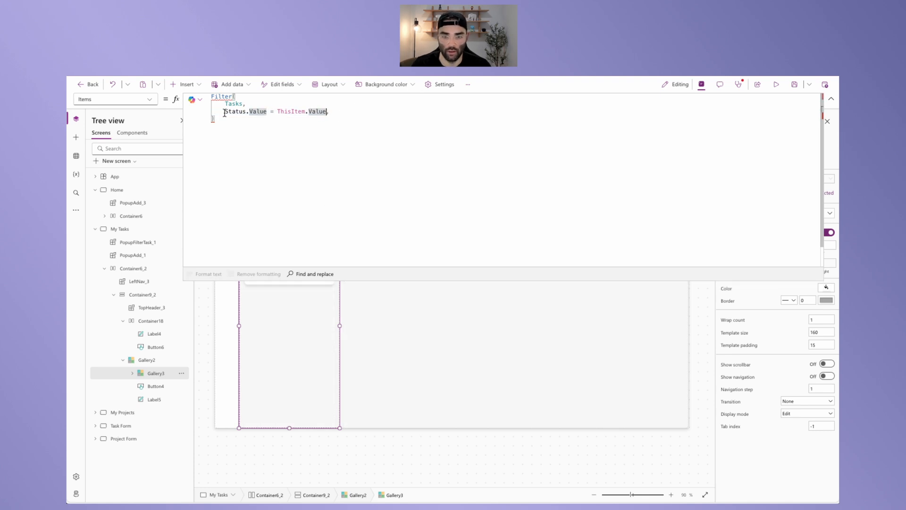
key("Return")
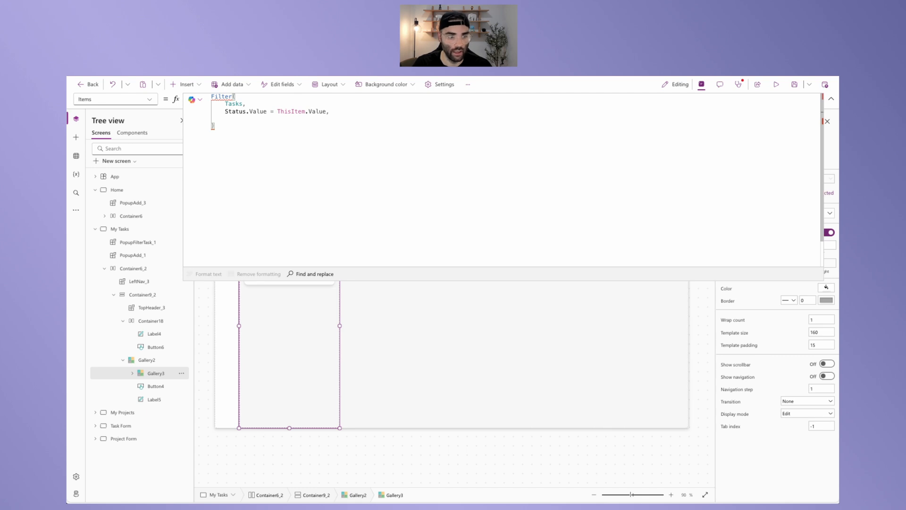
type("(St")
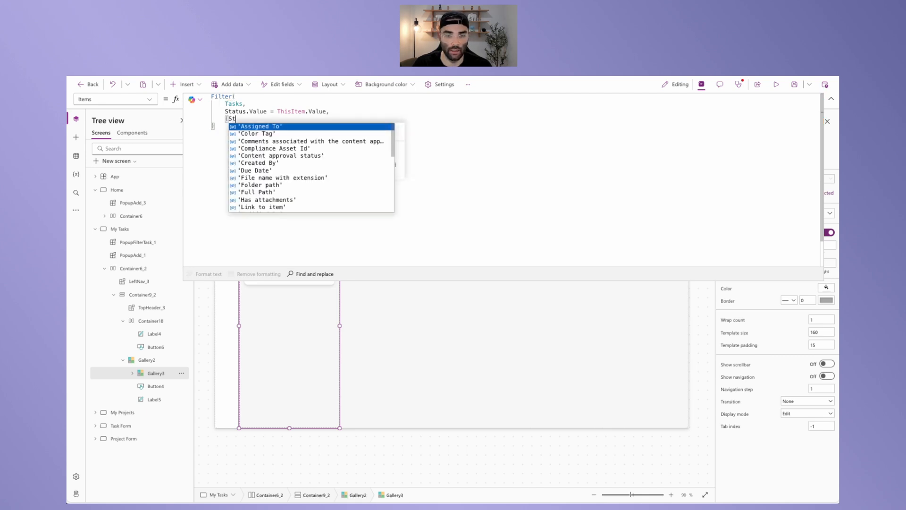
type("atus.Val")
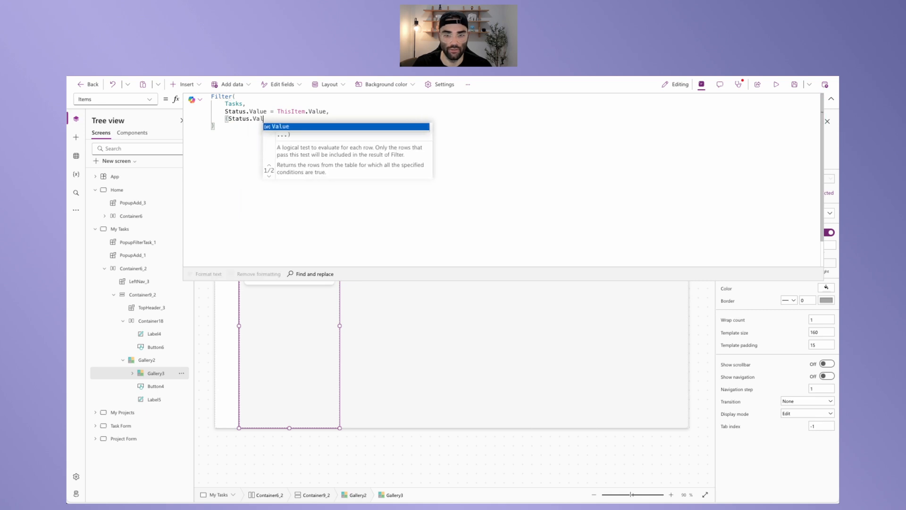
type("ue = ")
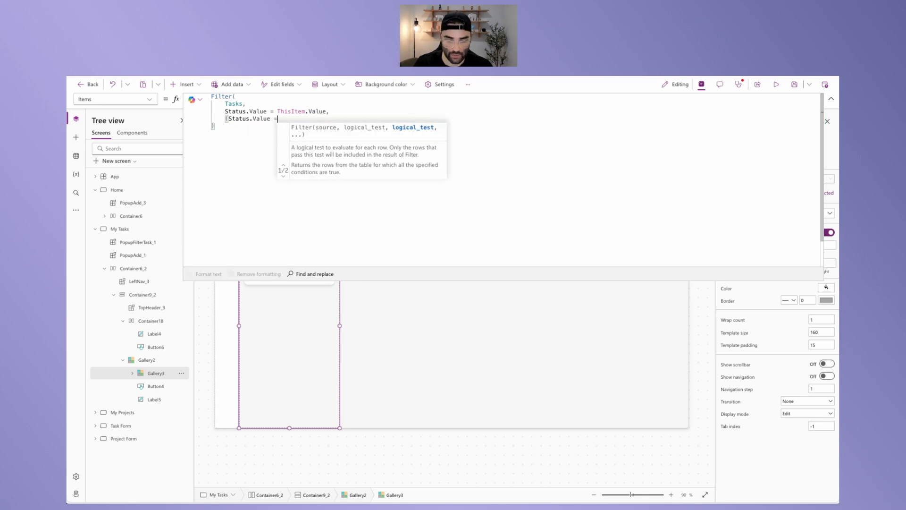
type("First")
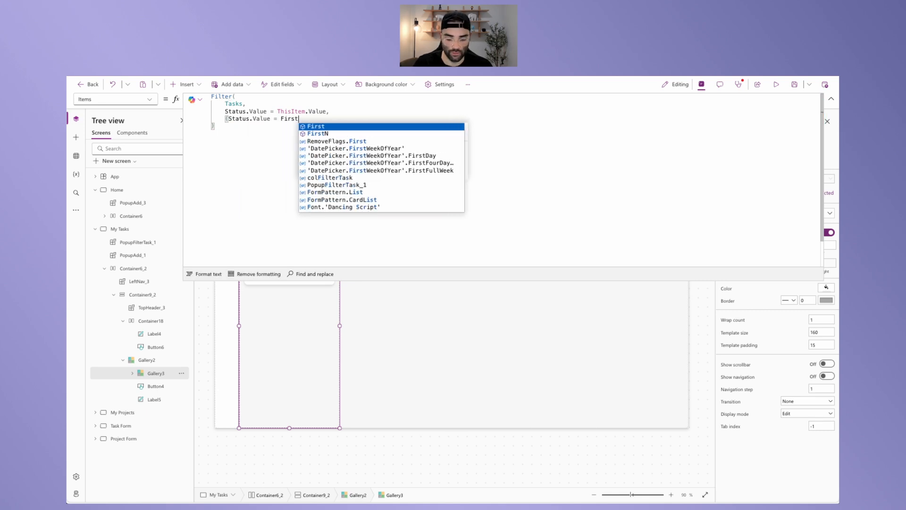
type("(colFilterTask")
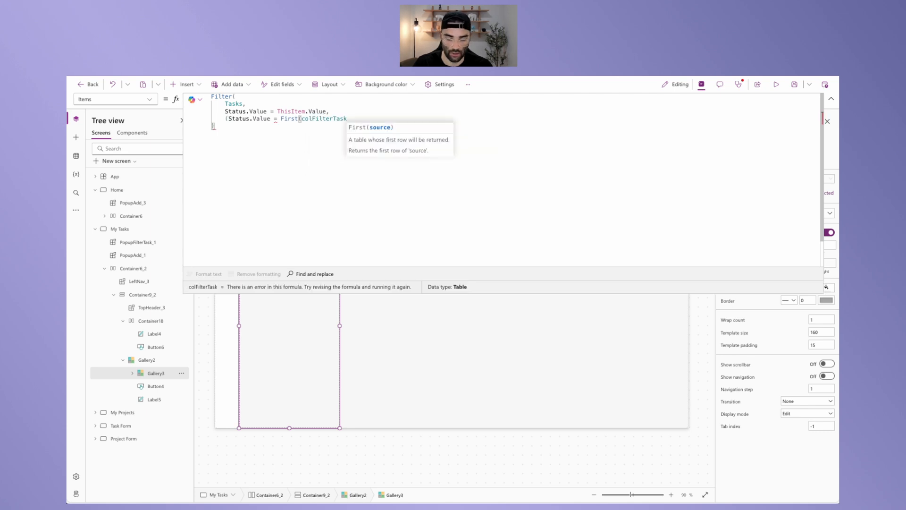
type(").")
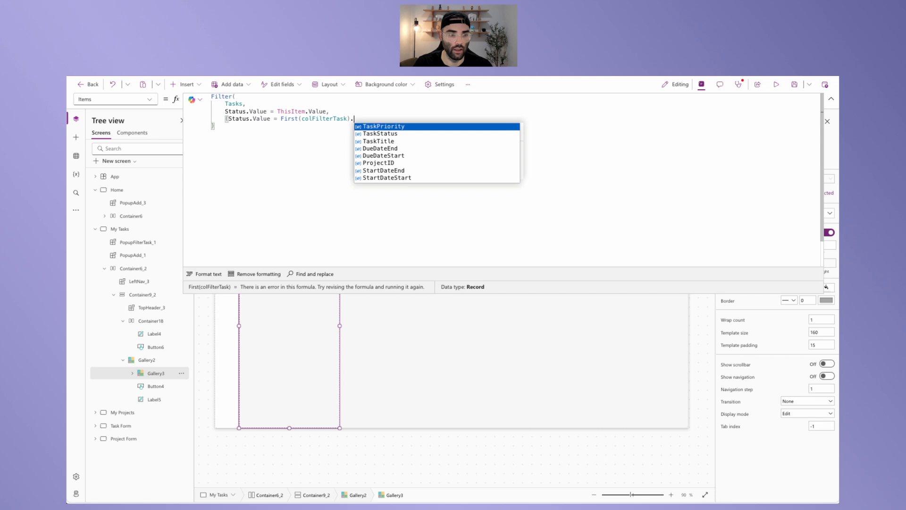
type("TaskStatus")
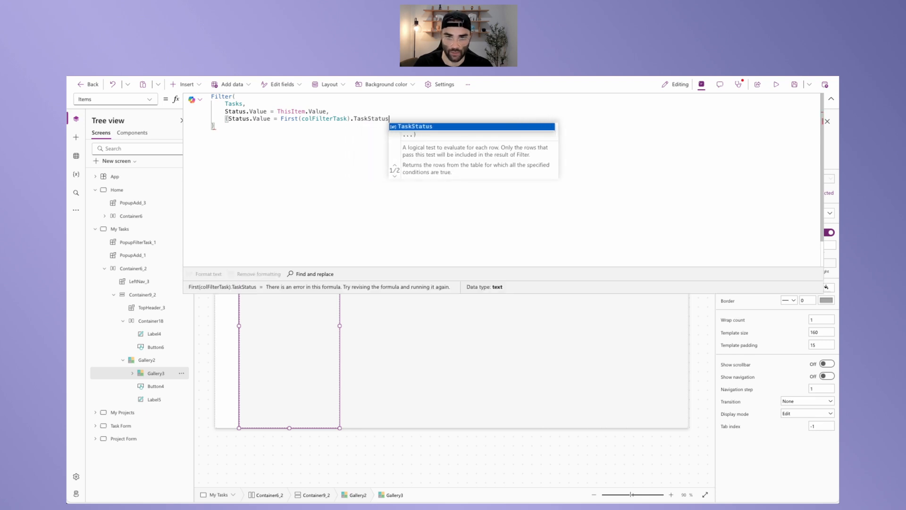
type(")")
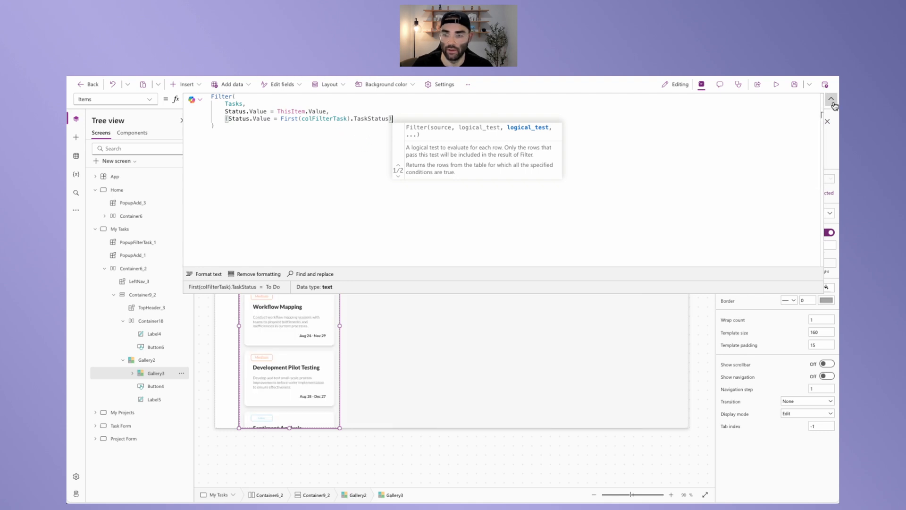
left_click(831, 99)
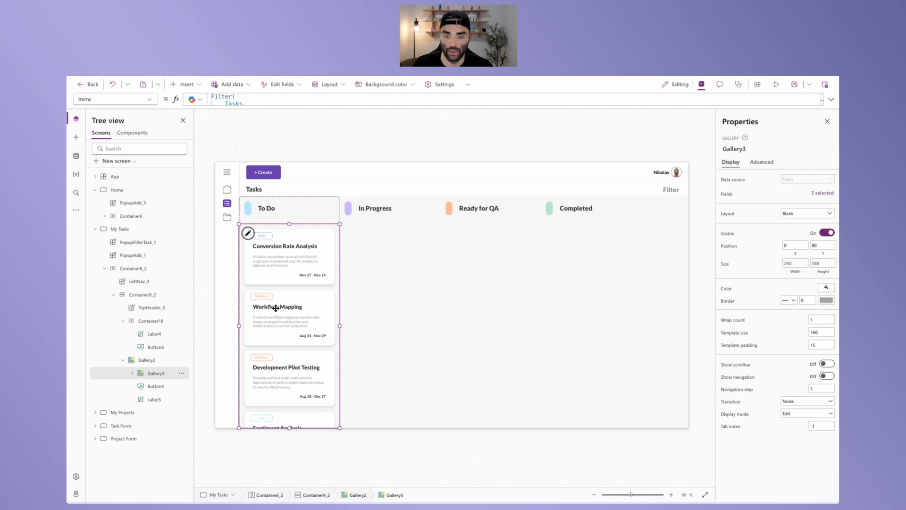
- Clear the Filter popup's Start Date range, set its Status to In Progress and apply the filter
left_click(670, 190)
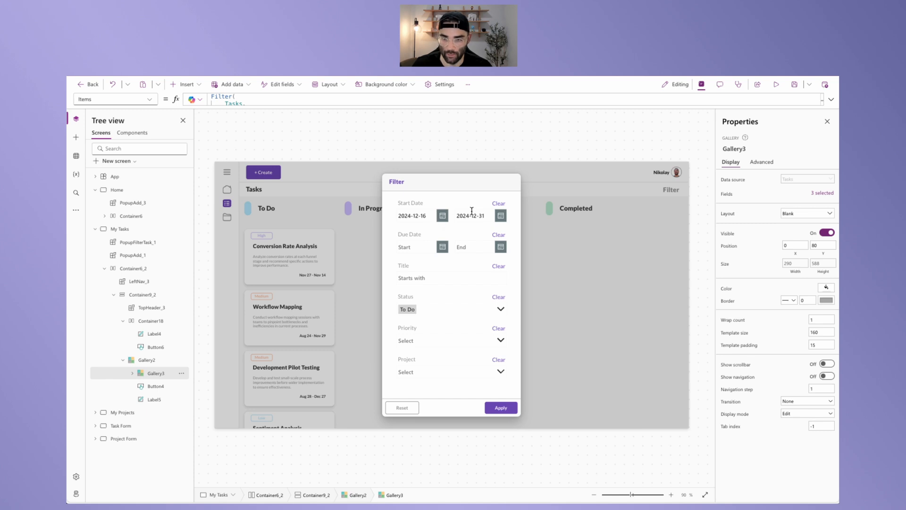
left_click(498, 203)
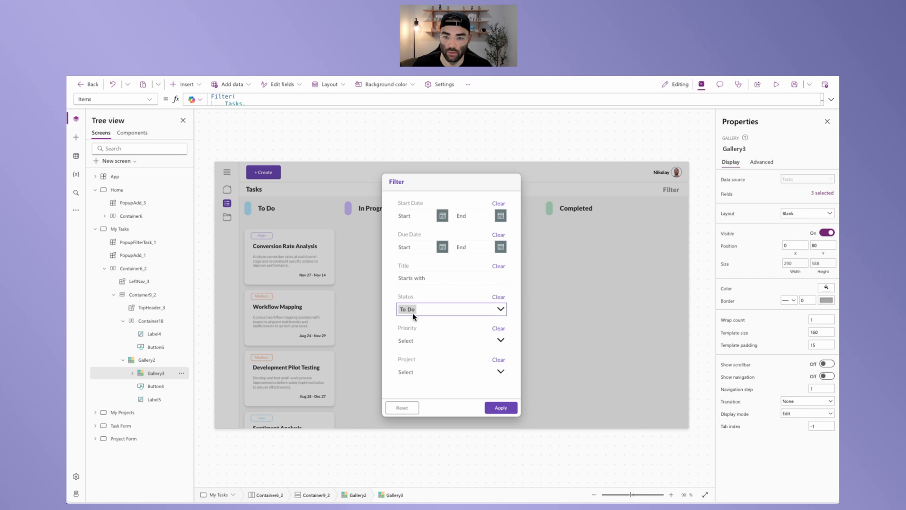
left_click(437, 311)
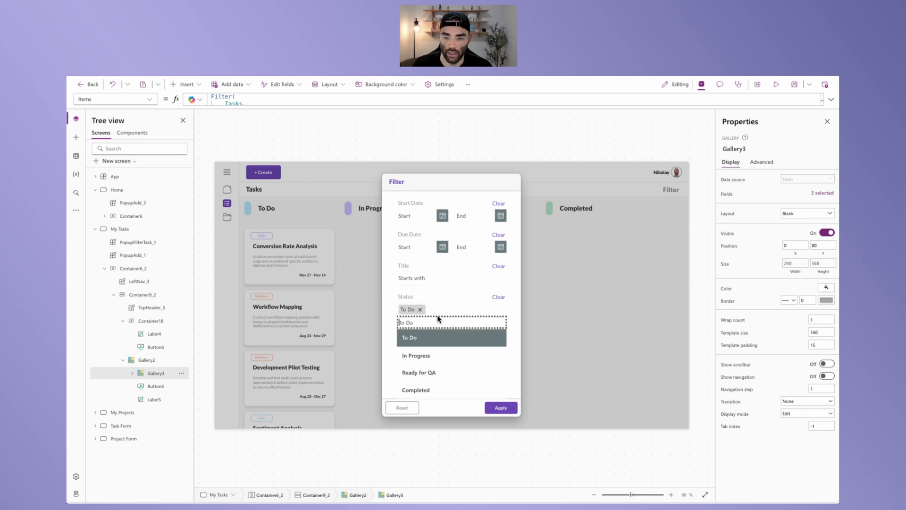
left_click(423, 355)
left_click(500, 407)
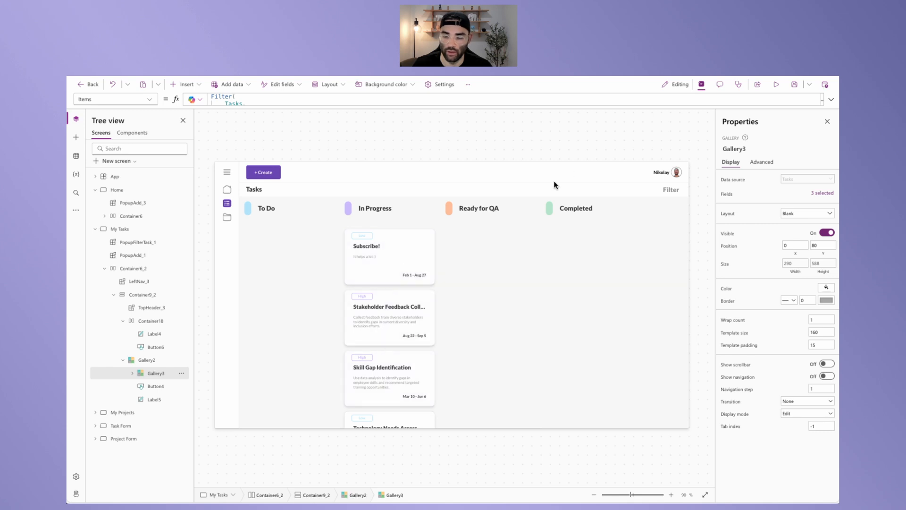
- Clear the Status in the Filter popup and reset the whole filter
left_click(665, 190)
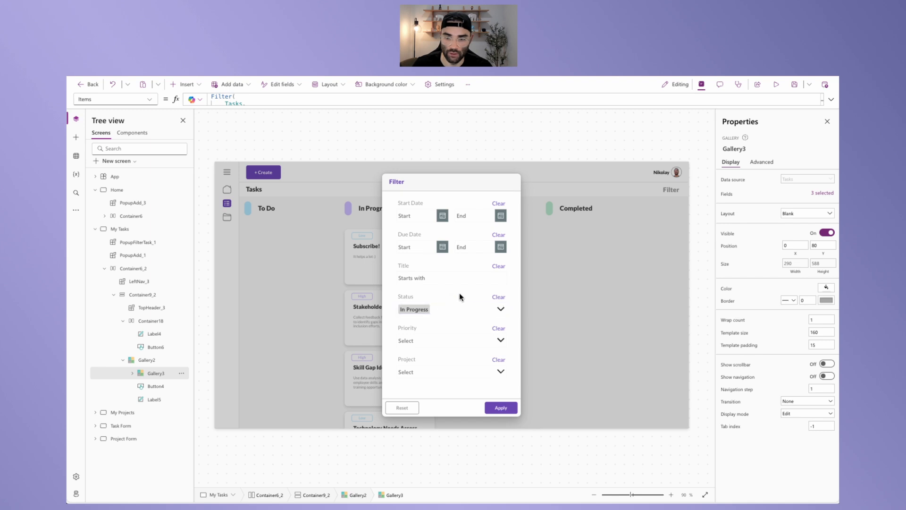
left_click(501, 298)
left_click(401, 408)
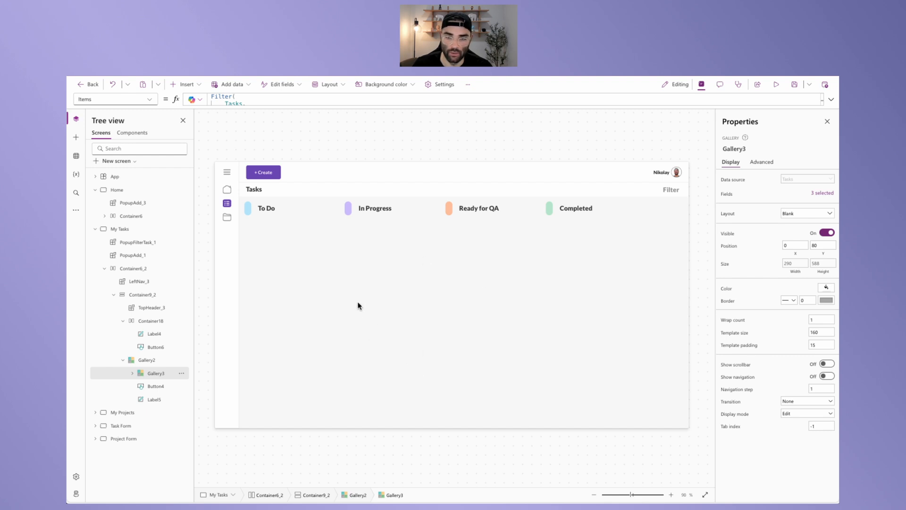
- Extend the status condition in Gallery3's Items formula with || IsBlank(First(colFilterTask).TaskStatus) inside its parentheses
left_click(831, 99)
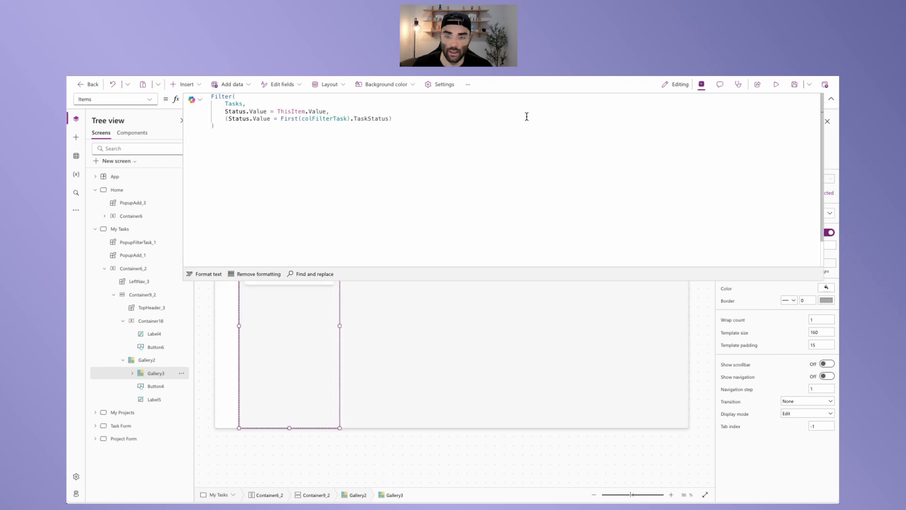
left_click_drag(402, 118, 225, 119)
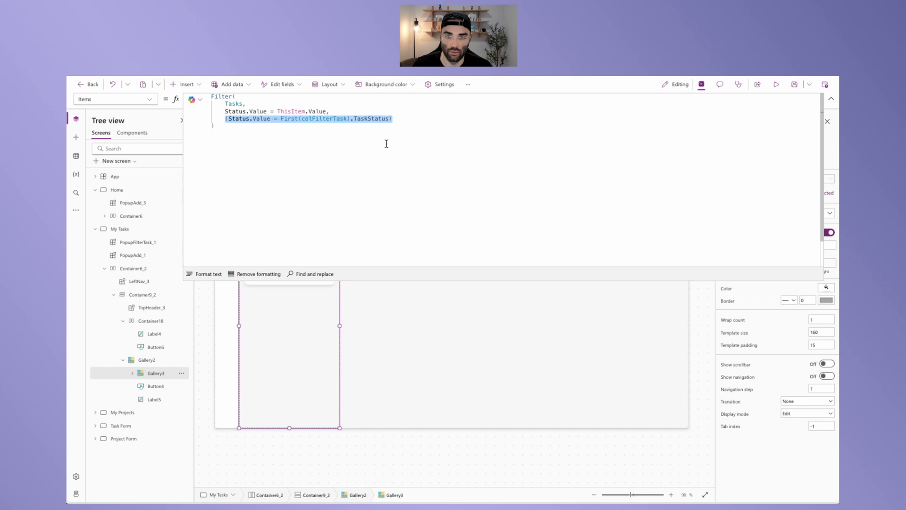
left_click(395, 119)
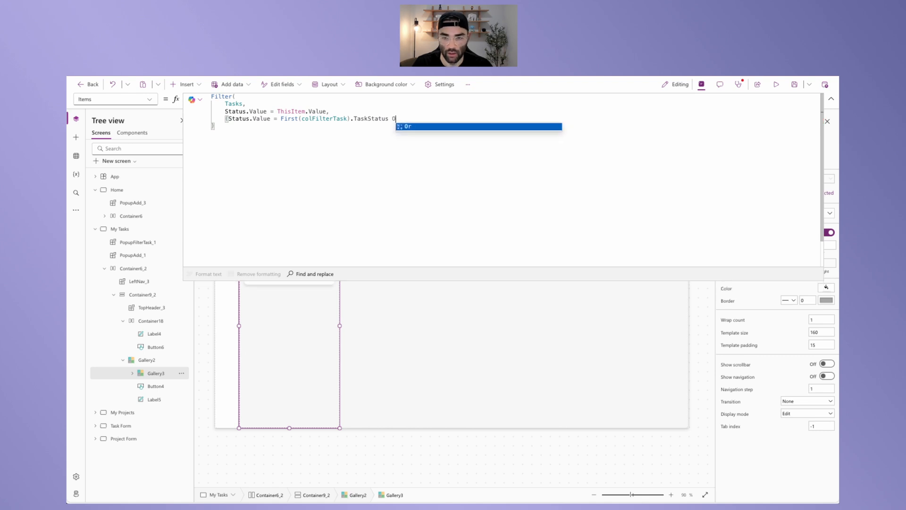
type("||")
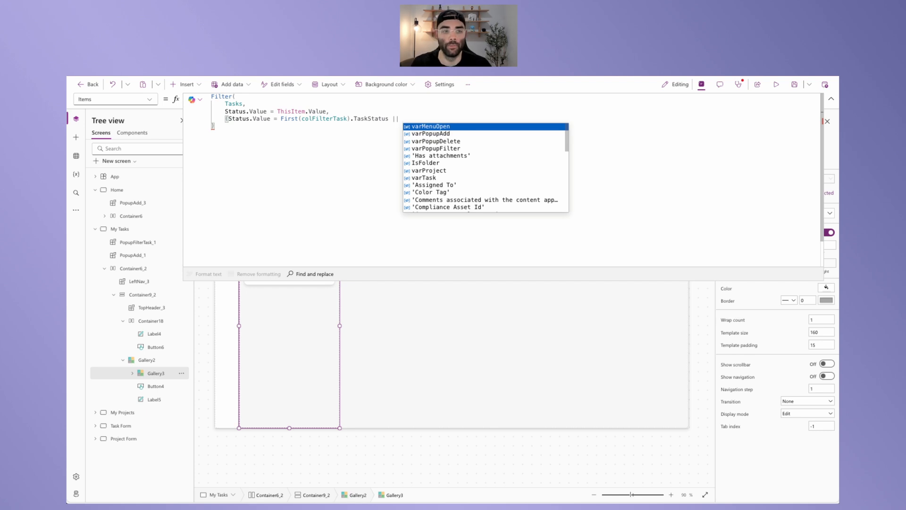
type("Is")
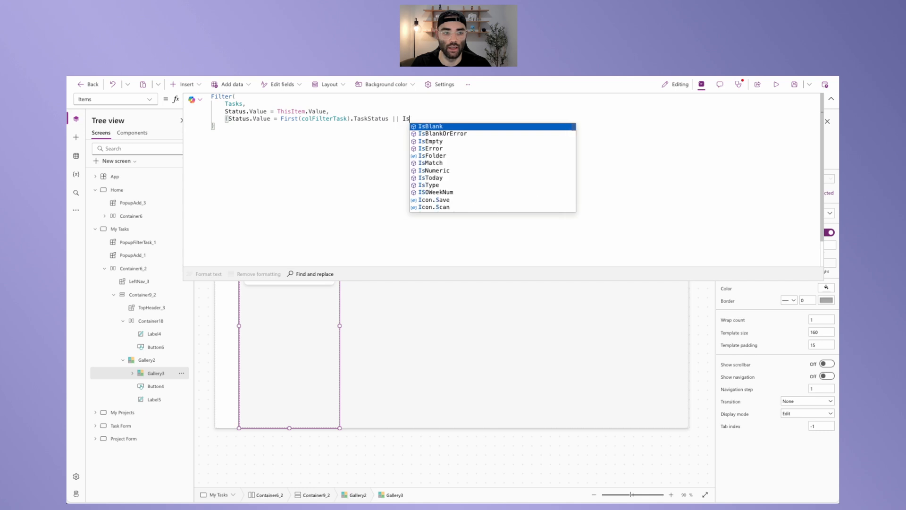
type("Balnk")
key("BackSpace")
key("BackSpace")
key("BackSpace")
key("BackSpace")
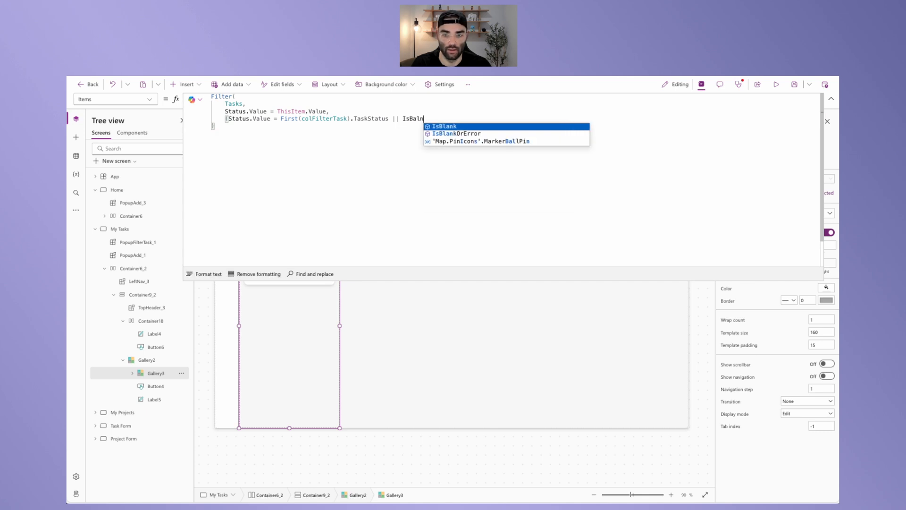
type("lank(")
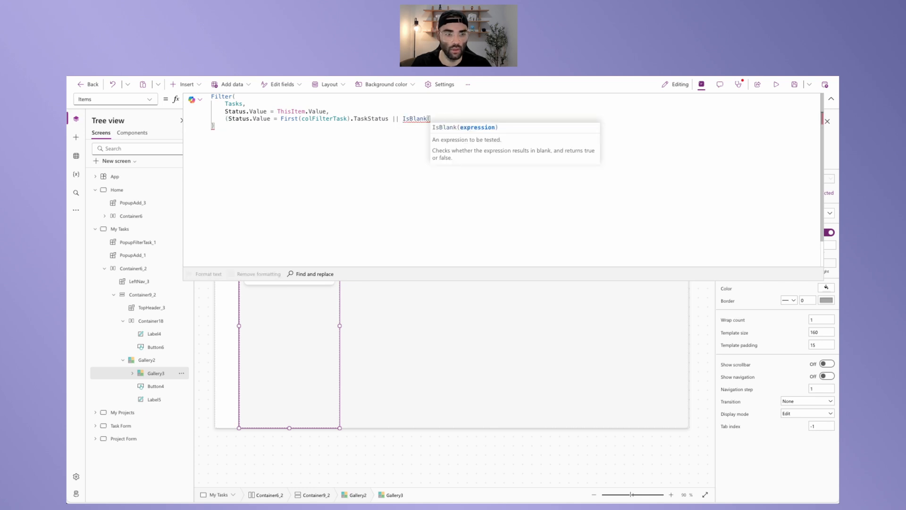
type("First(col")
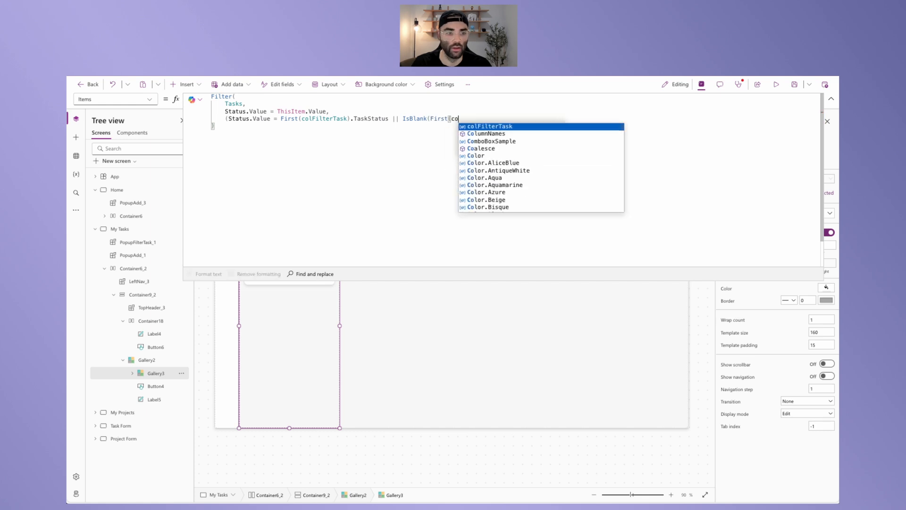
type("Fil")
key("Tab")
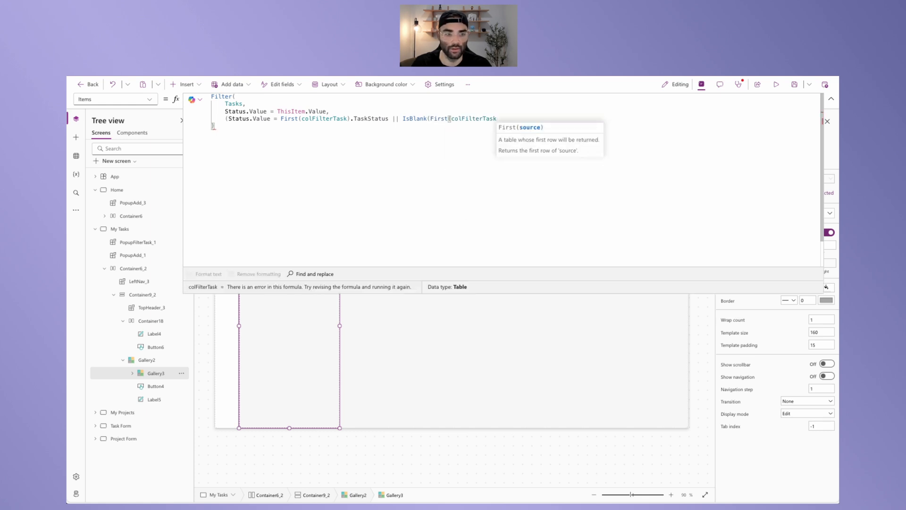
type(").TaskS")
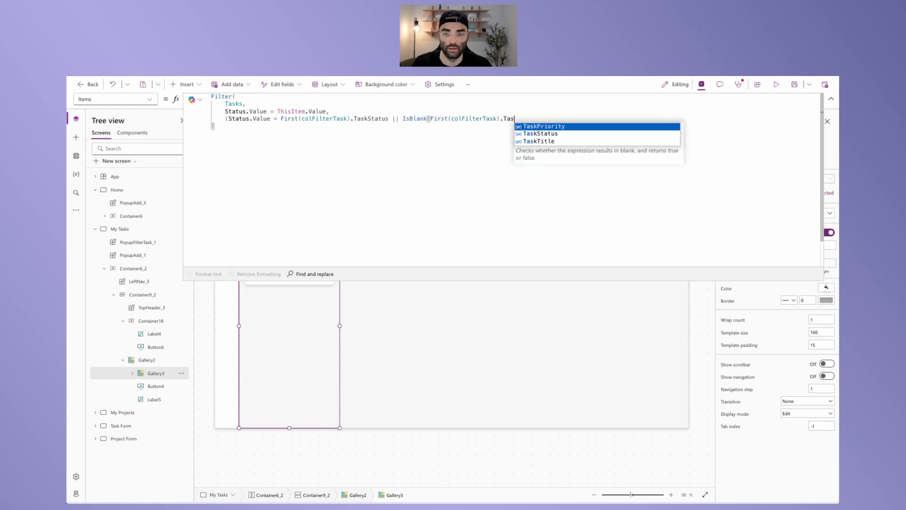
type("tatus)")
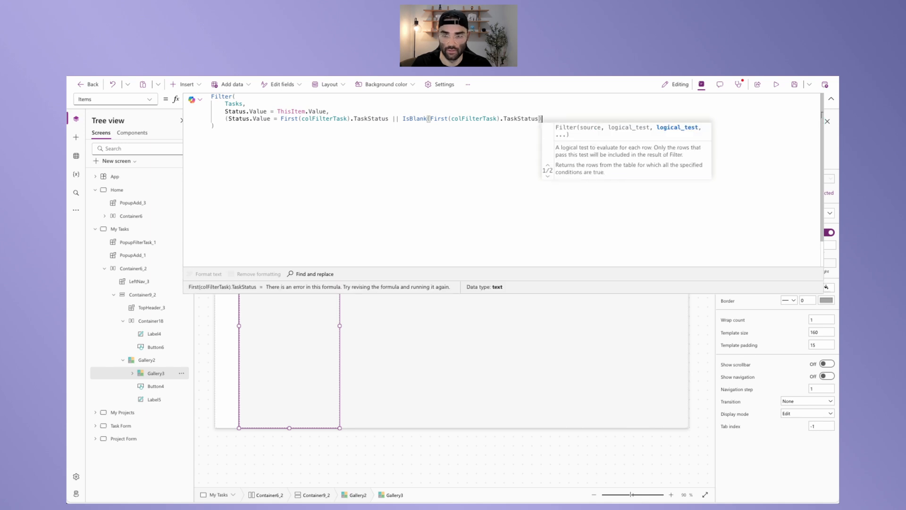
type(")")
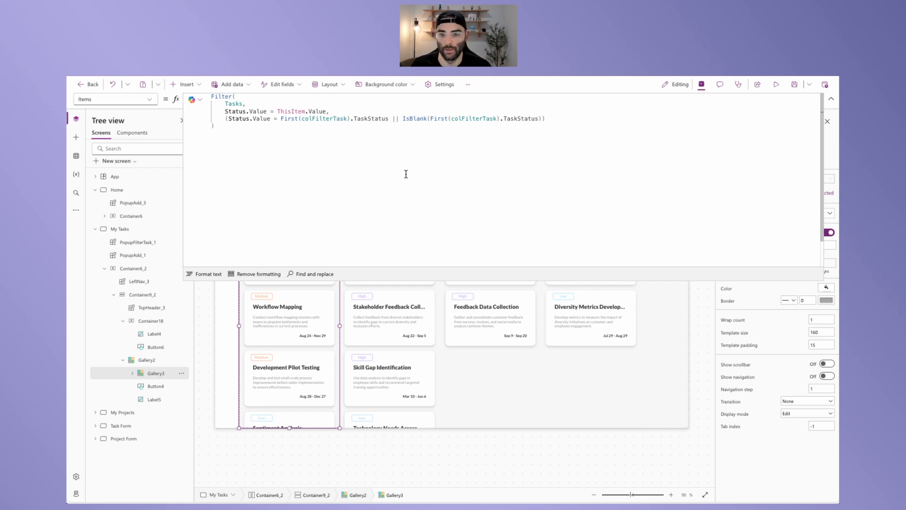
- Inspect the contents of the colFilterTask collection among the app's variables, then return to the canvas with the formula editor collapsed
left_click_drag(278, 117, 351, 120)
left_click(348, 121)
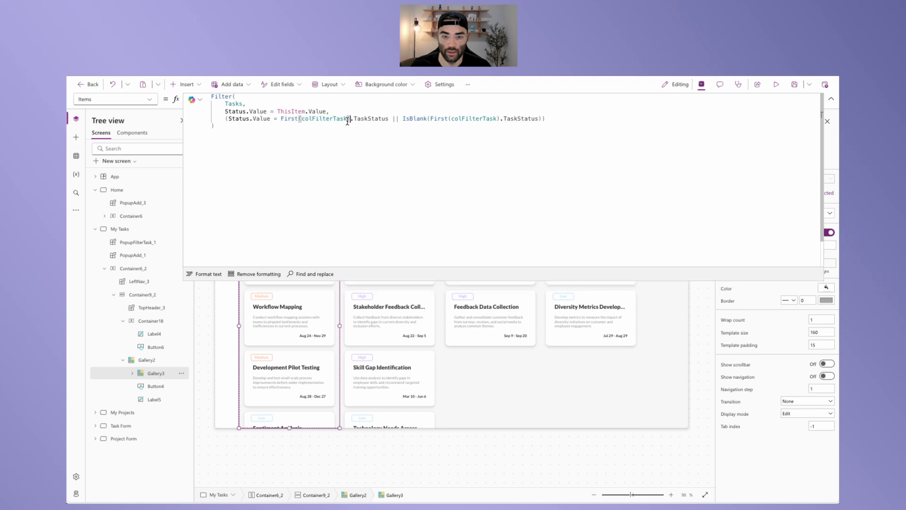
left_click(76, 175)
left_click(95, 209)
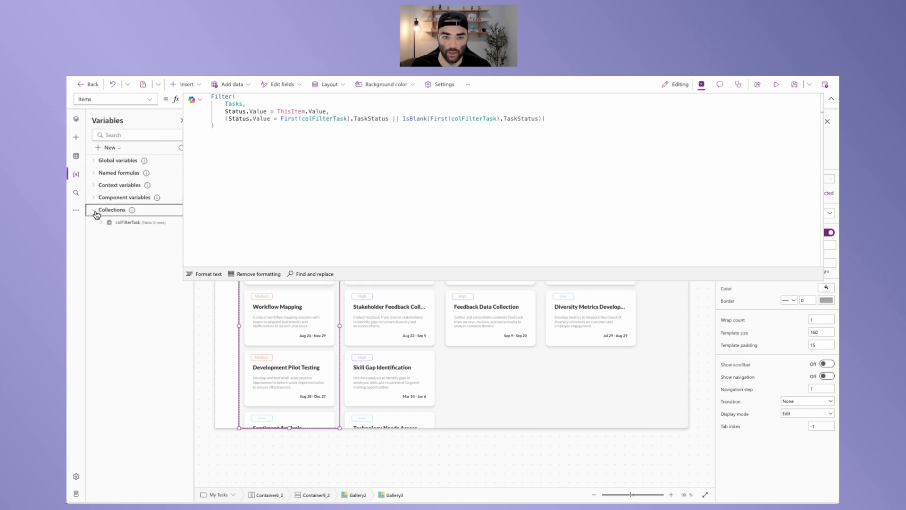
left_click(176, 224)
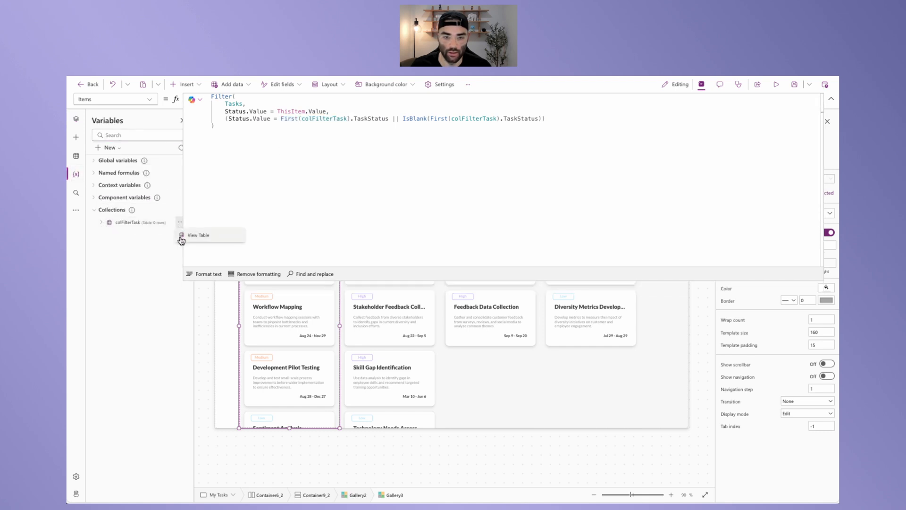
left_click(193, 238)
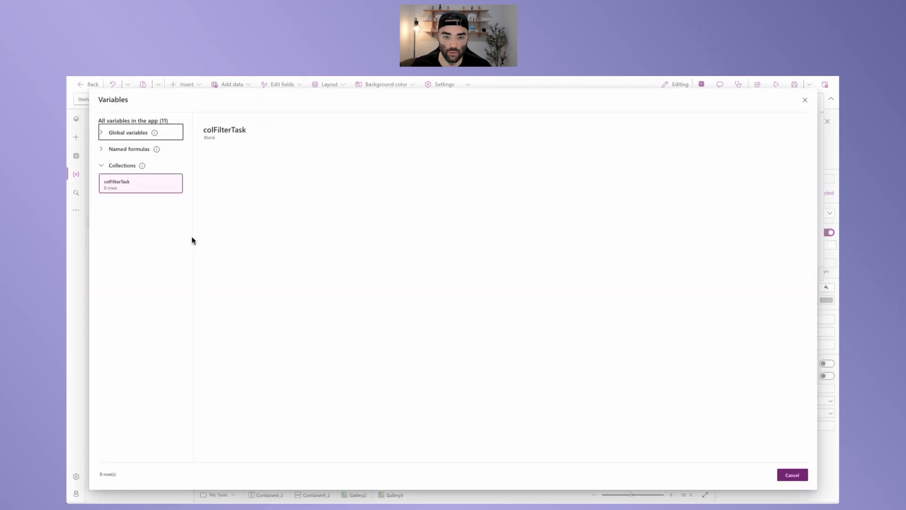
left_click(123, 184)
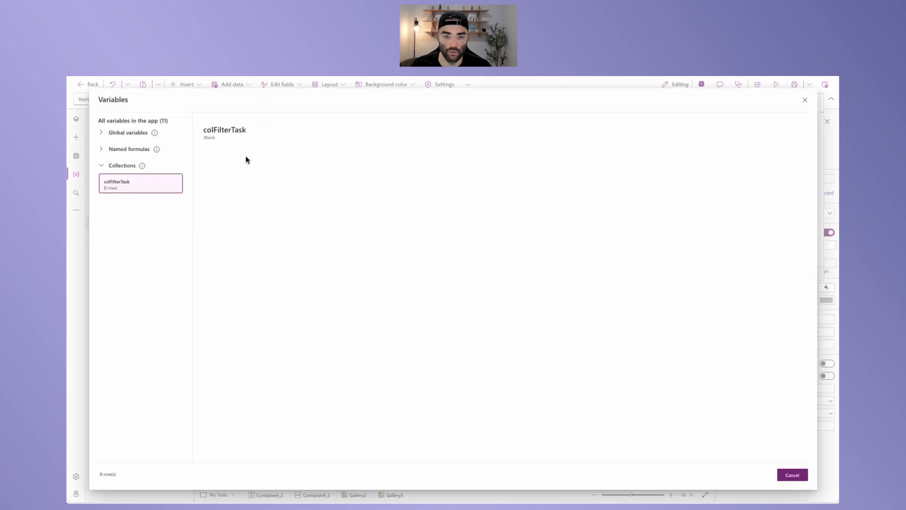
left_click(792, 474)
left_click(830, 100)
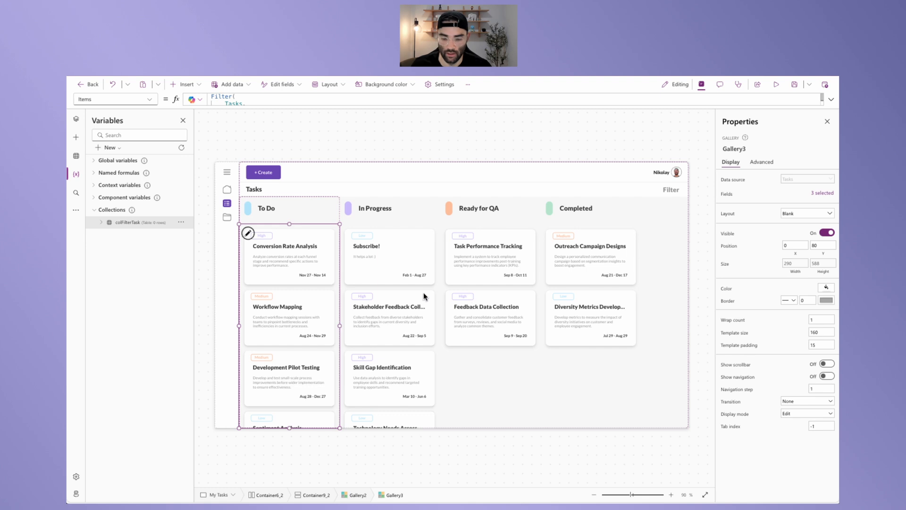
- Open the Filter popup on the Tasks screen, set Status to In Progress and apply the filter
left_click(670, 189, "alt")
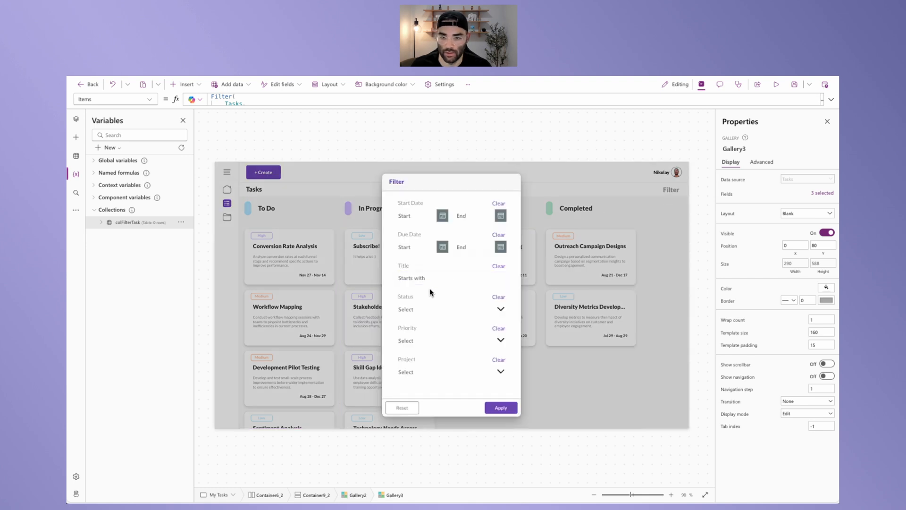
left_click(427, 340)
left_click(427, 309)
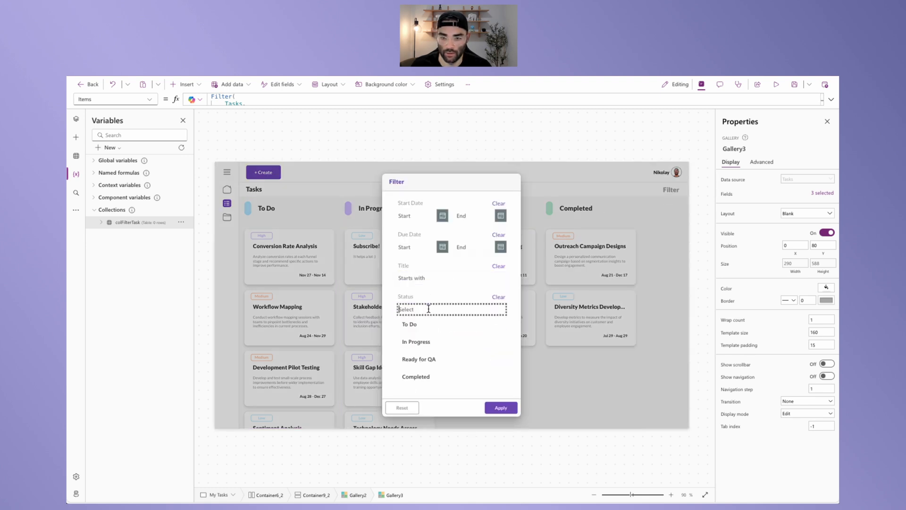
left_click(429, 336)
left_click(499, 406)
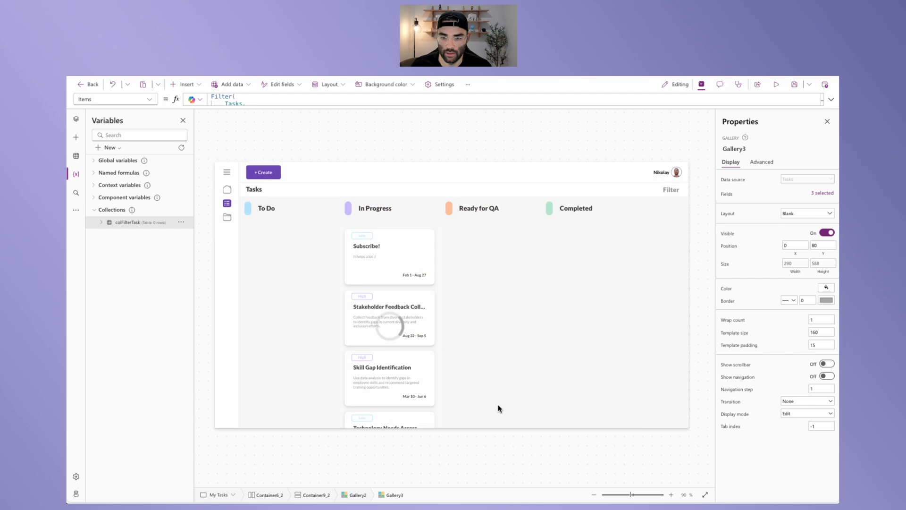
- View the colFilterTask collection's table to check the stored filter values after applying the filter
left_click(181, 222)
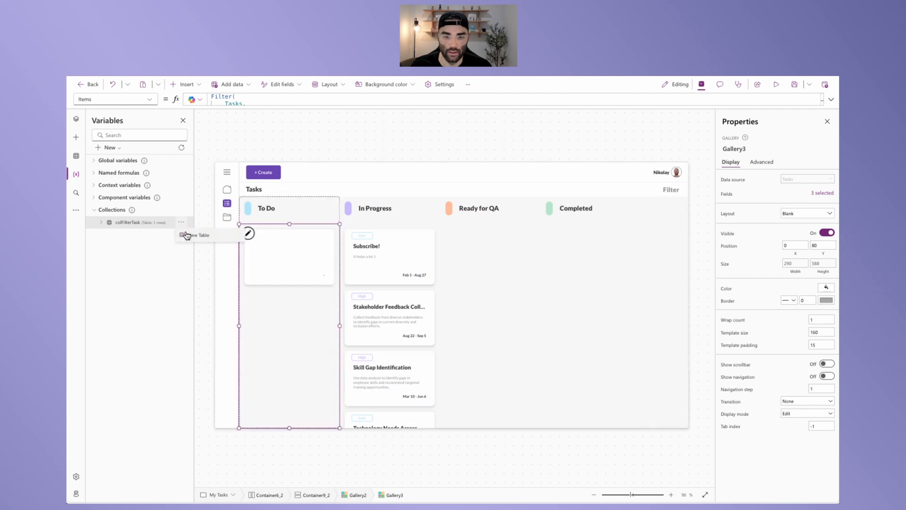
left_click(205, 235)
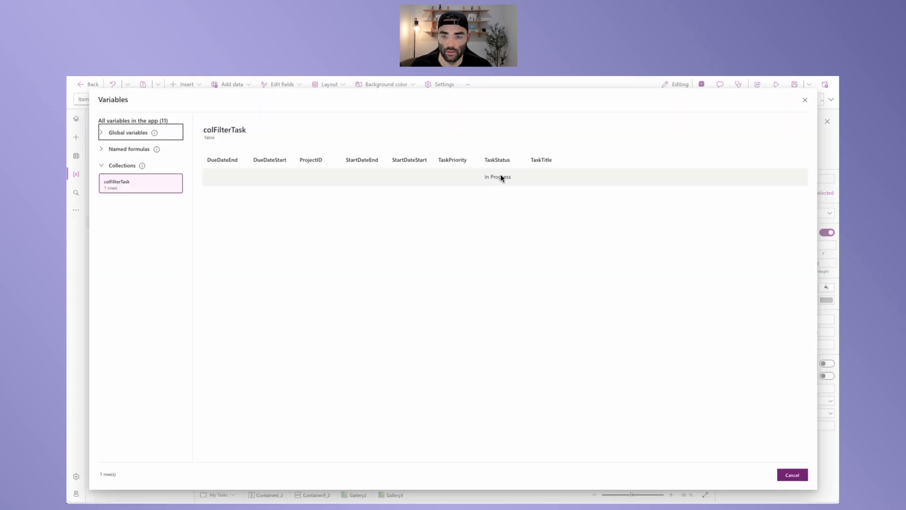
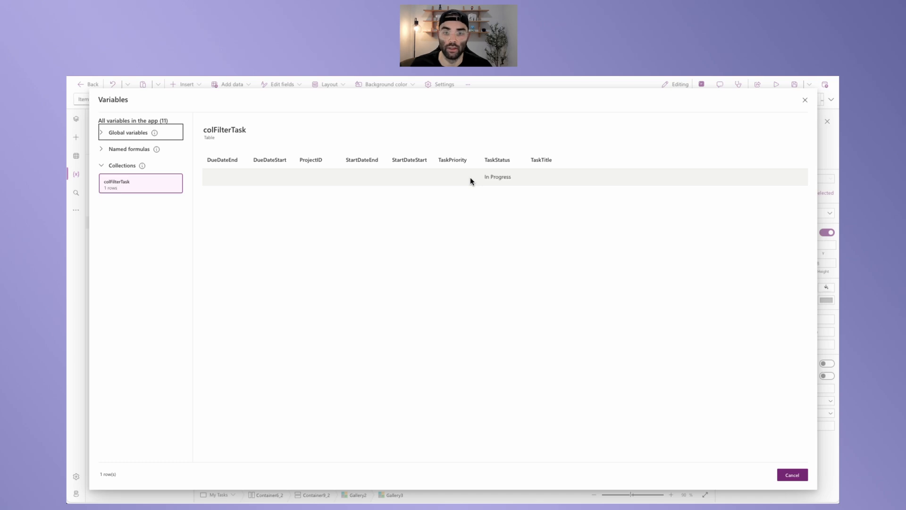
left_click(786, 473)
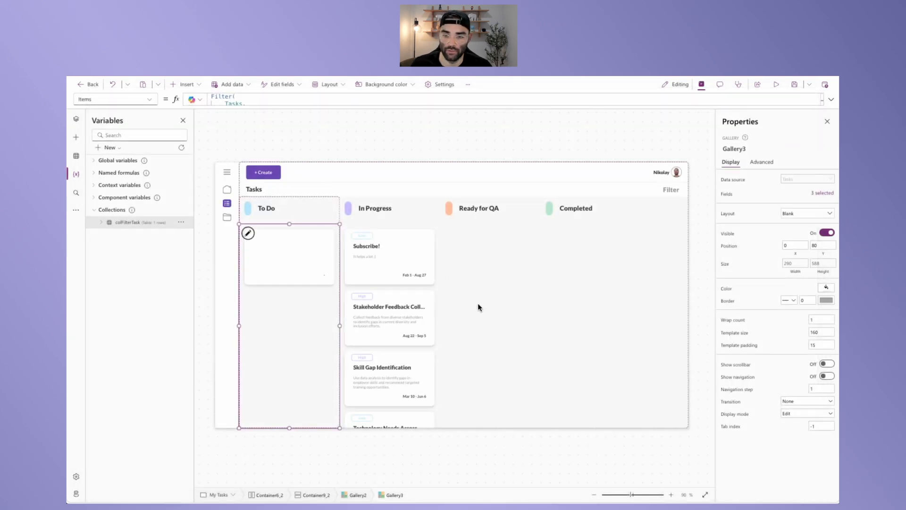
- Add a condition line to Gallery3's Items filter, opening with (Priority.Value = First(colFilterTask).TaskPriority after the status condition
left_click(831, 99)
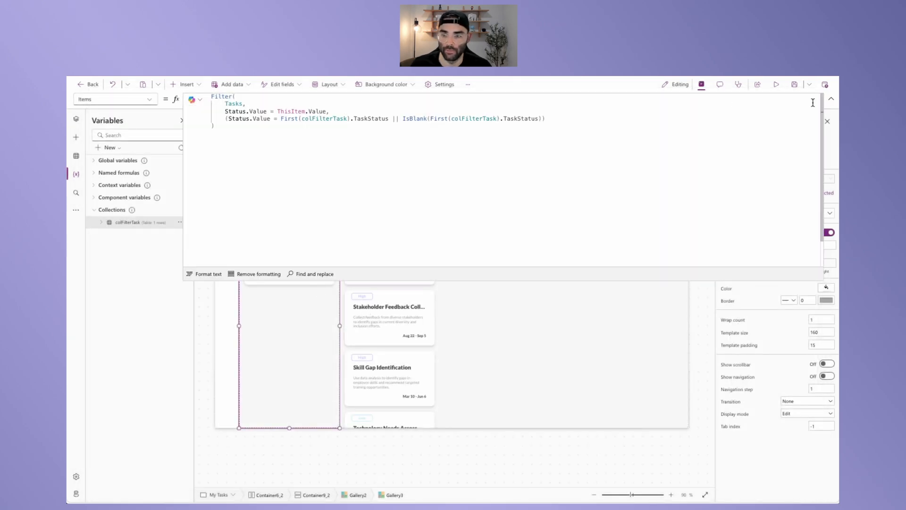
left_click(584, 122)
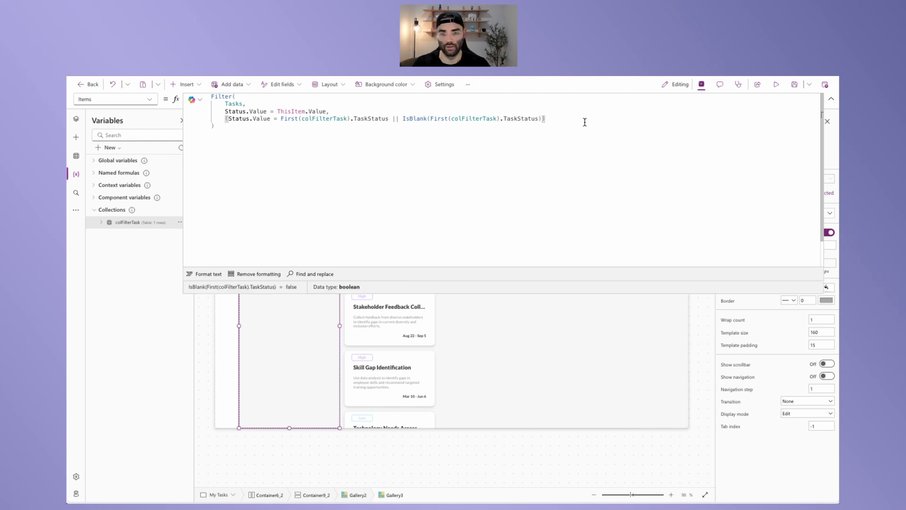
type(",")
key("shift+Return")
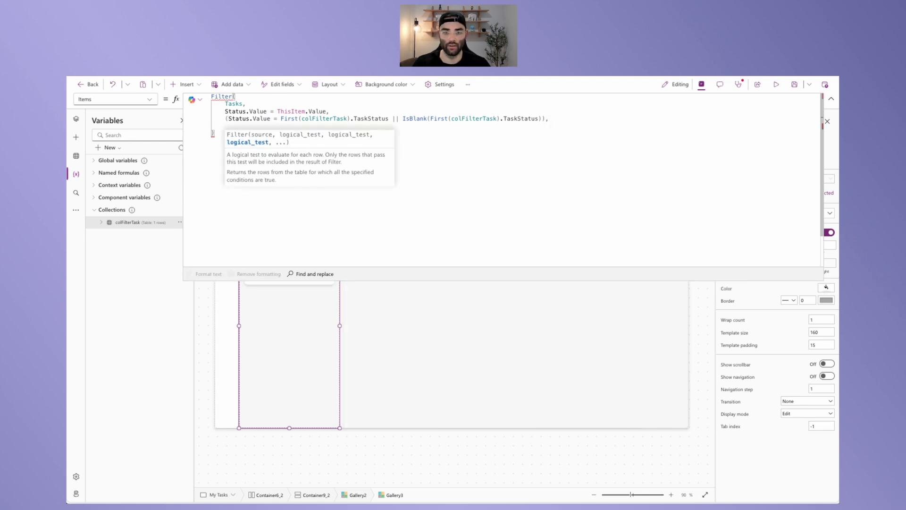
type("(")
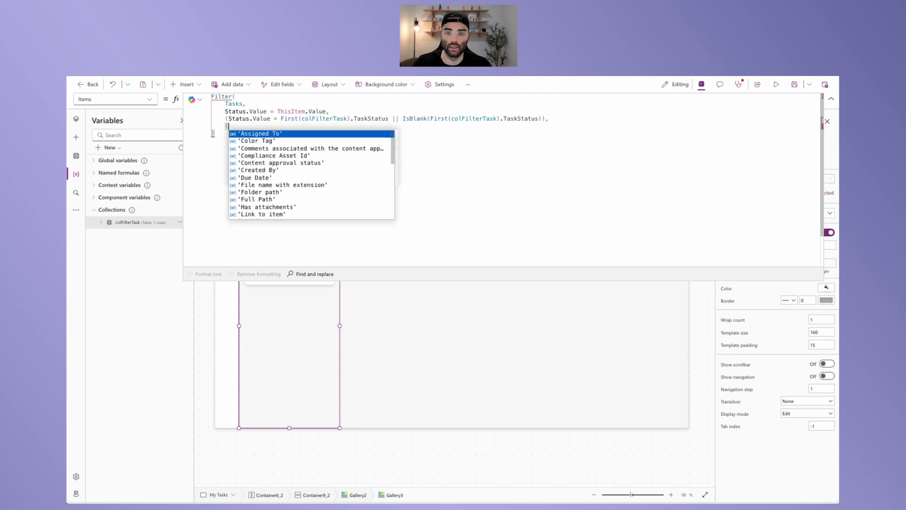
type("Priorit")
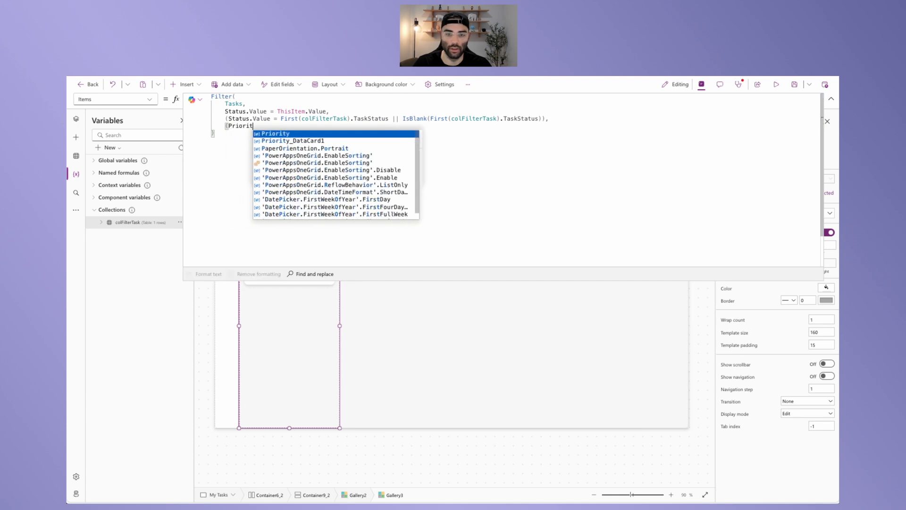
type("y.Value ")
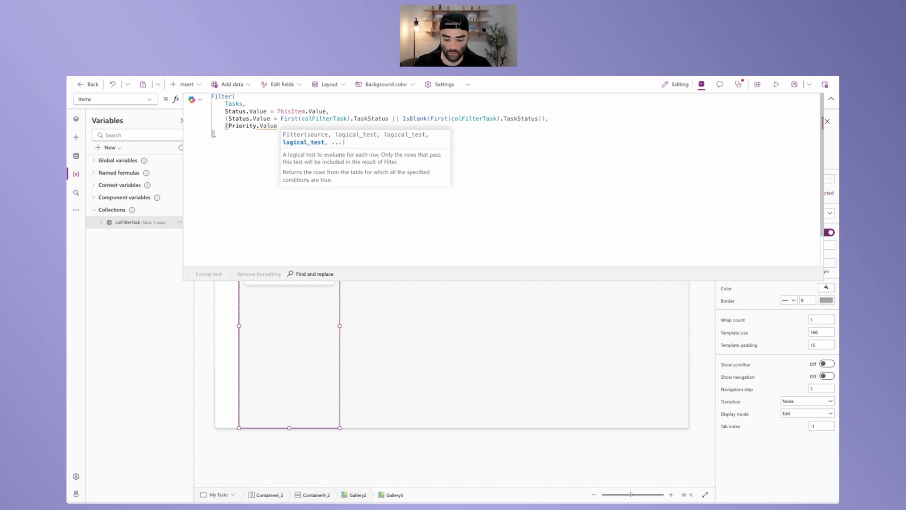
type("= First")
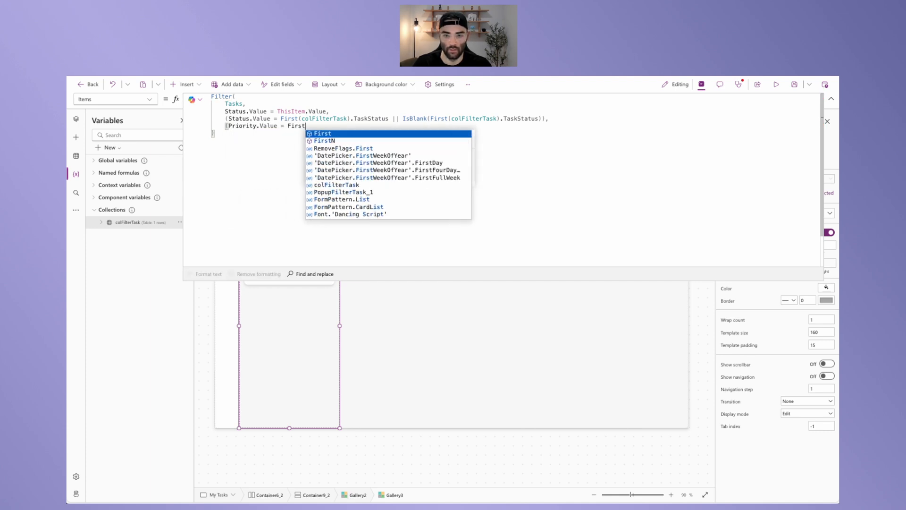
type("(col")
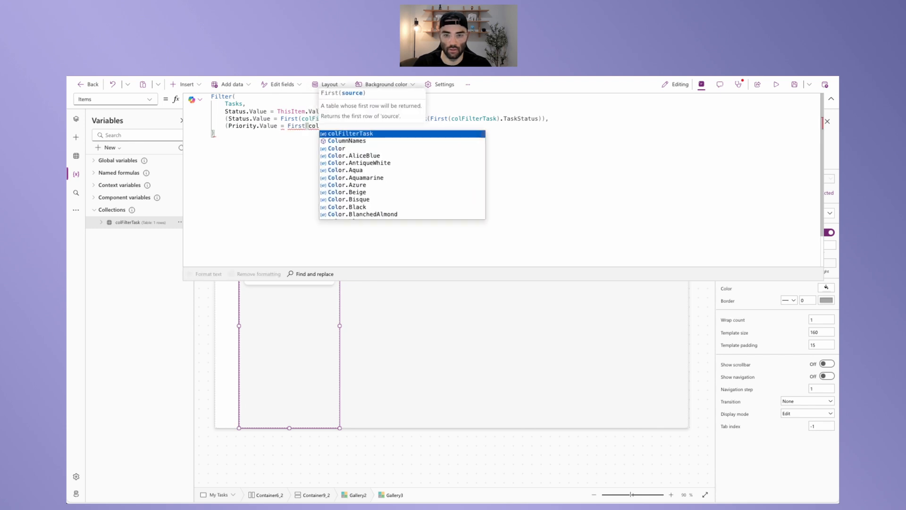
key("Tab")
type(").")
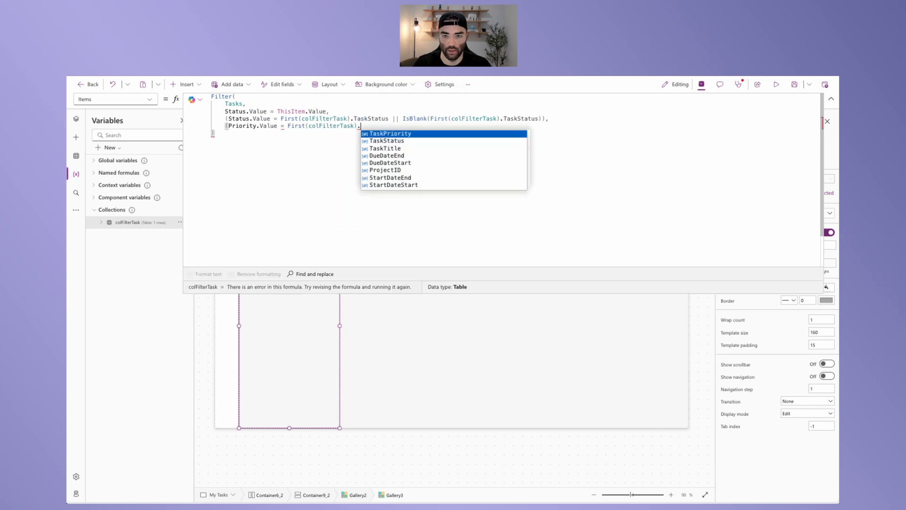
type("Pri")
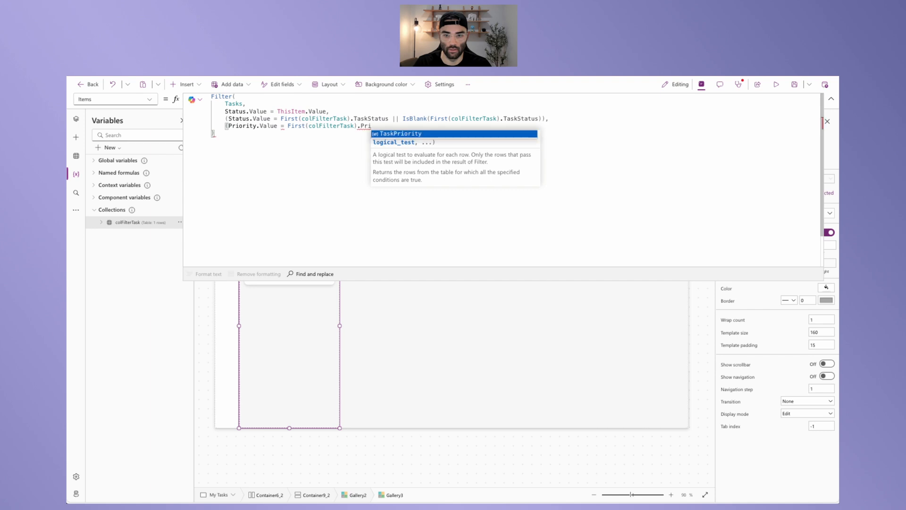
key("Tab")
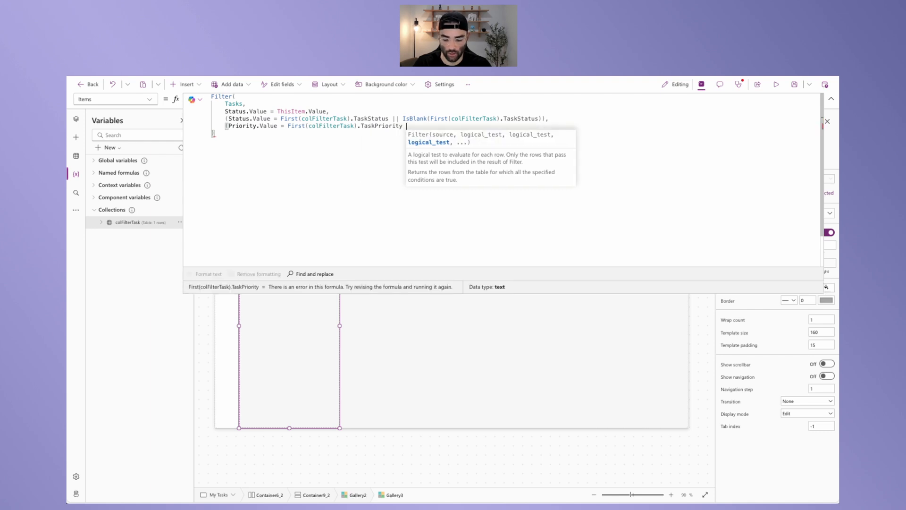
- Complete the priority condition with || IsBlank(First(colFilterTask).TaskPriority)) and collapse the formula editor
type("|| Is")
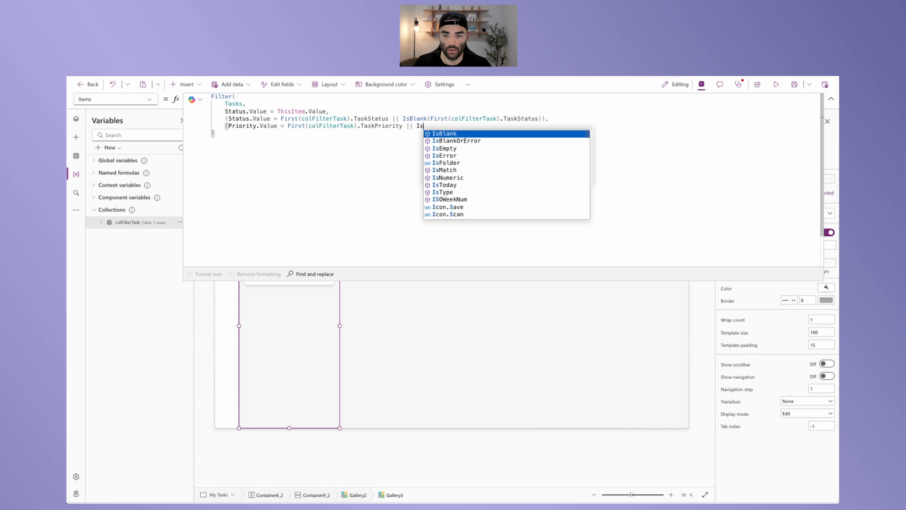
type("Blank(First")
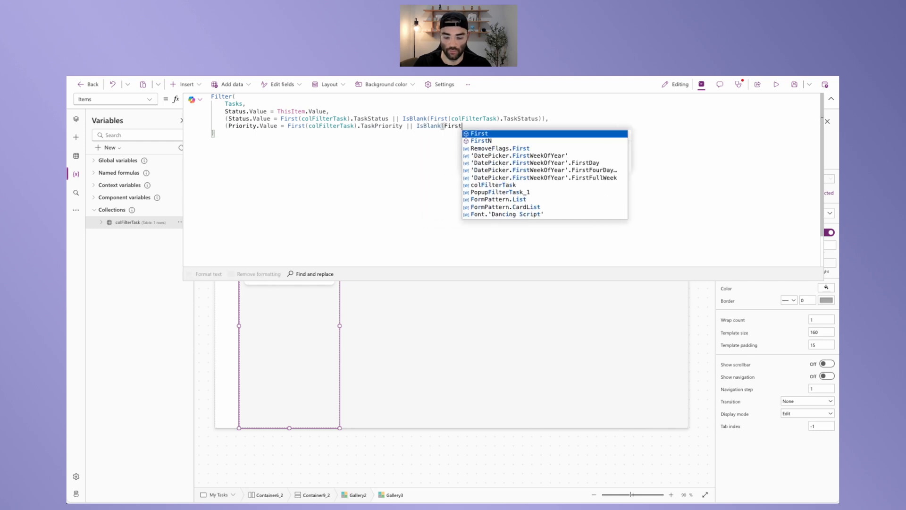
type("(col")
key("Tab")
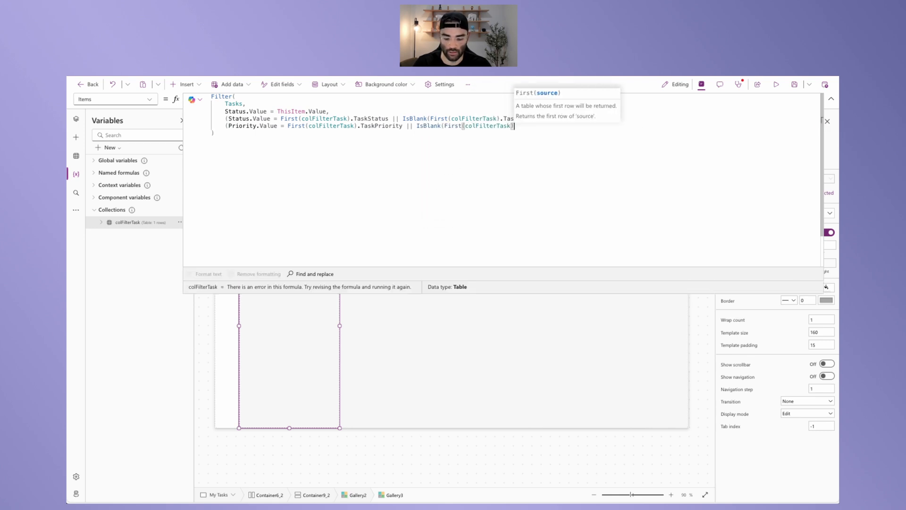
type(").Prio")
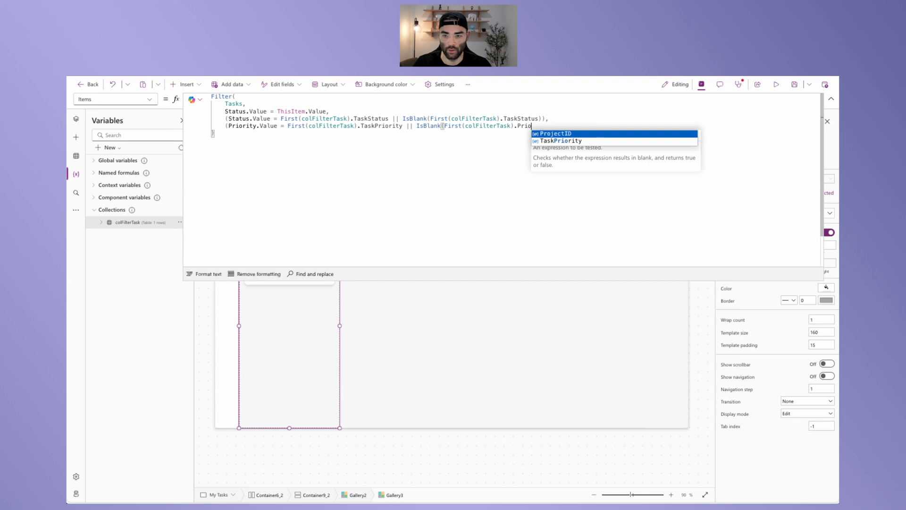
key("Down")
key("Tab")
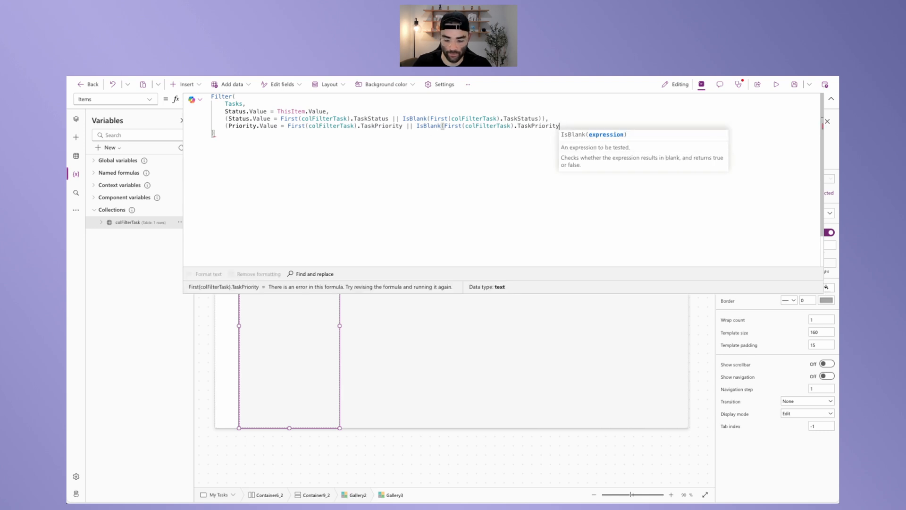
type("))")
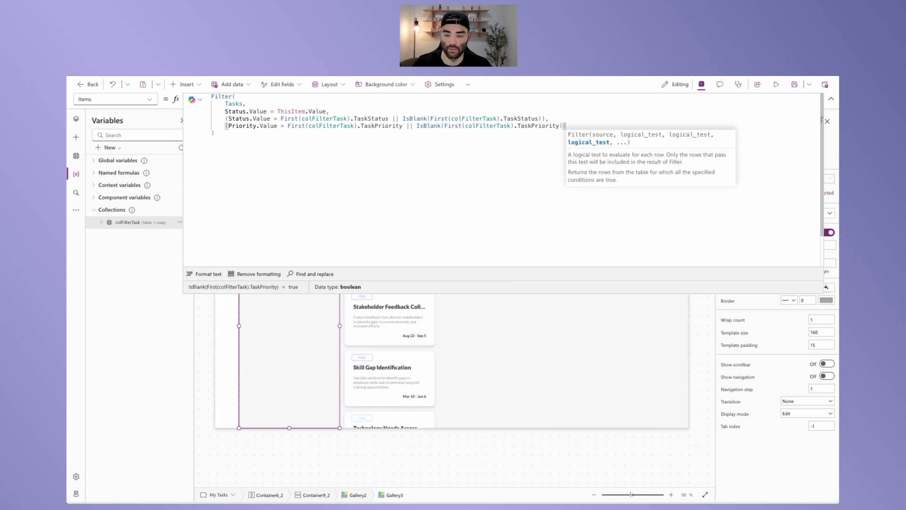
left_click(830, 98)
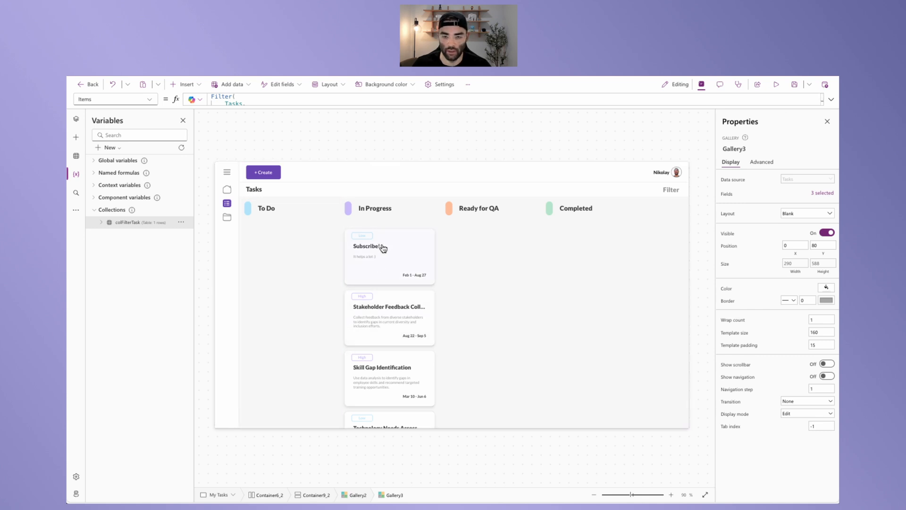
- Look through the In Progress tasks, then set the filter popup's Priority to High and apply it
scroll(386, 323, "down", 1)
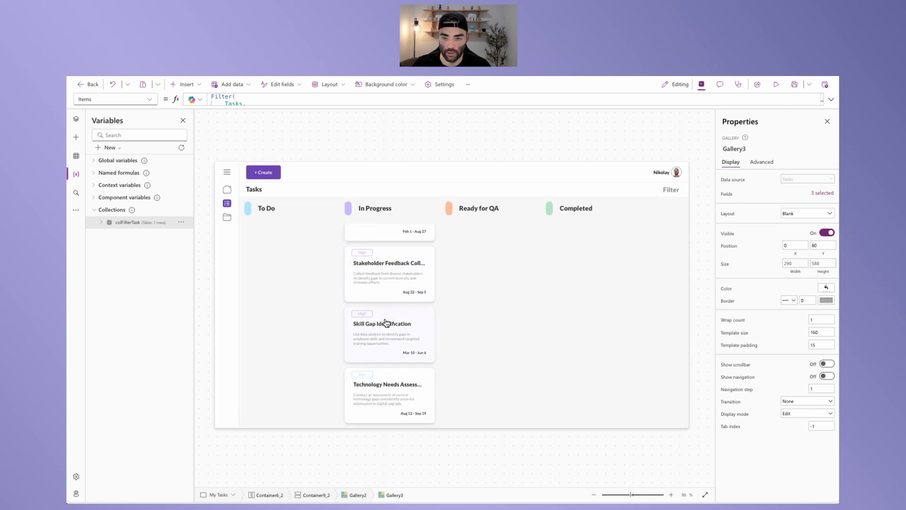
scroll(388, 347, "up", 1)
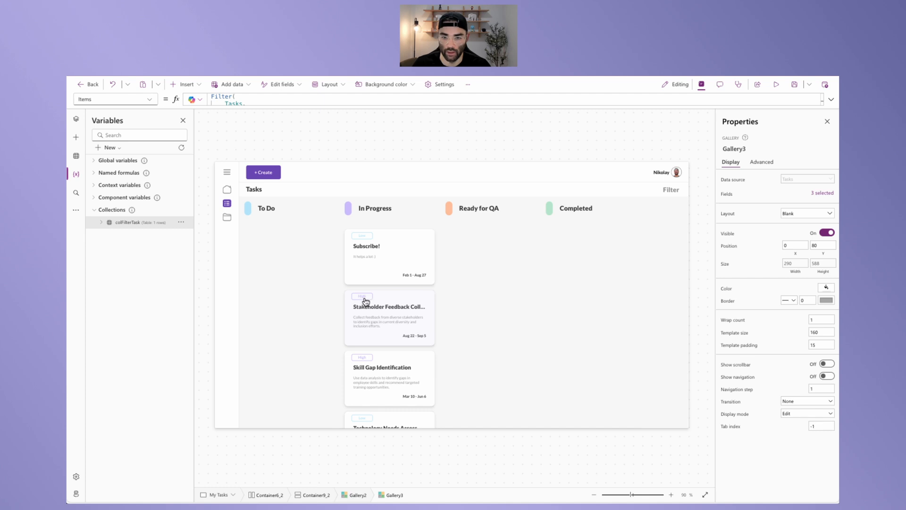
left_click(669, 190)
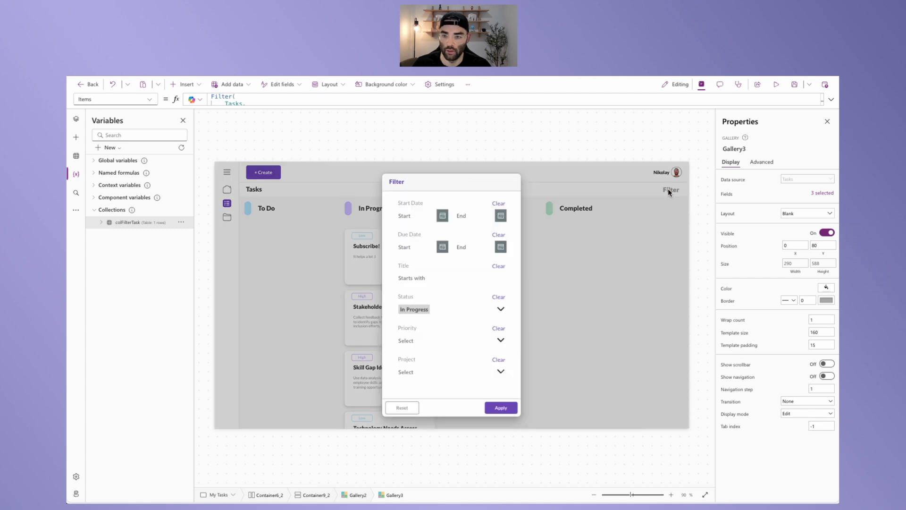
left_click(427, 341)
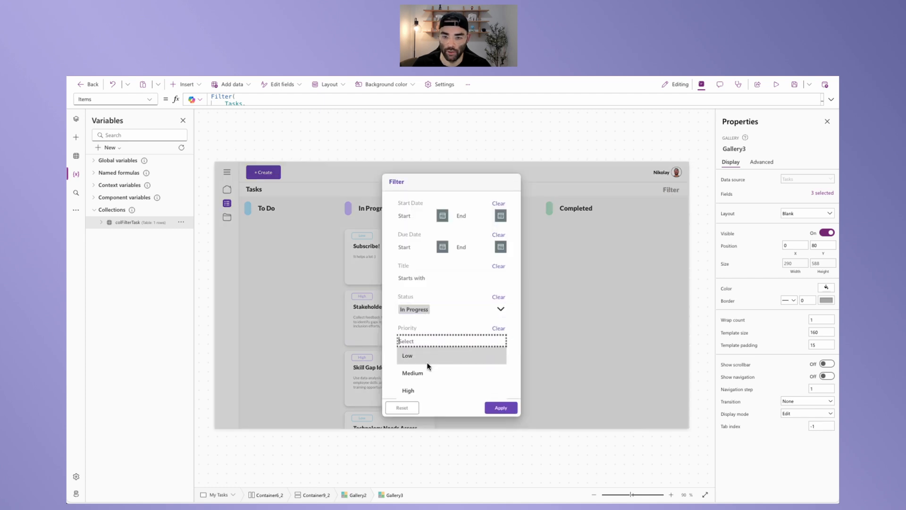
left_click(417, 389)
left_click(499, 409)
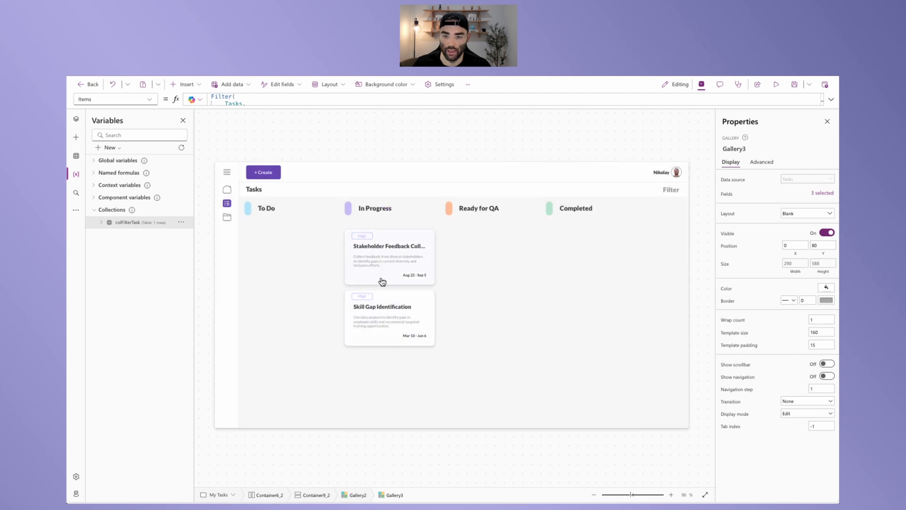
- Clear the Priority value in the filter popup, apply the filter and look over the In Progress tasks
left_click(670, 190)
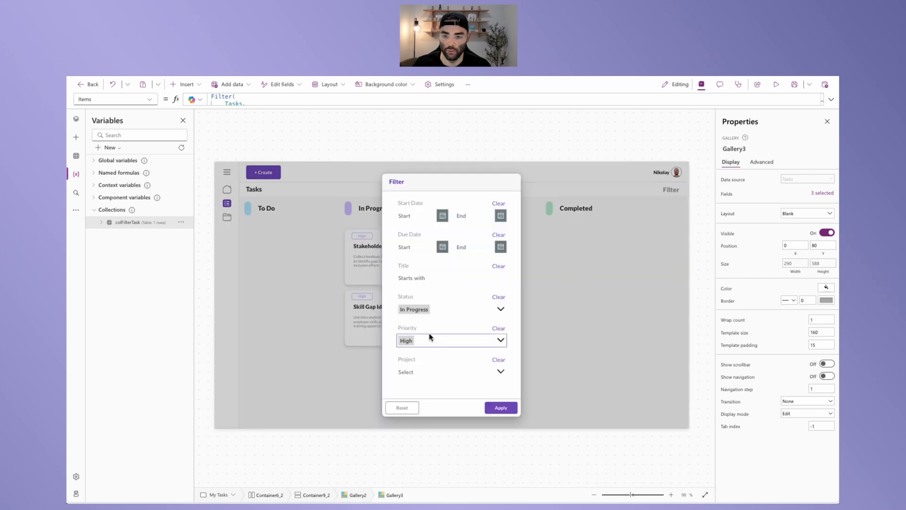
left_click(498, 328)
left_click(501, 408)
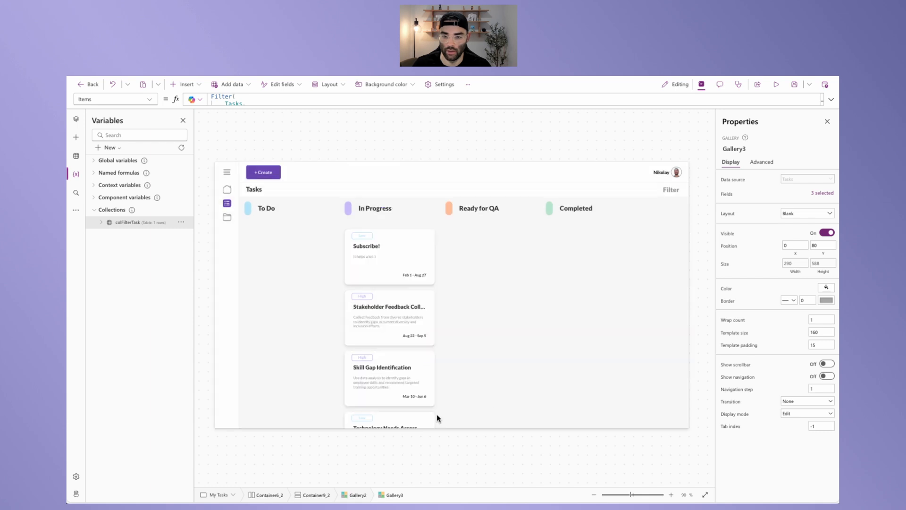
scroll(382, 362, "down", 2)
scroll(382, 362, "up", 2)
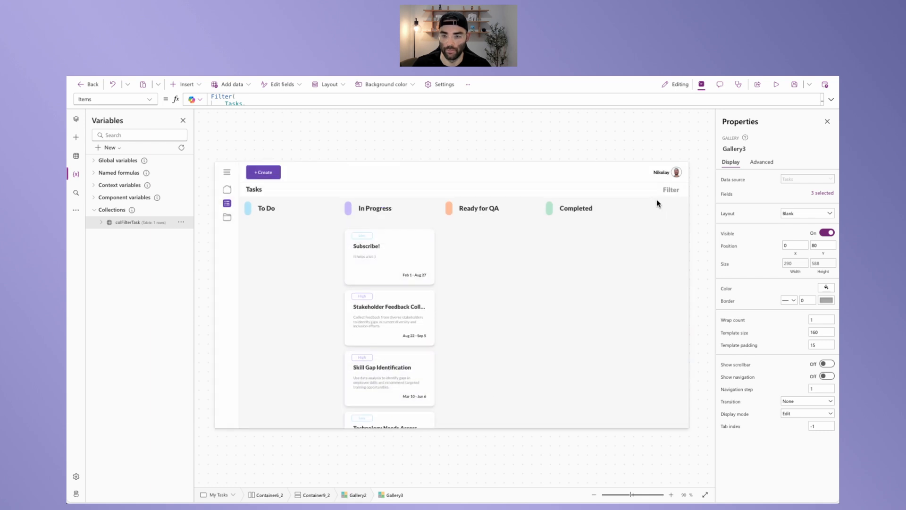
- Clear the Status value in the filter popup and apply the filter
left_click(677, 194)
left_click(499, 297)
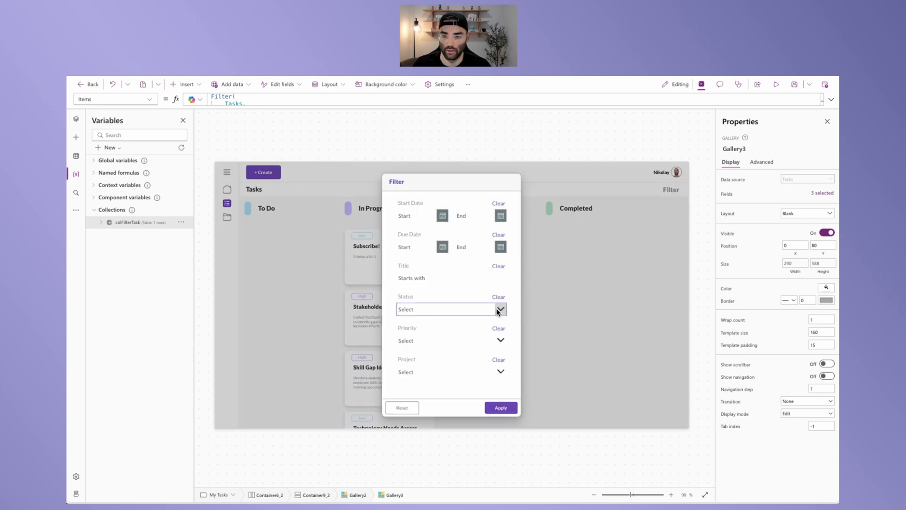
left_click(502, 408)
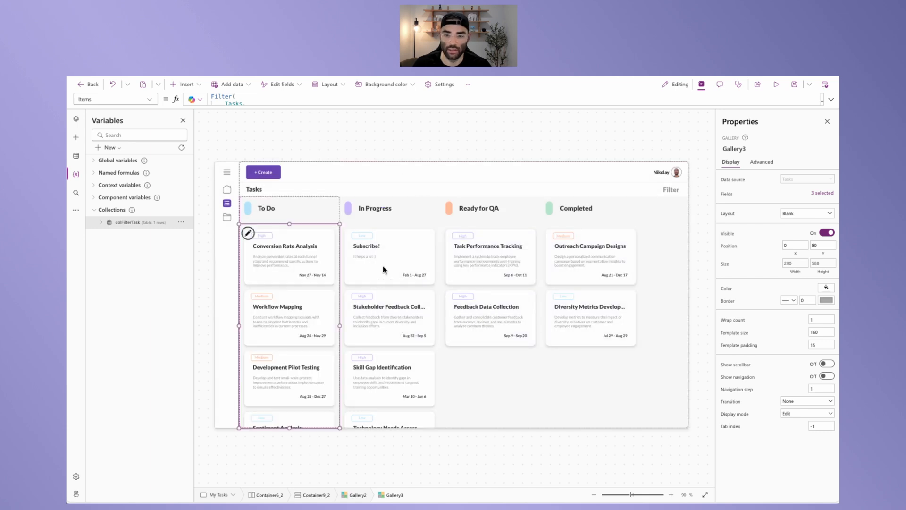
- Add a project condition to the gallery's Filter formula, starting with ('Project ID' = First(colFilterTask).ProjectID
left_click(400, 100)
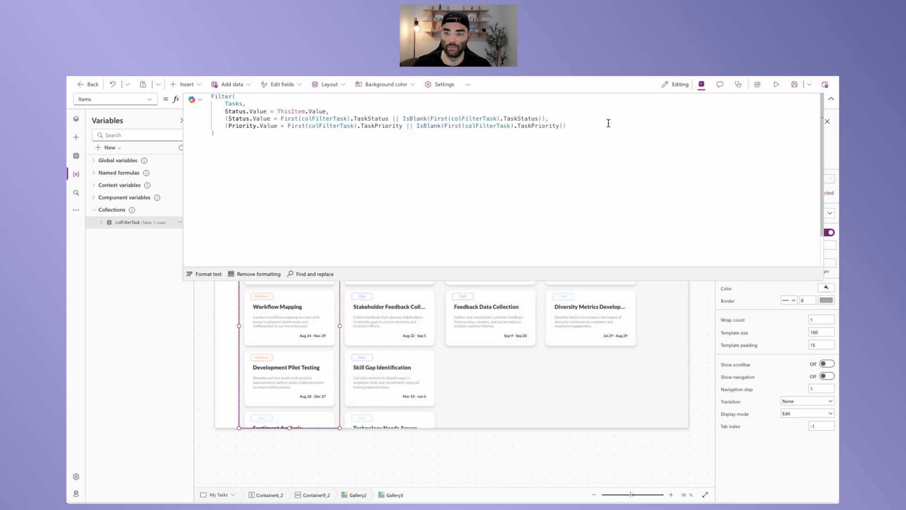
key("Down")
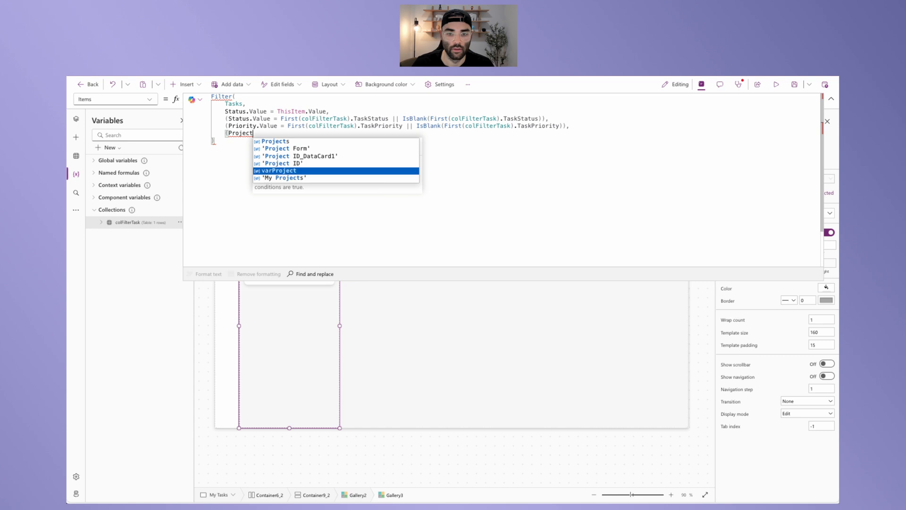
key("Up")
key("Tab")
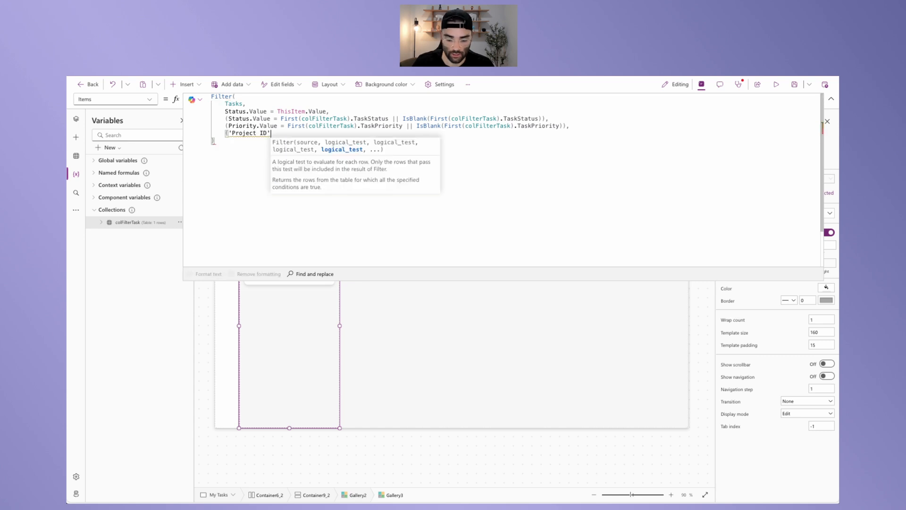
type("= ")
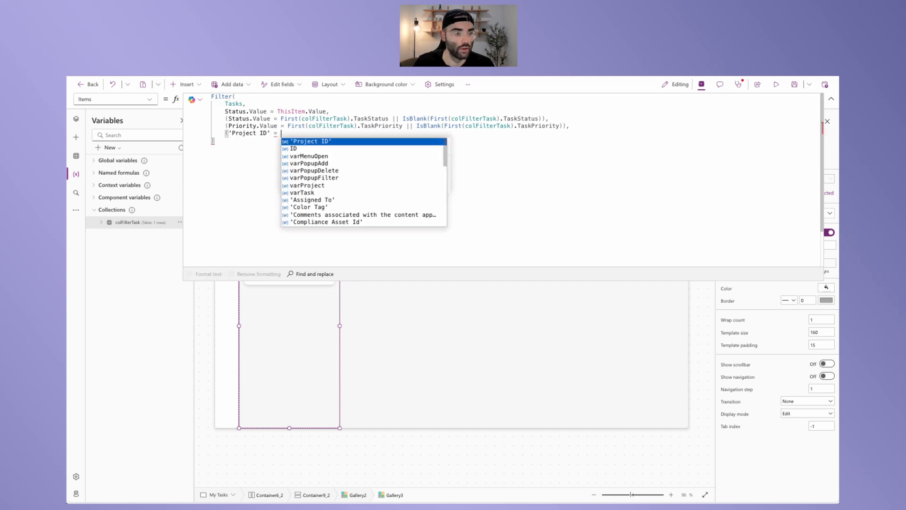
type("First(col")
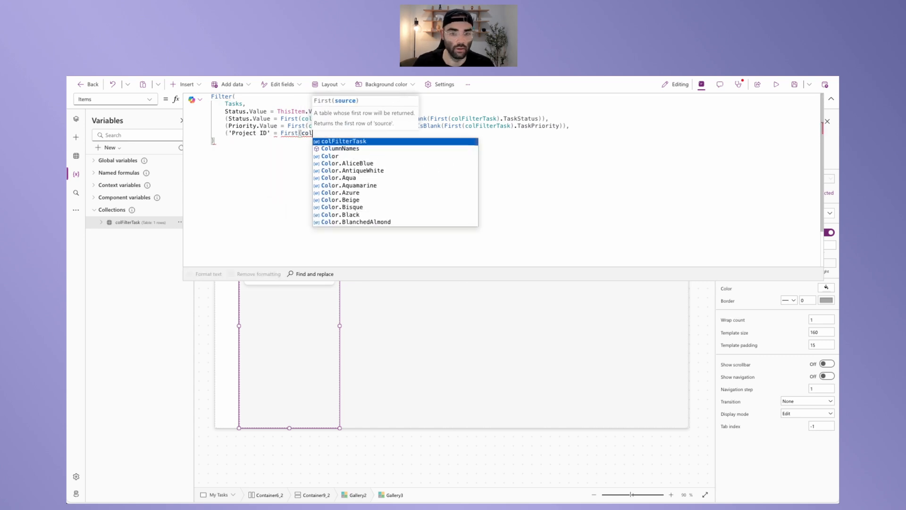
key("Tab")
type(").")
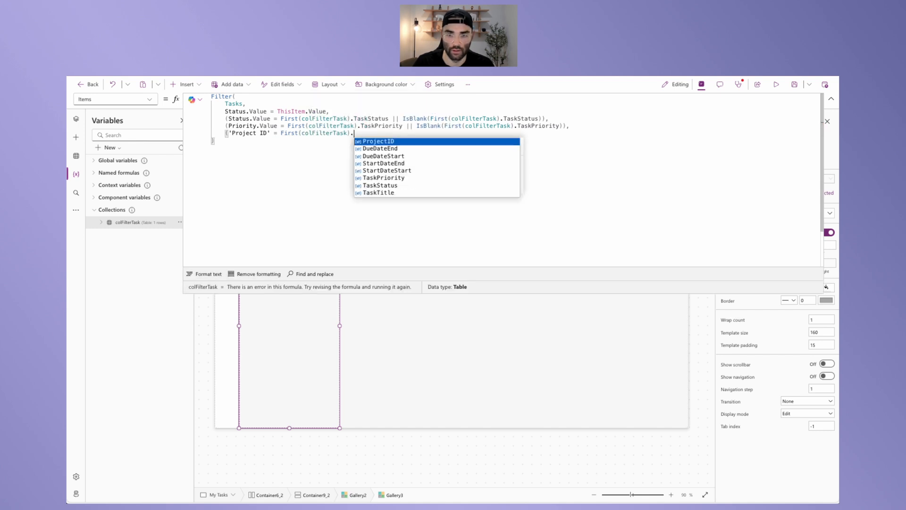
key("Tab")
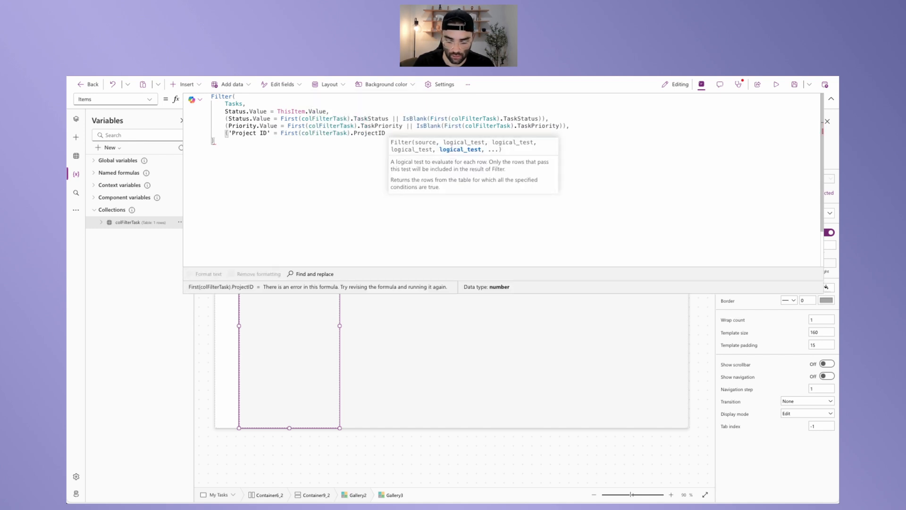
- Complete the project condition with || IsBlank(First(colFilterTask).ProjectID)), and add an empty line below it
type("|| IsB")
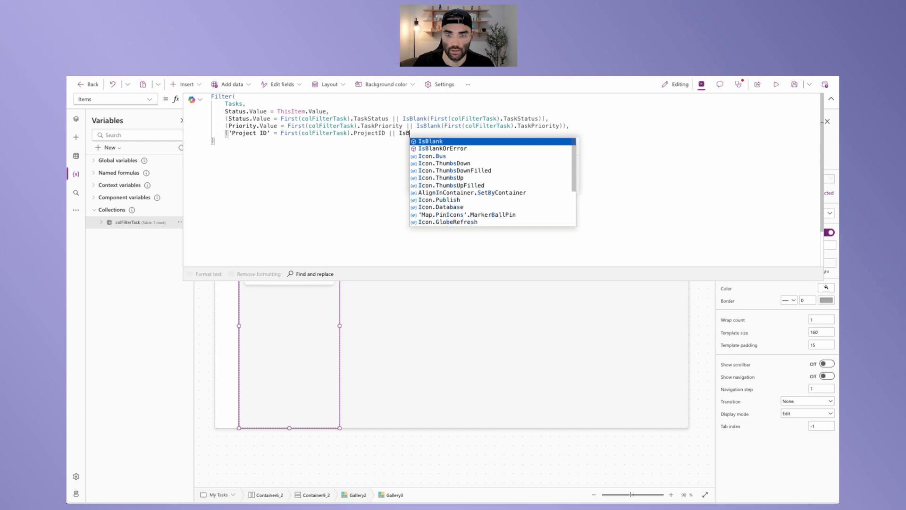
type("lank(First")
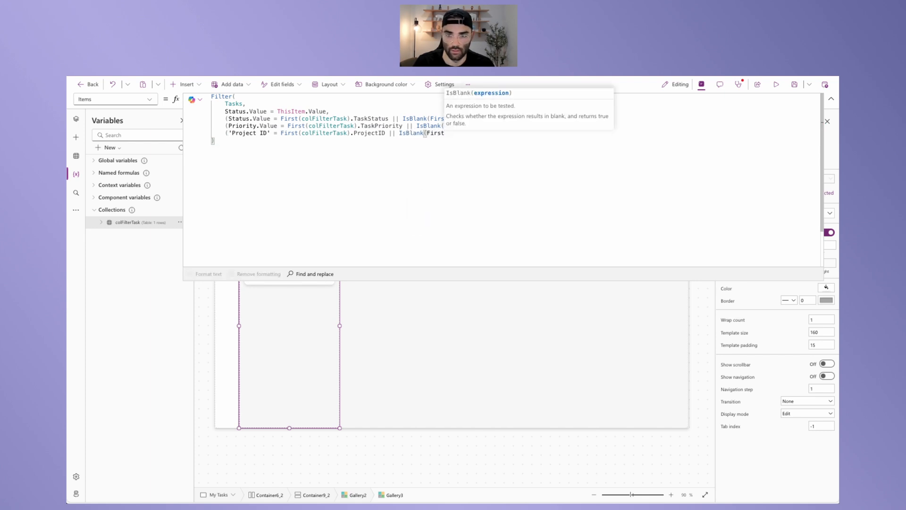
type("(colFilterTask)")
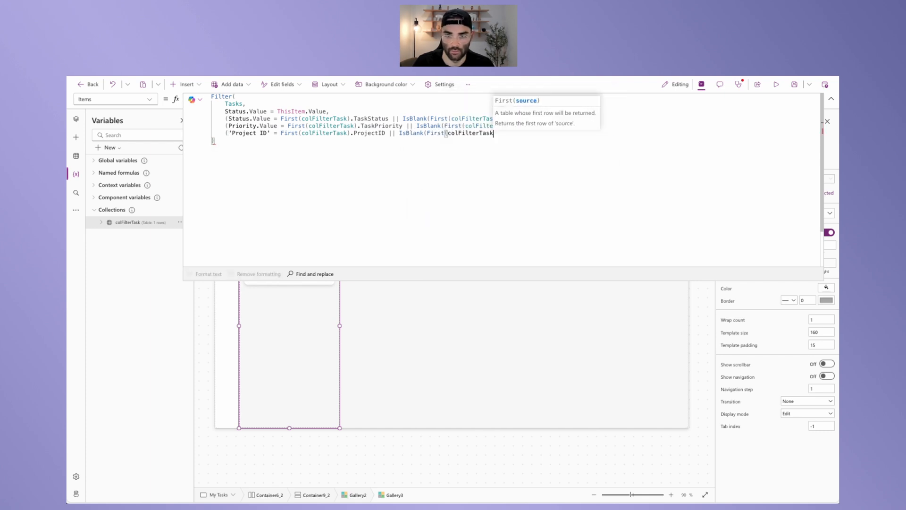
type(".ProjectID")
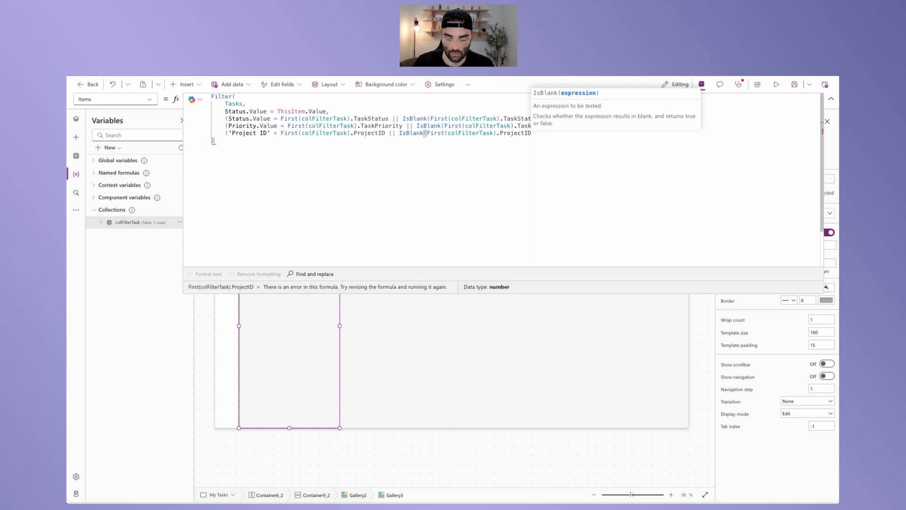
type(")),")
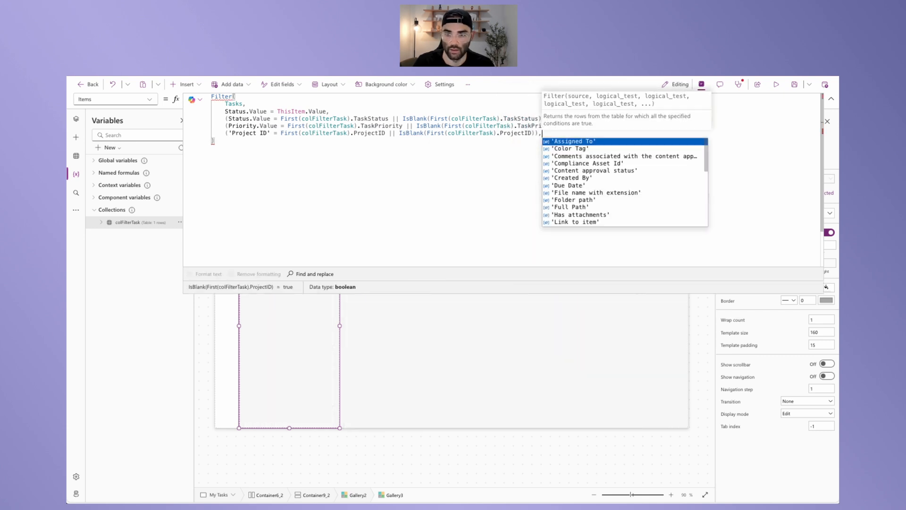
key("shift+Return")
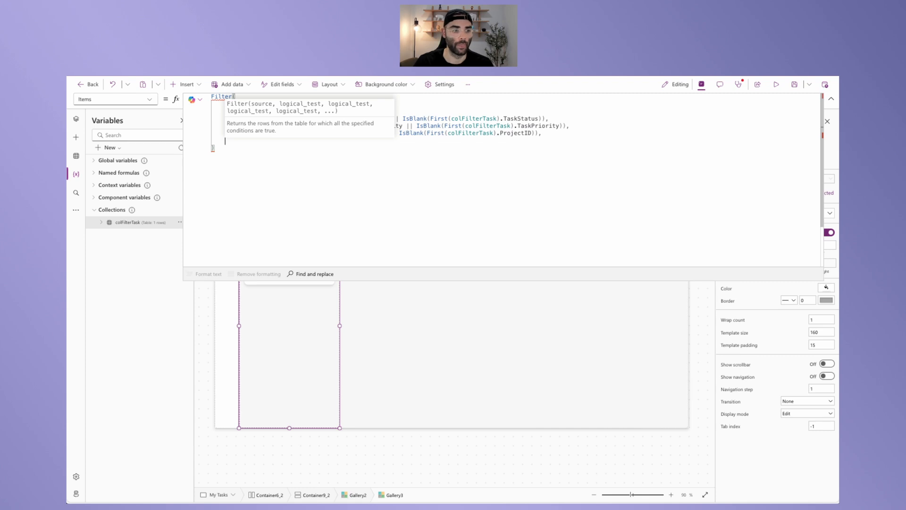
left_click(533, 185)
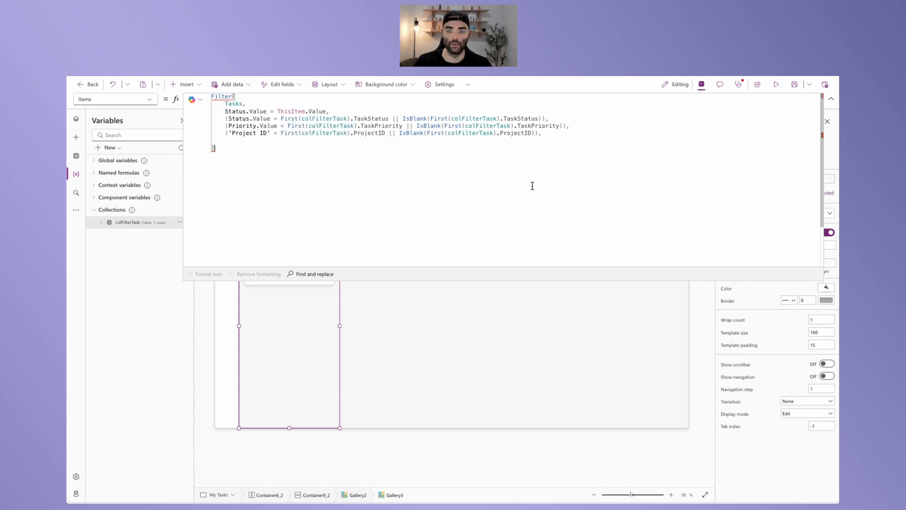
- Begin a start date condition under the project condition with ('Start Date' >= First(colFilterTask).StartDateStart
left_click(250, 141)
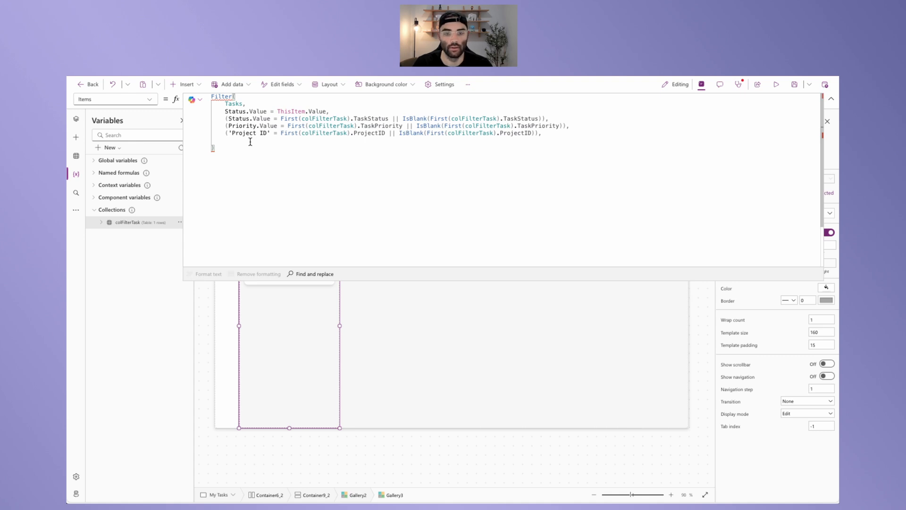
type("('Start Date'")
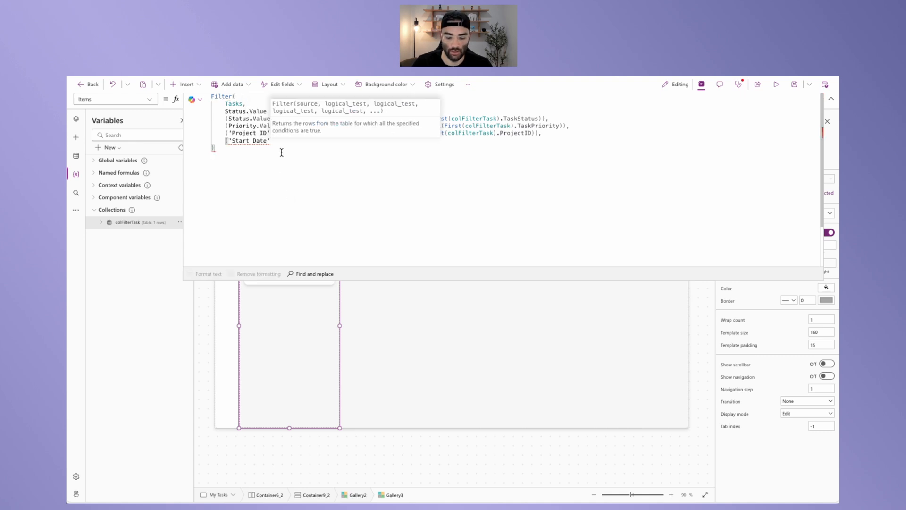
type(" >")
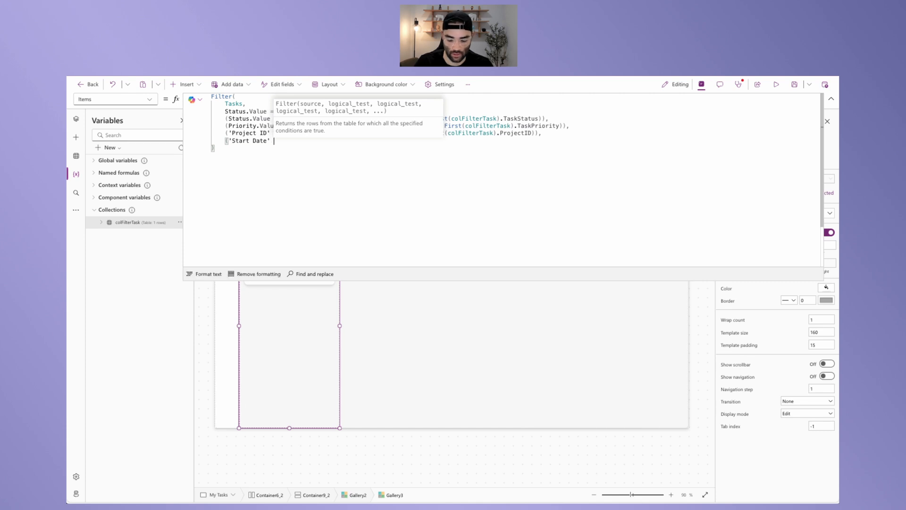
type("= ")
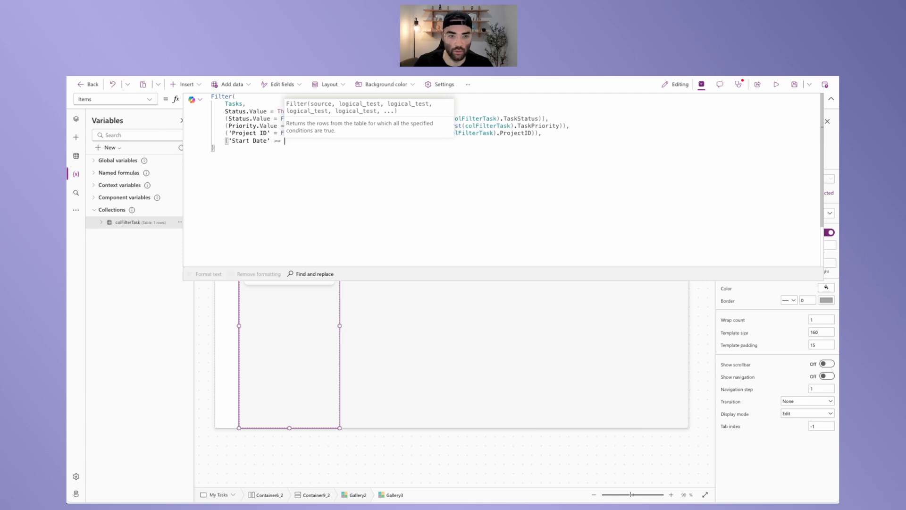
type("First(col")
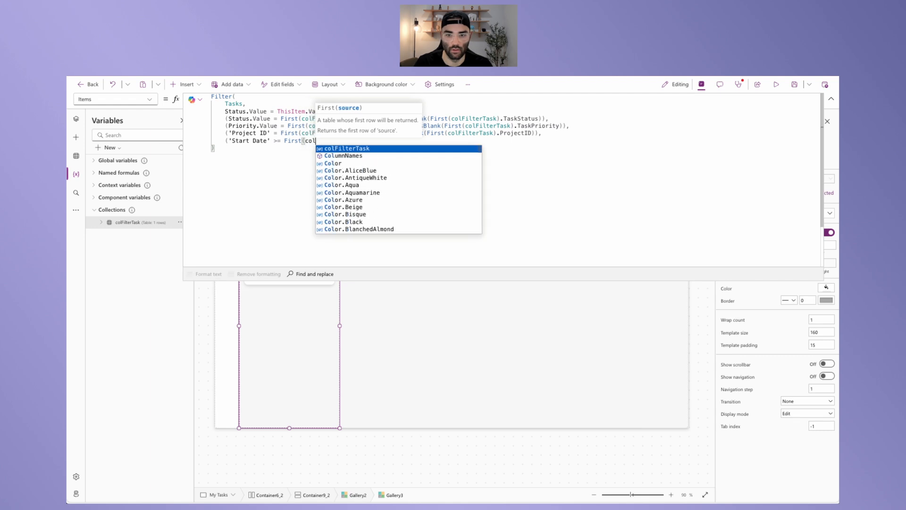
key("Tab")
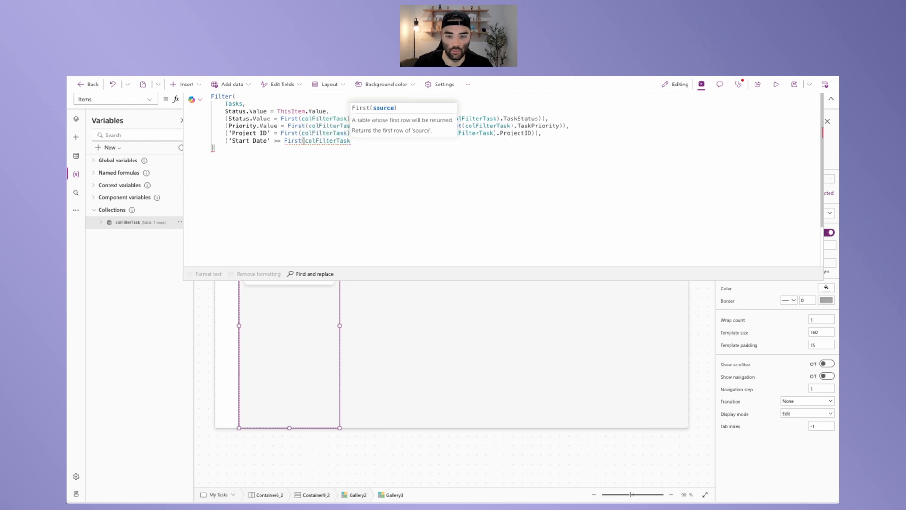
type(").")
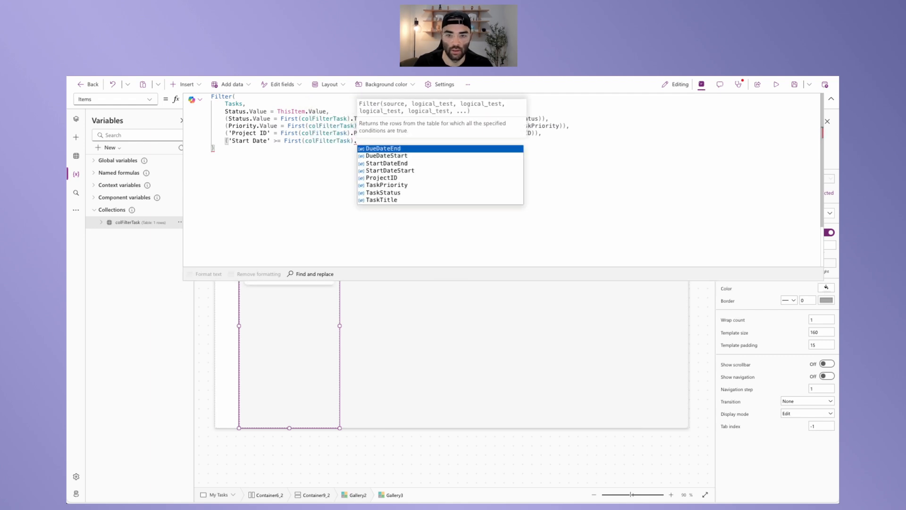
type("Startt")
key("Down")
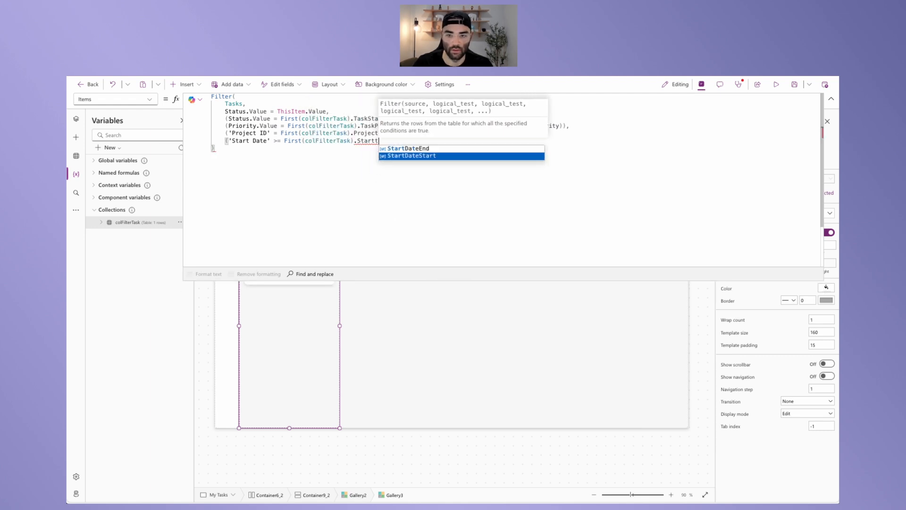
key("Tab")
- Complete the start date condition with || IsBlank(First(colFilterTask).StartDateStart)), and add a new line below it
type("|| ")
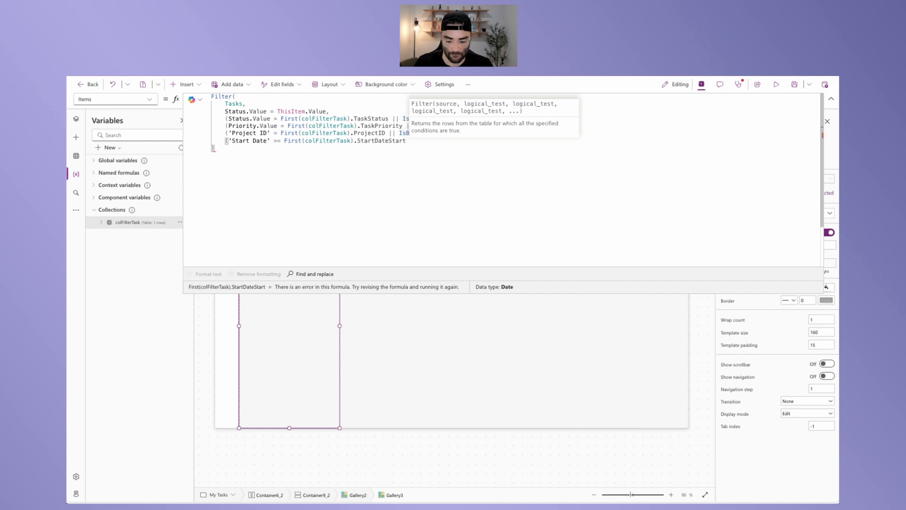
type("Is")
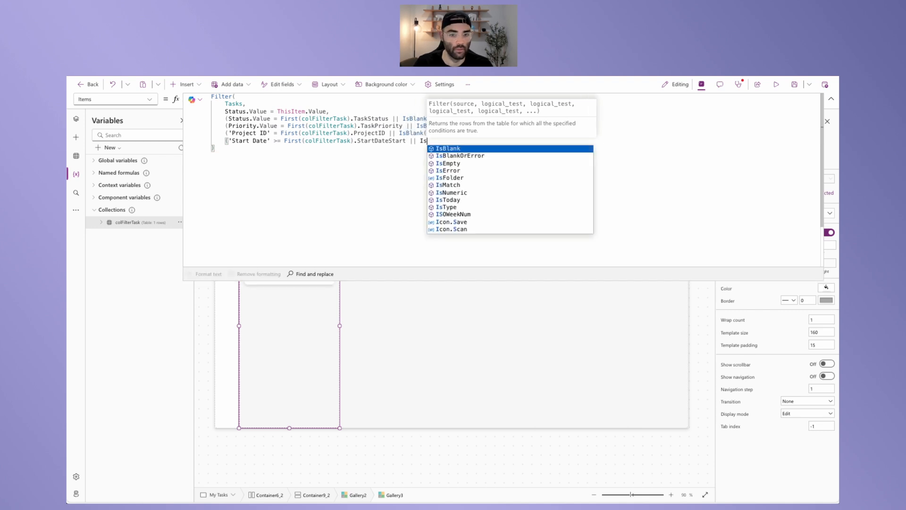
type("Blank(first")
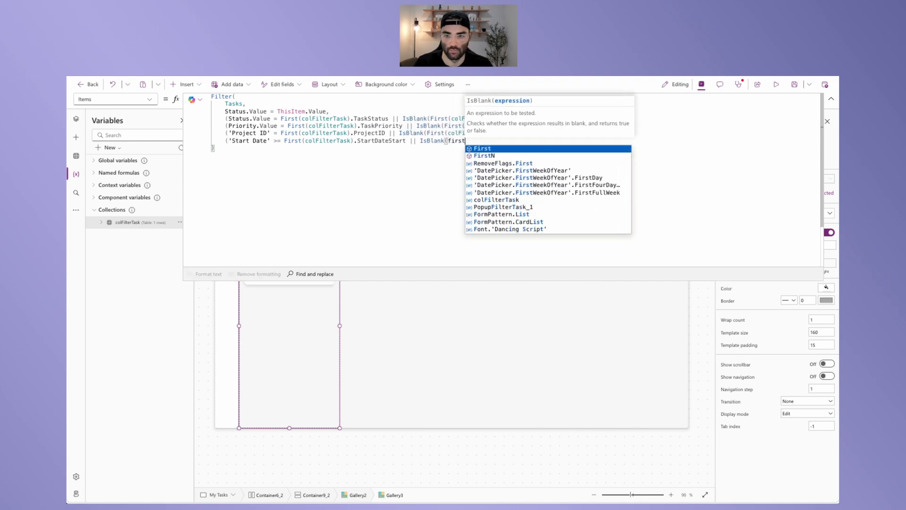
key("BackSpace")
key("BackSpace")
key("BackSpace")
key("BackSpace")
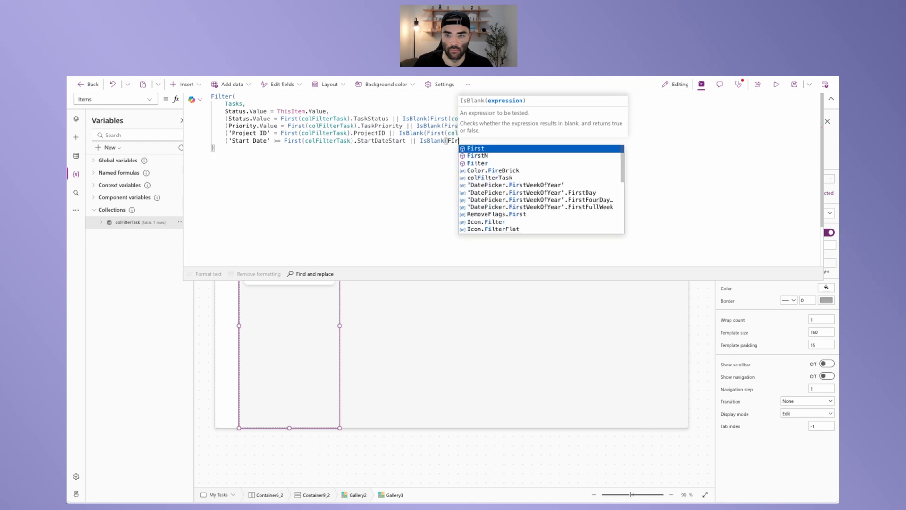
type("First(colFilterTask")
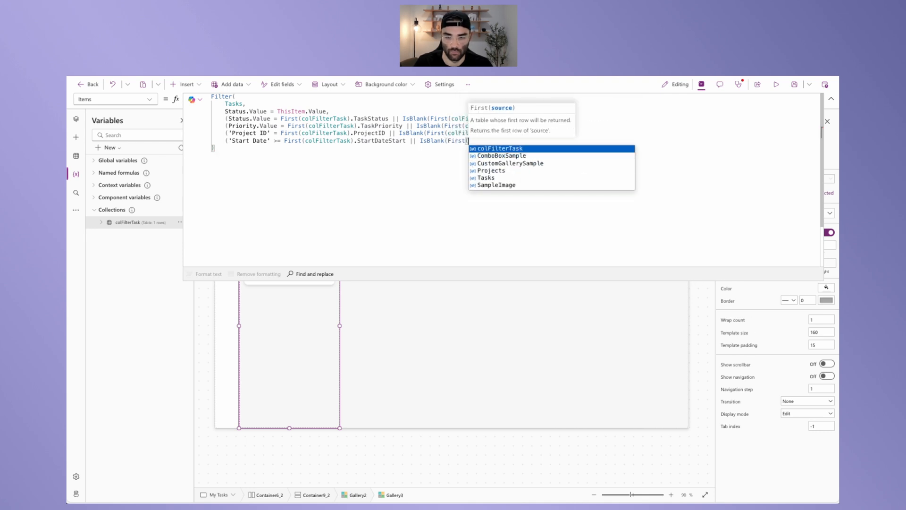
type(").")
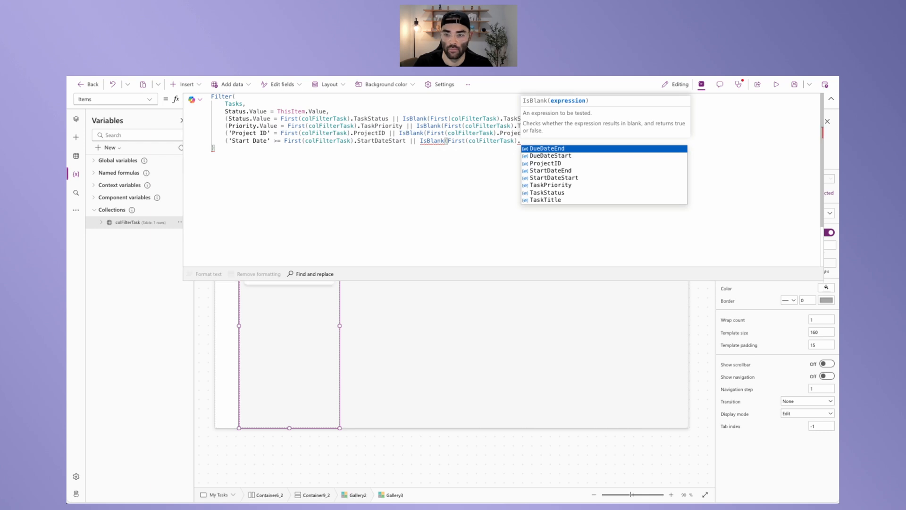
type("StartDateStart)")
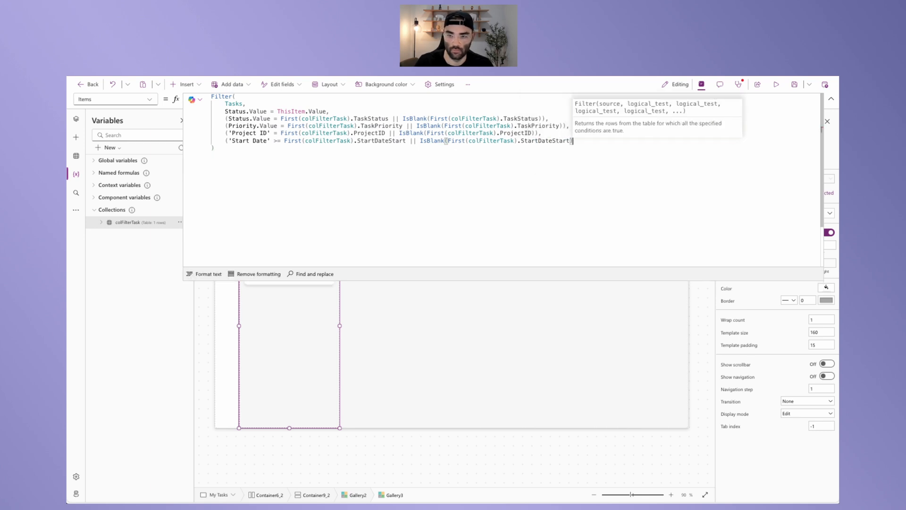
type(")")
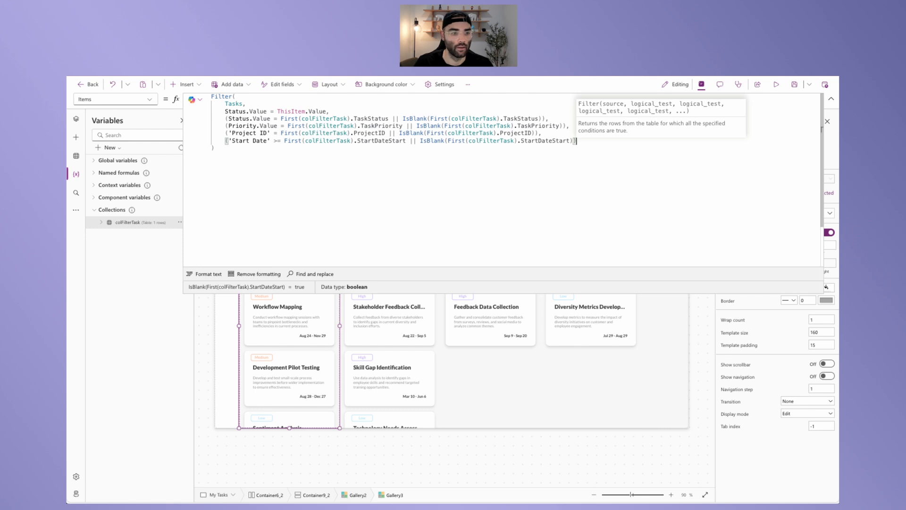
type(",")
key("shift+Return")
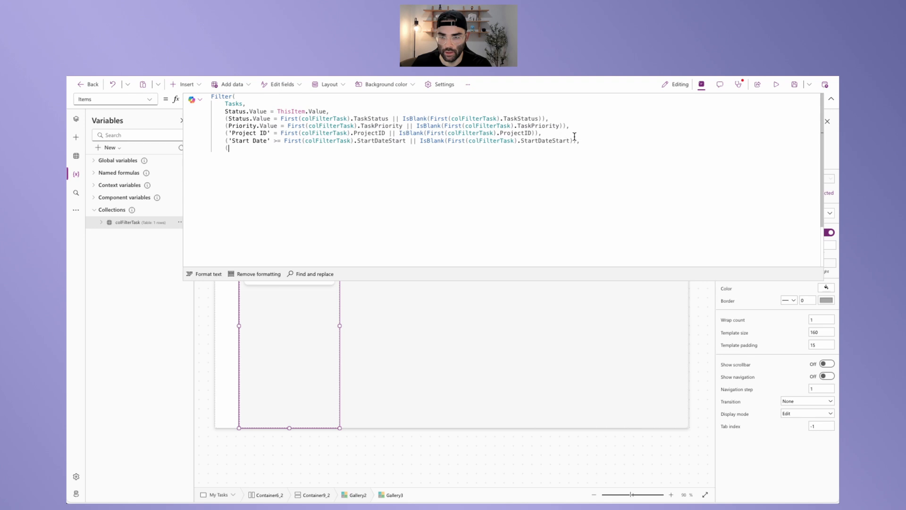
- Duplicate the start date condition onto the line below it and change the copy's comparison operator to <=
left_click_drag(585, 140, 228, 140)
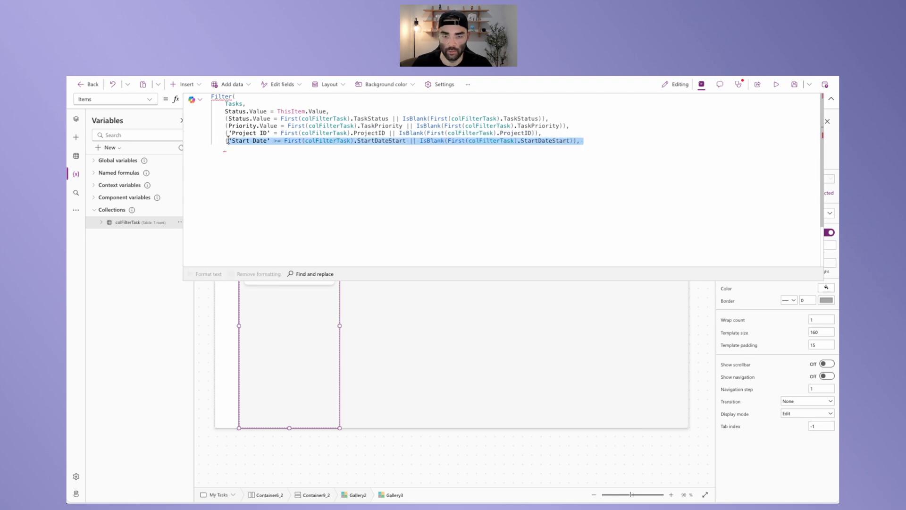
left_click(248, 153)
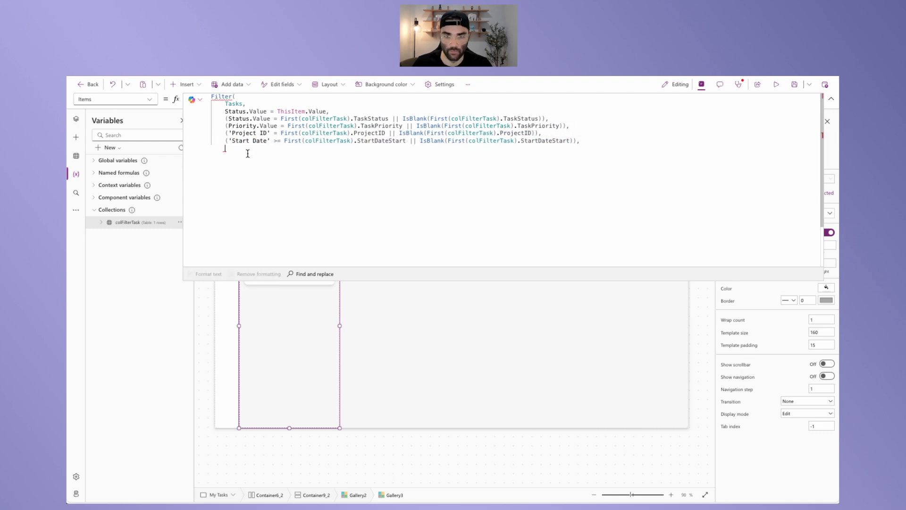
type("('Start Date' >= First(colFilterTask).StartDateStart || IsBlank(First(colFilterTask).StartDateStart)),")
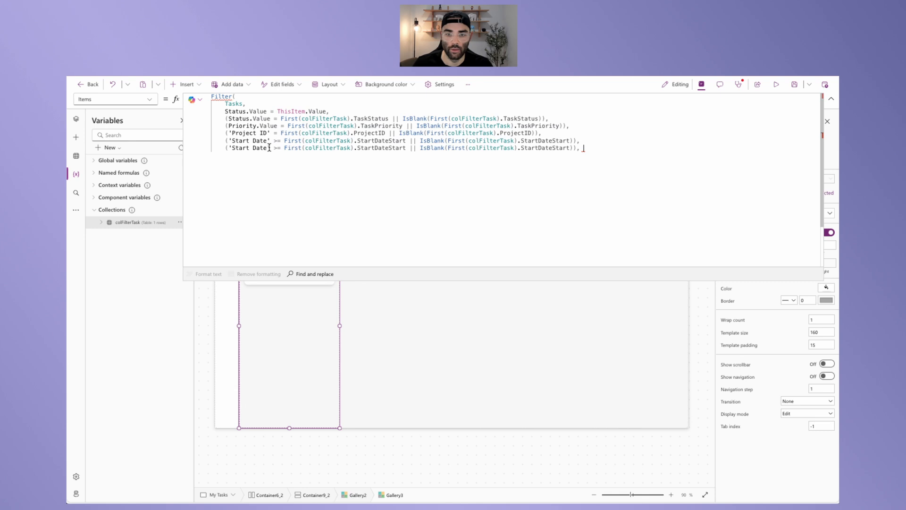
double_click(281, 148)
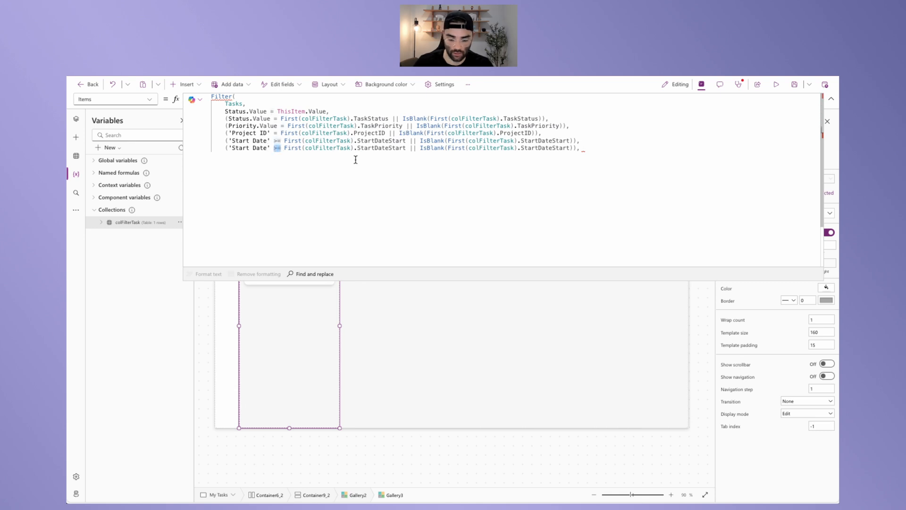
type("<")
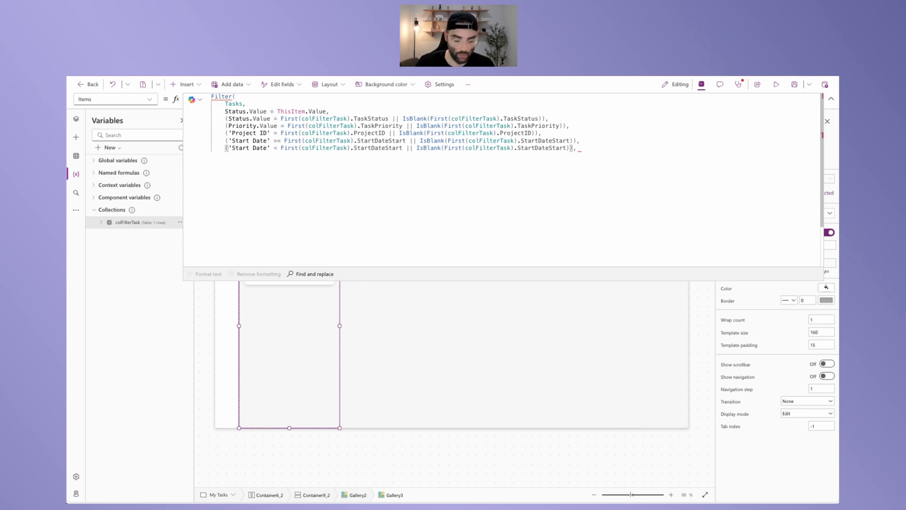
type("=")
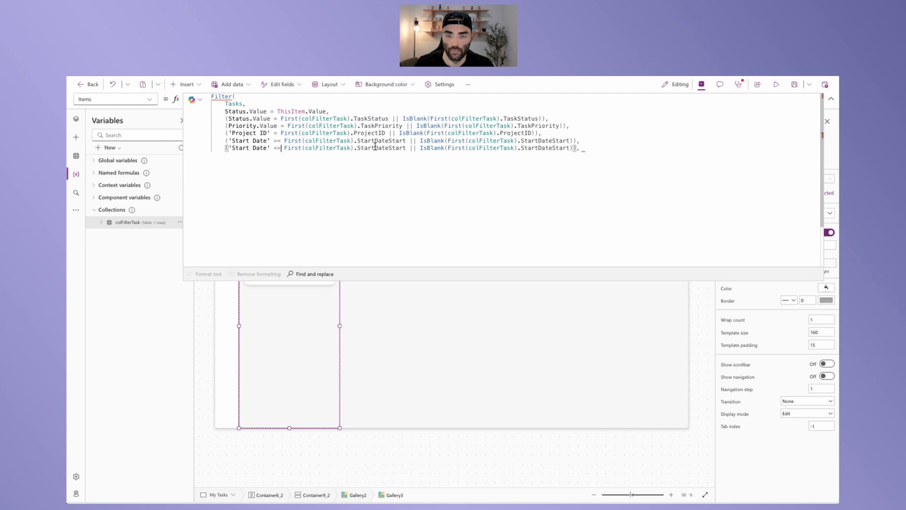
- Replace StartDateStart with StartDateEnd in both the comparison and the IsBlank check of the <= start date condition
double_click(391, 148)
type("StartDateEnd")
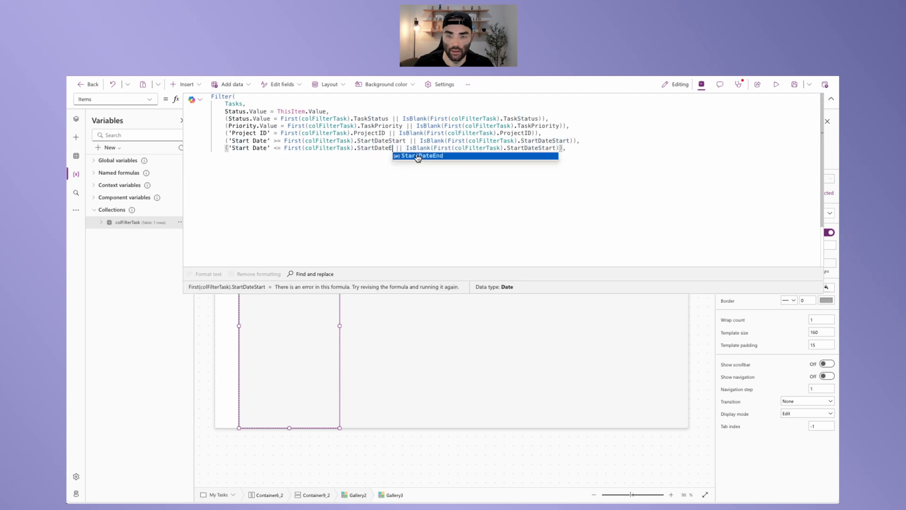
double_click(546, 148)
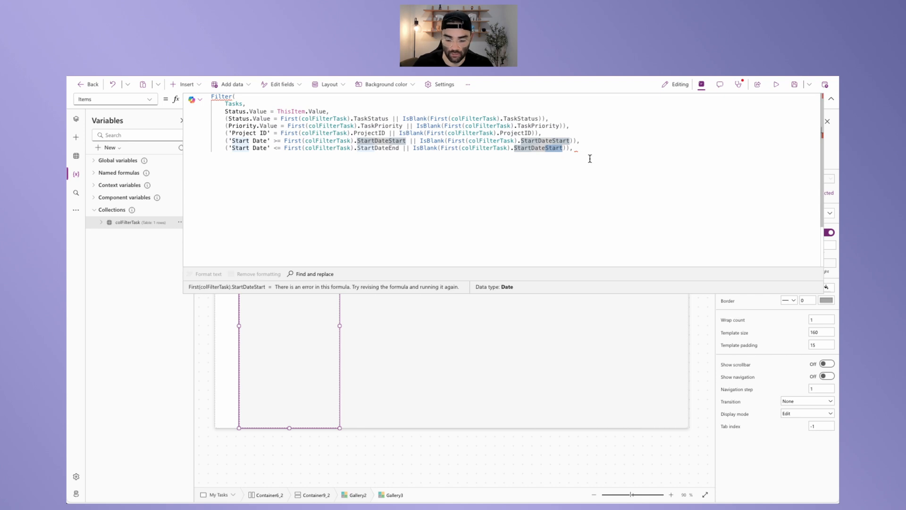
type("StartDateEnd")
- Duplicate both start date conditions onto the lines directly below them in the Filter formula
left_click_drag(566, 148, 225, 141)
key("ctrl+c")
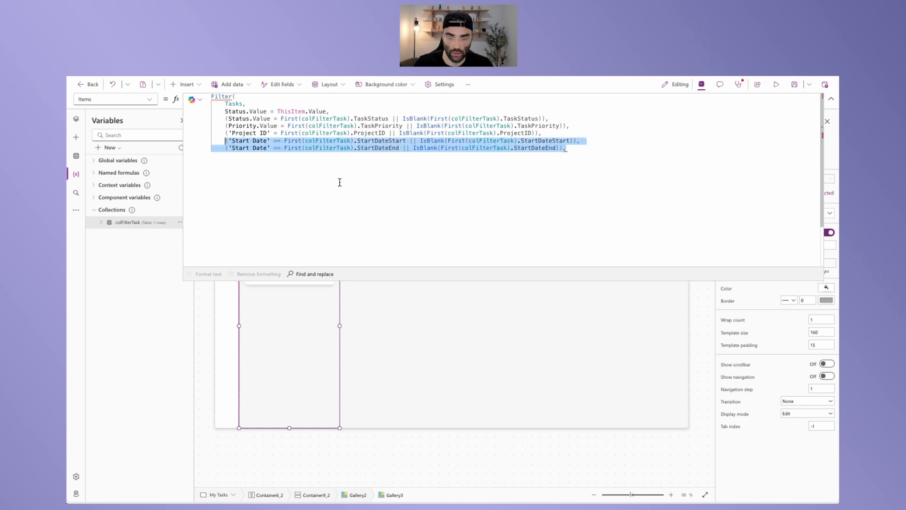
left_click(573, 148)
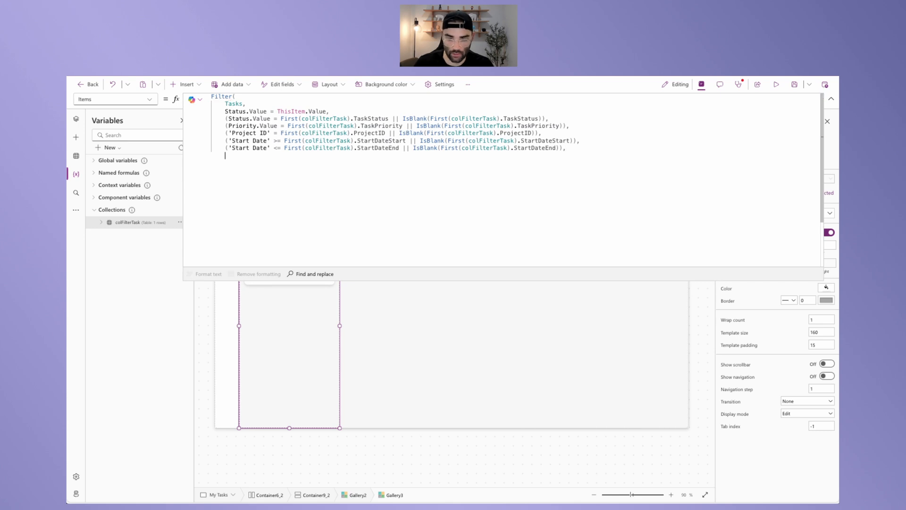
key("ctrl+v")
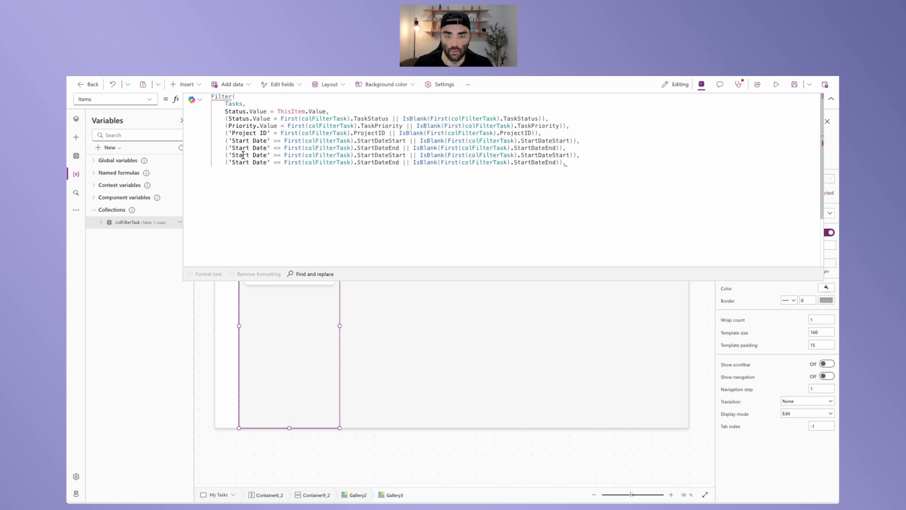
- Change the copied >= condition to compare 'Due Date' with DueDateStart, using DueDateStart in its IsBlank check too
double_click(243, 155)
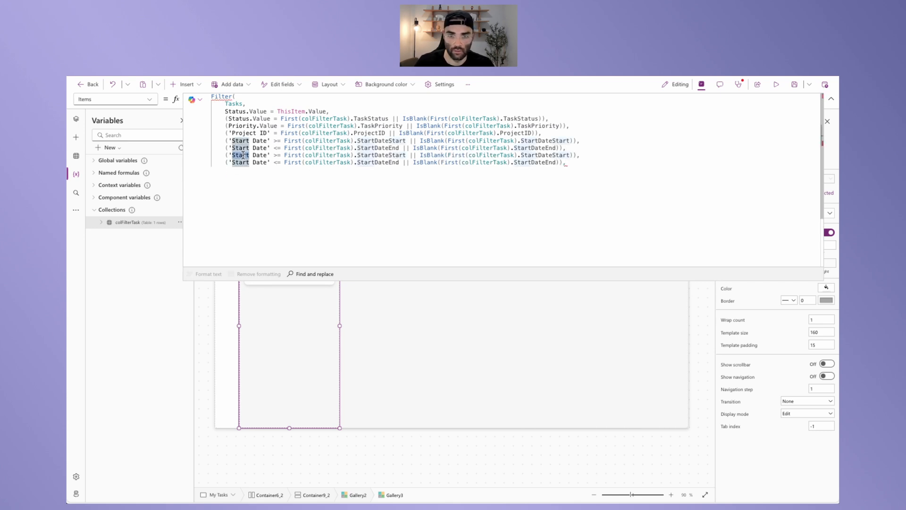
type("Due")
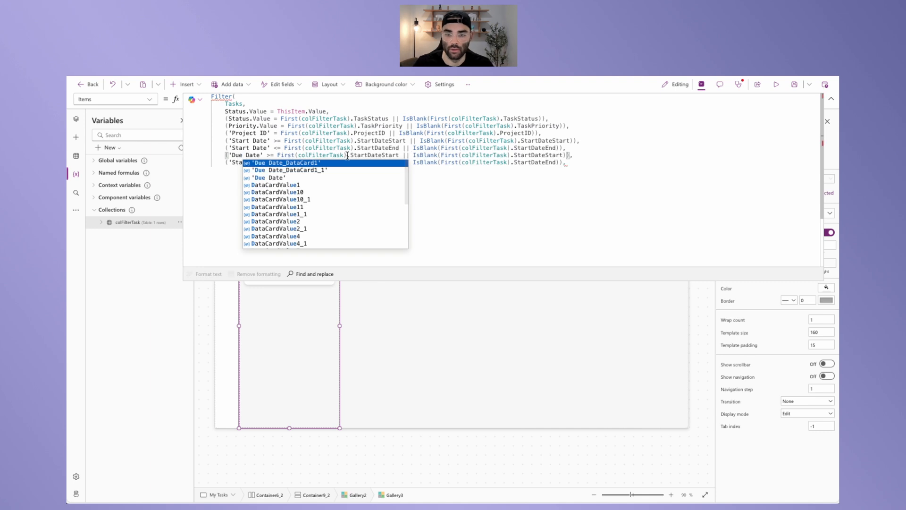
left_click_drag(367, 154, 350, 154)
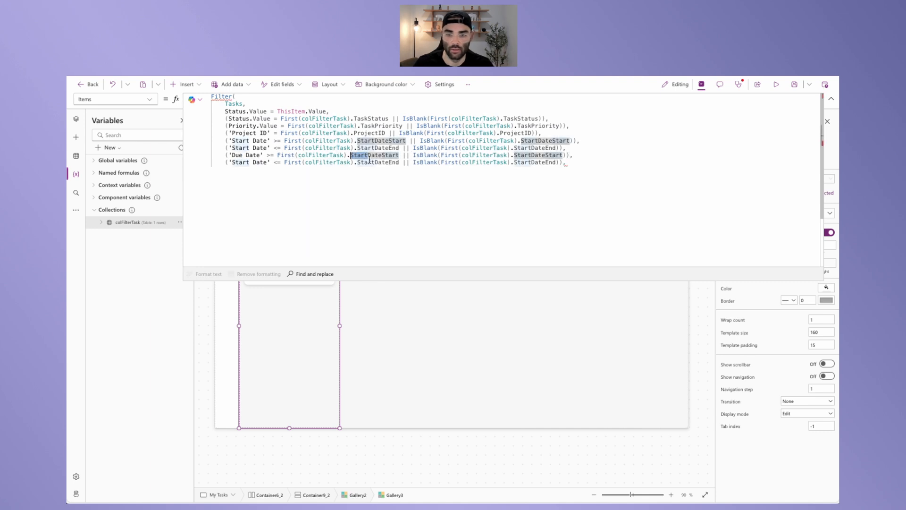
type("Due")
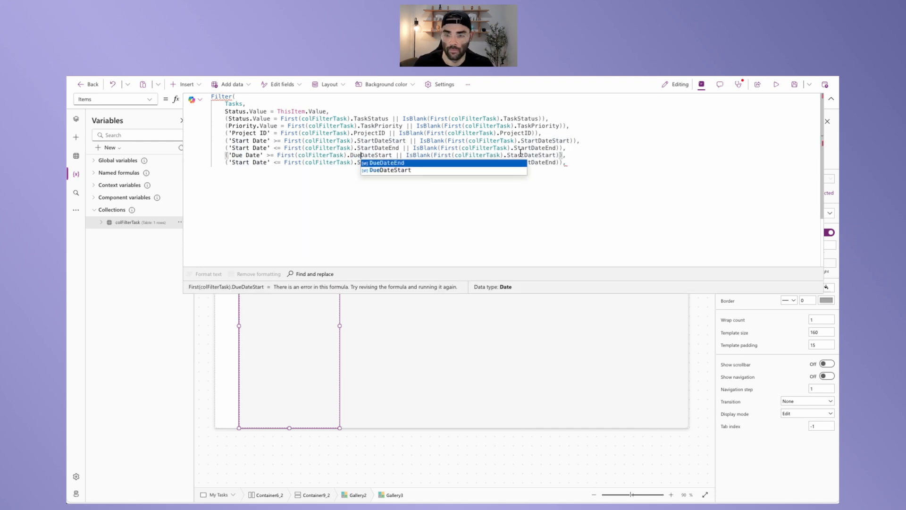
left_click_drag(524, 154, 507, 154)
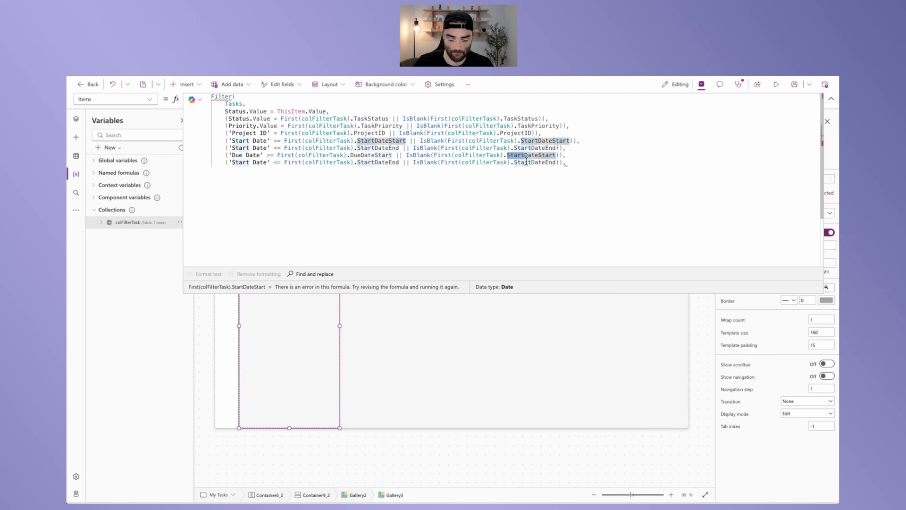
type("Due")
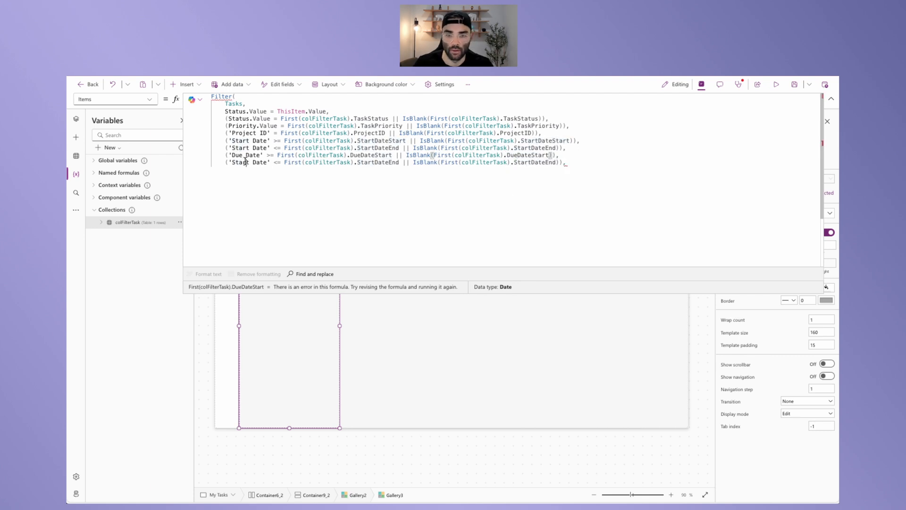
- Change the copied <= condition to 'Due Date' with DueDateEnd, including its IsBlank check, and add an empty line below it
double_click(247, 162)
type("Due")
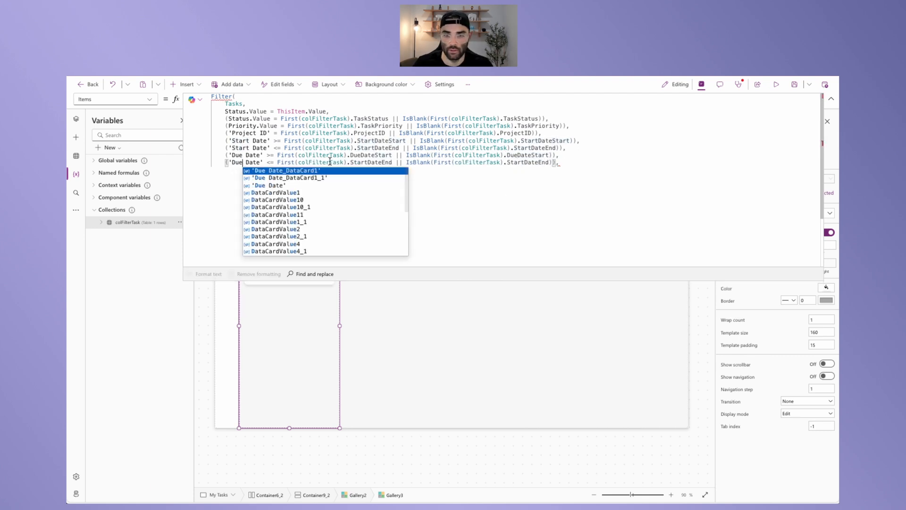
left_click(367, 162)
double_click(367, 163)
type("DueDateEnd")
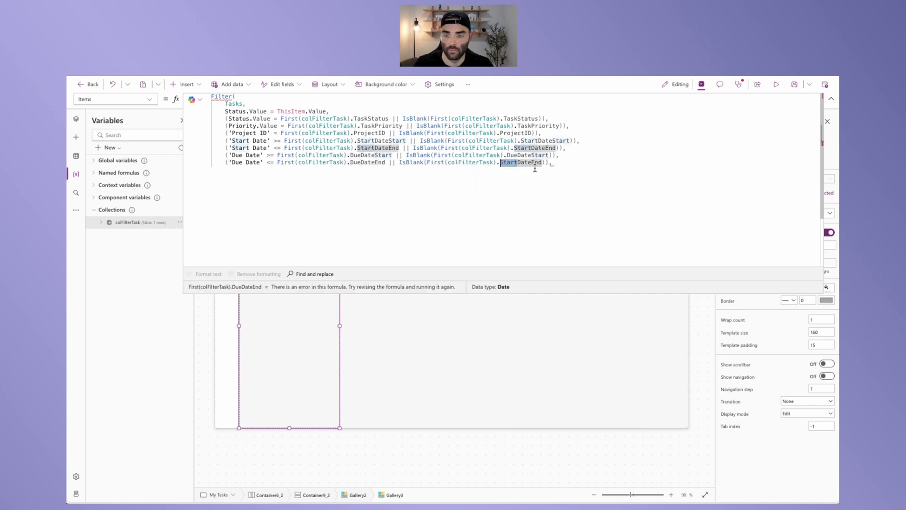
type("Due")
left_click(558, 158)
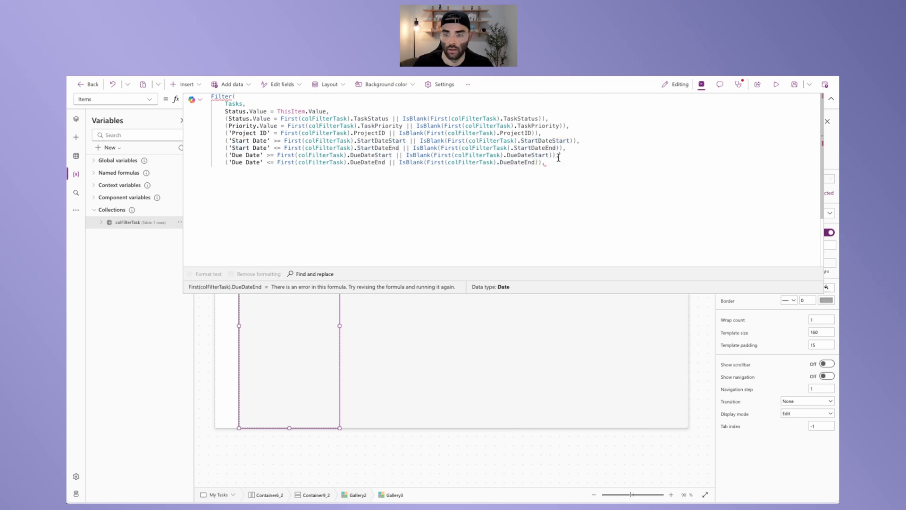
key("Return")
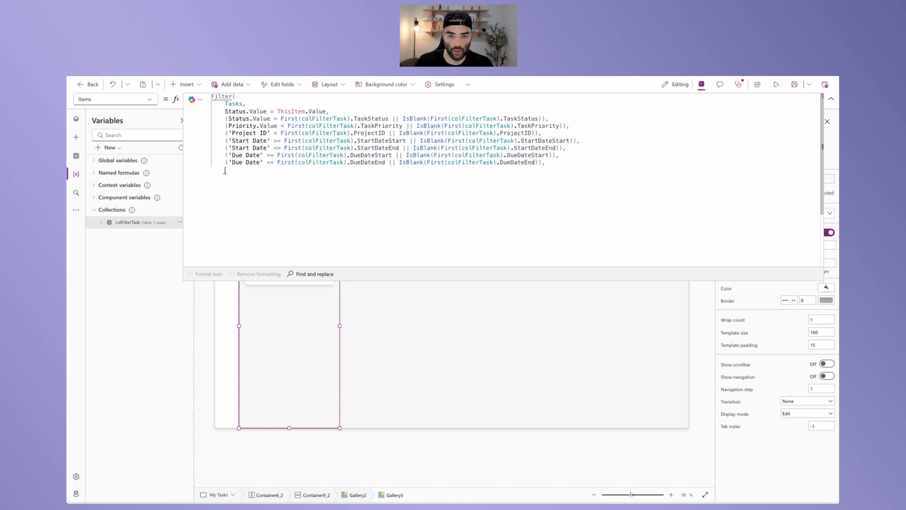
- Begin a title condition under the due date conditions with (StartsWith(Title, First(colFilterTask).TaskTitle)
type("(Starts")
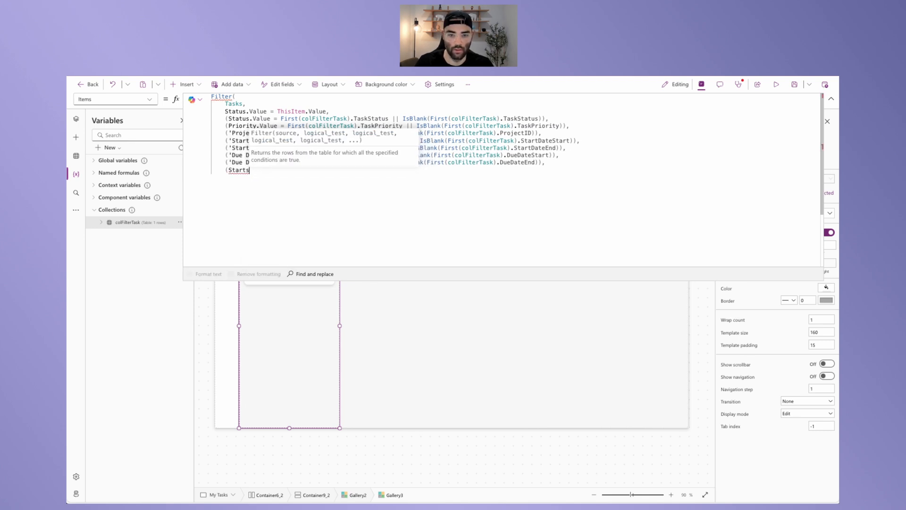
type("With(")
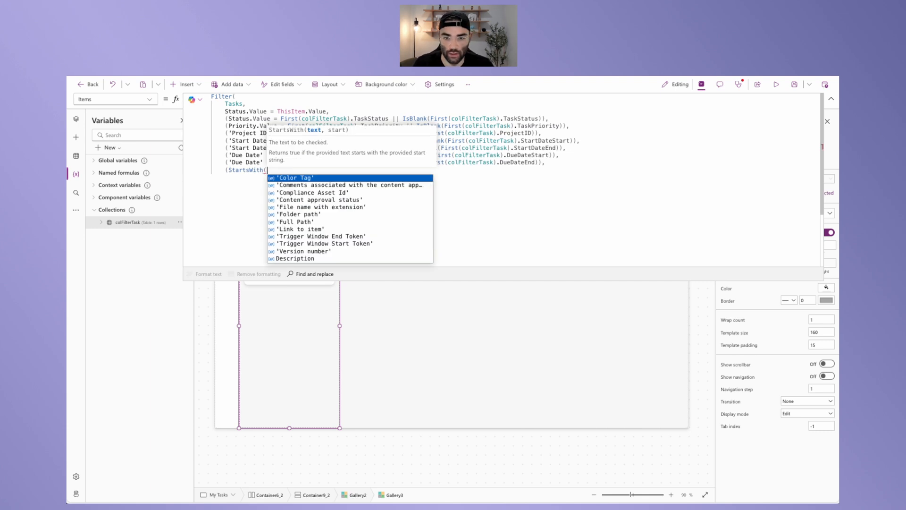
type("Title")
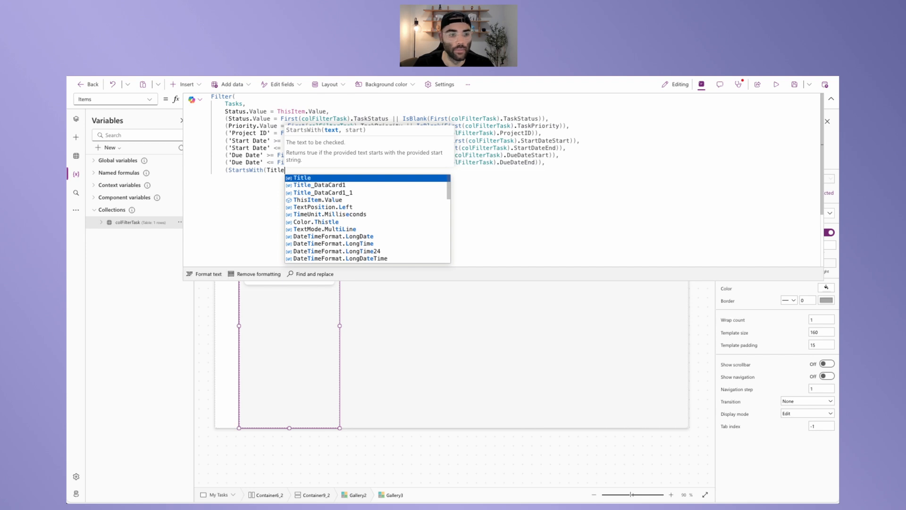
type(", FIrst")
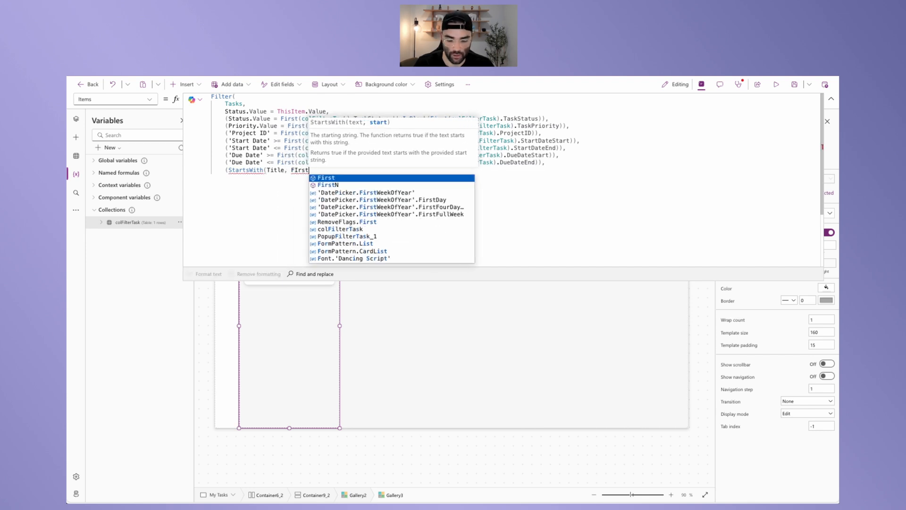
type("(col")
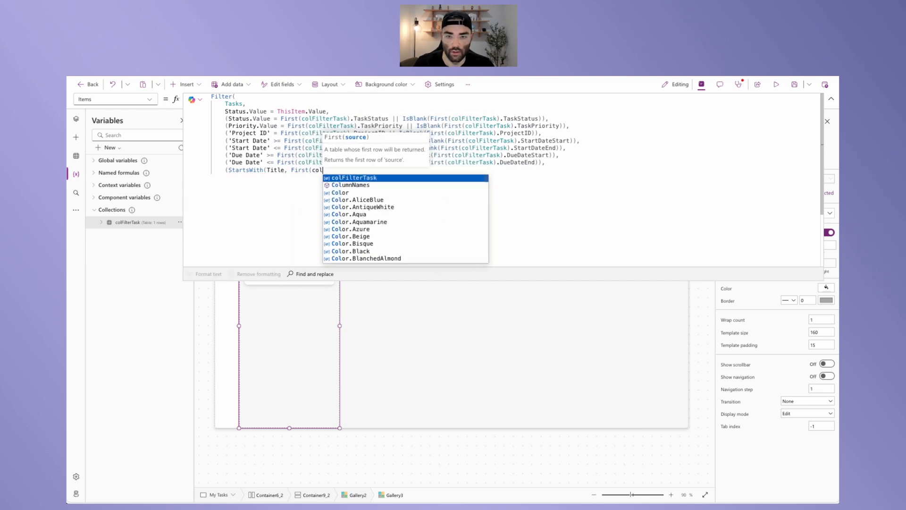
key("Tab")
type(").")
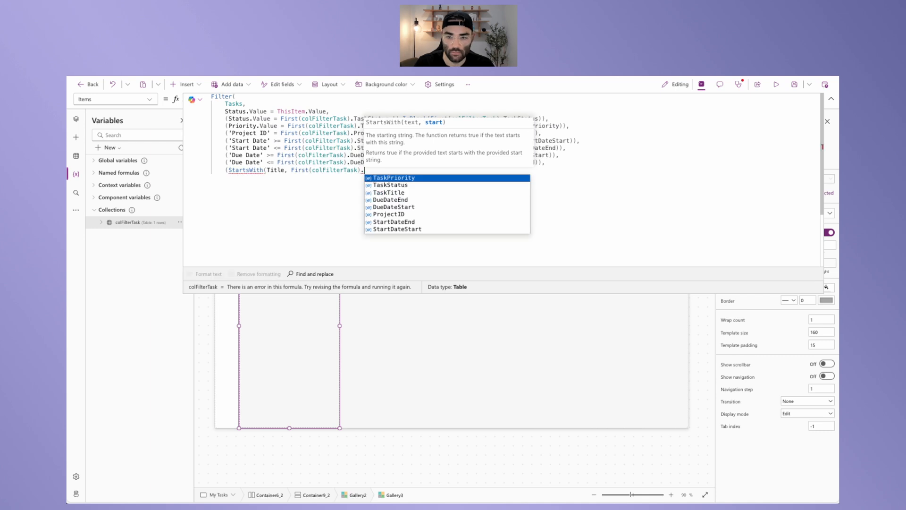
type("Task")
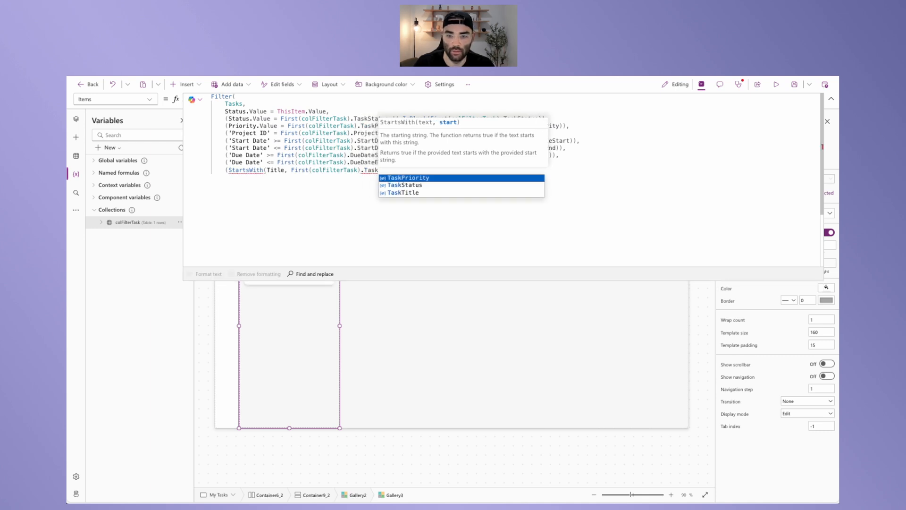
key("Down")
key("Down")
key("Tab")
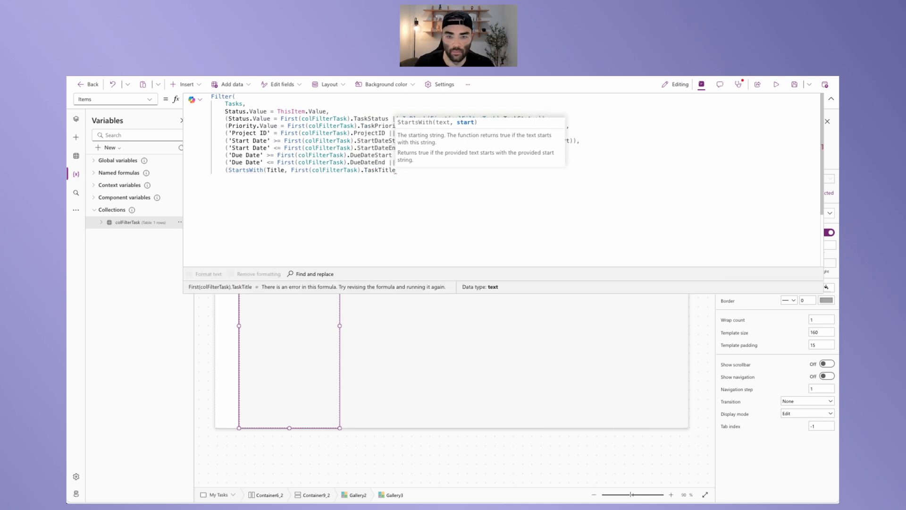
type(")")
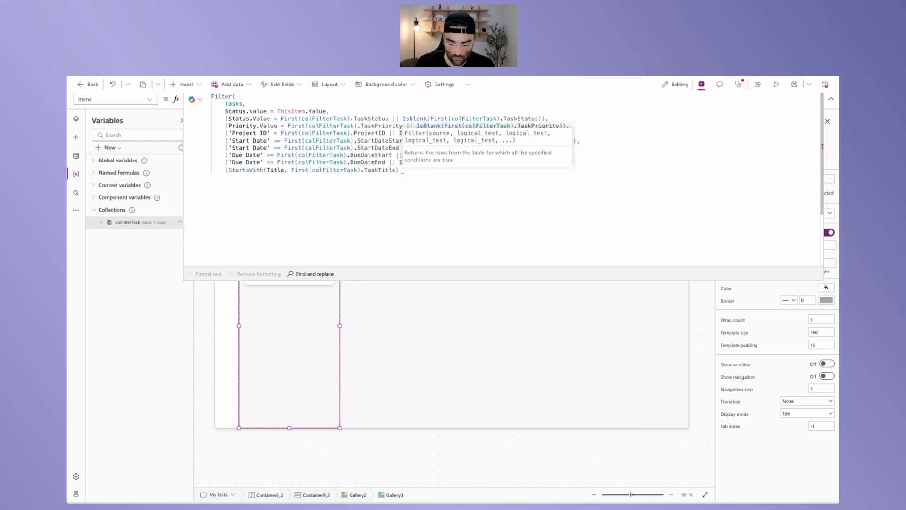
- Complete the title condition with || IsBlank(First(colFilterTask).TaskTitle)), then close the Filter formula on a new line and commit it
type(" || IsBlan")
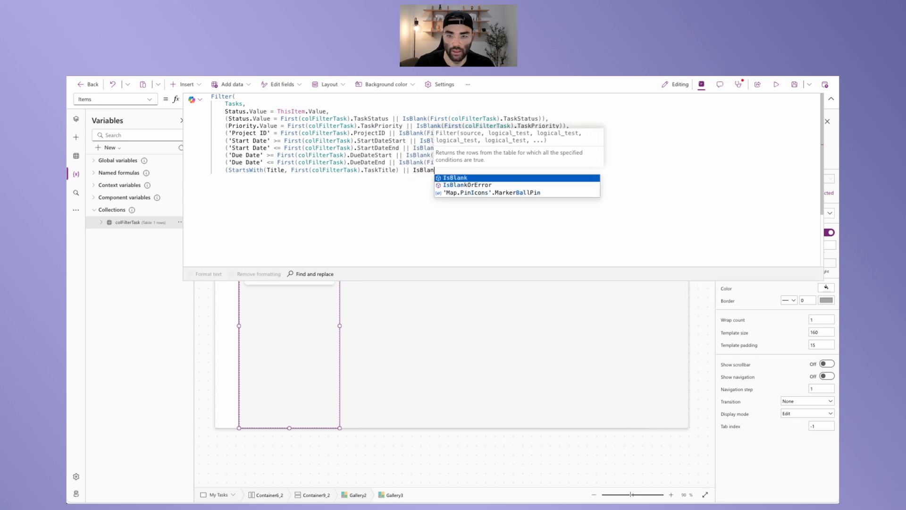
type("k(")
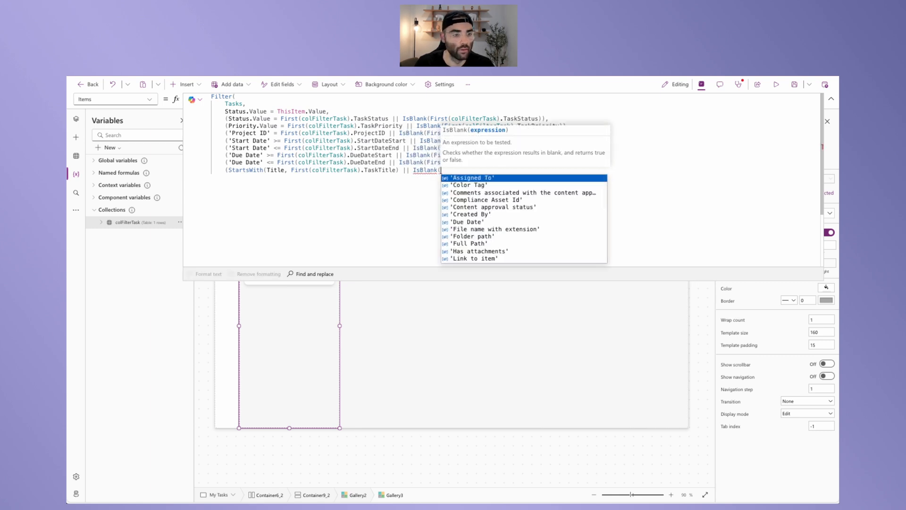
type("First")
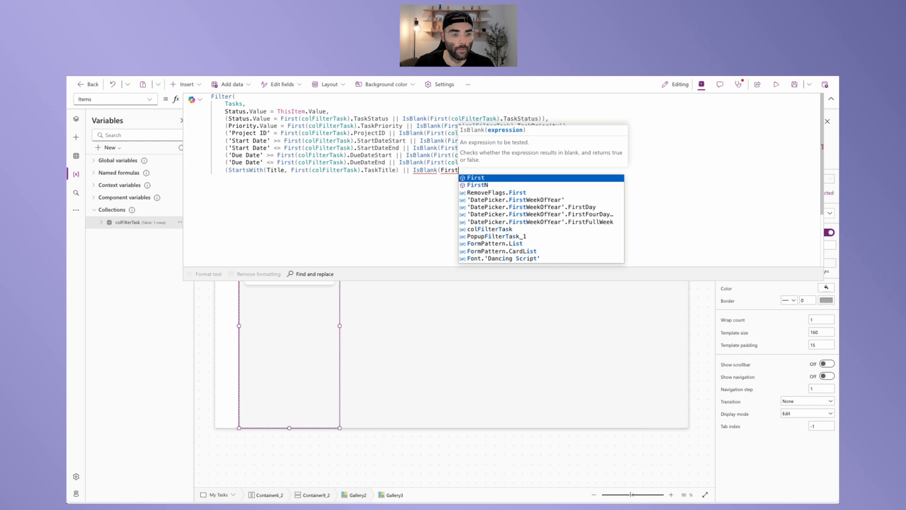
type("(")
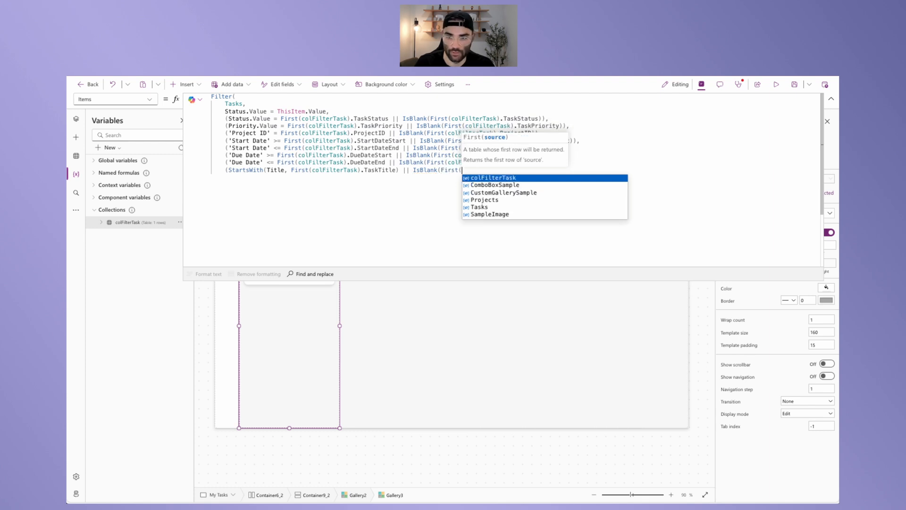
type("col")
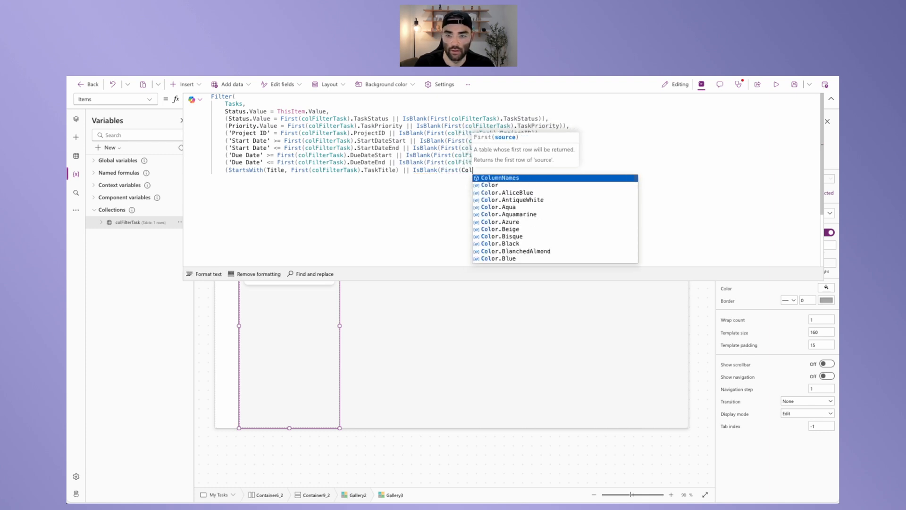
key("Tab")
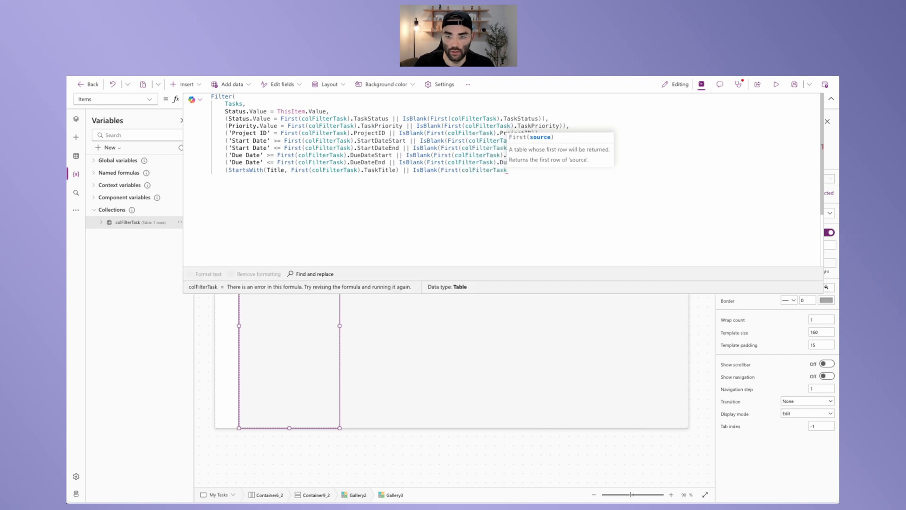
type(").")
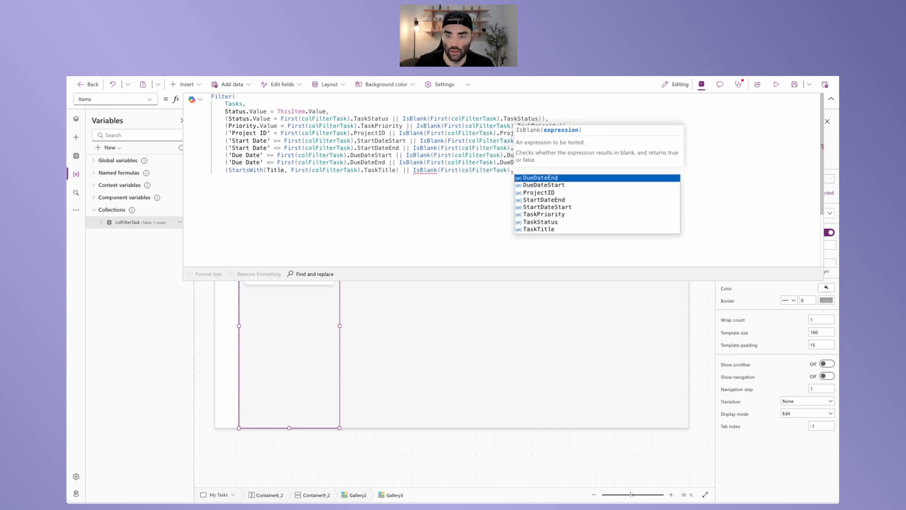
type("TaskT")
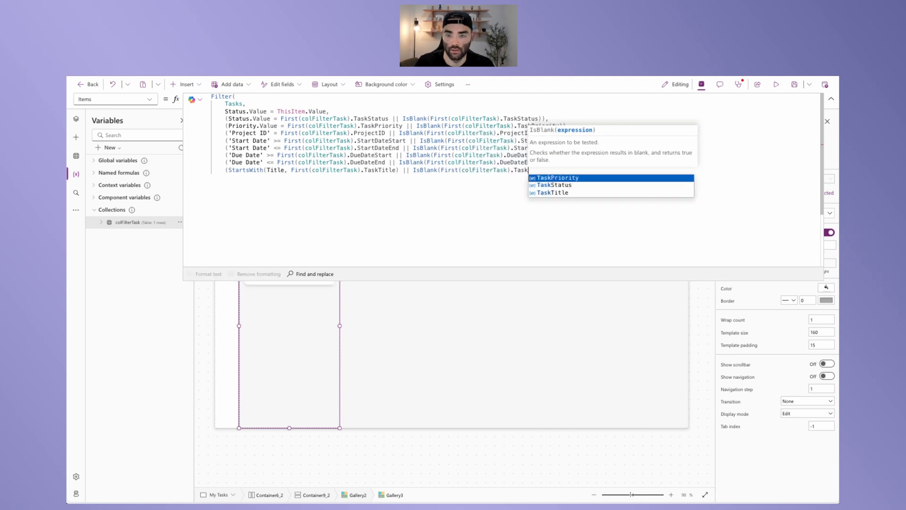
key("Tab")
type("))")
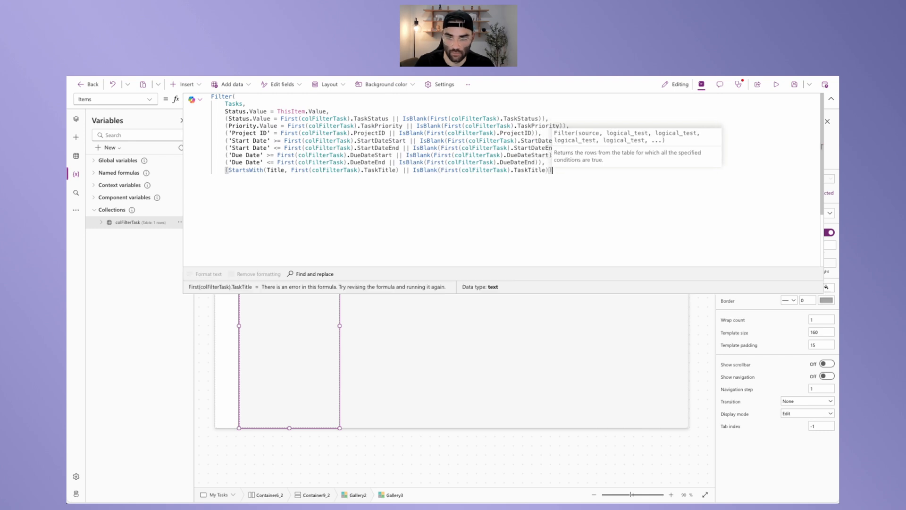
key("shift+Return")
type(")")
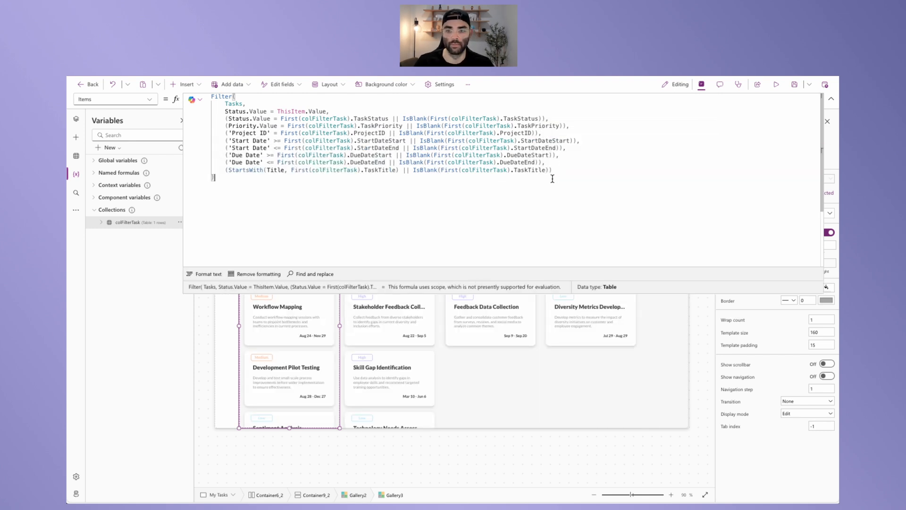
left_click(545, 103)
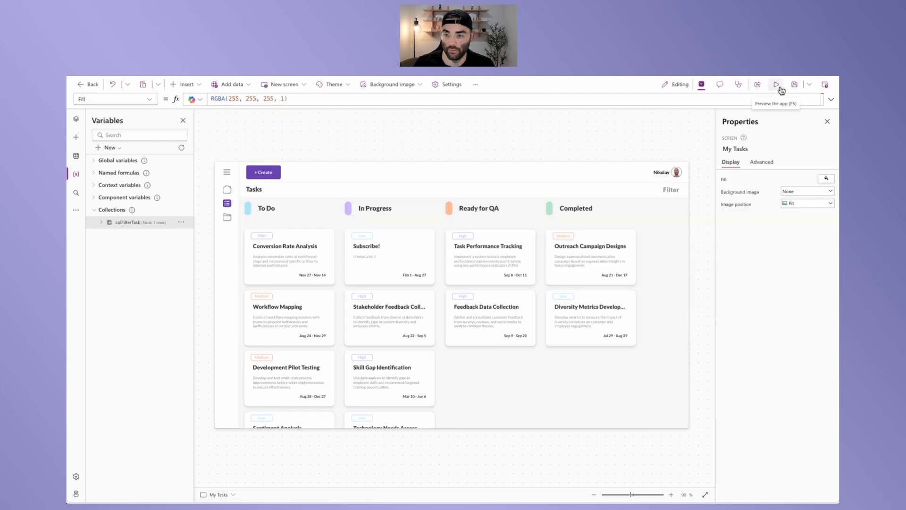
- Preview the app and filter the tasks by titles starting with "subscribe"
left_click(776, 85)
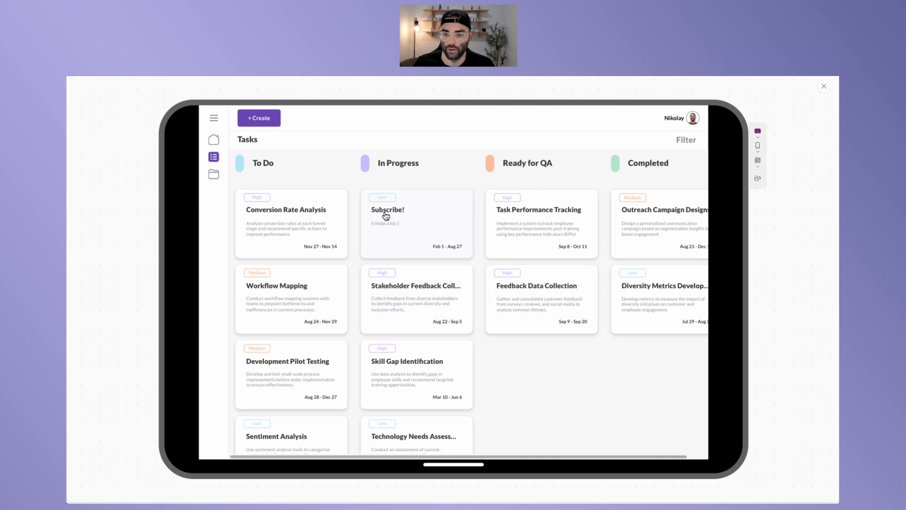
left_click(686, 142)
left_click(400, 259)
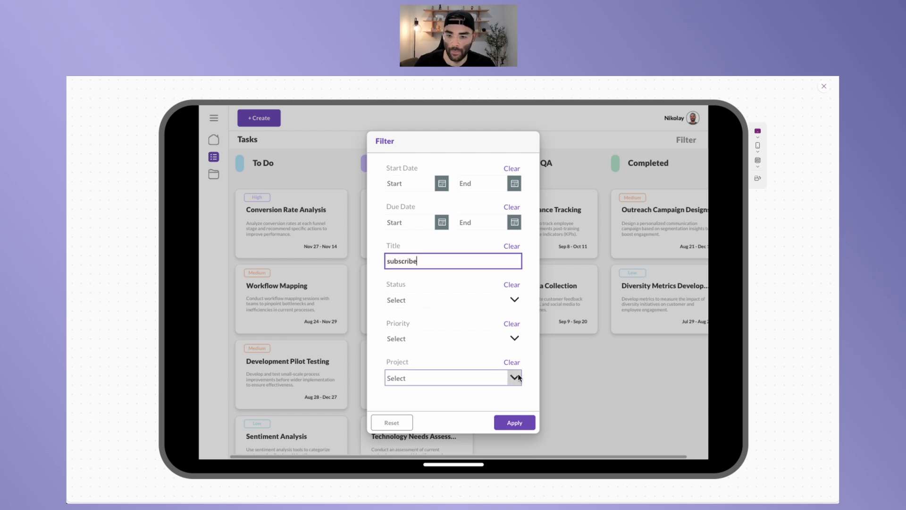
left_click(515, 421)
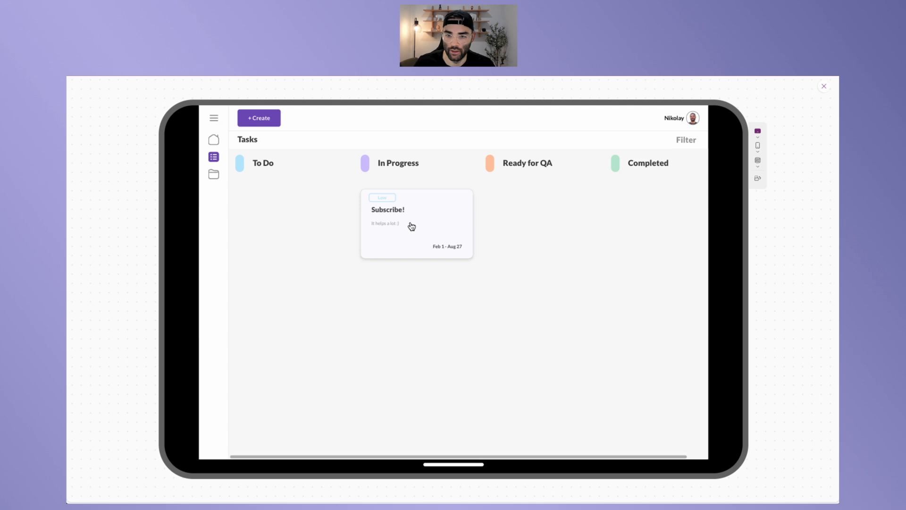
- Open the Subscribe! task, cancel out of its form, and reset the task filter
left_click(418, 231)
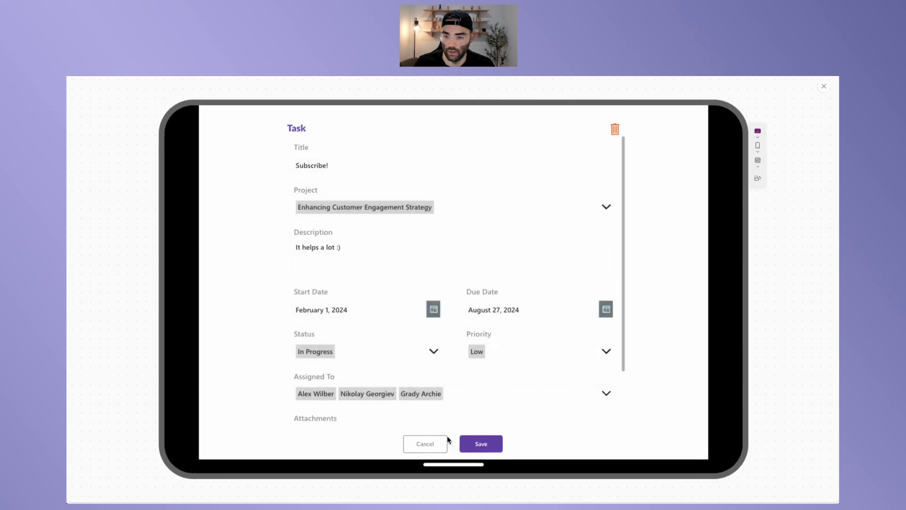
left_click(425, 442)
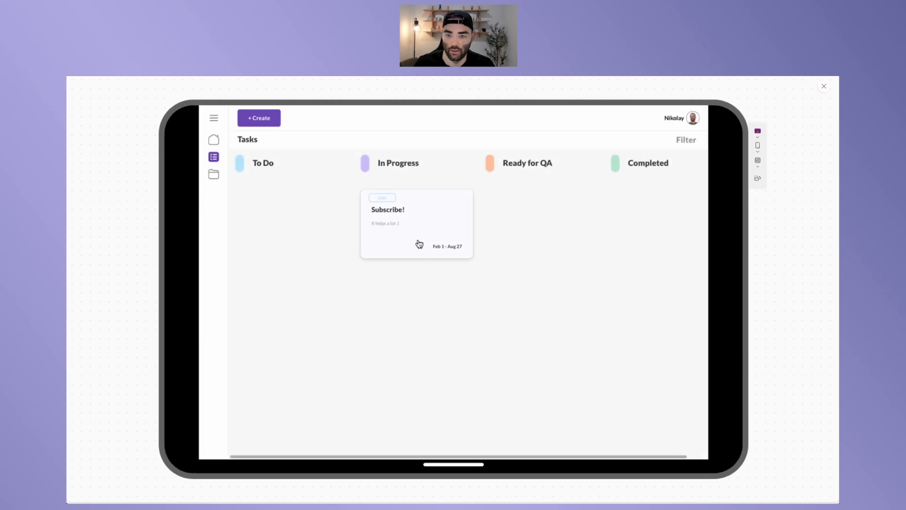
left_click(687, 141)
left_click(397, 424)
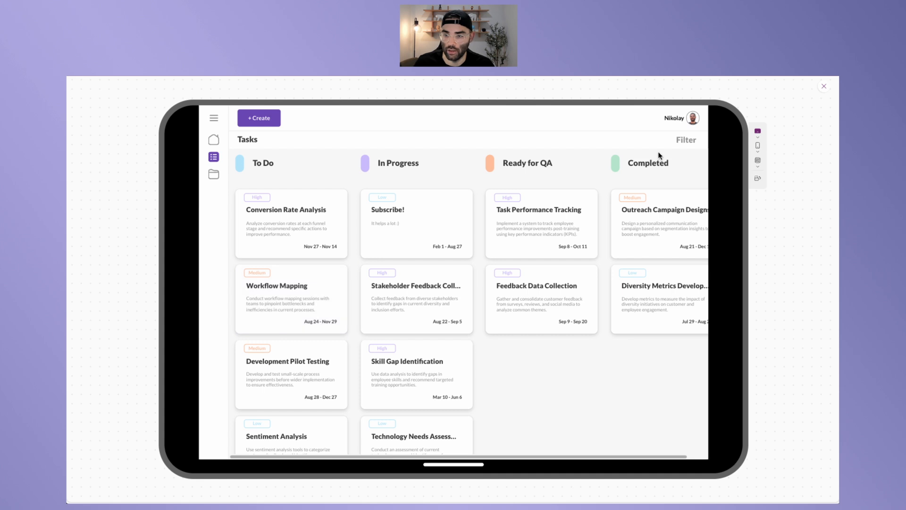
- Filter the tasks by Medium priority, leaving the status unselected
left_click(684, 140)
left_click(411, 303)
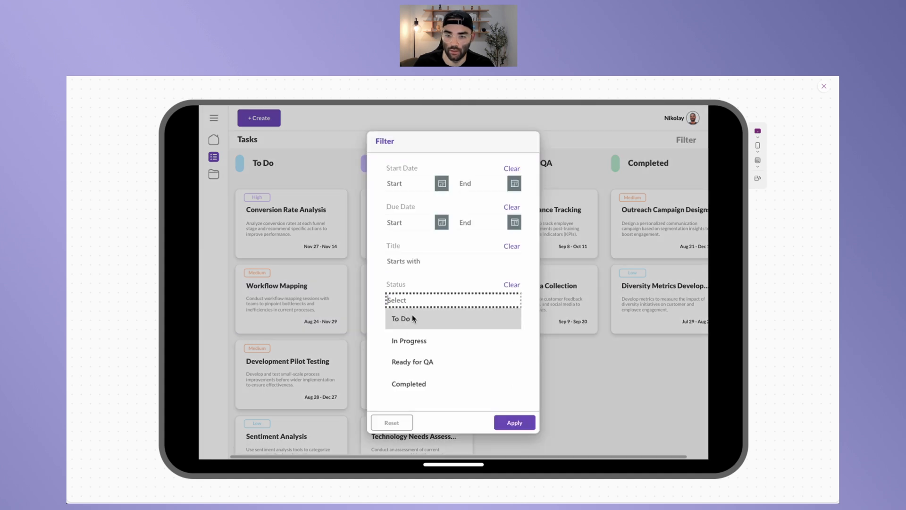
left_click(372, 287)
left_click(409, 338)
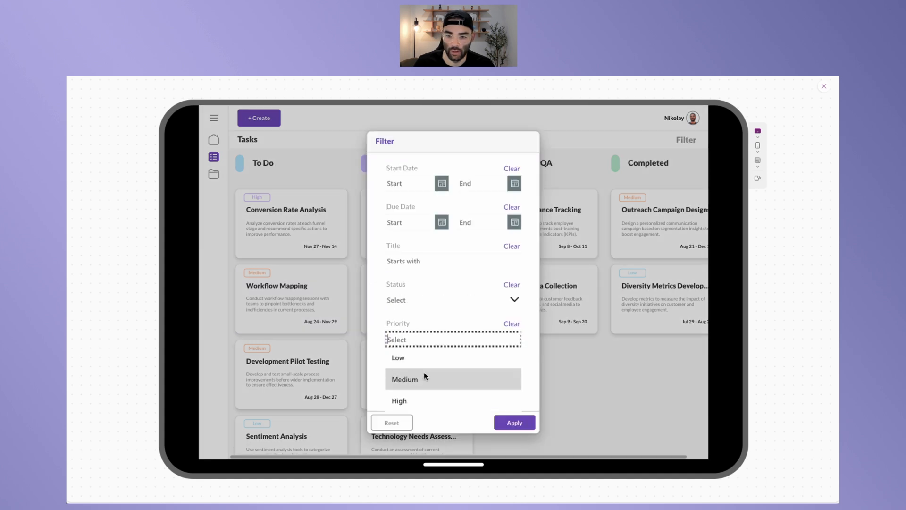
left_click(424, 376)
left_click(515, 421)
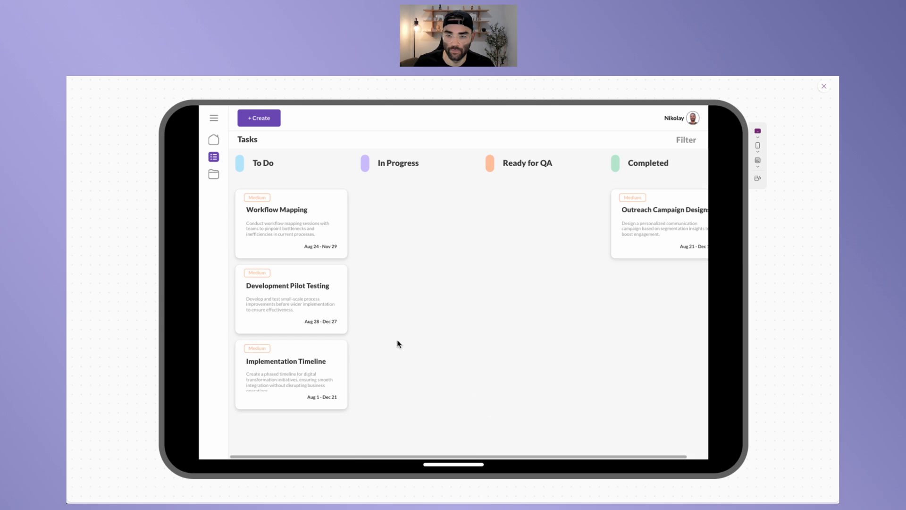
- Add the Enhancing Customer Engagement Strategy project to the Medium priority filter and apply it
left_click(682, 144)
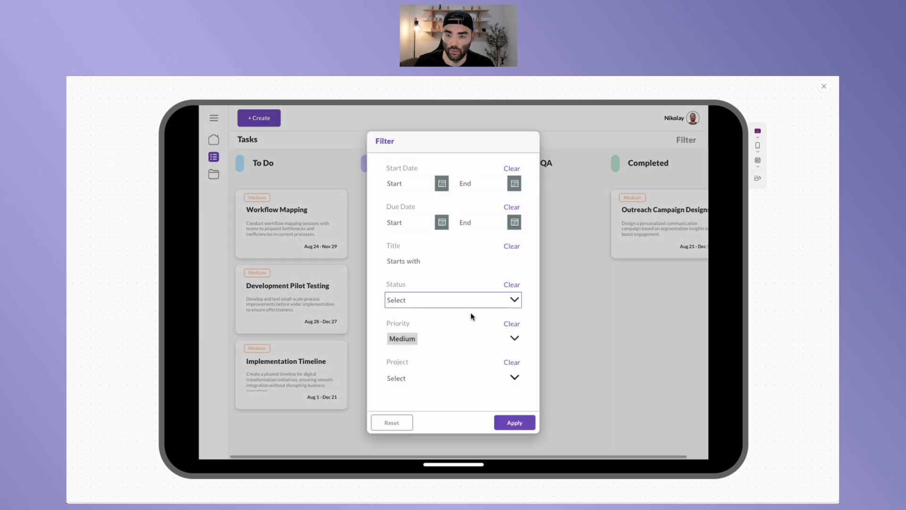
left_click(417, 377)
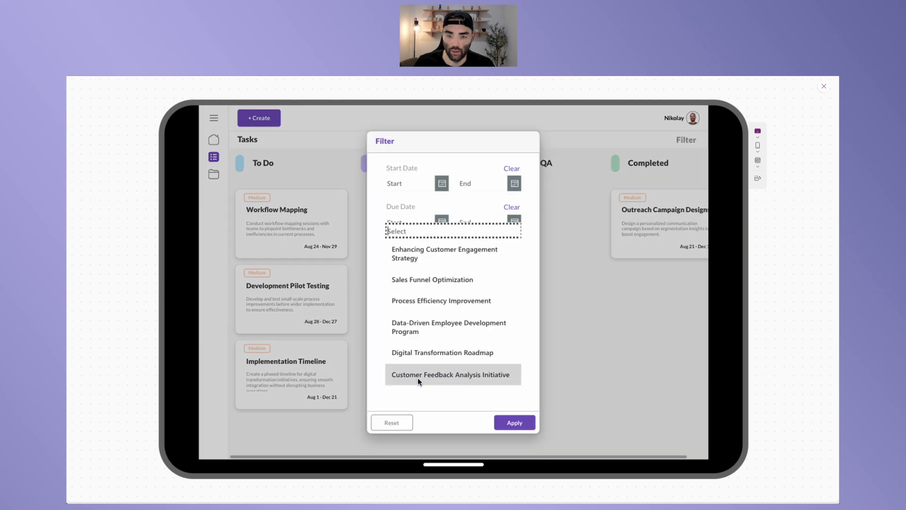
left_click(419, 258)
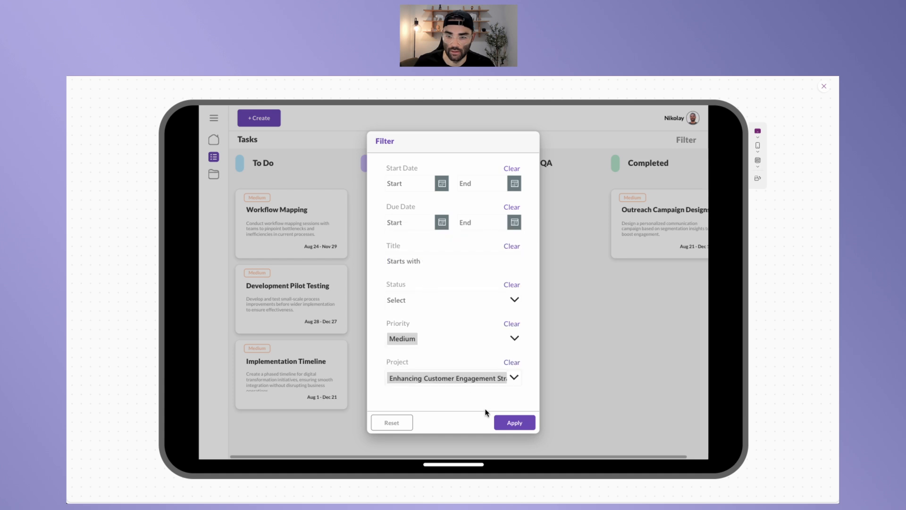
left_click(515, 423)
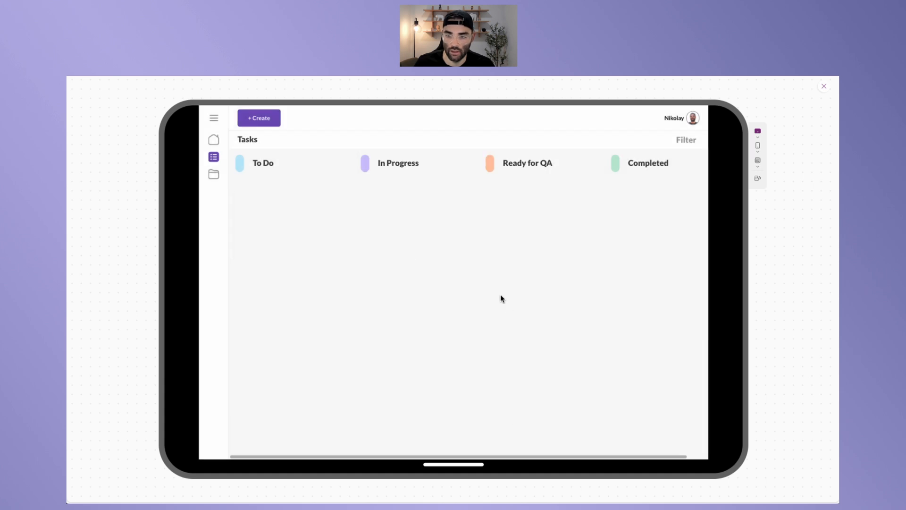
- Clear the priority in the filter popup and apply the remaining project filter
left_click(687, 140)
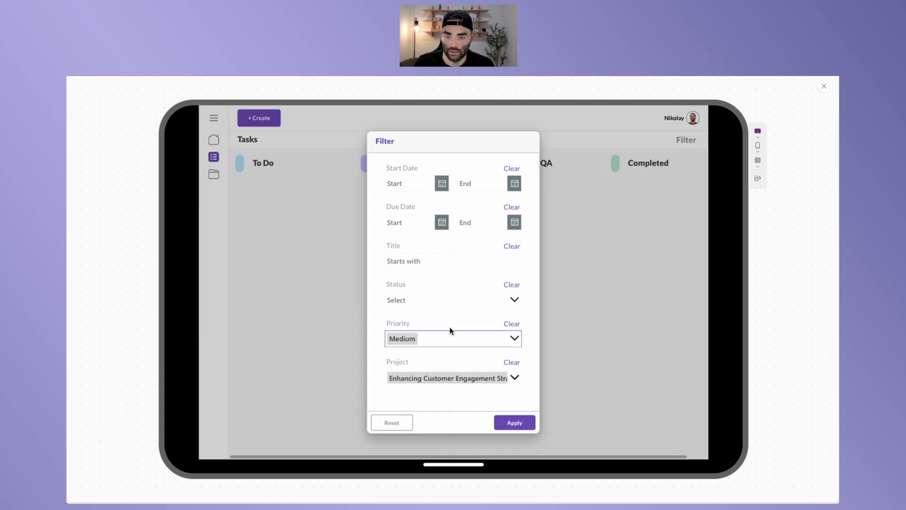
left_click(512, 325)
left_click(509, 422)
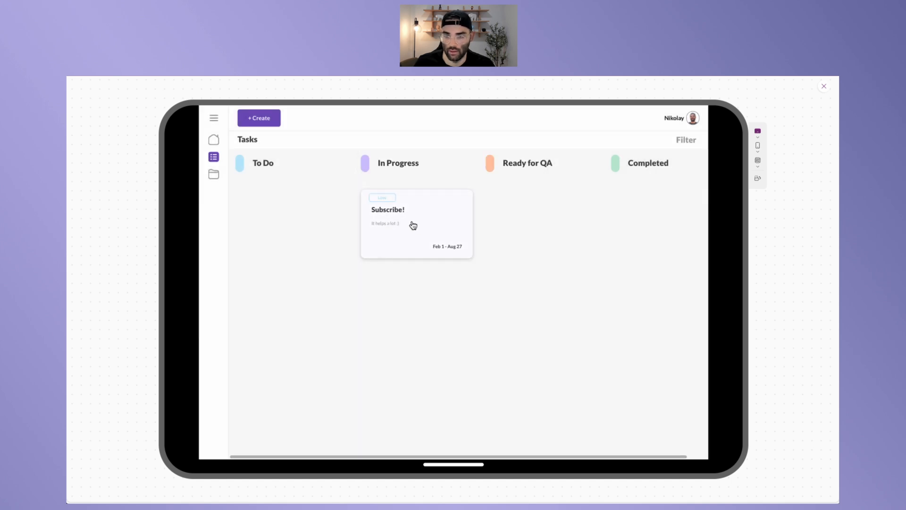
- Change the filter's project to Data-Driven Employee Development Program and apply it
left_click(685, 140)
left_click(442, 376)
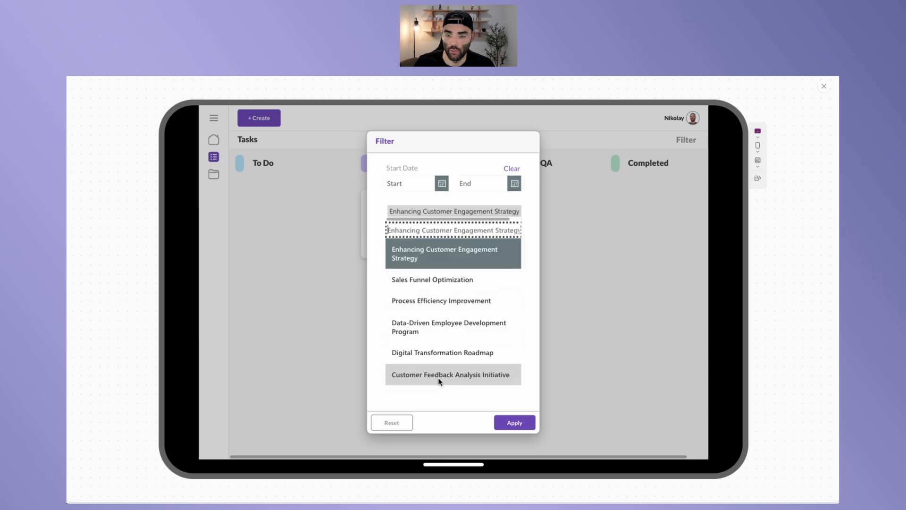
left_click(413, 329)
left_click(500, 417)
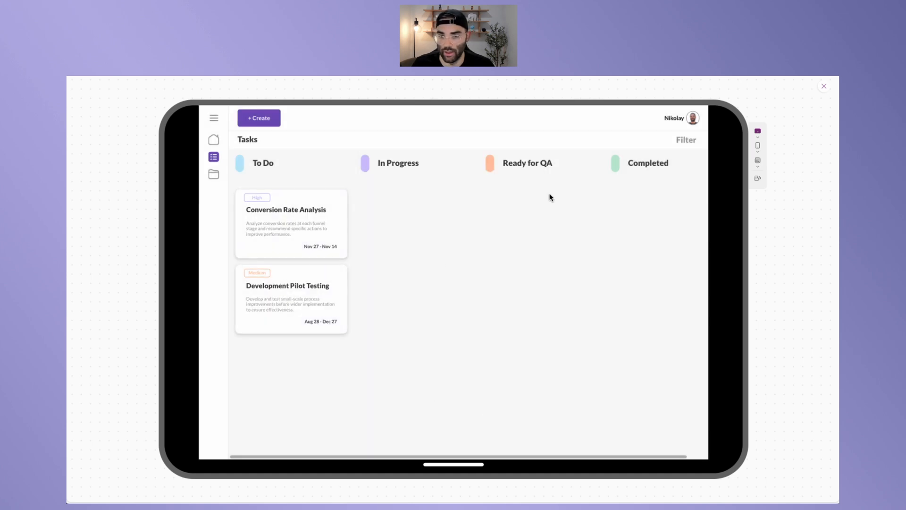
- Reset the task filter, then view the Projects page before closing the preview
left_click(687, 143)
left_click(405, 419)
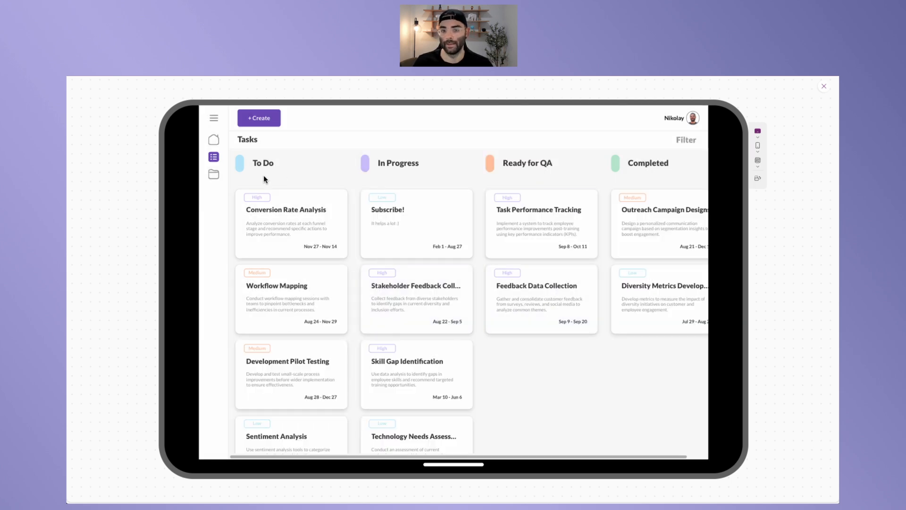
left_click(215, 175)
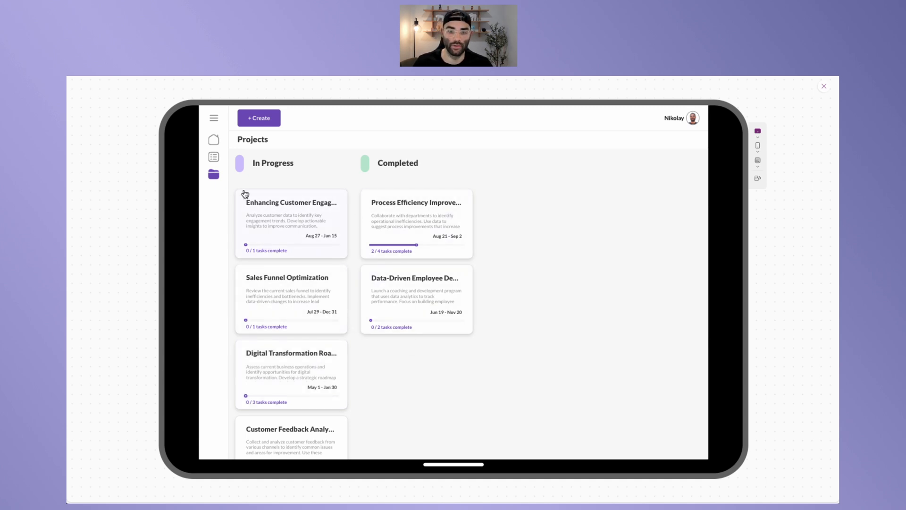
left_click(823, 90)
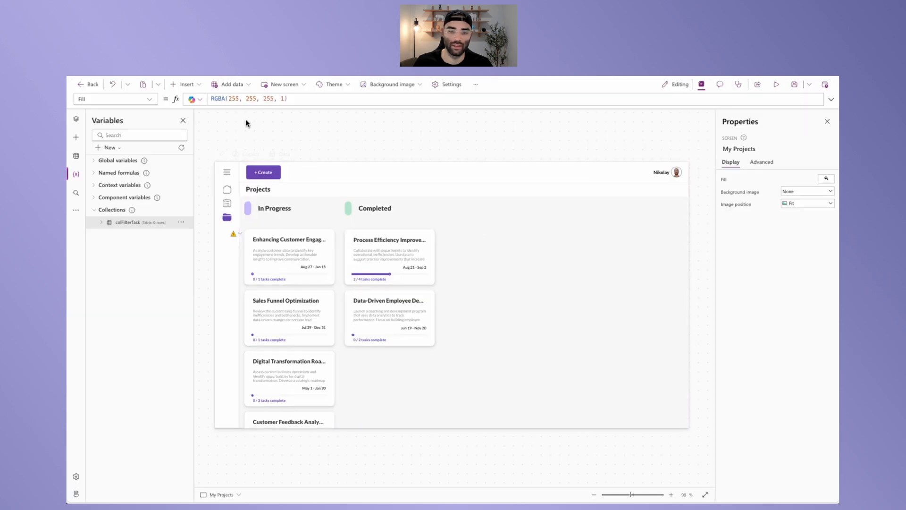
- Duplicate the PopupFilterTask component
left_click(76, 119)
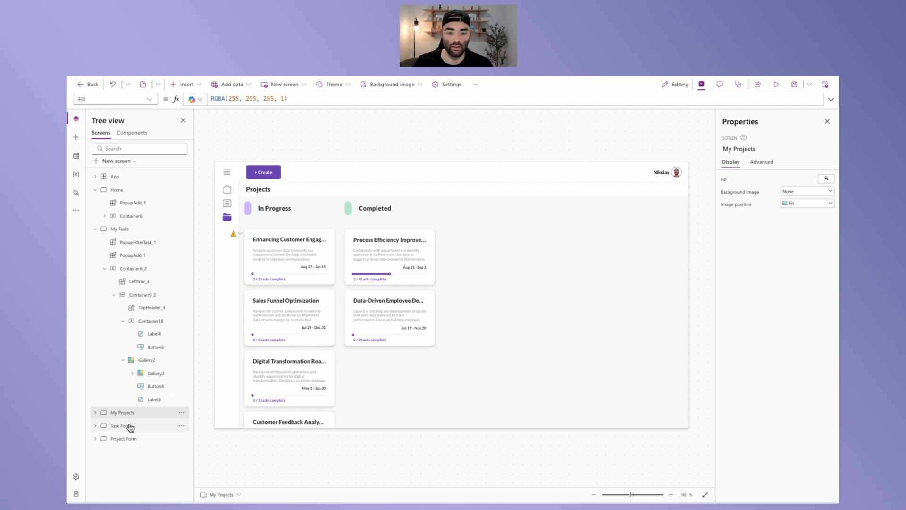
left_click(148, 133)
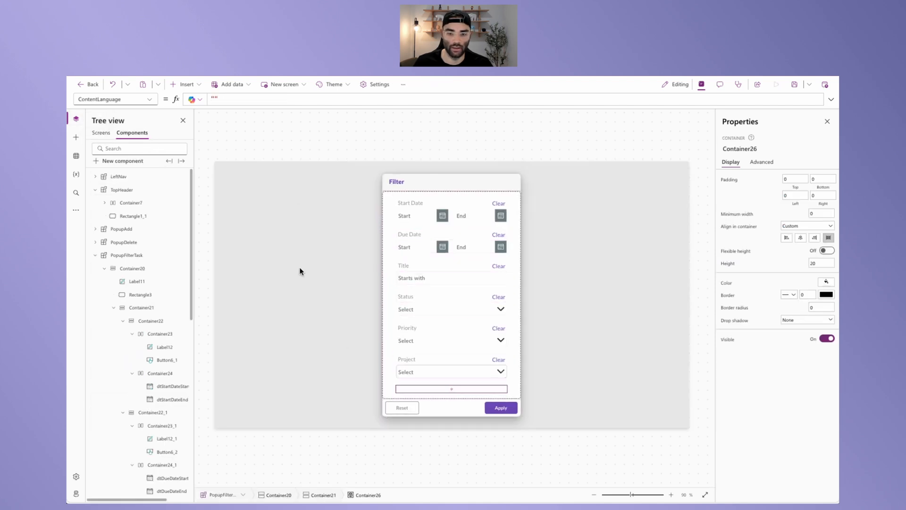
left_click(101, 257)
left_click(97, 256)
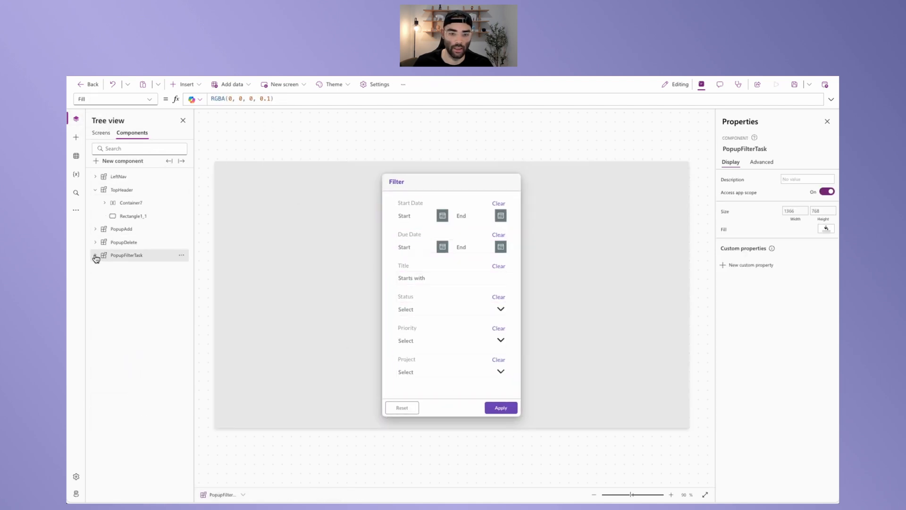
right_click(131, 258)
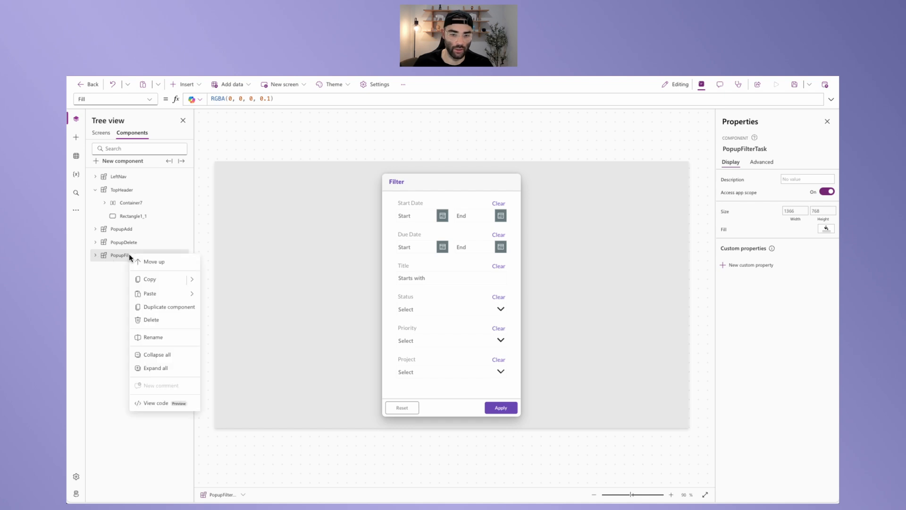
left_click(166, 309)
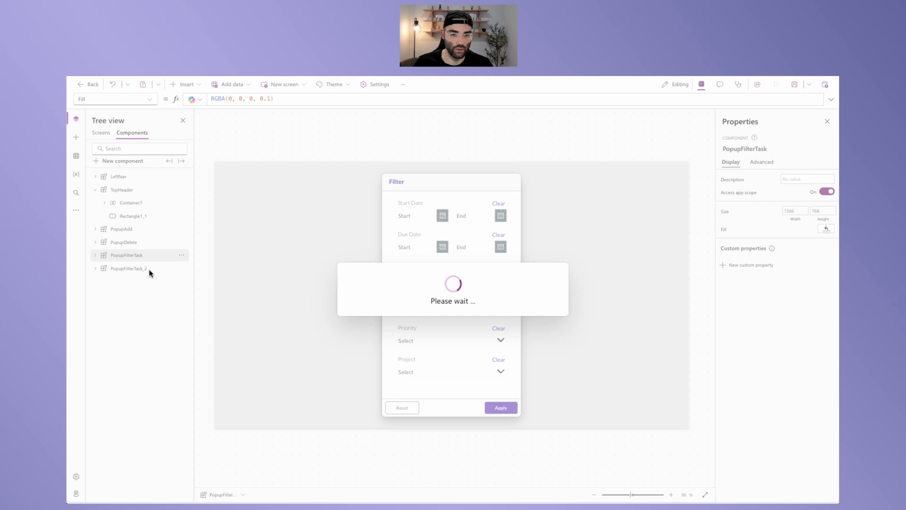
- Rename the duplicated filter popup component as PopupFilterProject
double_click(144, 269)
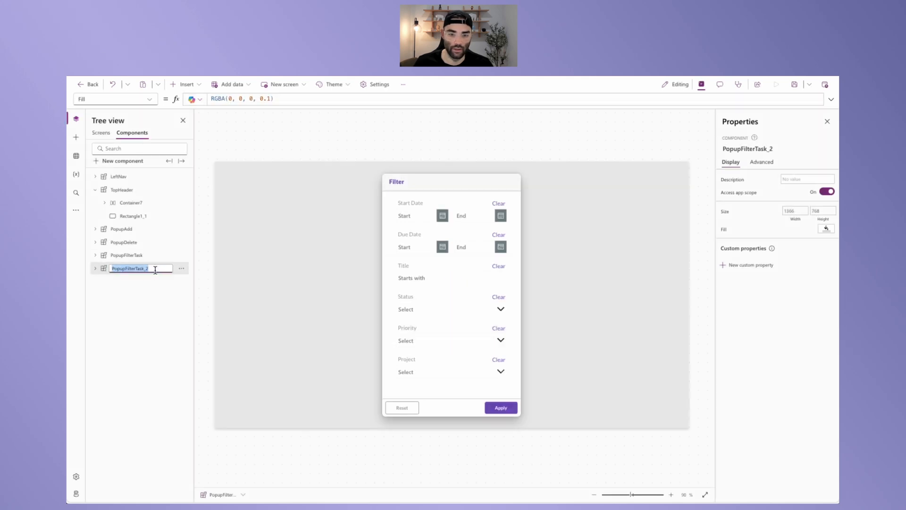
left_click_drag(136, 268, 169, 269)
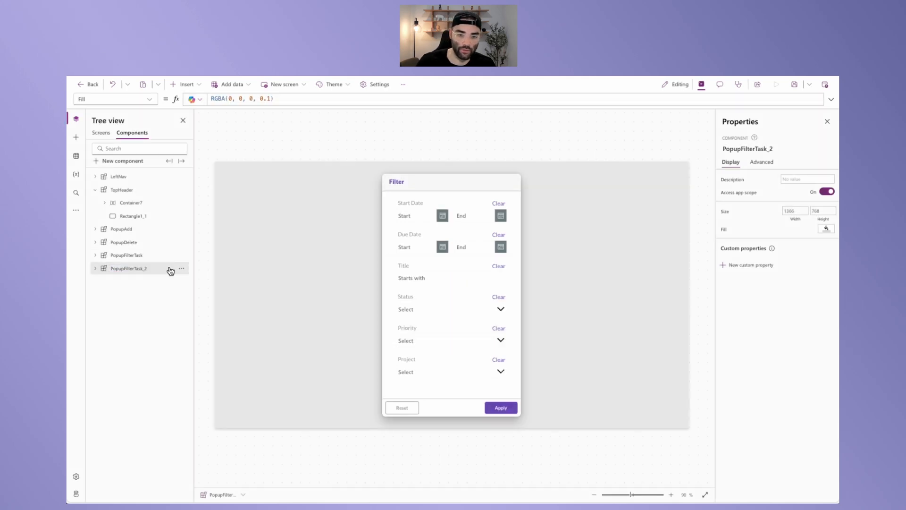
double_click(147, 268)
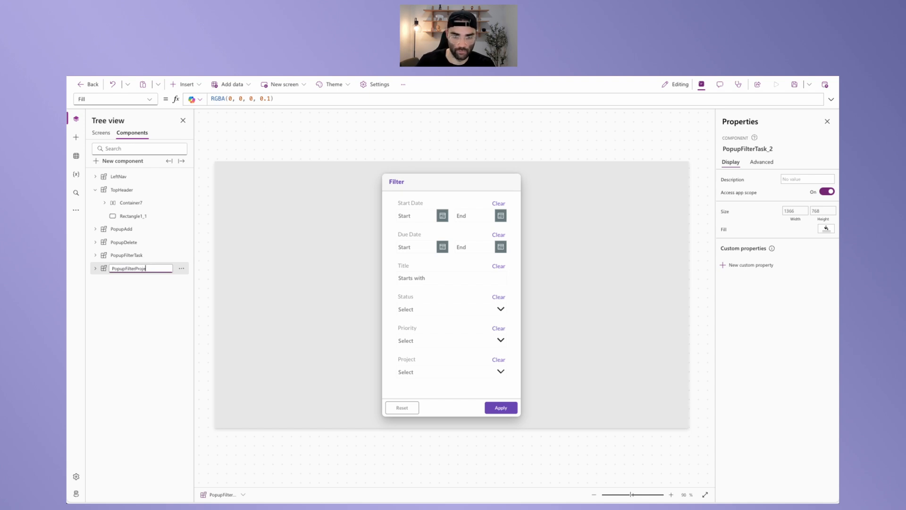
left_click(157, 307)
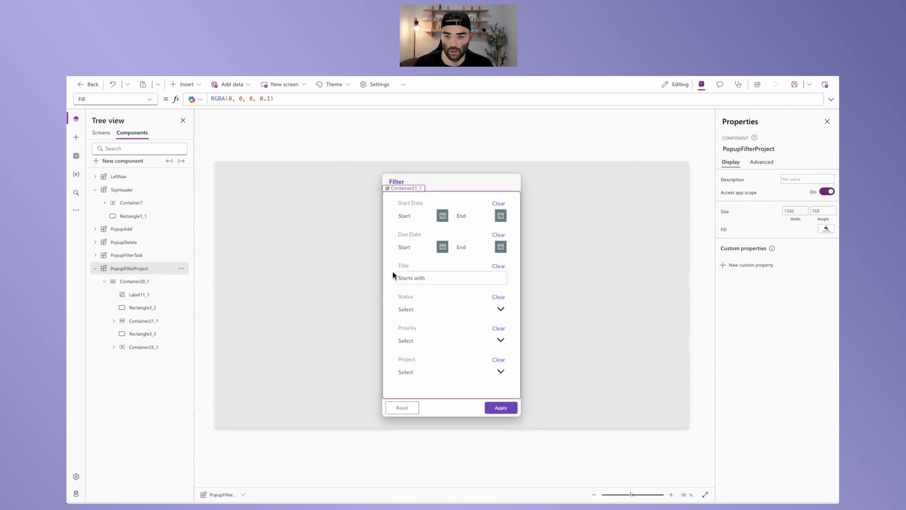
- Try deleting the Title filter section from PopupFilterProject and undo the deletion
left_click(418, 276)
left_click(465, 279)
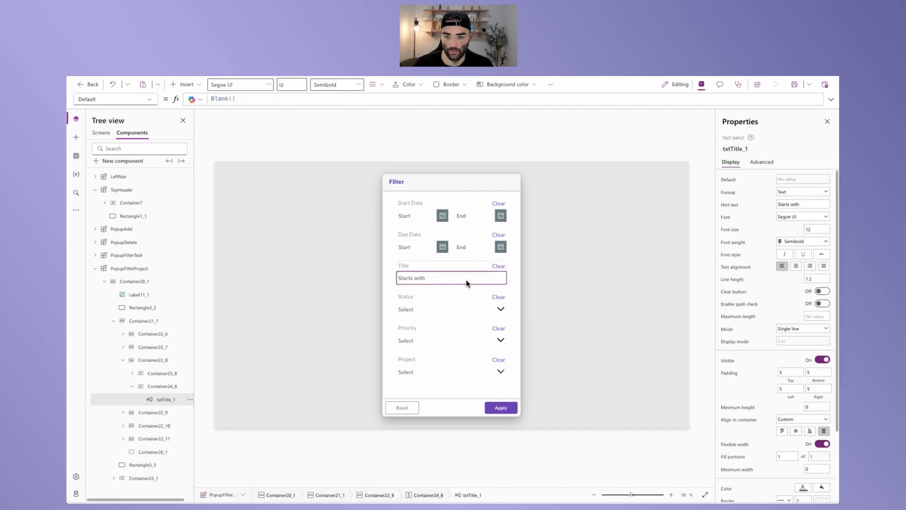
left_click(158, 386)
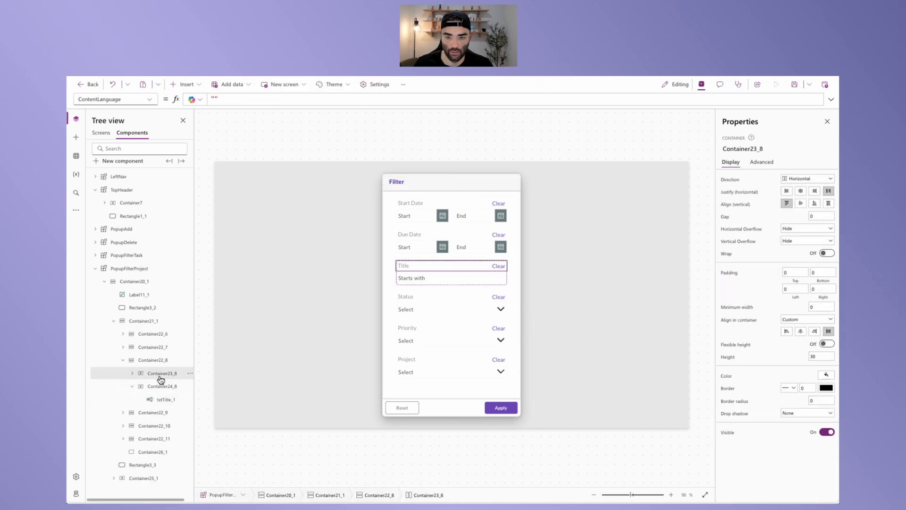
left_click(148, 360)
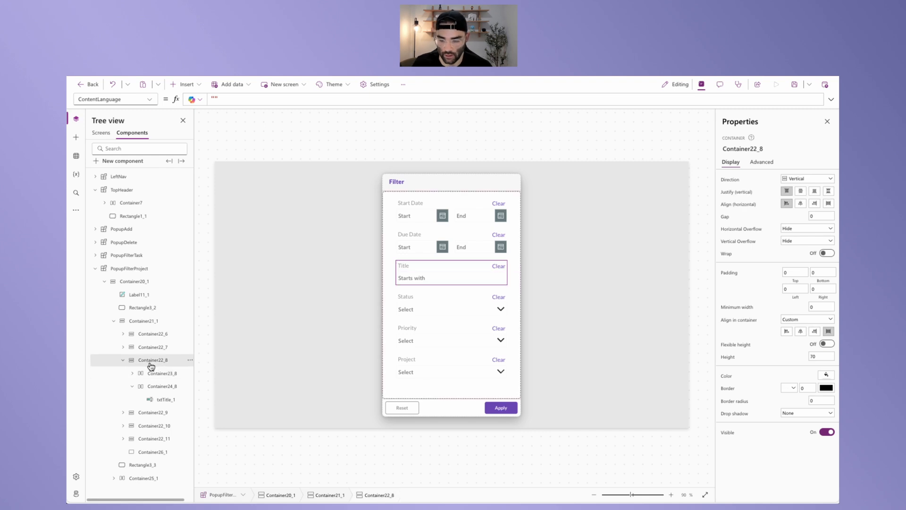
key("Delete")
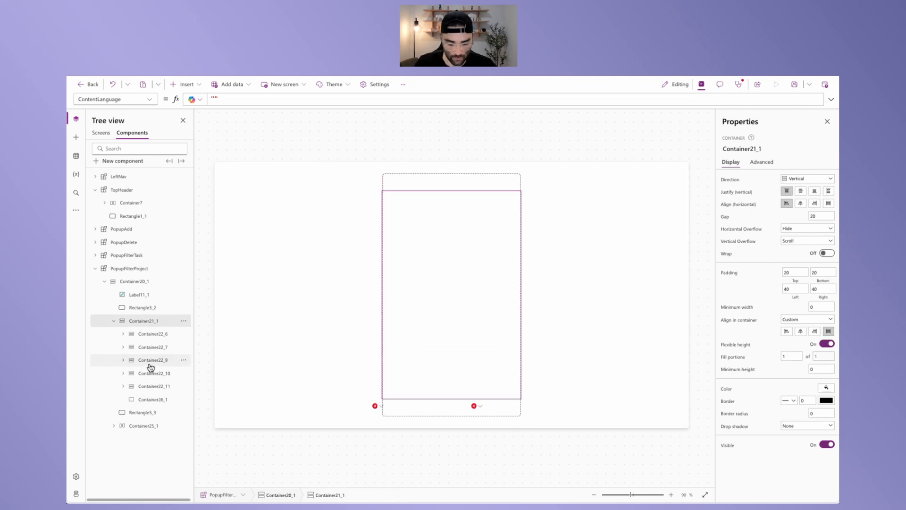
key("ctrl+z")
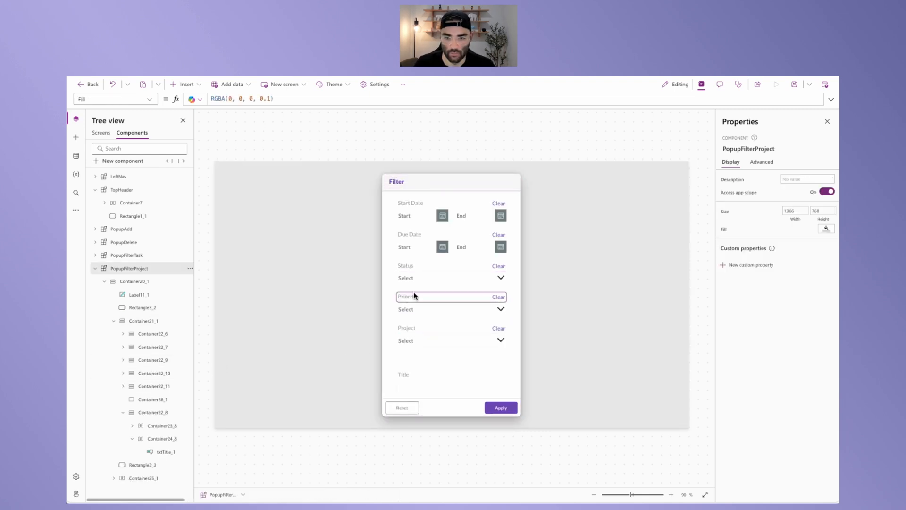
- Delete the Priority filter section, Container22_10, from the PopupFilterProject component
left_click(152, 372)
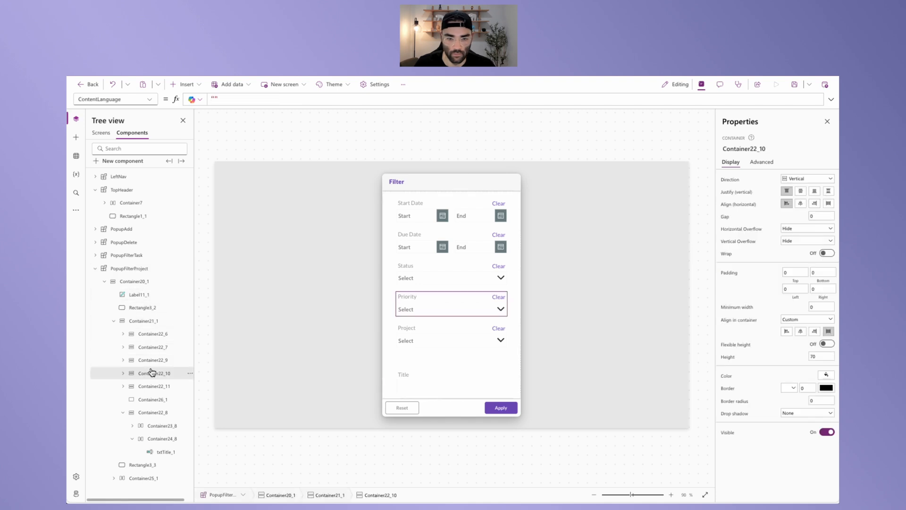
left_click(151, 360)
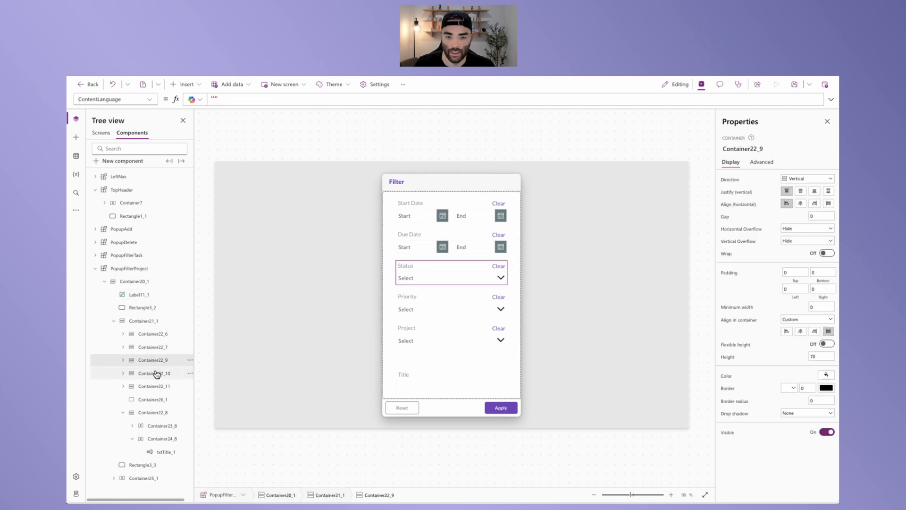
left_click(157, 375)
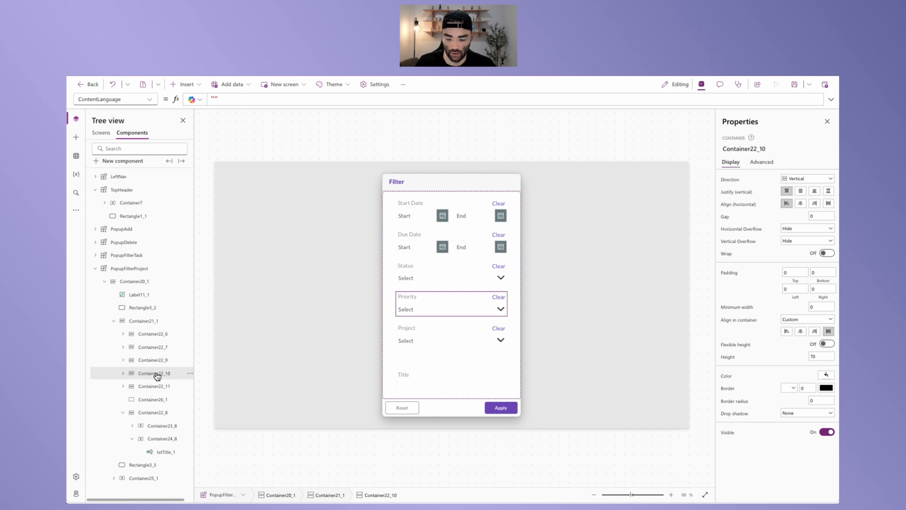
key("Delete")
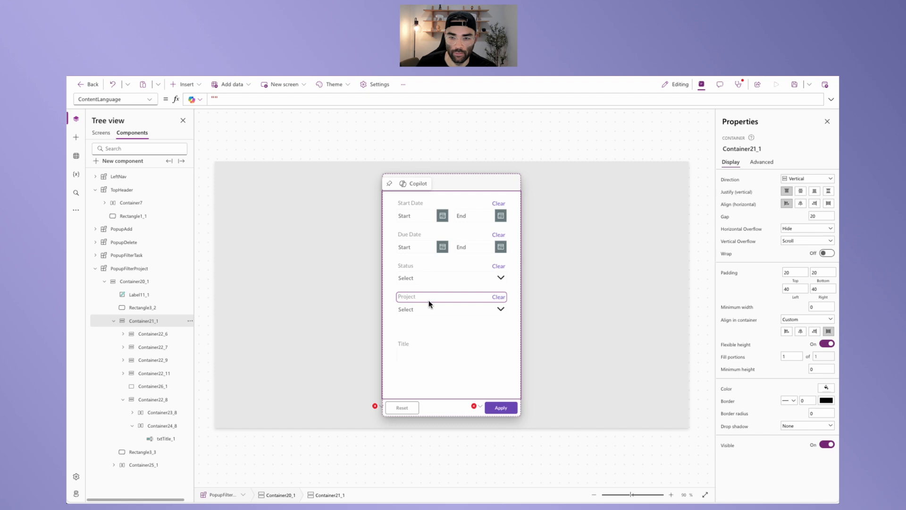
- Delete the Title filter section, Container22_8, including its label and text input, from PopupFilterProject
left_click(153, 427)
left_click(153, 413)
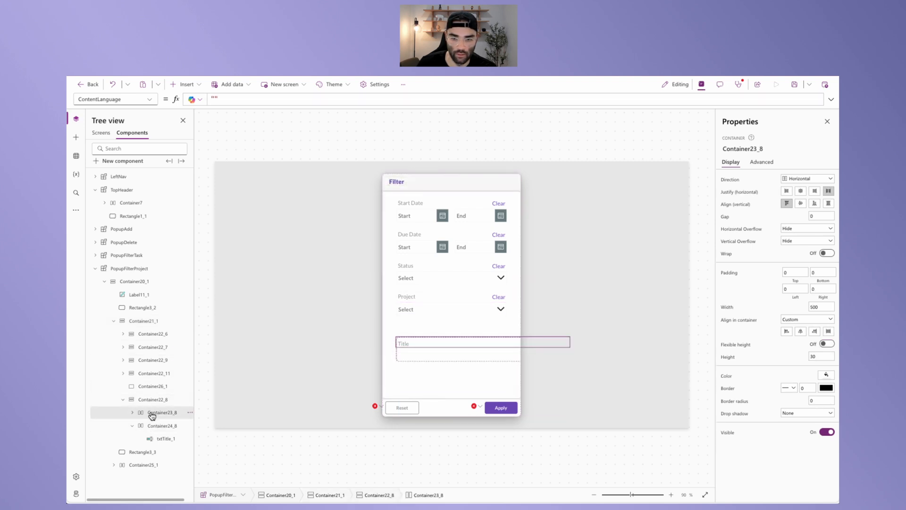
left_click(150, 400)
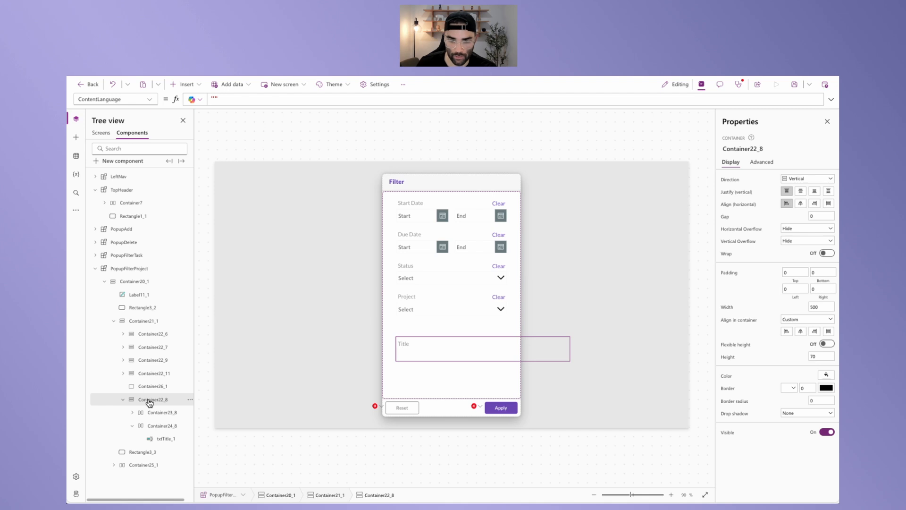
key("Delete")
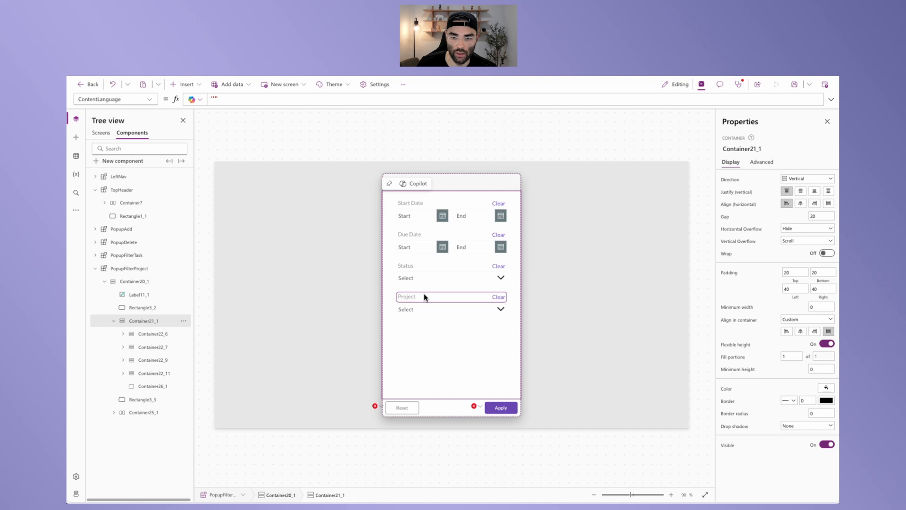
- Move the whole Project filter section, Container22_11, above the Status section in the popup
left_click(398, 310)
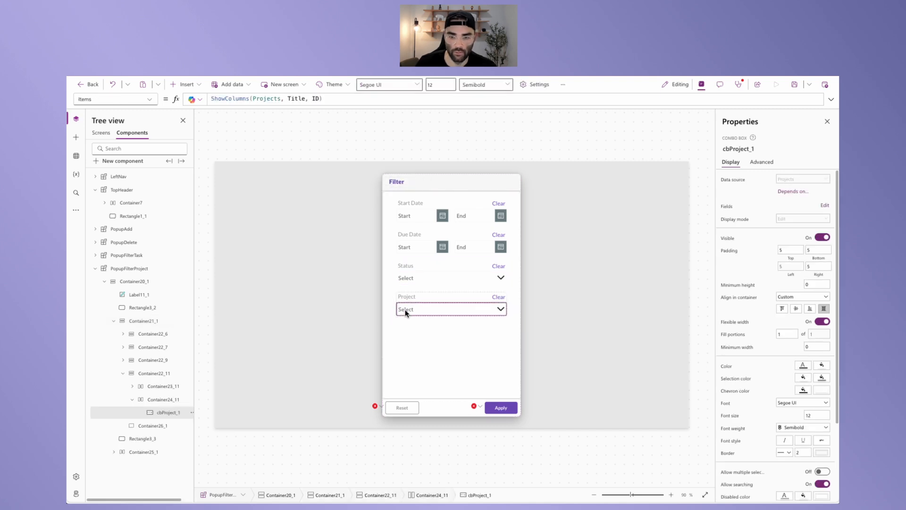
left_click(155, 402)
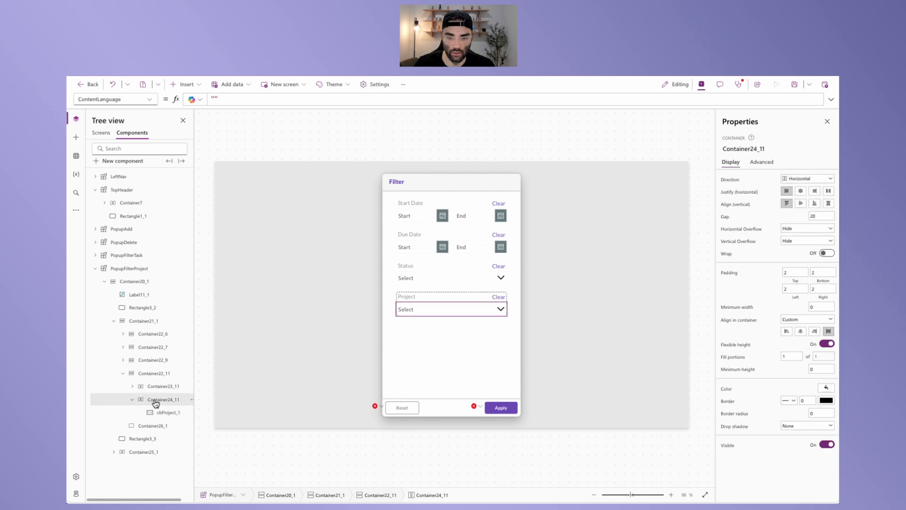
left_click(155, 387)
left_click(151, 374)
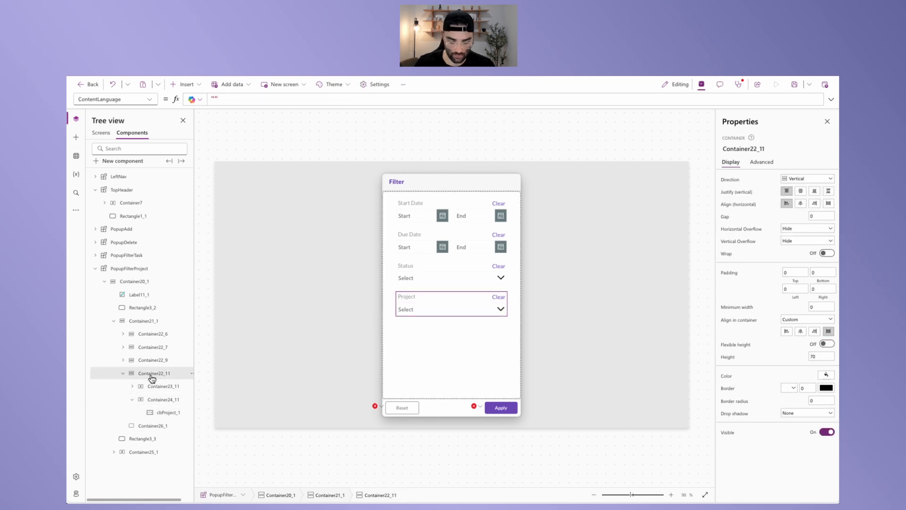
key("ctrl+]")
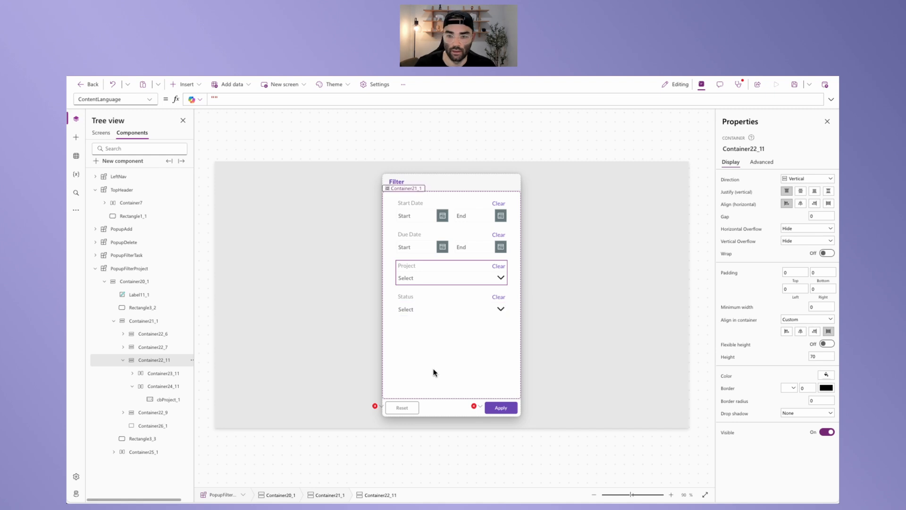
- Remove the Reset calls for txtTitle_1 and cbPriority_1 from the Reset button's OnSelect formula
left_click(405, 408)
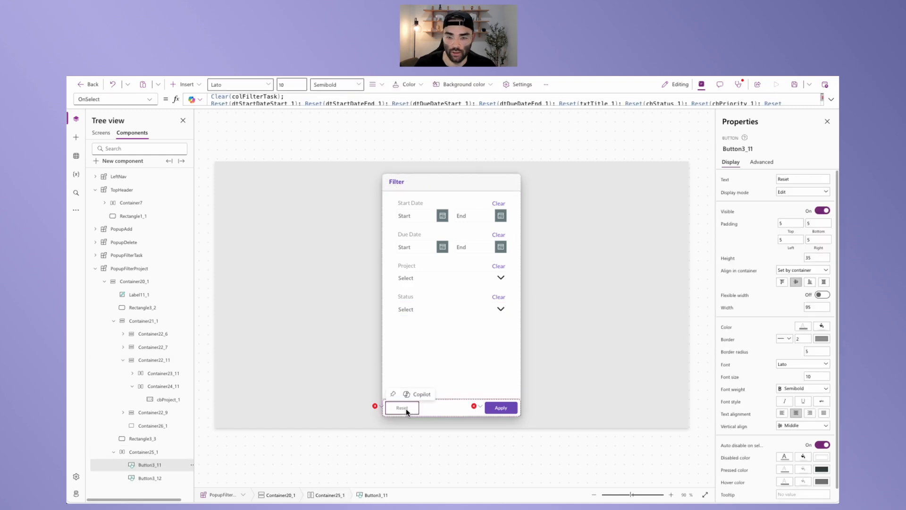
left_click(831, 100)
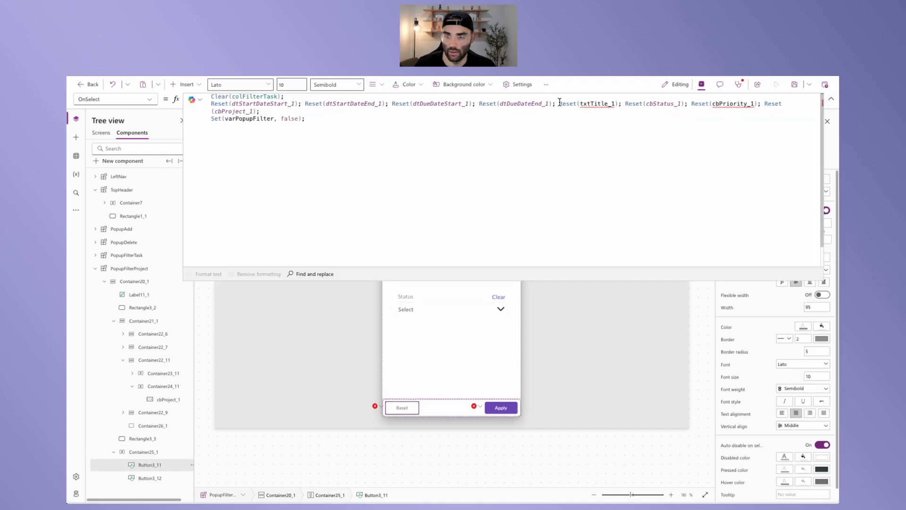
left_click_drag(559, 102, 623, 103)
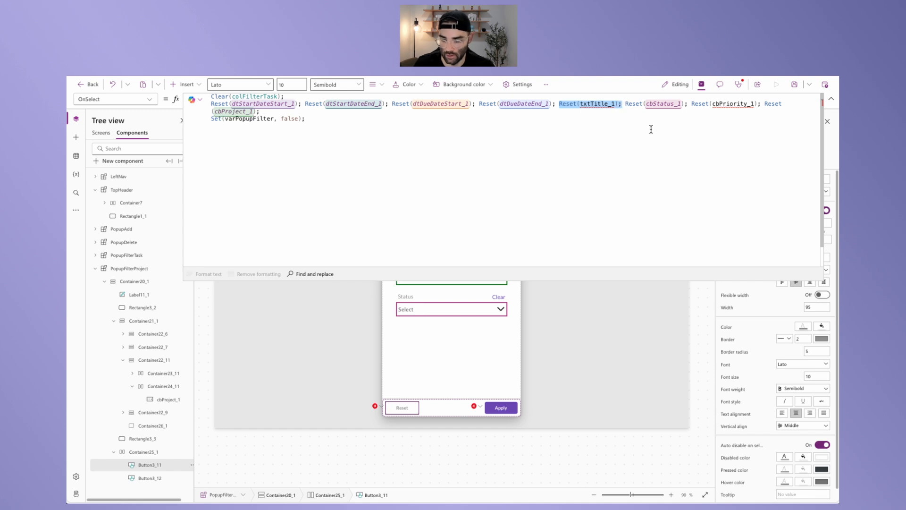
key("Delete")
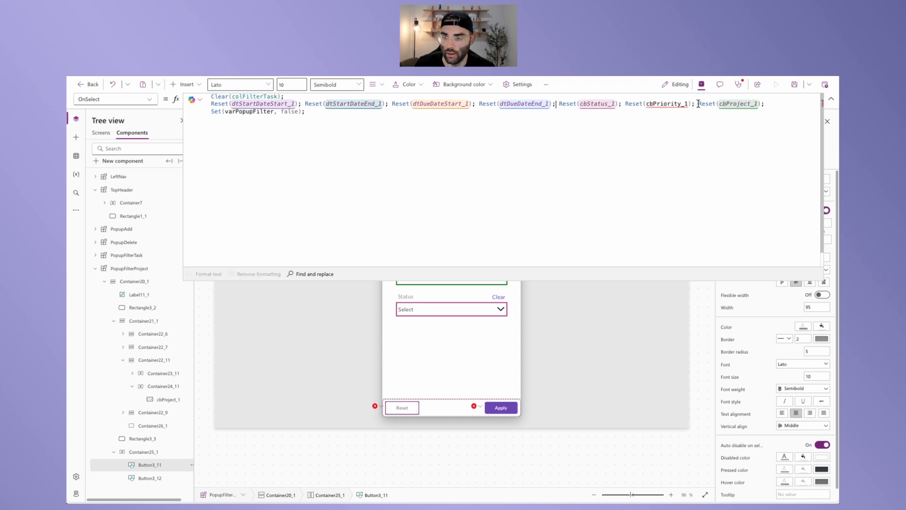
left_click_drag(698, 104, 621, 103)
key("Delete")
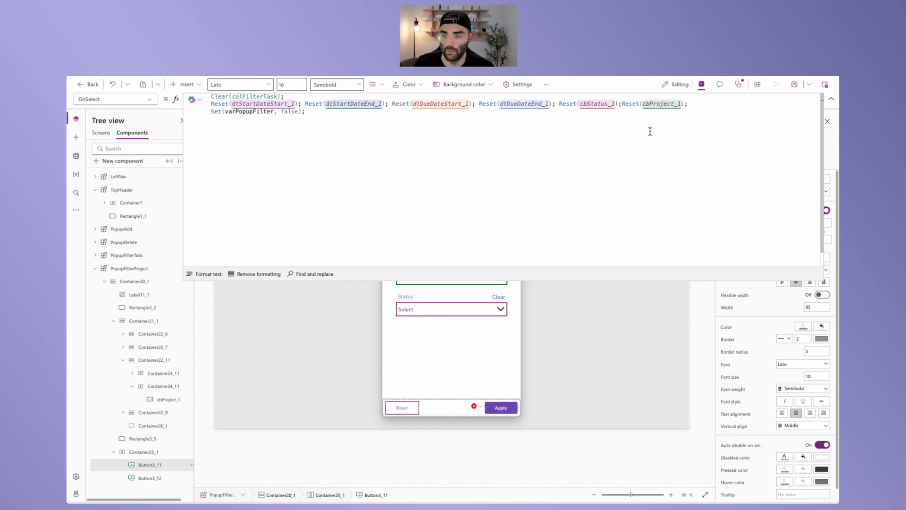
left_click(703, 103)
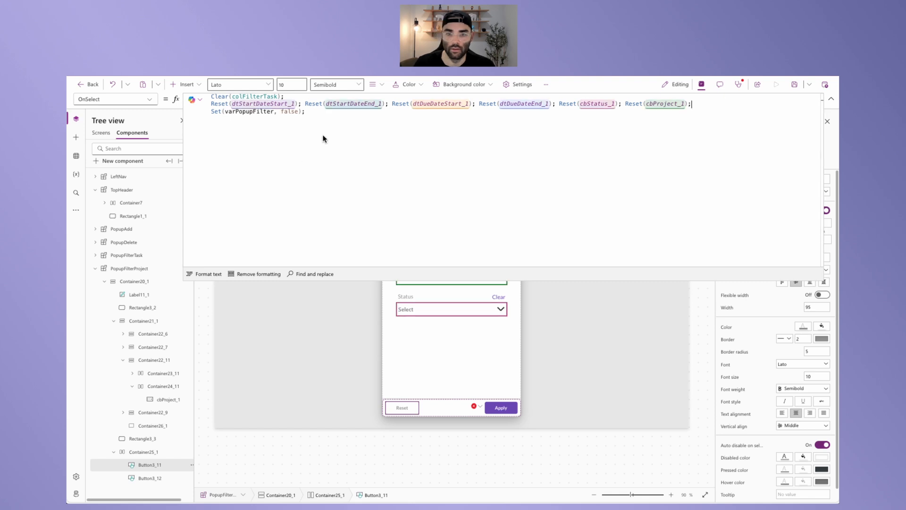
- Change the collection cleared in the Reset button's OnSelect formula to colFilterProject
left_click(278, 96)
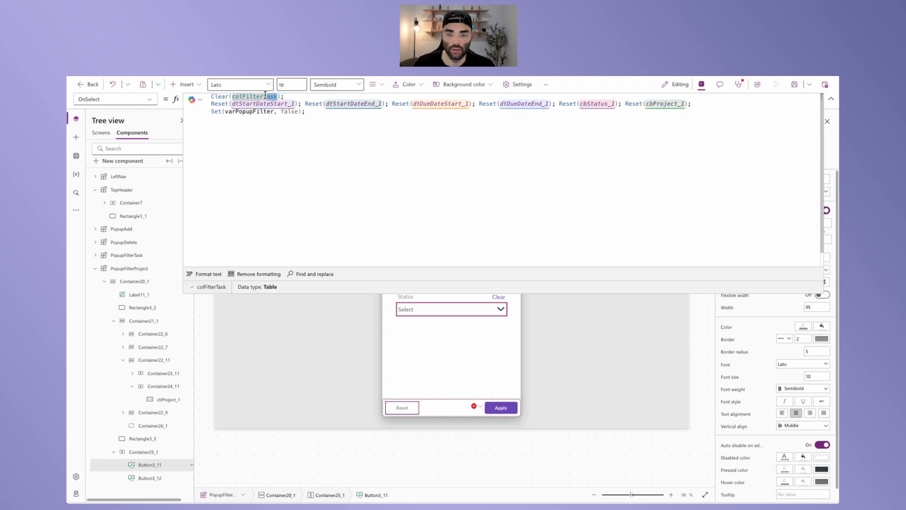
left_click_drag(277, 96, 263, 96)
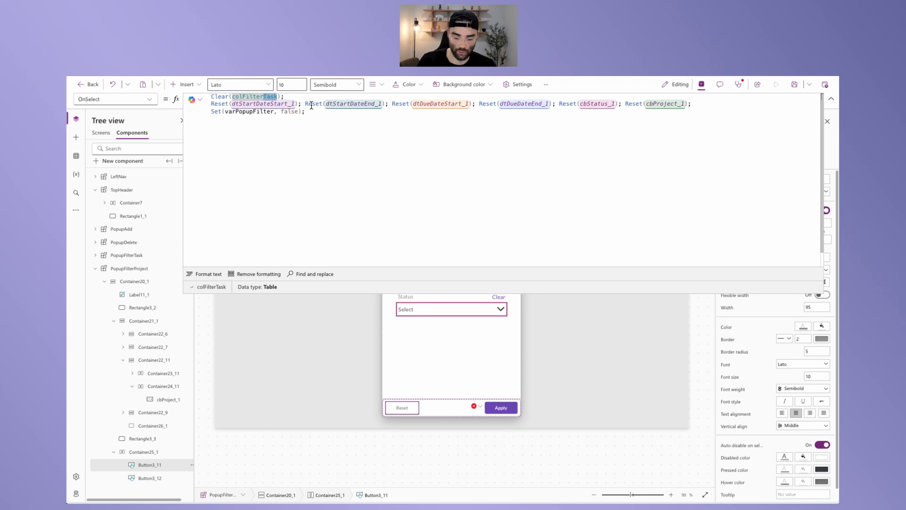
type("Project")
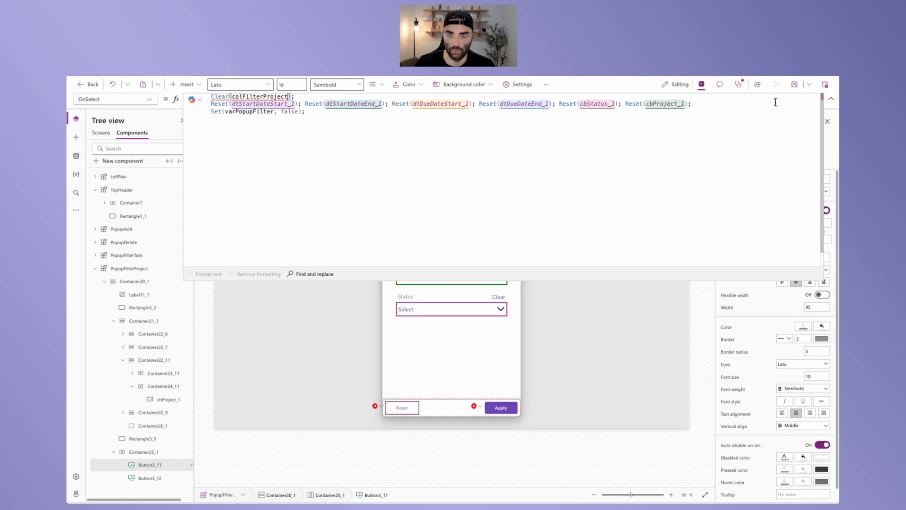
left_click(831, 99)
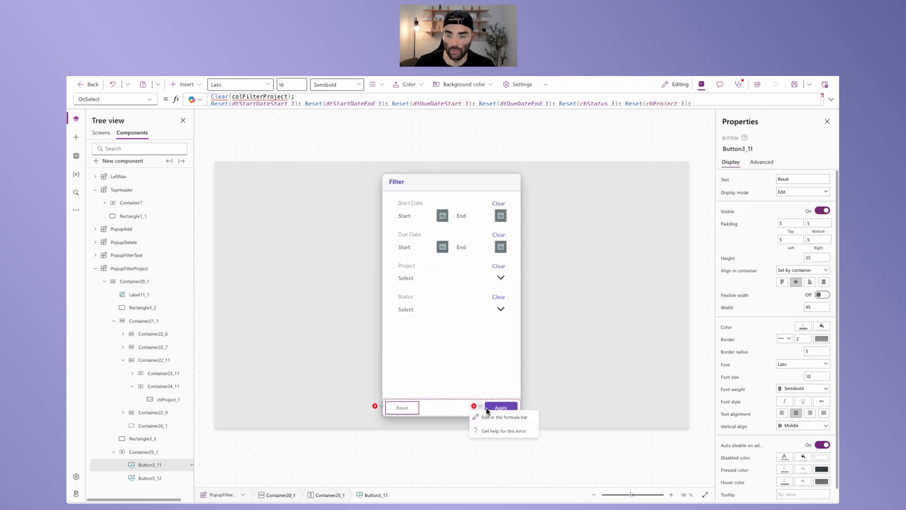
- Change the collection in the Apply button's OnSelect ClearCollect formula to colFilterProject
left_click(501, 408)
left_click(831, 98)
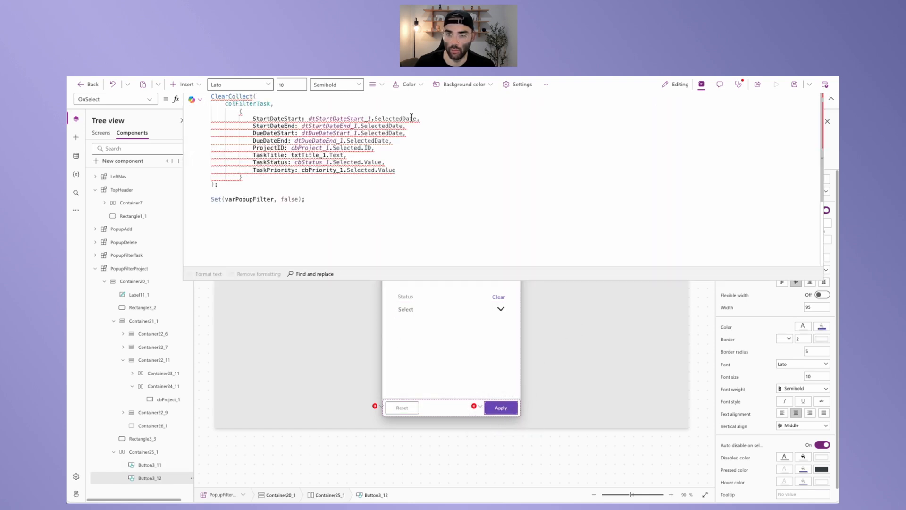
left_click_drag(271, 103, 256, 104)
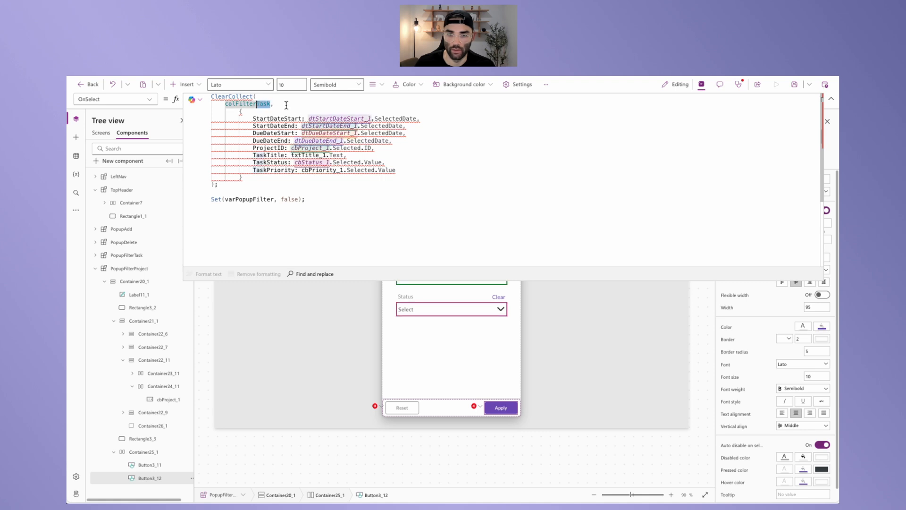
type("Project")
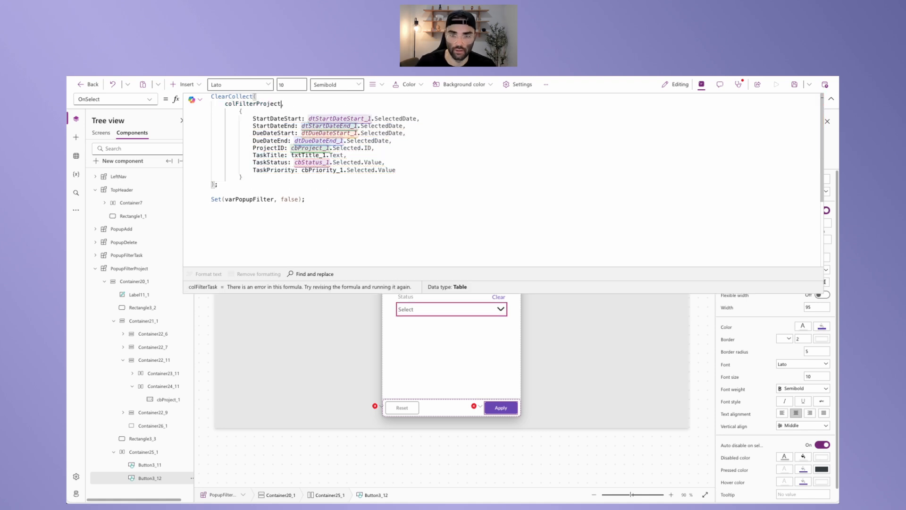
type(",")
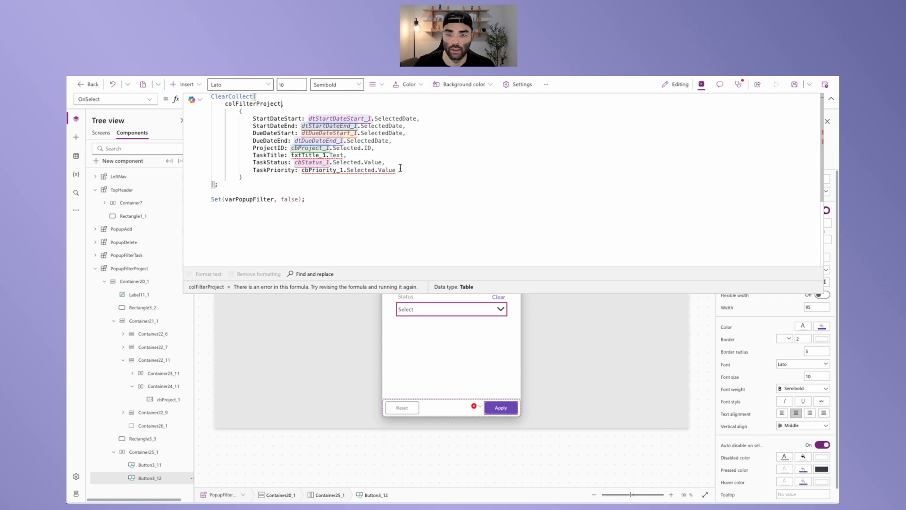
- Remove the TaskPriority and TaskTitle entries from the Apply button's OnSelect formula, along with the trailing comma after TaskStatus
left_click_drag(400, 168, 184, 170)
key("BackSpace")
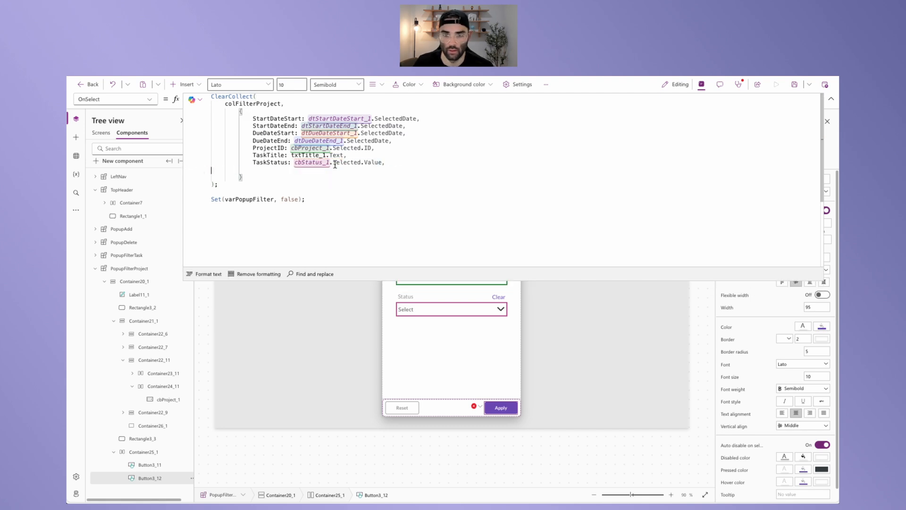
key("BackSpace")
left_click_drag(351, 155, 164, 159)
key("BackSpace")
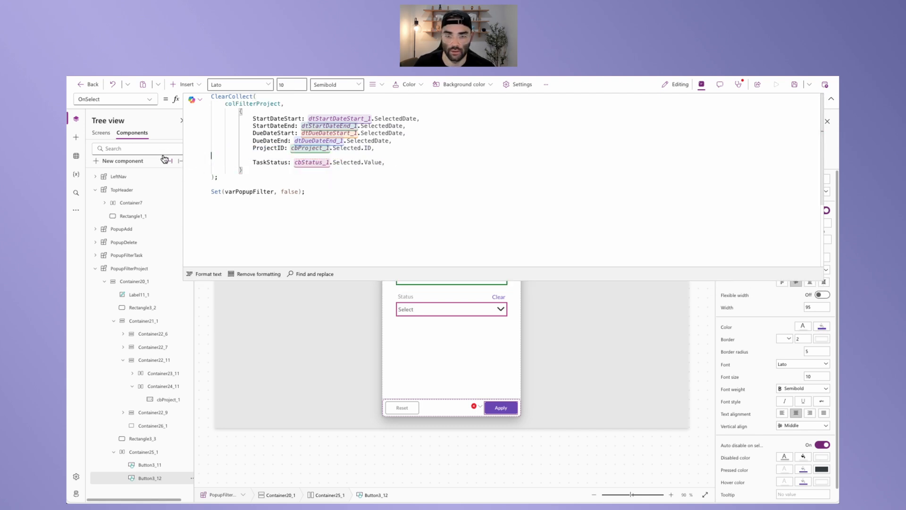
key("BackSpace")
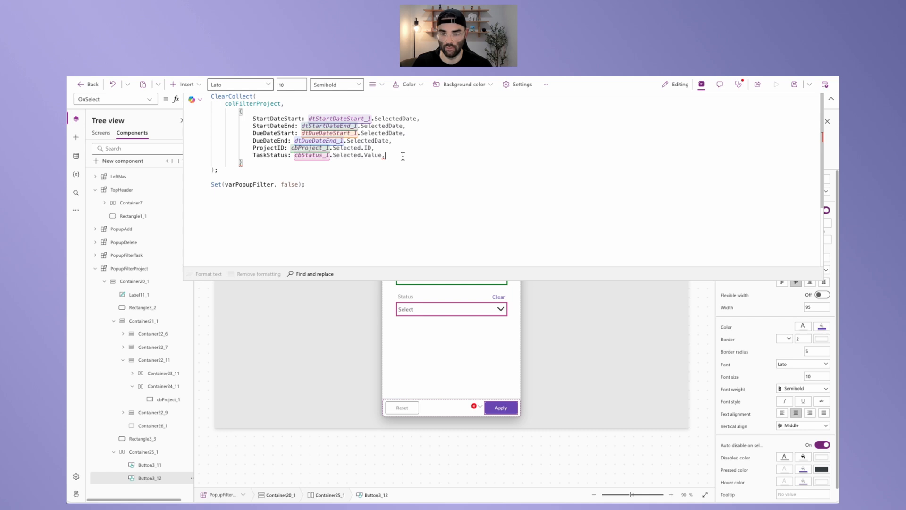
key("BackSpace")
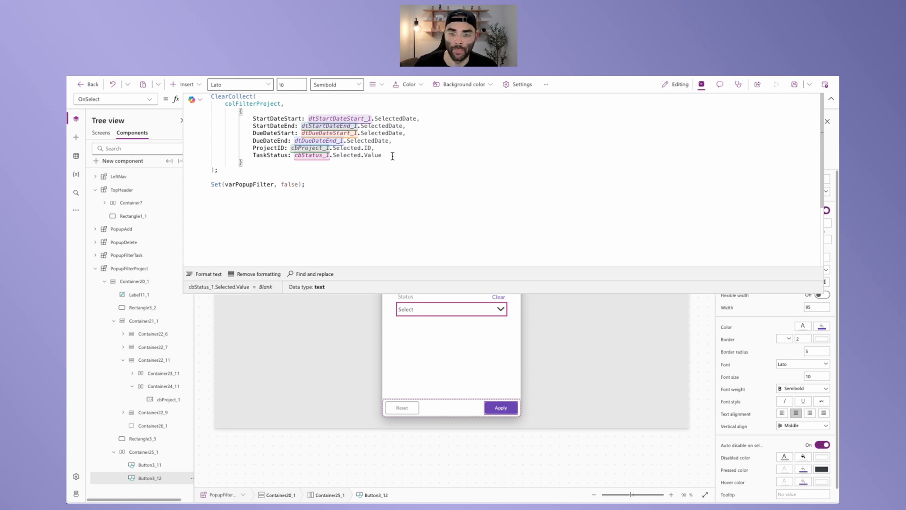
left_click_drag(392, 155, 273, 116)
left_click(421, 137)
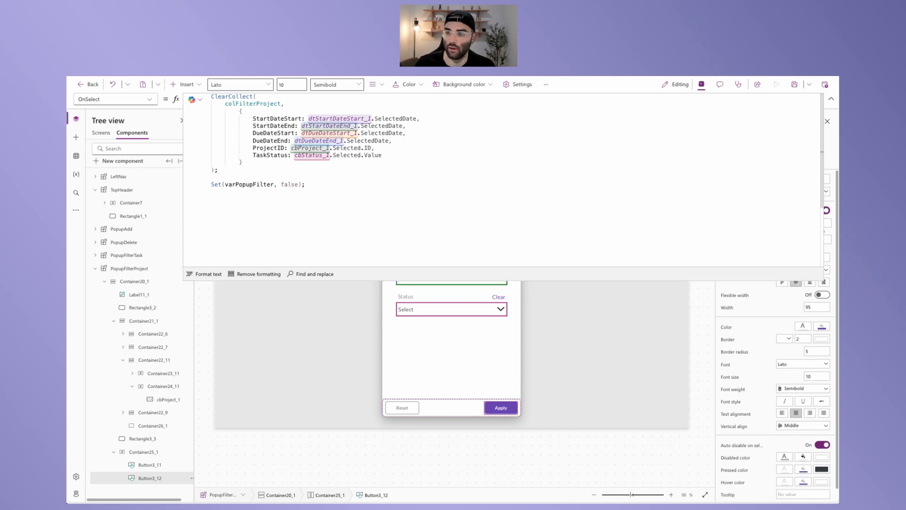
left_click(831, 99)
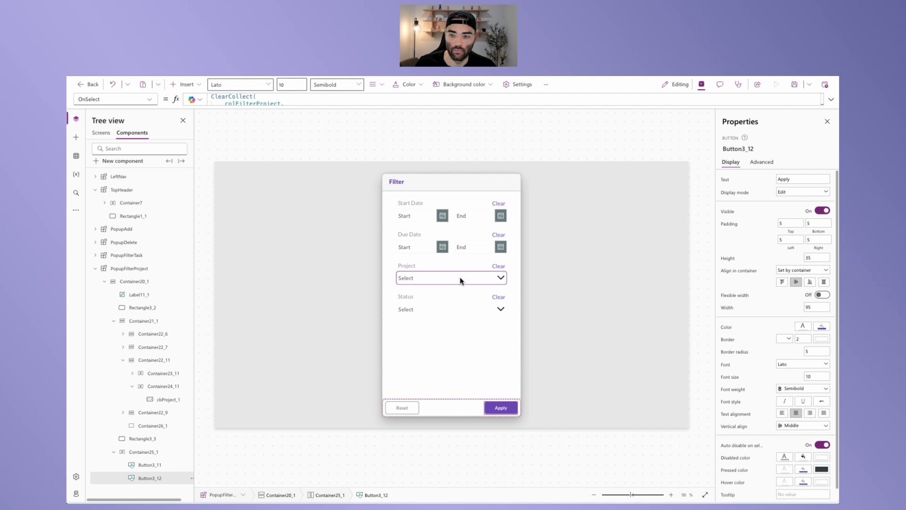
left_click(209, 147)
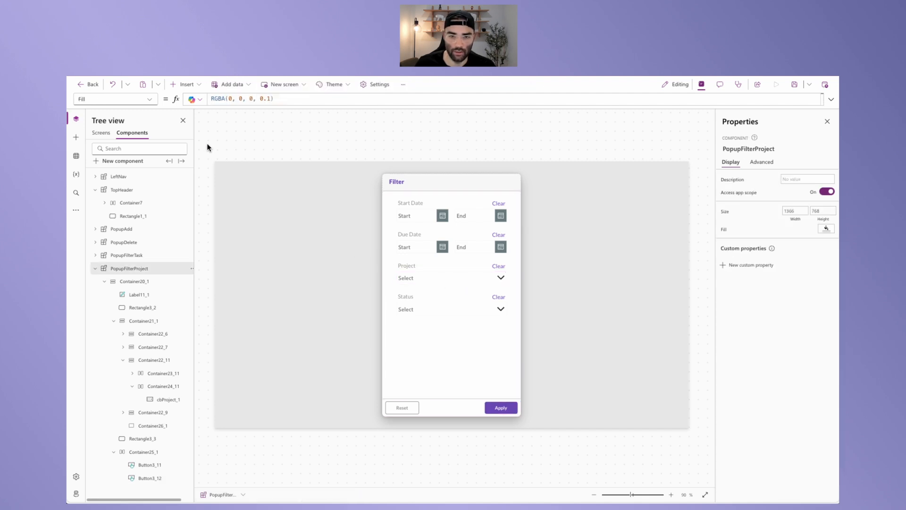
- Copy the title and Filter button row, Container18, from the My Tasks screen into Container9_1 on My Projects
left_click(102, 133)
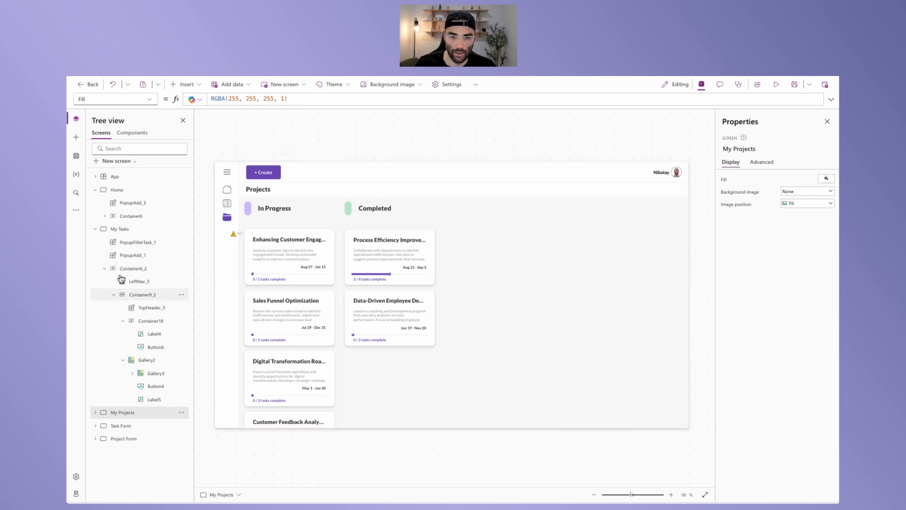
left_click(119, 231)
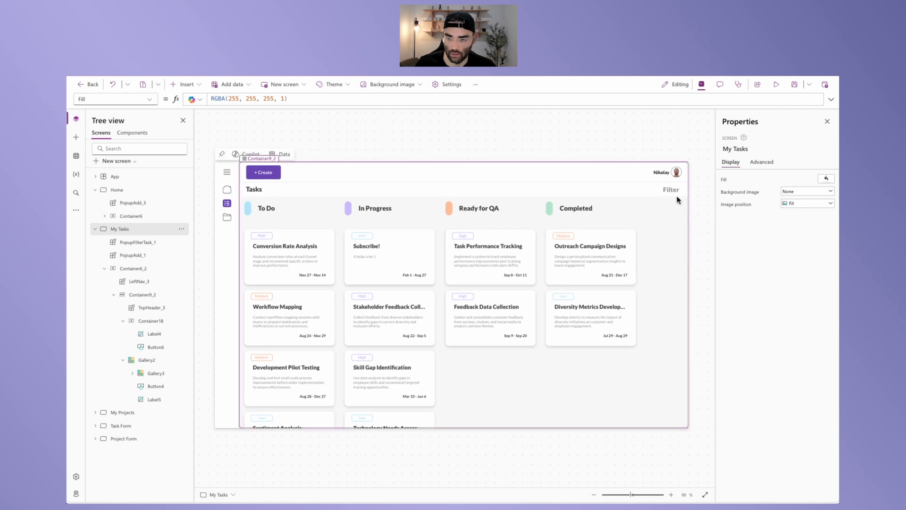
left_click(371, 195)
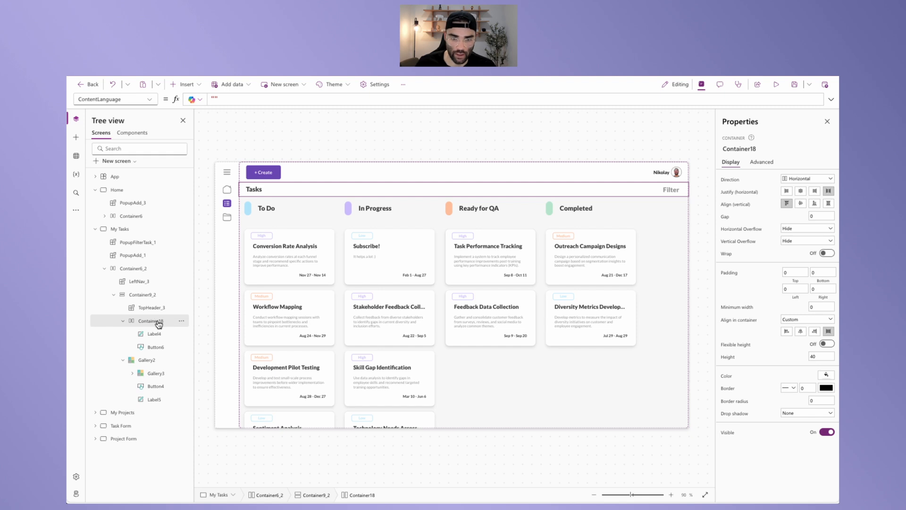
left_click(121, 411)
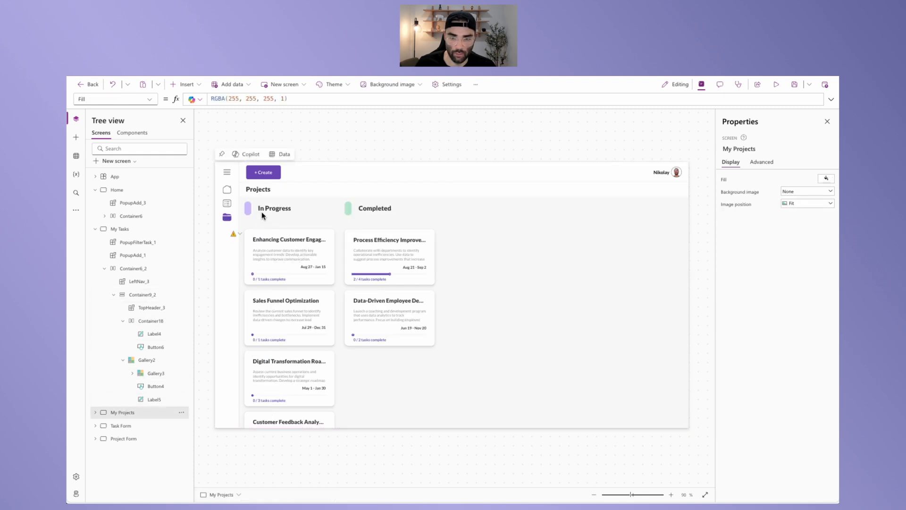
left_click(273, 187)
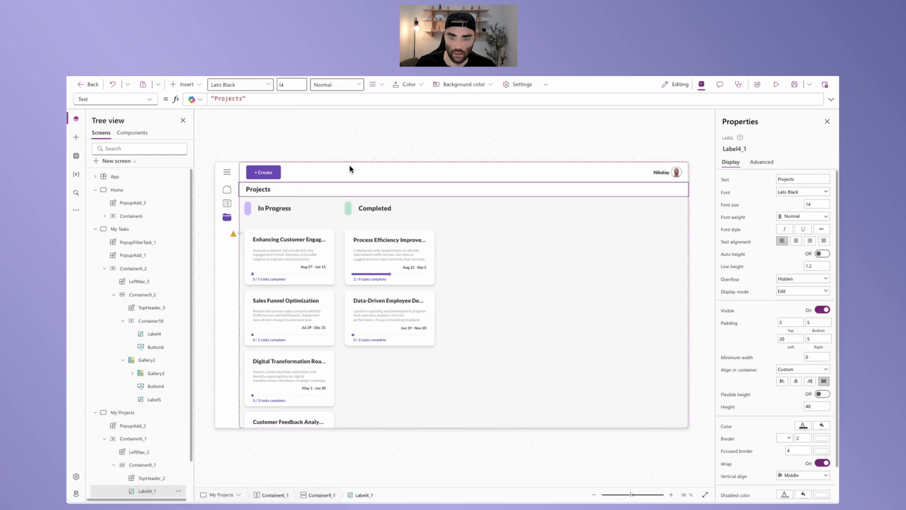
key("ctrl+v")
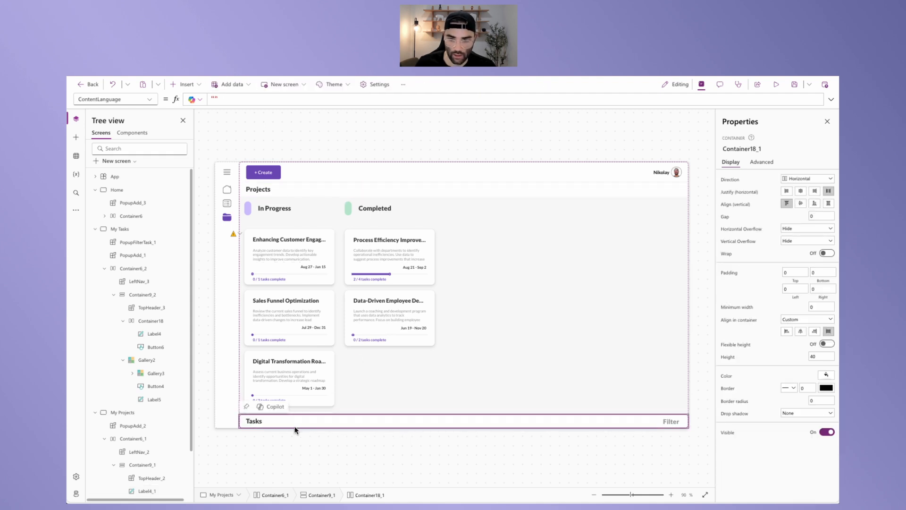
- Move the pasted Container18_1 above Gallery2_1 and delete the old Projects label, Label4_1
scroll(101, 354, "down", 3)
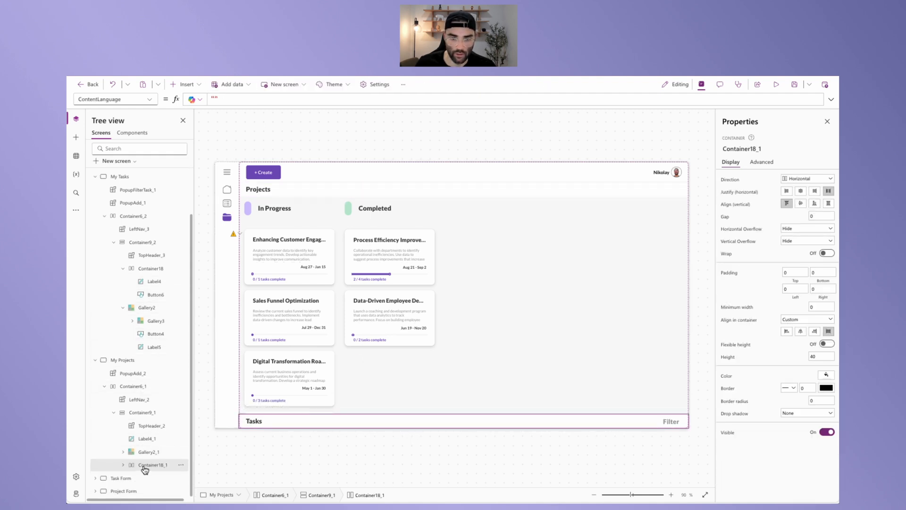
key("ctrl+[")
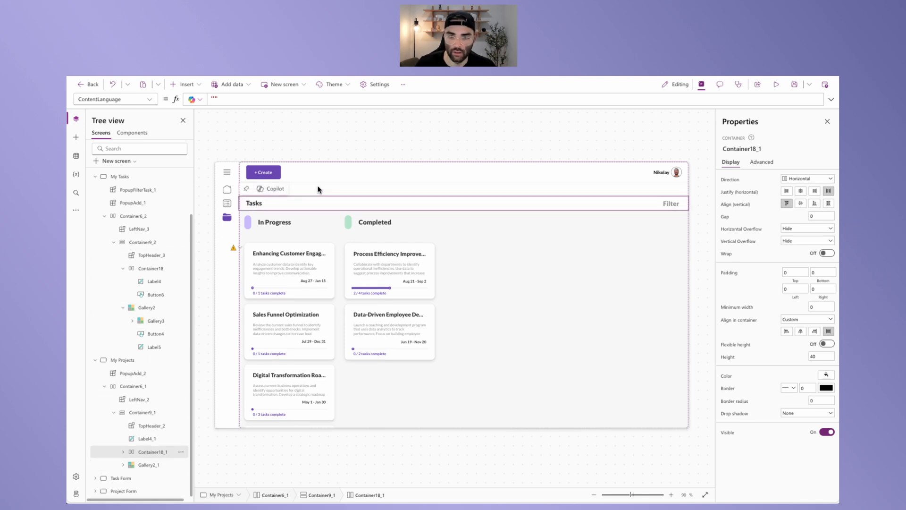
left_click(314, 188)
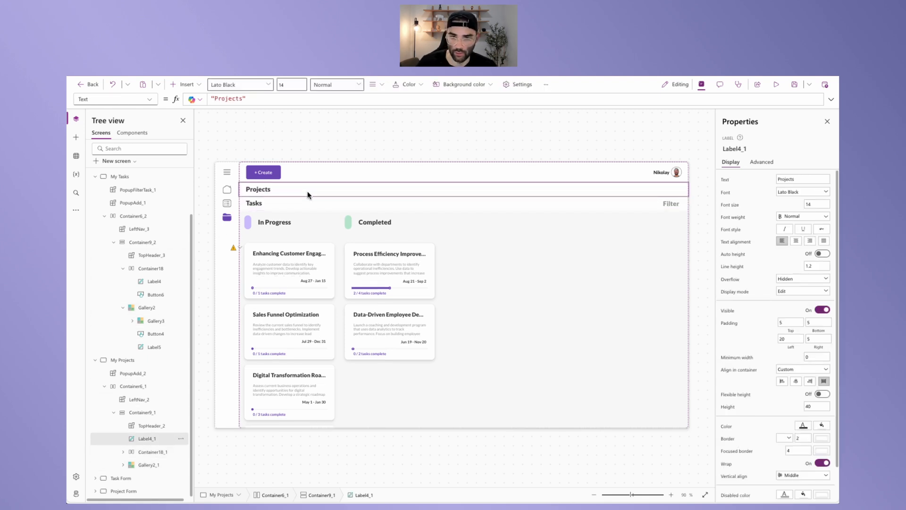
key("Delete")
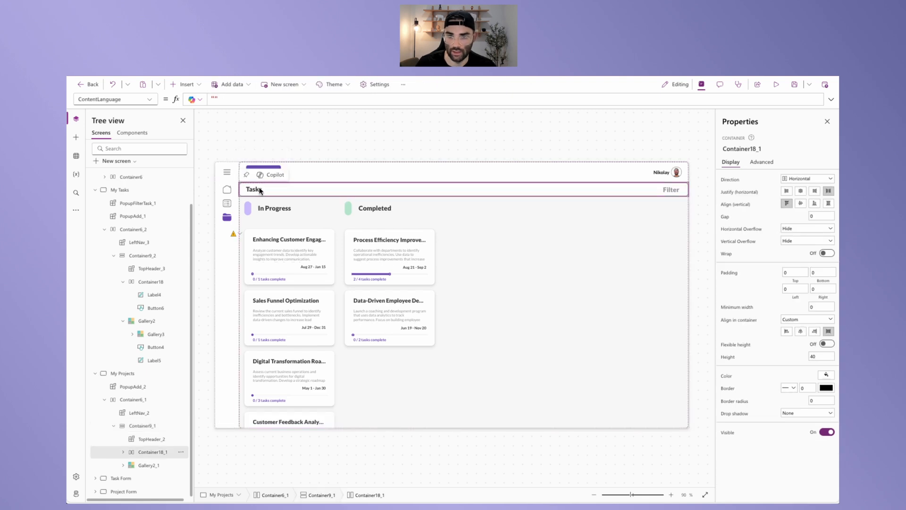
- Set the pasted header label's text to "Projects" and check the Filter button's OnSelect formula
left_click(259, 191)
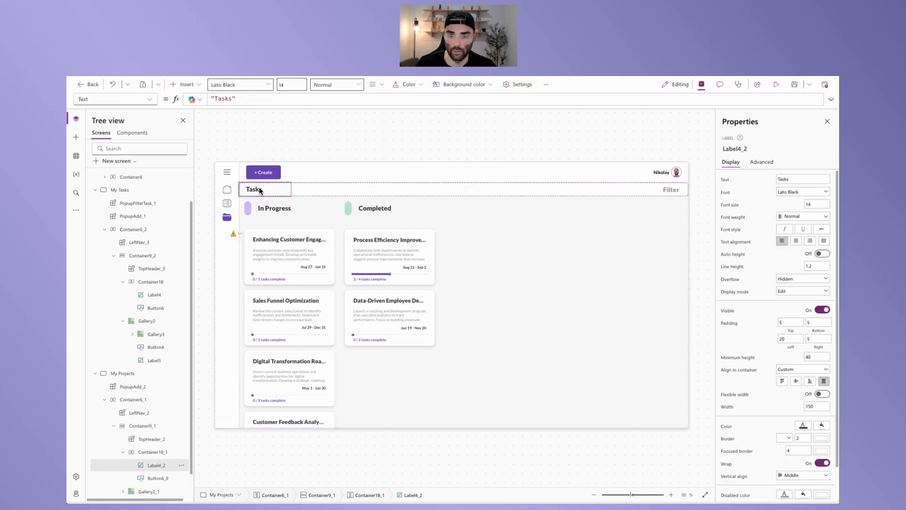
double_click(227, 98)
type("Projects")
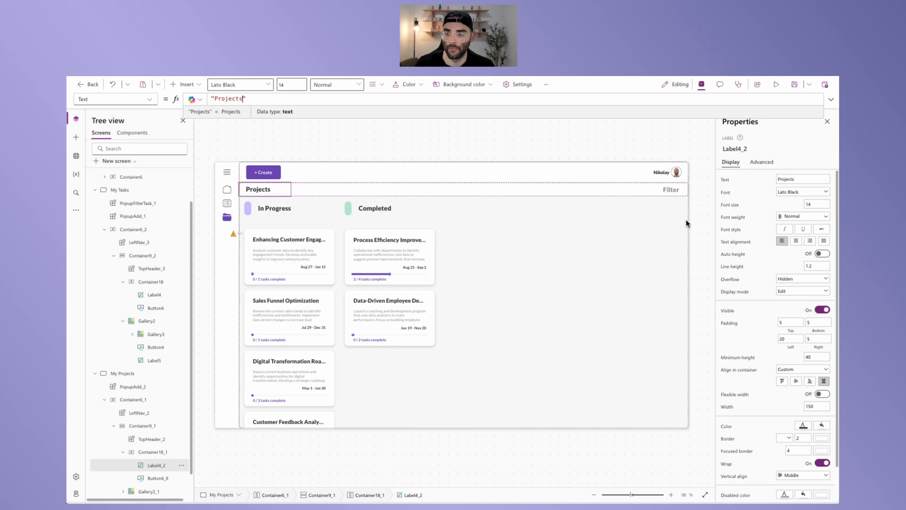
left_click(672, 189)
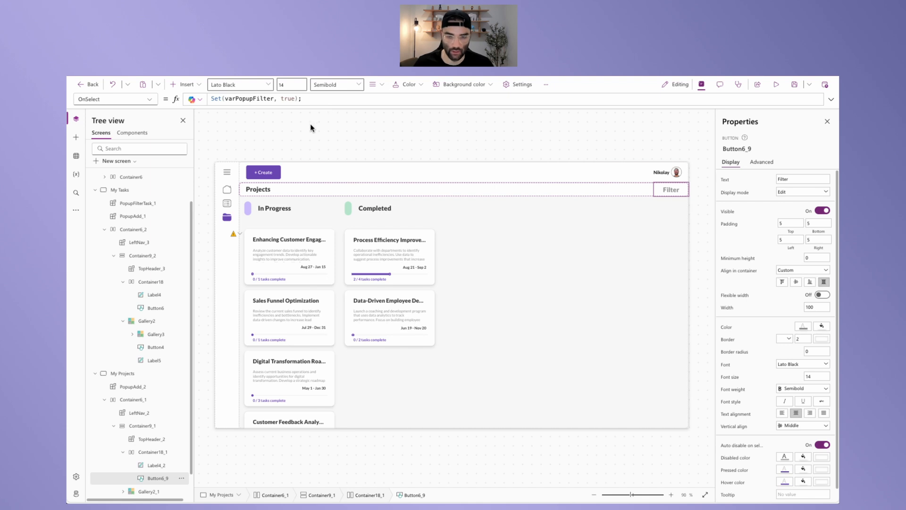
- Insert the PopupFilterProject component directly on the My Projects screen
left_click(297, 149)
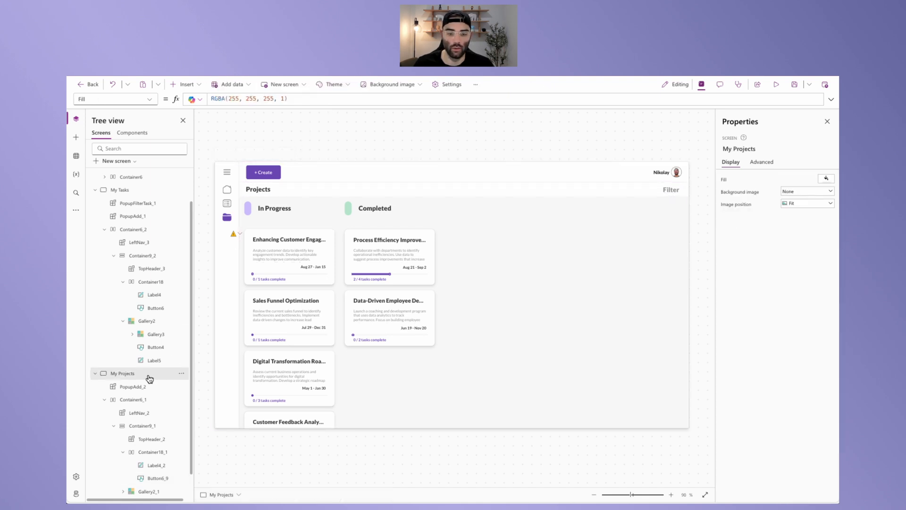
left_click(185, 84)
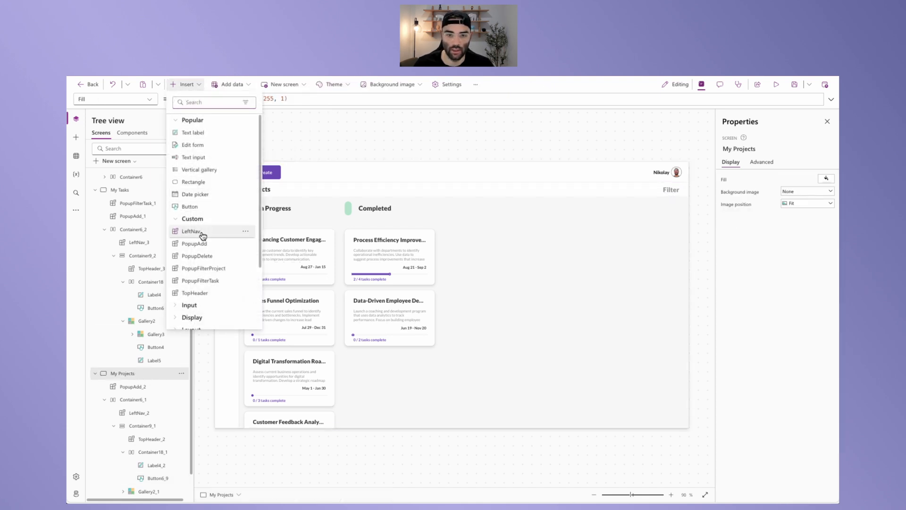
left_click(212, 269)
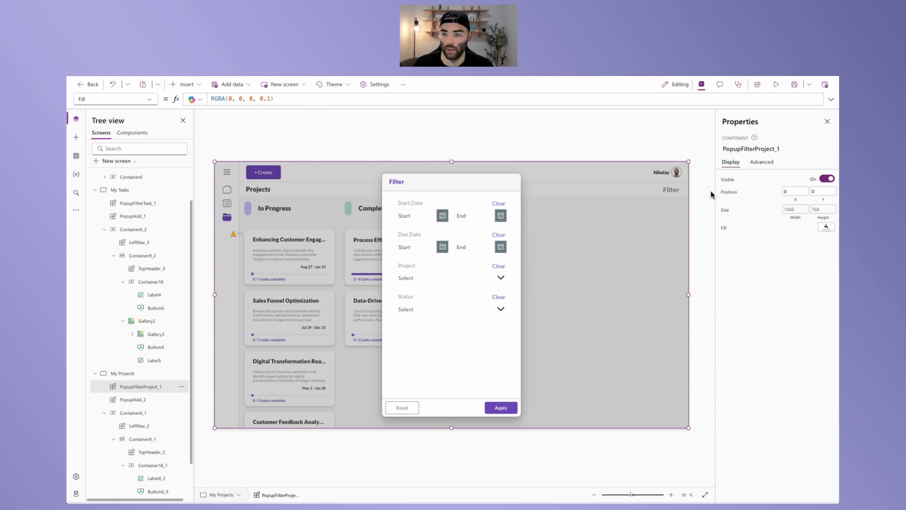
- Set the Visible property of PopupFilterProject_1 to varPopupFilter
left_click(722, 182)
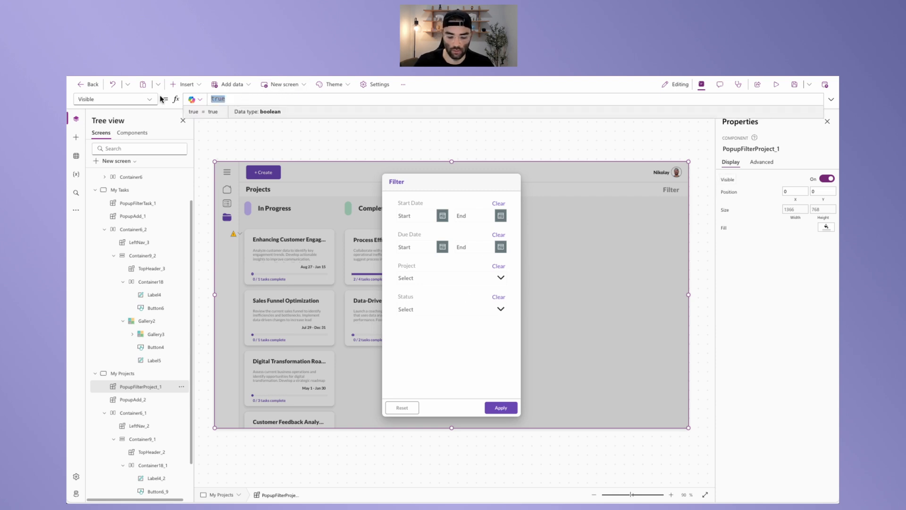
type("var")
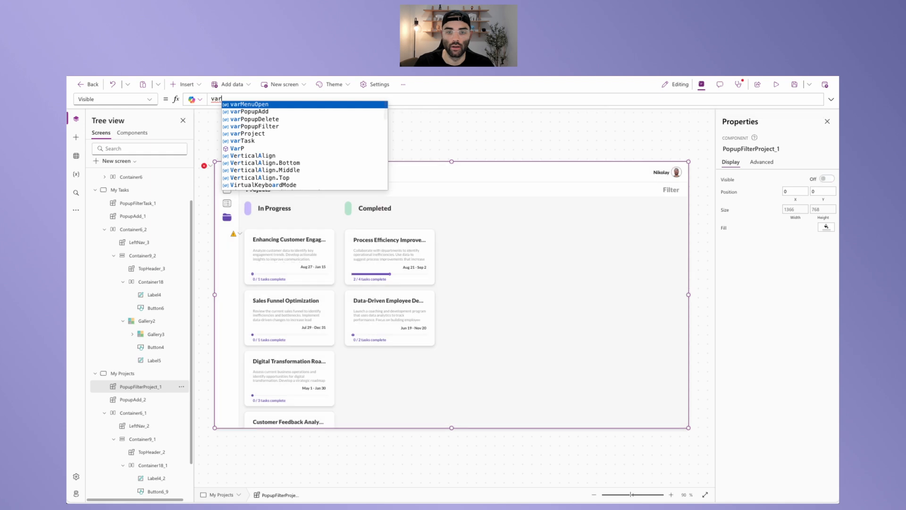
type("Popup")
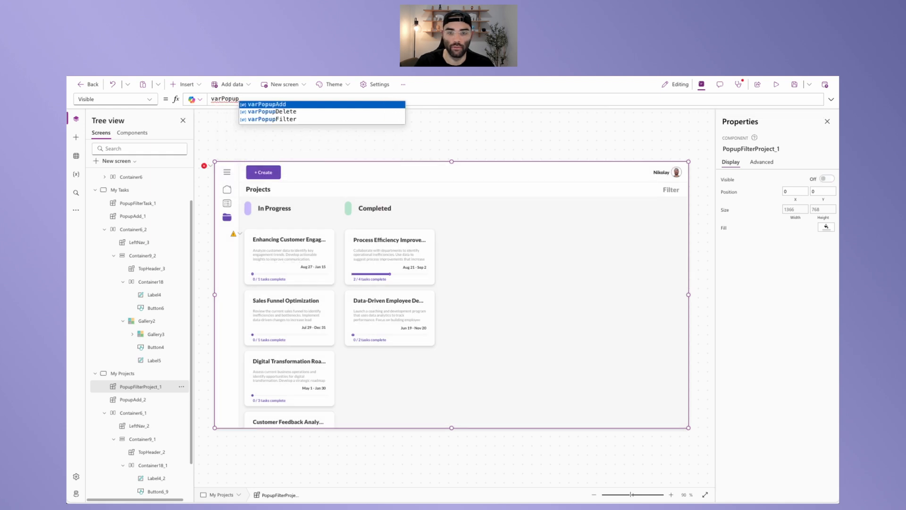
key("Down")
key("Down")
key("Return")
left_click(322, 138)
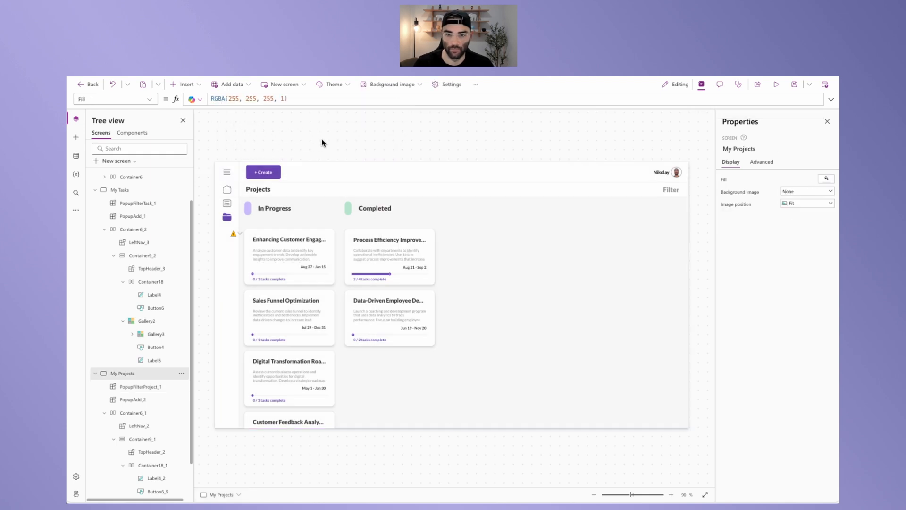
- Test the project filter popup's Reset and Apply buttons, applying Sales Funnel Optimization as the project and reopening the popup
left_click(670, 191)
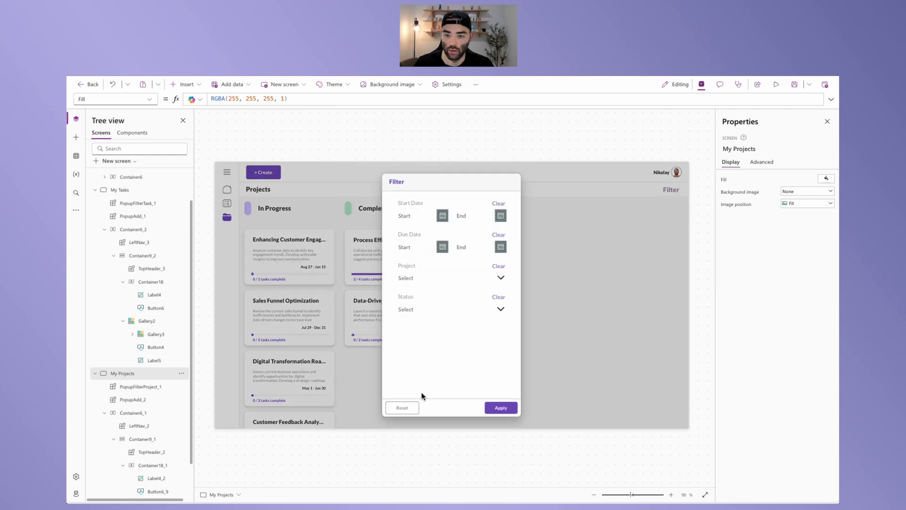
left_click(402, 408)
left_click(670, 190)
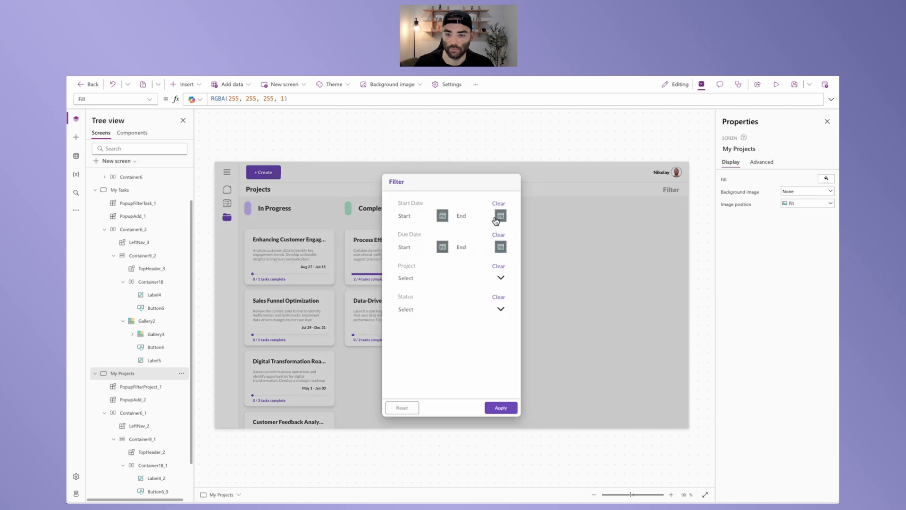
left_click(474, 282)
left_click(433, 317)
left_click(502, 407)
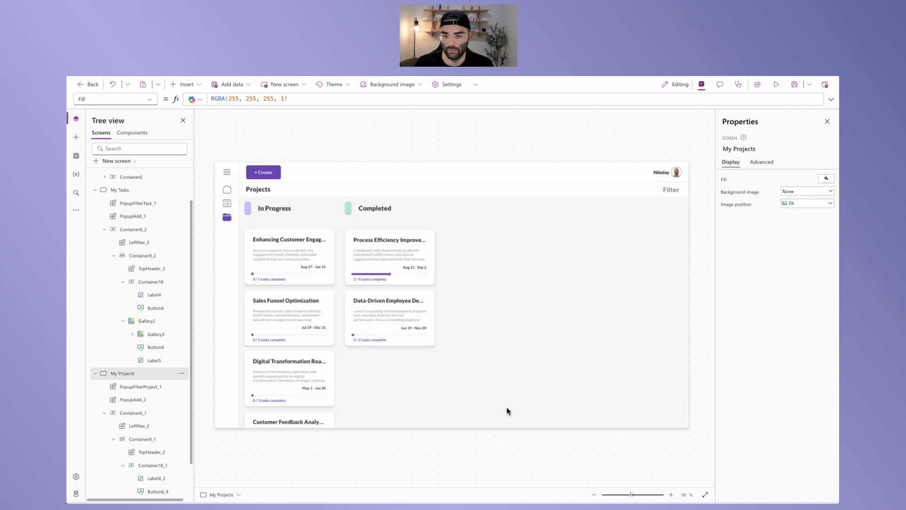
left_click(670, 190)
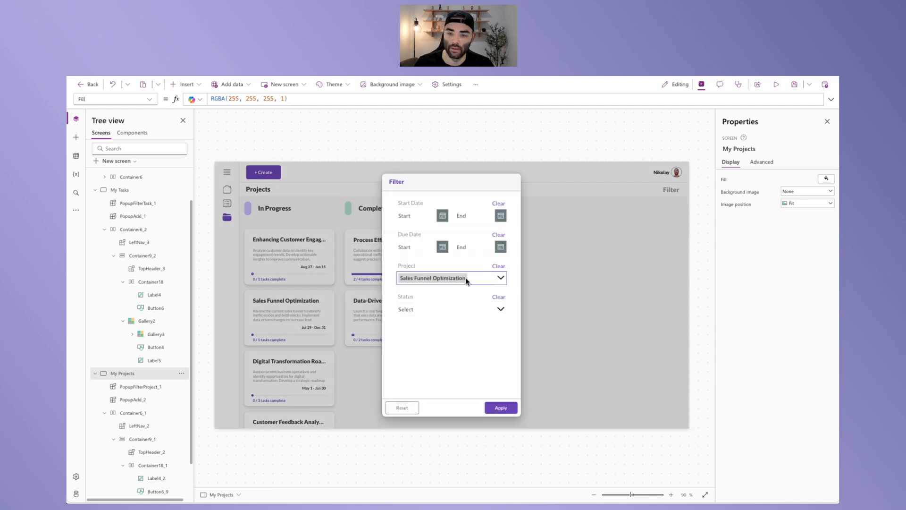
- Reset the project filter popup and format the Items formula of the My Projects card gallery across several lines
left_click(413, 405)
left_click(297, 319)
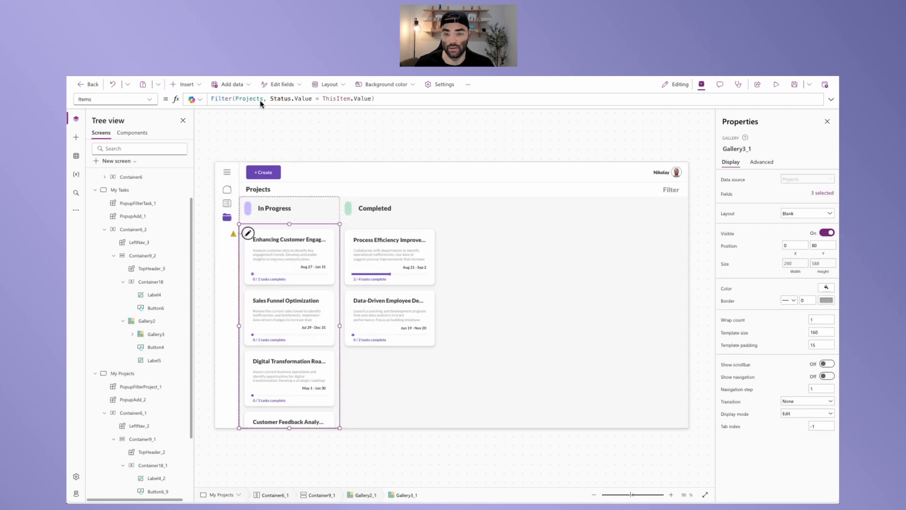
left_click(831, 99)
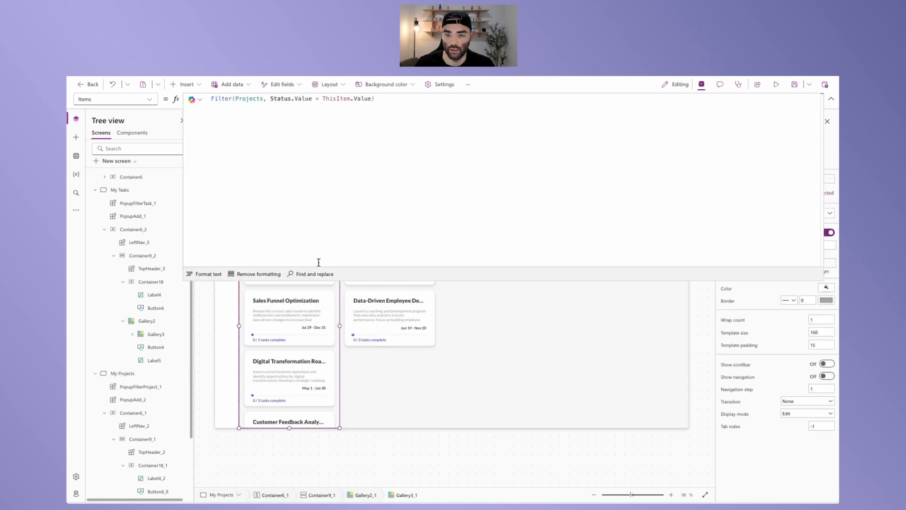
left_click(204, 274)
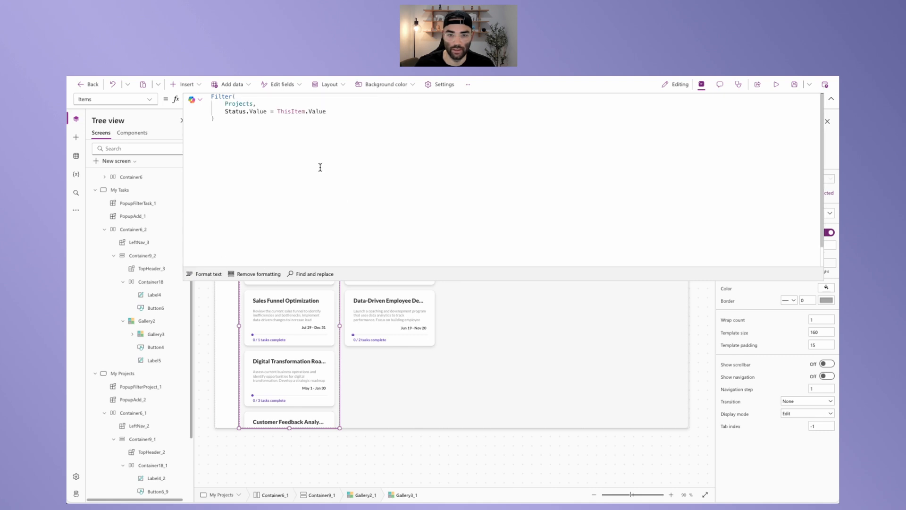
- Copy the complete Filter formula from the Items property of the My Tasks card gallery
left_click(128, 194)
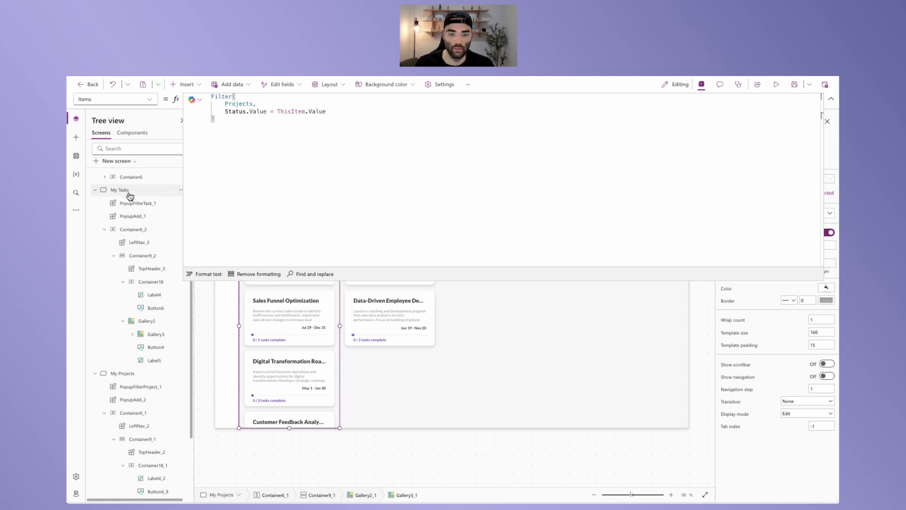
left_click(259, 368)
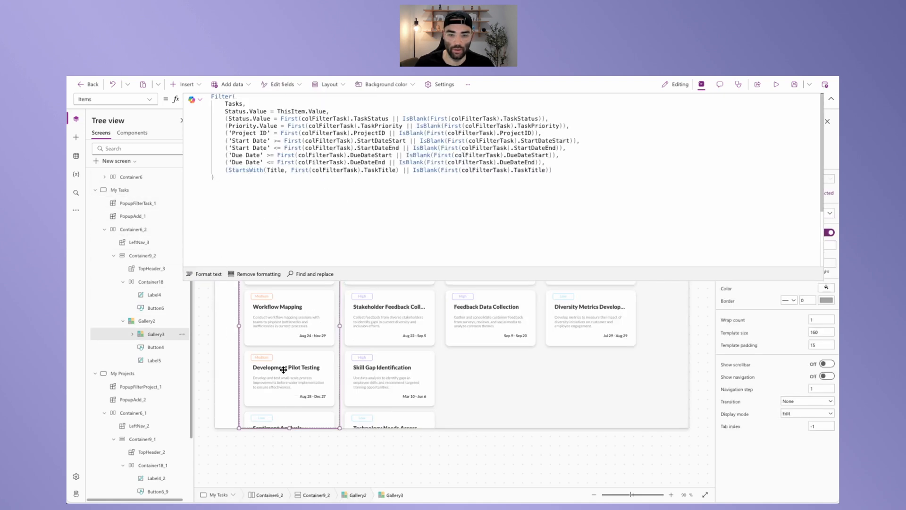
left_click_drag(255, 184, 191, 92)
key("ctrl+c")
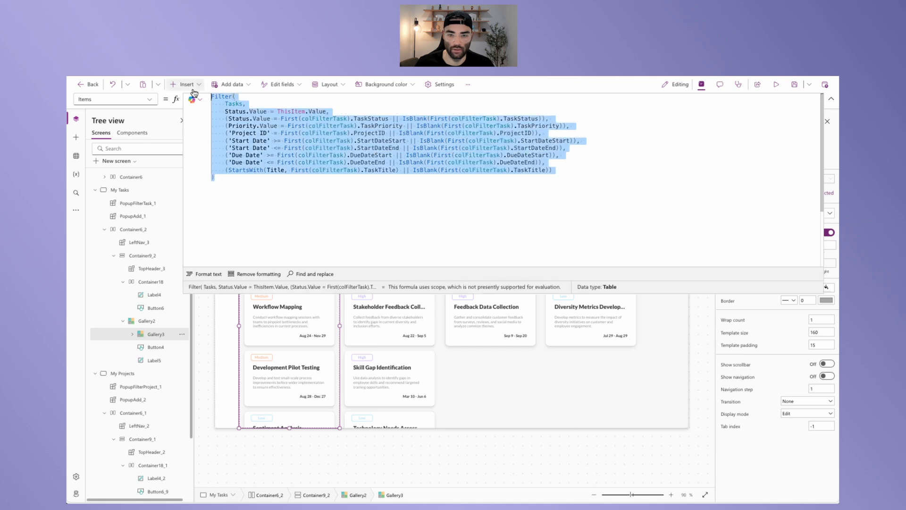
left_click(395, 214)
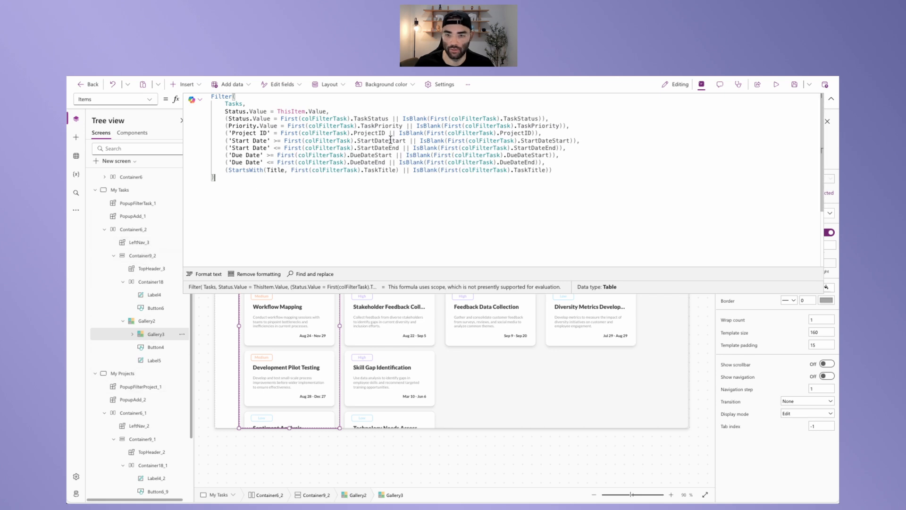
- Replace the My Projects card gallery's Items formula with the copied task Filter formula
left_click(119, 374)
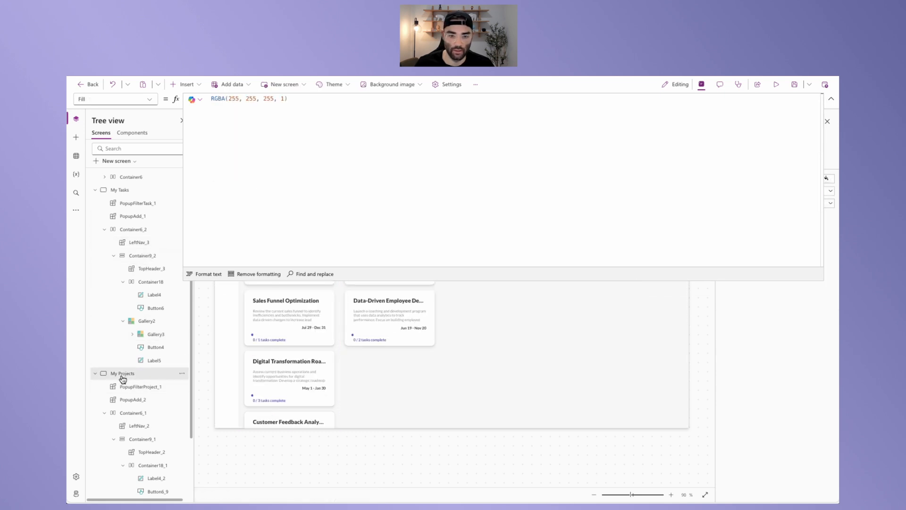
left_click(283, 367)
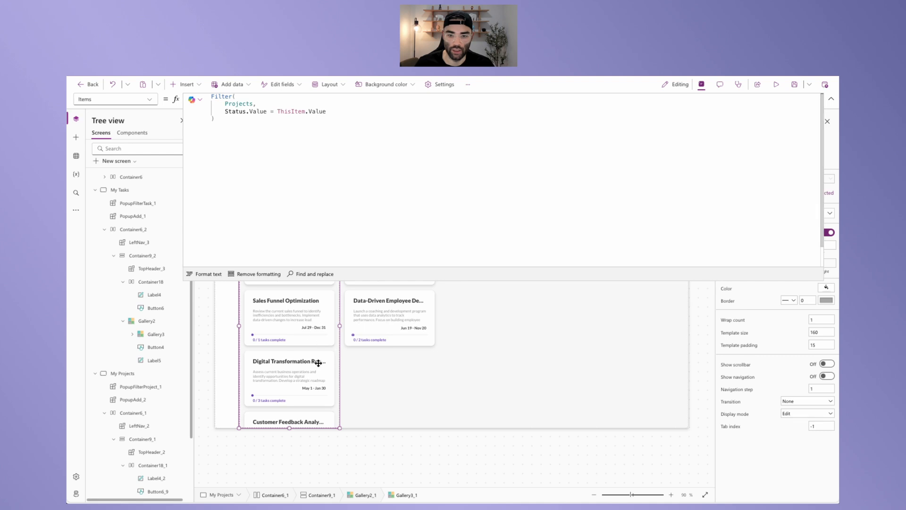
left_click(285, 150)
key("ctrl+a")
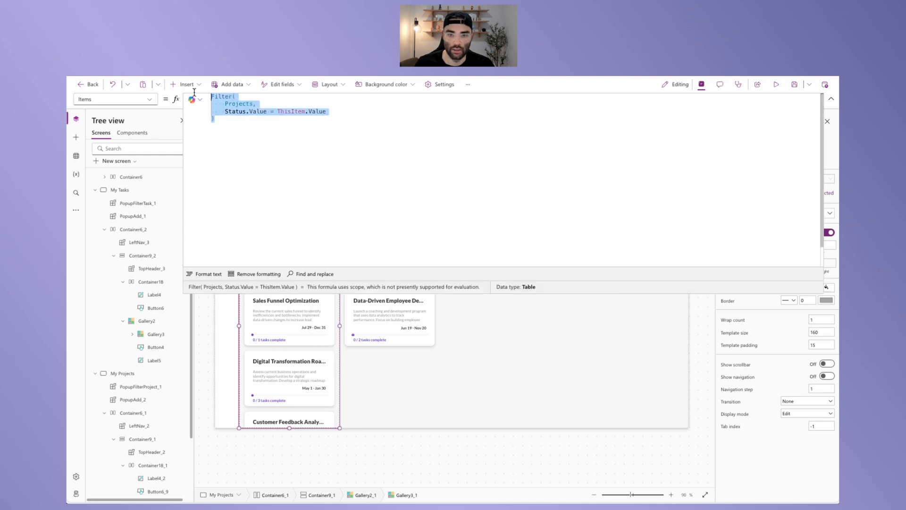
key("ctrl+v")
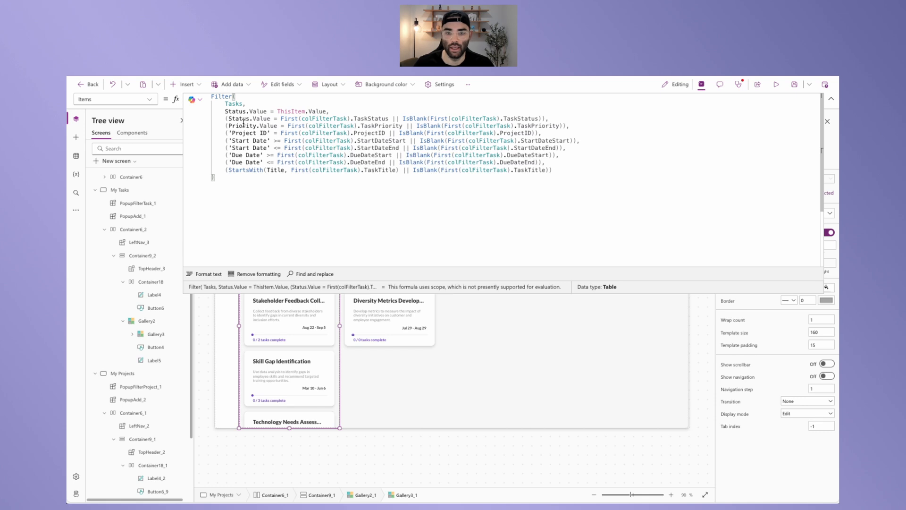
- Change the pasted formula's data source to Projects and the 'Project ID' field in its condition to ID
double_click(236, 103)
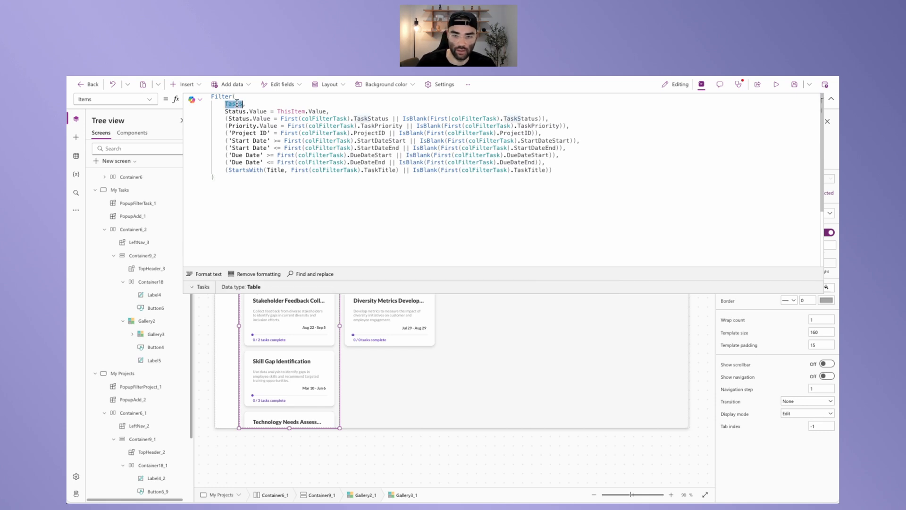
type("Projects,")
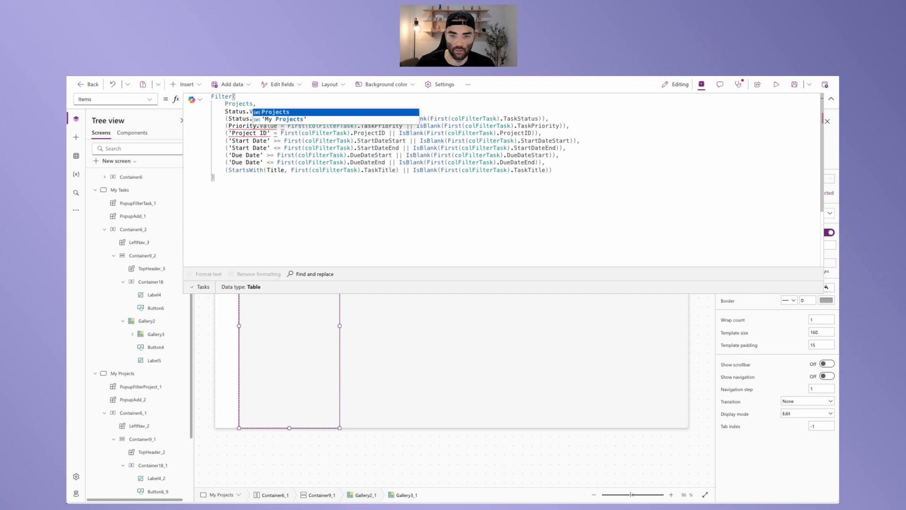
left_click(254, 97)
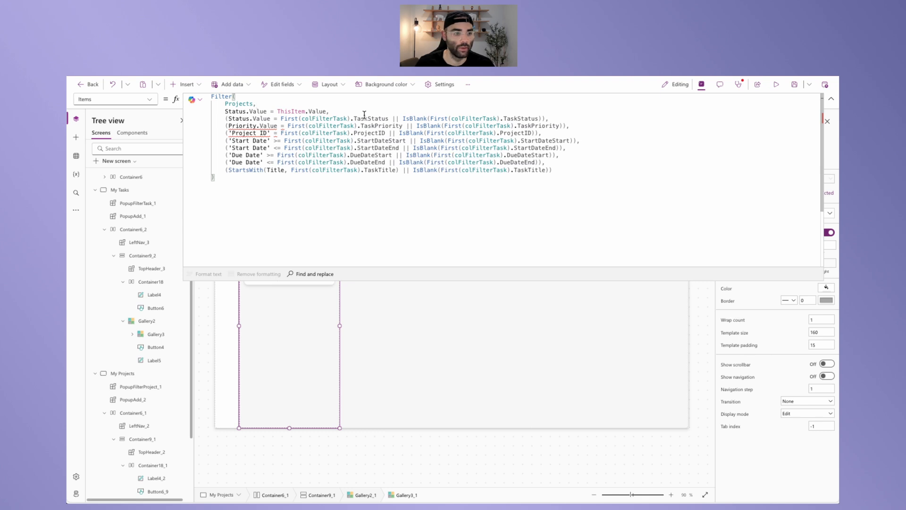
left_click_drag(270, 133, 231, 133)
type("ID")
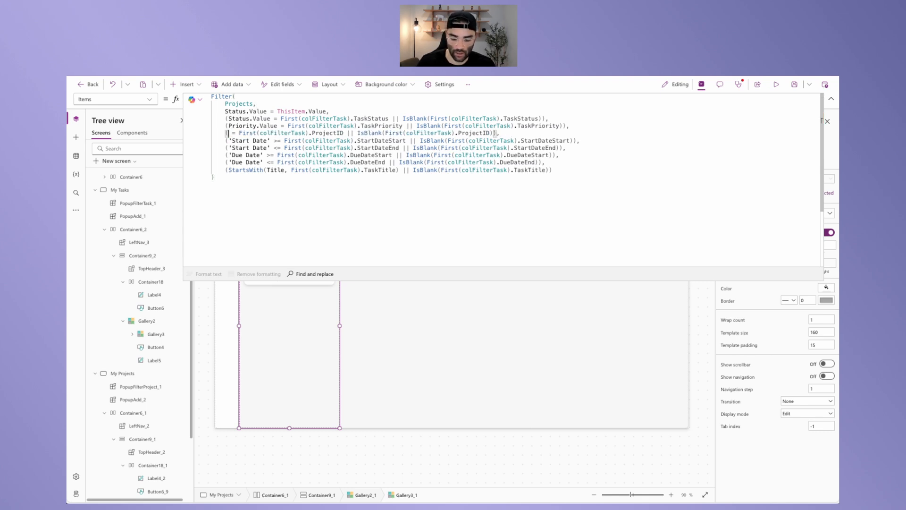
key("Escape")
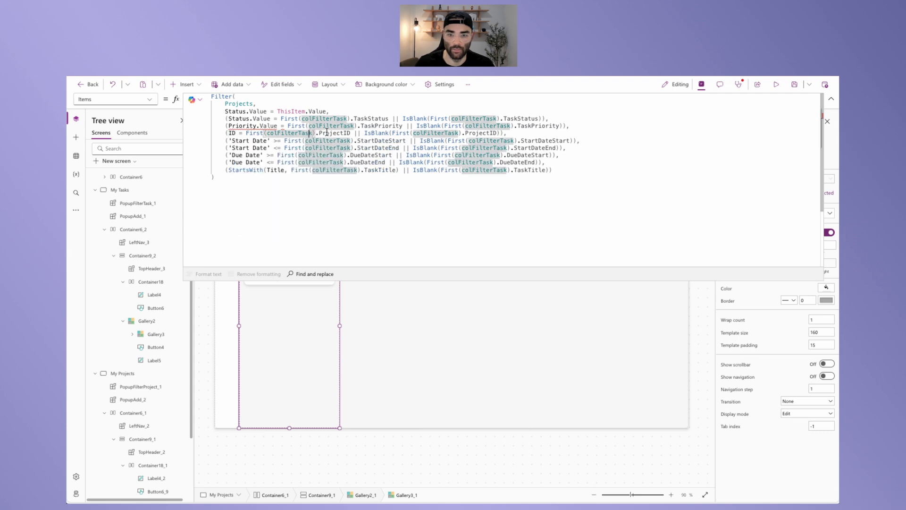
left_click(330, 133)
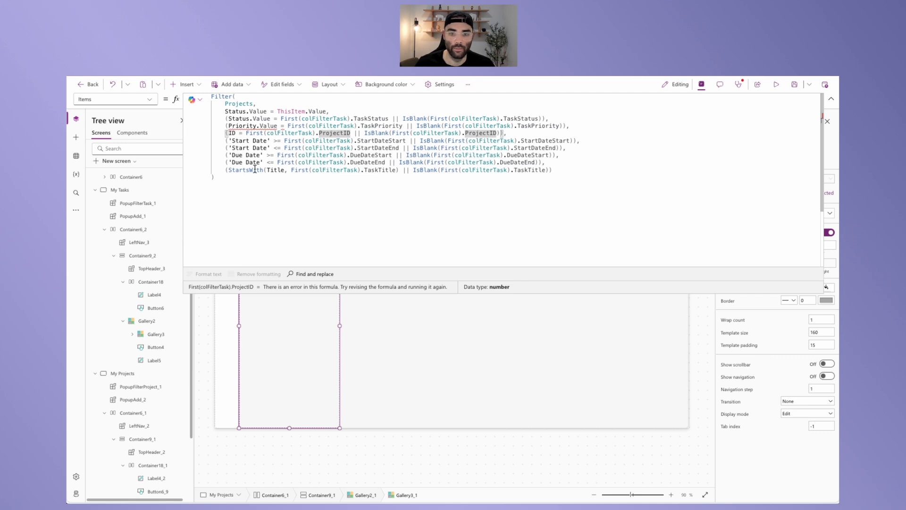
- Delete the StartsWith title condition and the Priority.Value condition from the project gallery's Filter formula
left_click(552, 170)
key("shift+Up")
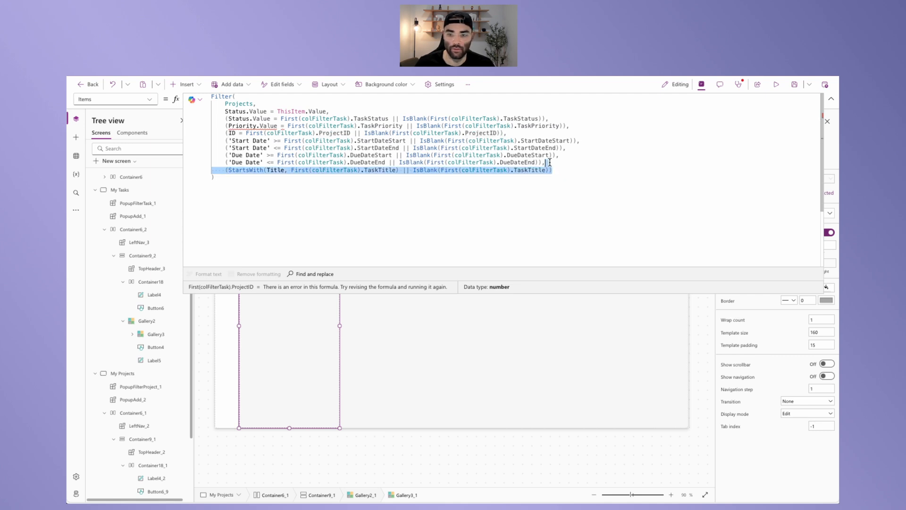
key("BackSpace")
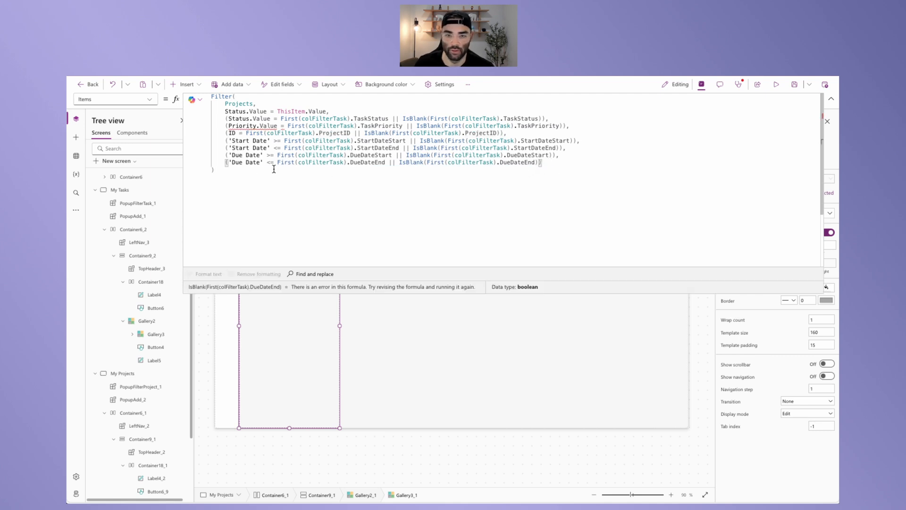
left_click_drag(246, 140, 248, 162)
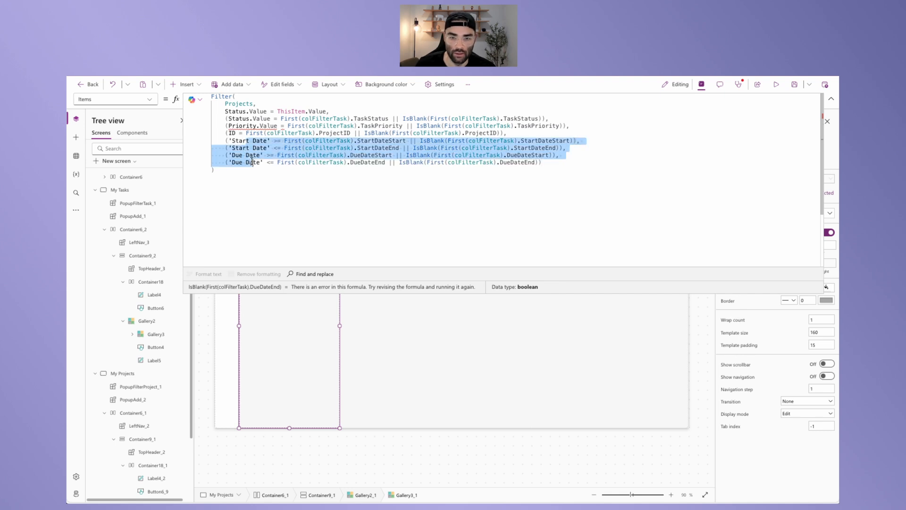
left_click(250, 125)
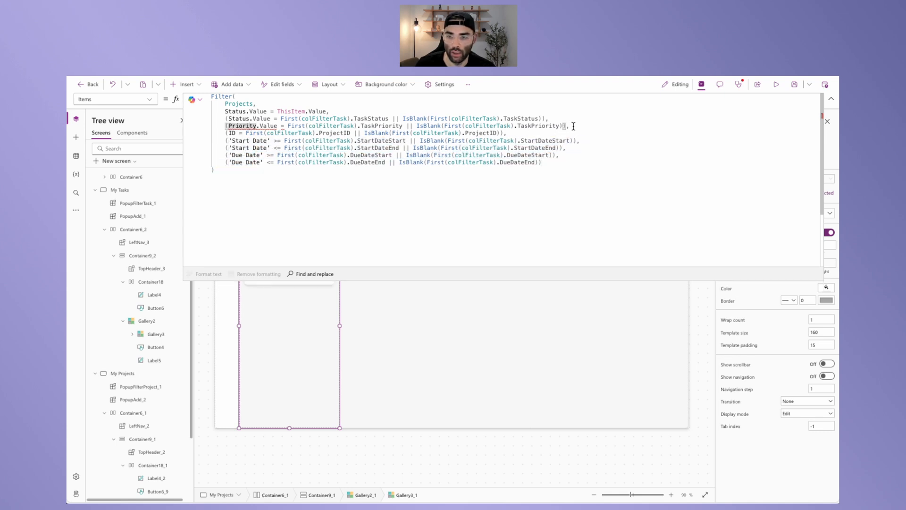
left_click_drag(573, 126, 212, 126)
key("BackSpace")
key("BackSpace")
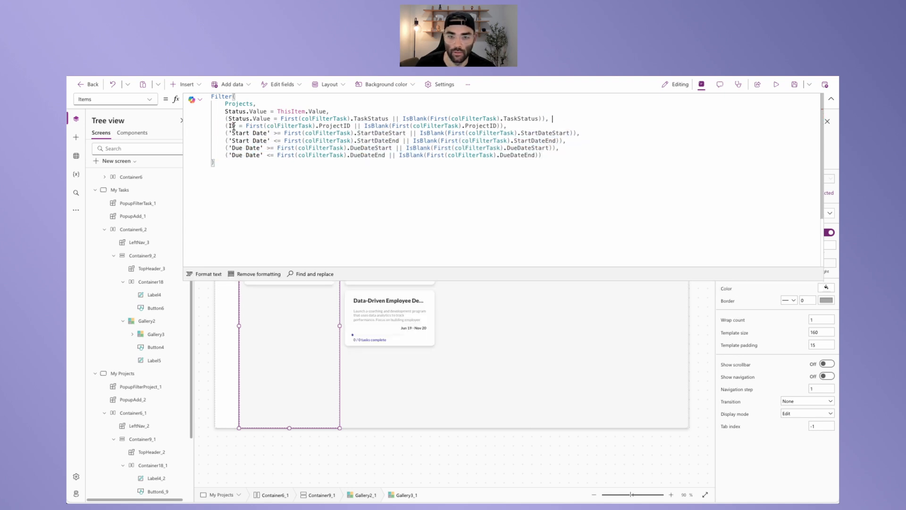
- Replace every "Task" in the gallery's filter conditions with "Project", so they use colFilterProject and ProjectStatus
left_click(262, 119)
left_click(541, 119)
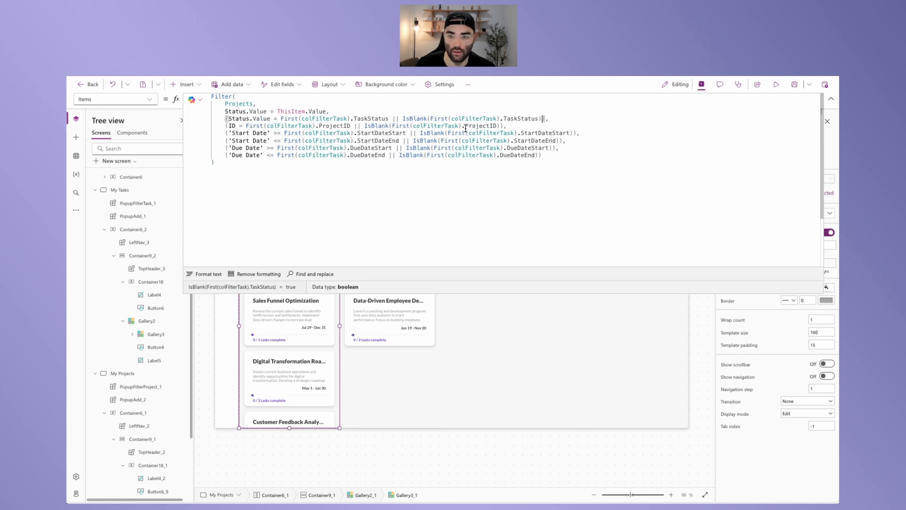
left_click(509, 118)
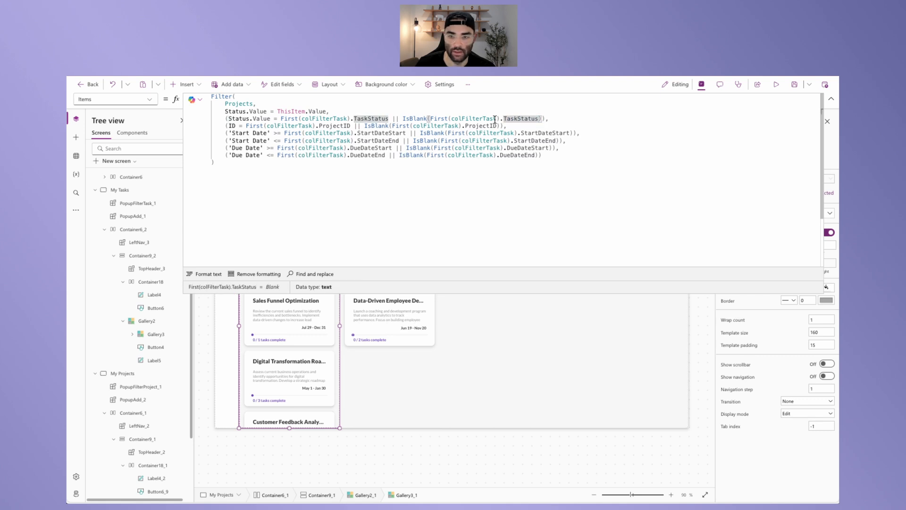
left_click_drag(332, 118, 345, 118)
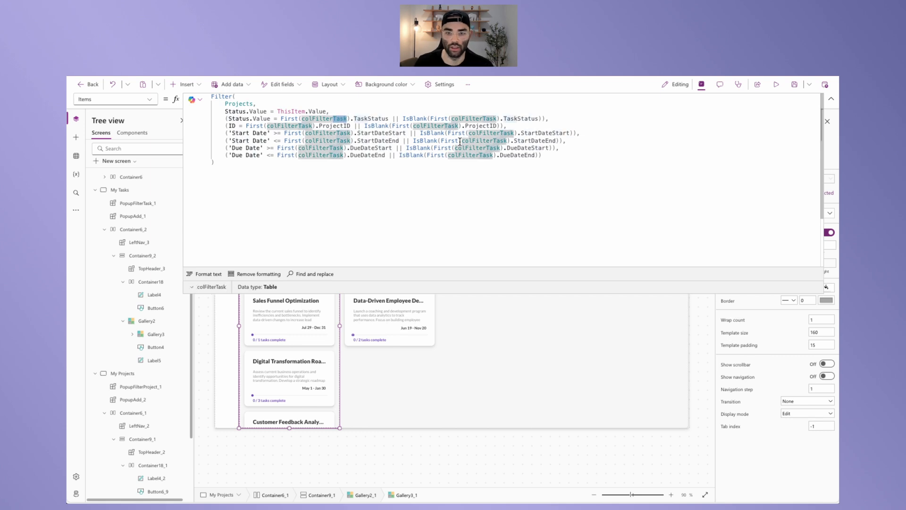
left_click(297, 140)
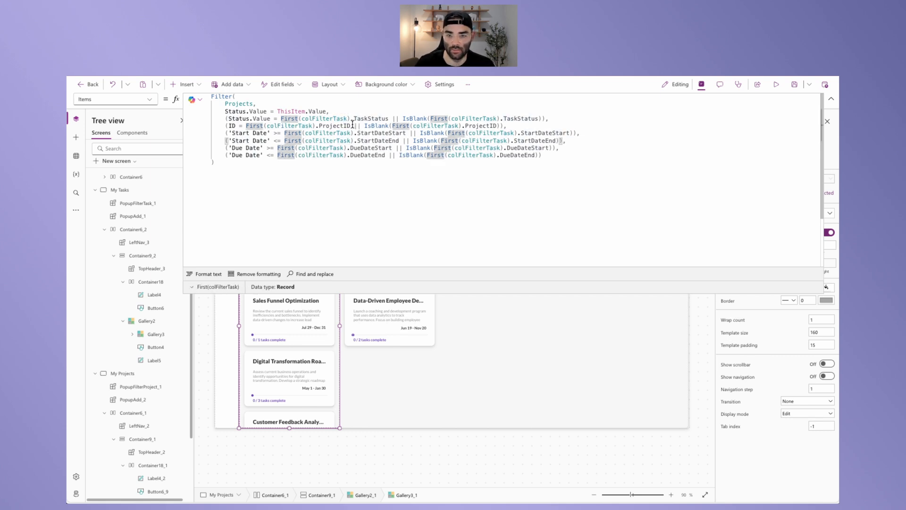
left_click(343, 110)
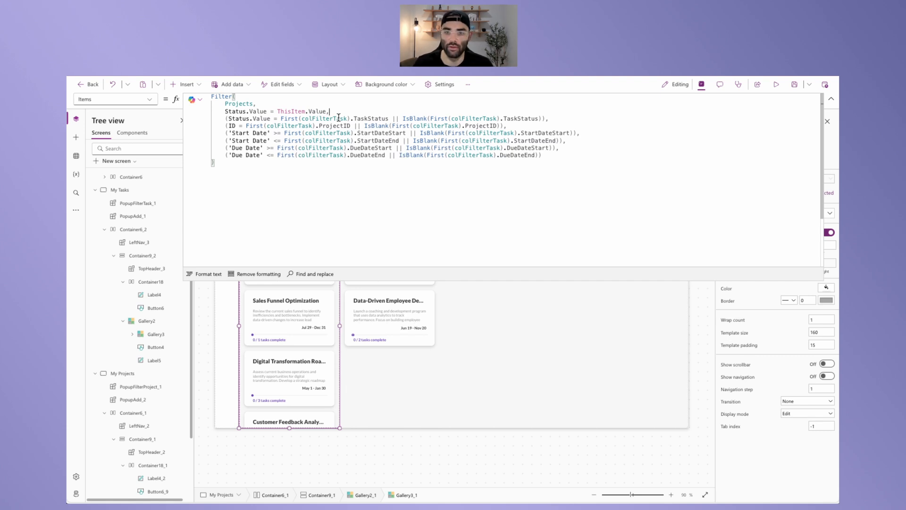
left_click_drag(331, 118, 348, 118)
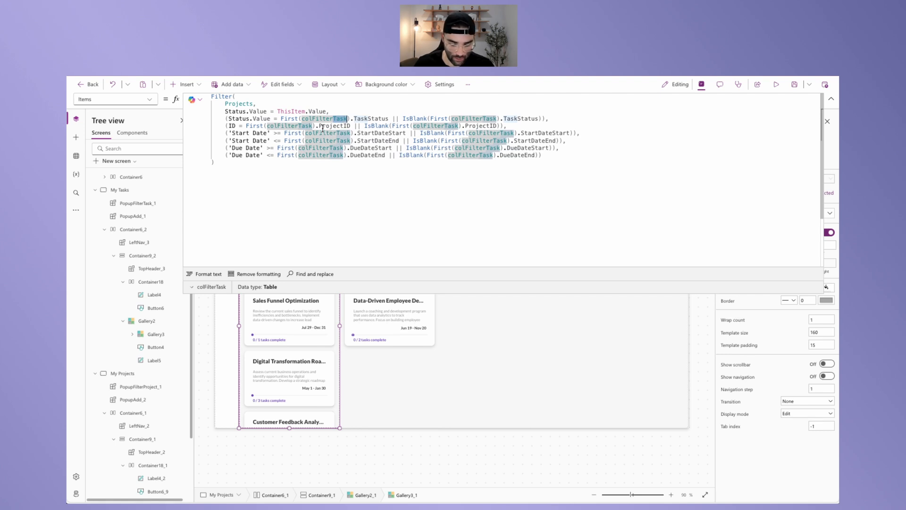
key("ctrl+shift+l")
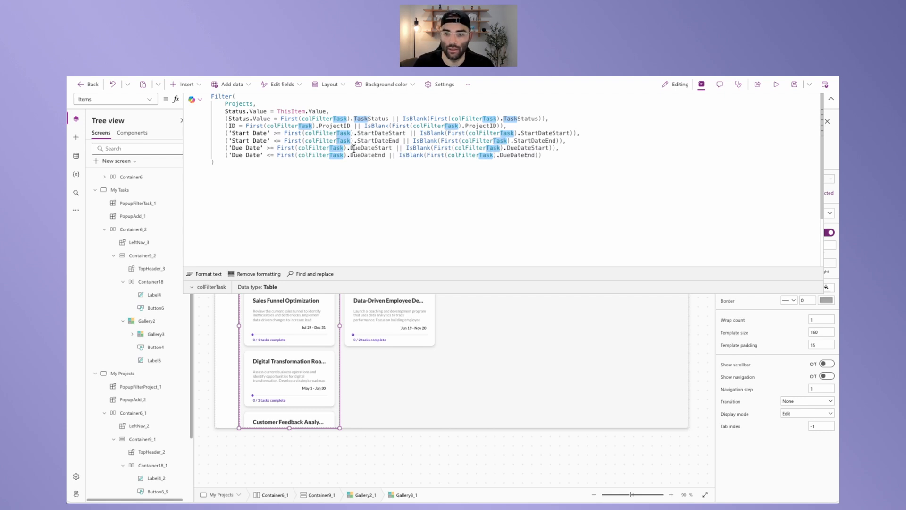
key("BackSpace")
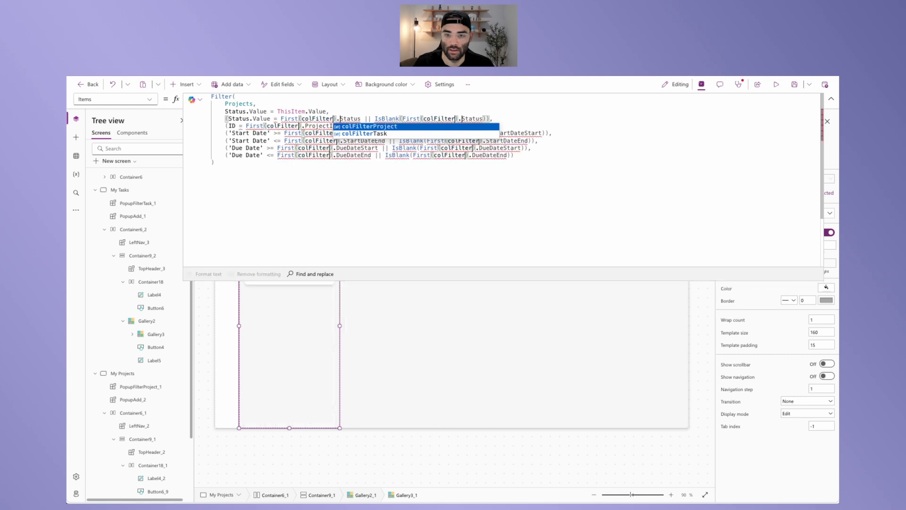
type("Project")
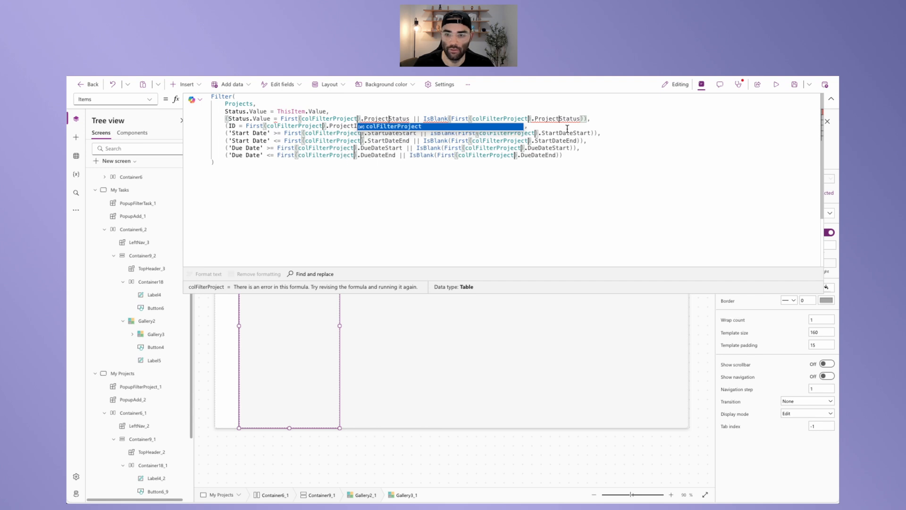
- Rename the TaskStatus field to ProjectStatus in the ClearCollect formula of the PopupFilterProject component's Apply button
left_click_drag(590, 119, 589, 123)
mouse_move(562, 121)
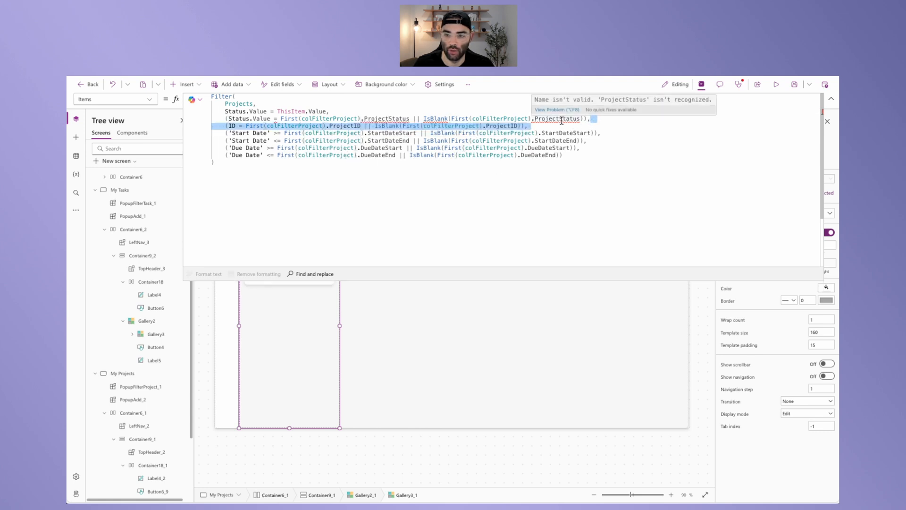
left_click(433, 104)
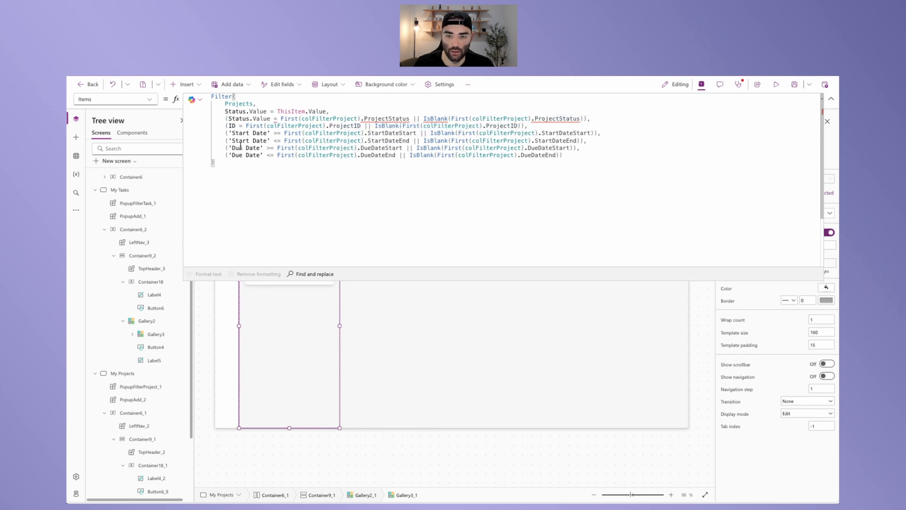
left_click(132, 133)
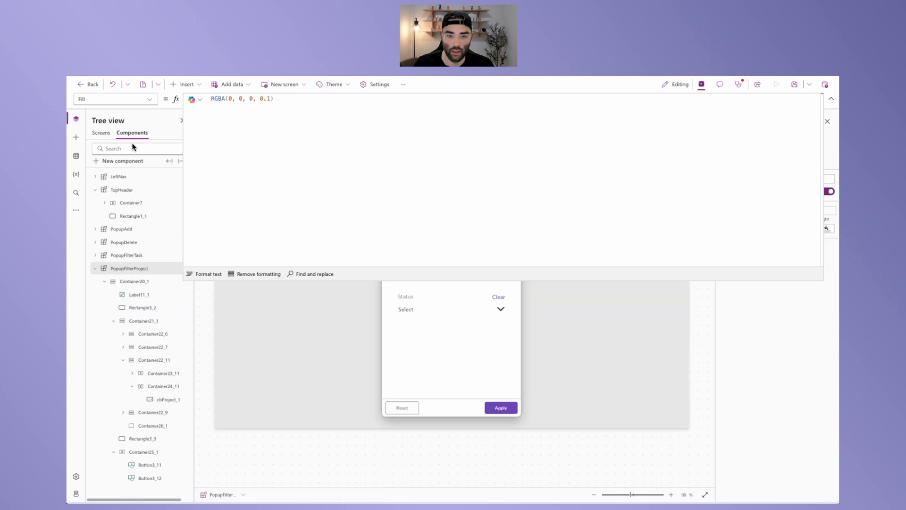
left_click(504, 409)
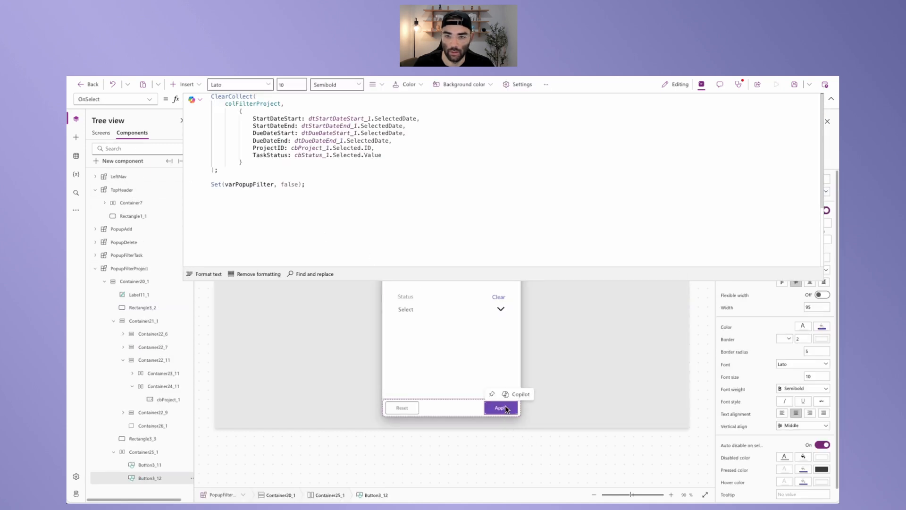
double_click(269, 157)
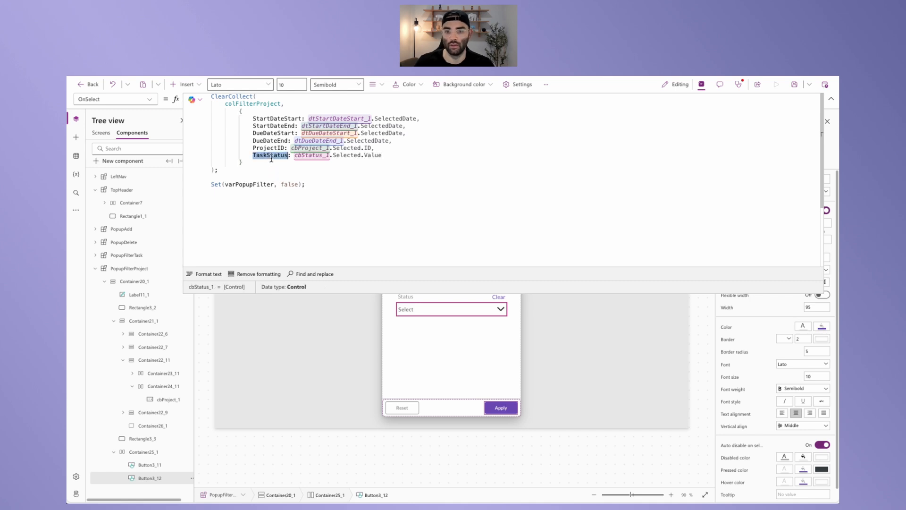
left_click_drag(267, 156, 253, 157)
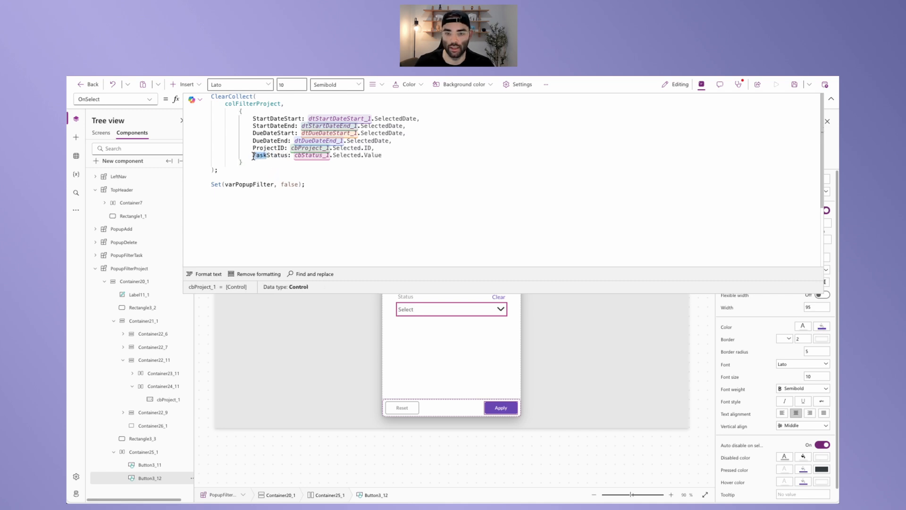
type("Pr")
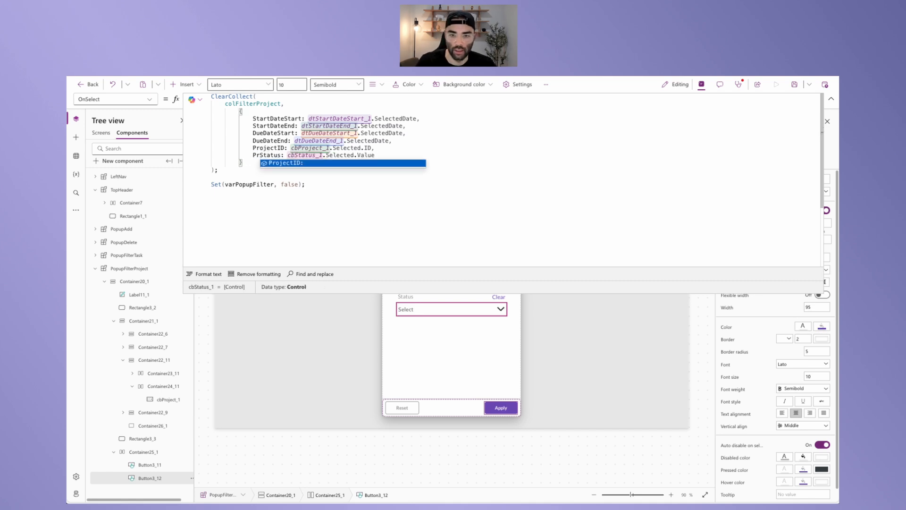
type("oject")
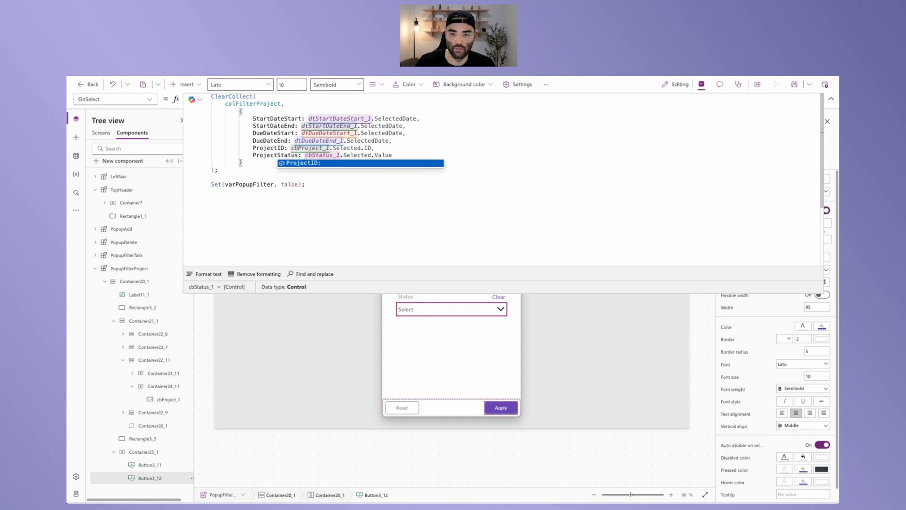
left_click(470, 200)
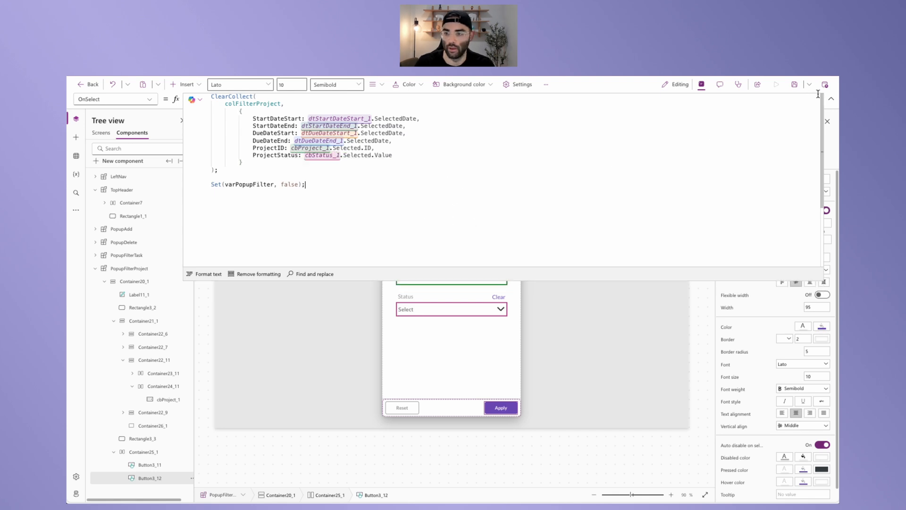
- Recheck the project gallery's Filter formula on the My Projects screen for remaining errors
left_click(830, 99)
left_click(99, 133)
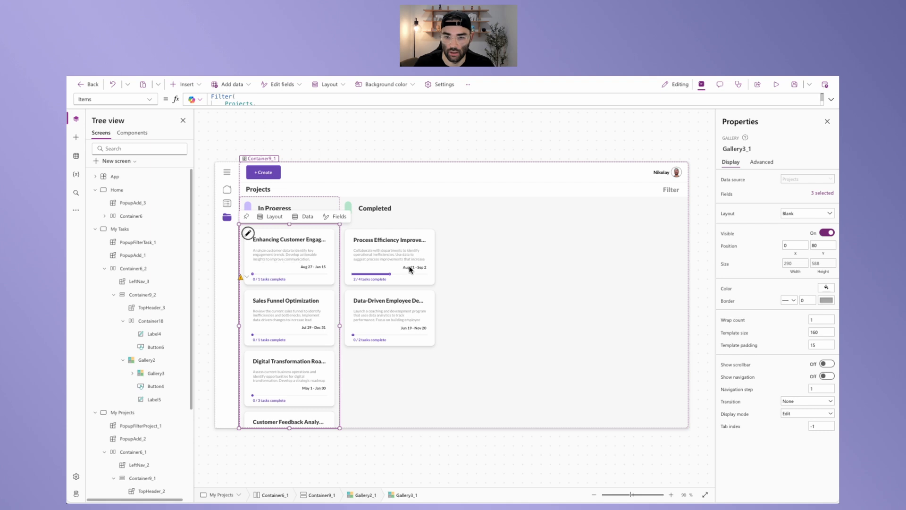
left_click(832, 100)
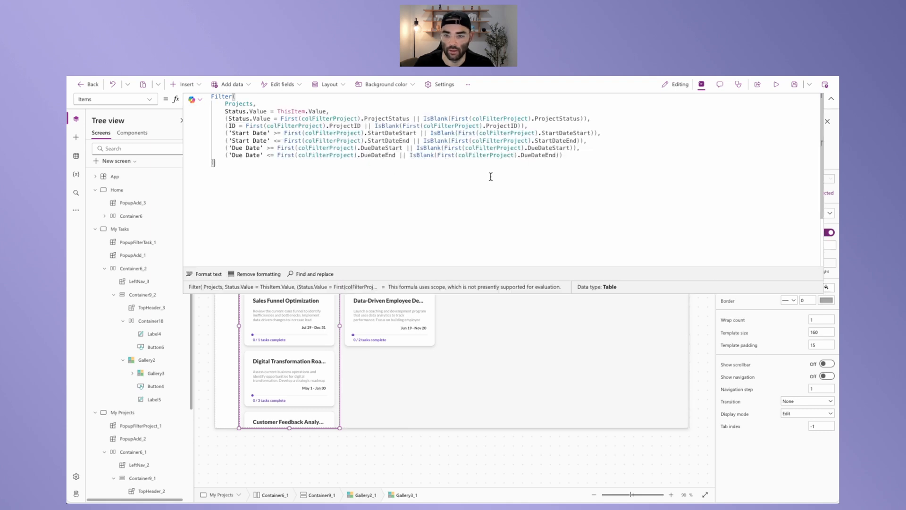
left_click(831, 99)
left_click(643, 137)
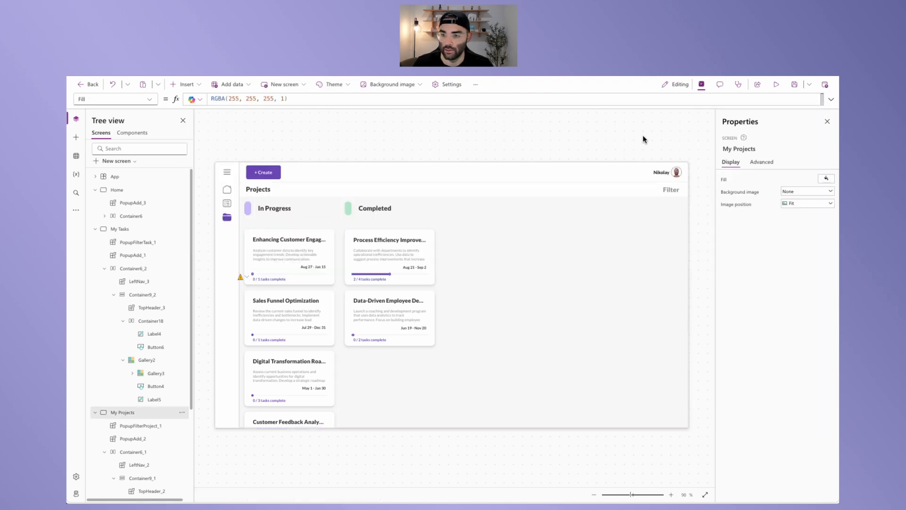
- Preview the app and filter the projects by Process Efficiency Improvement
left_click(776, 86)
left_click(694, 141)
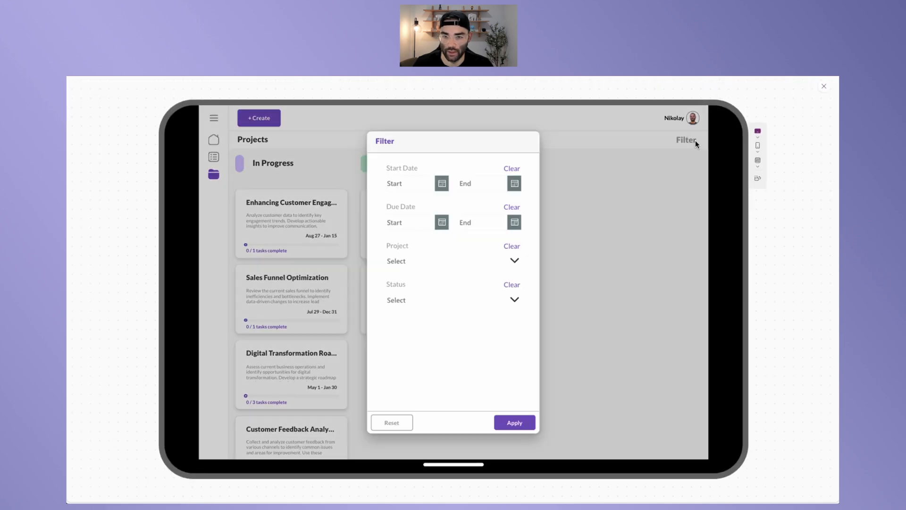
left_click(431, 259)
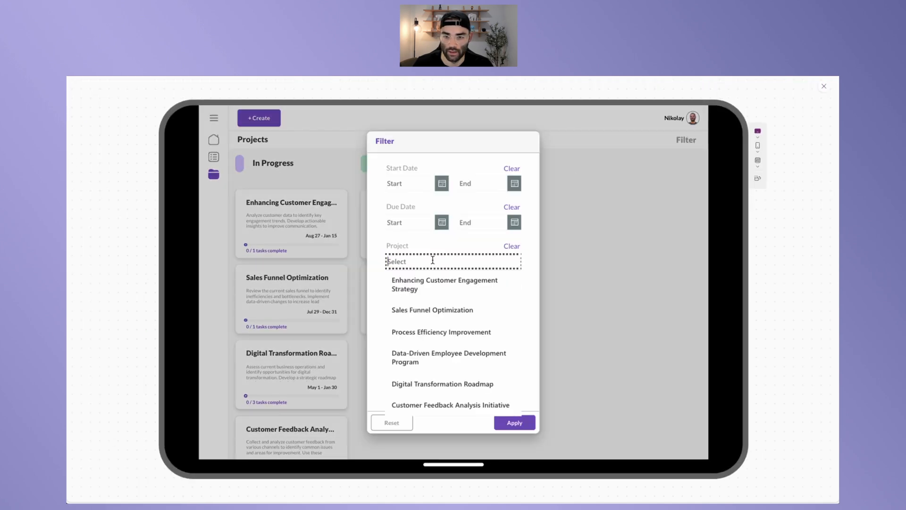
left_click(423, 332)
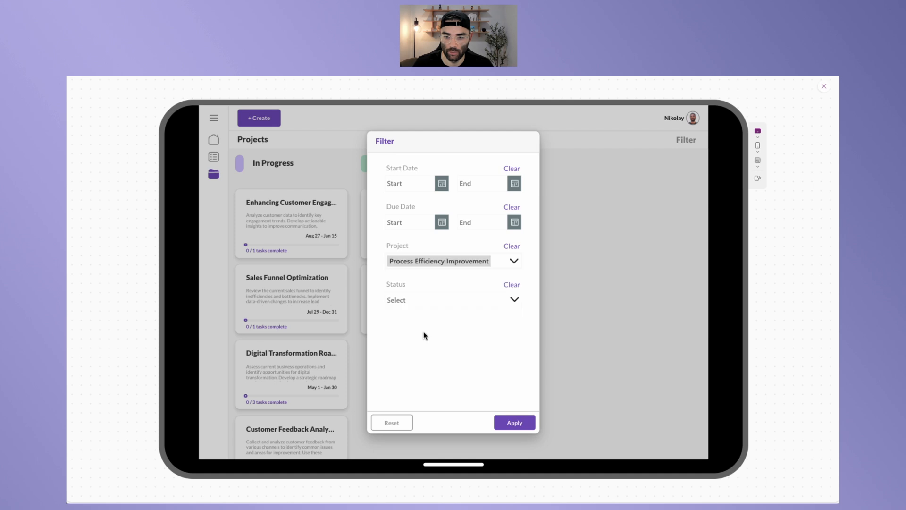
left_click(514, 422)
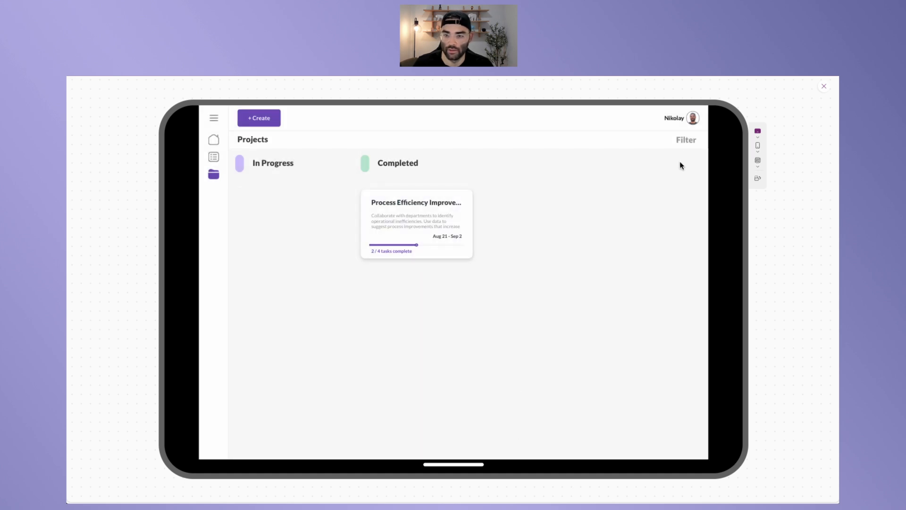
- Clear the project choice in the filter popup and apply a filter for Digital Transformation Roadmap instead
left_click(682, 142)
left_click(511, 246)
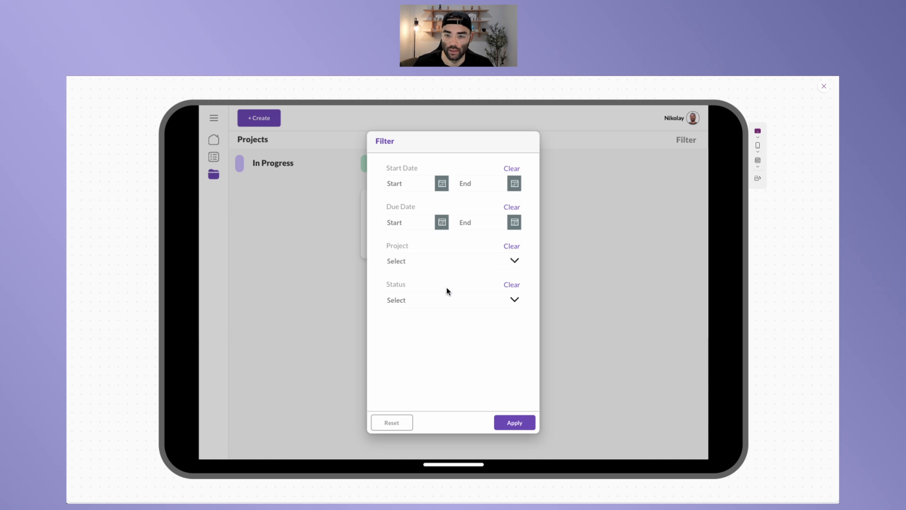
left_click(425, 261)
left_click(429, 382)
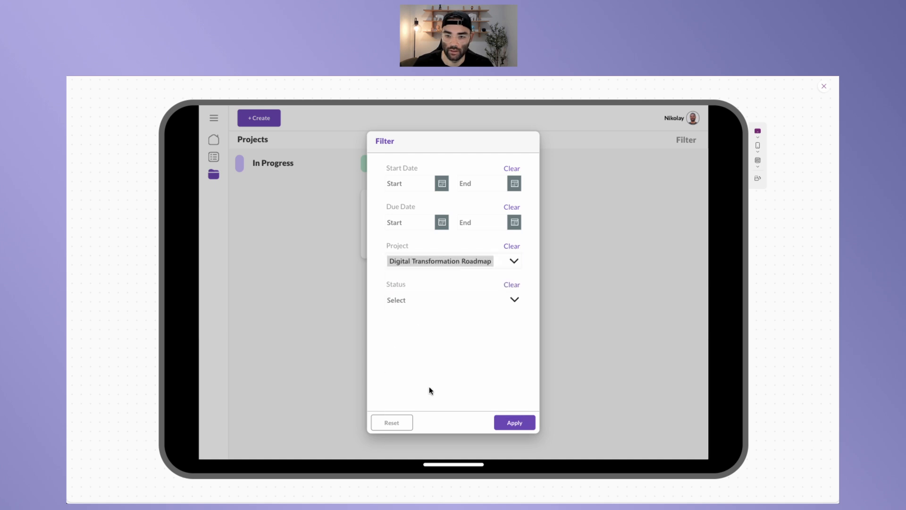
left_click(517, 425)
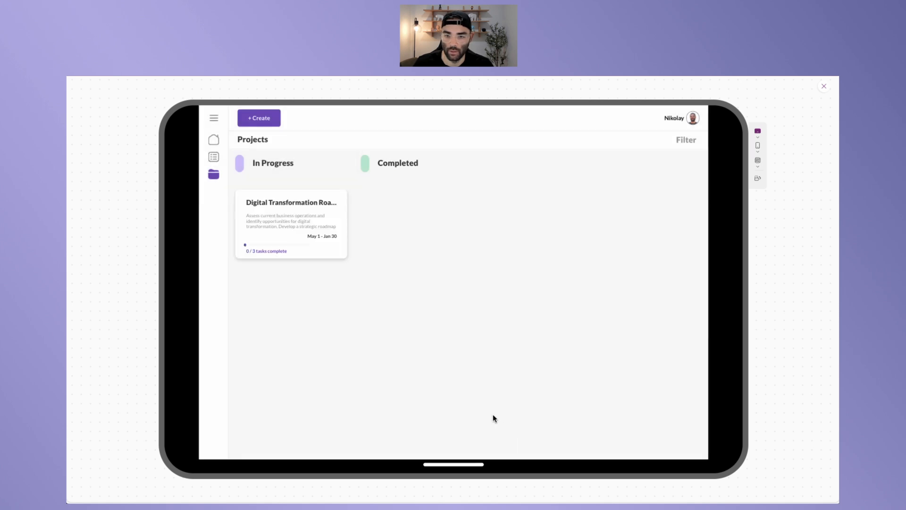
- Check the Status options offered in the project filter popup, and reset the filter
left_click(685, 141)
left_click(433, 300)
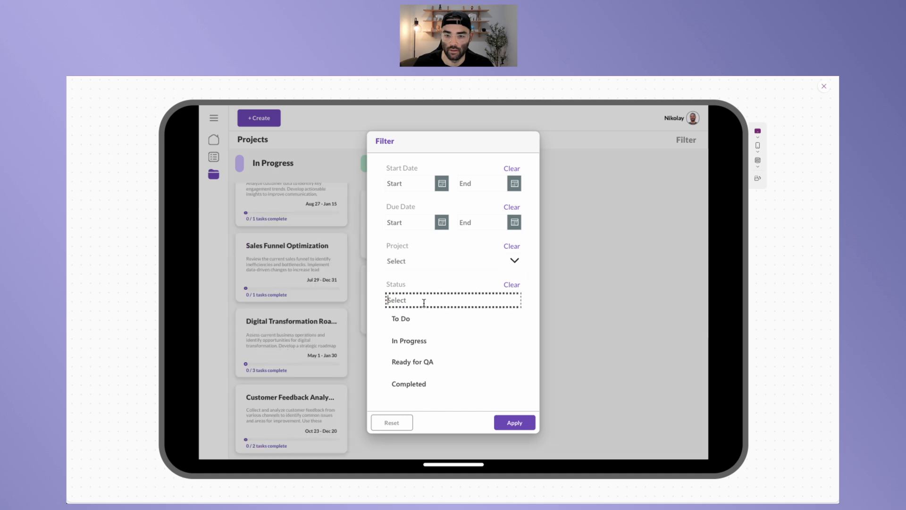
left_click(392, 422)
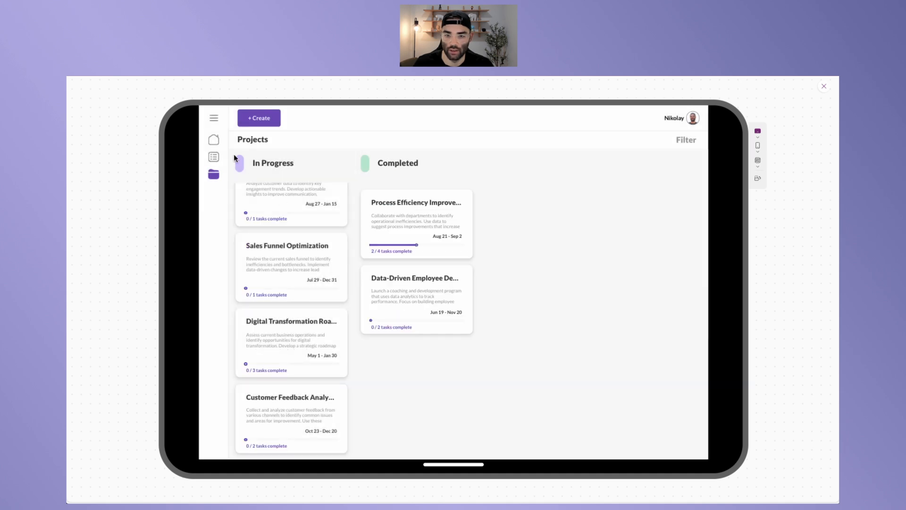
- Exit the preview and change the data source in the PopupFilterProject status combo box's Choices formula to Projects, and check its options
left_click(824, 85)
left_click(135, 134)
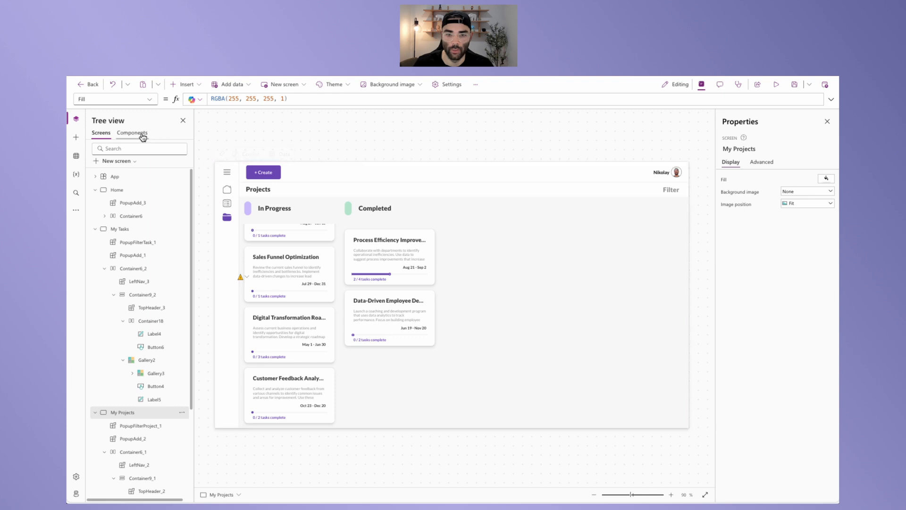
left_click(429, 312)
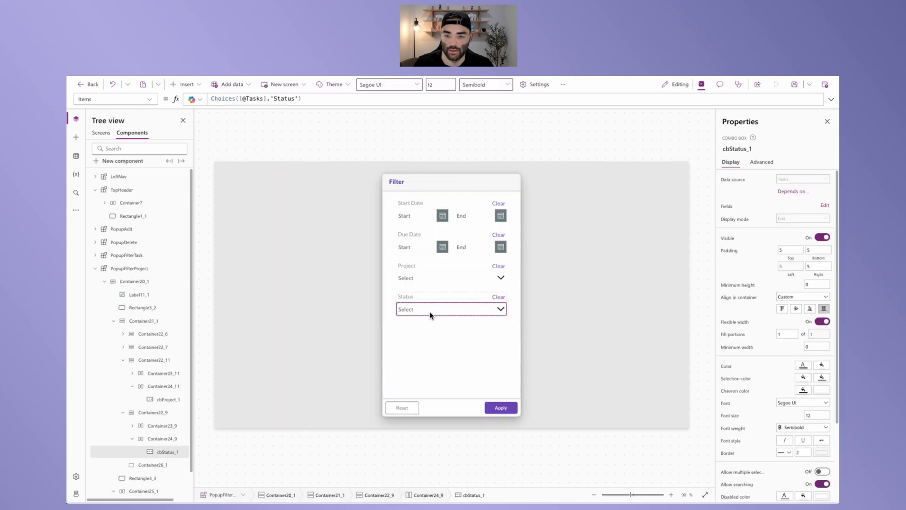
double_click(258, 98)
type("Projects")
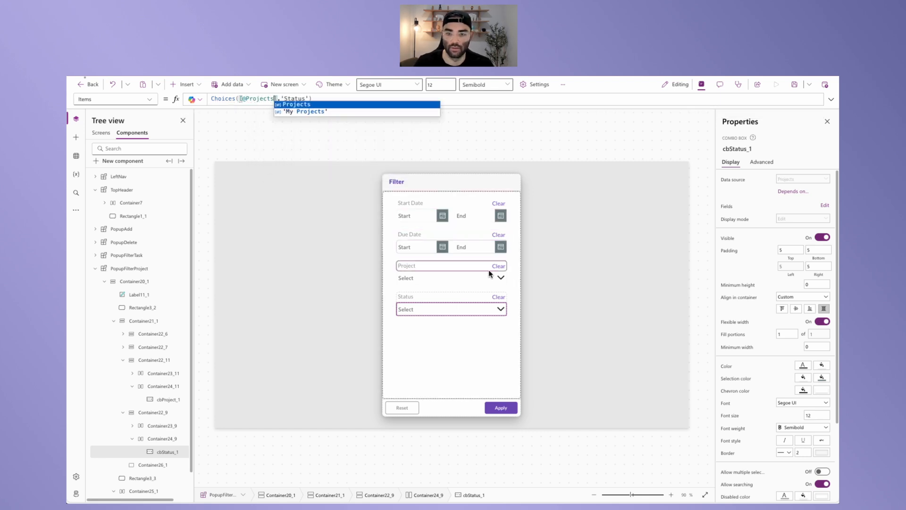
left_click(479, 311)
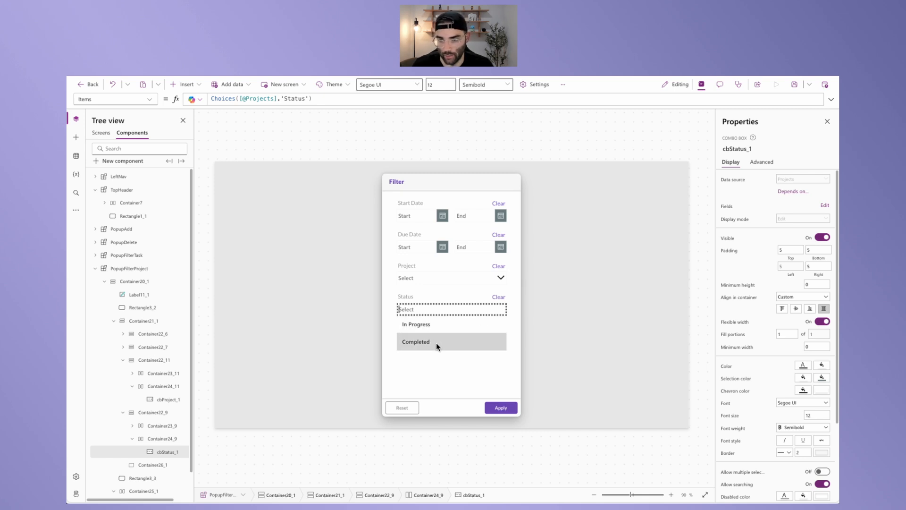
- Preview the My Projects screen and filter the projects by the In Progress status
left_click(107, 136)
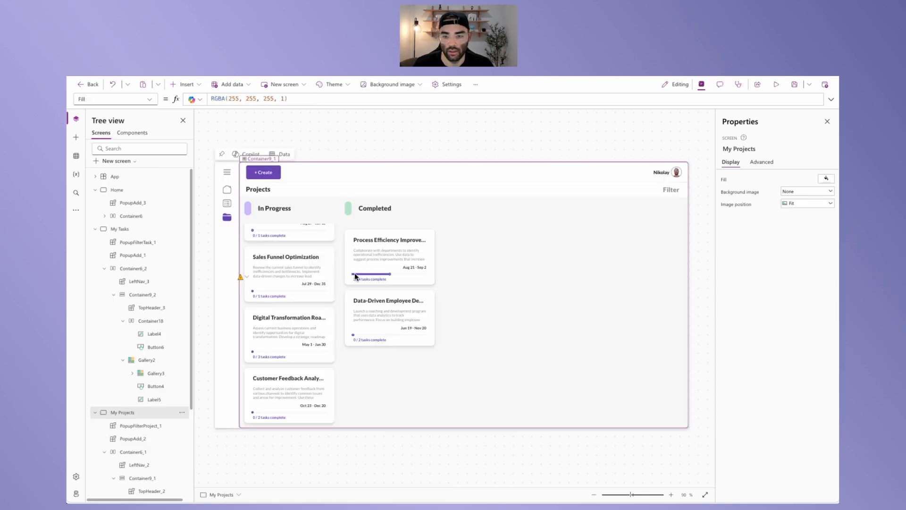
left_click(776, 84)
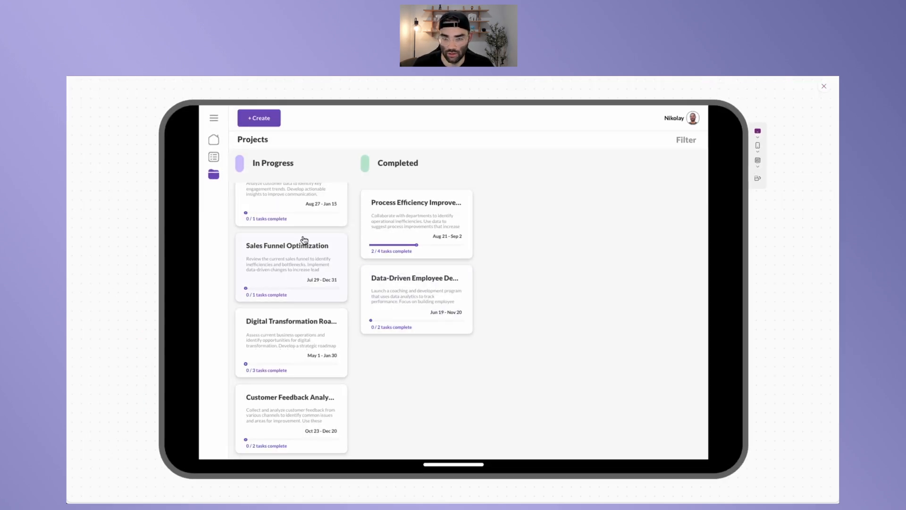
scroll(295, 258, "up", 2)
left_click(686, 140)
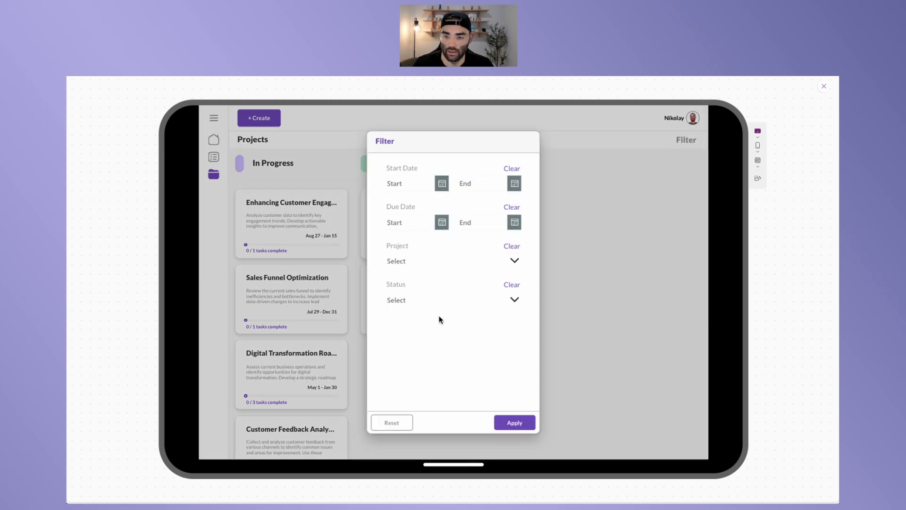
left_click(412, 302)
left_click(413, 321)
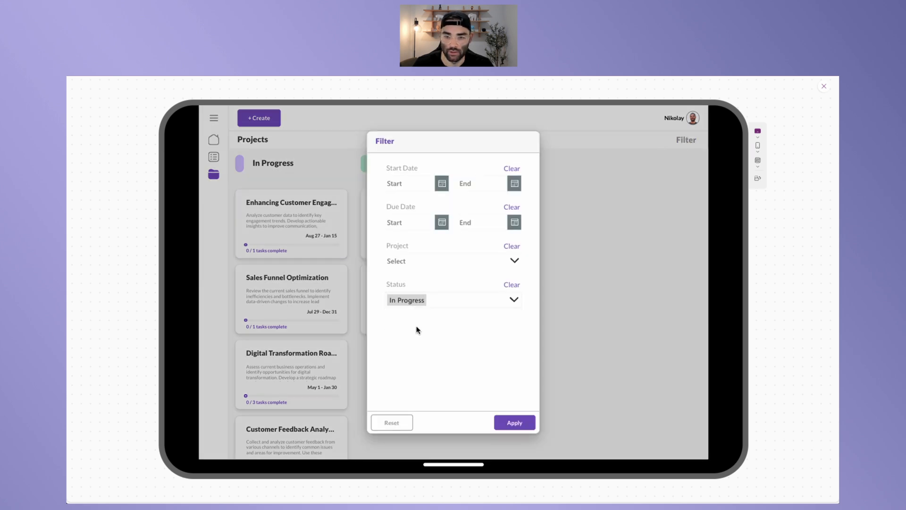
left_click(514, 423)
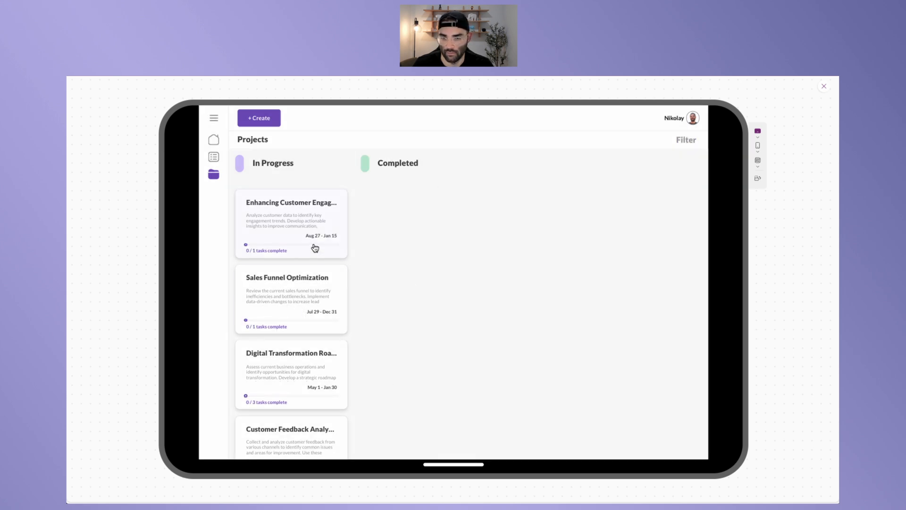
- Switch the project filter's status to Completed and apply it
left_click(685, 139)
left_click(414, 302)
left_click(441, 353)
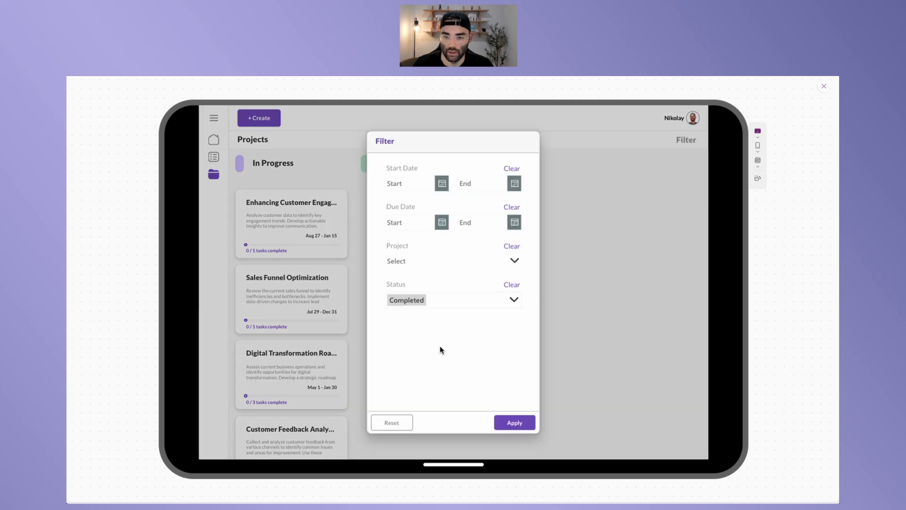
left_click(515, 422)
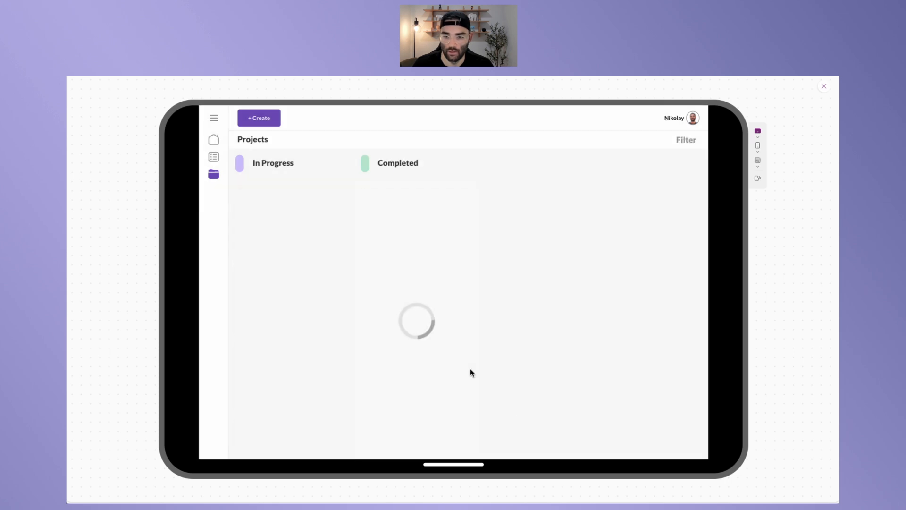
- Clear the status choice in the project filter and apply it to list all projects
left_click(684, 144)
left_click(516, 283)
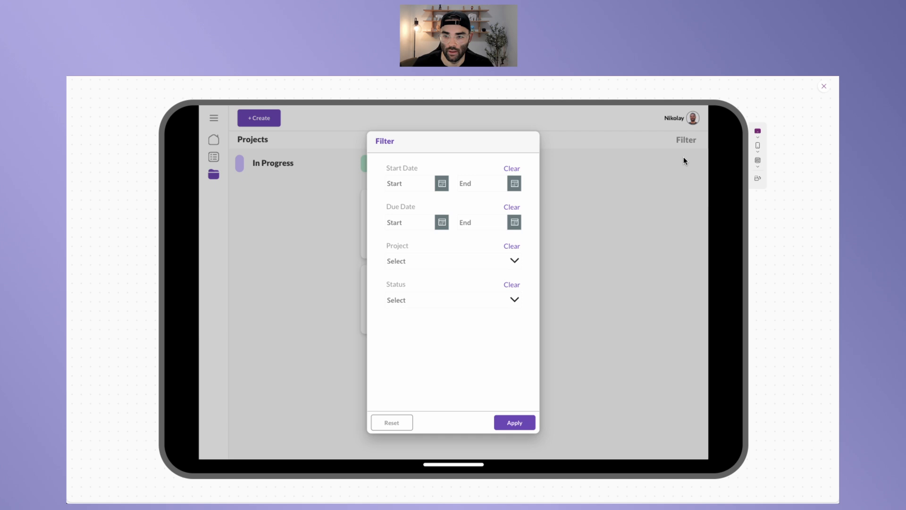
left_click(513, 428)
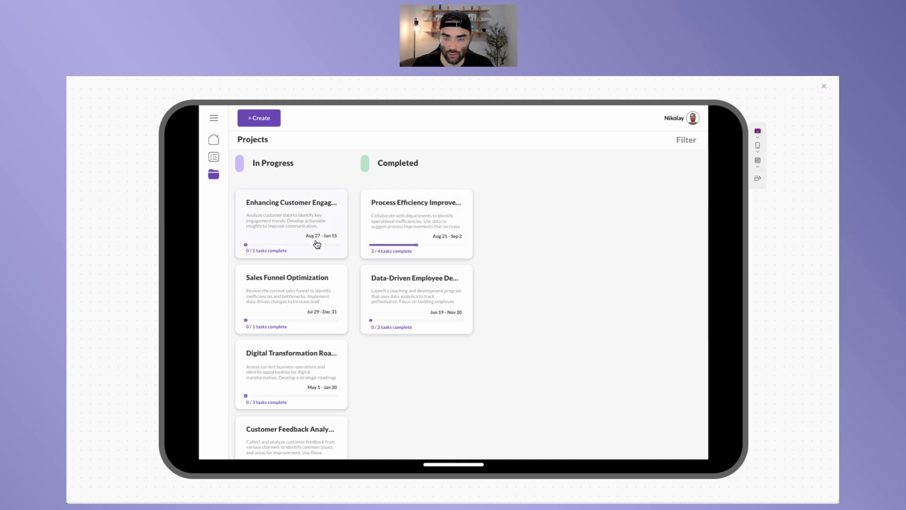
- Open the project filter and set the beginning of its Start Date range to August 1, 2024
left_click(693, 140)
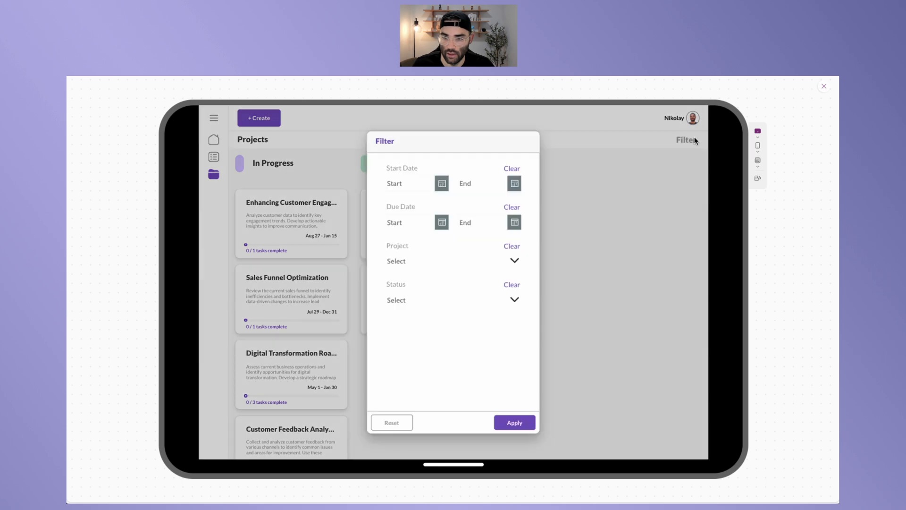
left_click(441, 186)
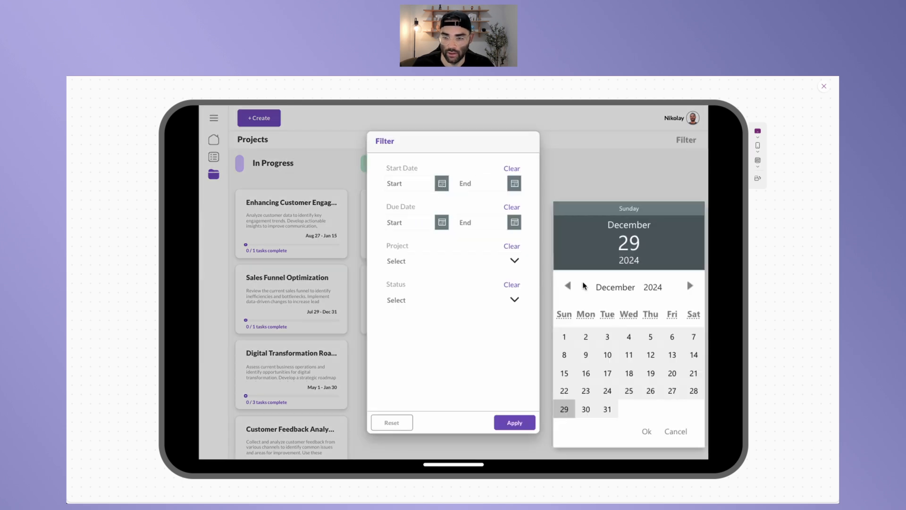
left_click(548, 284)
left_click(445, 184)
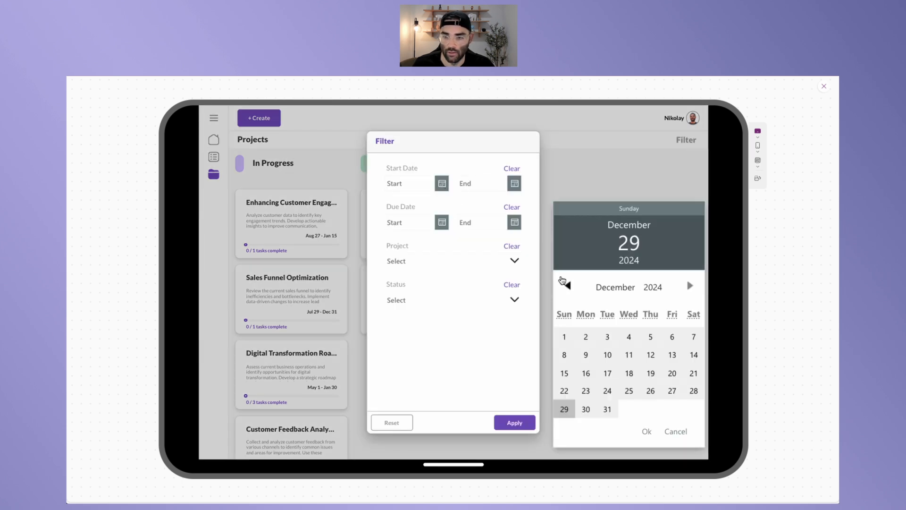
left_click(565, 285)
left_click(565, 285)
left_click(566, 286)
left_click(566, 285)
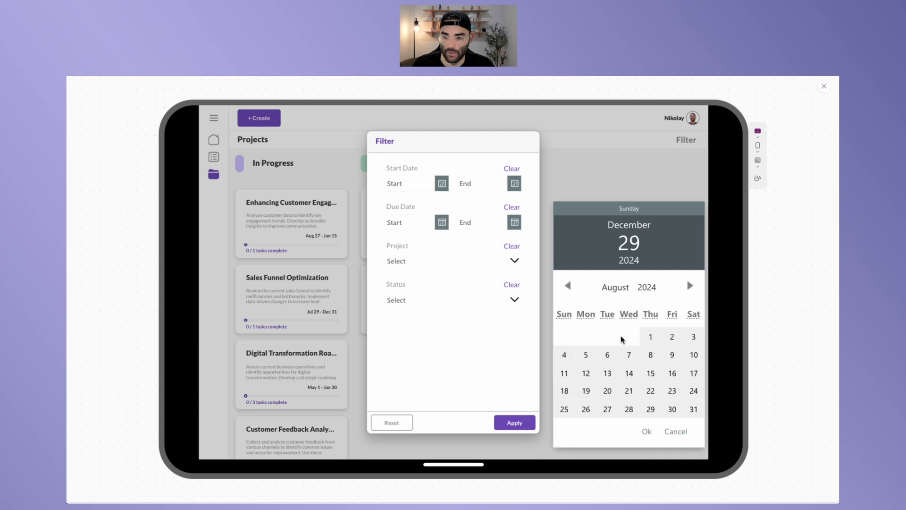
left_click(650, 337)
left_click(689, 286)
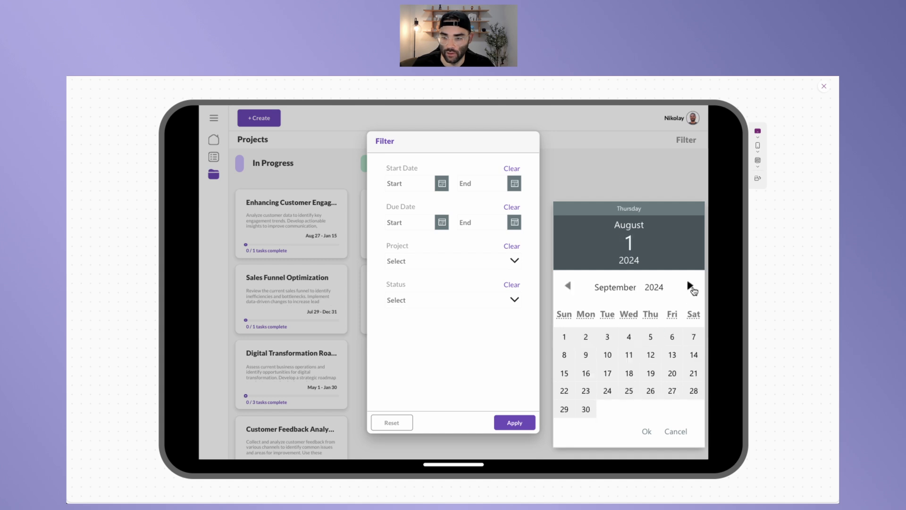
left_click(568, 286)
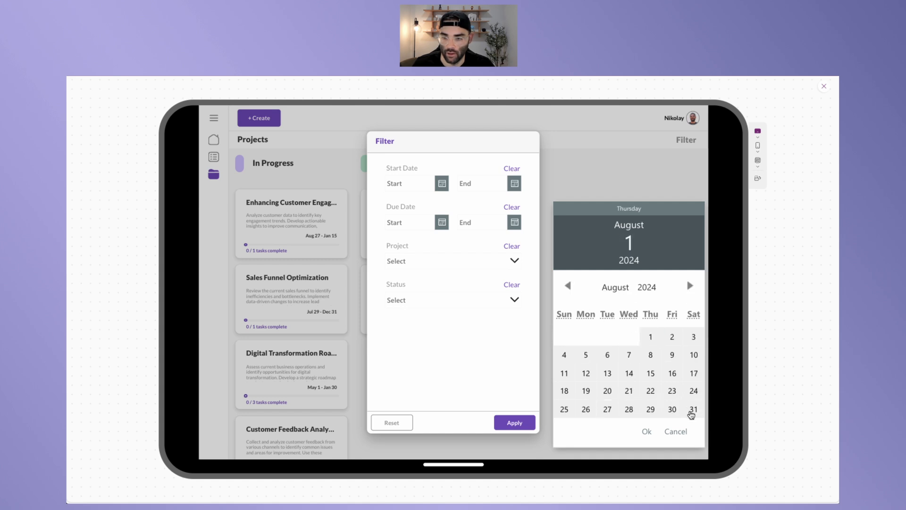
left_click(643, 429)
- Set the end of the filter's Start Date range to August 31, 2024 and apply the filter to the projects
left_click(513, 183)
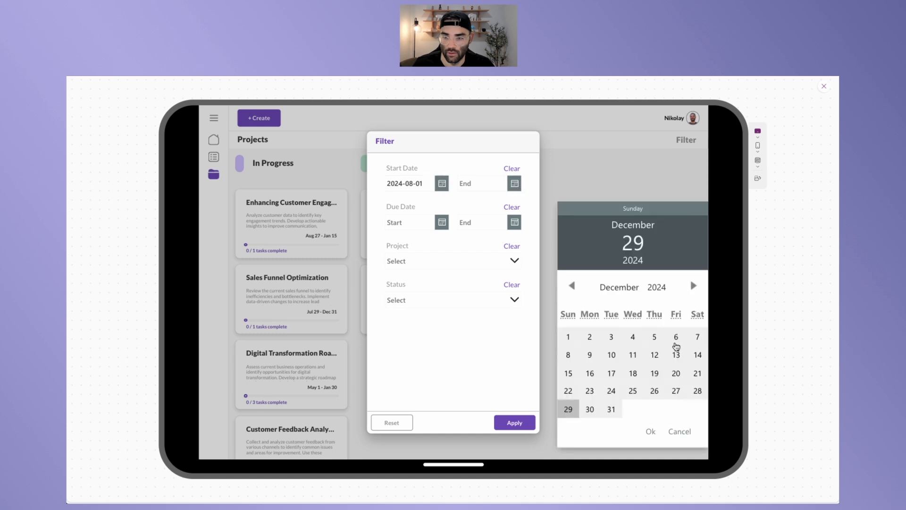
left_click(571, 286)
left_click(572, 285)
left_click(571, 285)
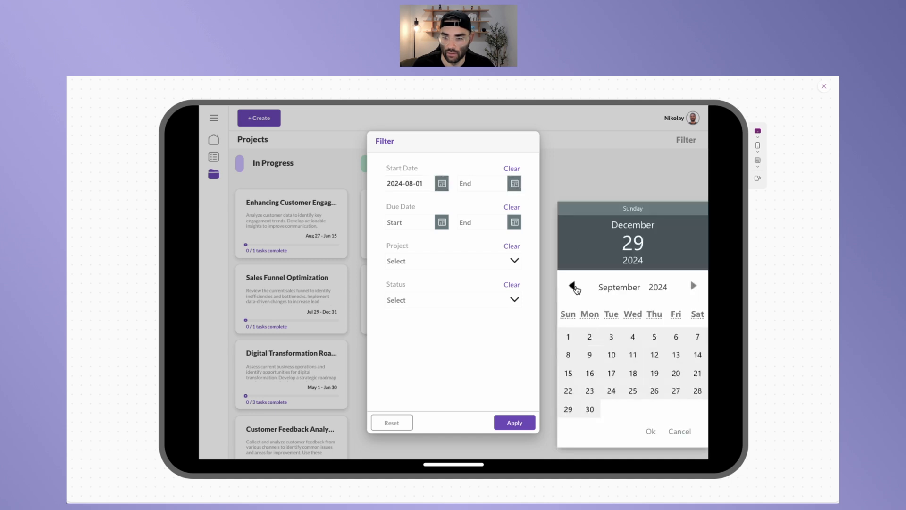
left_click(571, 286)
left_click(697, 408)
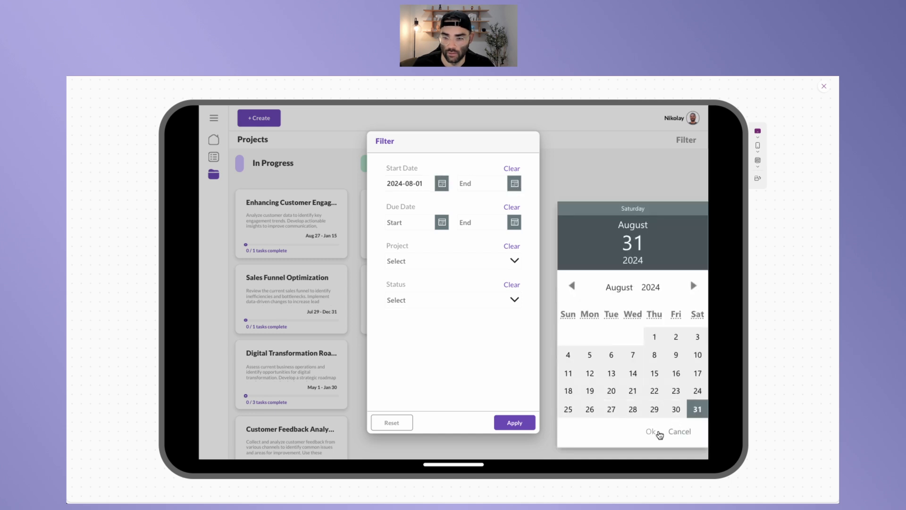
left_click(650, 431)
left_click(508, 424)
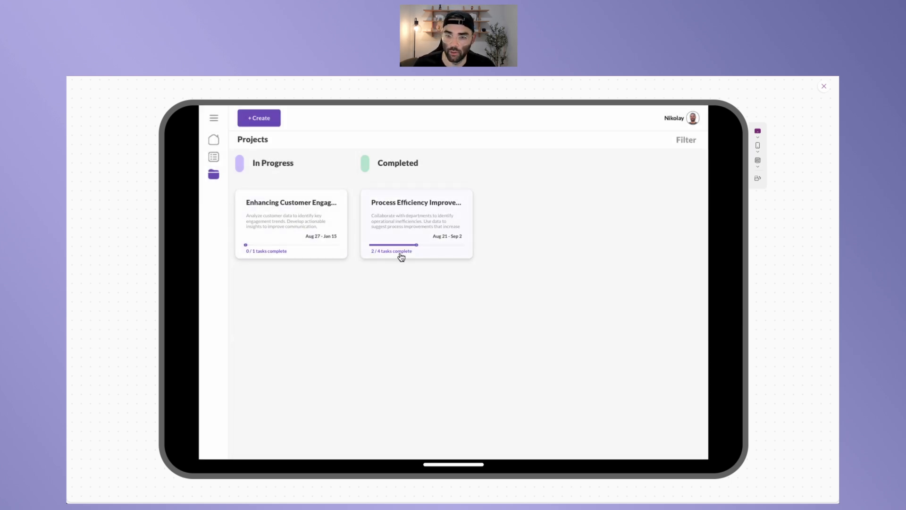
- Reopen the project filter and reset all its criteria to list every project again
left_click(689, 142)
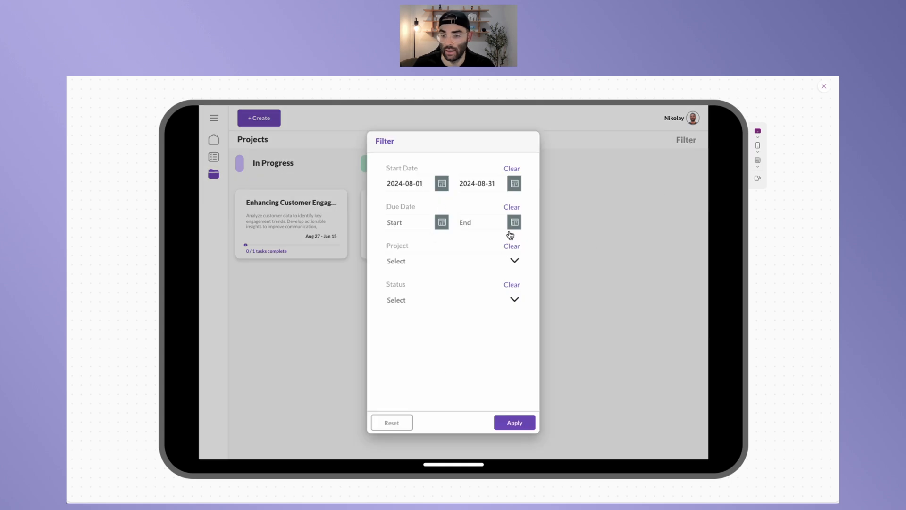
left_click(396, 422)
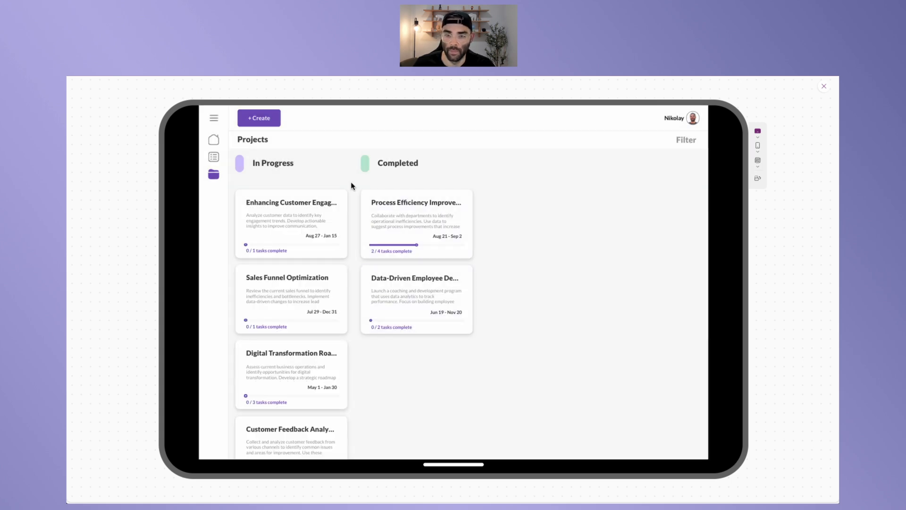